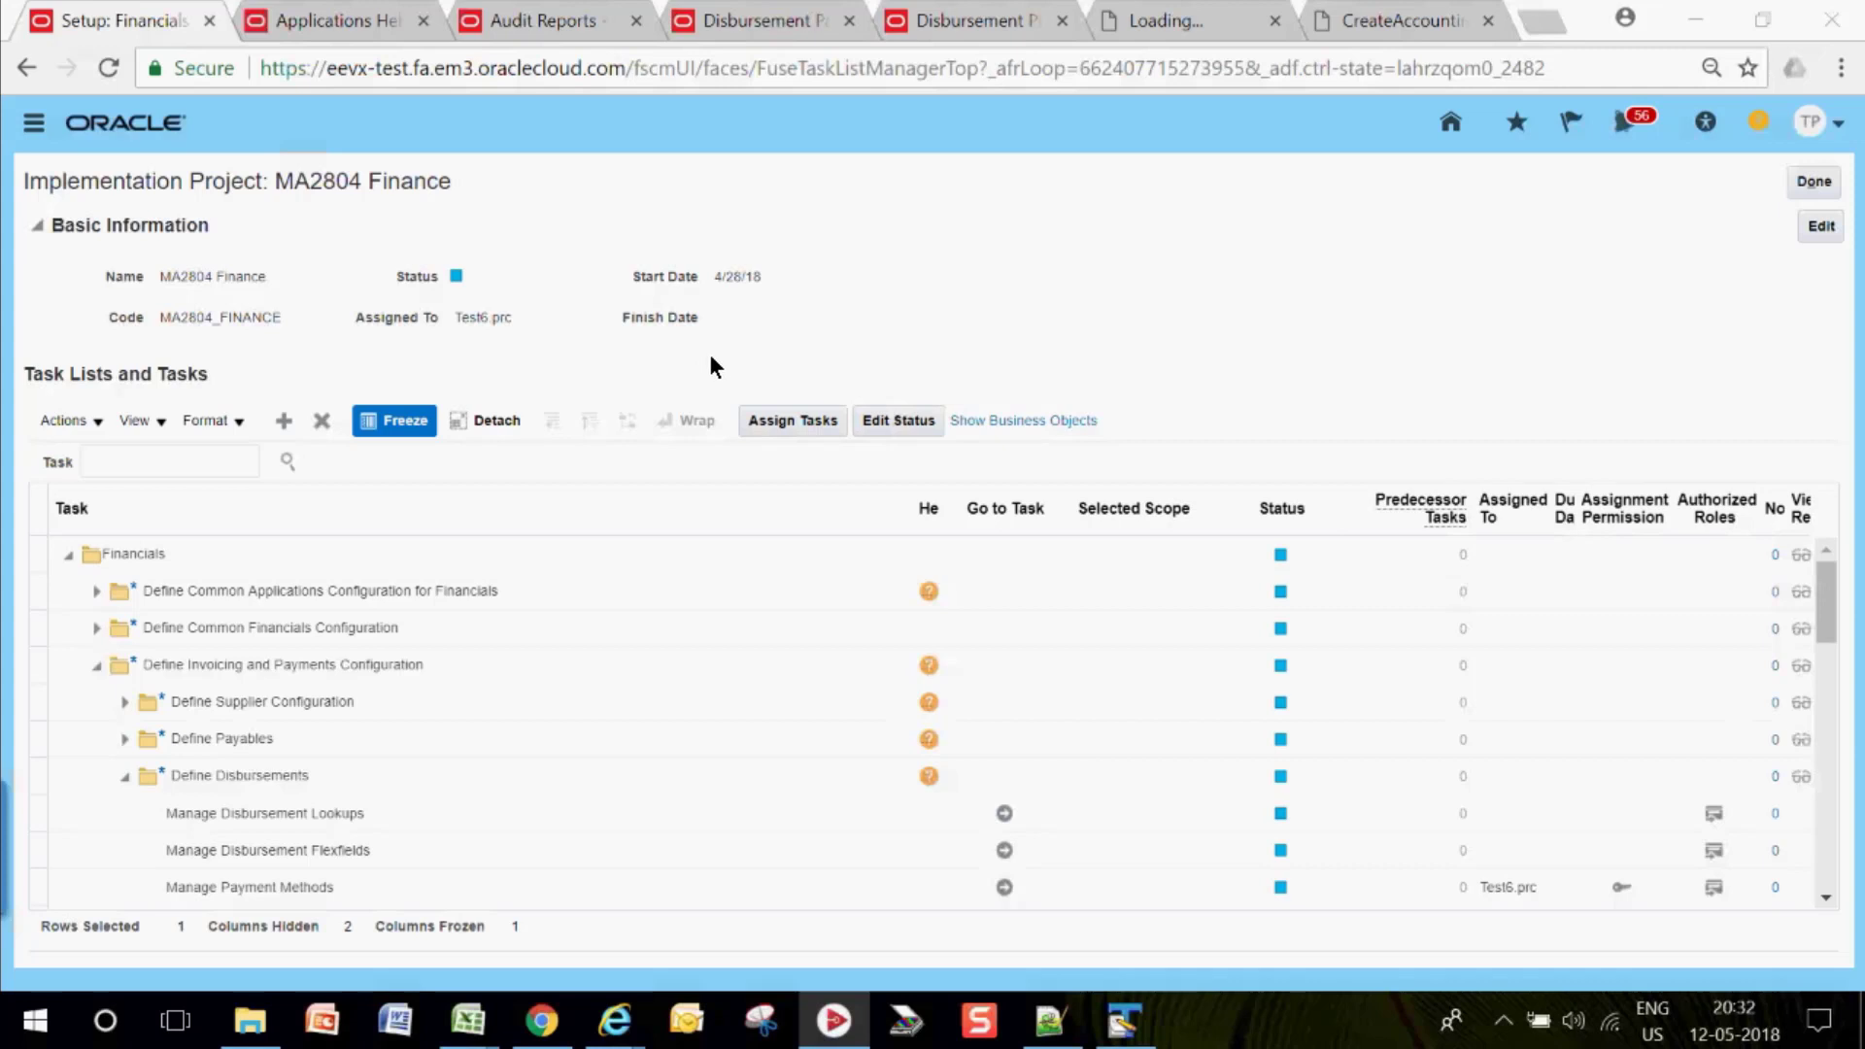
Open the Navigator work-area list, then bring the Notepad++ notes to the front.
{"action": "left_click", "coordinate": [42, 121]}
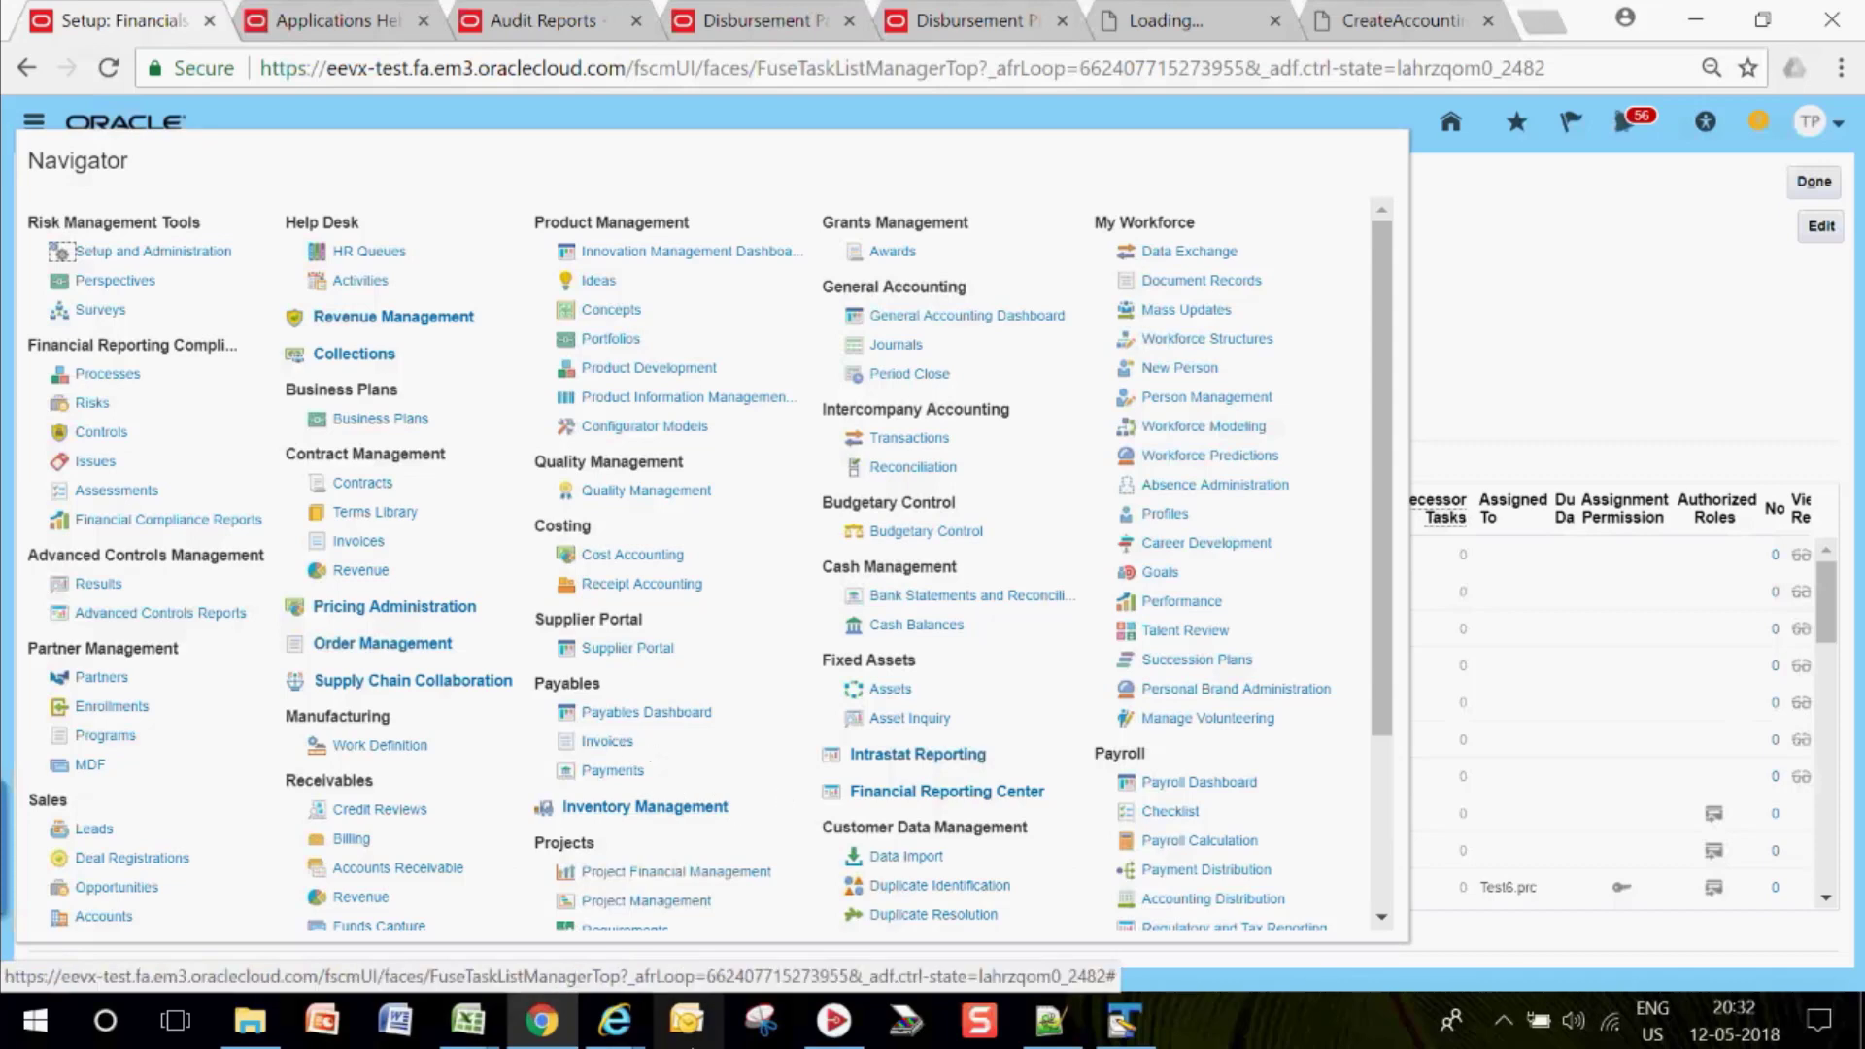
{"action": "left_click", "coordinate": [1039, 1036]}
Add a 'Payment Options' heading with item '1. Pay in Full - From Invoices Workarea'.
{"action": "left_click", "coordinate": [547, 550]}
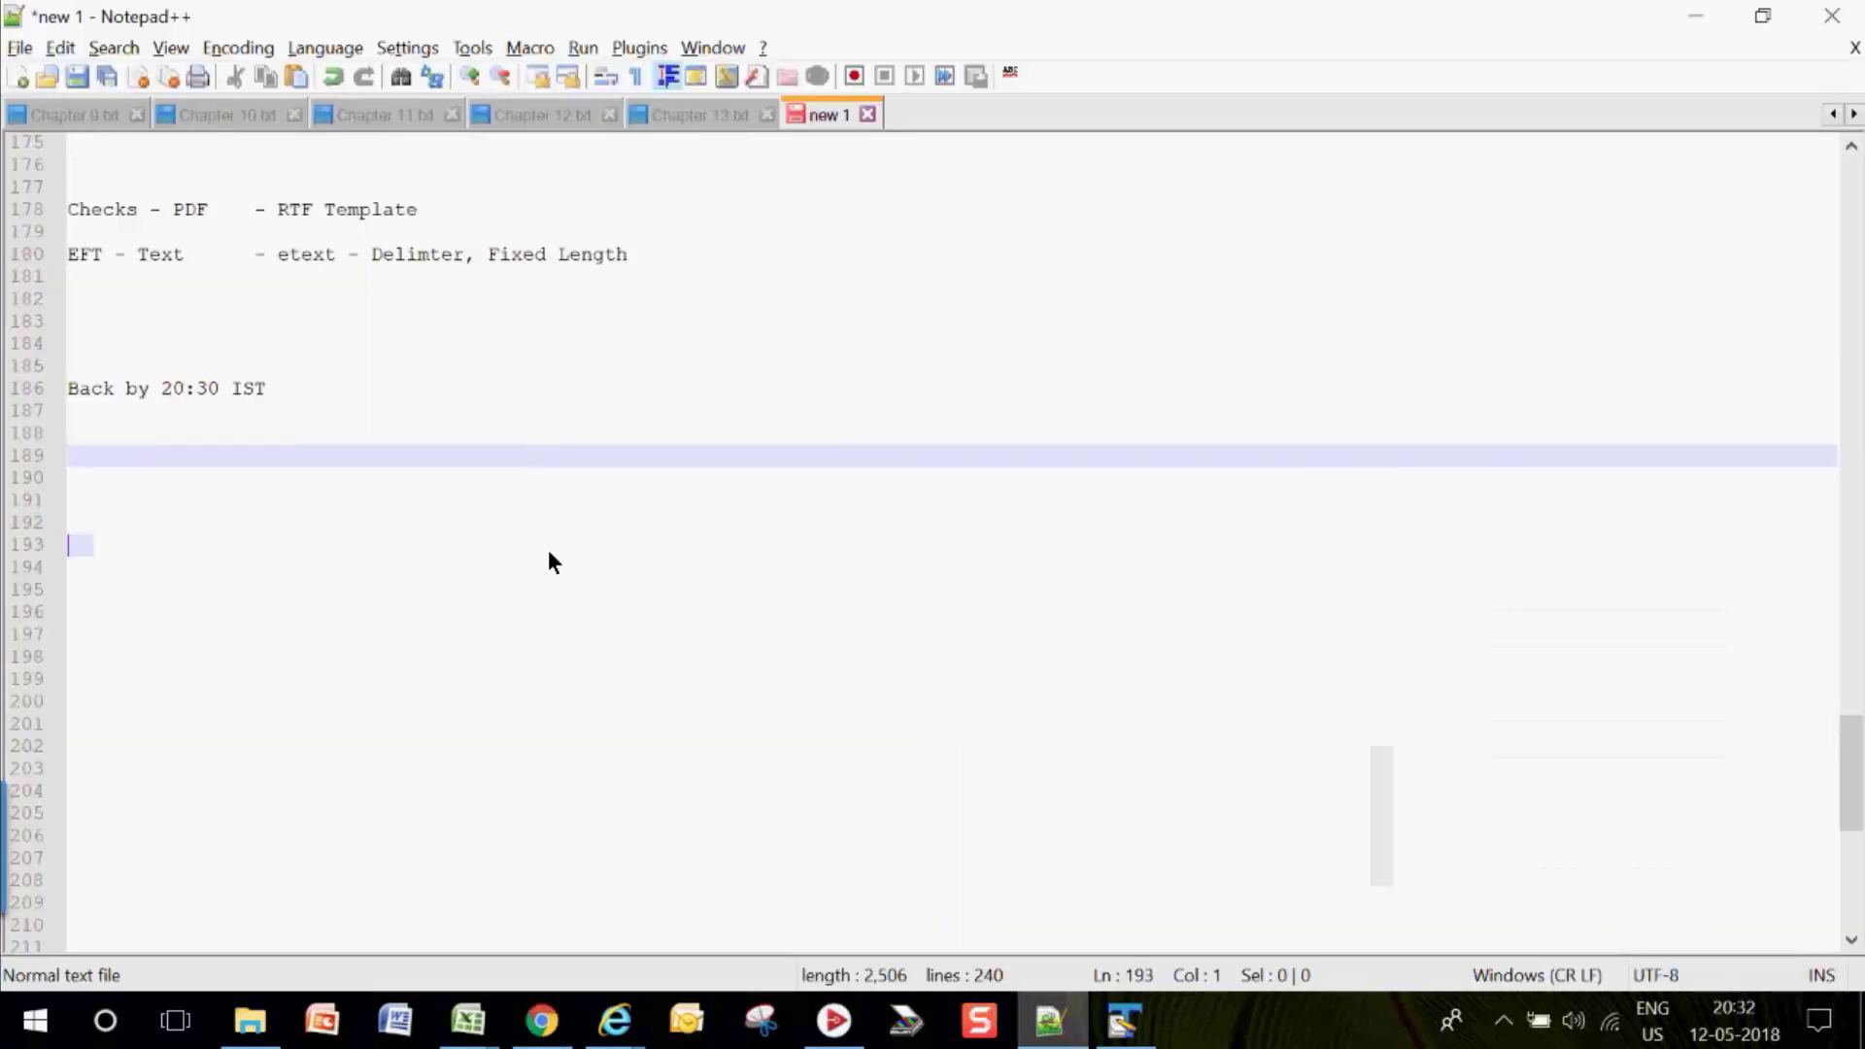
{"action": "key", "text": "Up"}
{"action": "key", "text": "Up"}
{"action": "key", "text": "Up"}
{"action": "key", "text": "Up"}
{"action": "type", "text": "1."}
{"action": "key", "text": "Up"}
{"action": "key", "text": "Return"}
{"action": "type", "text": "Payme"}
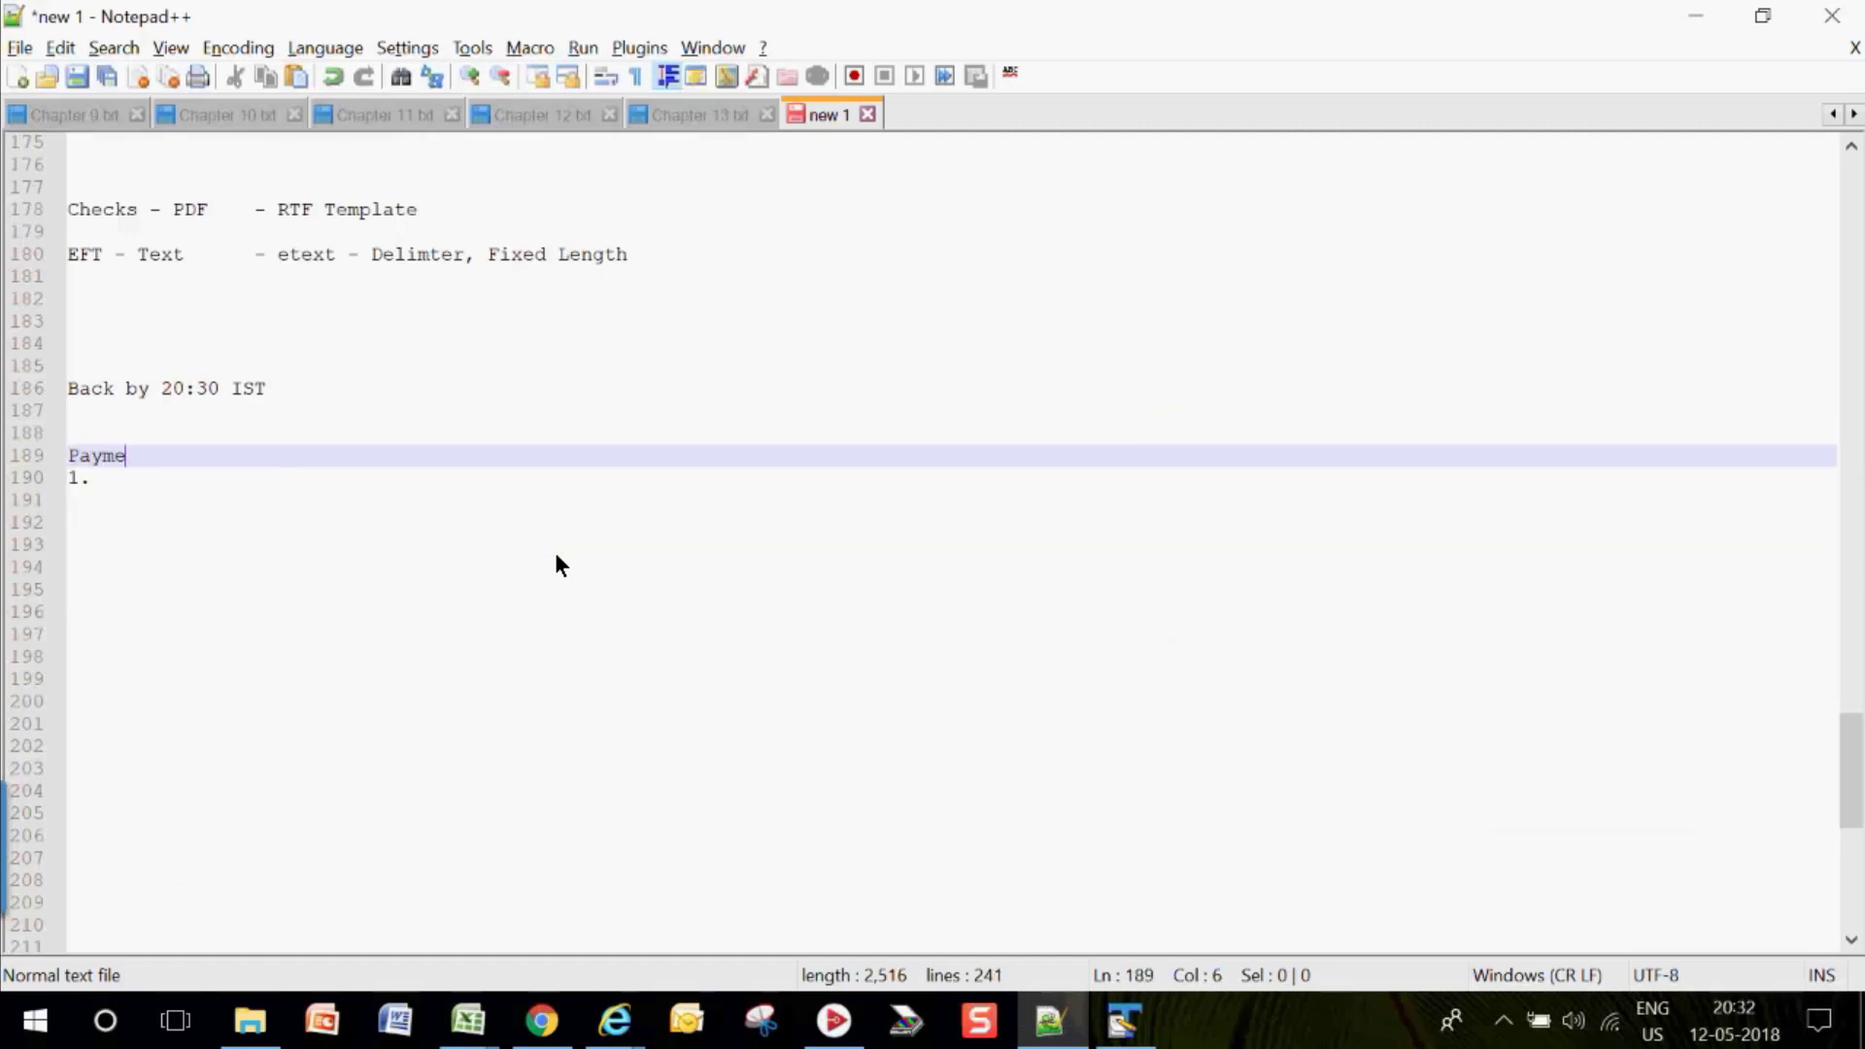
{"action": "type", "text": "nt Options"}
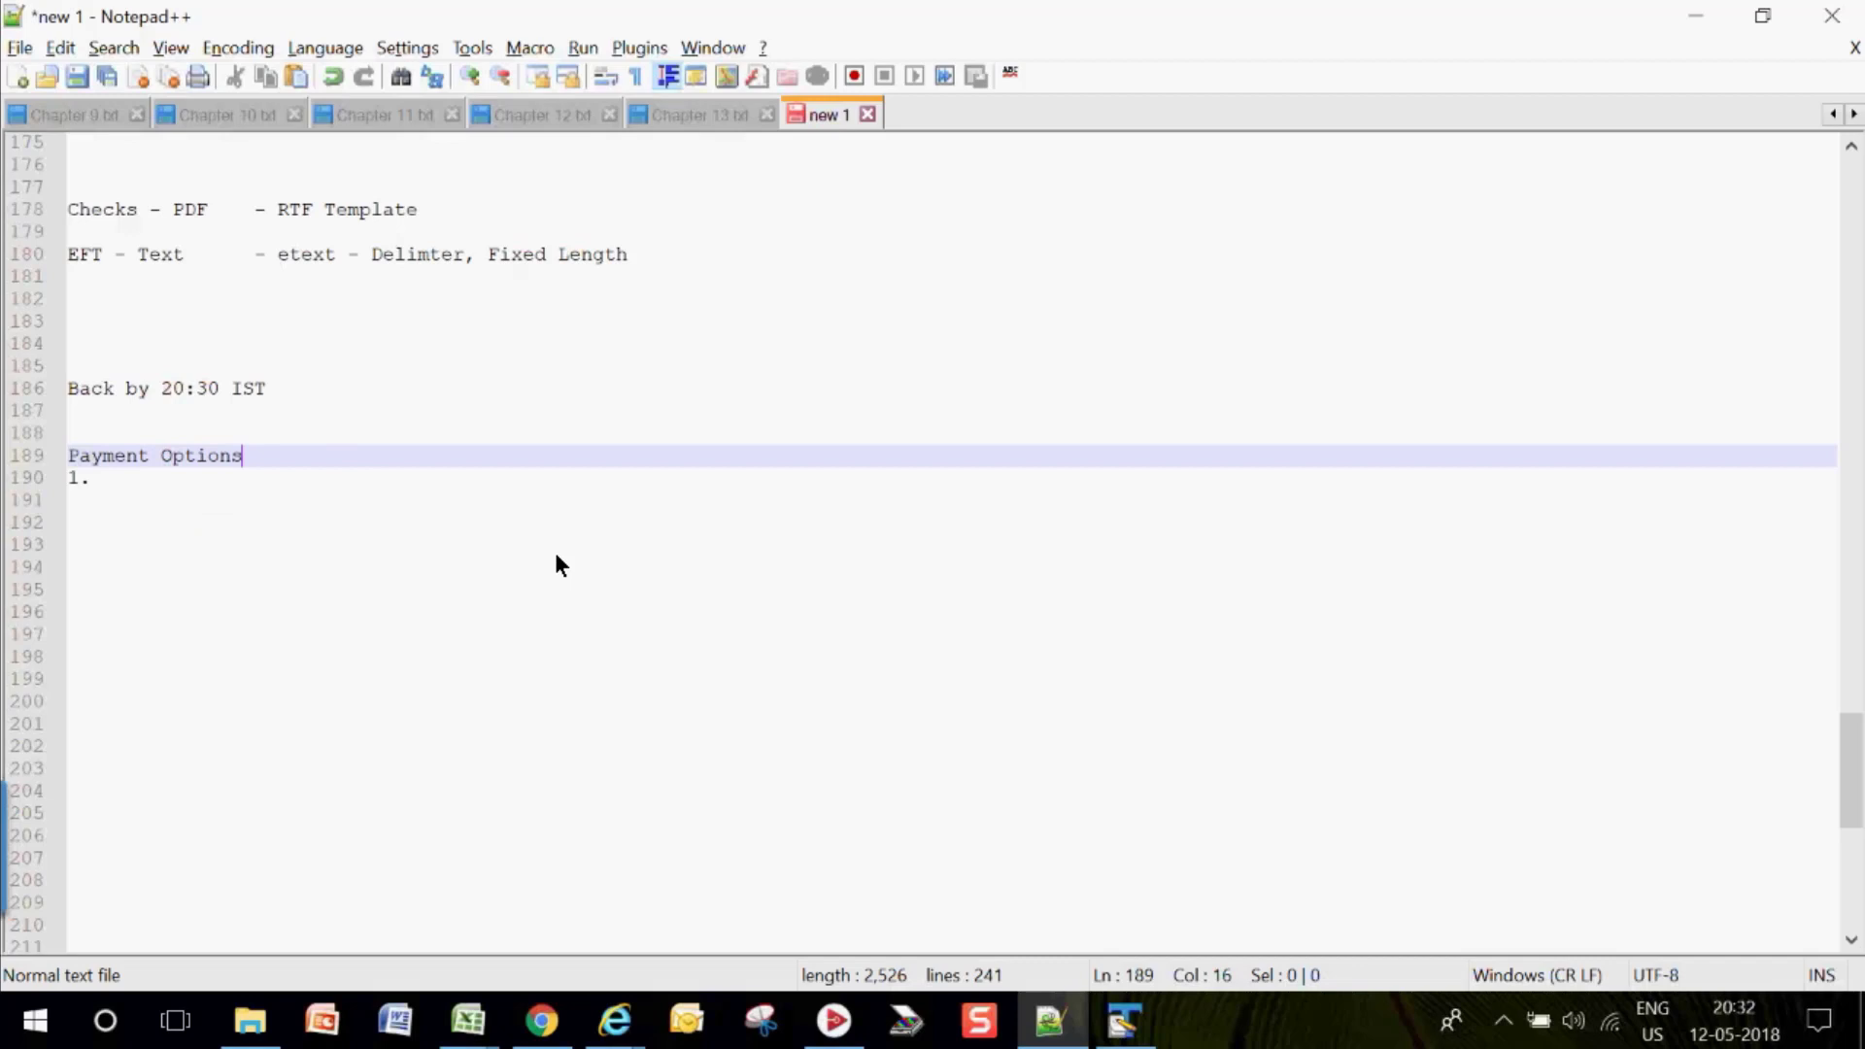
{"action": "key", "text": "Down"}
{"action": "key", "text": "Home"}
{"action": "key", "text": "Return"}
{"action": "key", "text": "End"}
{"action": "type", "text": "Pay "}
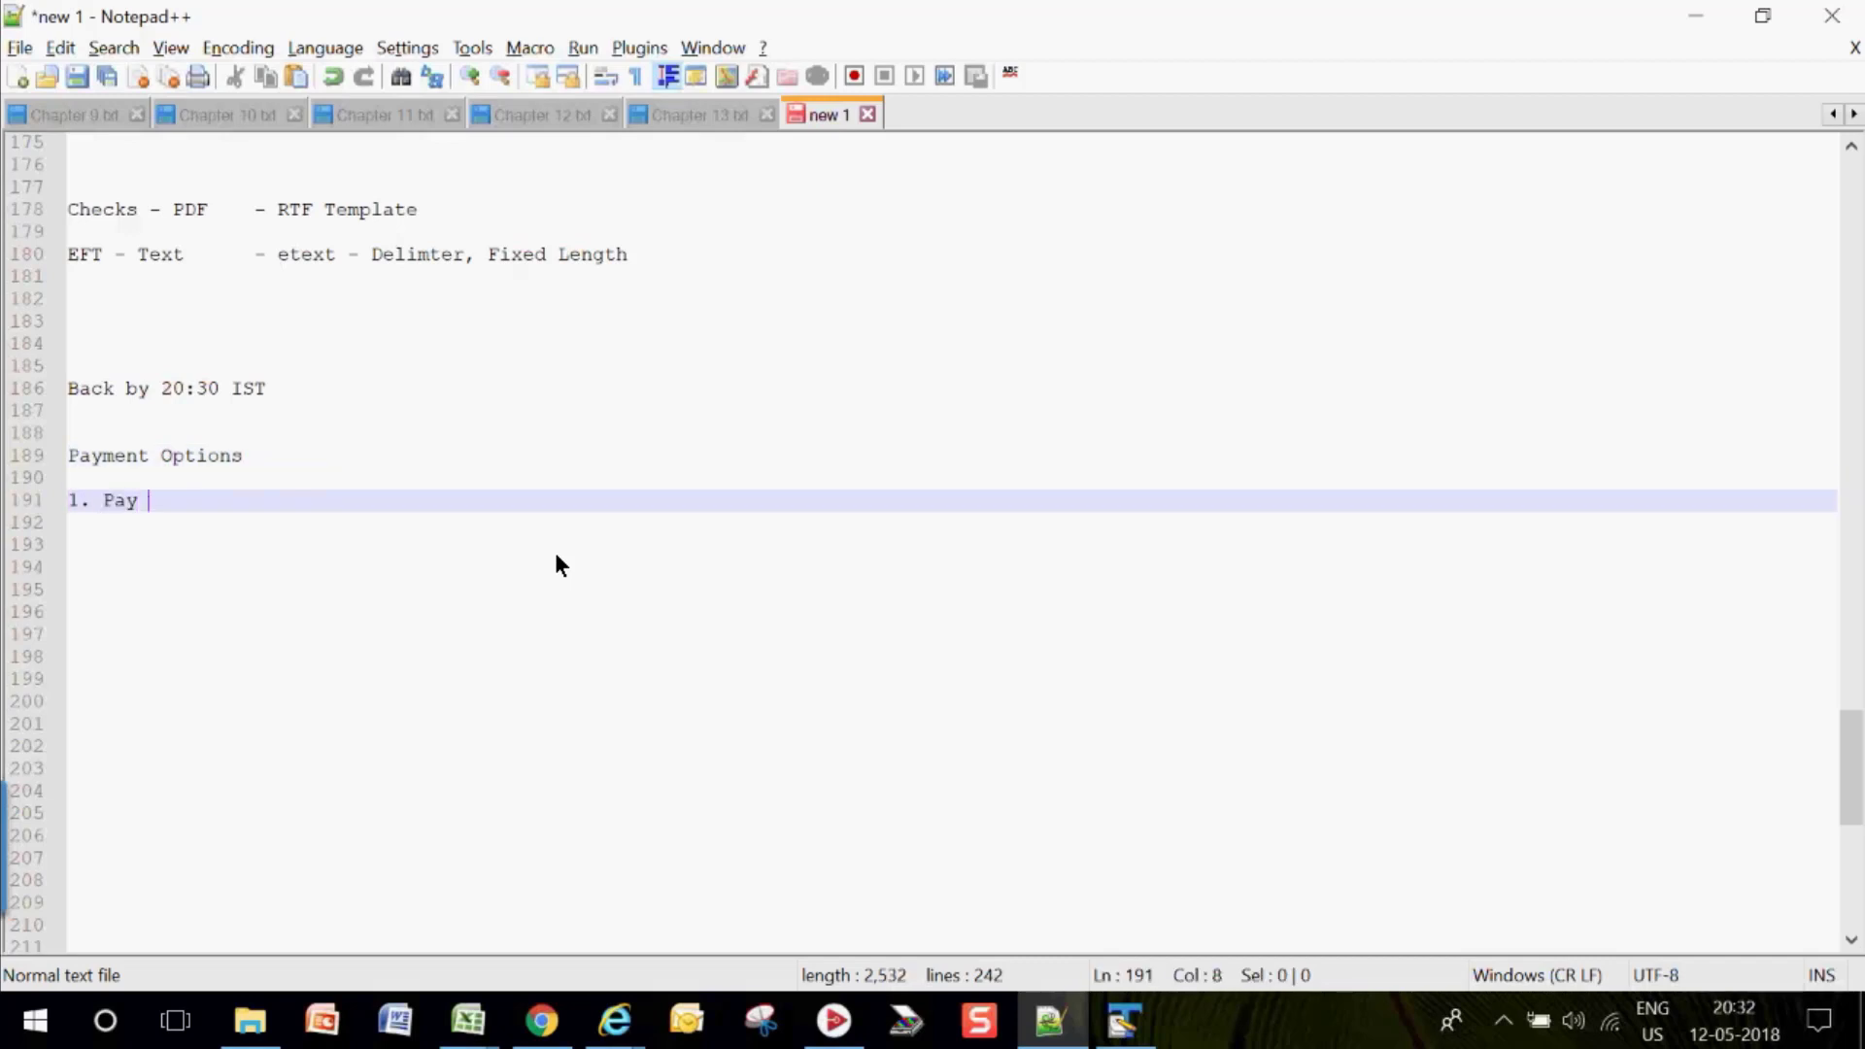
{"action": "type", "text": "in Full -"}
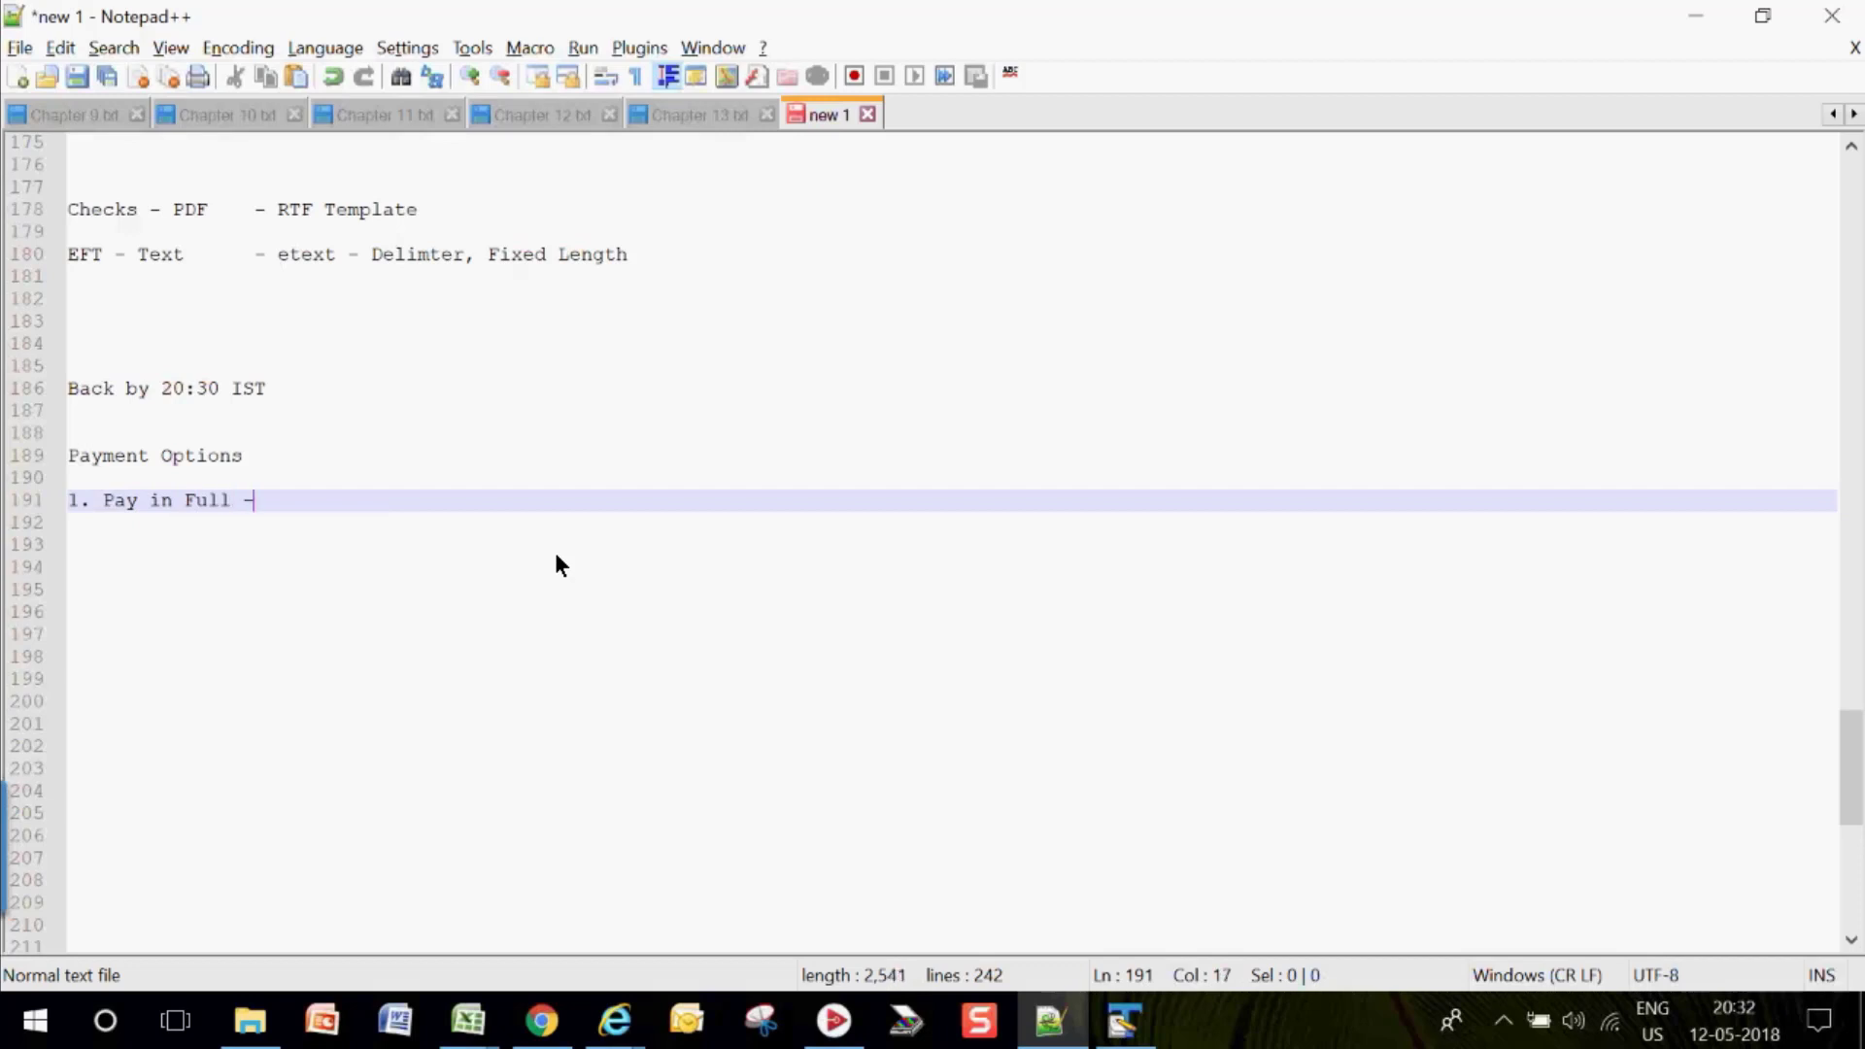
{"action": "type", "text": " From Invoice page"}
{"action": "key", "text": "ctrl+shift+Left"}
{"action": "type", "text": "Workarea"}
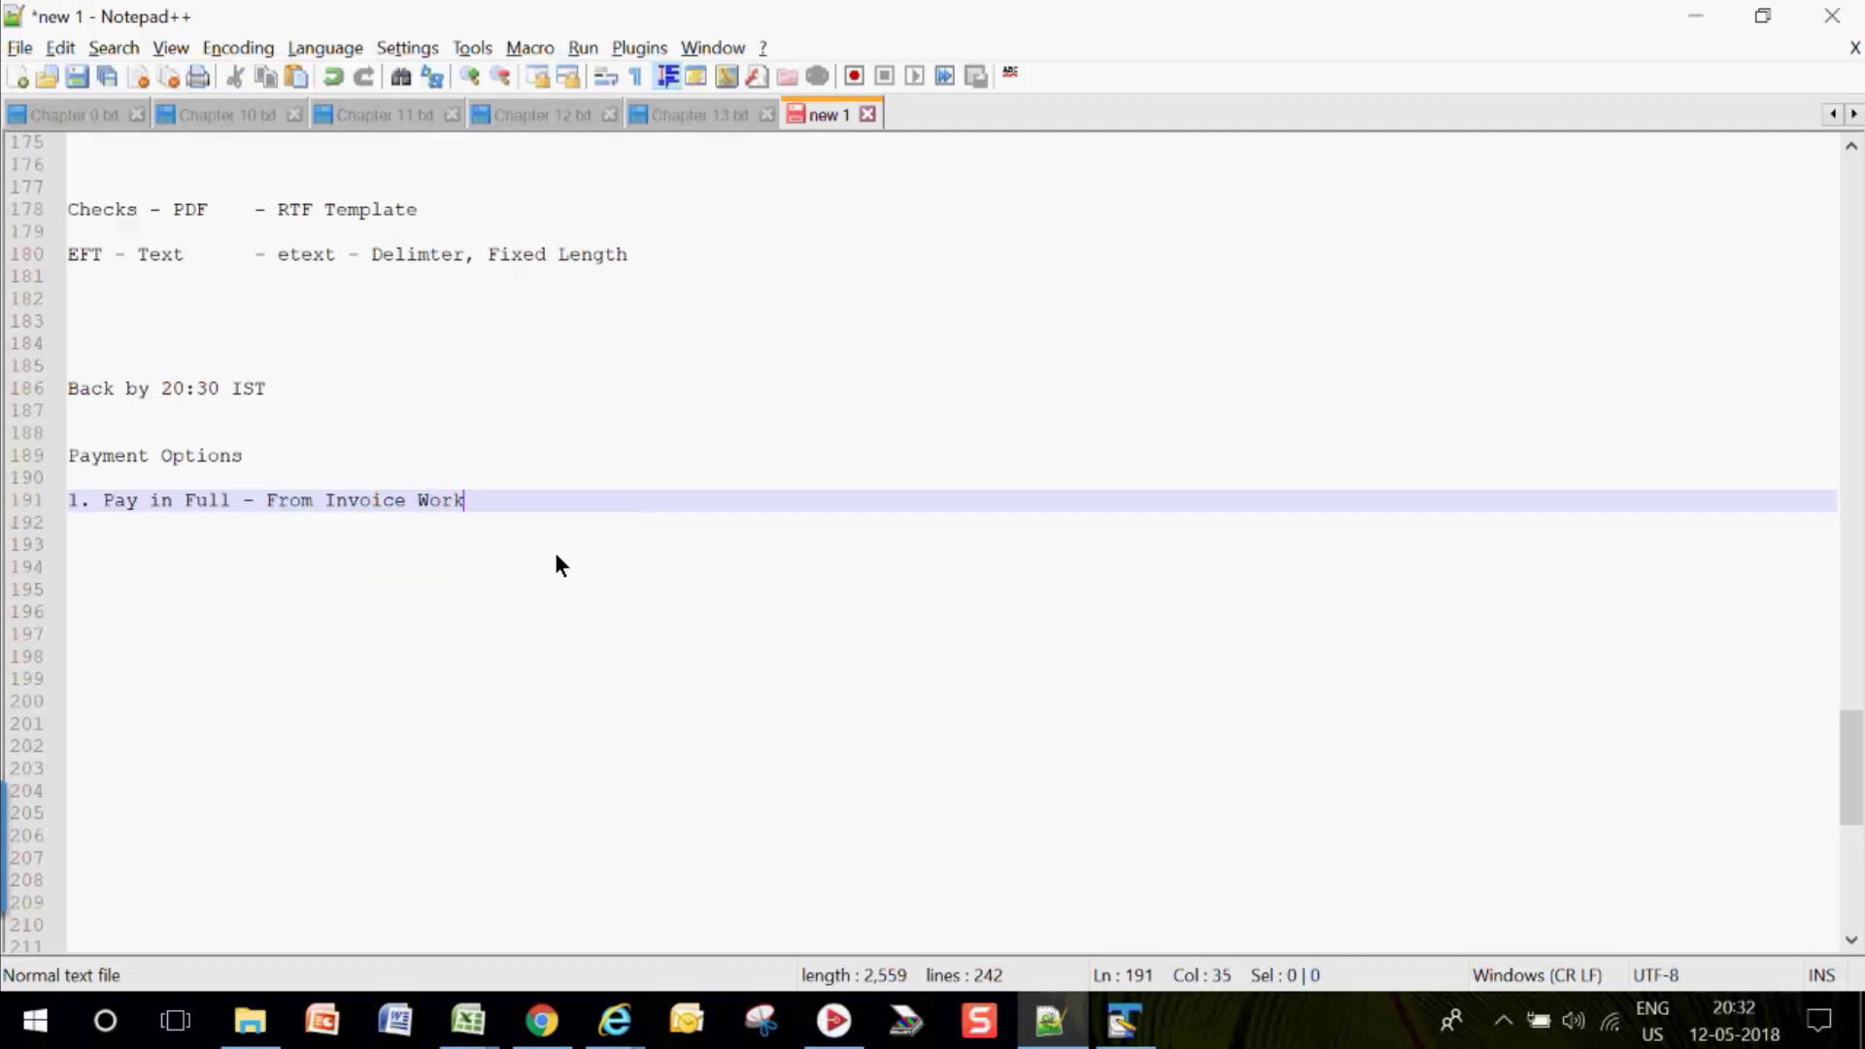
{"action": "key", "text": "ctrl+Left"}
{"action": "key", "text": "Left"}
{"action": "type", "text": "s"}
{"action": "key", "text": "End"}
Add list items '2. Quick Payment' and '3. Payment Batch'.
{"action": "key", "text": "Return"}
{"action": "type", "text": "2. "}
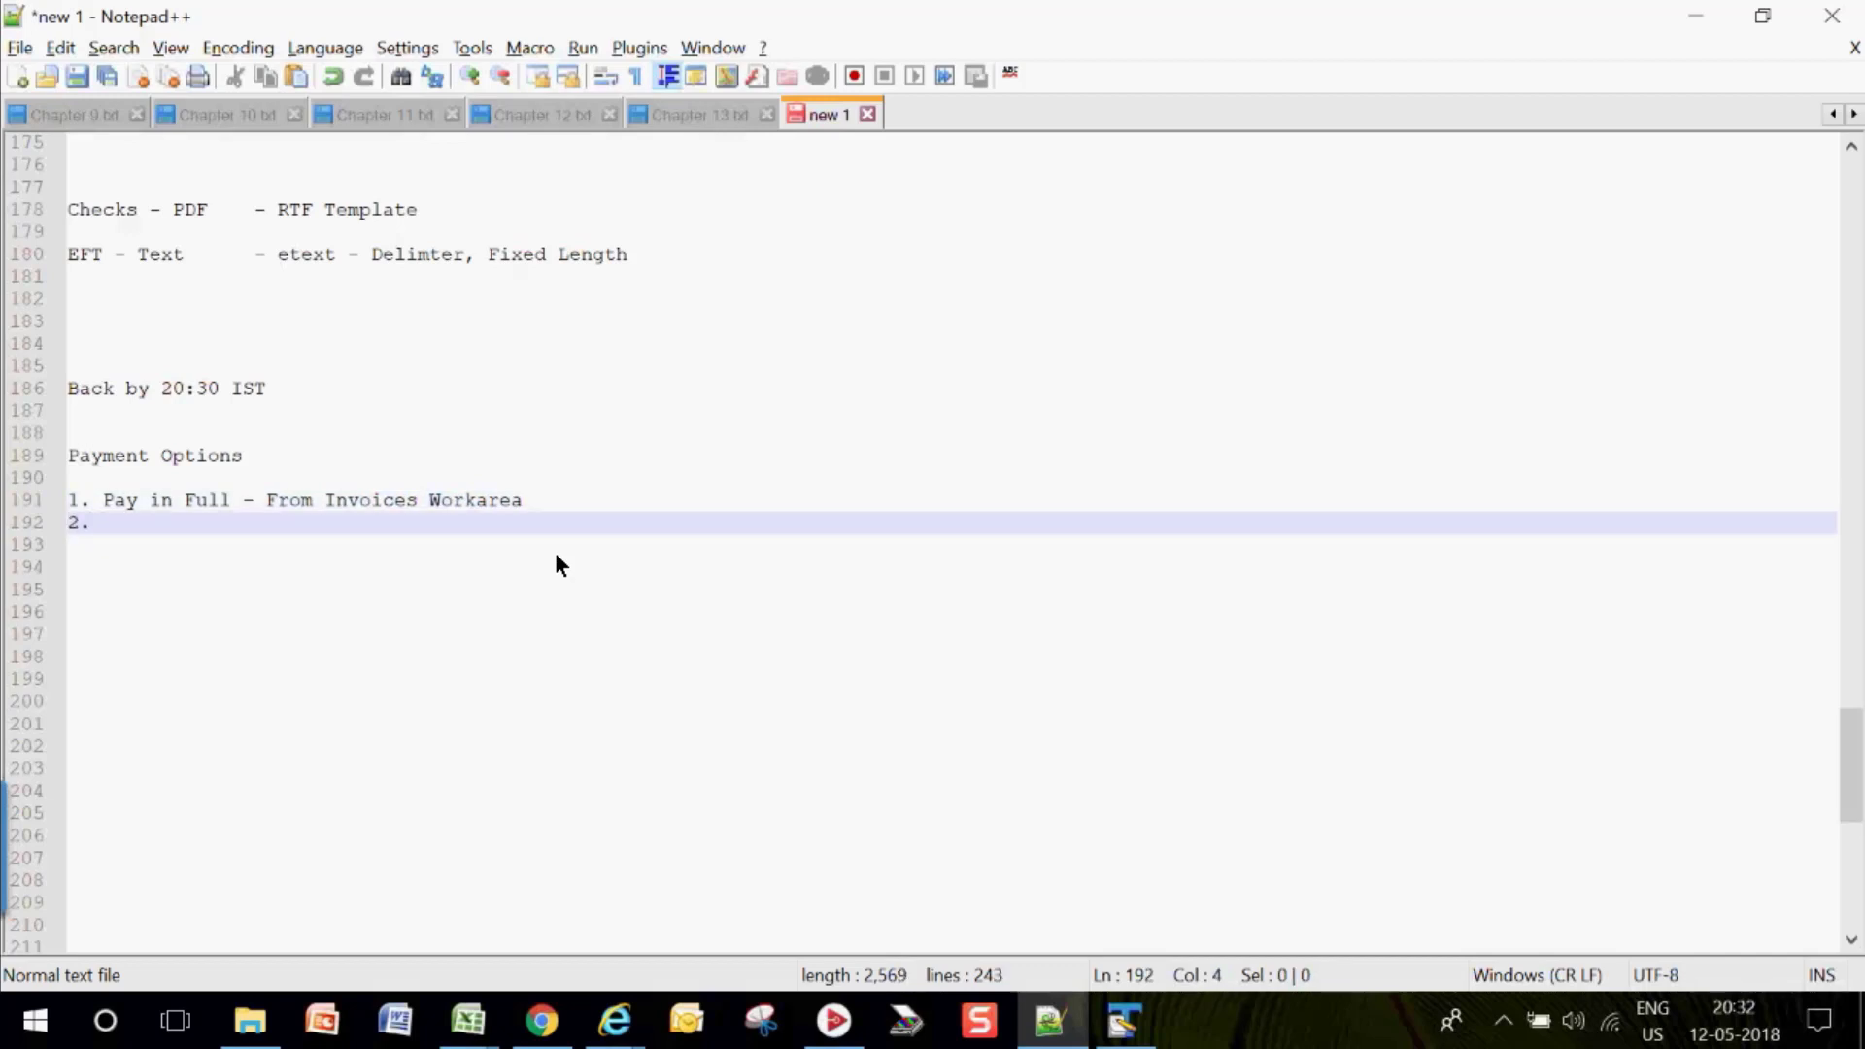
{"action": "type", "text": "Quick Payment"}
{"action": "key", "text": "Return"}
{"action": "key", "text": "Return"}
{"action": "type", "text": "3,"}
{"action": "key", "text": "BackSpace"}
{"action": "key", "text": "BackSpace"}
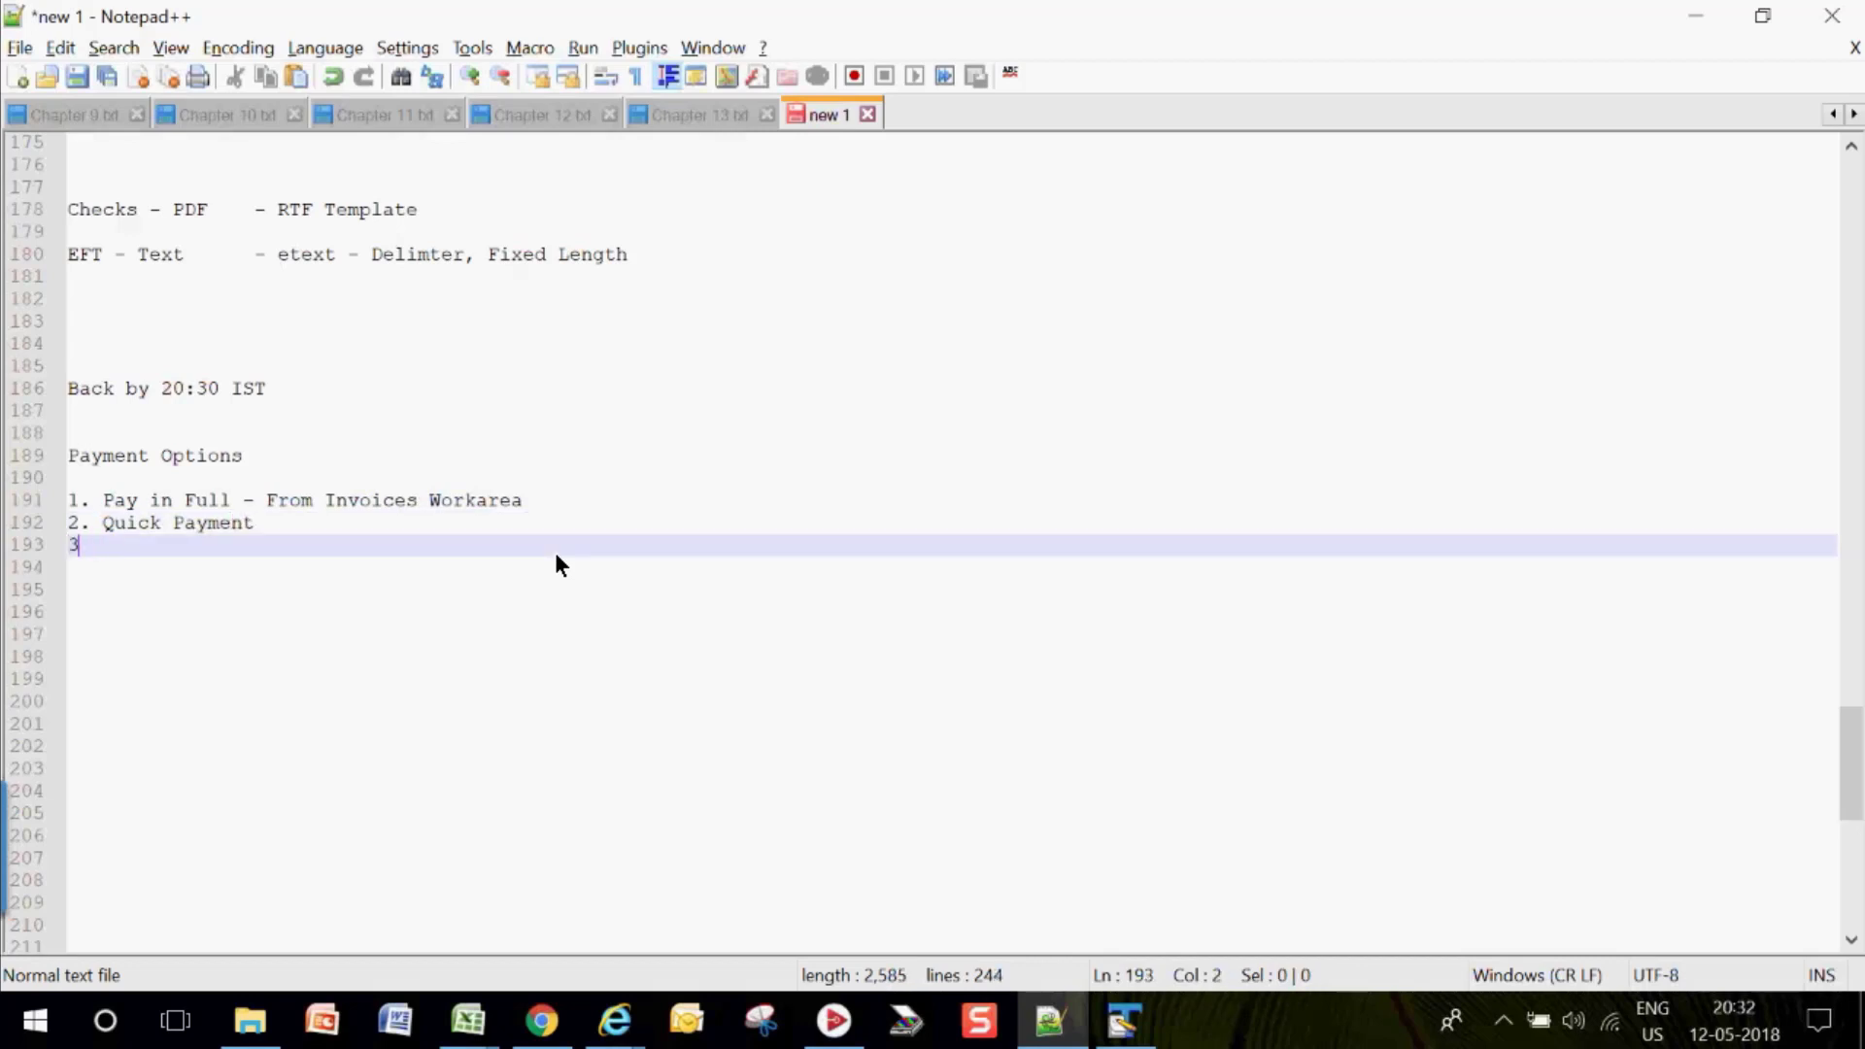
{"action": "type", "text": ". Payment Batch"}
{"action": "key", "text": "Up"}
{"action": "key", "text": "Up"}
Describe Pay in Full as 'Pay a single invoice in full'.
{"action": "key", "text": "ctrl+Right"}
{"action": "key", "text": "ctrl+Right"}
{"action": "key", "text": "End"}
{"action": "type", "text": "-"}
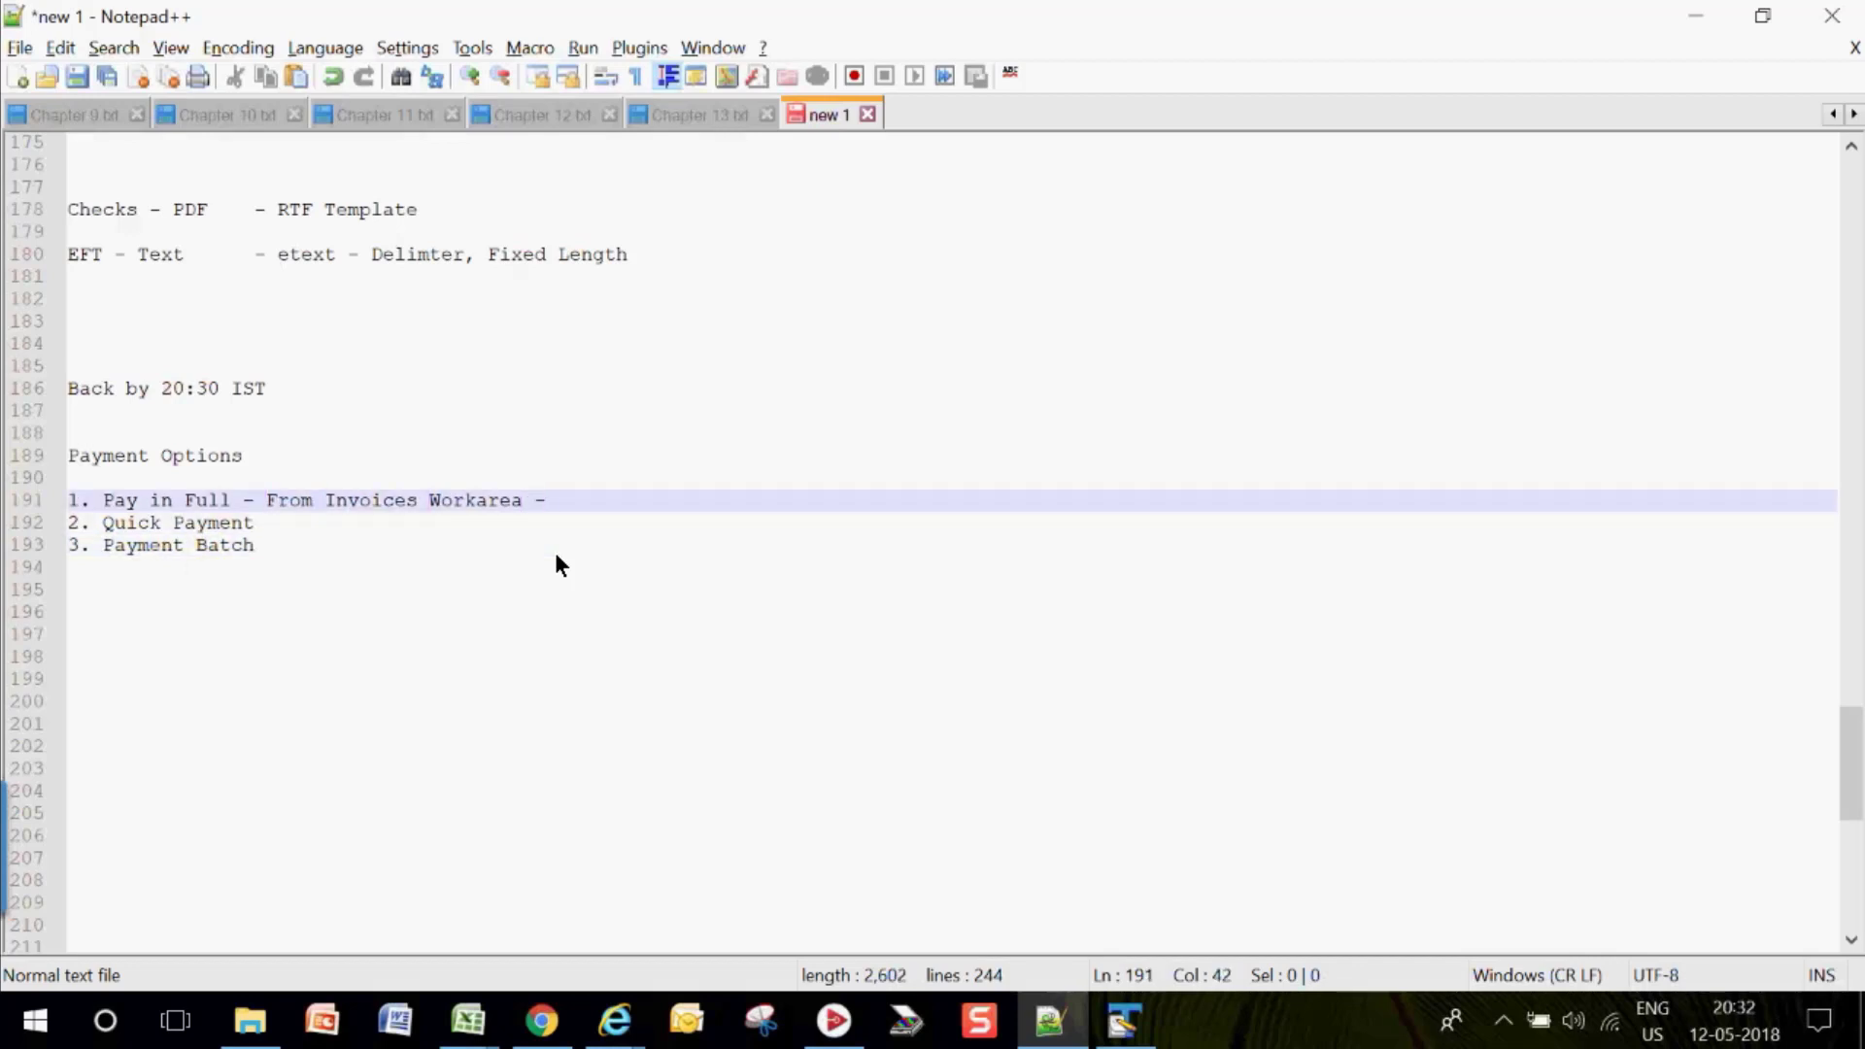
{"action": "type", "text": " Pay"}
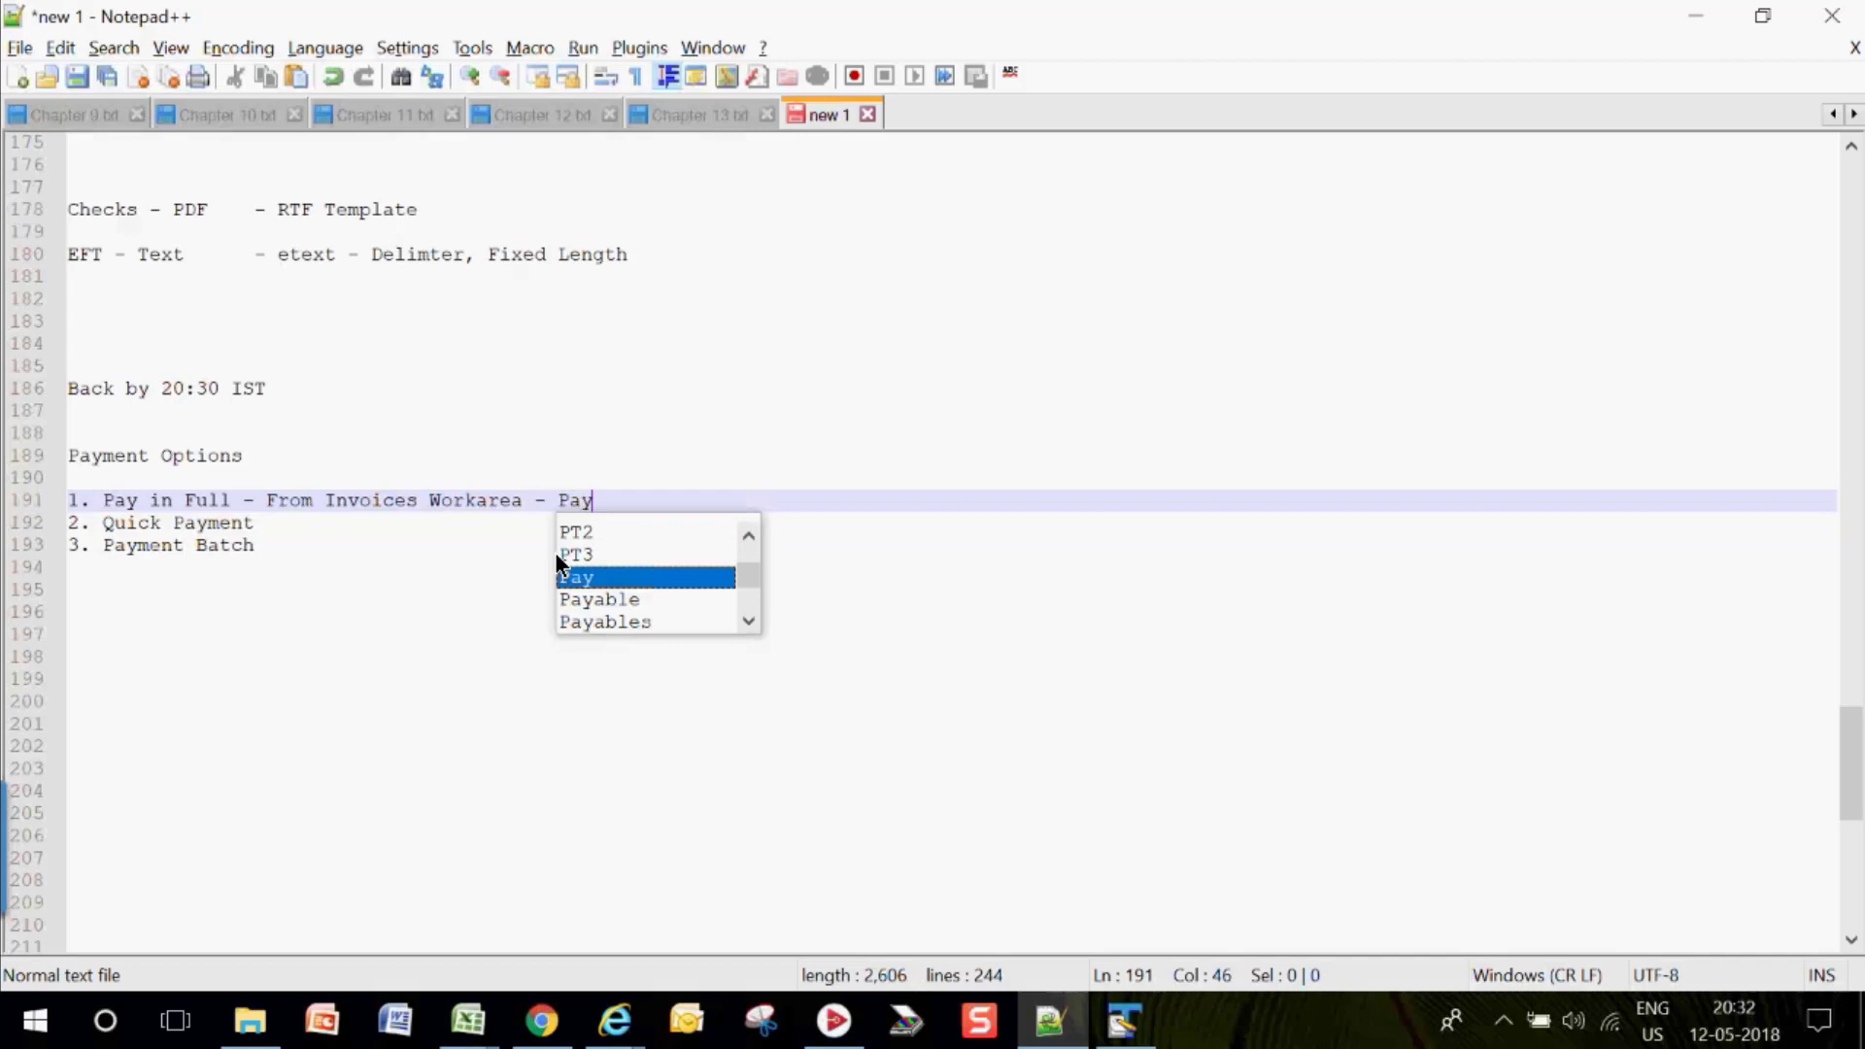
{"action": "type", "text": " a single i"}
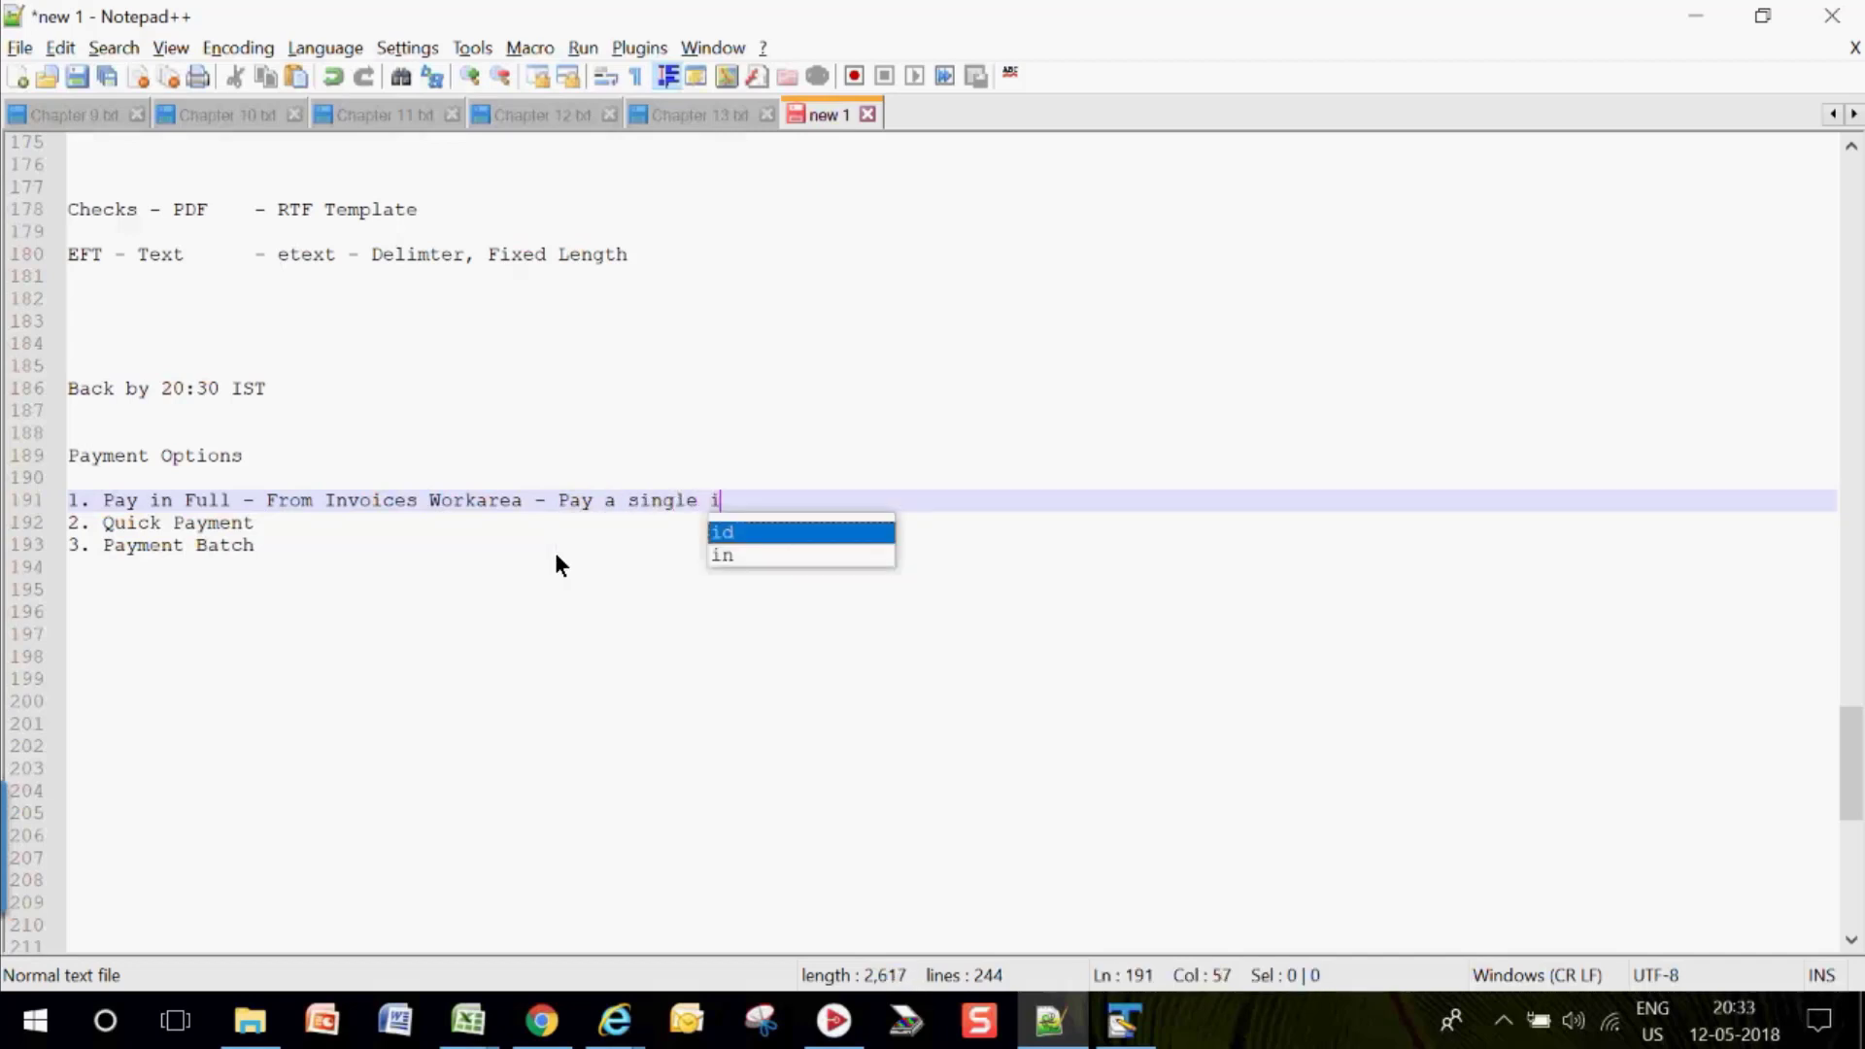
{"action": "type", "text": "nvoice in"}
{"action": "key", "text": "BackSpace"}
{"action": "key", "text": "BackSpace"}
{"action": "type", "text": "in full"}
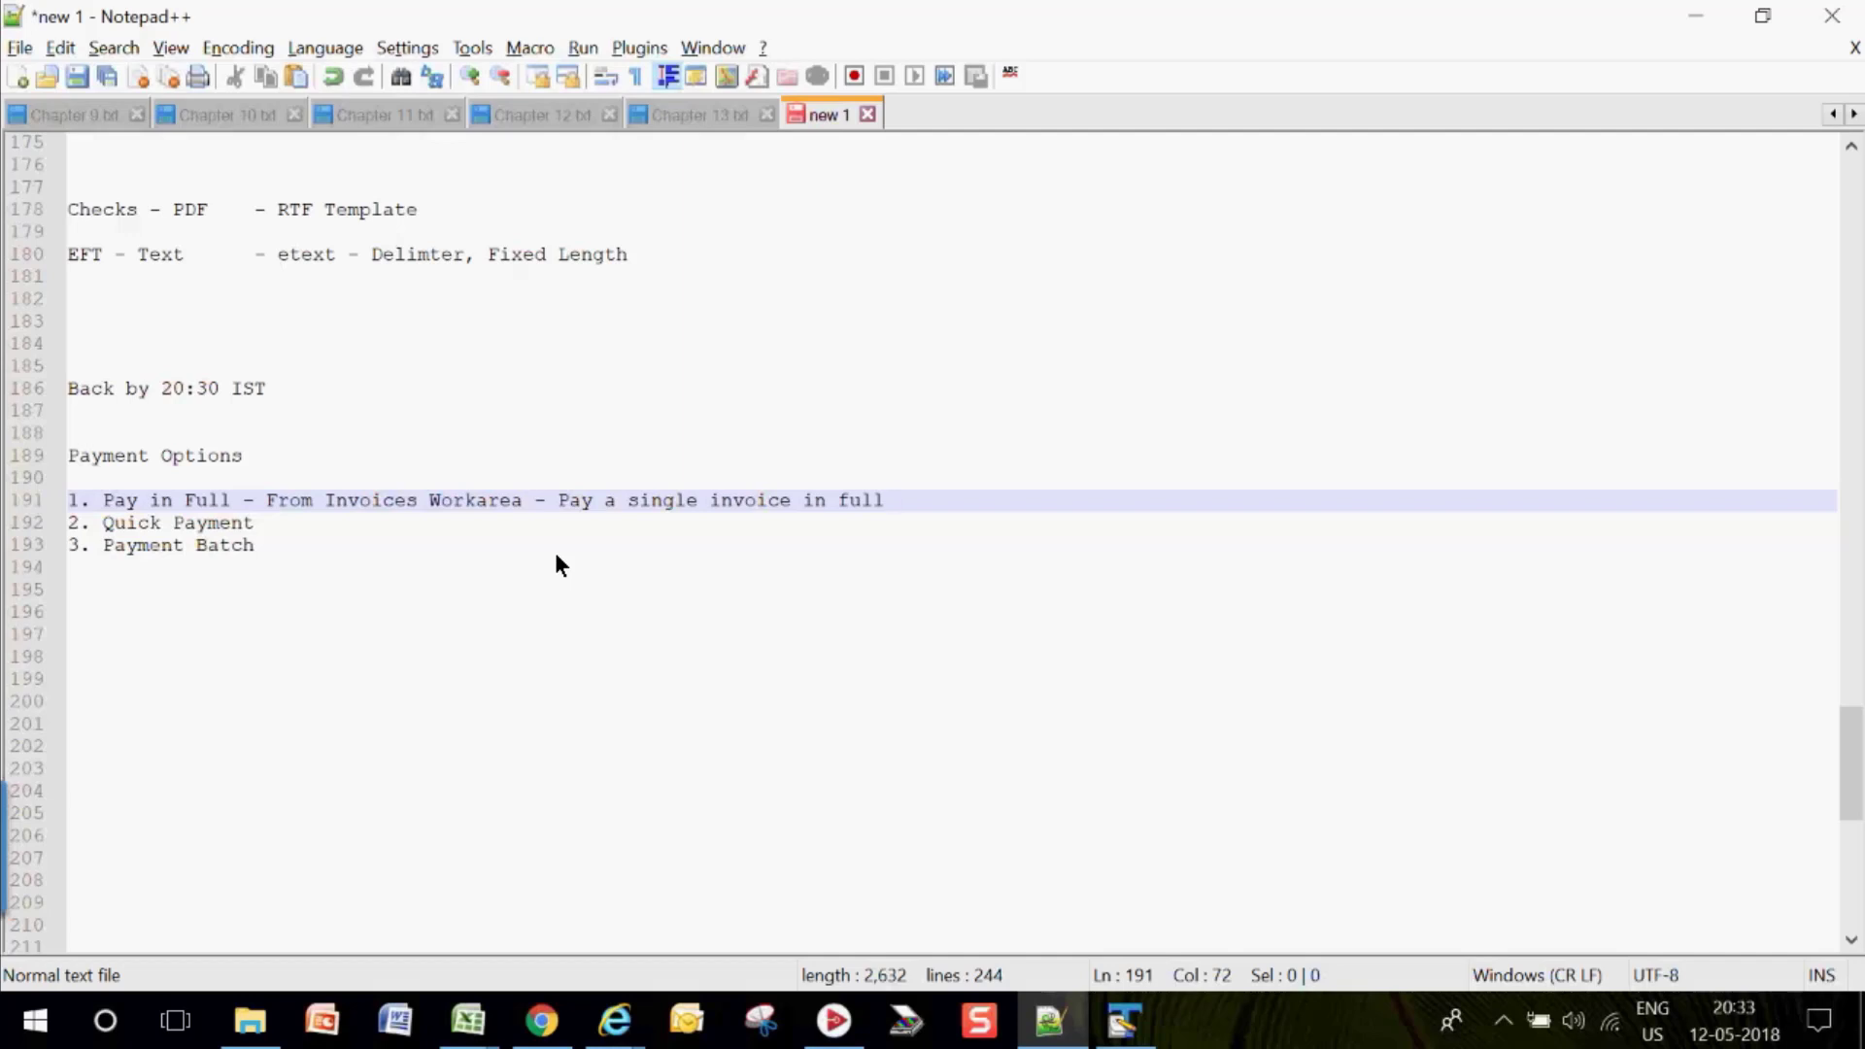
Append '- single' to Quick Payment and '- Multiple invoices, multiple suppliers based on selection criteria' to Payment Batch.
{"action": "key", "text": "Down"}
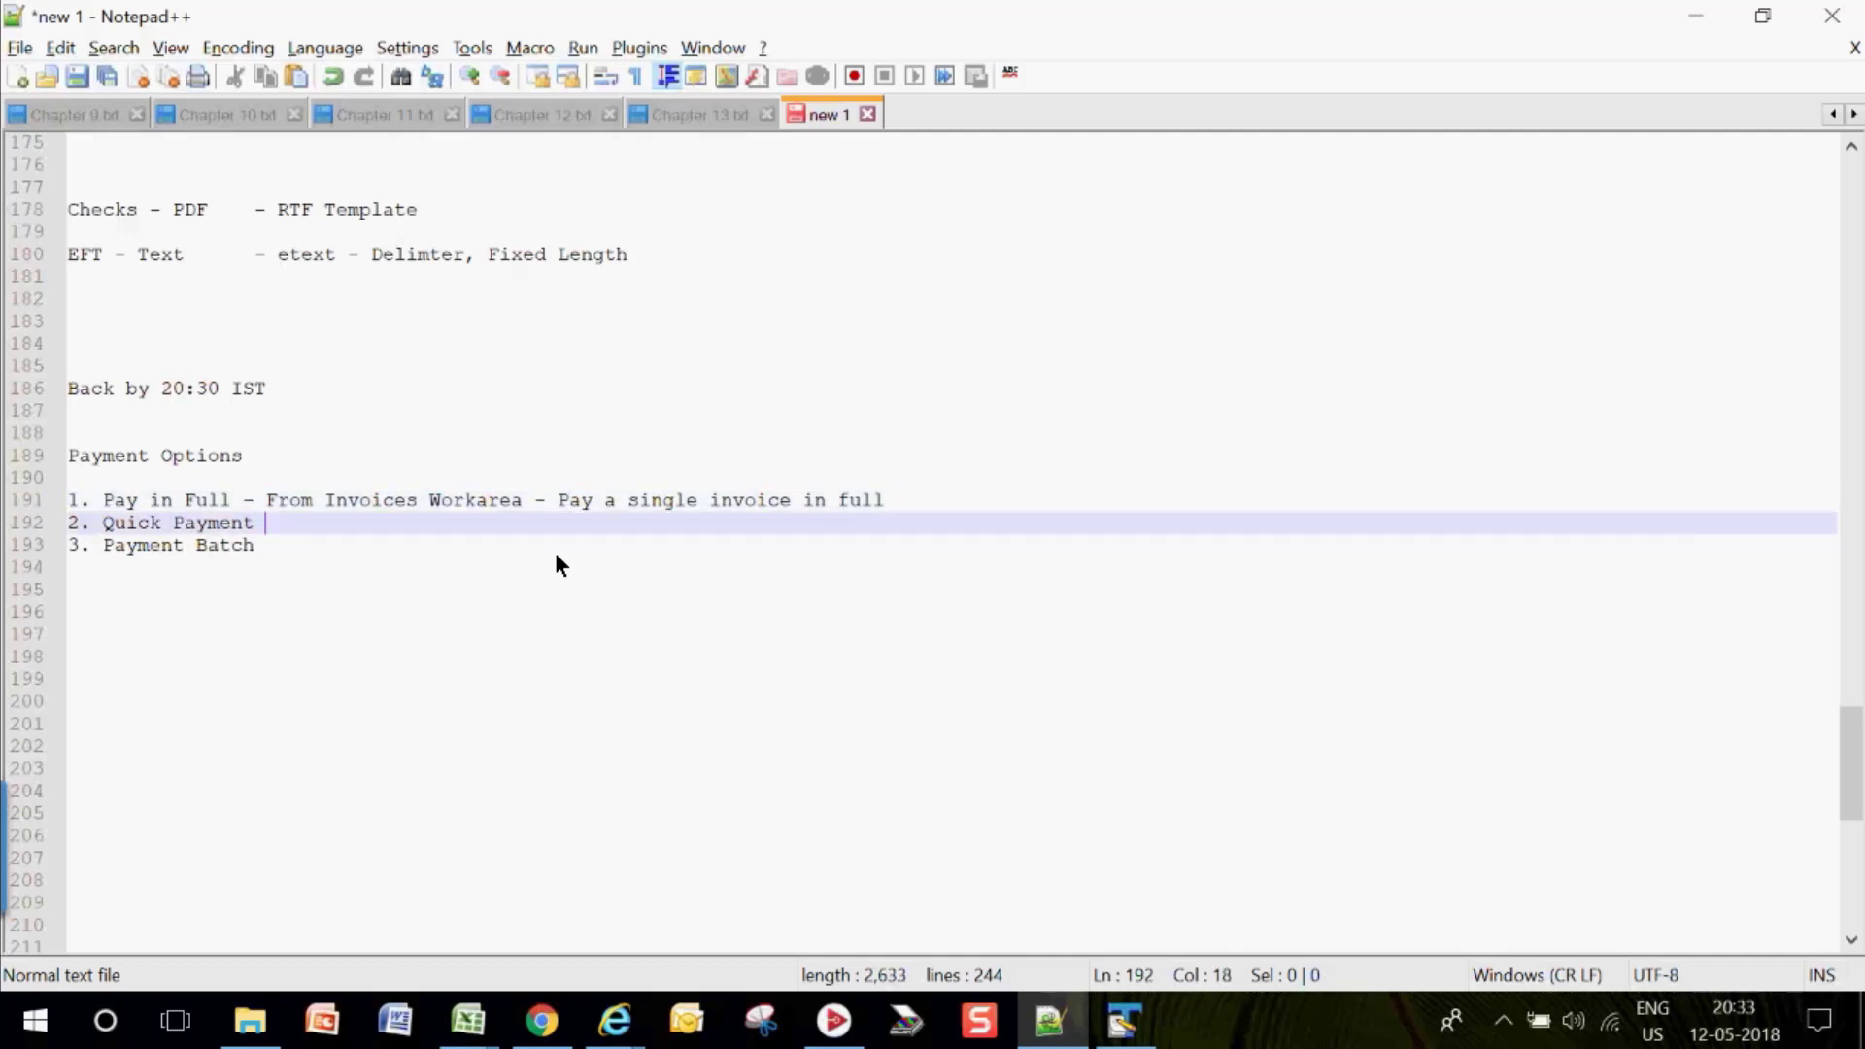
{"action": "type", "text": "- single"}
{"action": "key", "text": "Down"}
{"action": "type", "text": "- "}
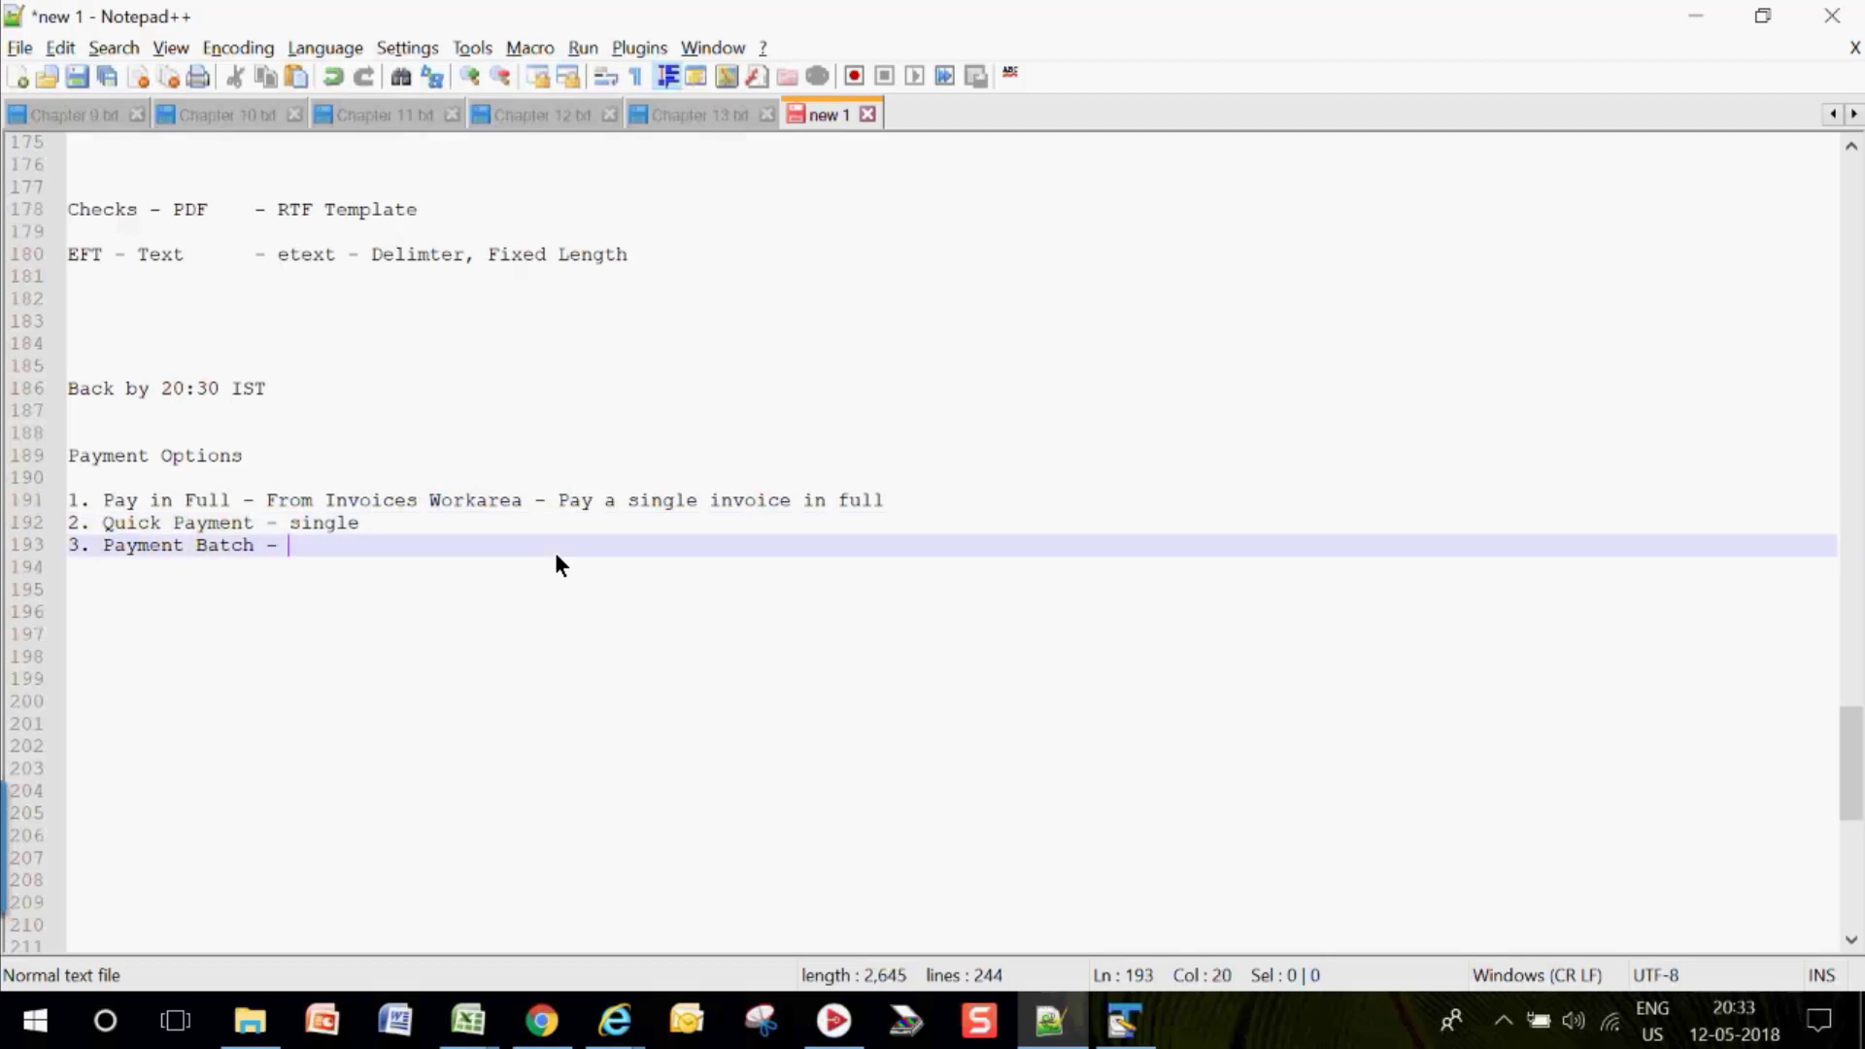
{"action": "type", "text": "Multiple invoices, q"}
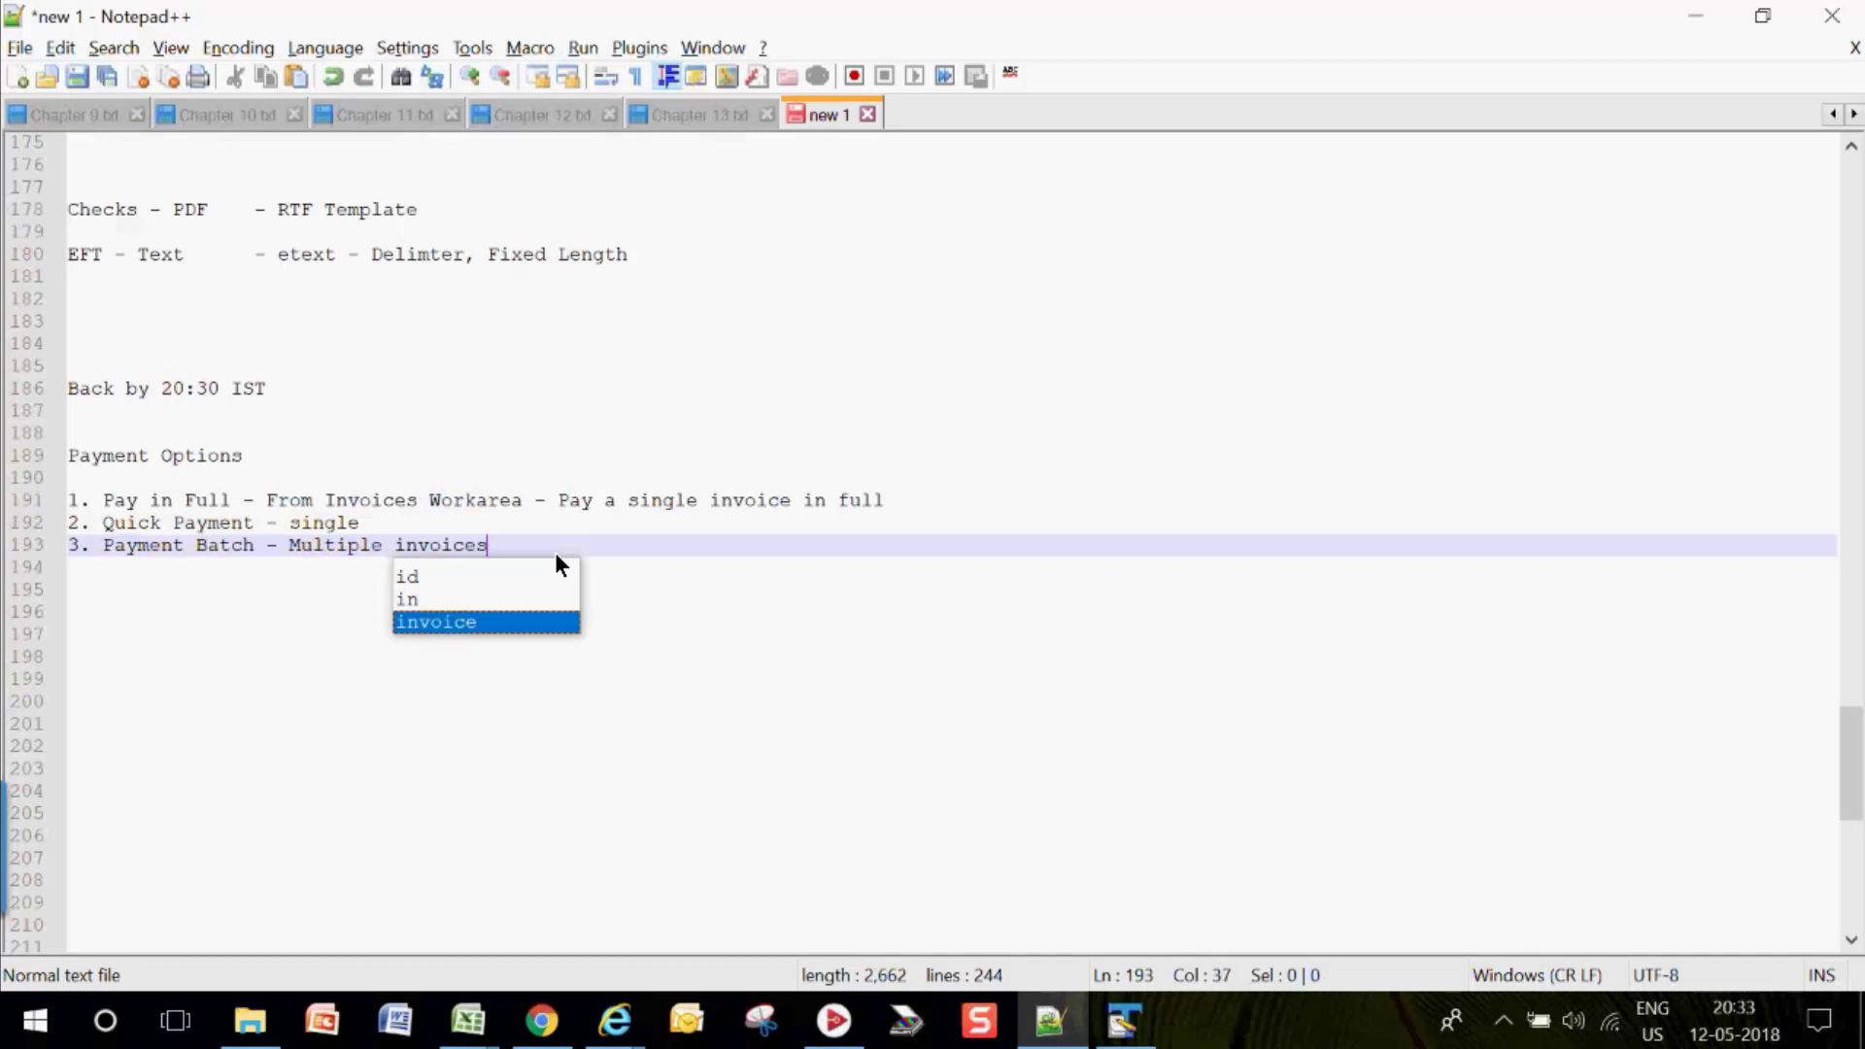
{"action": "key", "text": "BackSpace"}
{"action": "type", "text": "mul"}
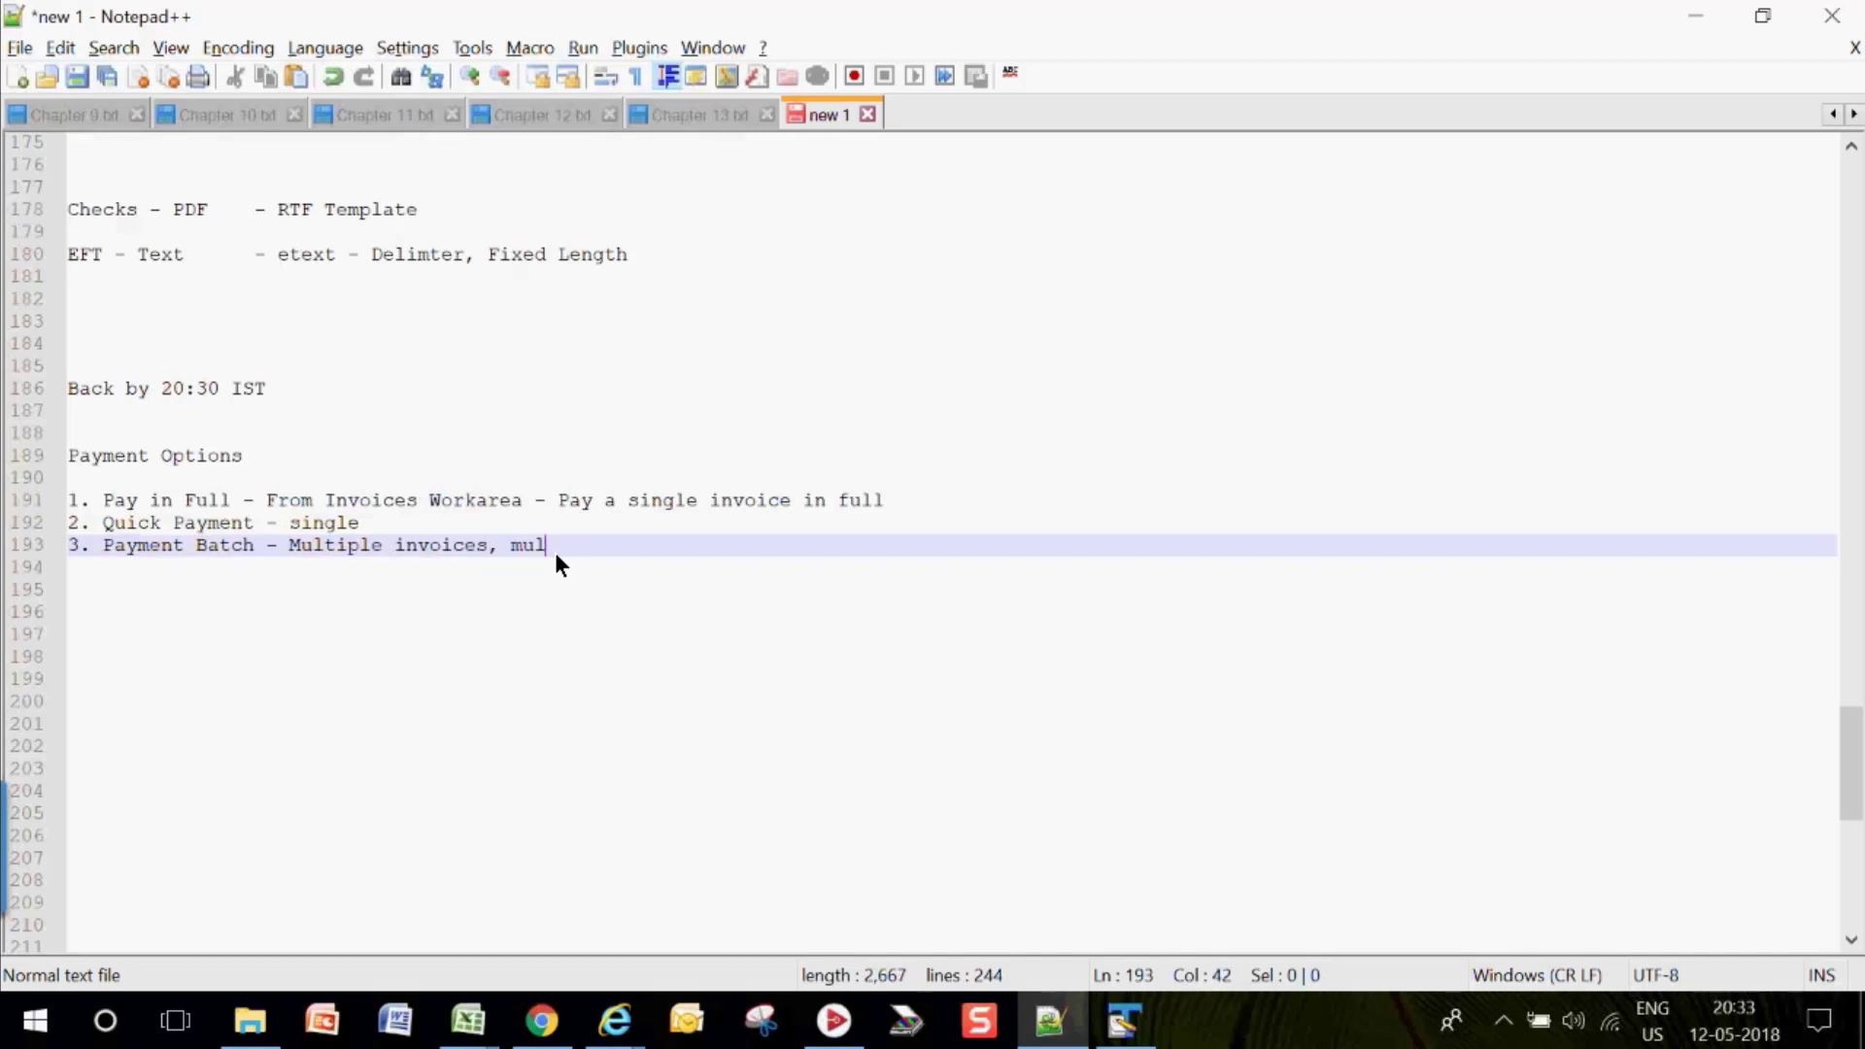
{"action": "type", "text": "tiple suppliers bas"}
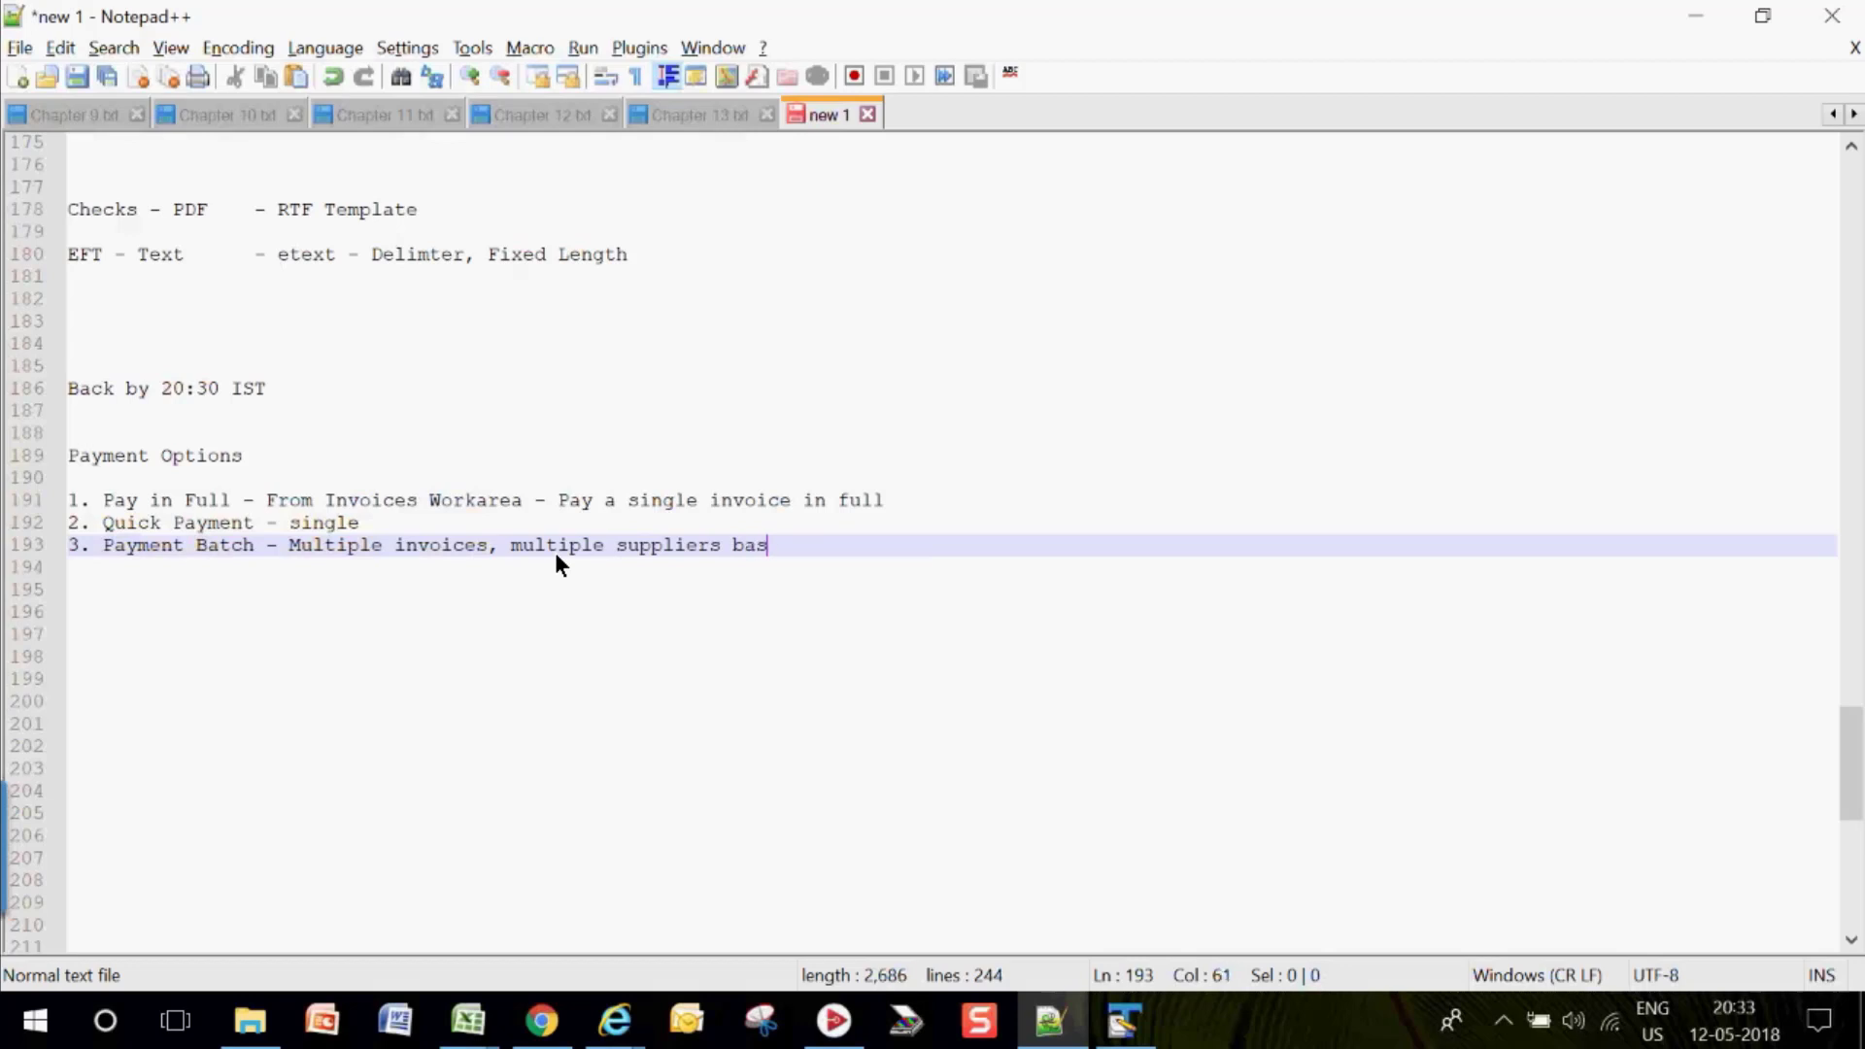
{"action": "type", "text": "ed on selection c"}
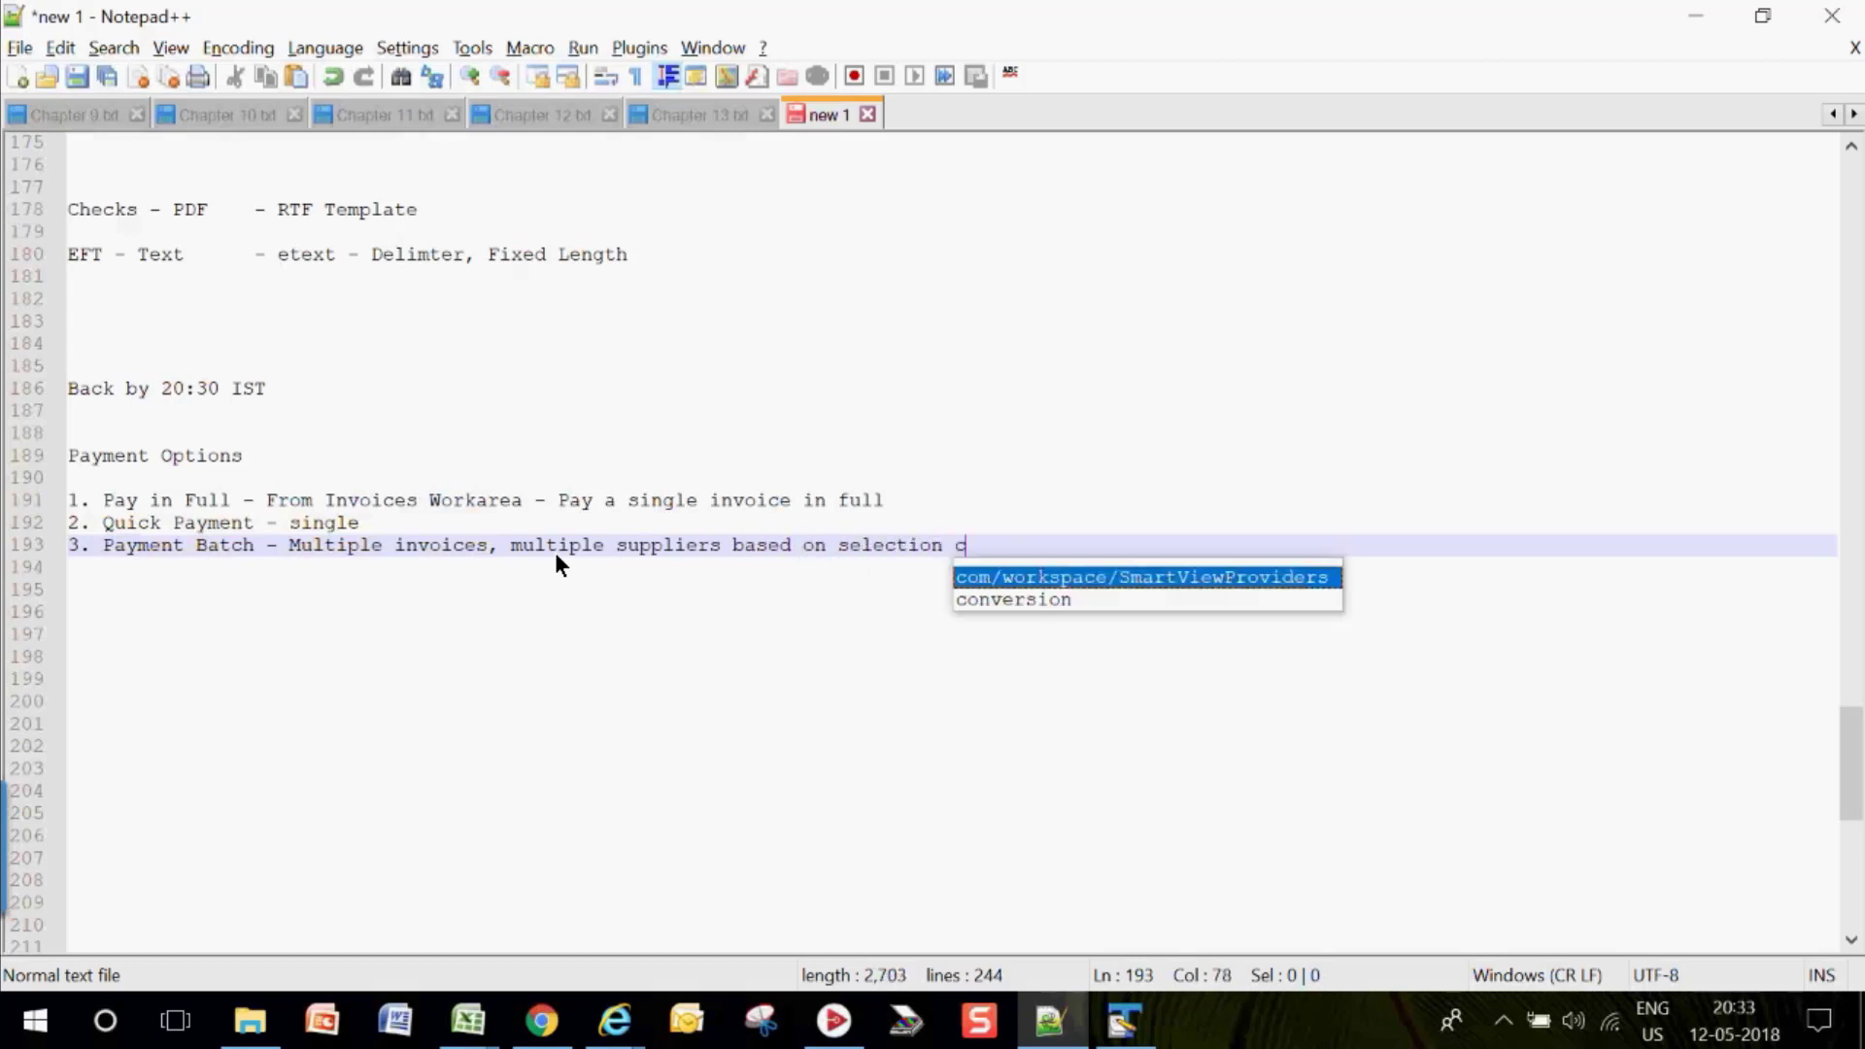
{"action": "type", "text": "riteria"}
{"action": "key", "text": "Return"}
{"action": "key", "text": "Return"}
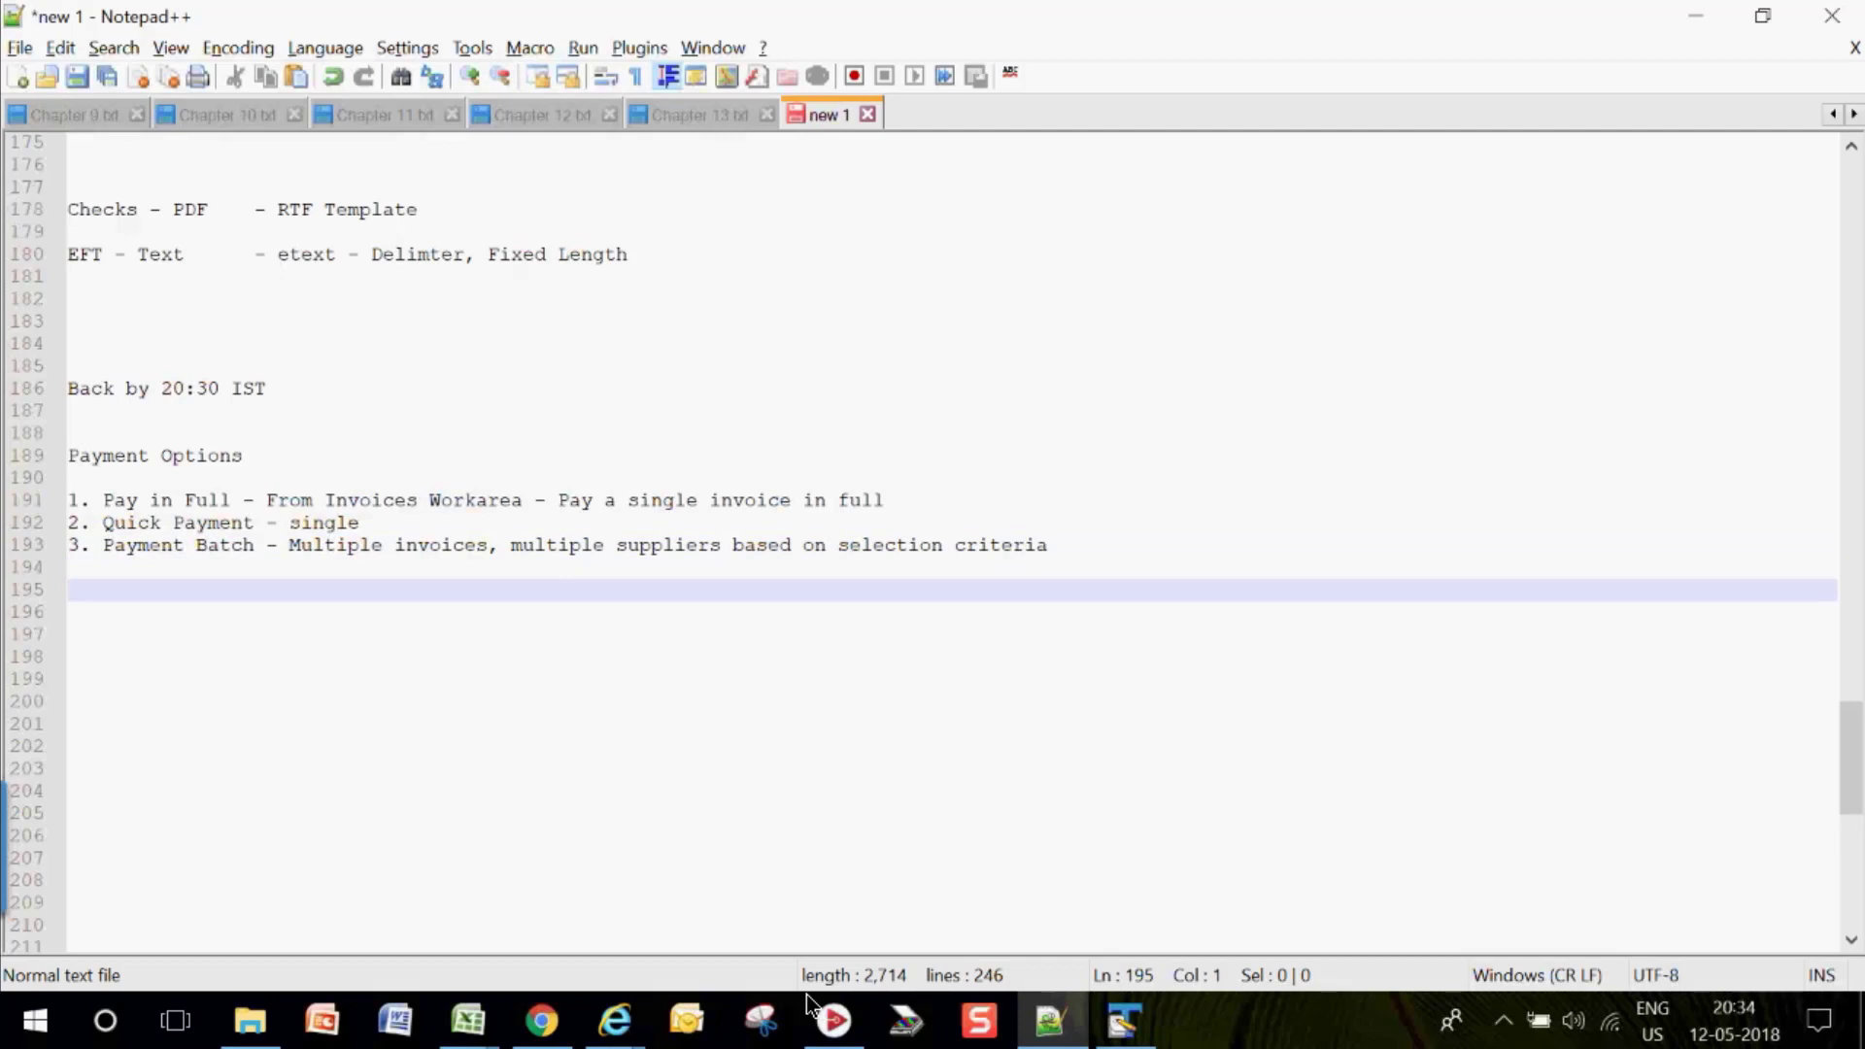
Open invoice MA2804-1 for editing from the Payables Invoices work area.
{"action": "left_click", "coordinate": [541, 1019]}
{"action": "left_click", "coordinate": [609, 743]}
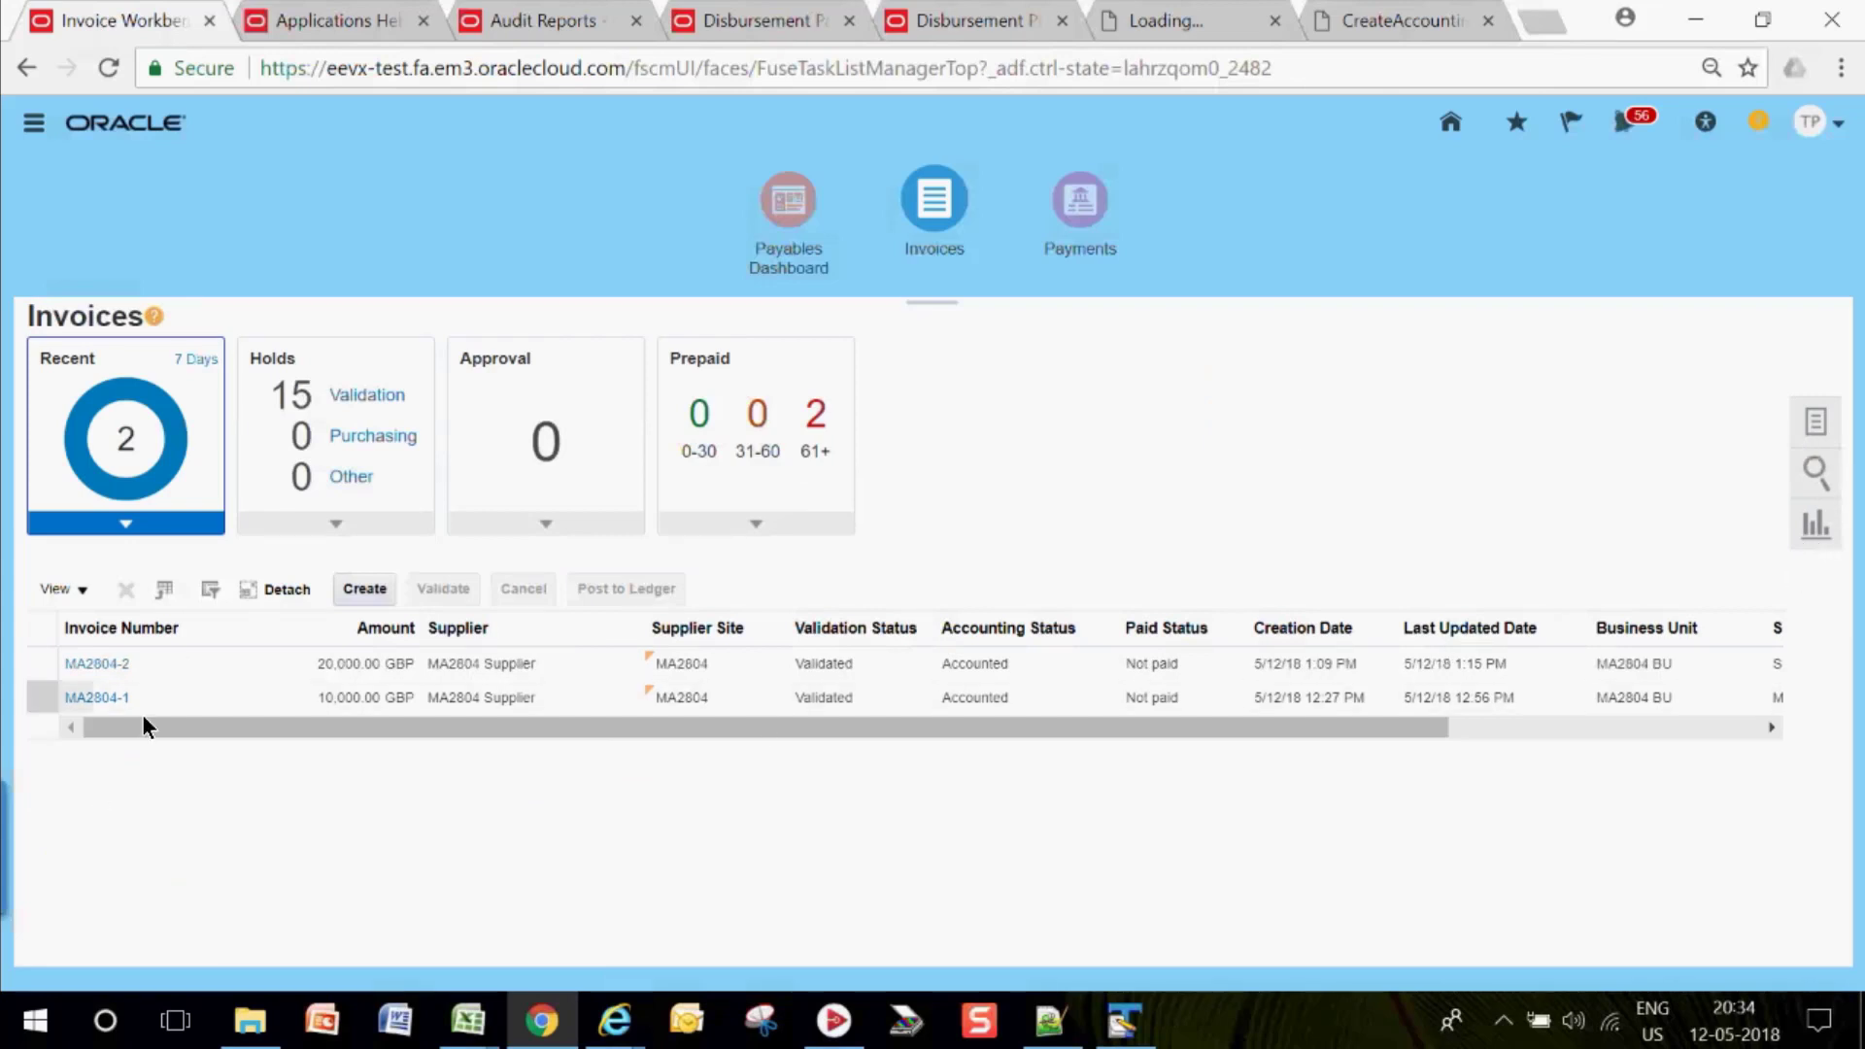
{"action": "left_click", "coordinate": [85, 699]}
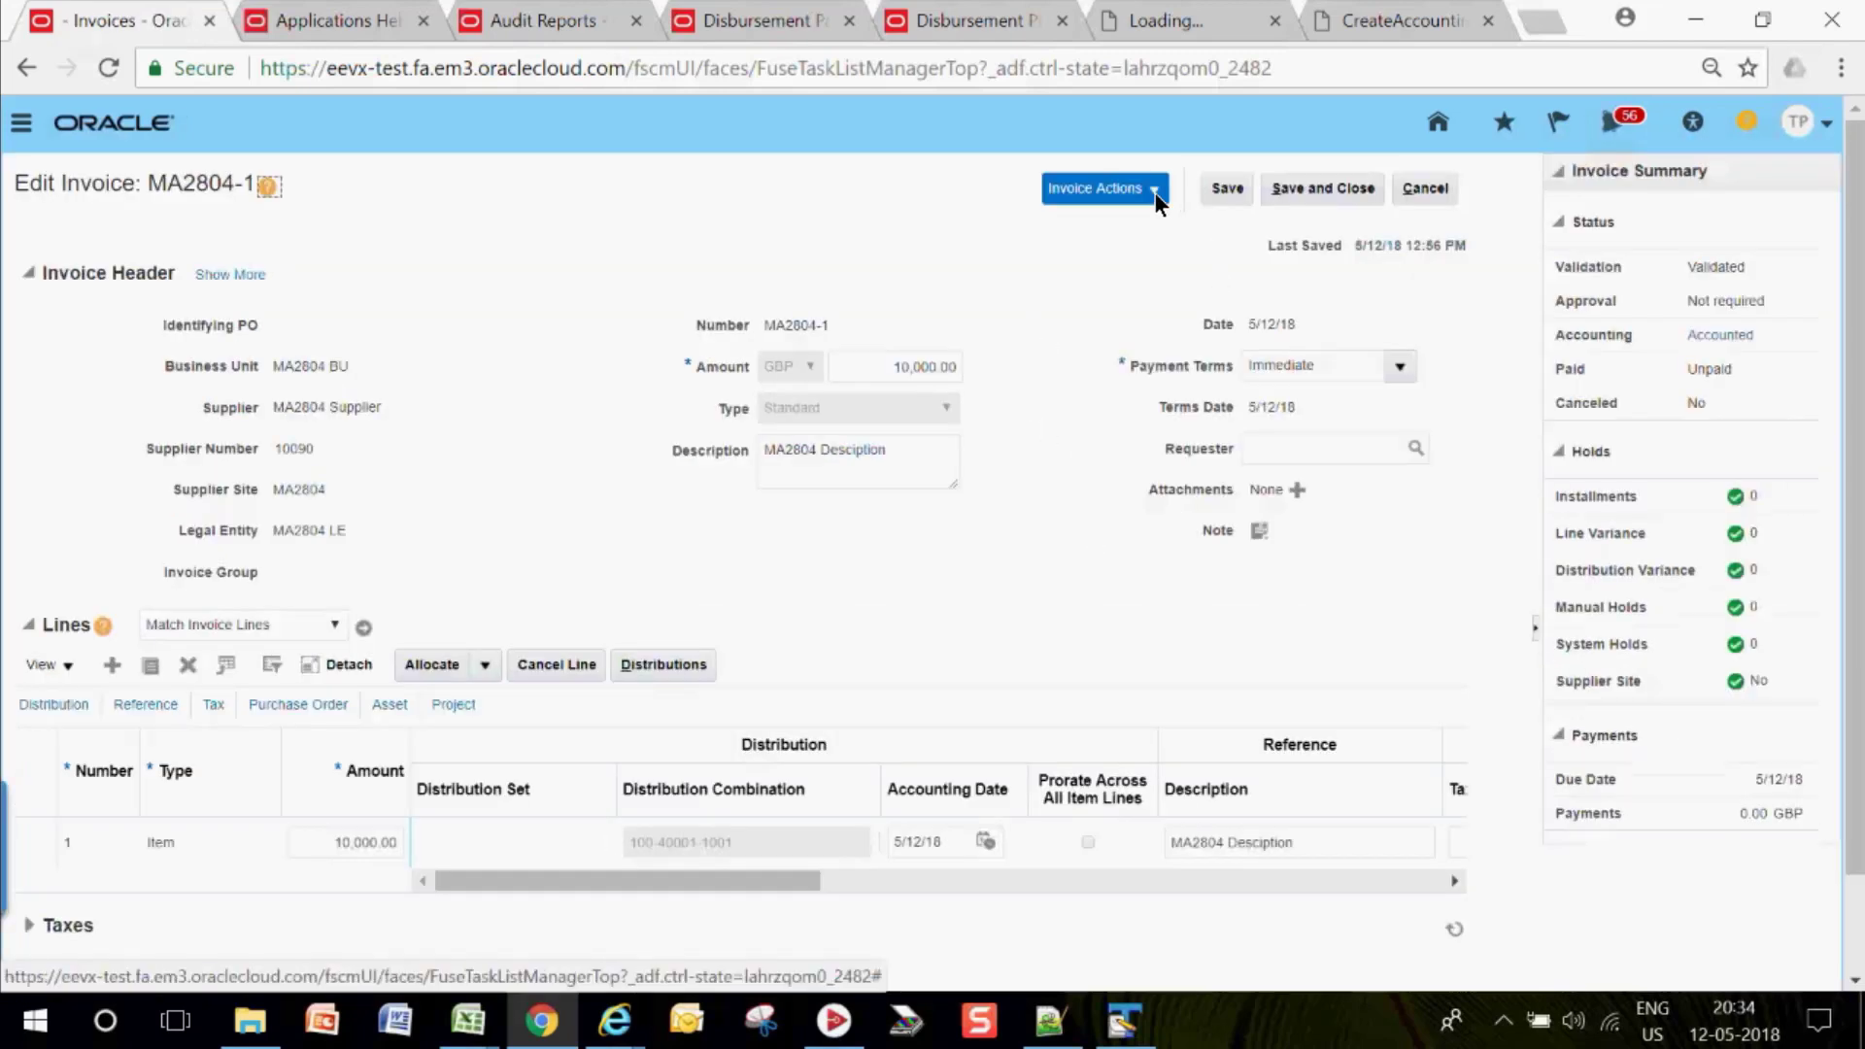
Choose Pay in Full from the invoice's Invoice Actions menu.
{"action": "left_click", "coordinate": [1154, 191]}
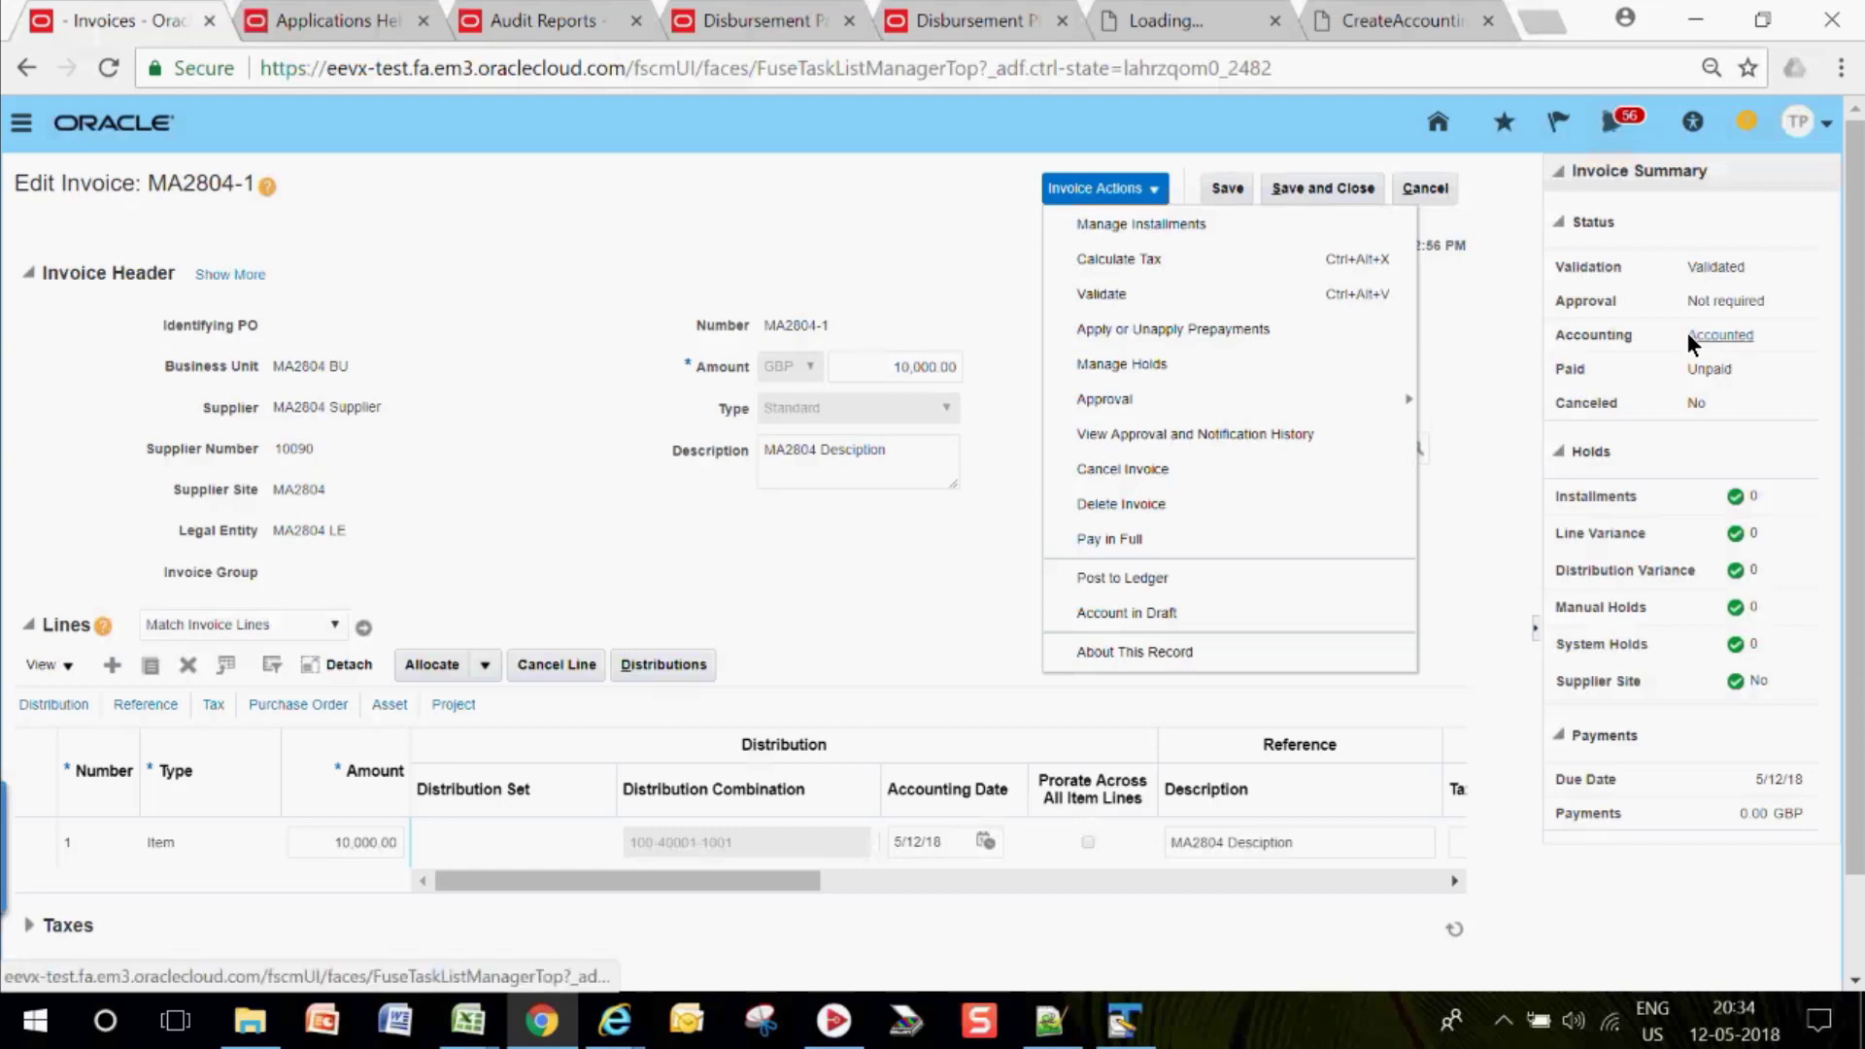
{"action": "left_click_drag", "start_coordinate": [1678, 335], "coordinate": [1803, 336]}
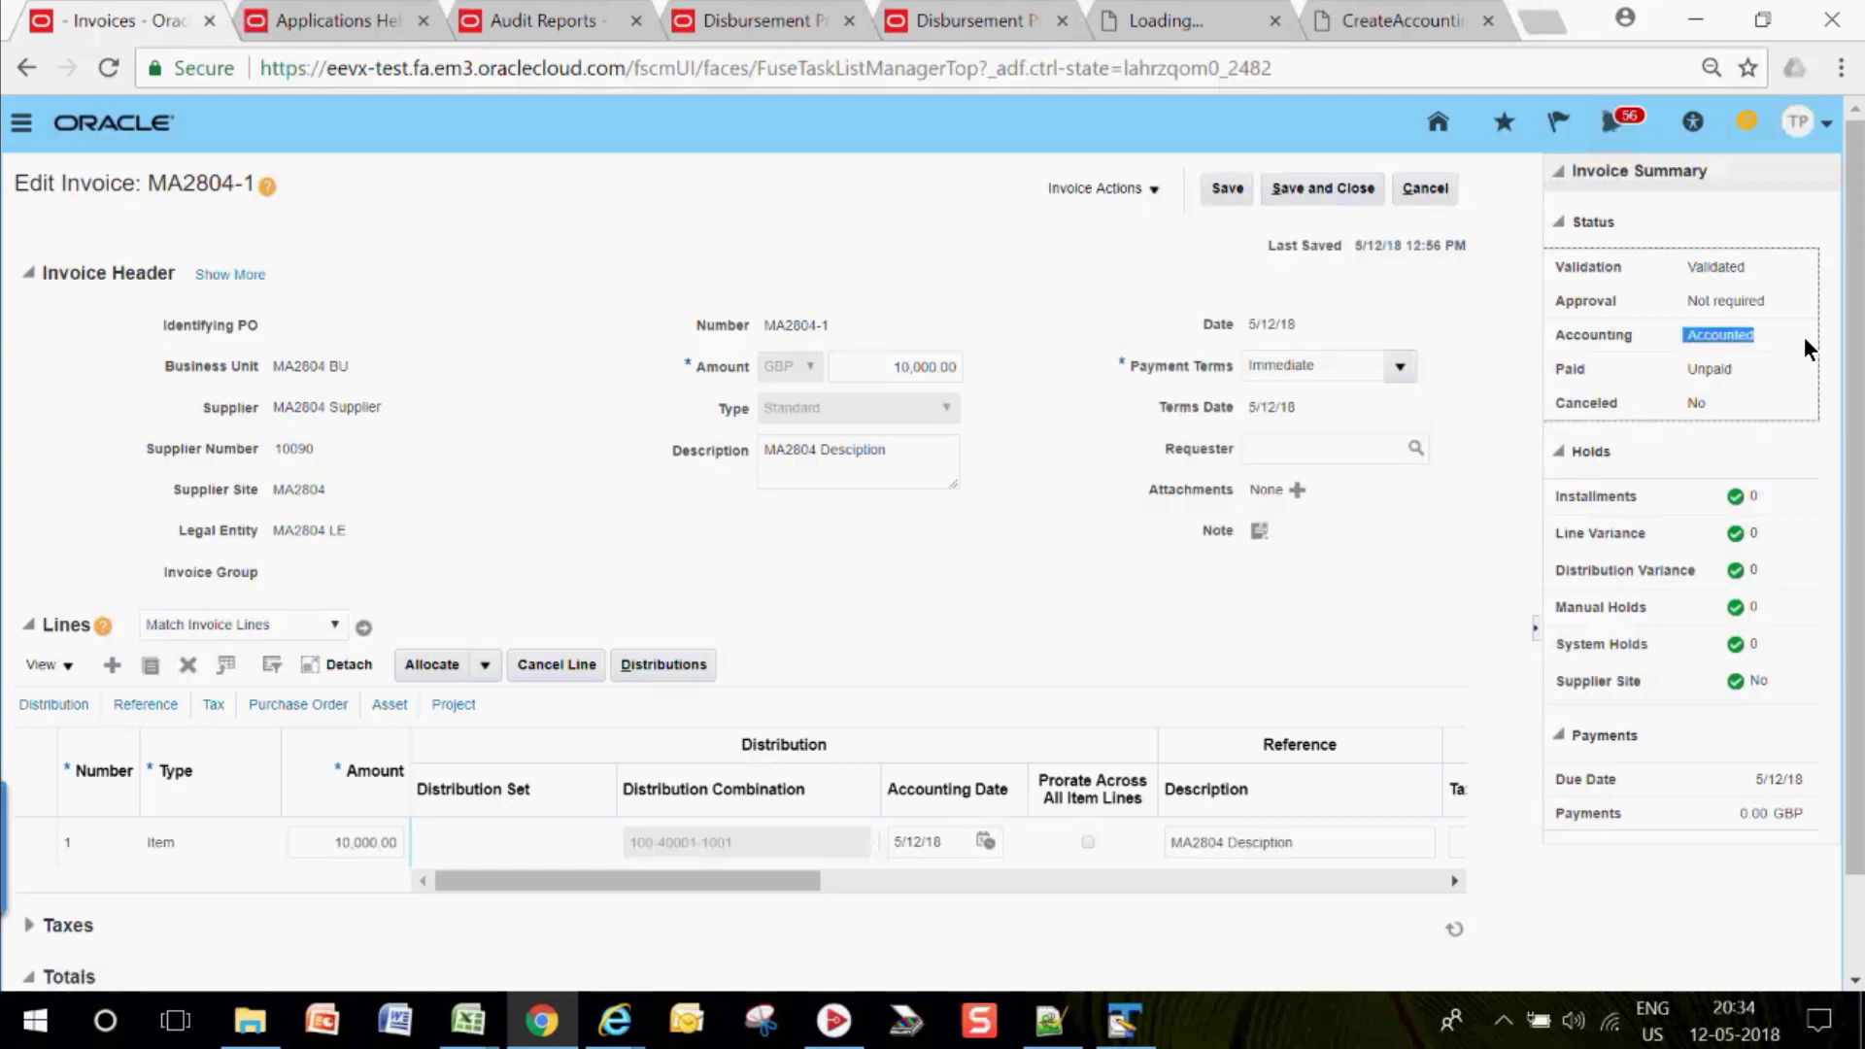
{"action": "left_click", "coordinate": [1126, 613]}
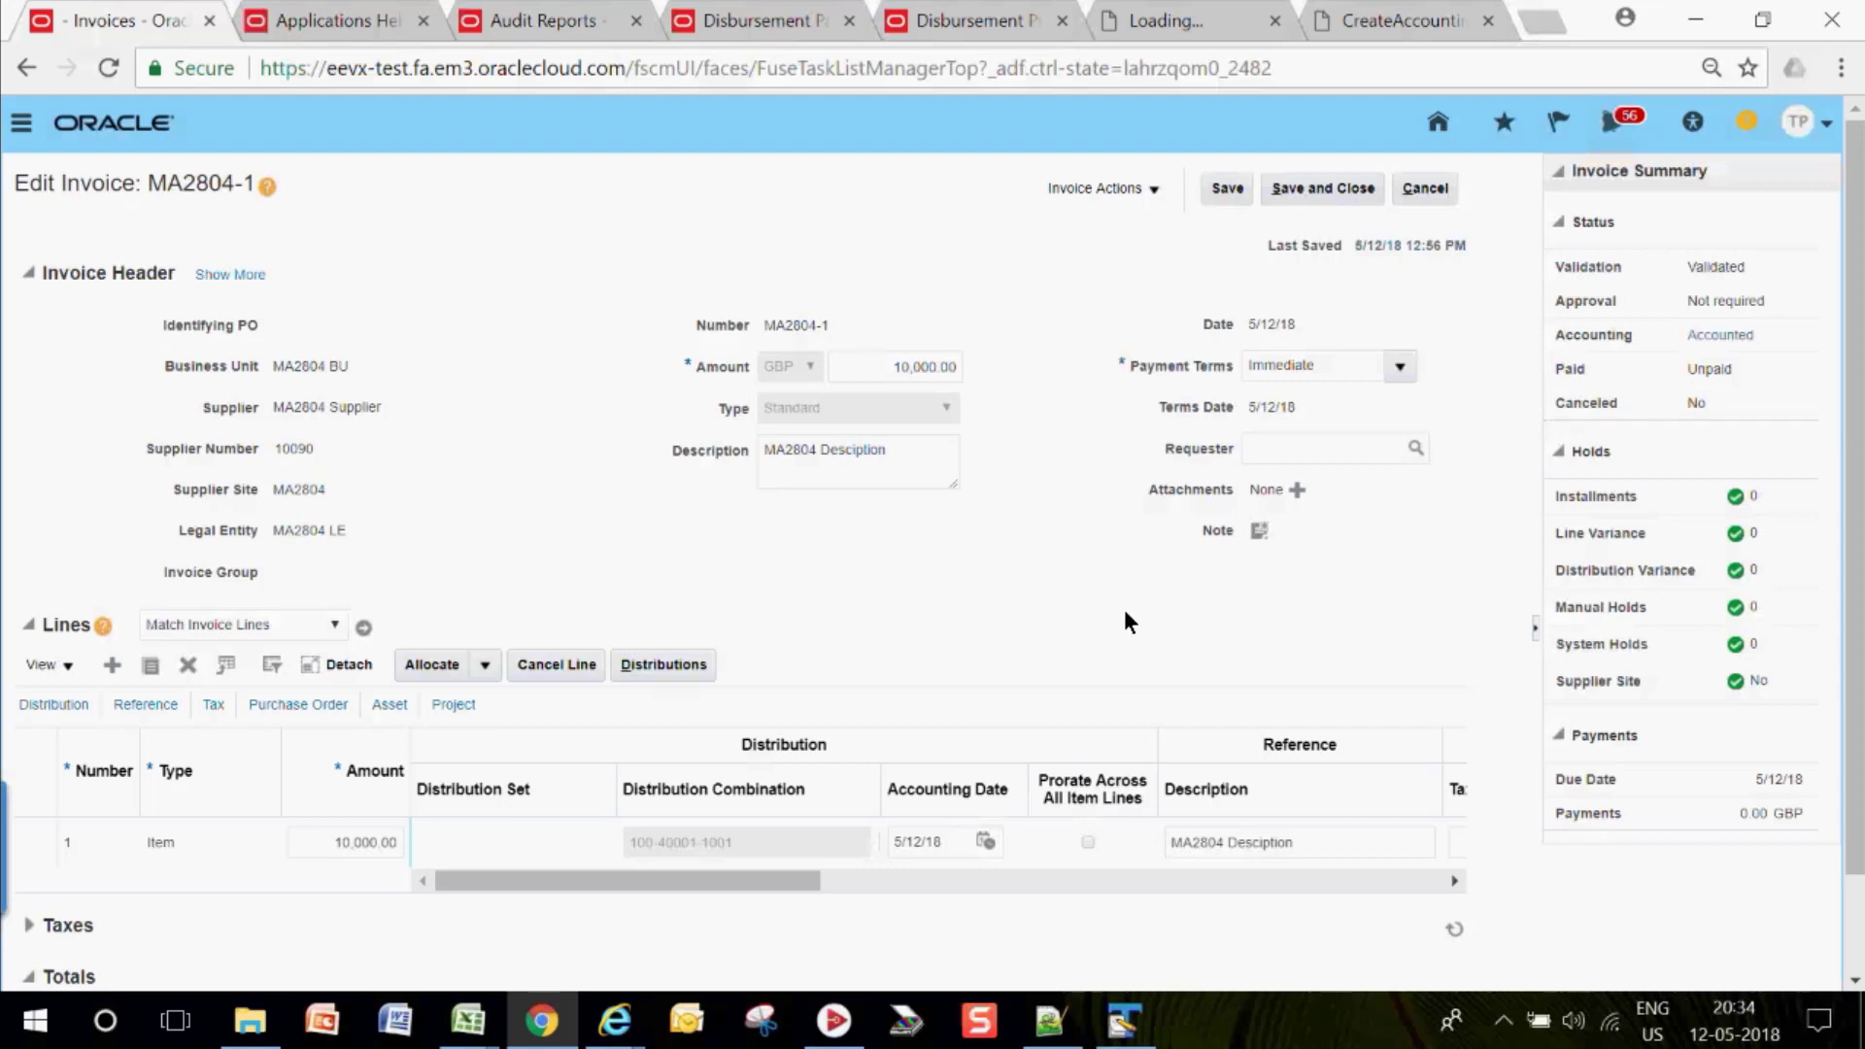
{"action": "left_click", "coordinate": [1156, 190]}
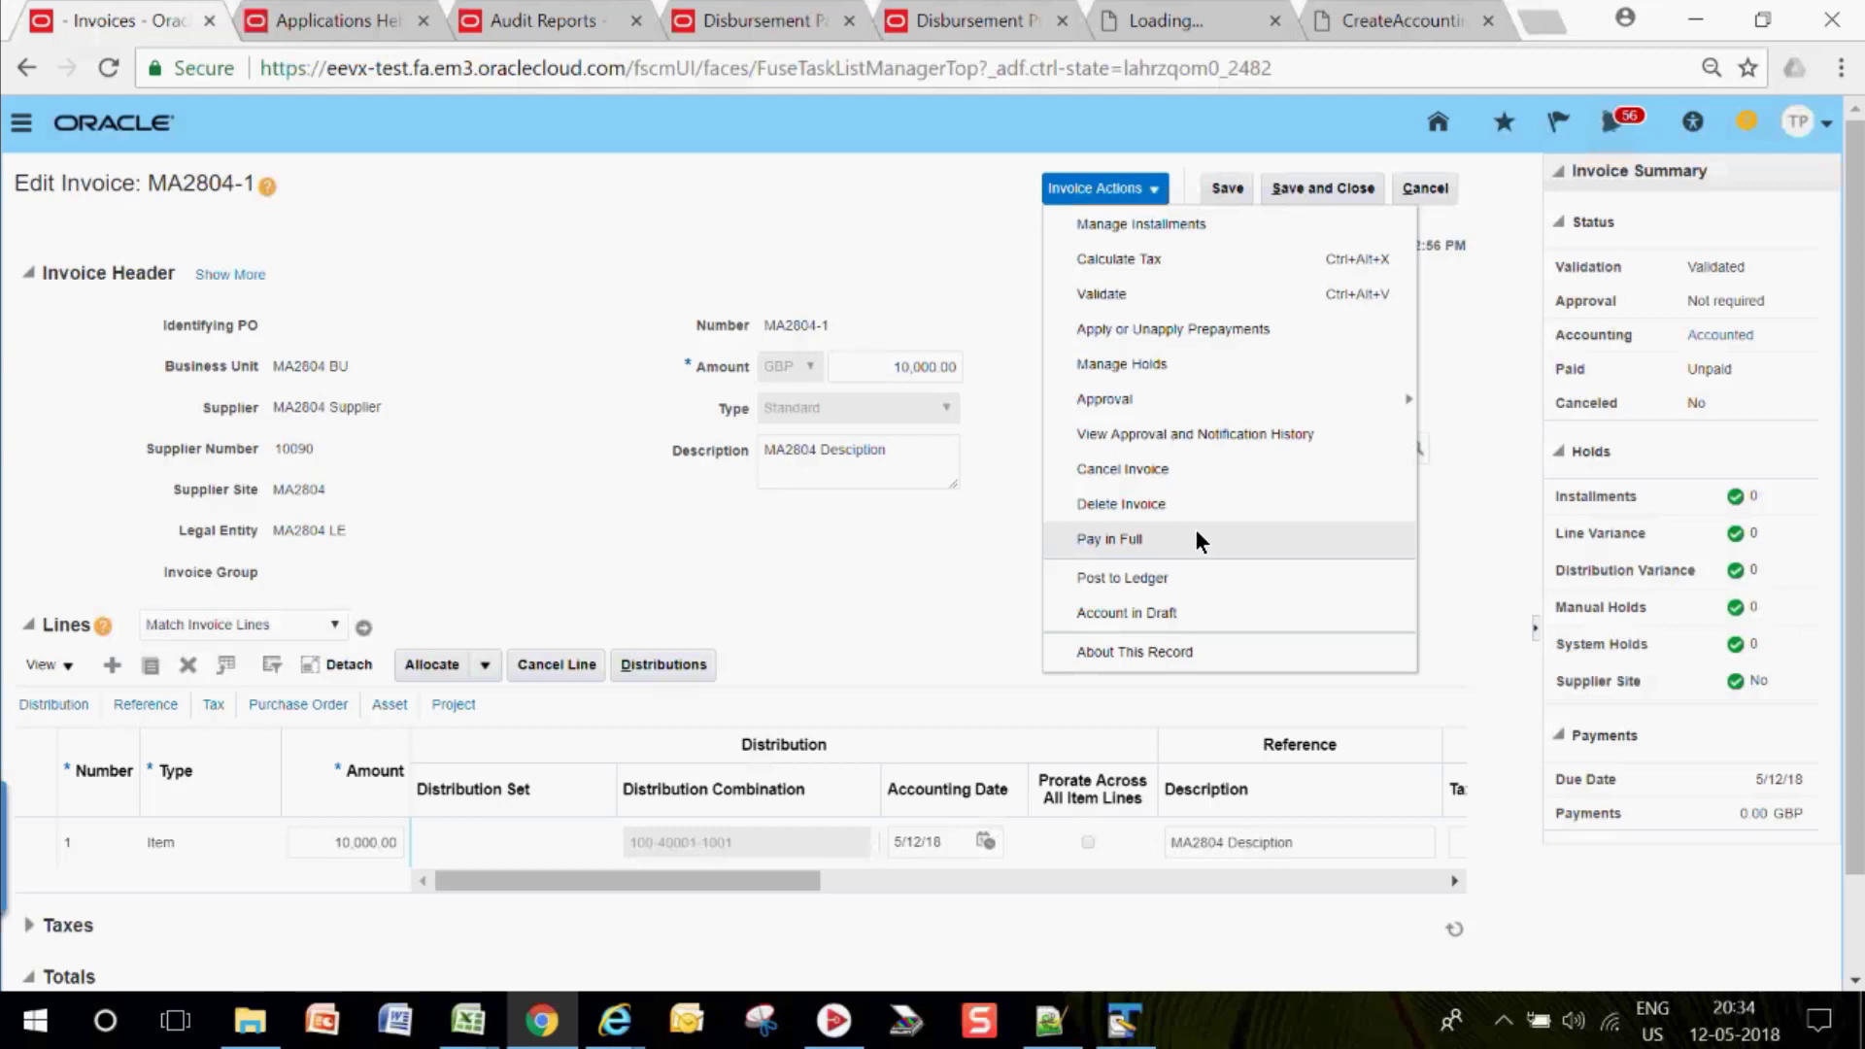
{"action": "left_click", "coordinate": [1173, 542]}
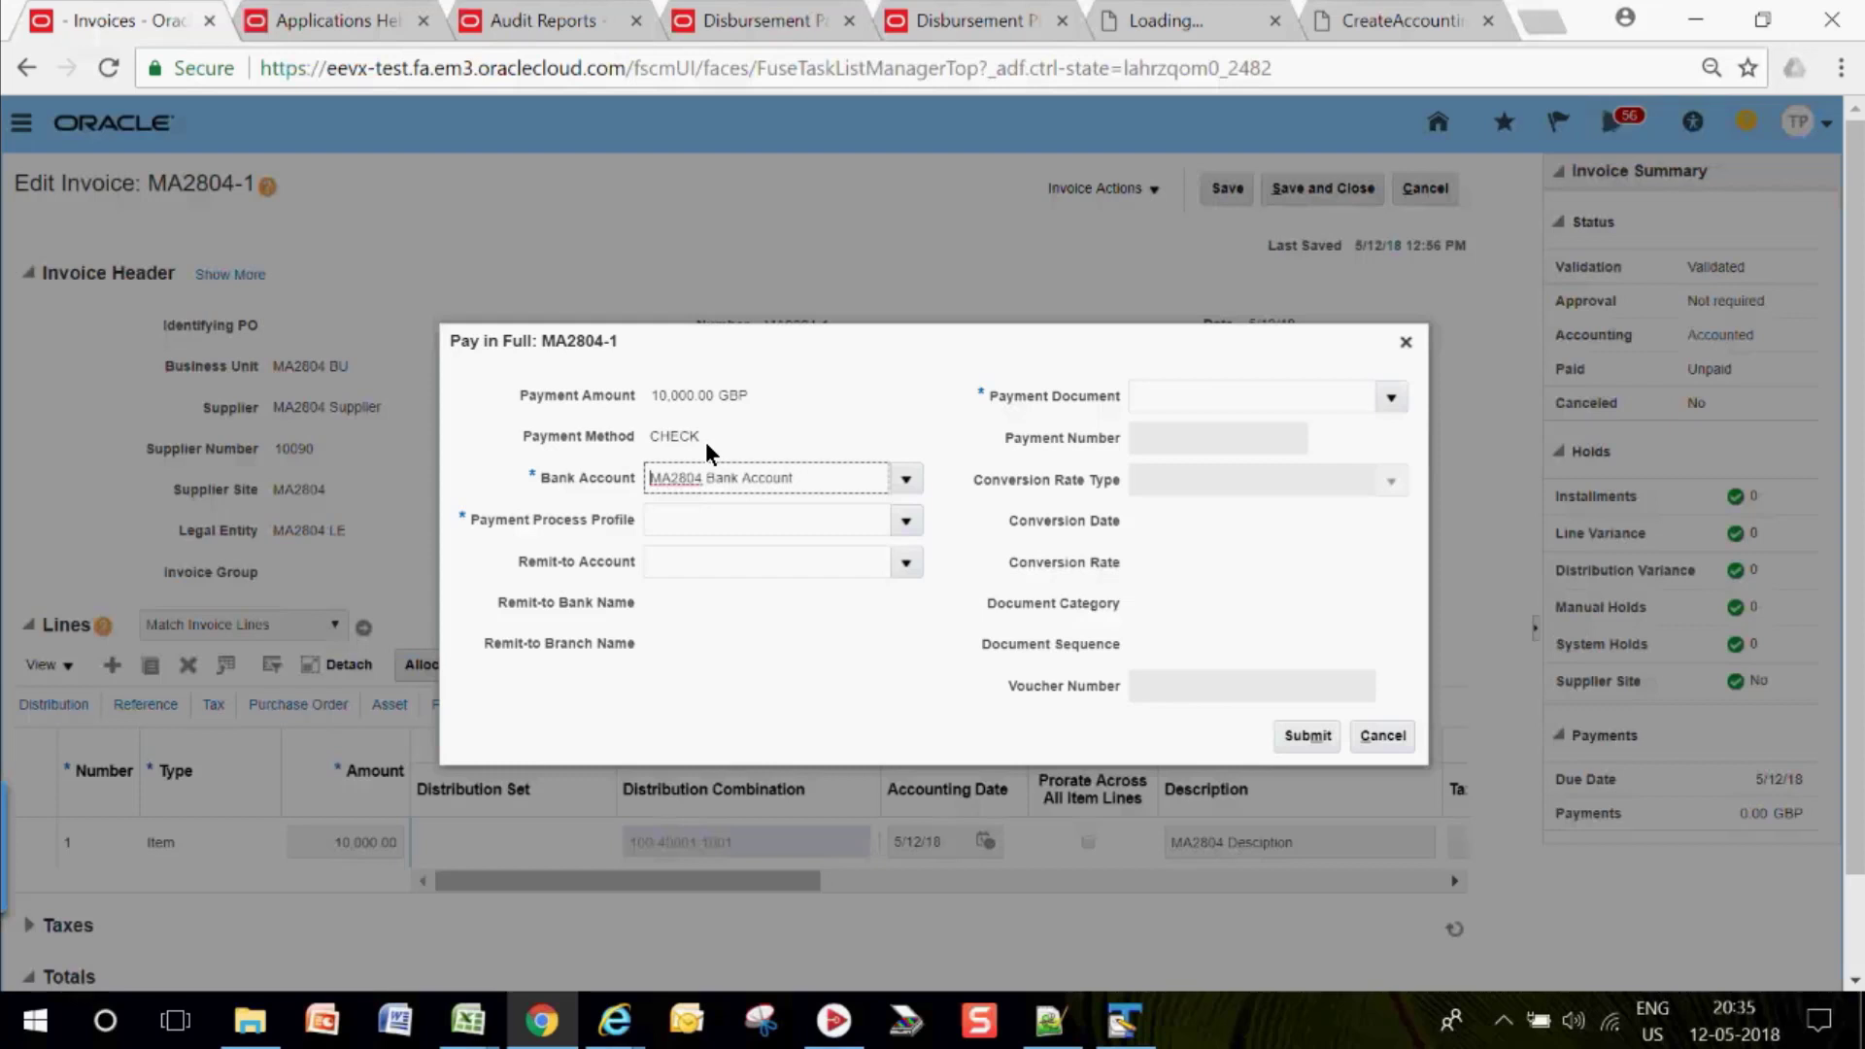
Set the Payment Process Profile to MA2804 PPP MA2804 Account.
{"action": "left_click", "coordinate": [686, 525]}
{"action": "left_click", "coordinate": [906, 521]}
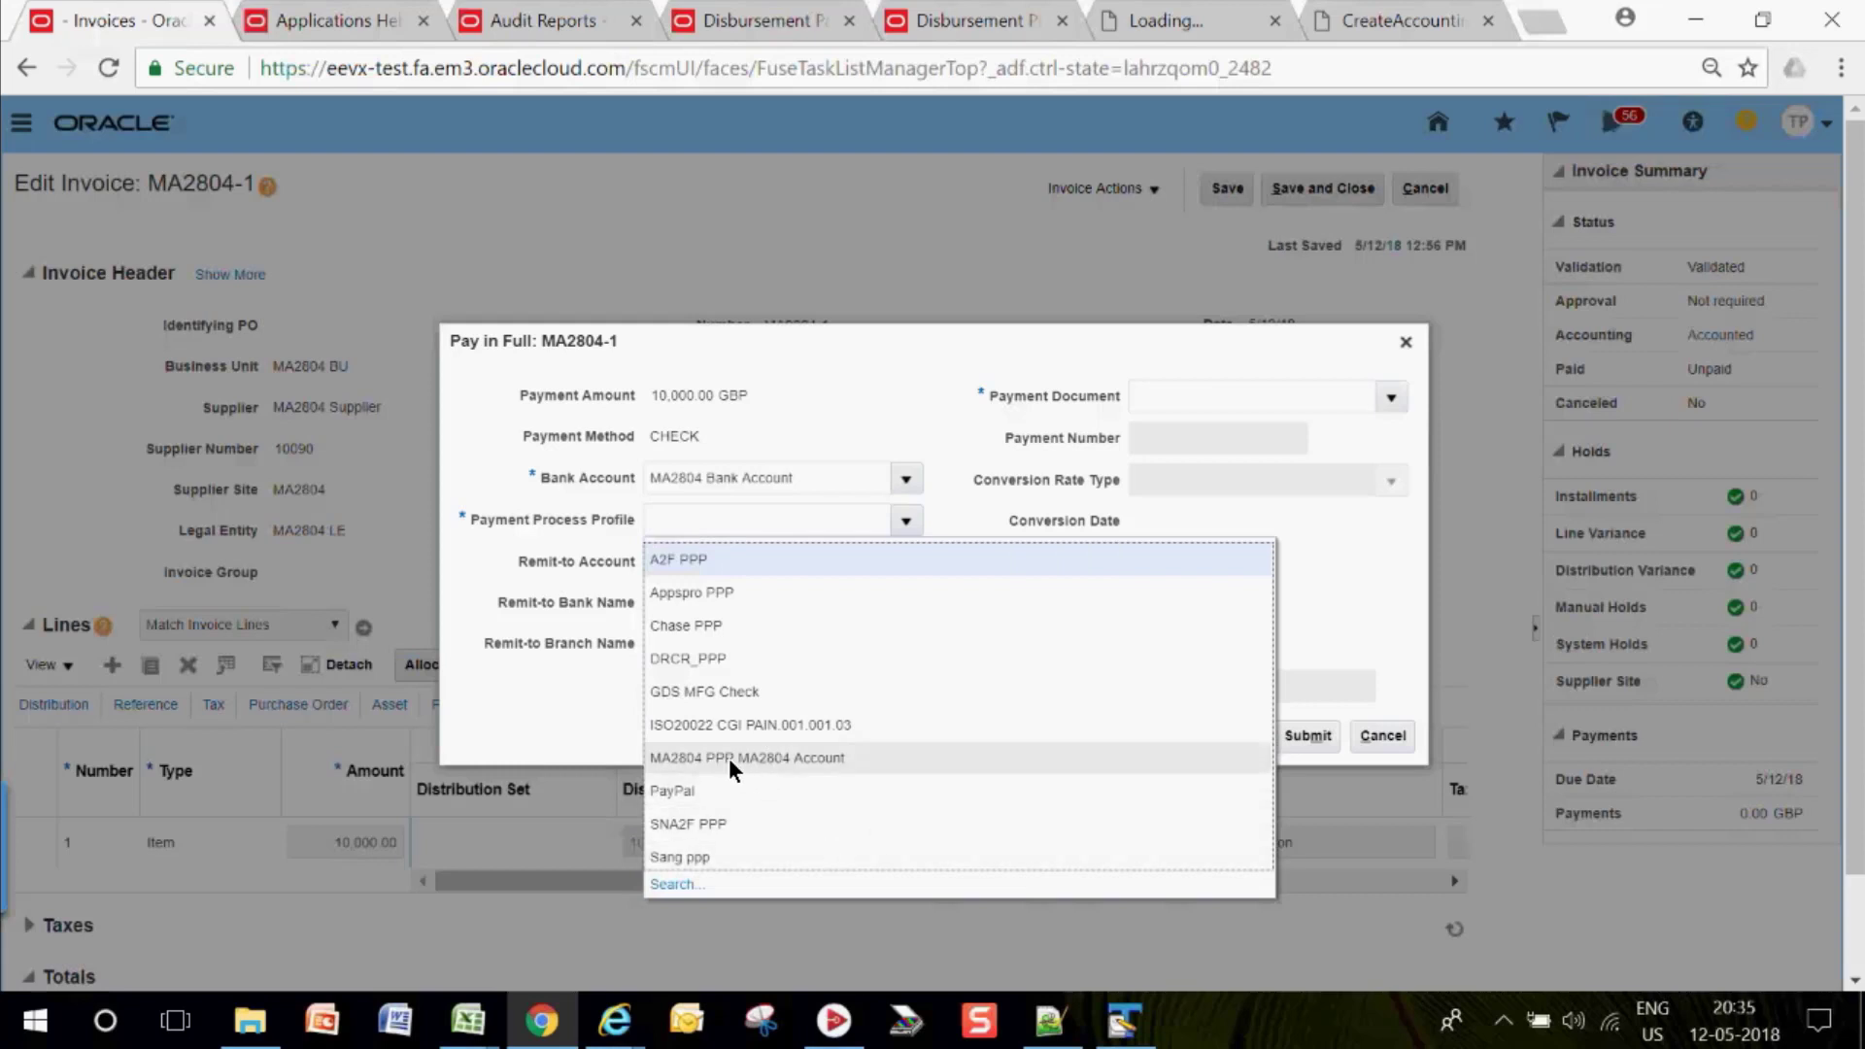
{"action": "left_click", "coordinate": [730, 757]}
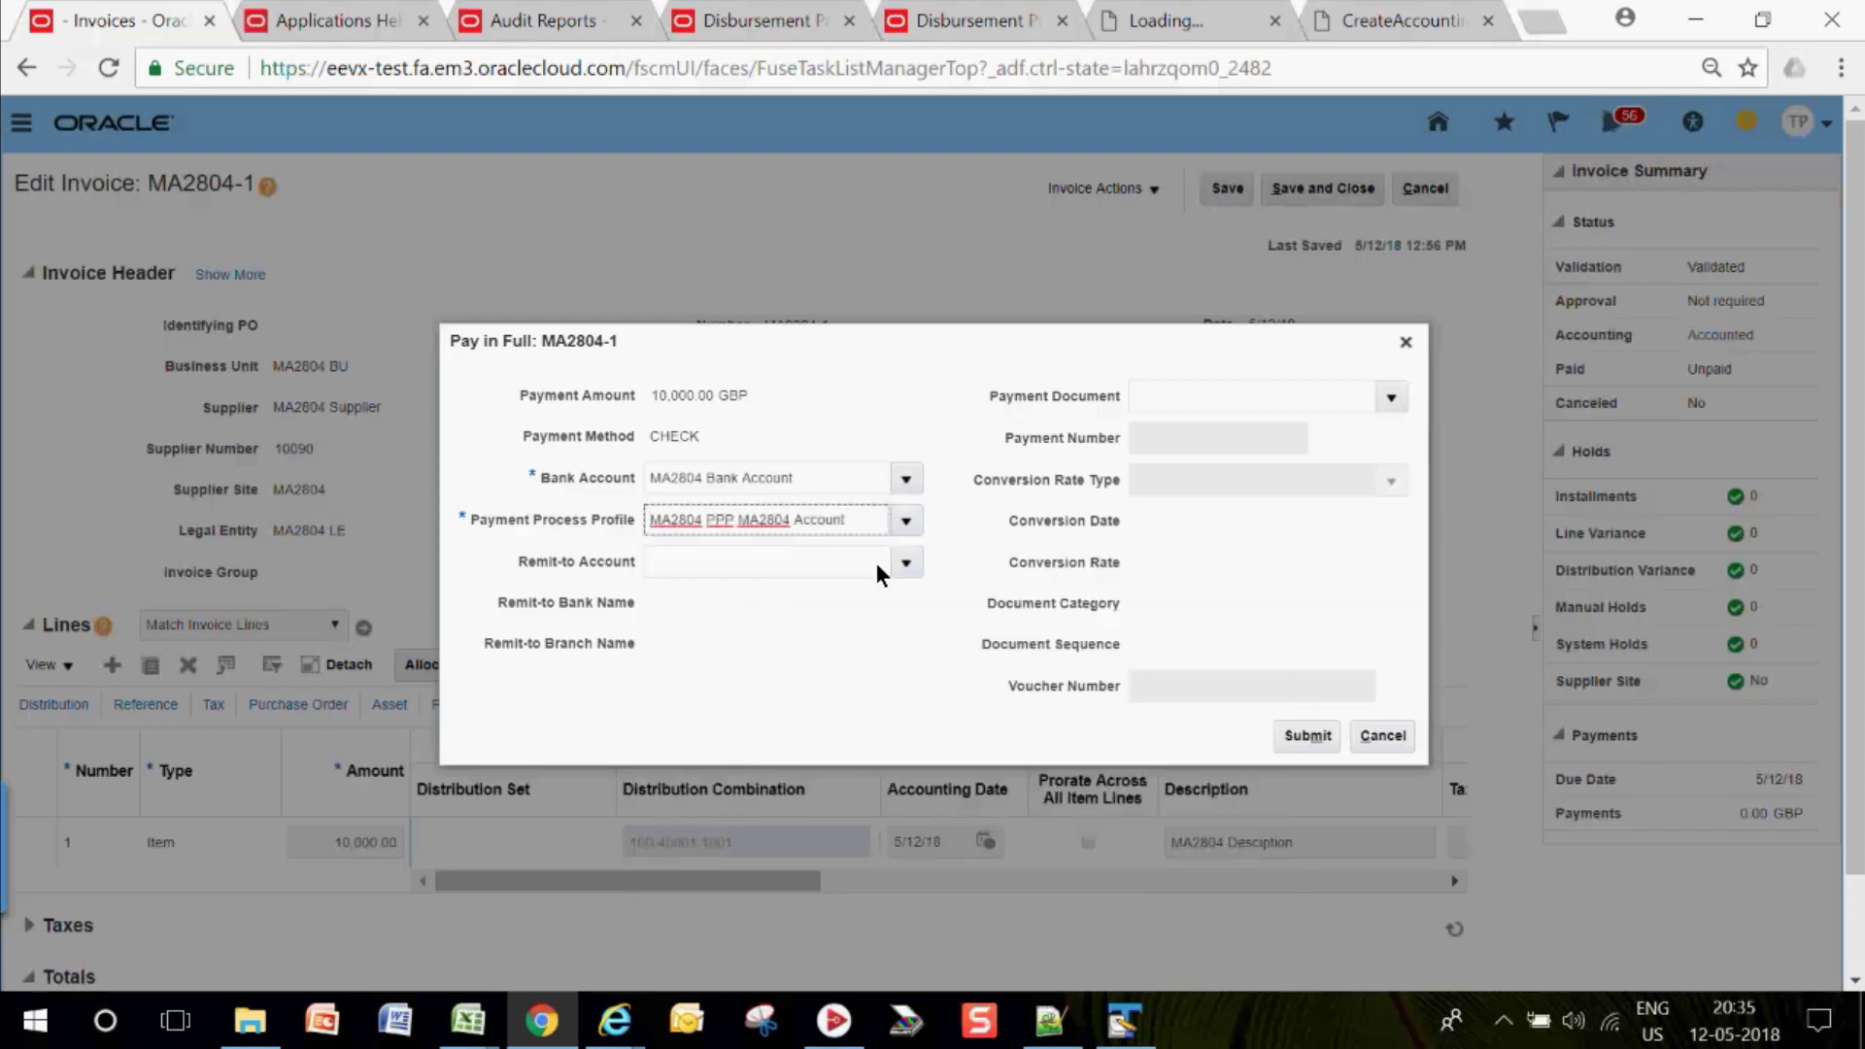
Search for a payment document, then cancel the empty search without choosing one.
{"action": "left_click", "coordinate": [1156, 410]}
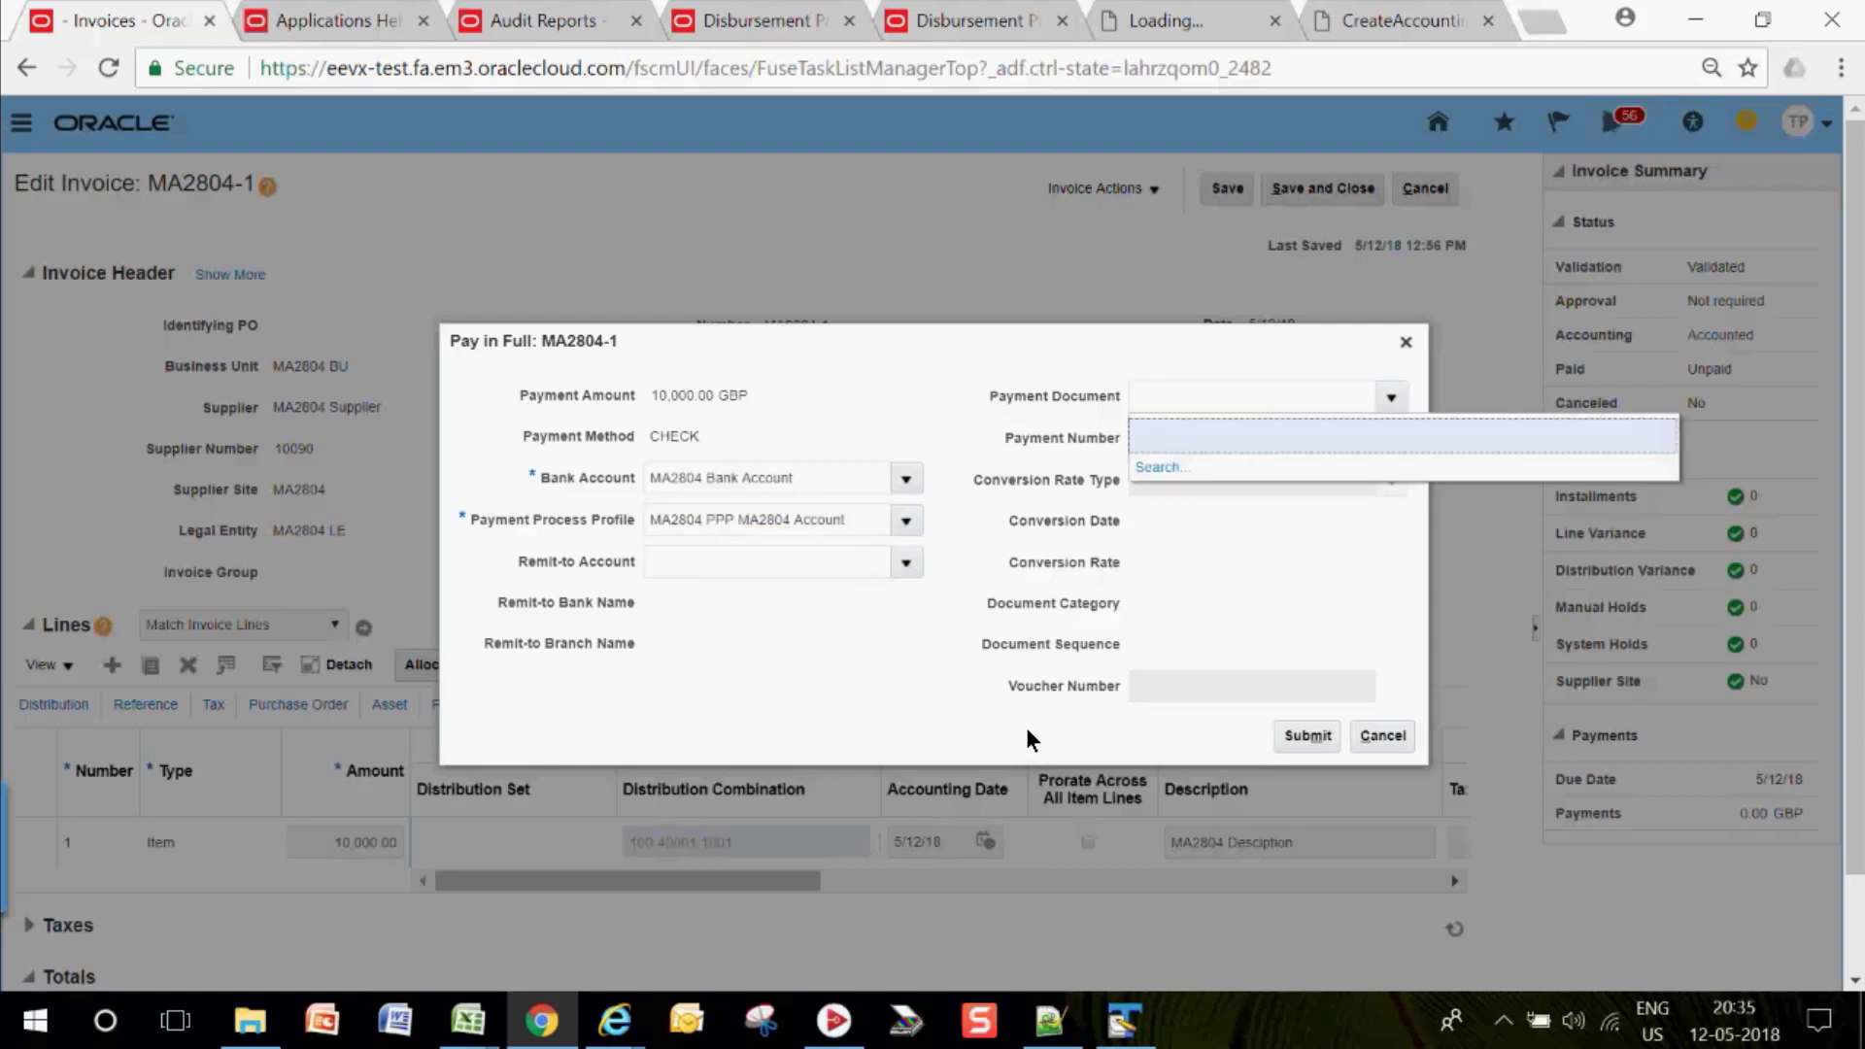
{"action": "left_click", "coordinate": [1169, 464]}
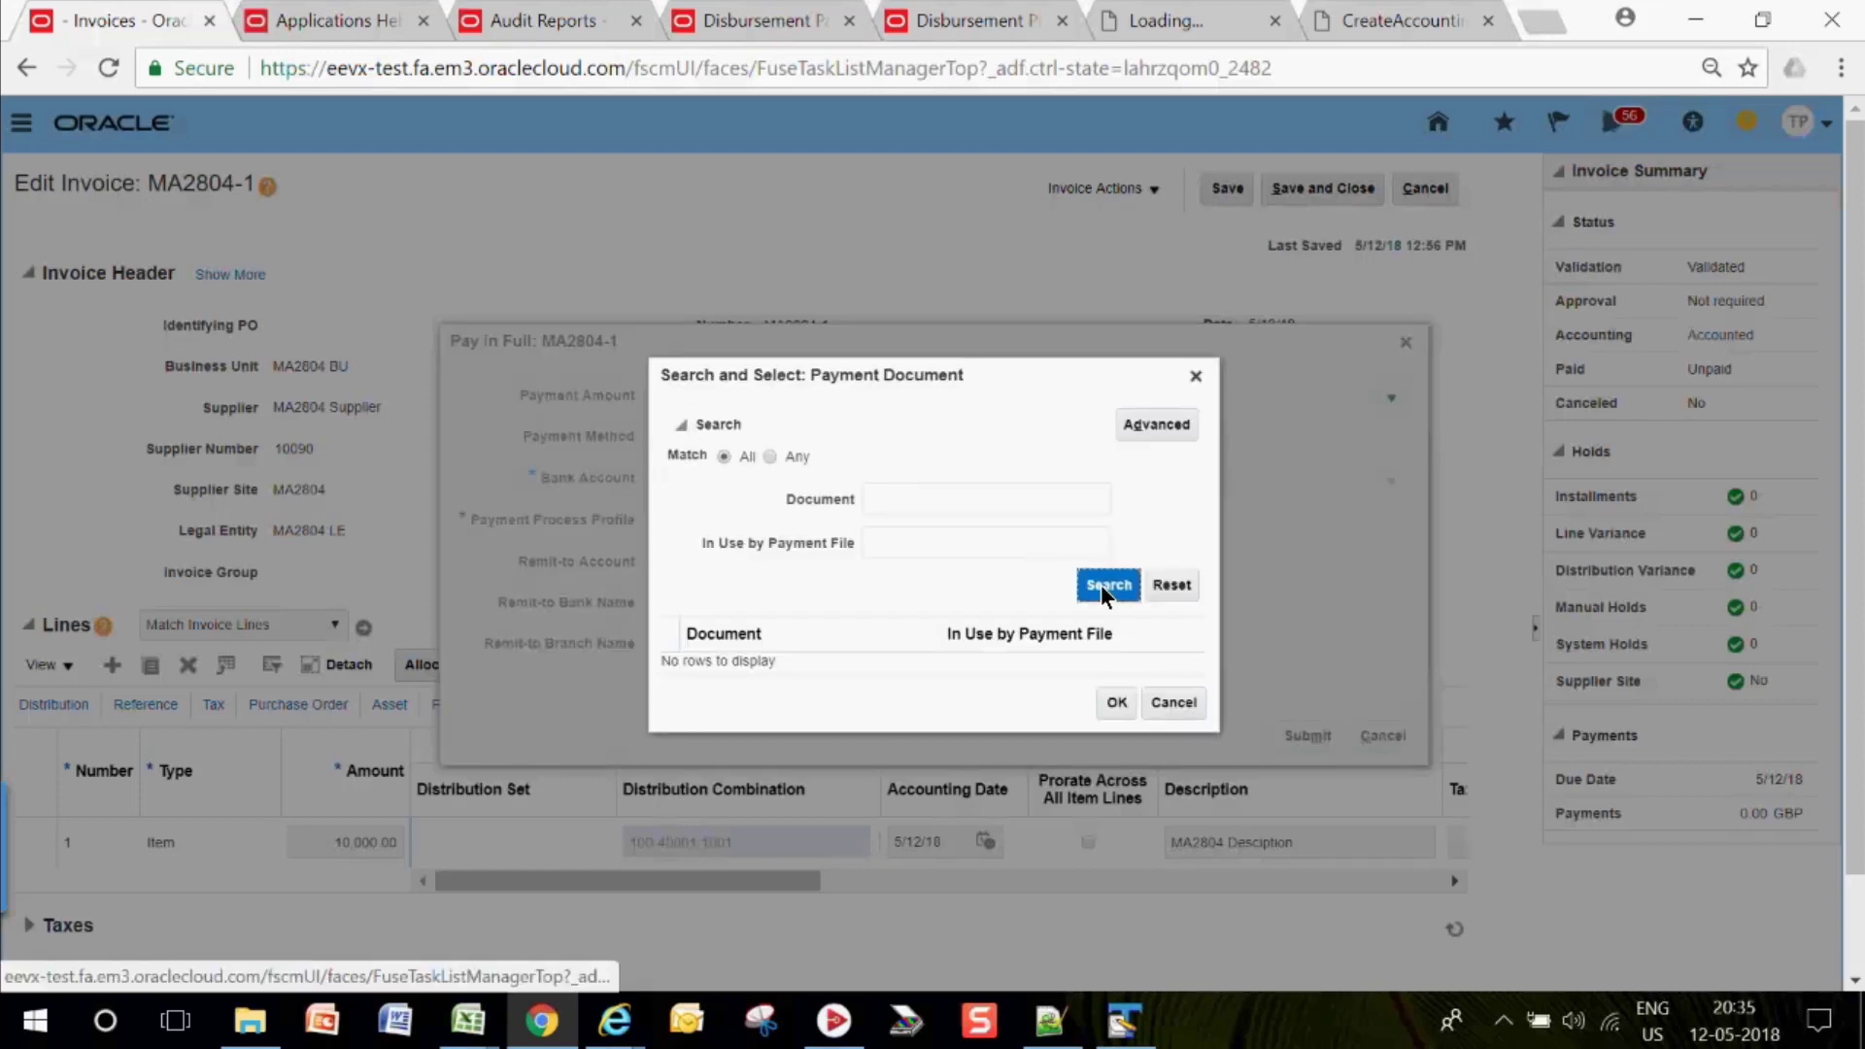
{"action": "left_click", "coordinate": [1099, 585]}
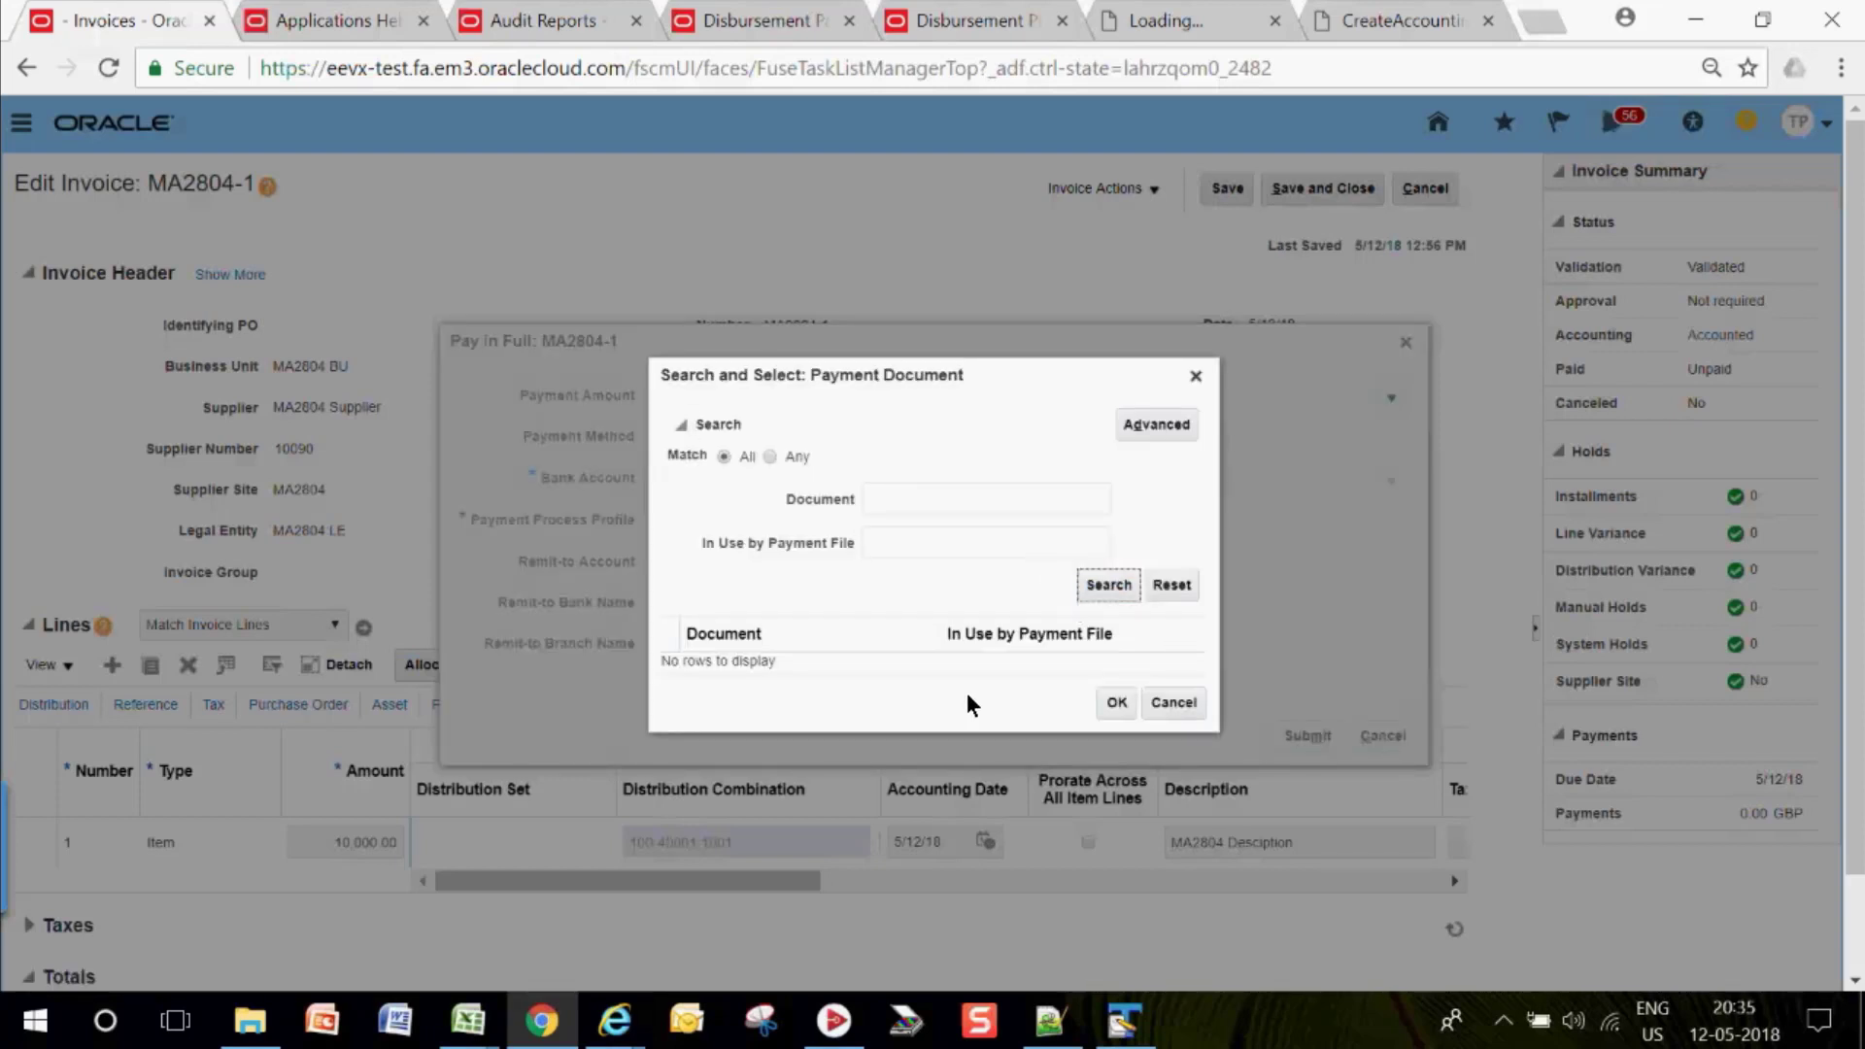
{"action": "left_click", "coordinate": [1186, 706]}
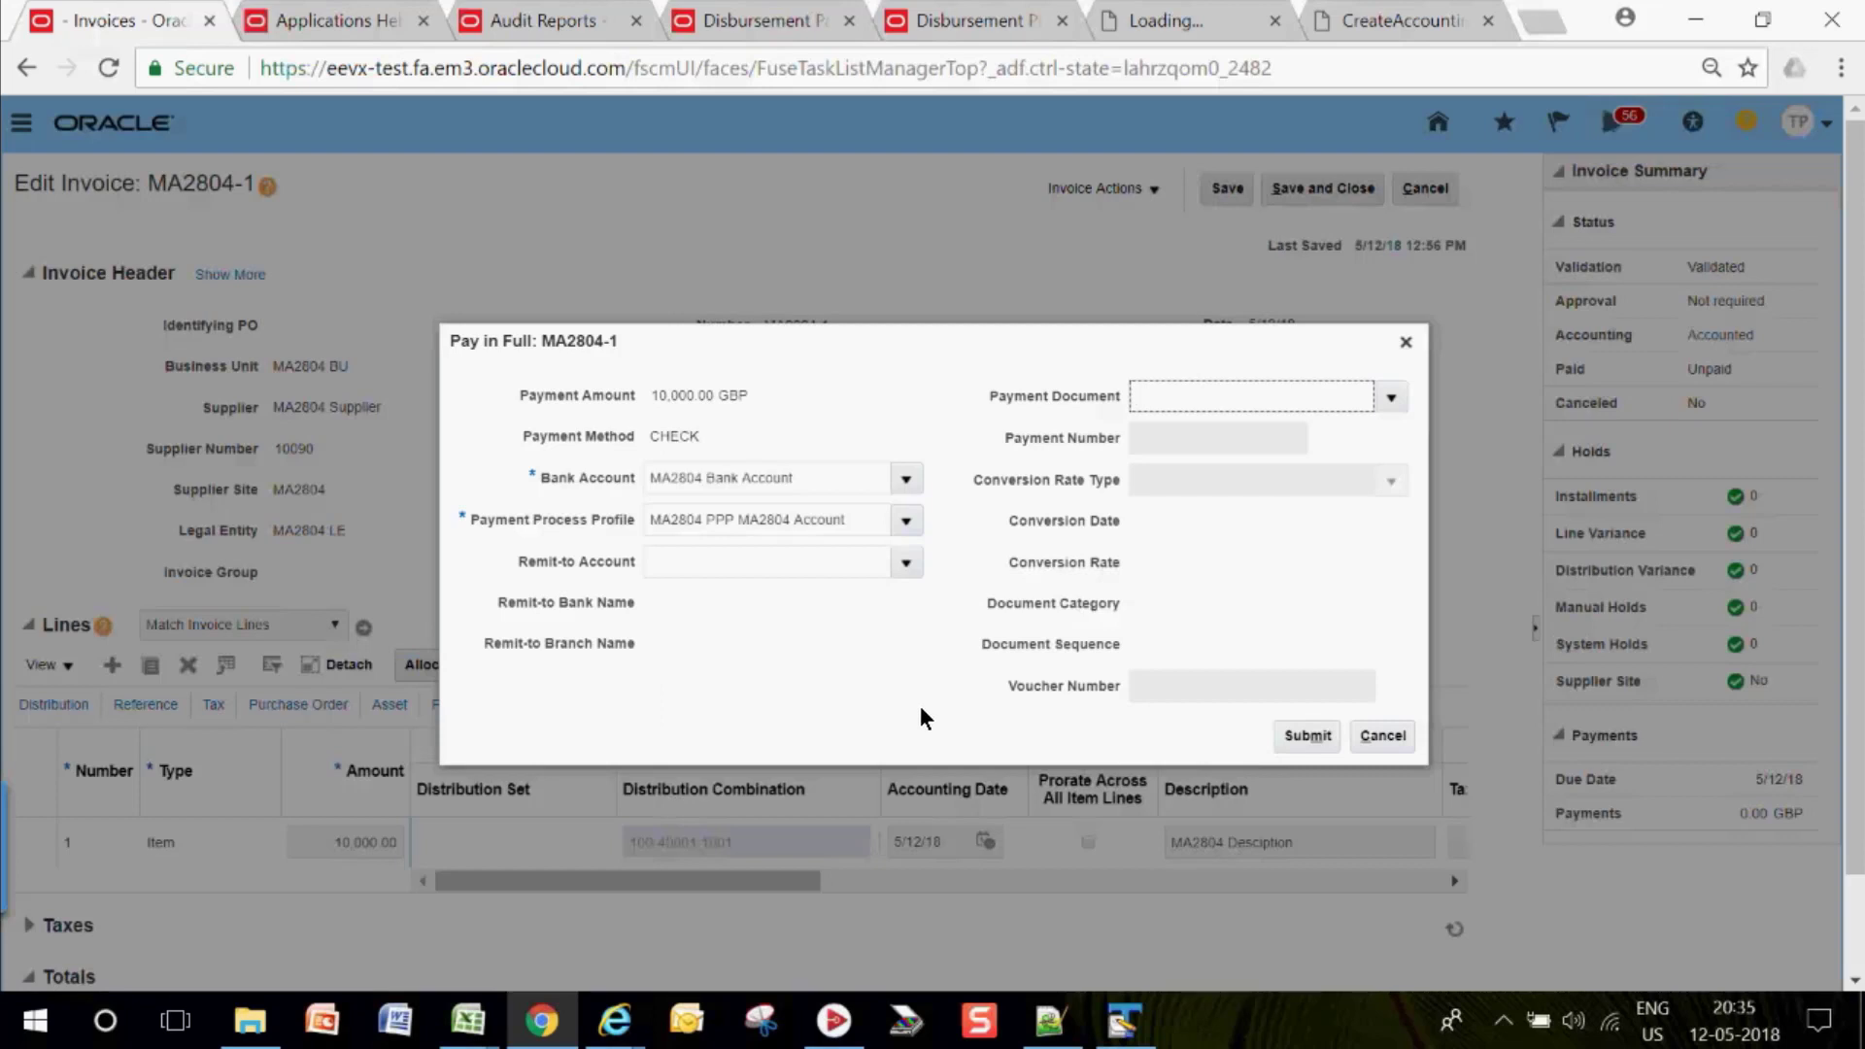
Check the payment formats, Audit Reports and Applications Help tabs, then return to Pay in Full.
{"action": "left_click", "coordinate": [714, 27]}
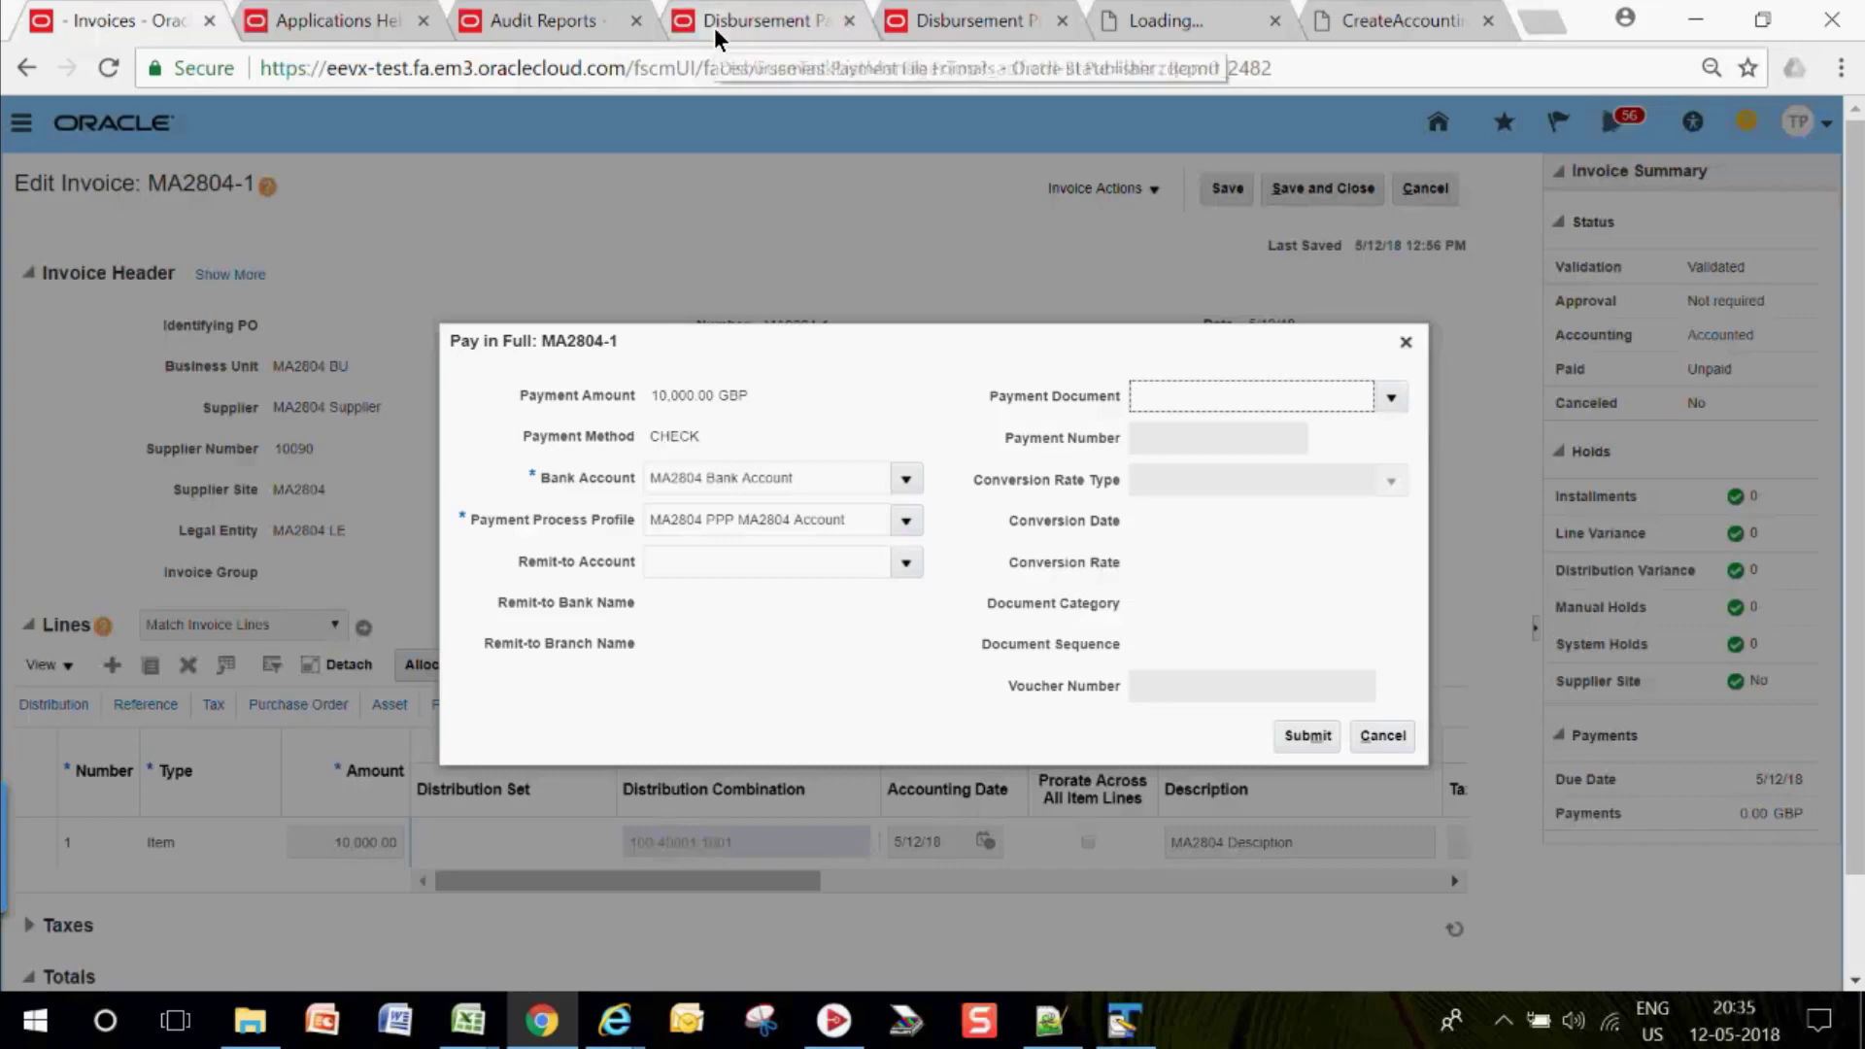
{"action": "left_click", "coordinate": [523, 27]}
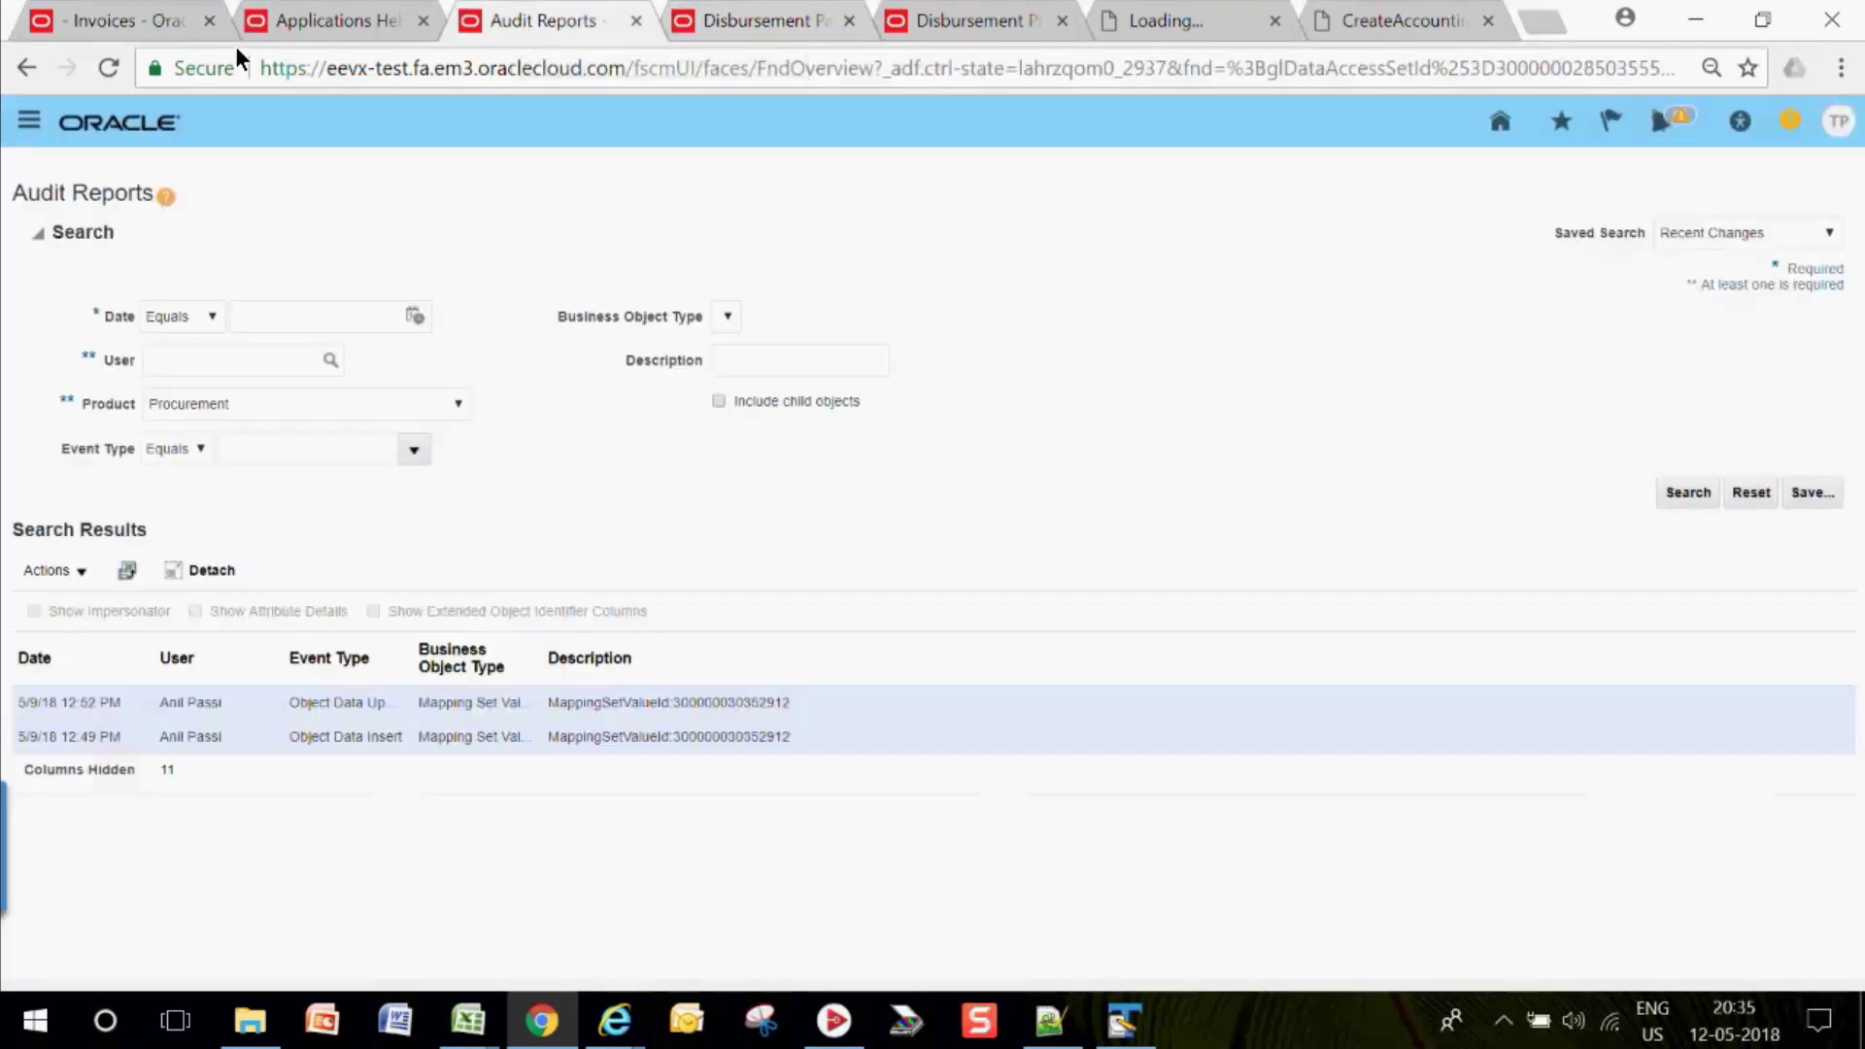
{"action": "left_click", "coordinate": [313, 29]}
{"action": "left_click", "coordinate": [103, 17]}
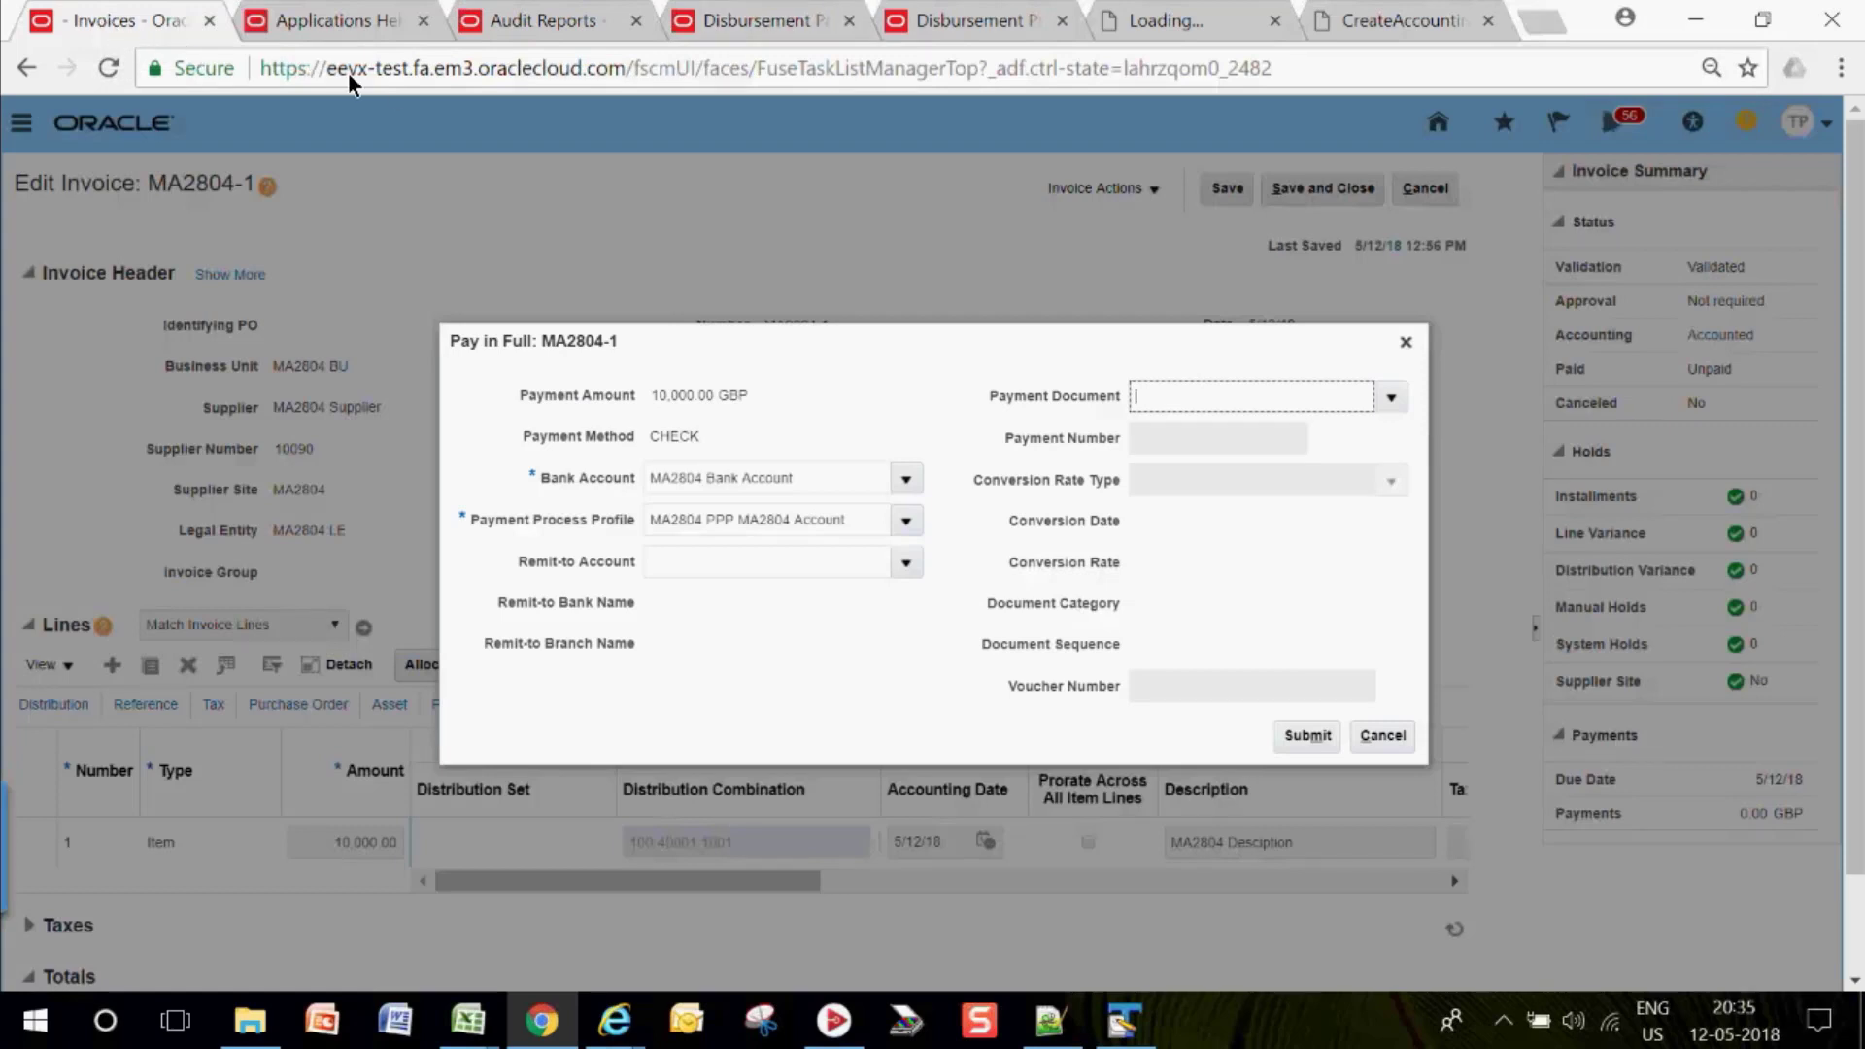
Load the Oracle cloud home in the help tab and launch Setup and Maintenance there.
{"action": "left_click", "coordinate": [335, 21]}
{"action": "key", "text": "ctrl+l"}
{"action": "type", "text": "ee"}
{"action": "key", "text": "Return"}
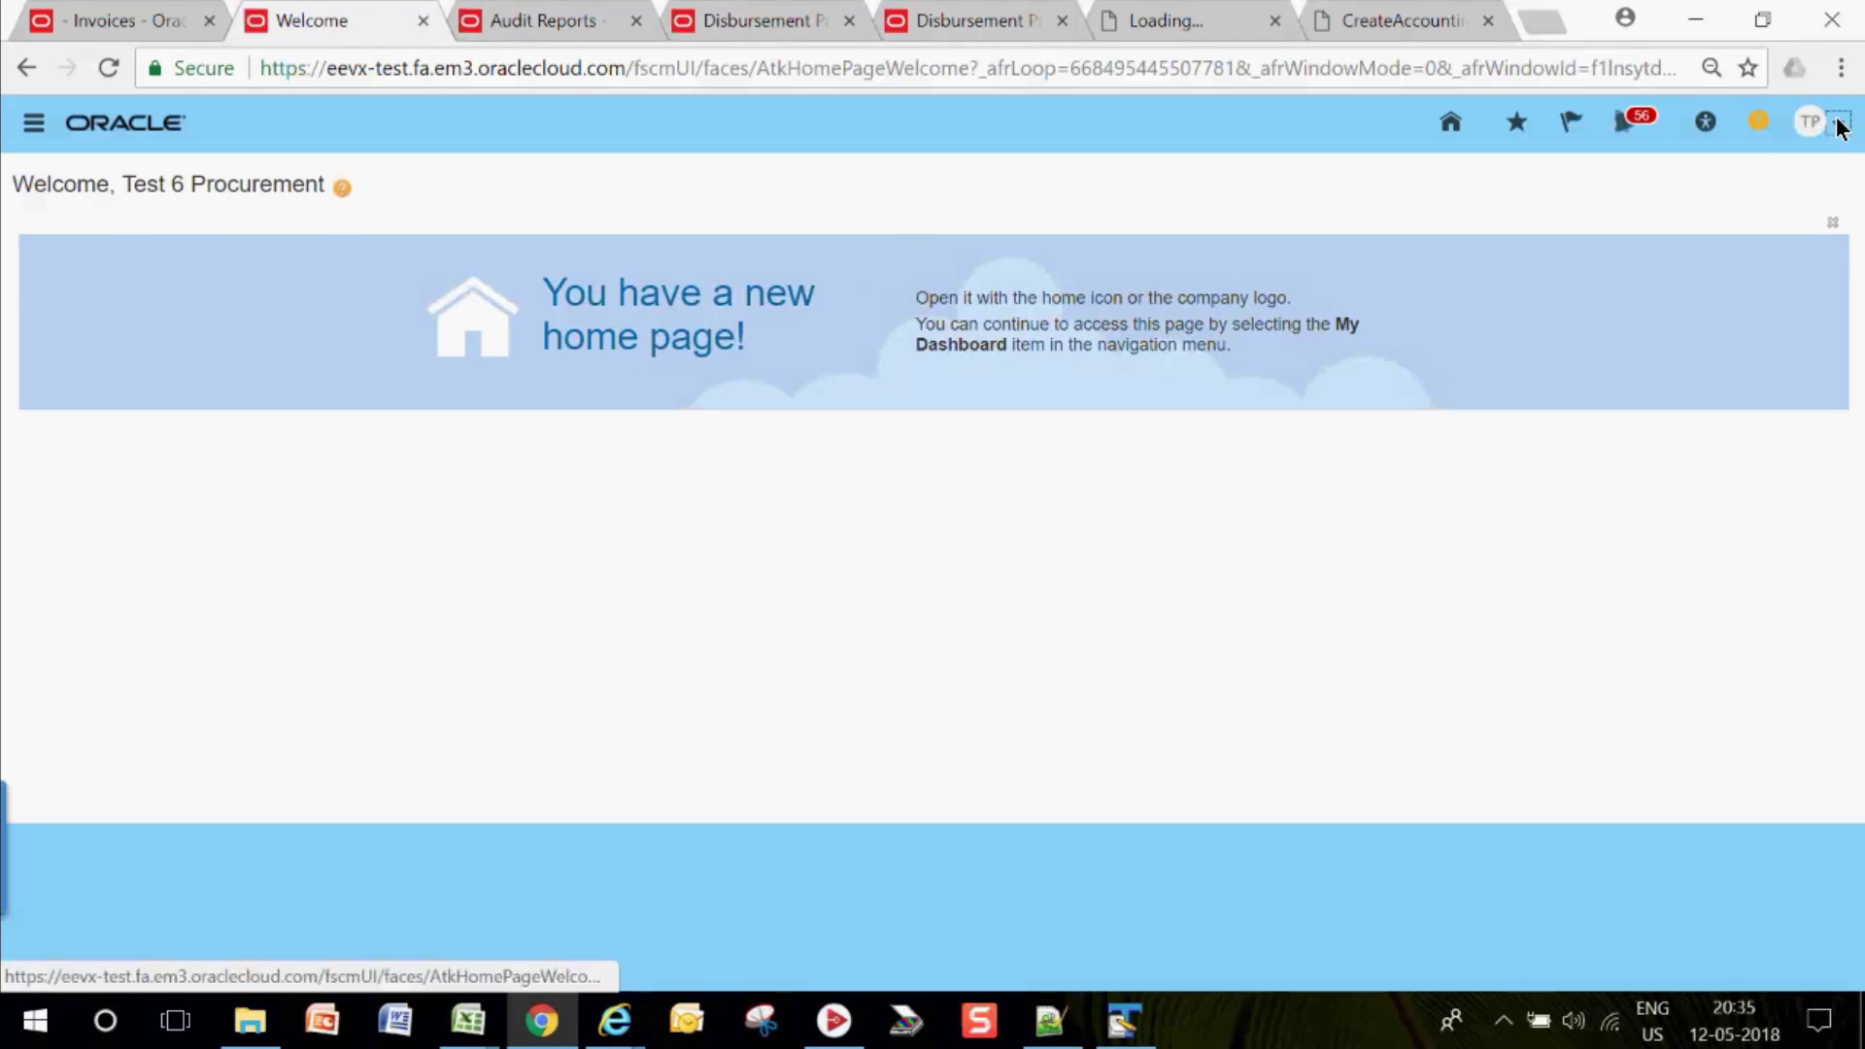
{"action": "left_click", "coordinate": [1839, 124]}
{"action": "left_click", "coordinate": [1635, 358]}
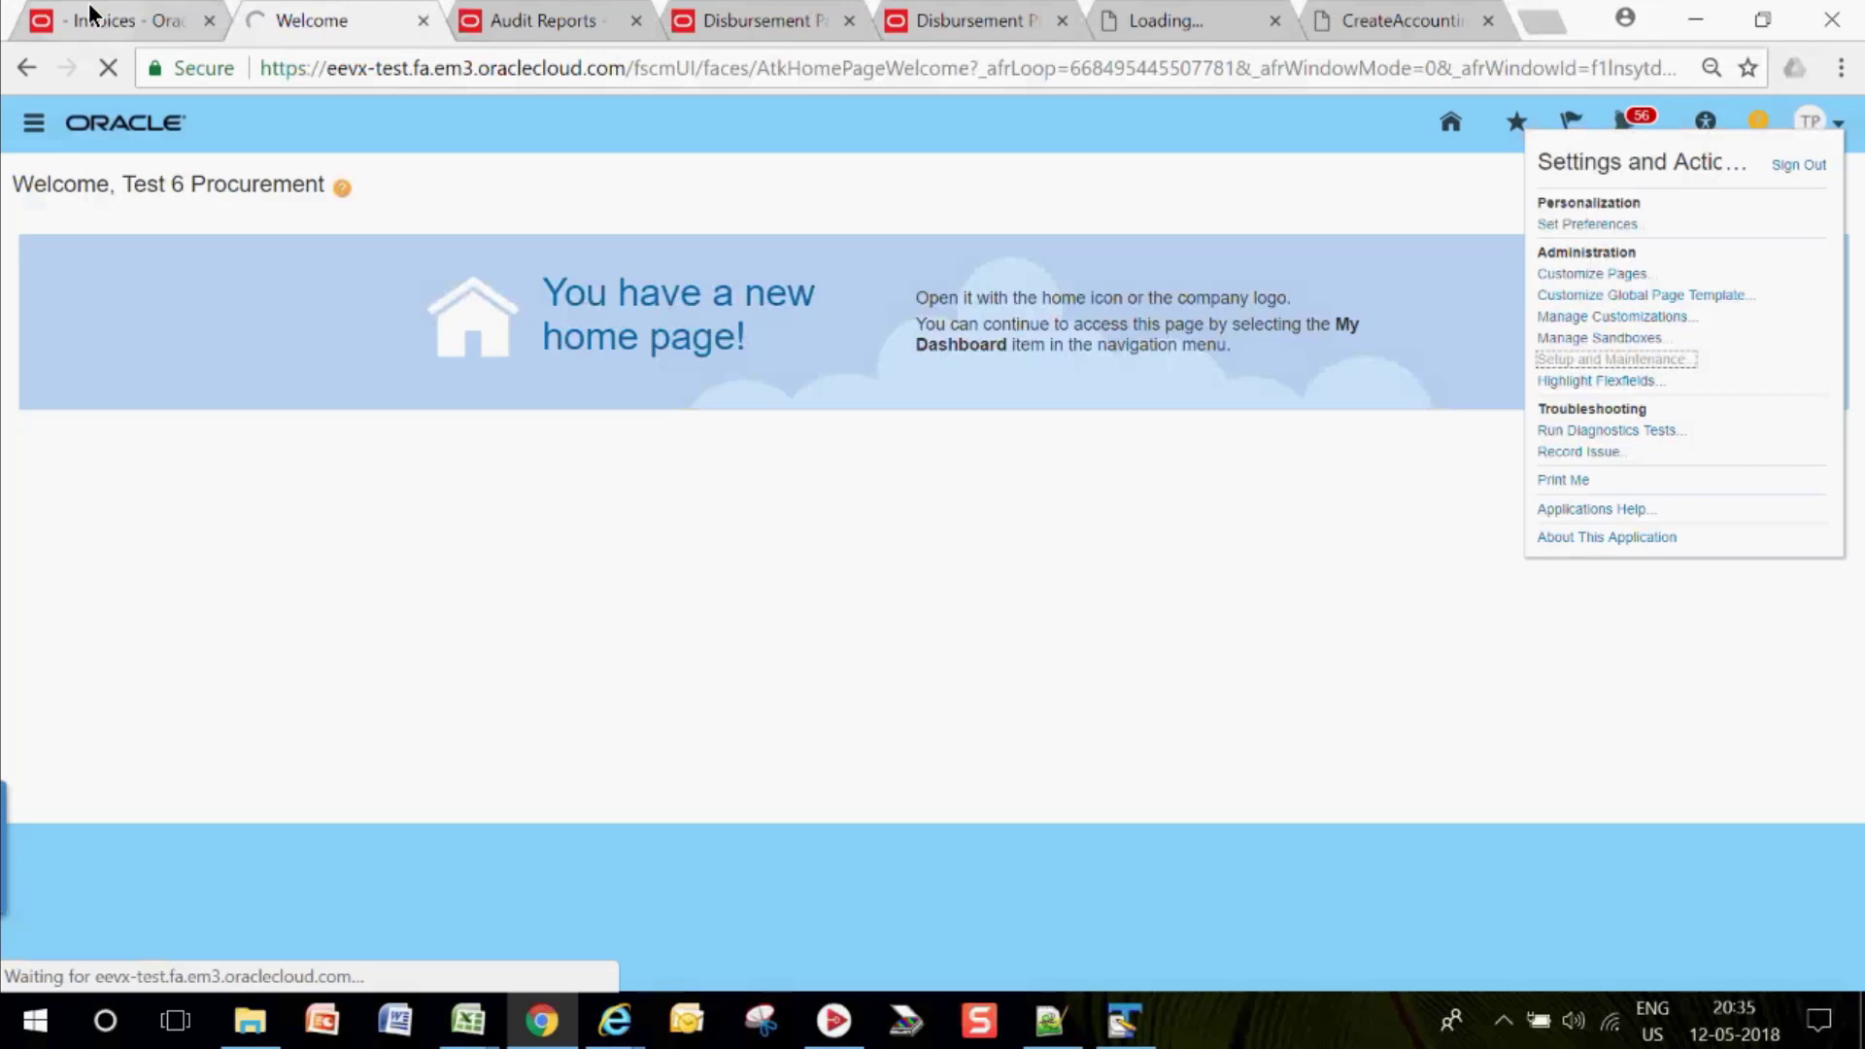
{"action": "left_click", "coordinate": [90, 14]}
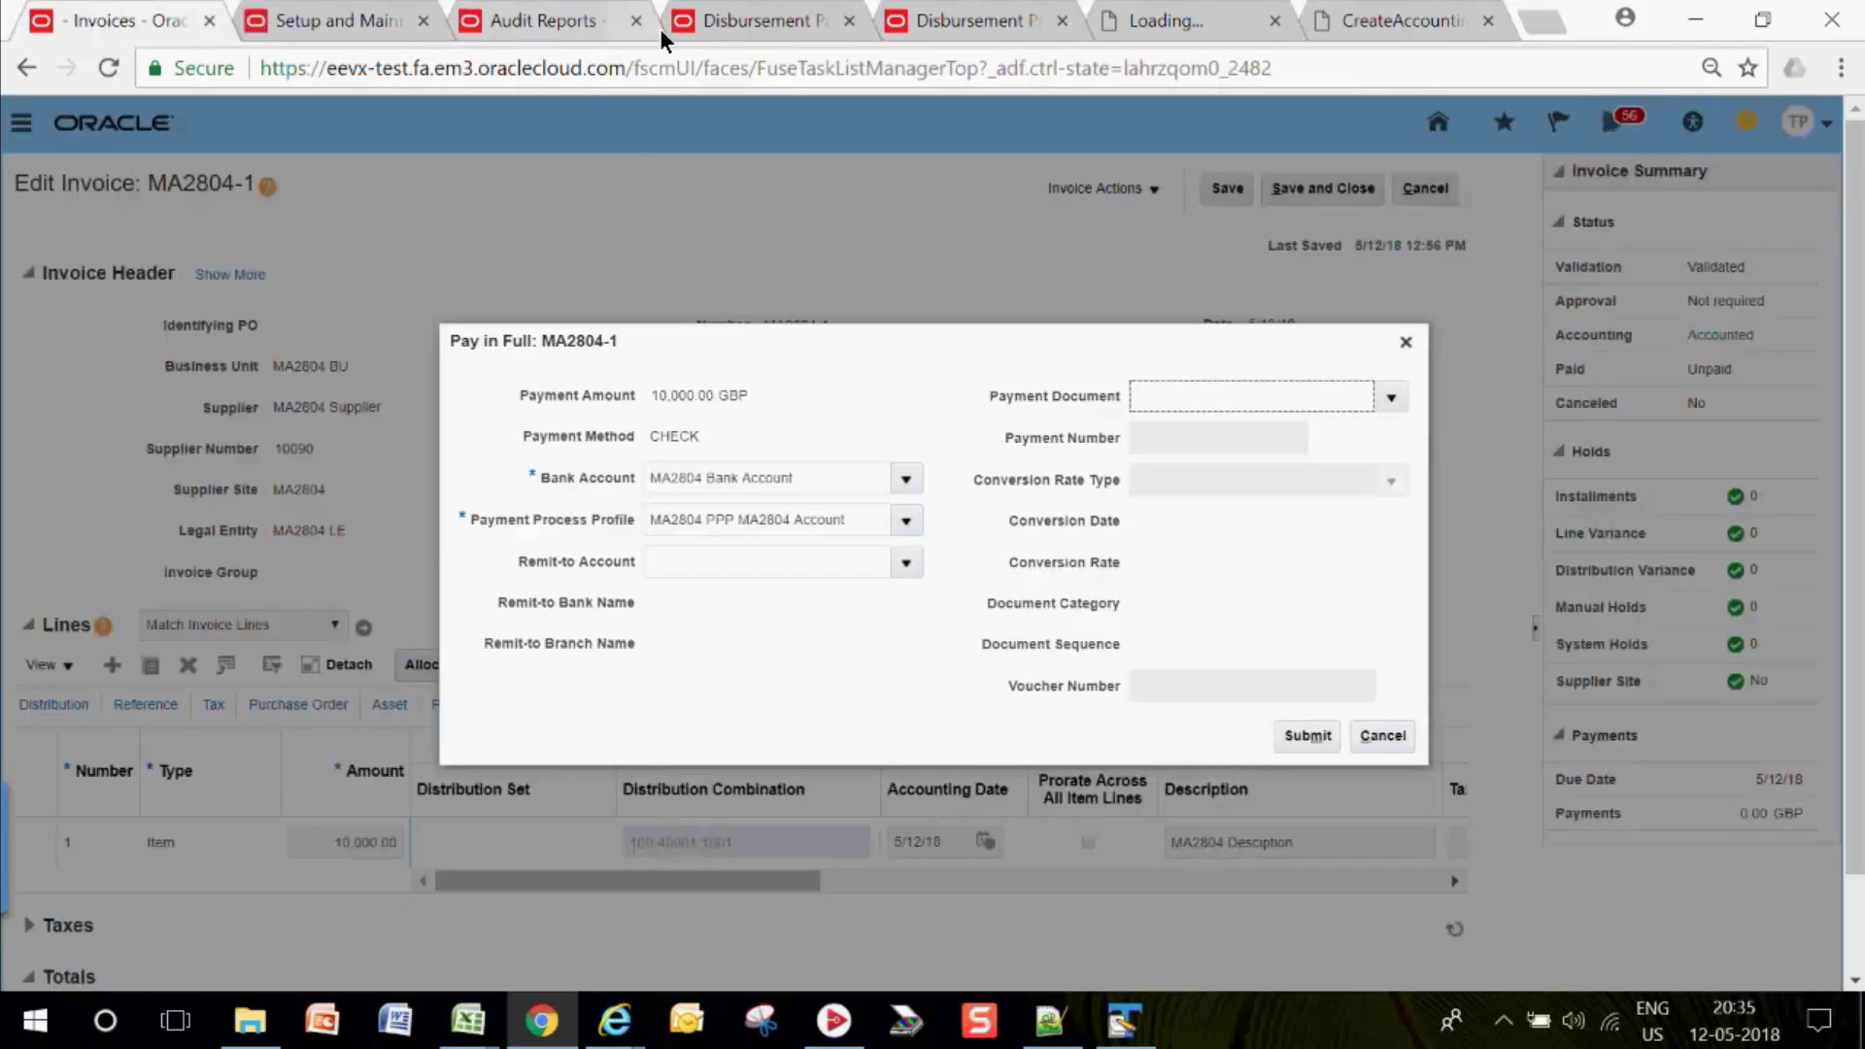
Open the MA2804 Finance project from Manage Implementation Projects in Setup and Maintenance.
{"action": "left_click", "coordinate": [325, 21]}
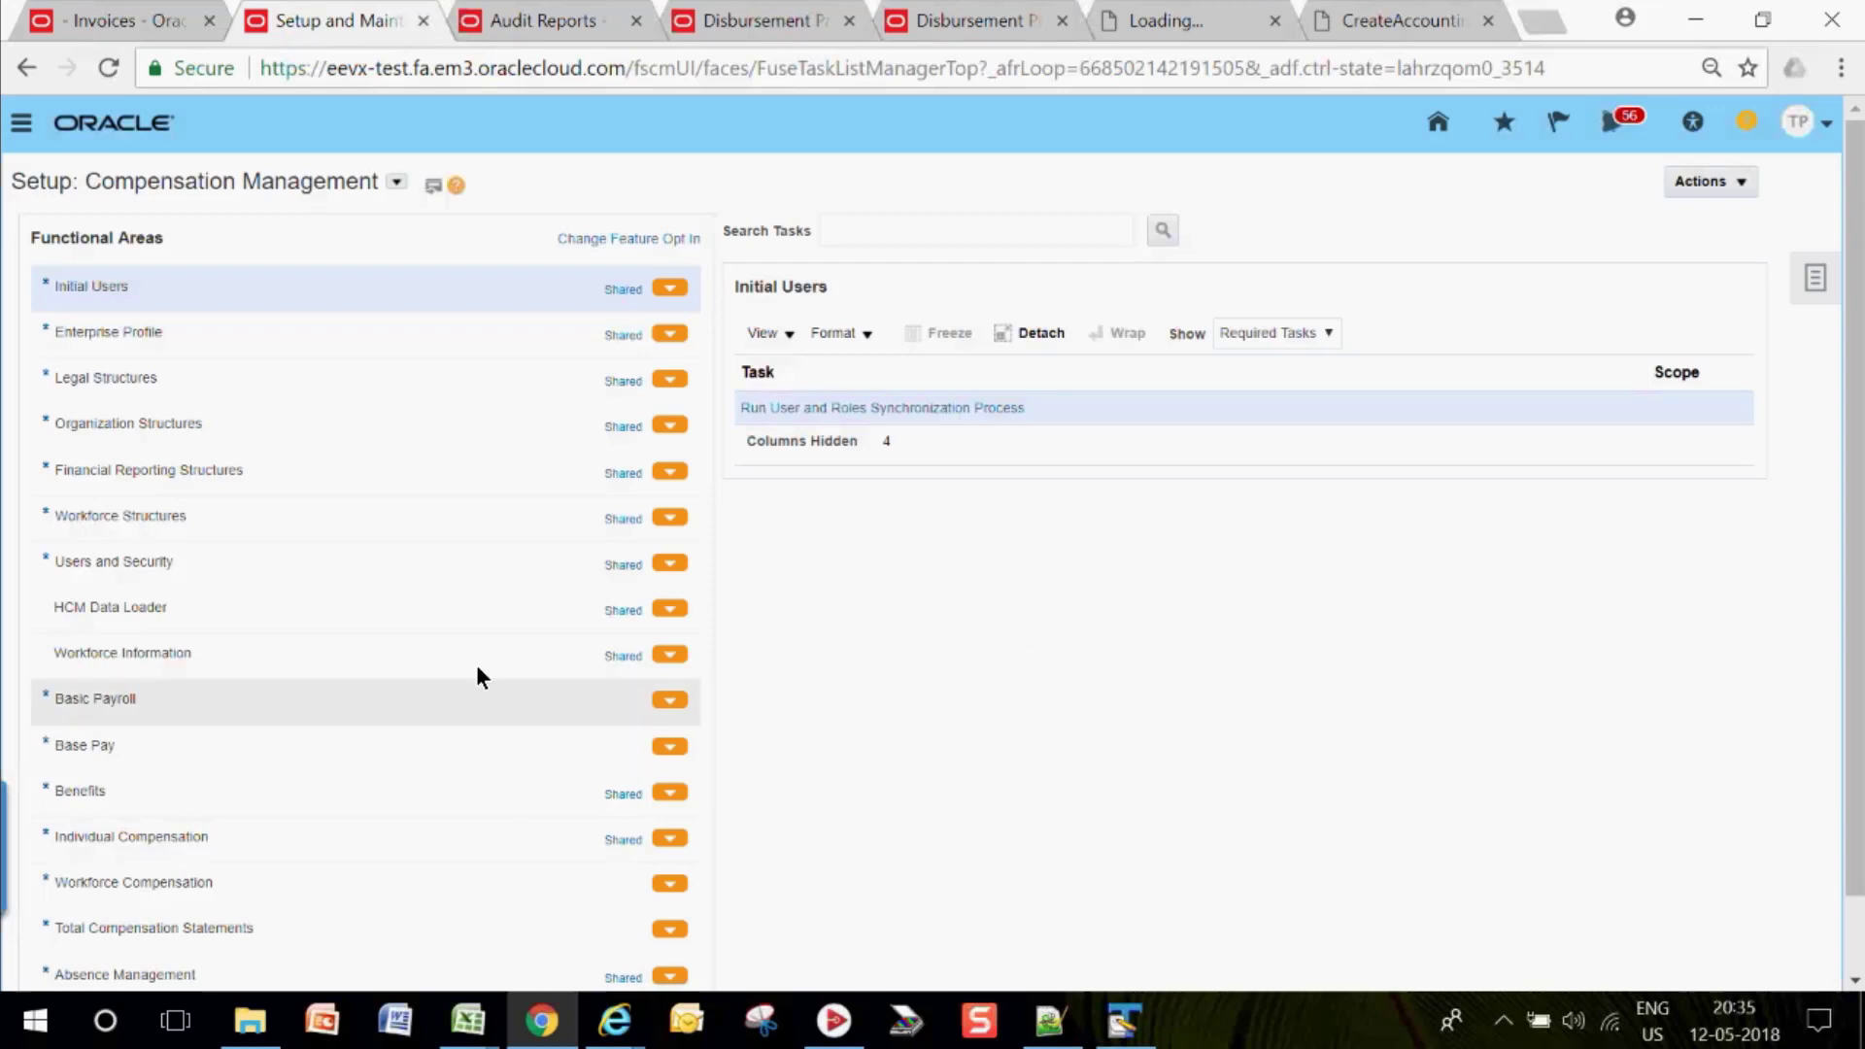
{"action": "left_click", "coordinate": [1825, 283]}
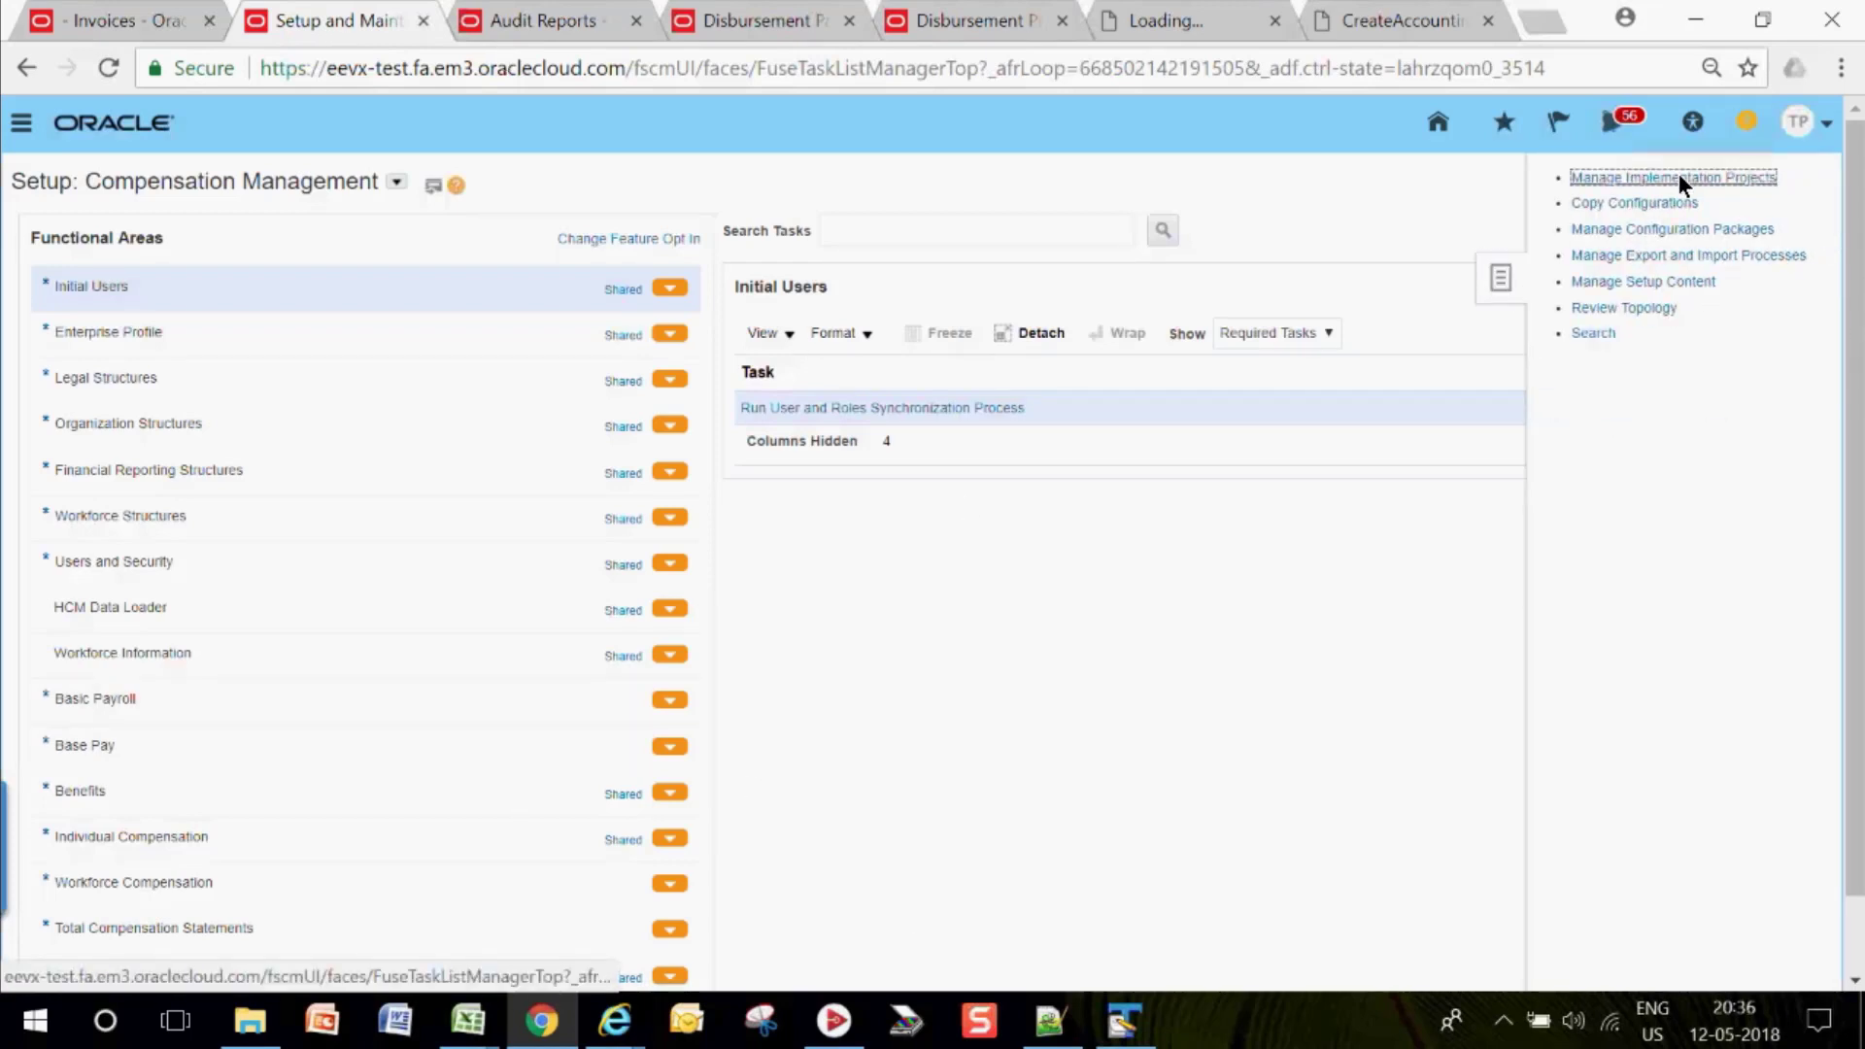
{"action": "left_click", "coordinate": [1678, 175]}
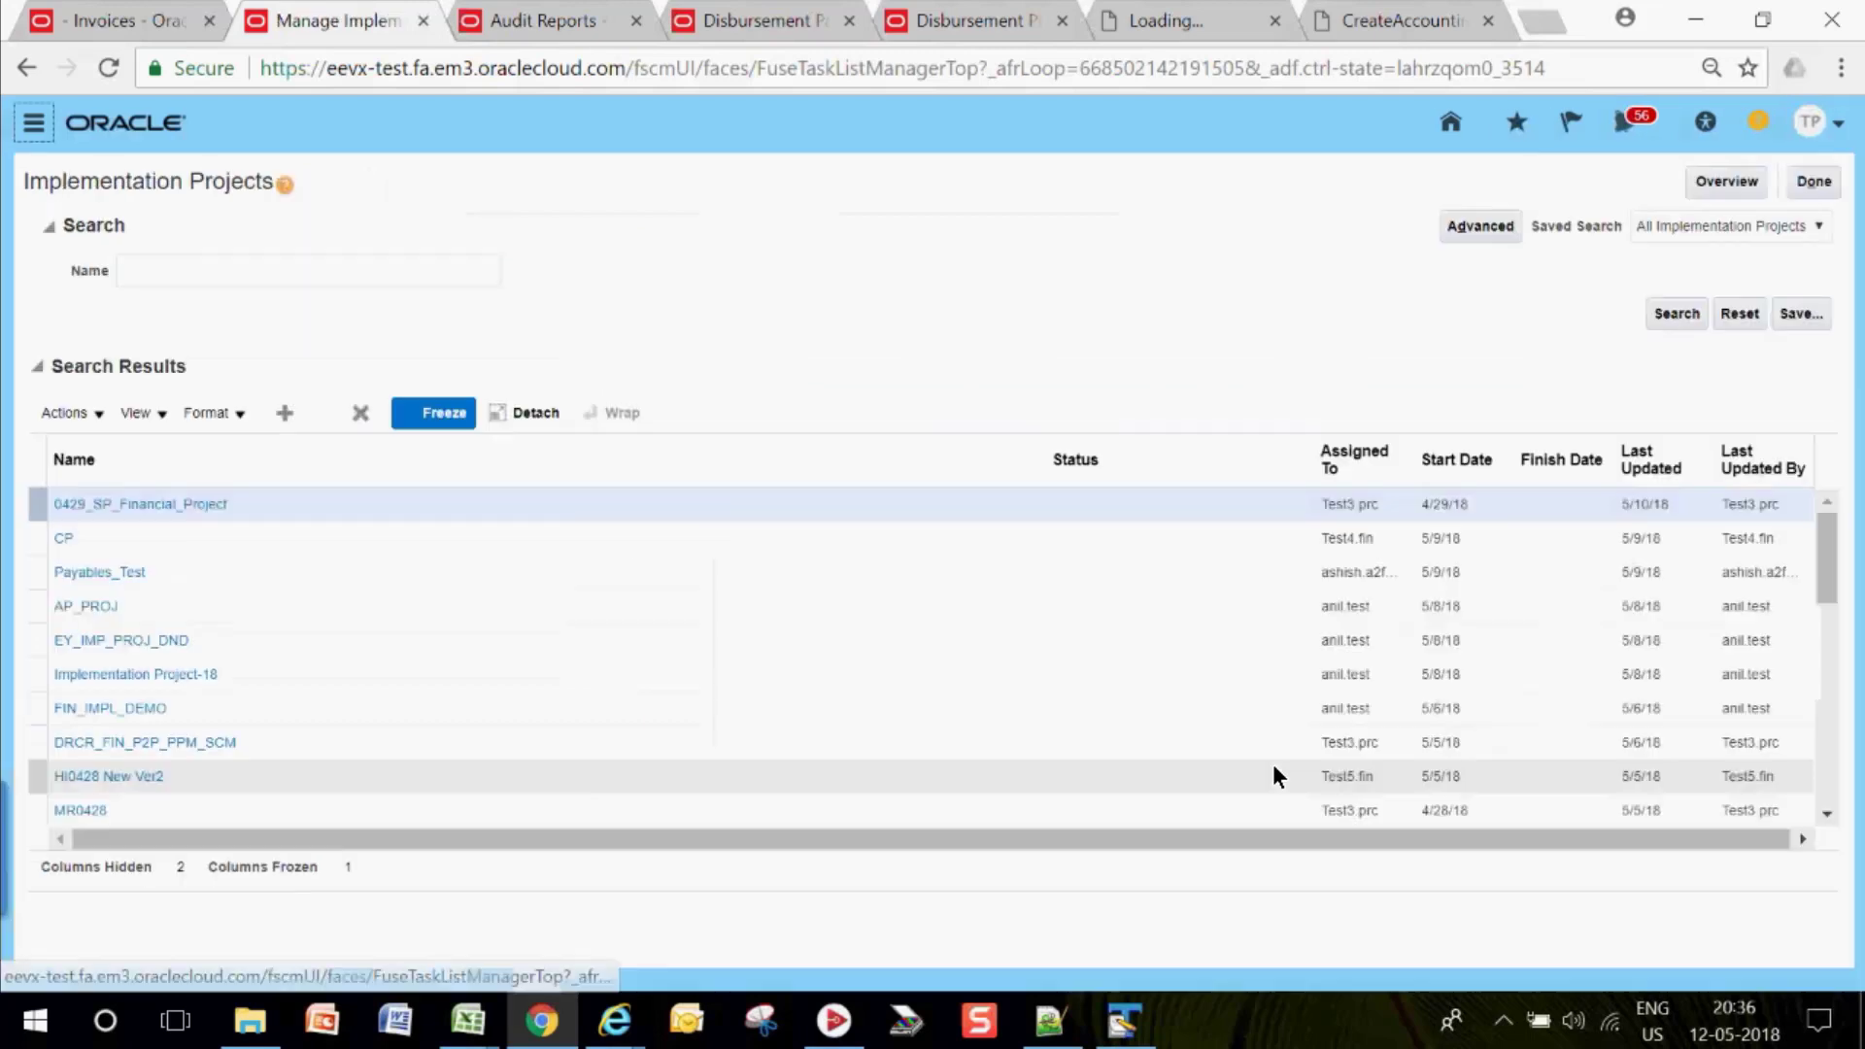
{"action": "scroll", "coordinate": [217, 678], "scroll_direction": "down", "scroll_amount": 5}
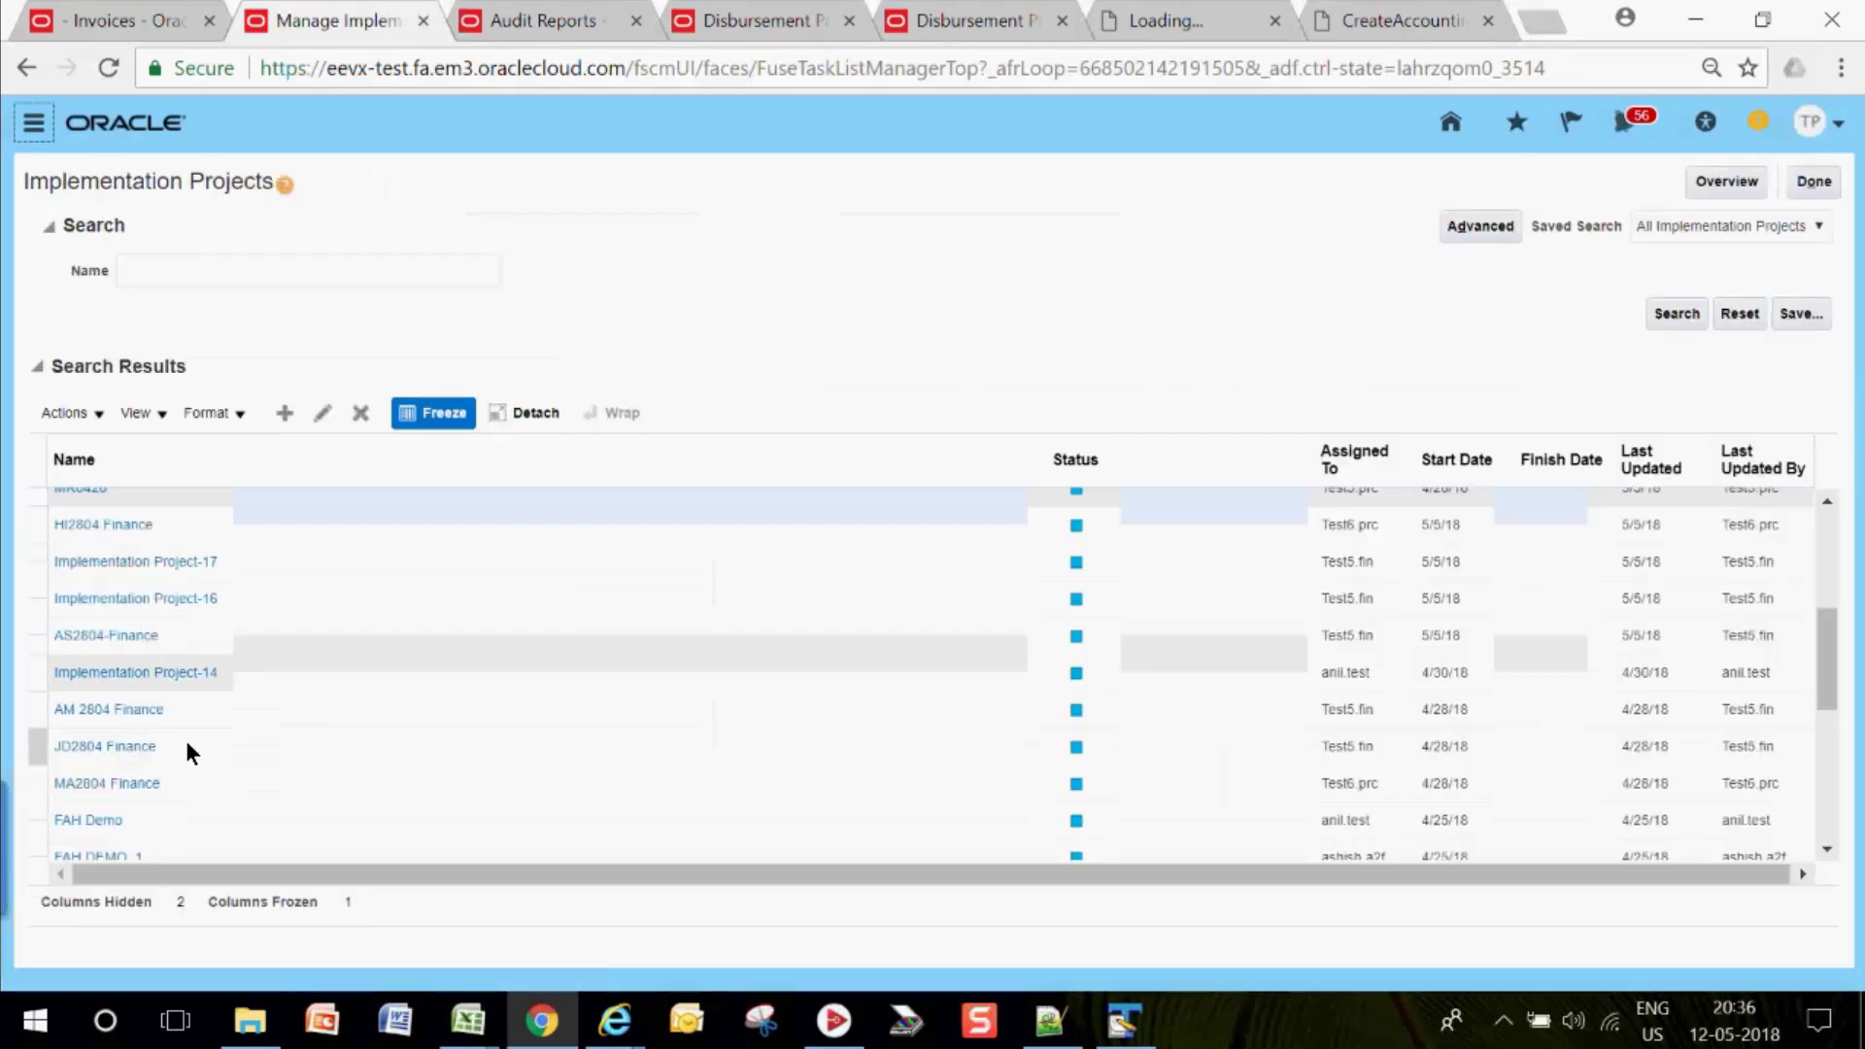
{"action": "left_click", "coordinate": [118, 781]}
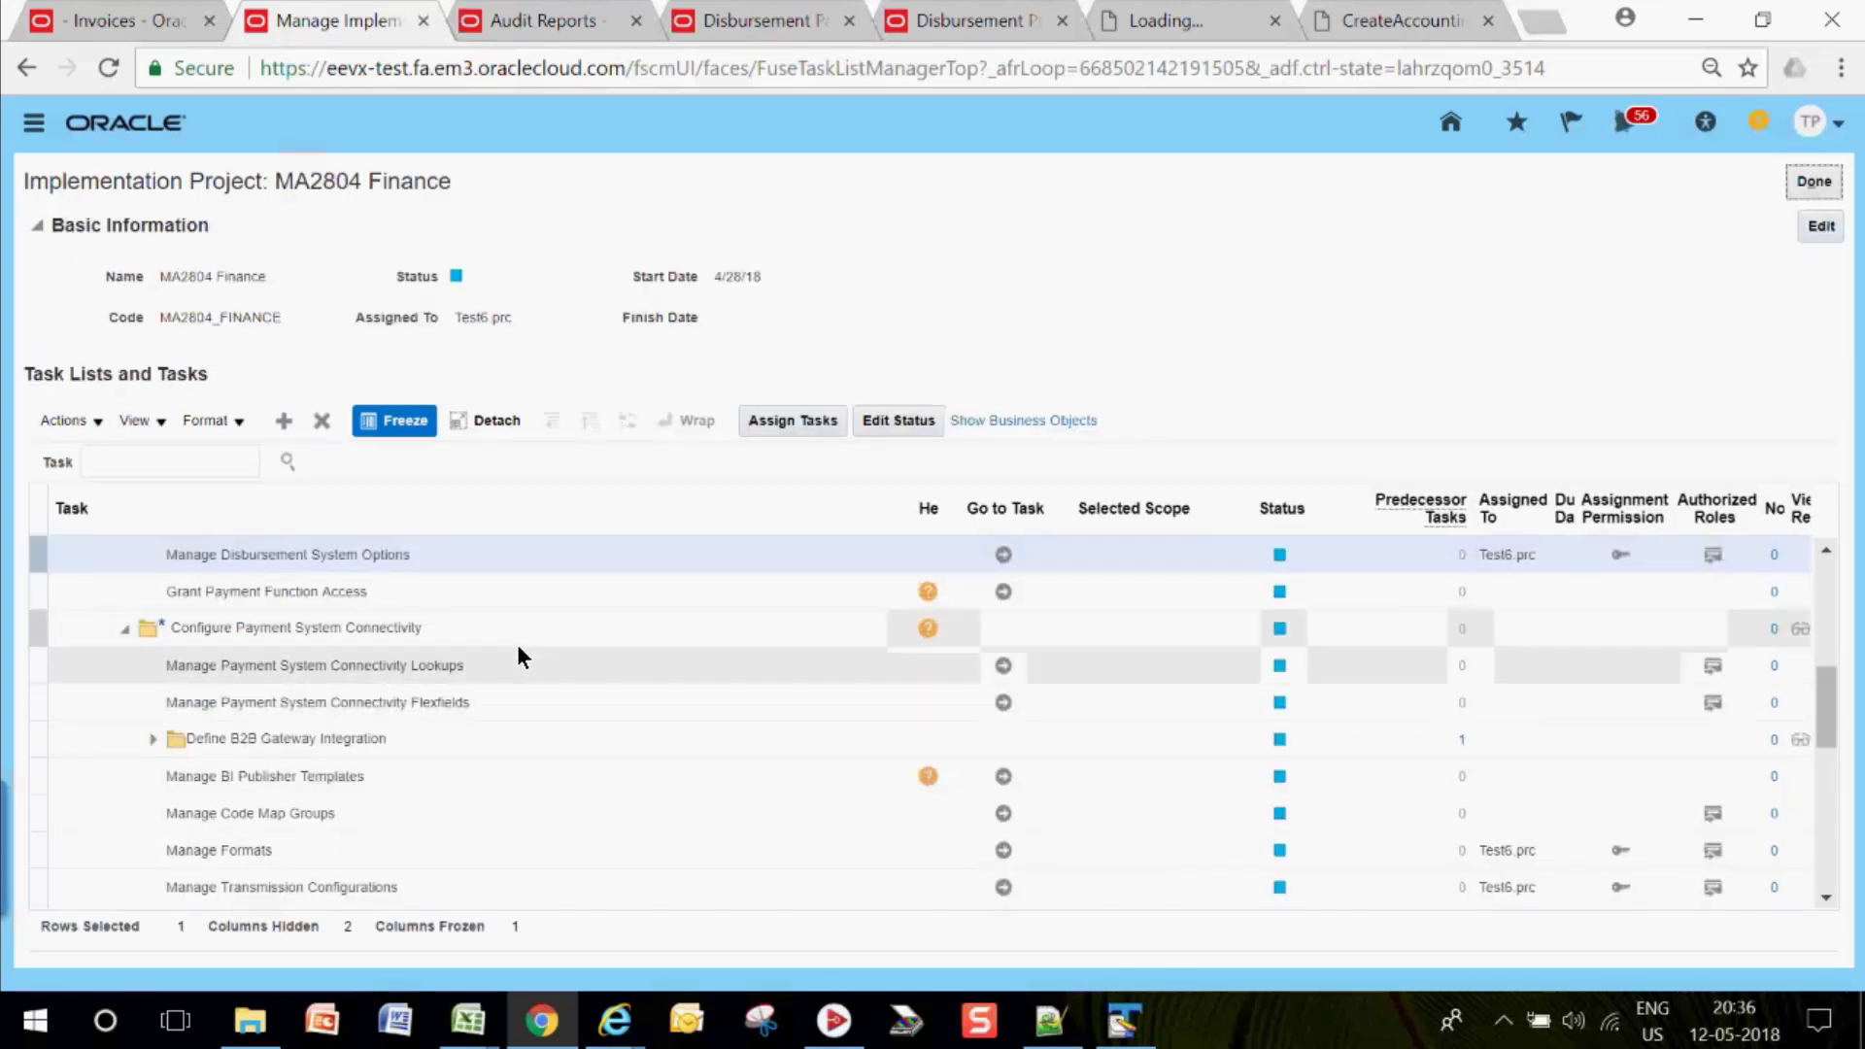
{"action": "scroll", "coordinate": [596, 662], "scroll_direction": "up", "scroll_amount": 2}
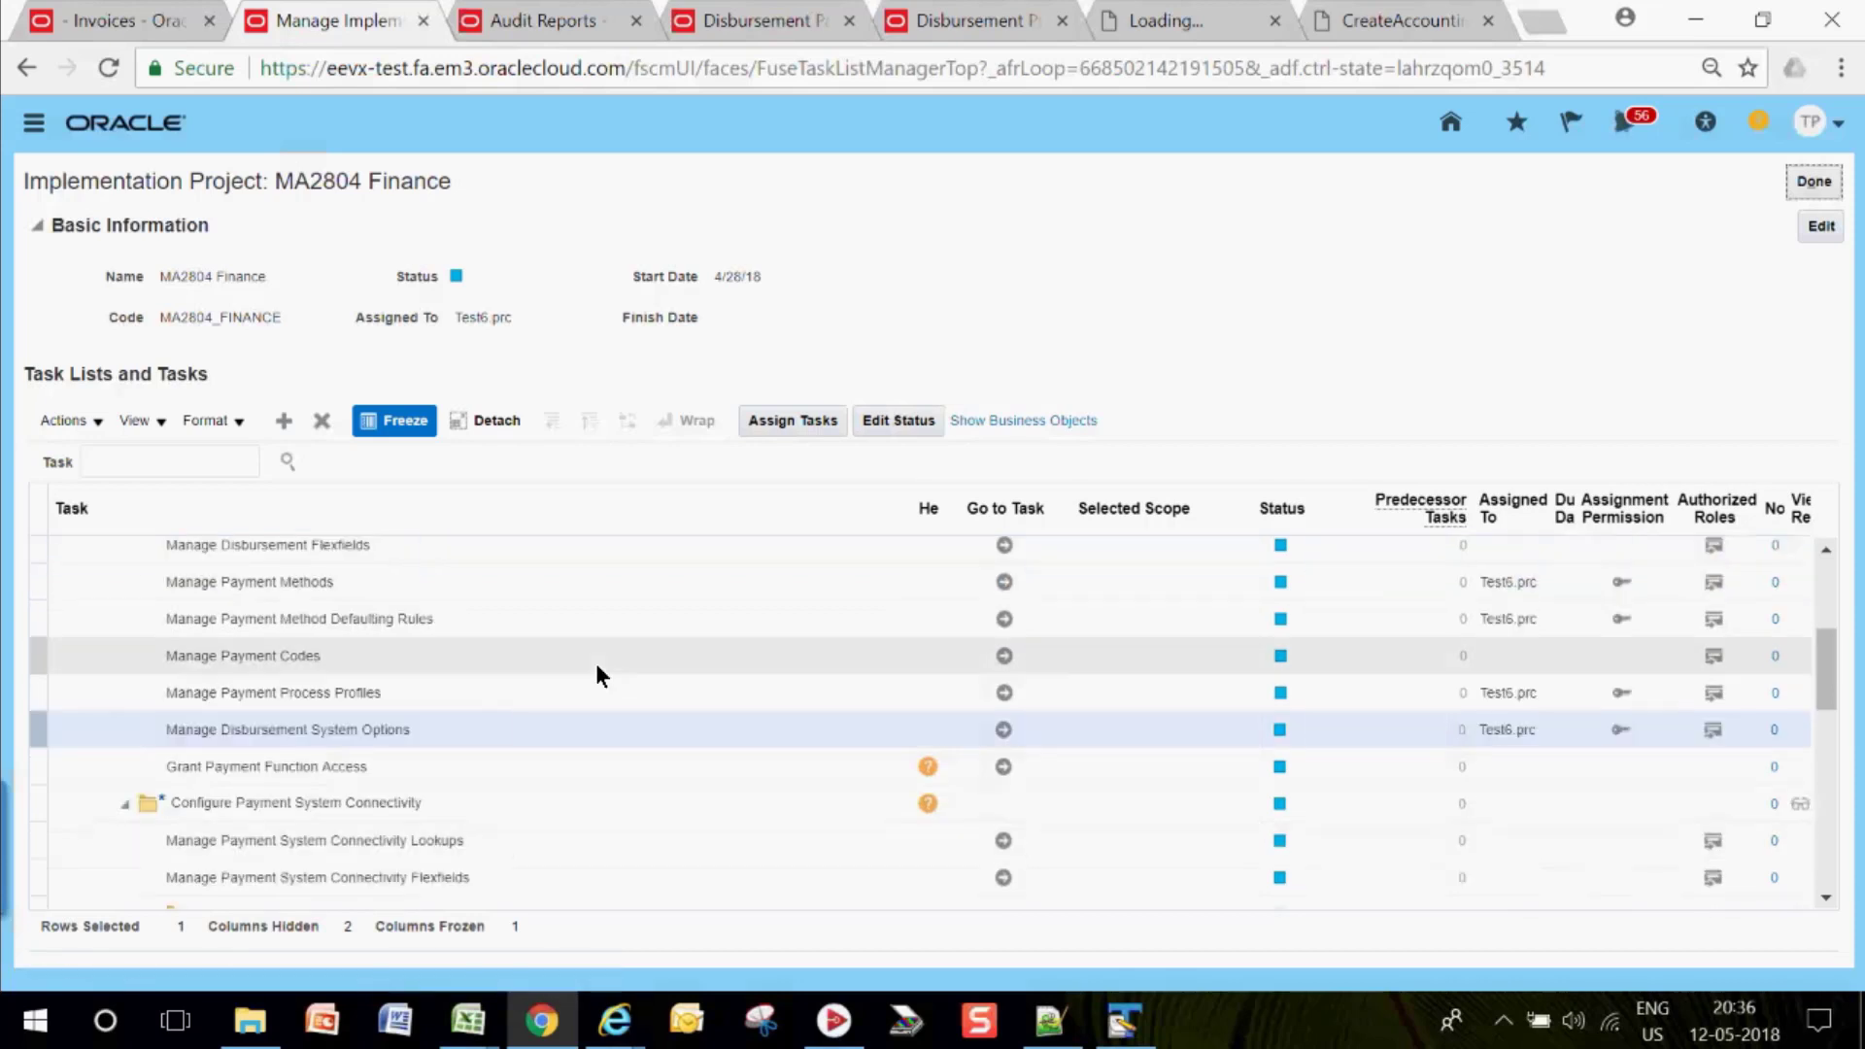
In Manage Payment Process Profiles, search names for 'MA' to find MA2804 PPP.
{"action": "left_click", "coordinate": [1006, 691]}
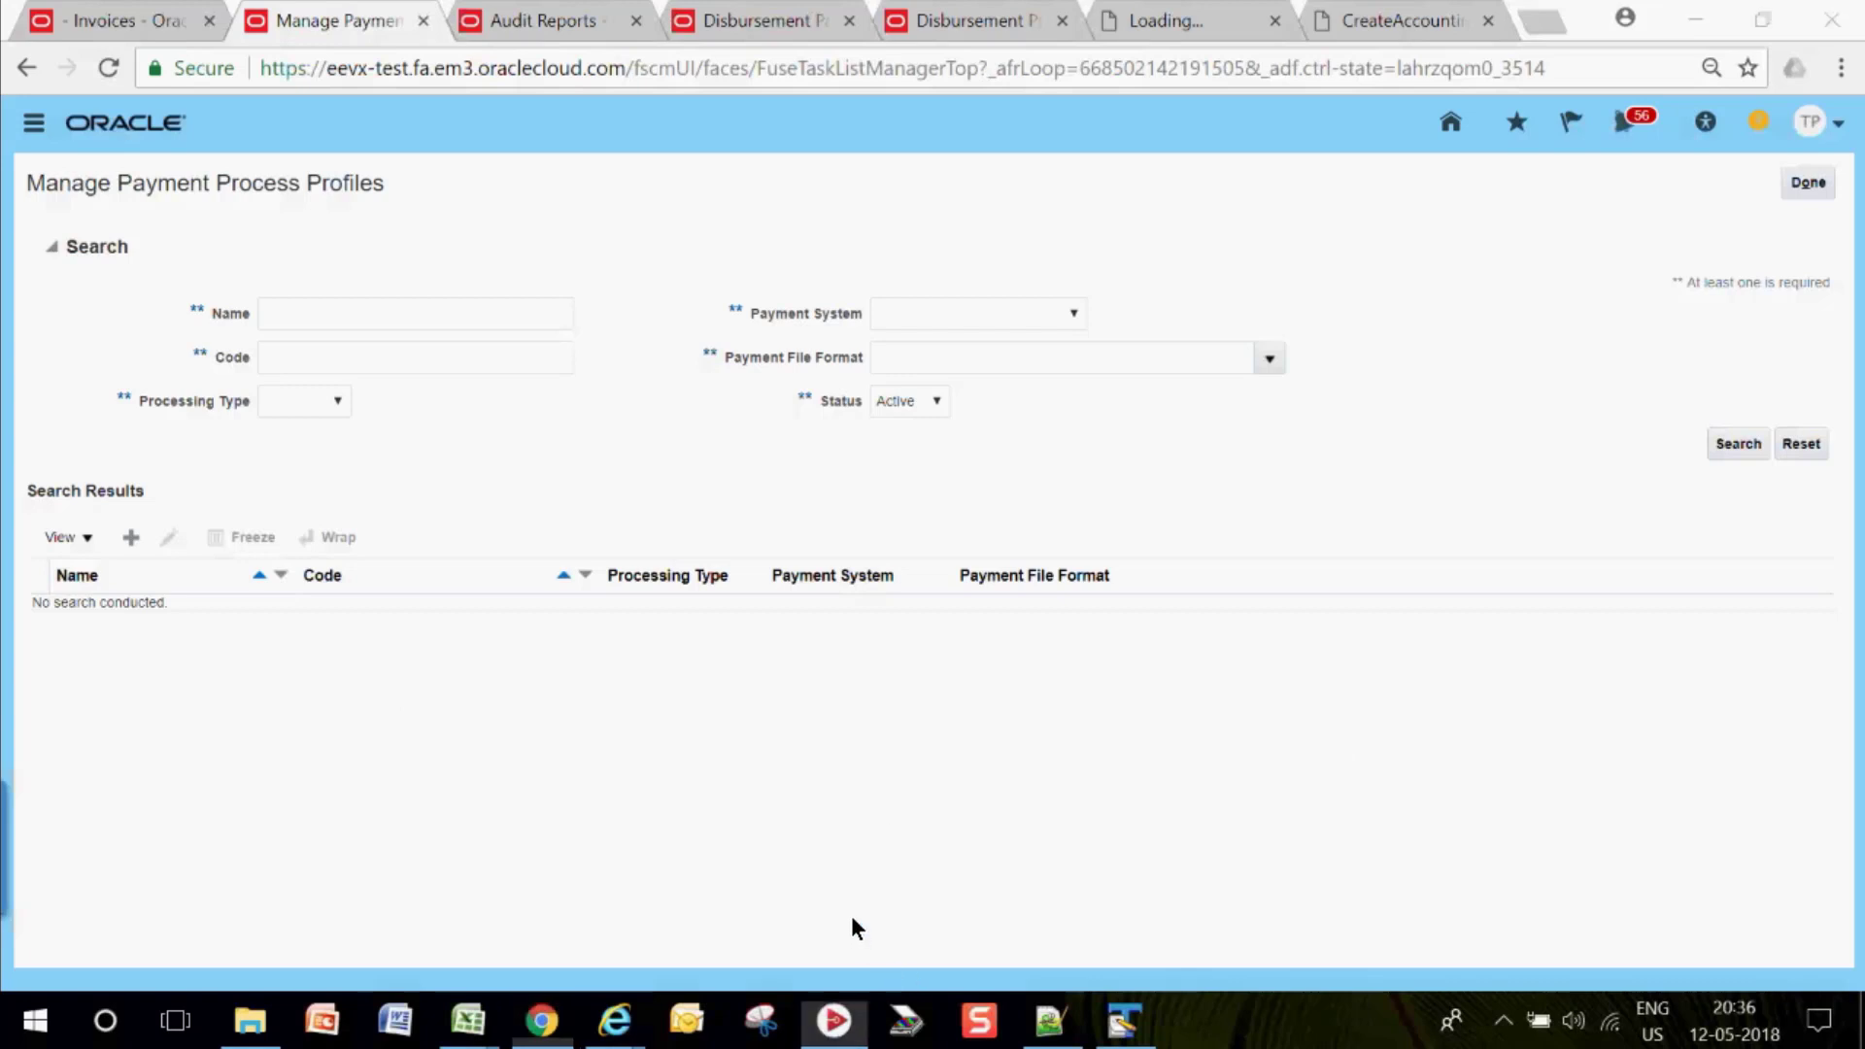
{"action": "left_click", "coordinate": [333, 320]}
{"action": "type", "text": "MA"}
{"action": "key", "text": "Return"}
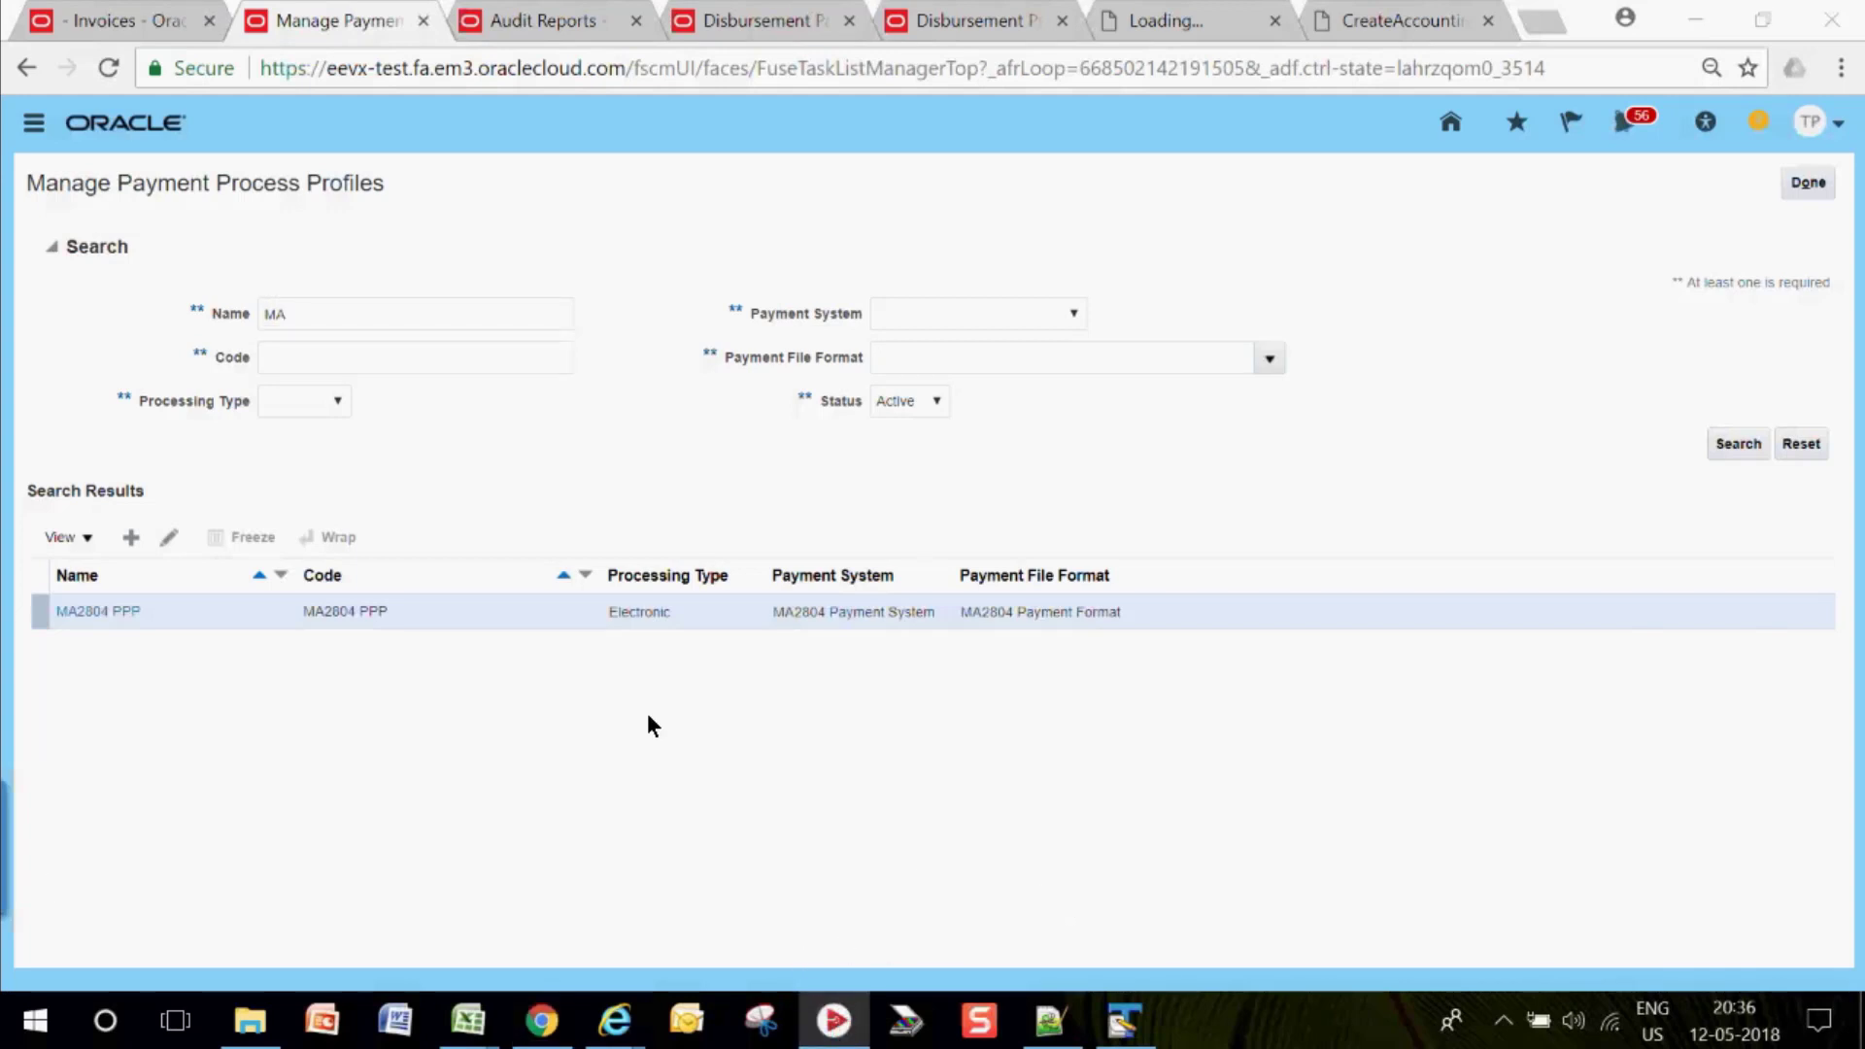
{"action": "left_click", "coordinate": [553, 752]}
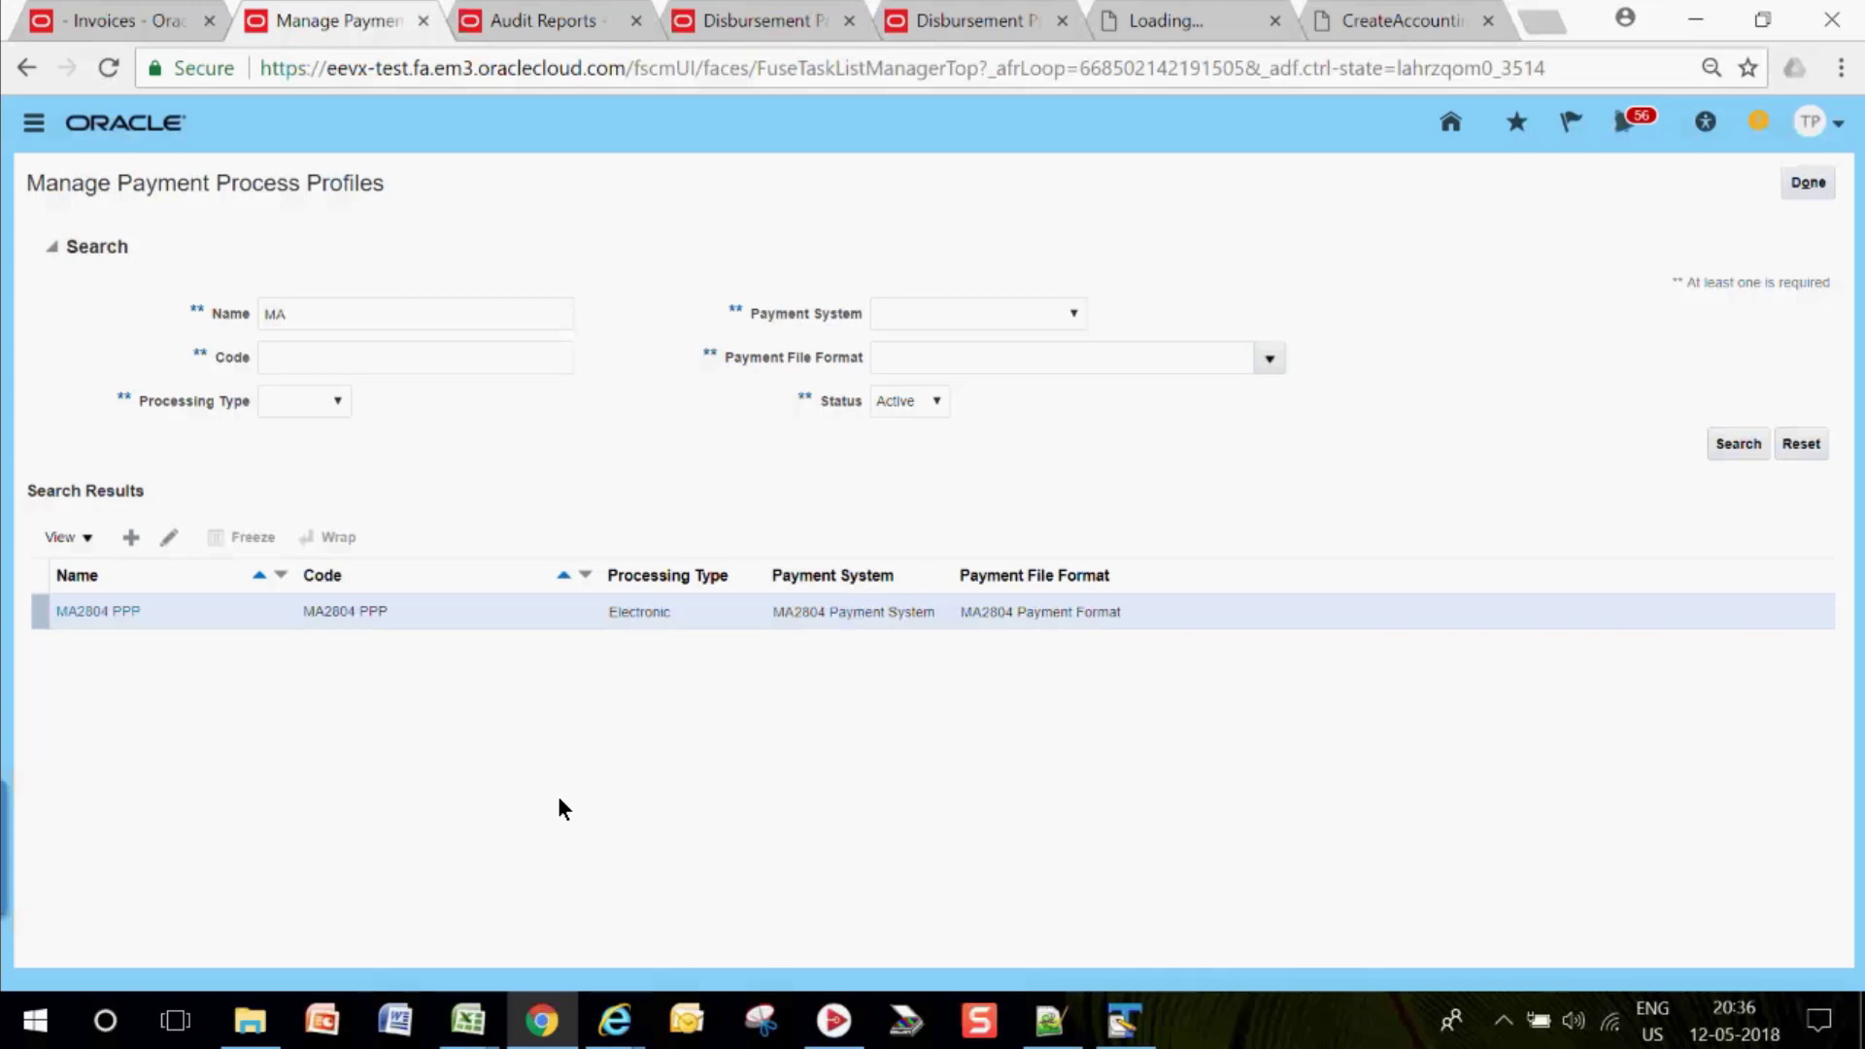
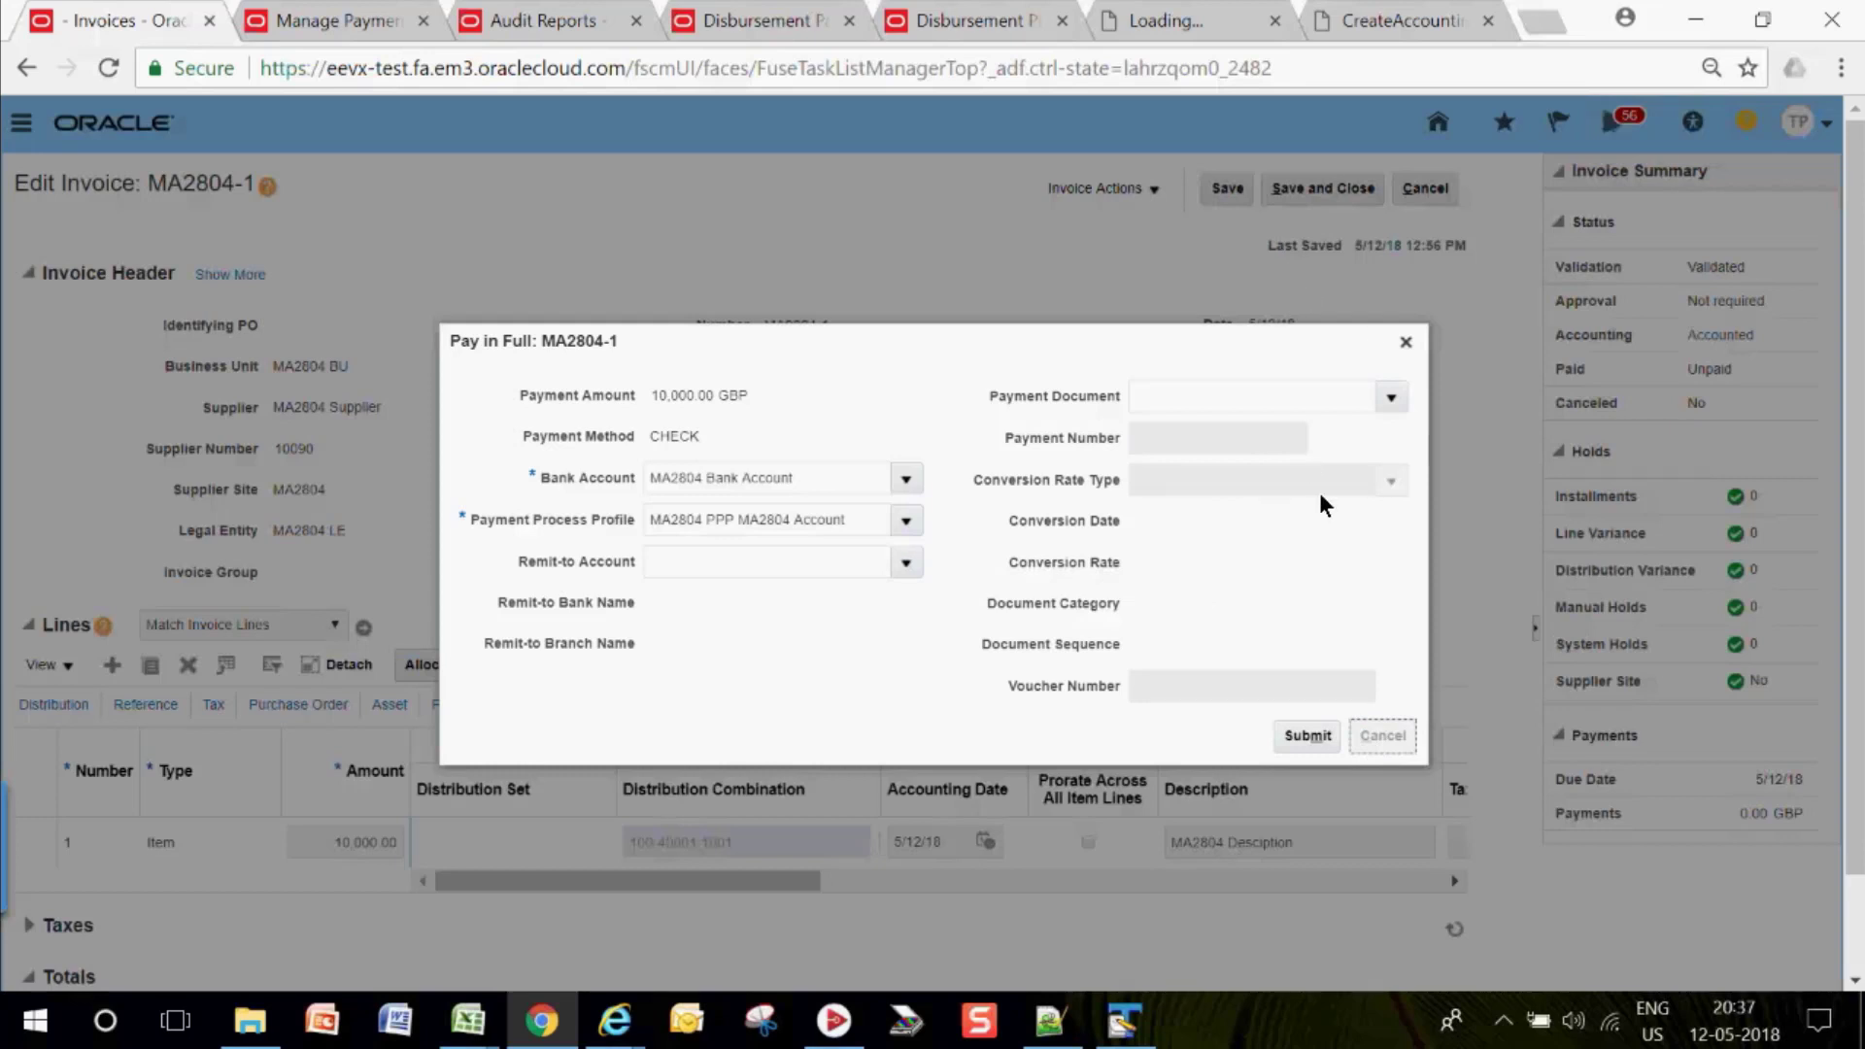
Reopen Pay in Full for the invoice and select the MA2804 PPP MA2804 Account profile.
{"action": "key", "text": "Escape"}
{"action": "left_click", "coordinate": [1101, 188]}
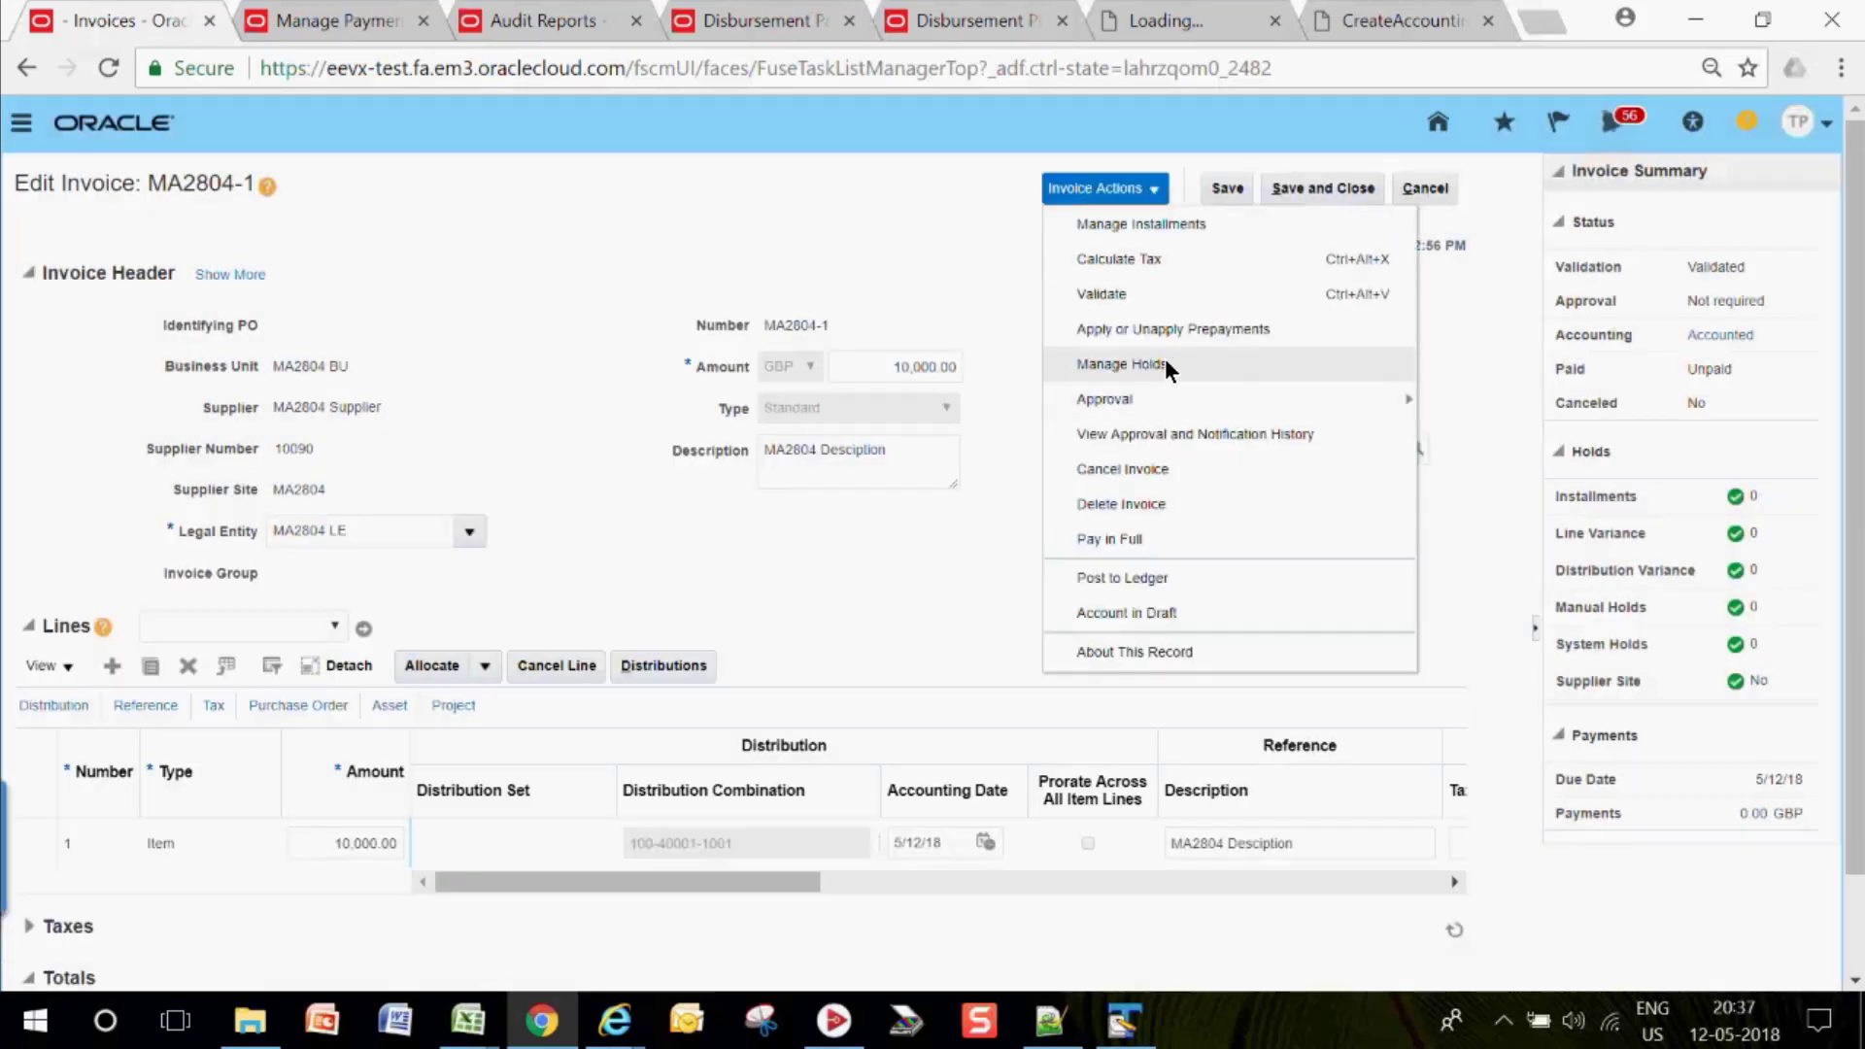
{"action": "left_click", "coordinate": [1134, 536]}
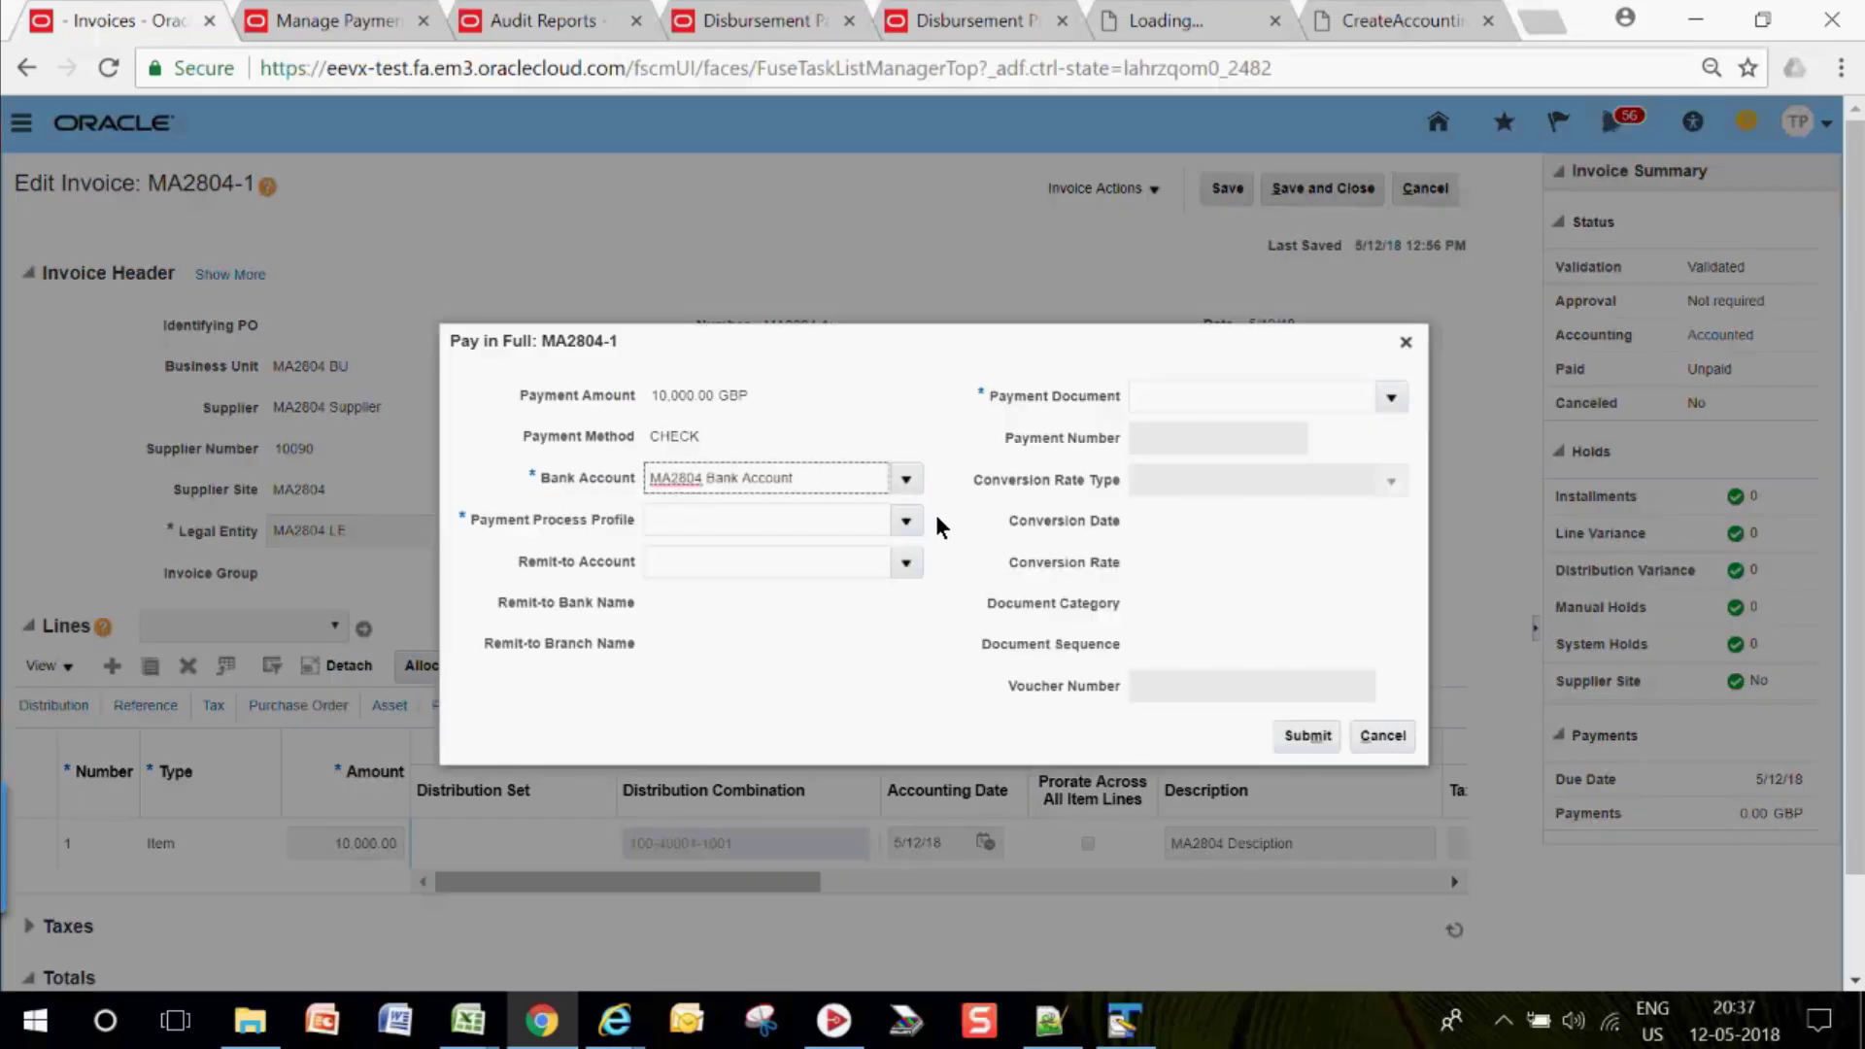
{"action": "left_click", "coordinate": [905, 520]}
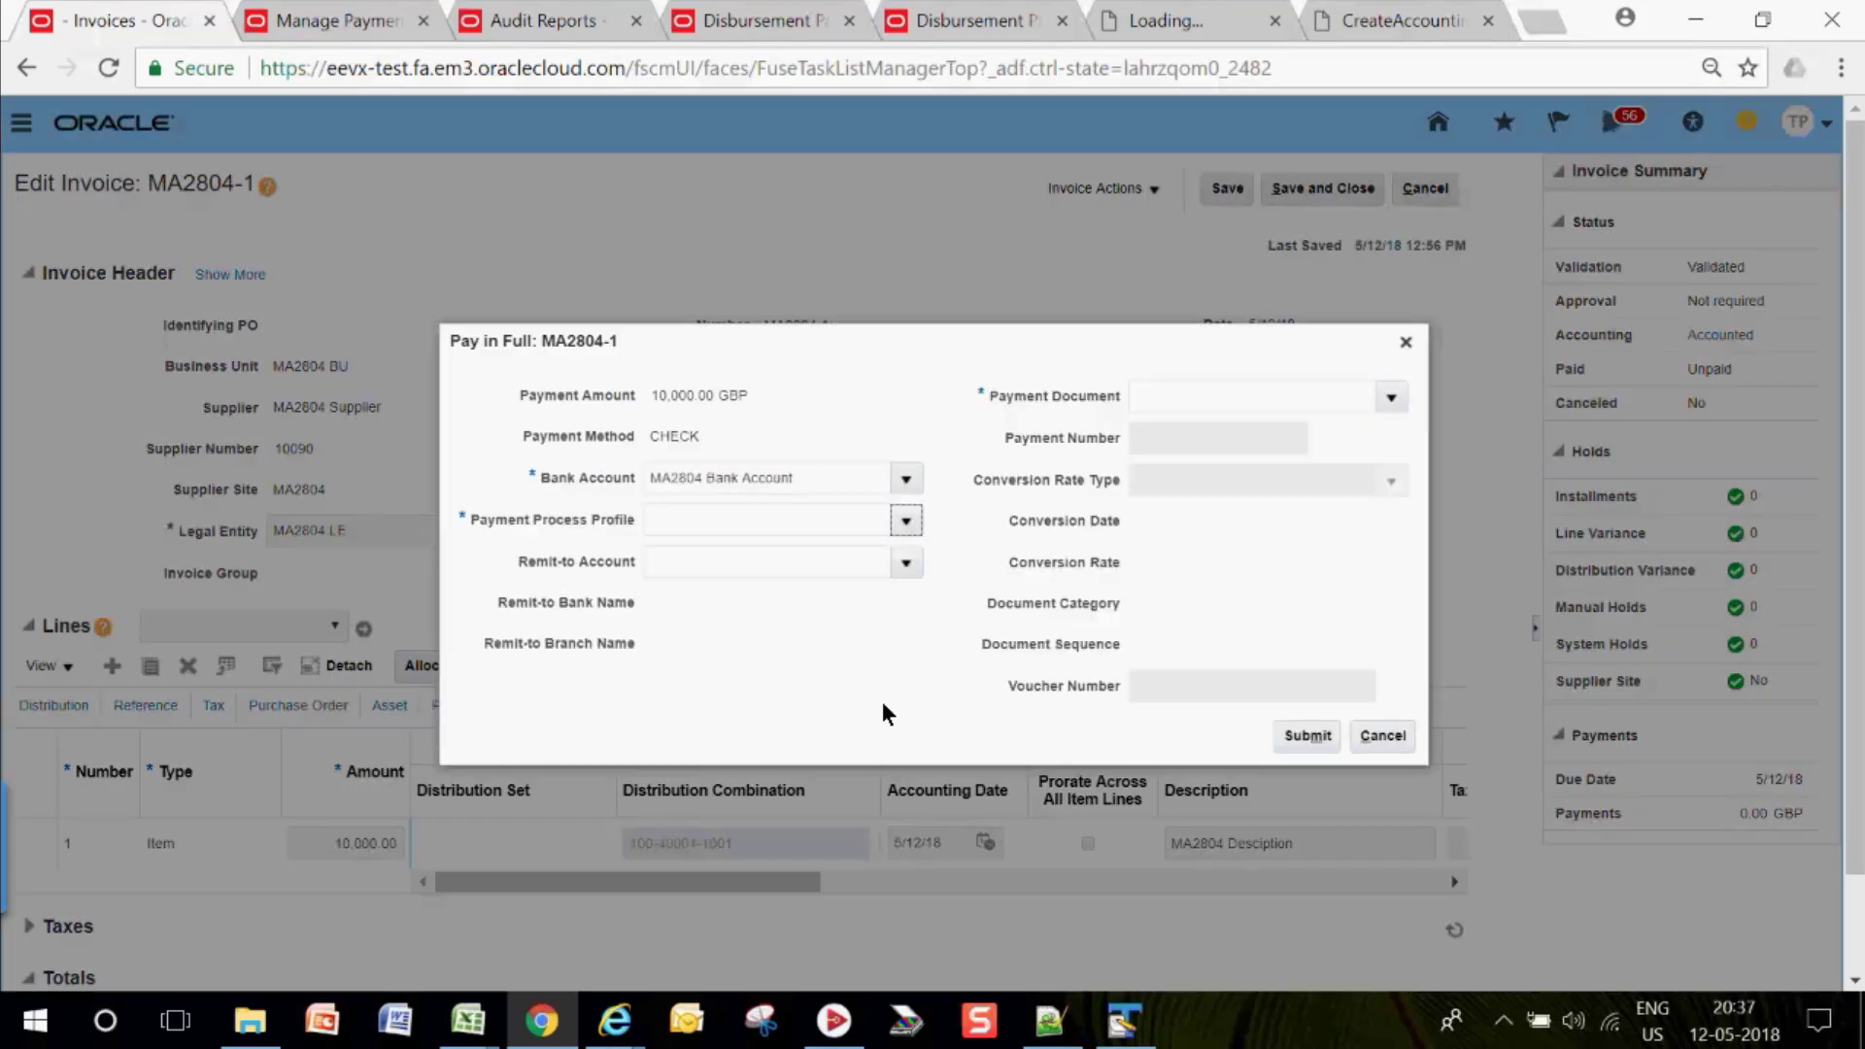
{"action": "scroll", "coordinate": [794, 688], "scroll_direction": "down", "scroll_amount": 3}
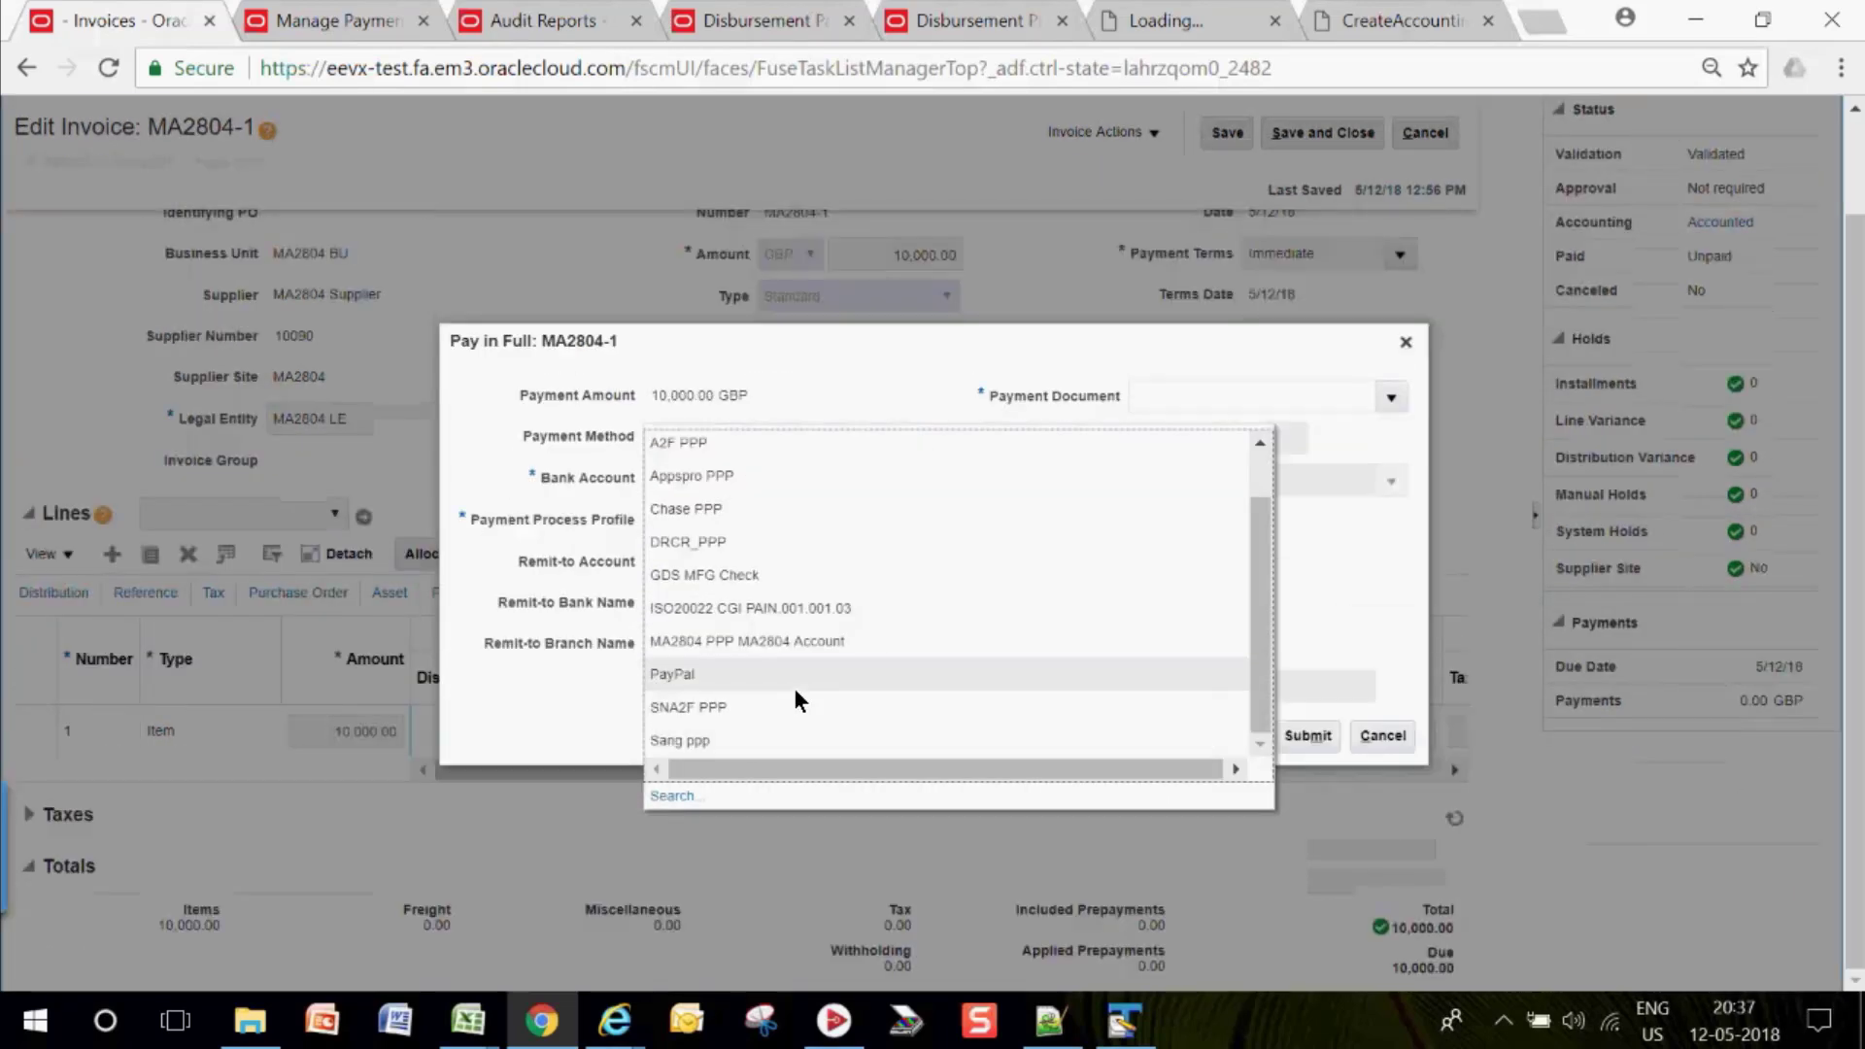
{"action": "left_click", "coordinate": [740, 643]}
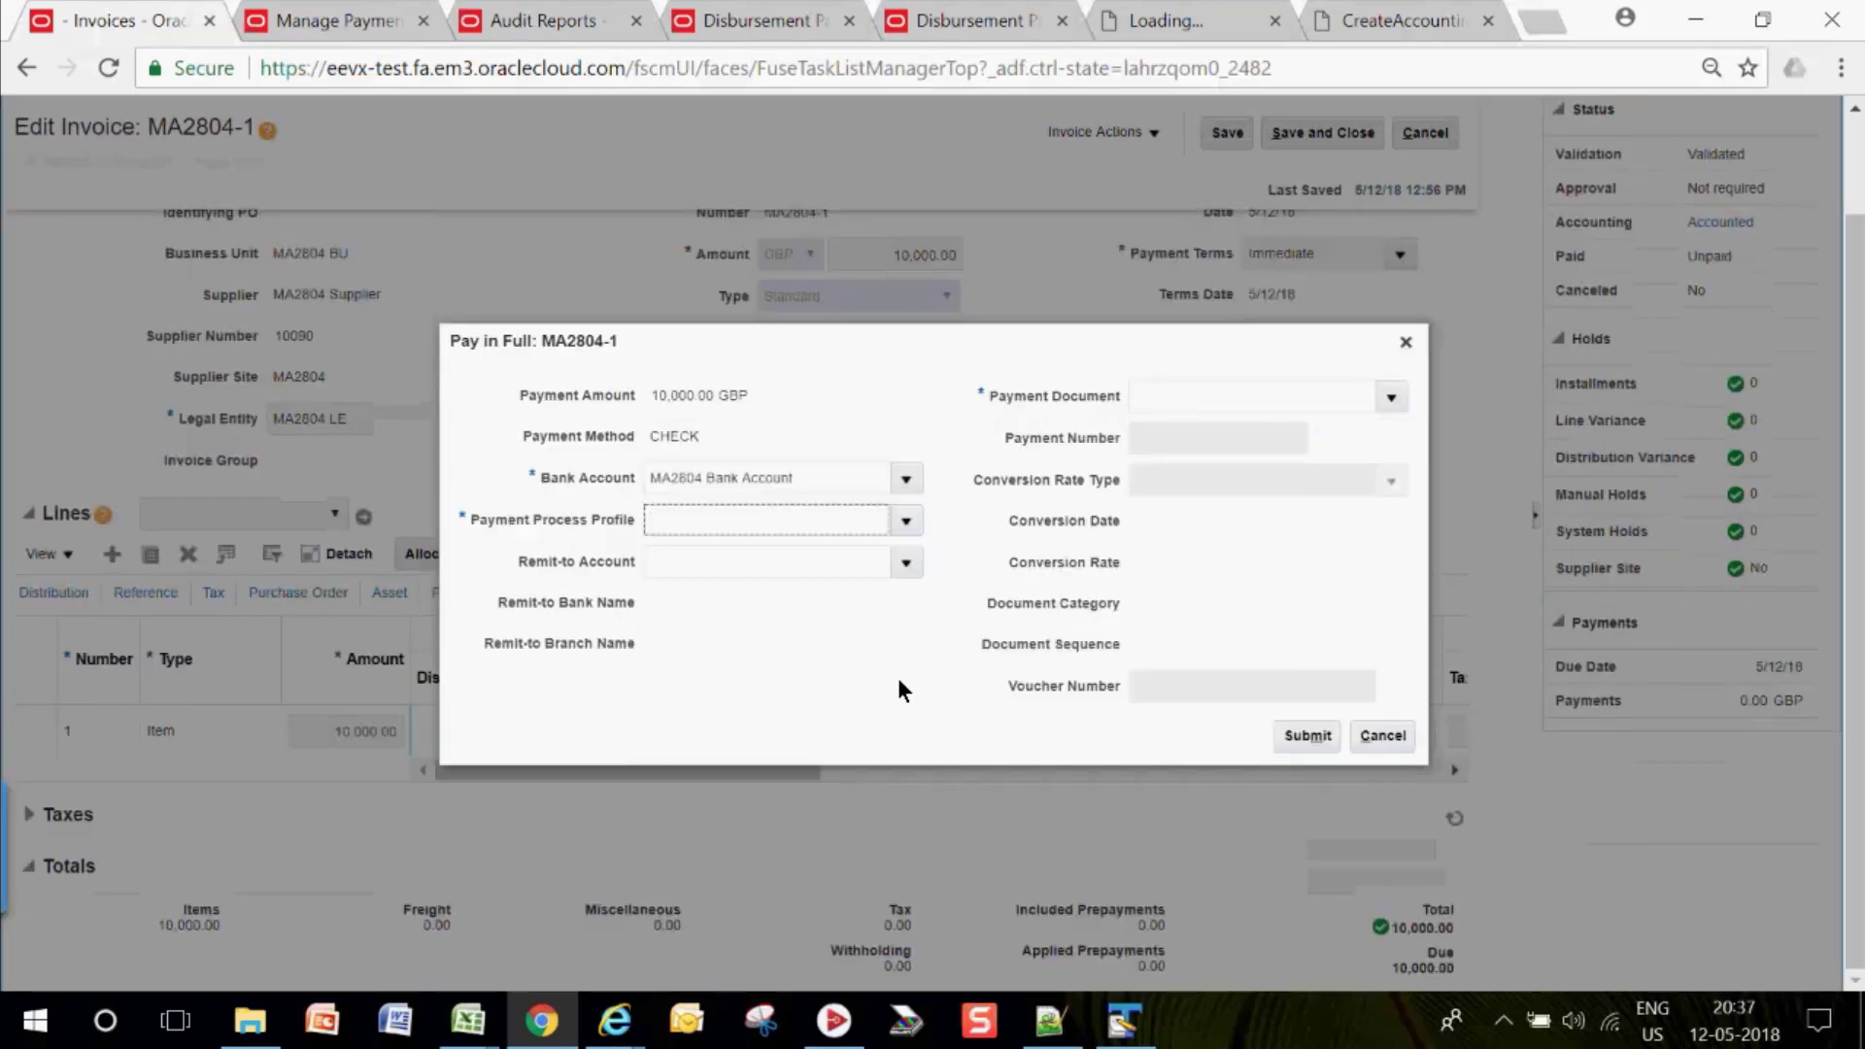
Search for a payment document, find none, cancel, and return to the MA2804 PPP profile.
{"action": "left_click", "coordinate": [1367, 384]}
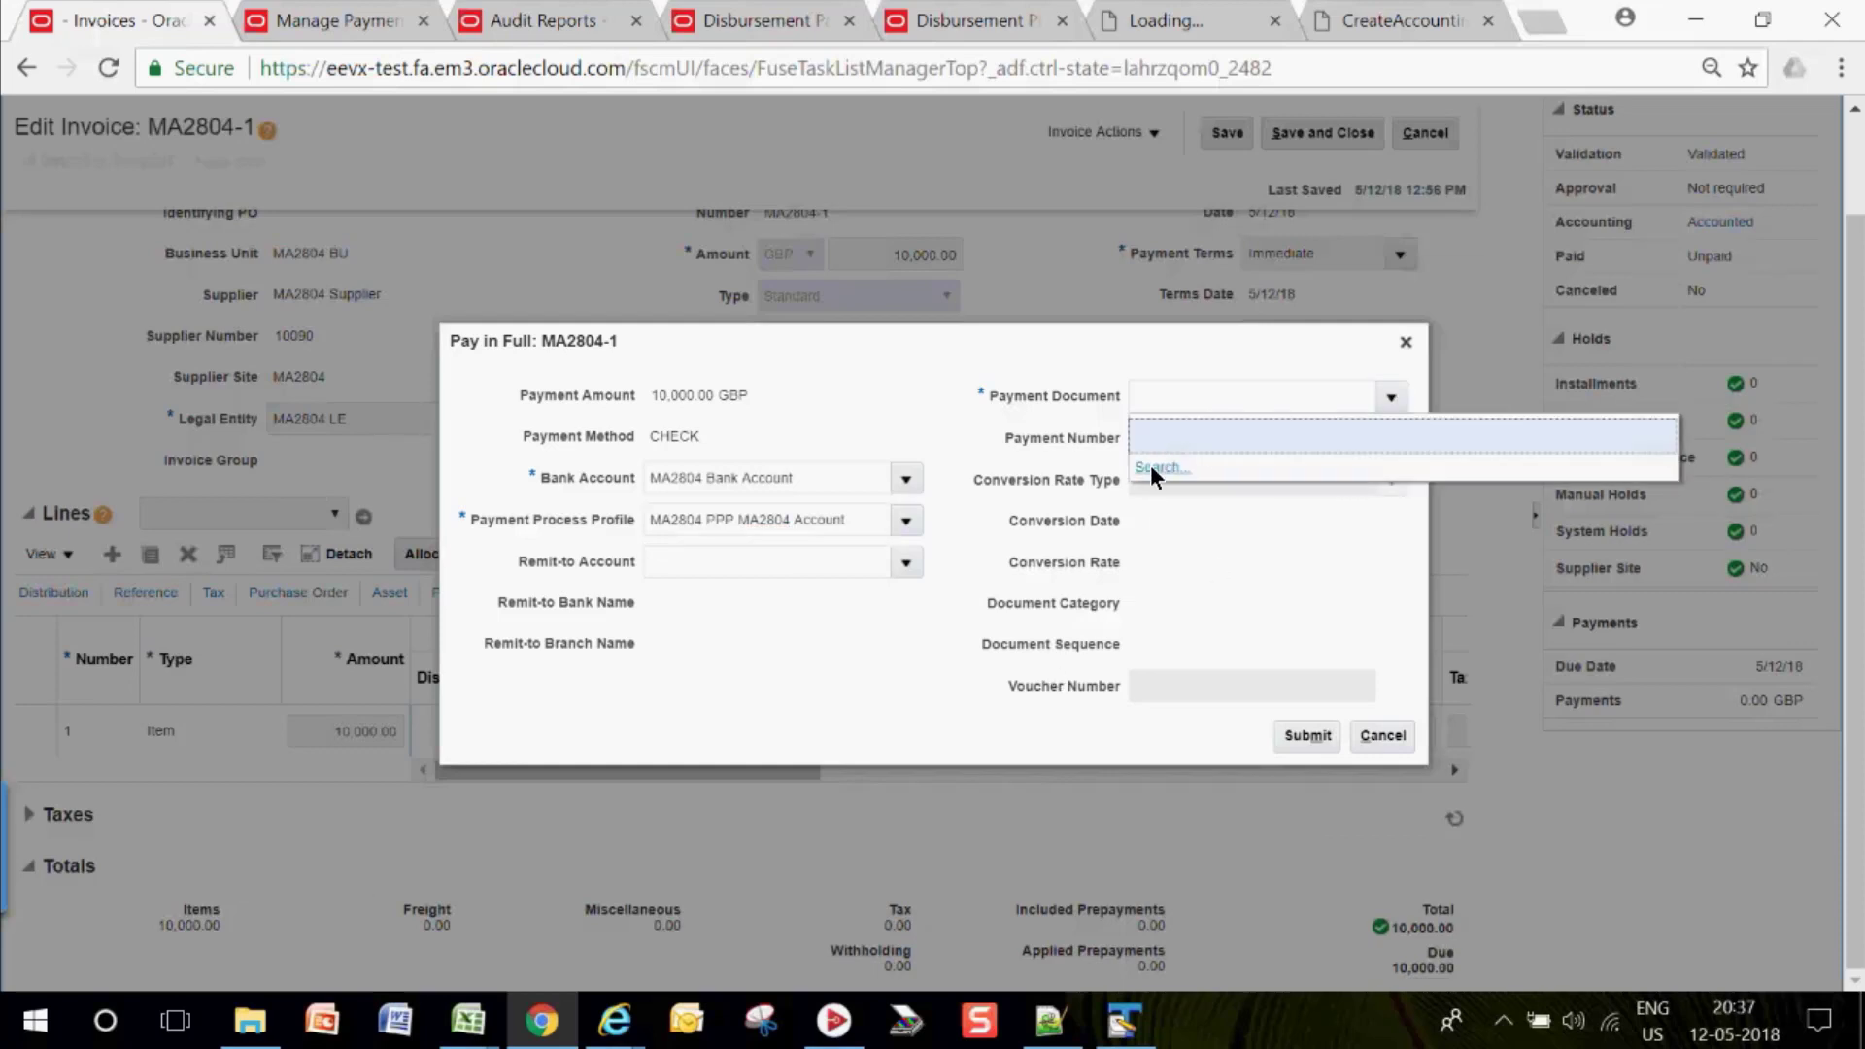
{"action": "left_click", "coordinate": [1158, 467]}
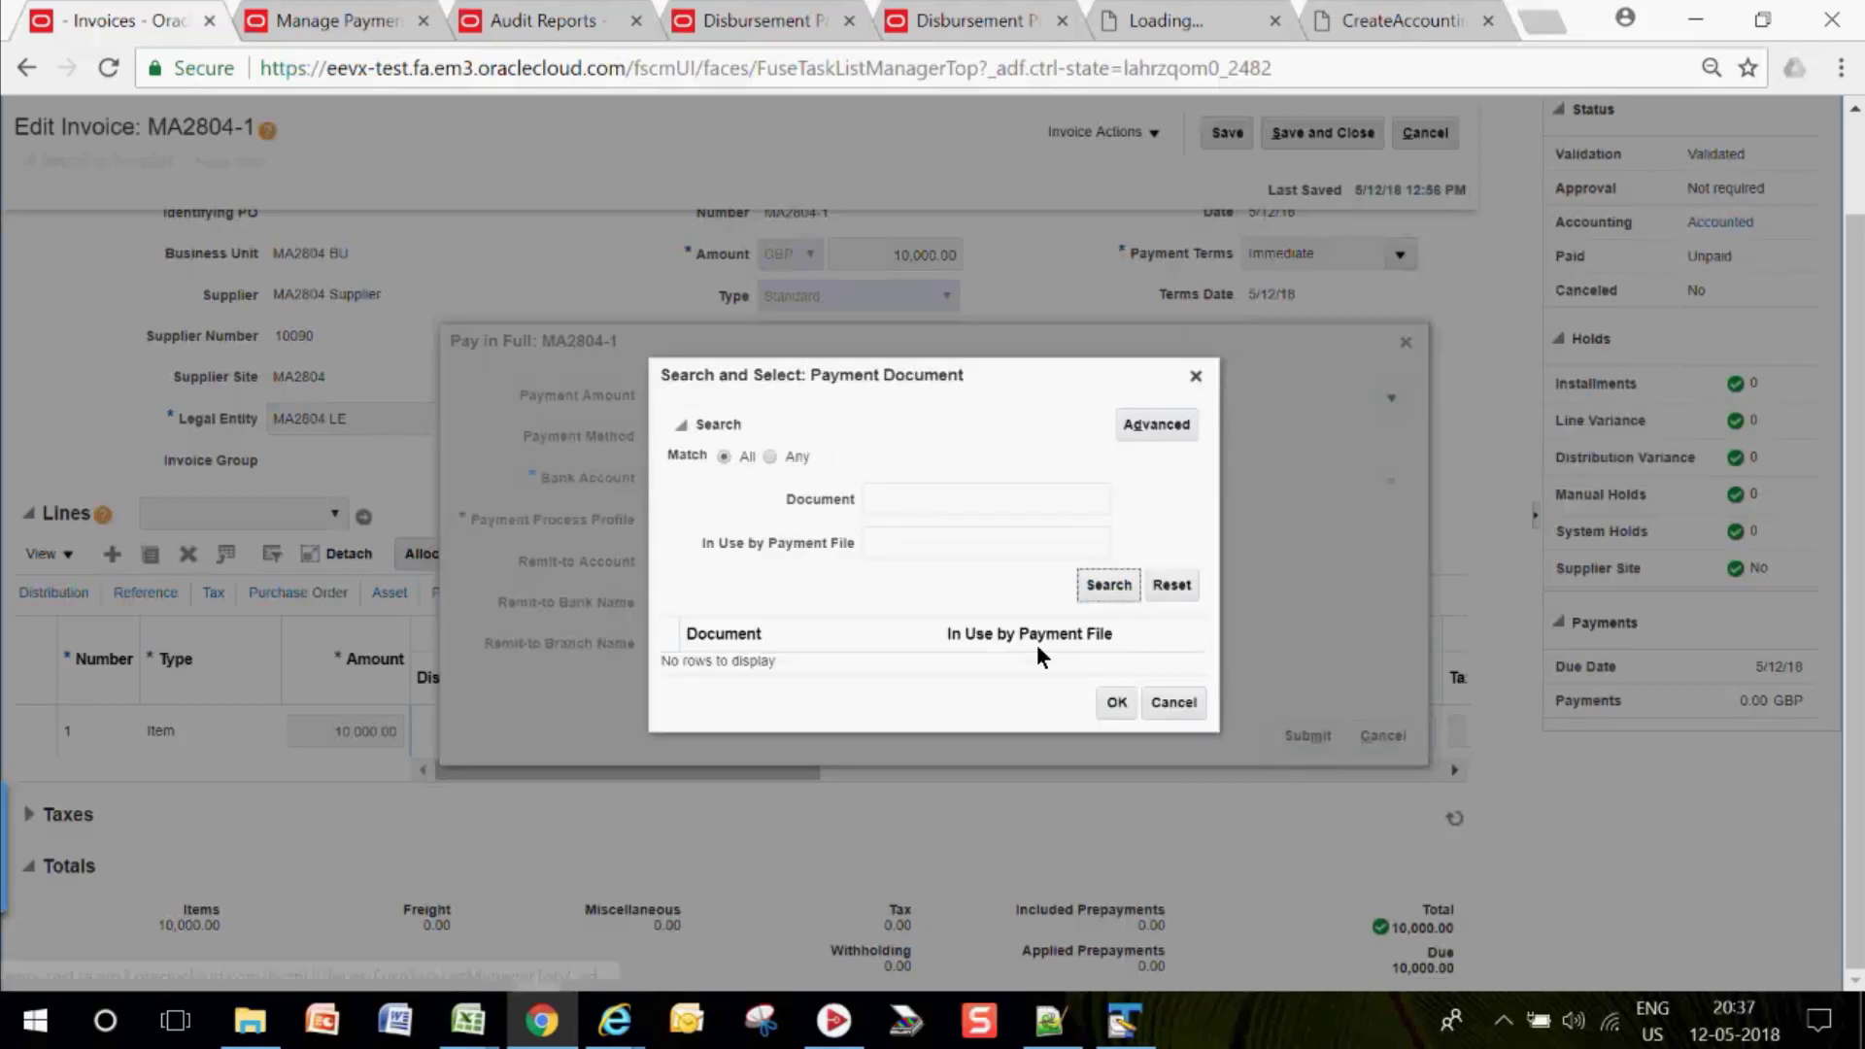
{"action": "left_click", "coordinate": [1173, 702]}
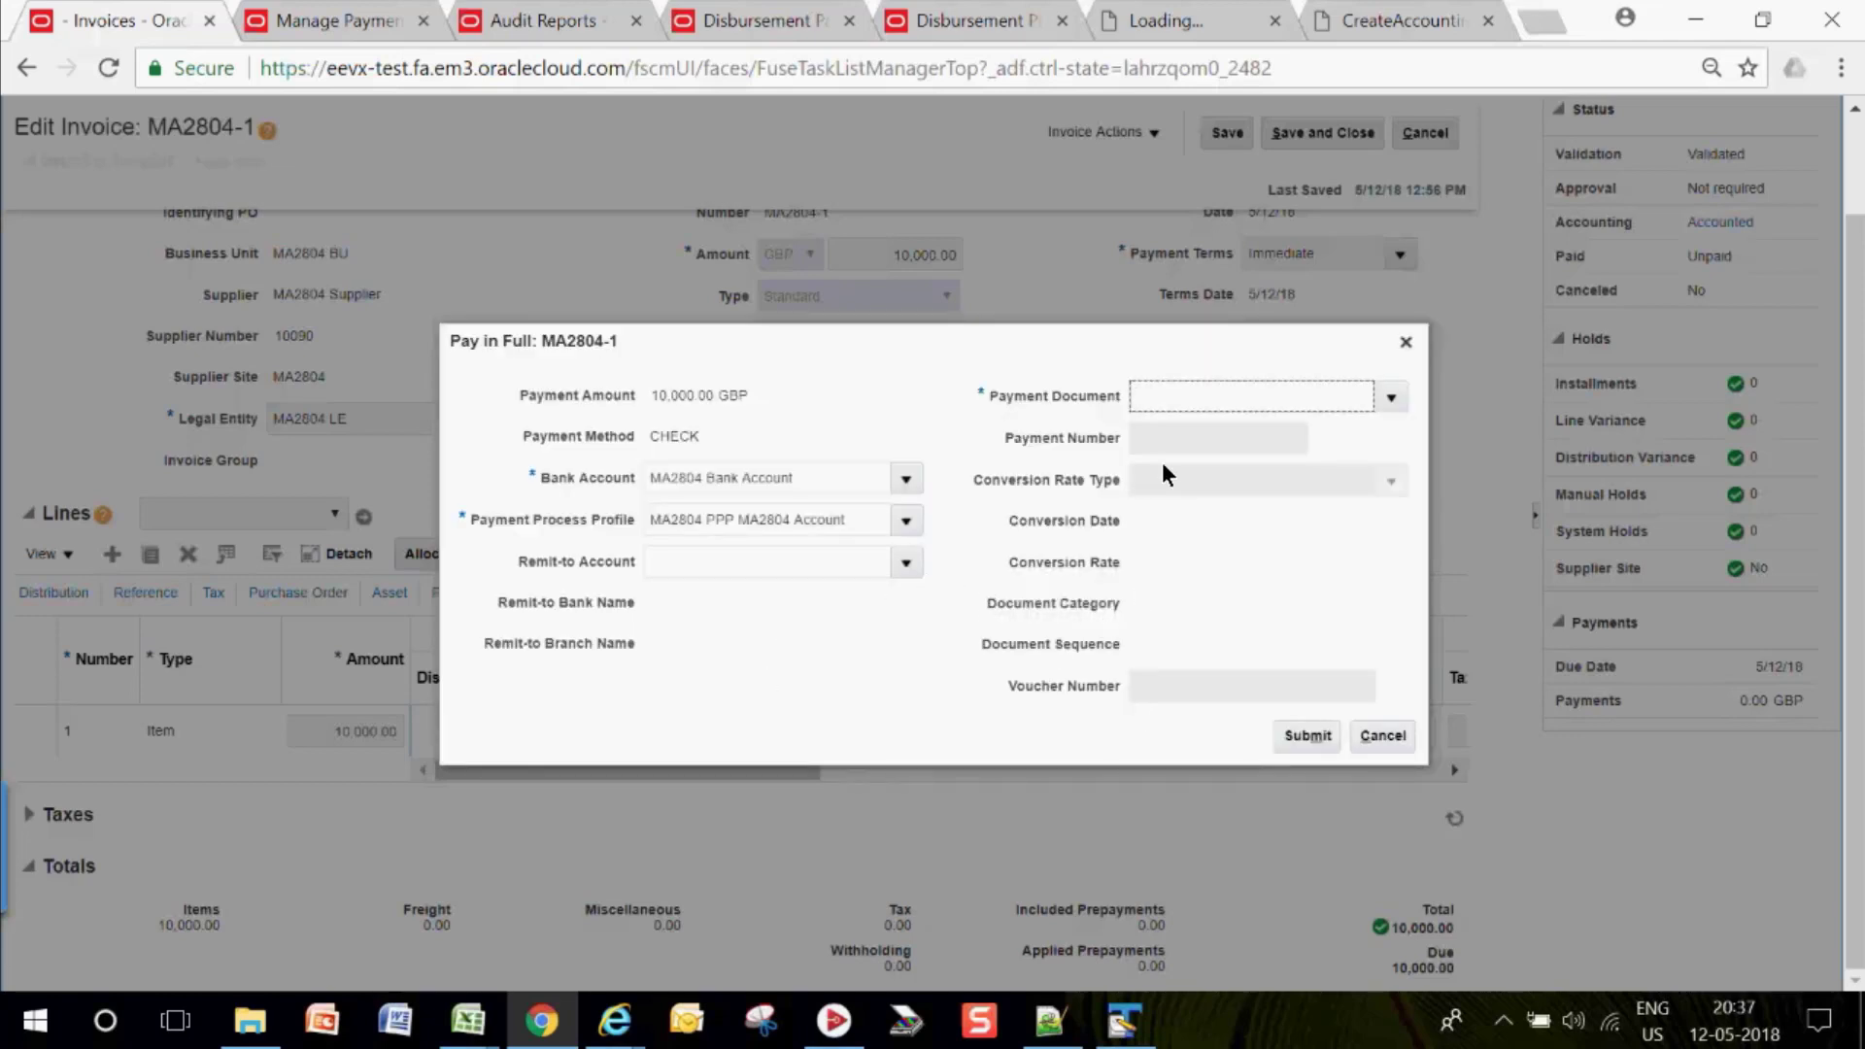
{"action": "left_click", "coordinate": [309, 31]}
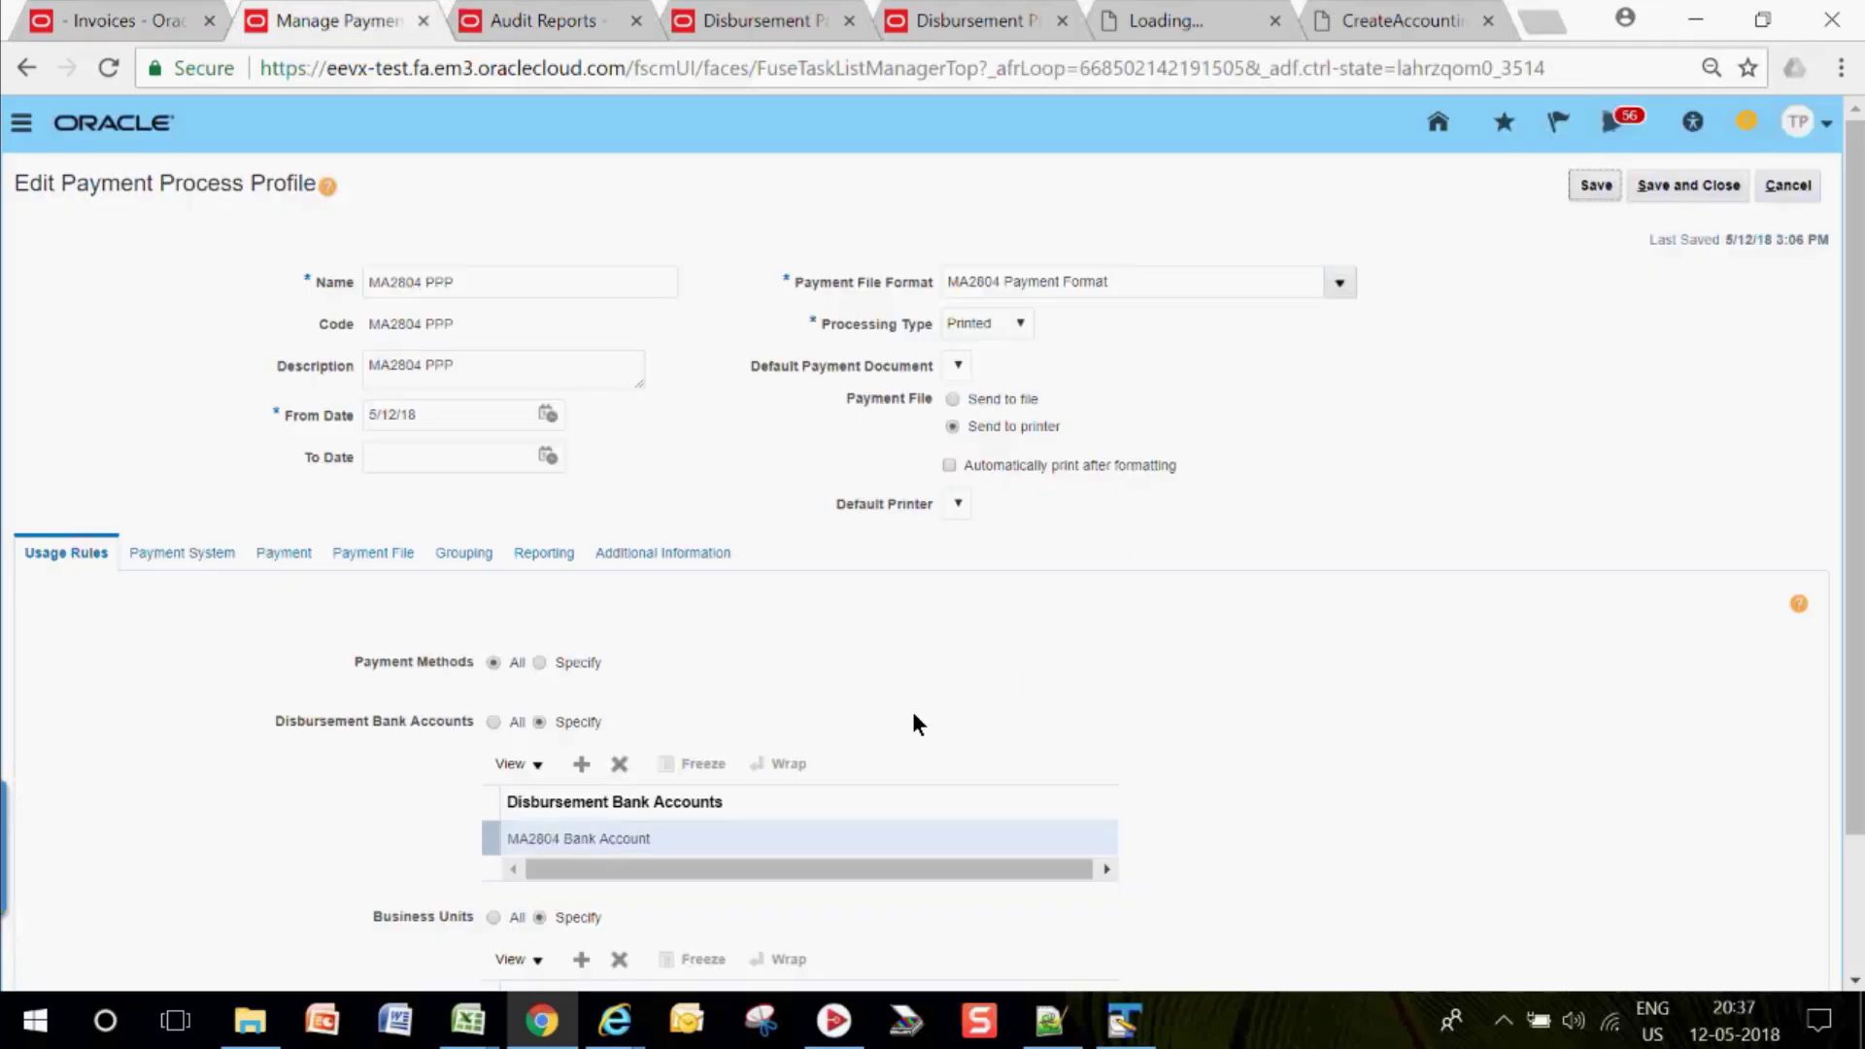
Save and close the MA2804 PPP payment process profile and acknowledge the confirmation.
{"action": "scroll", "coordinate": [912, 711], "scroll_direction": "down", "scroll_amount": 2}
{"action": "scroll", "coordinate": [1174, 657], "scroll_direction": "up", "scroll_amount": 2}
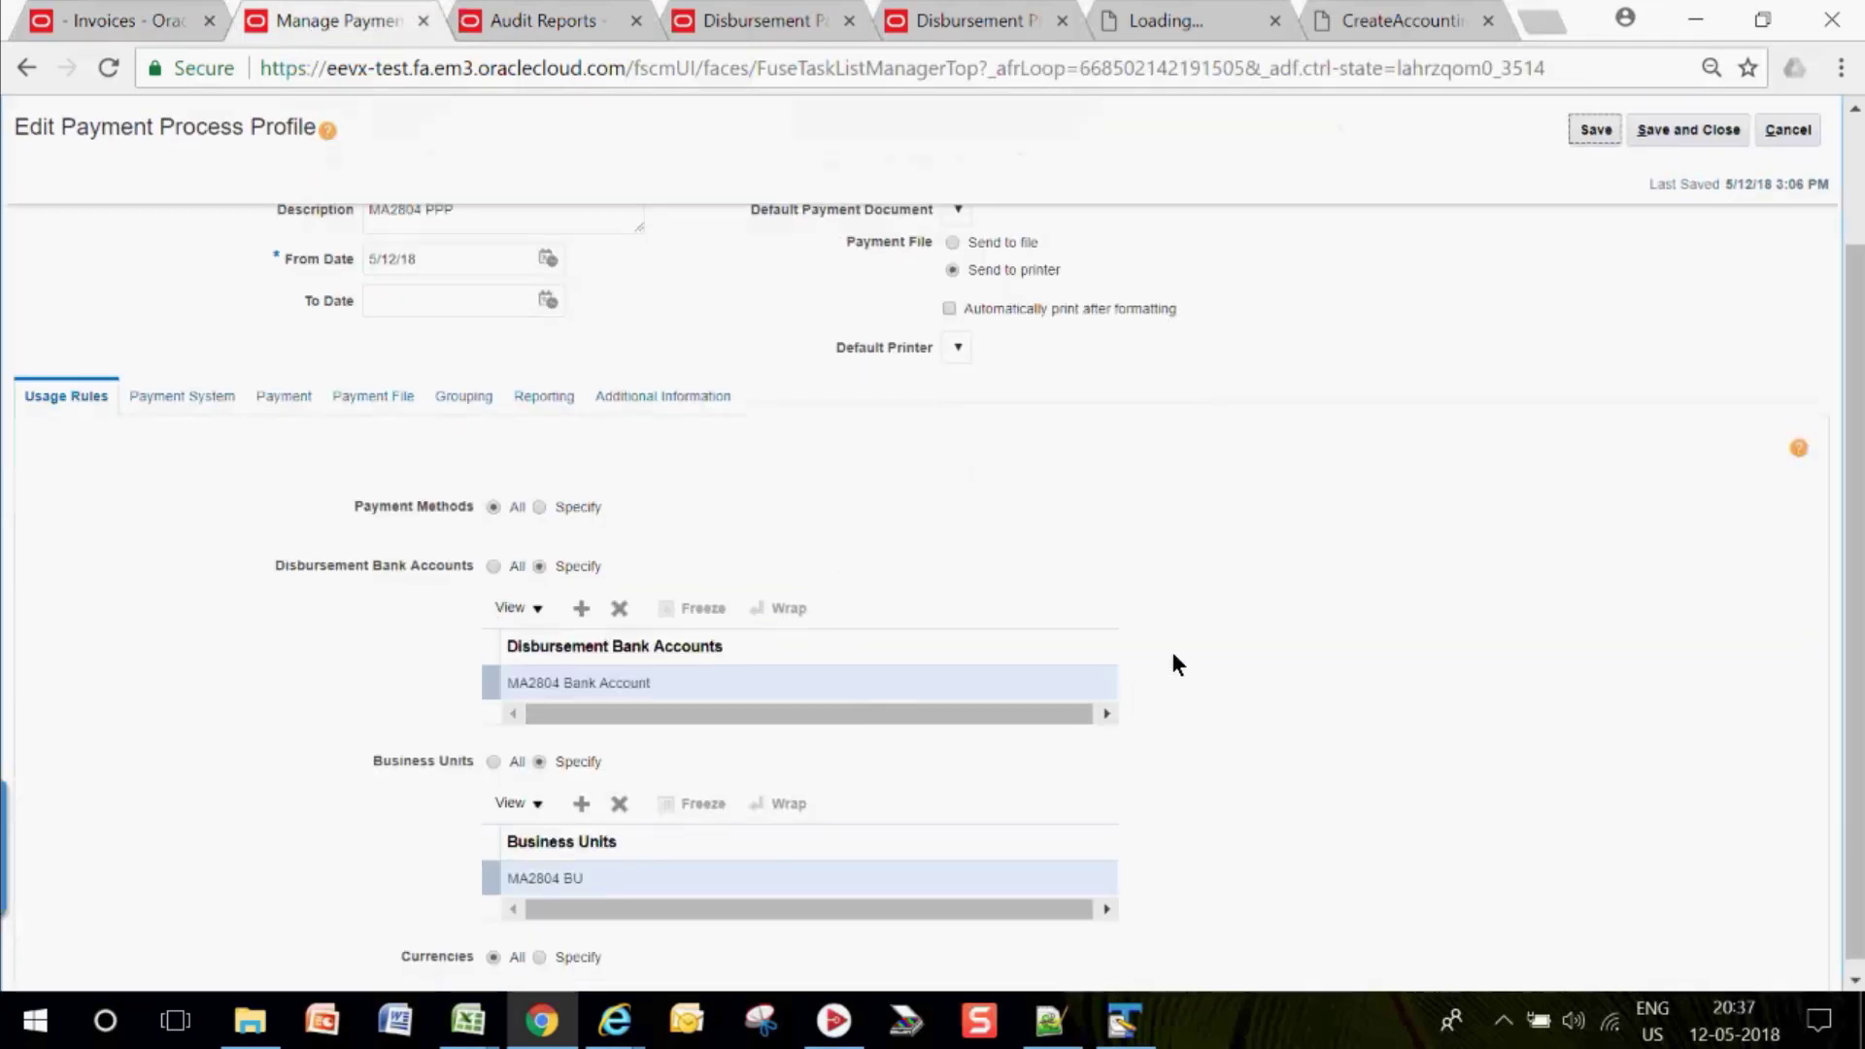
{"action": "left_click", "coordinate": [1708, 195]}
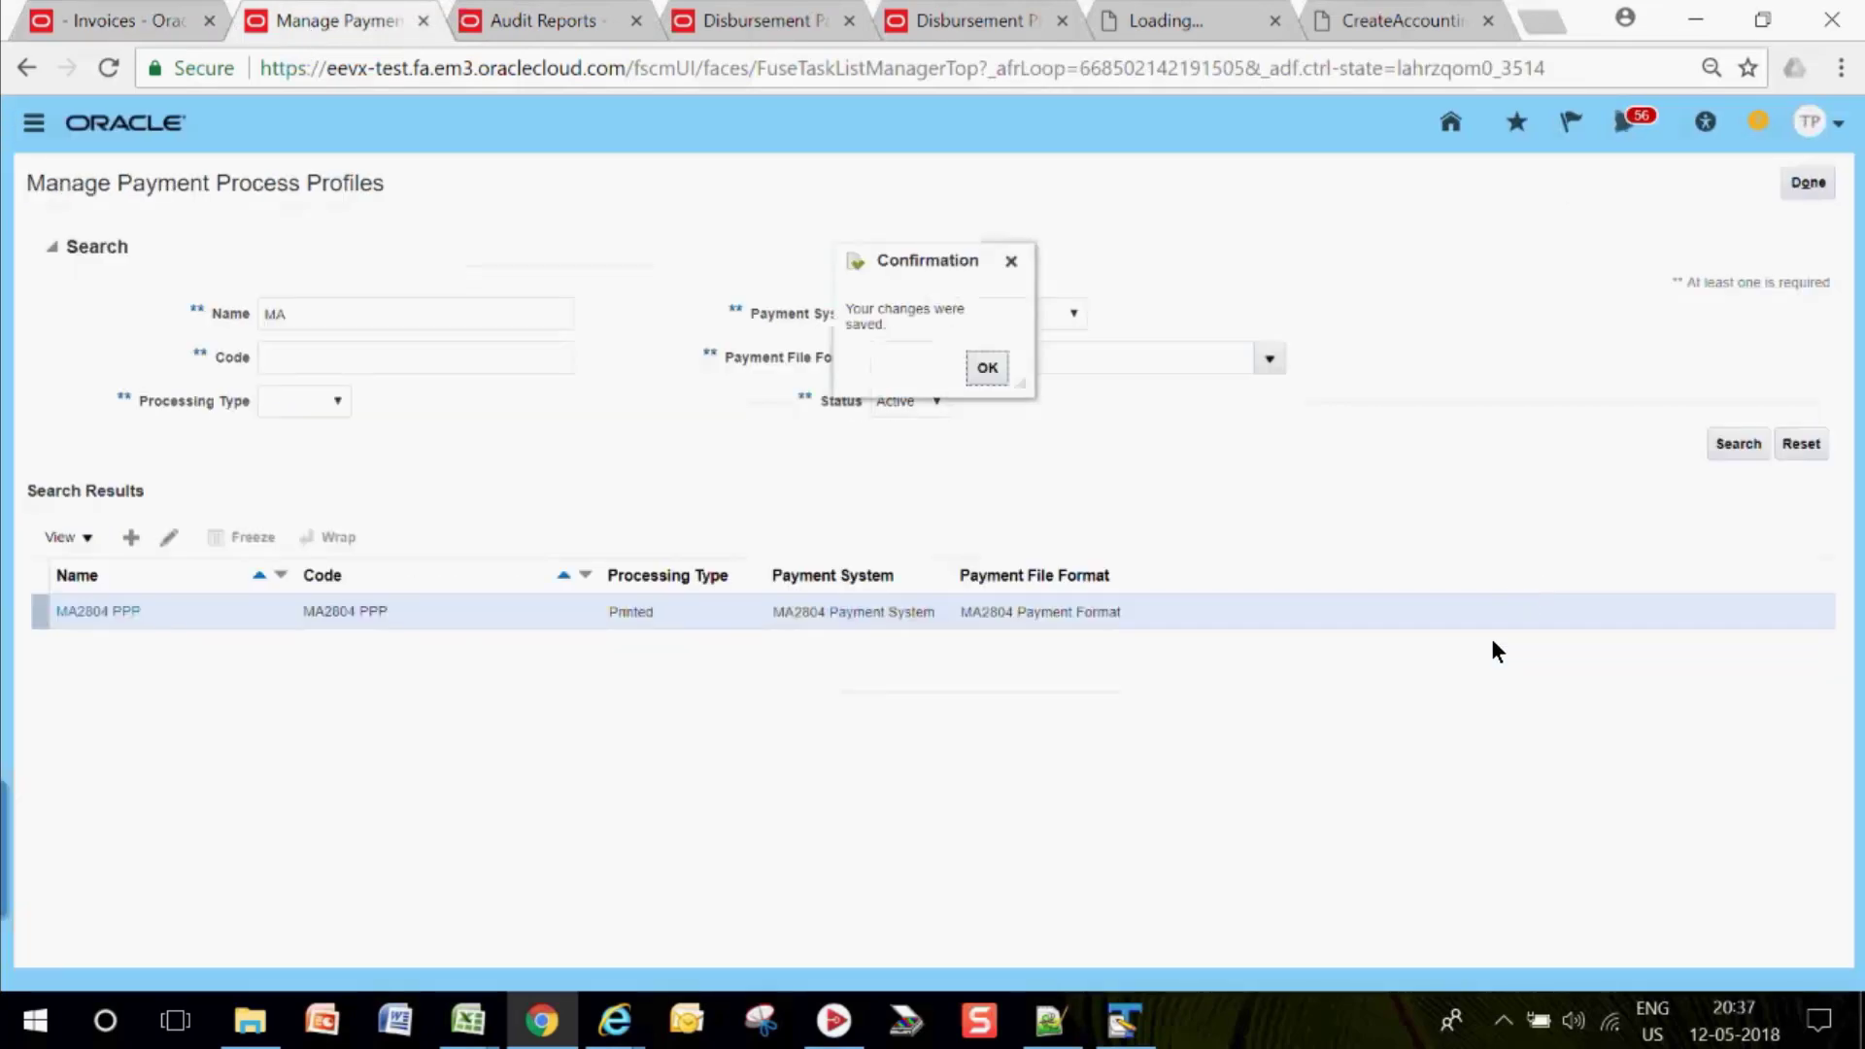
{"action": "left_click", "coordinate": [1014, 379]}
Return to the implementation project tasks and open Manage Payment Systems.
{"action": "left_click", "coordinate": [1809, 182]}
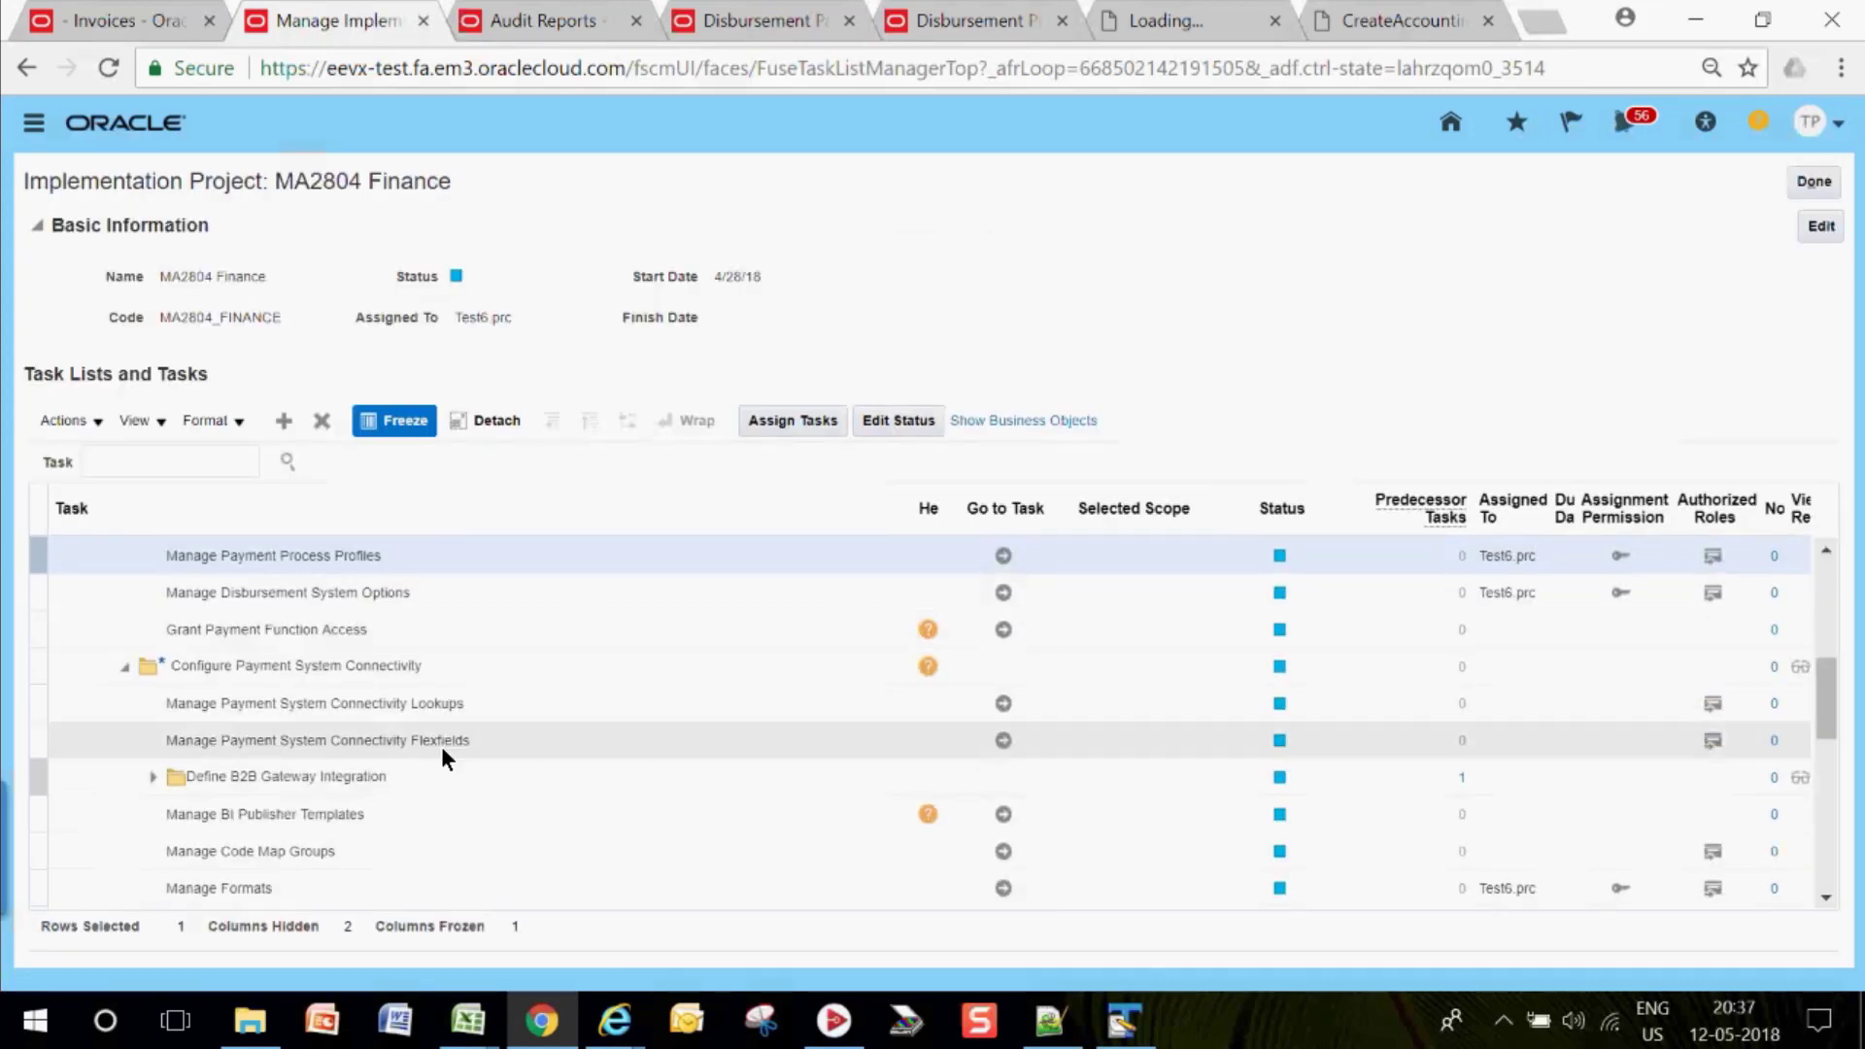
{"action": "scroll", "coordinate": [446, 738], "scroll_direction": "down", "scroll_amount": 5}
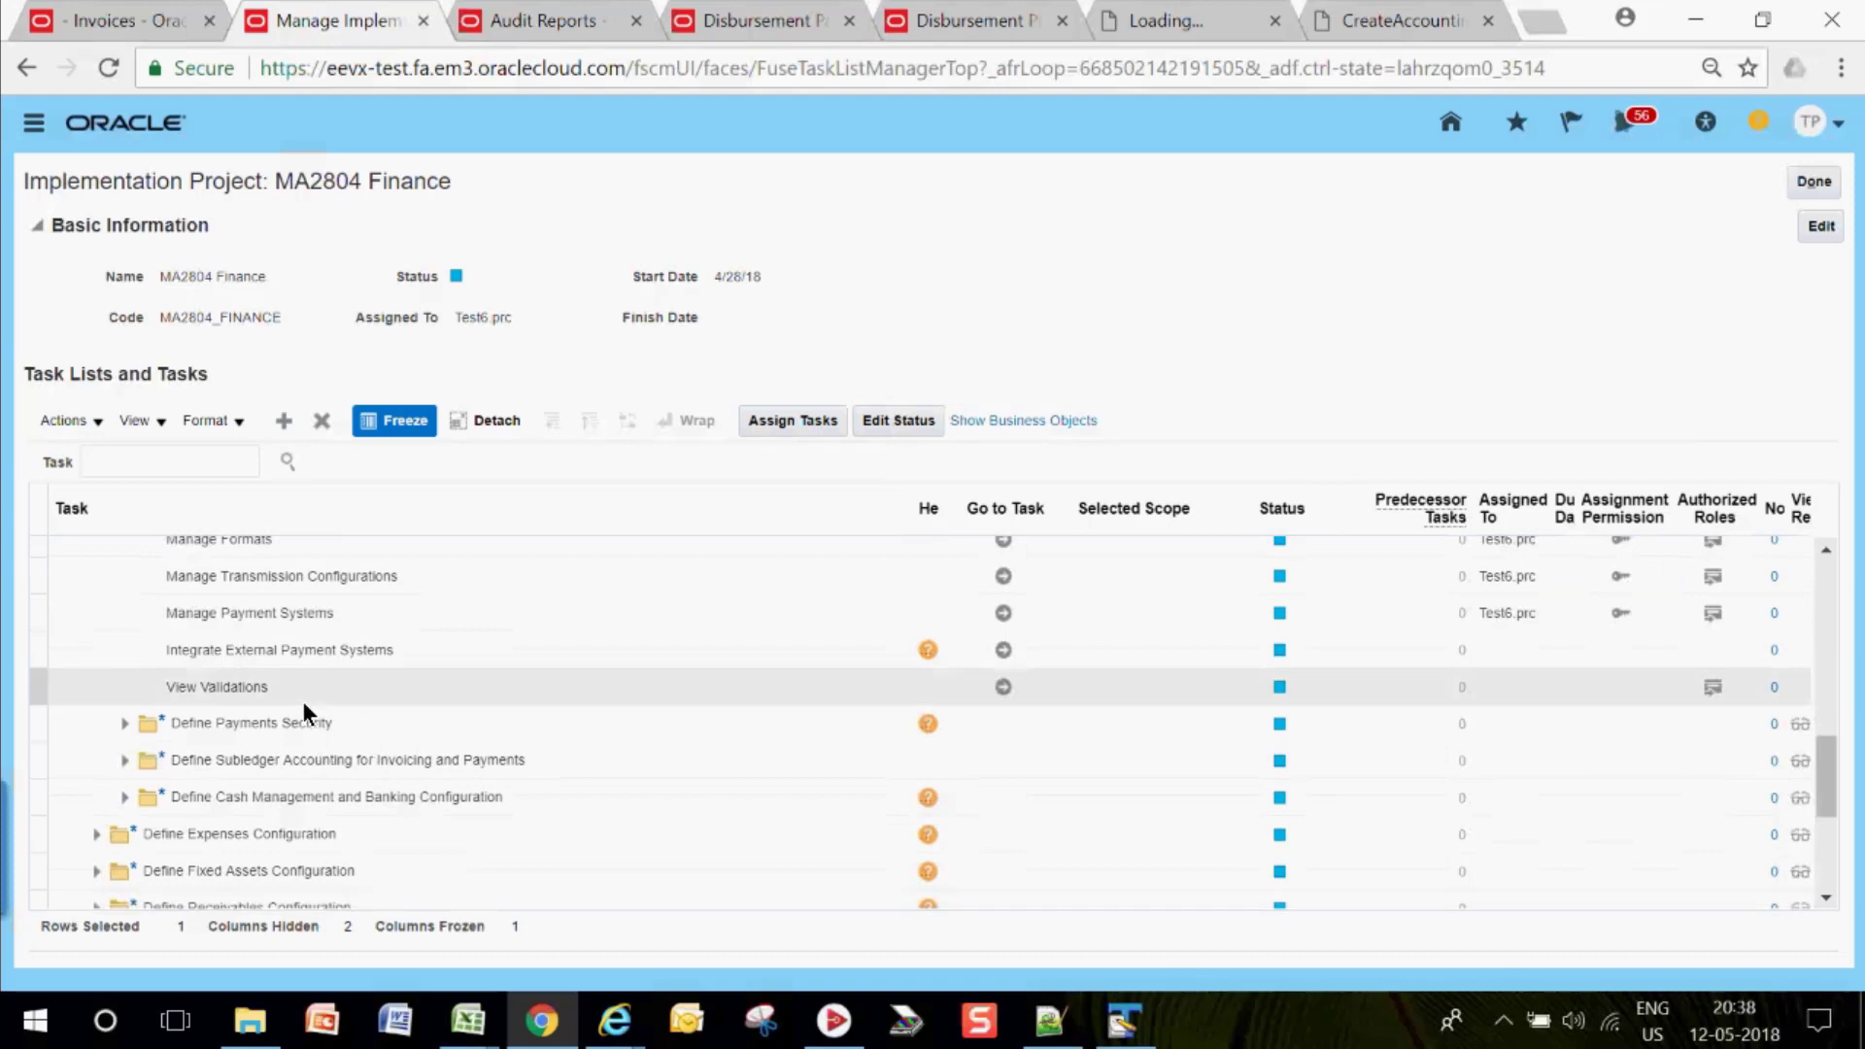
{"action": "left_click", "coordinate": [1004, 612]}
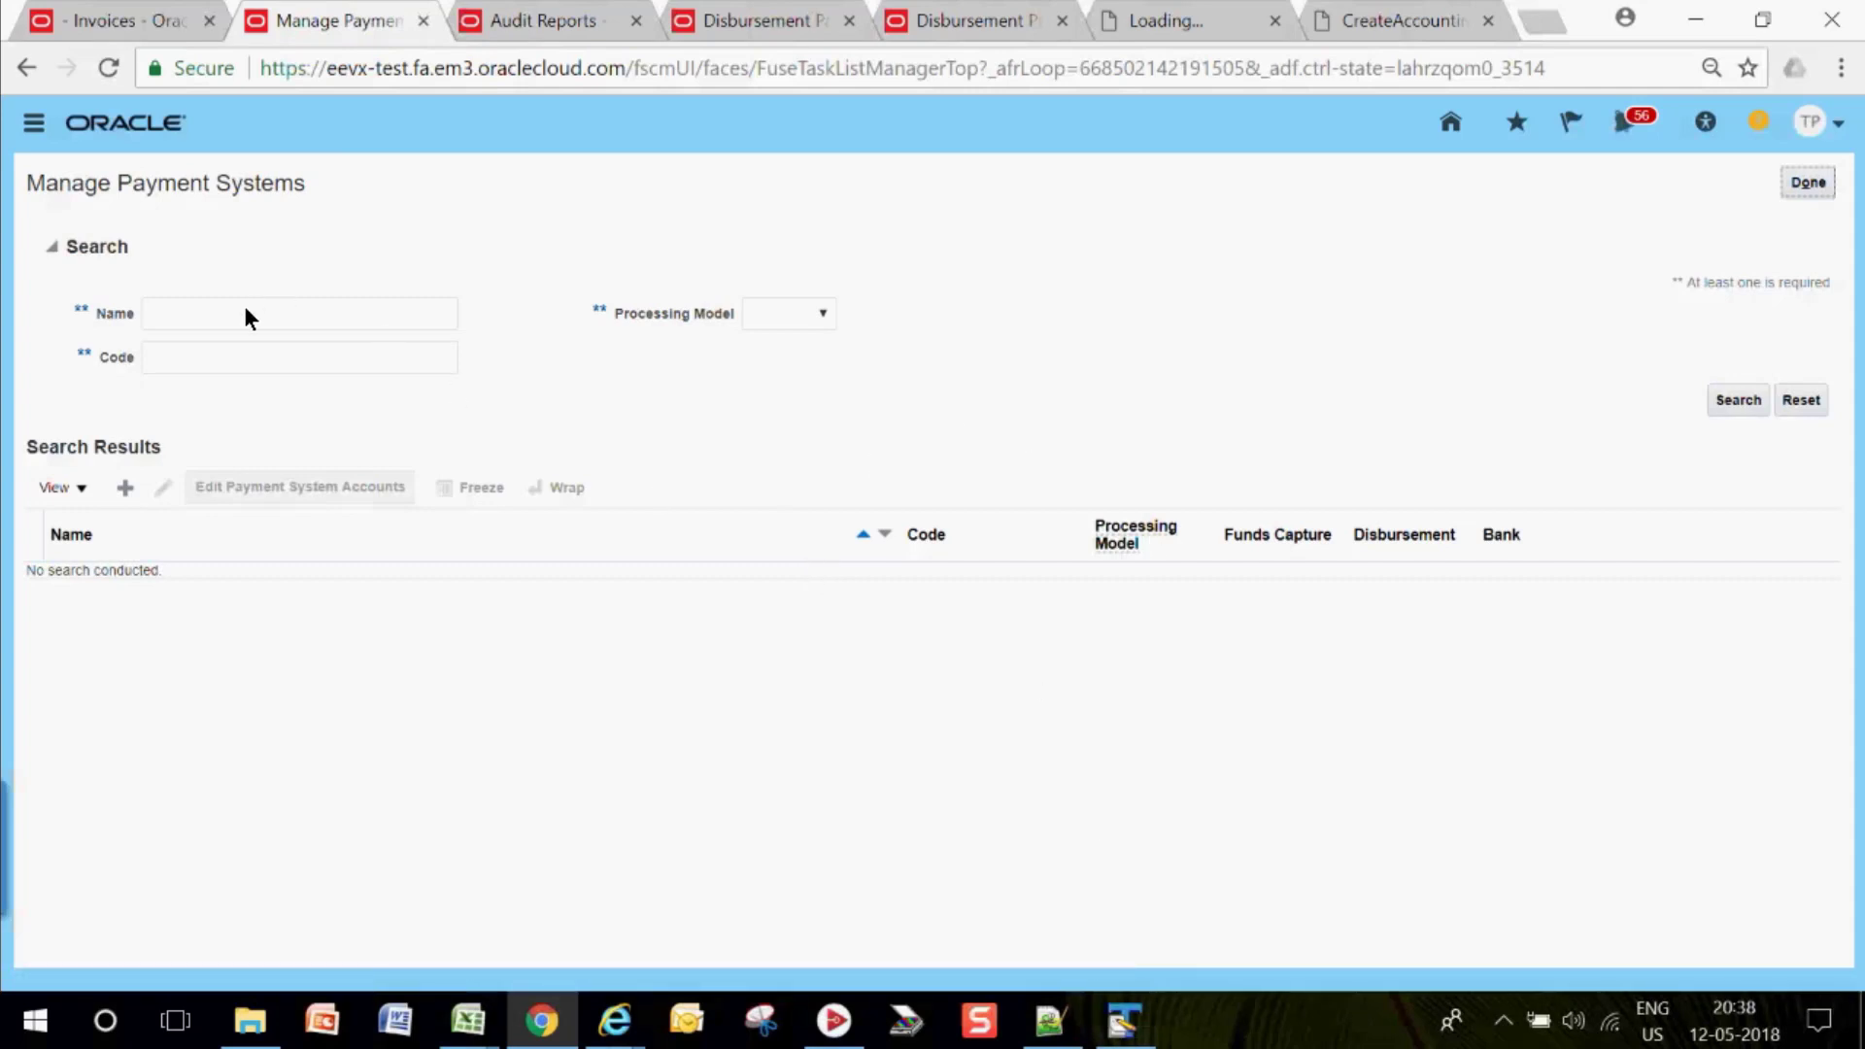
Search payment systems for 'MA', add a blank Formats row to MA2804 Payment System, then return to invoice MA2804-1.
{"action": "left_click", "coordinate": [243, 313]}
{"action": "type", "text": "MA"}
{"action": "key", "text": "Return"}
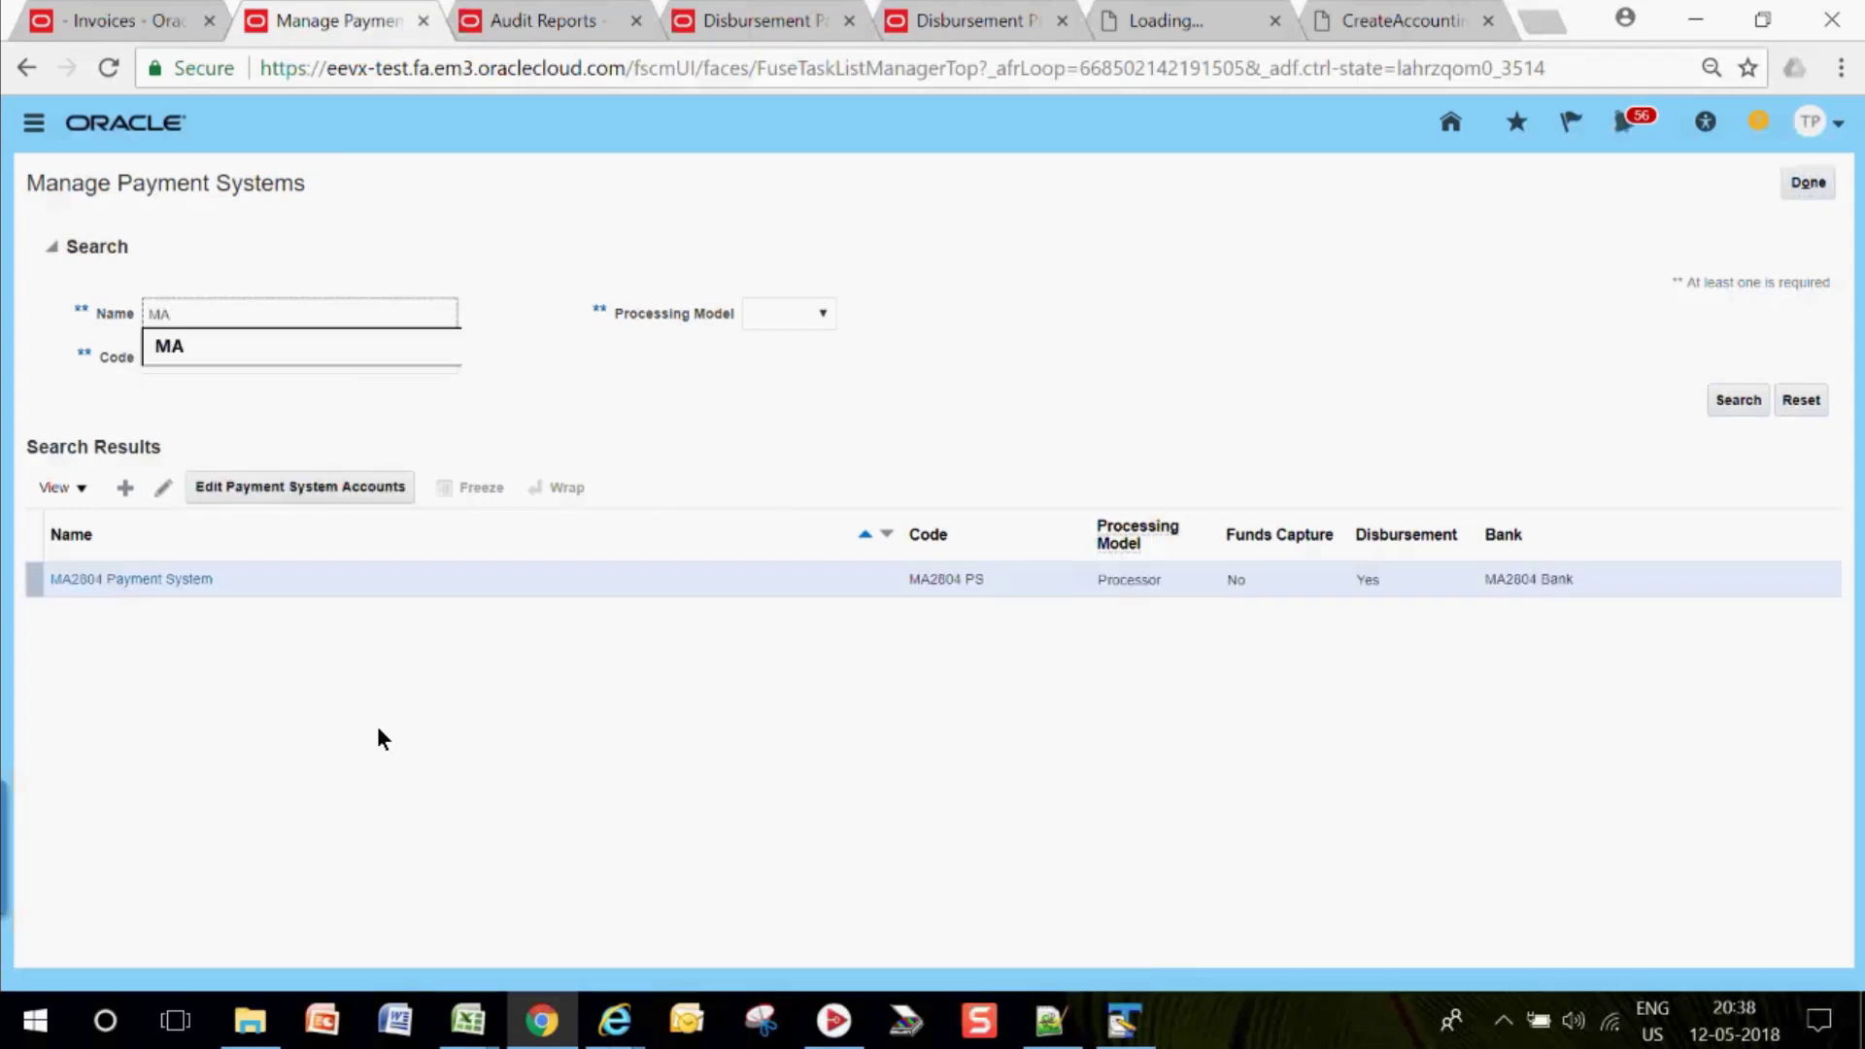
{"action": "left_click", "coordinate": [120, 579]}
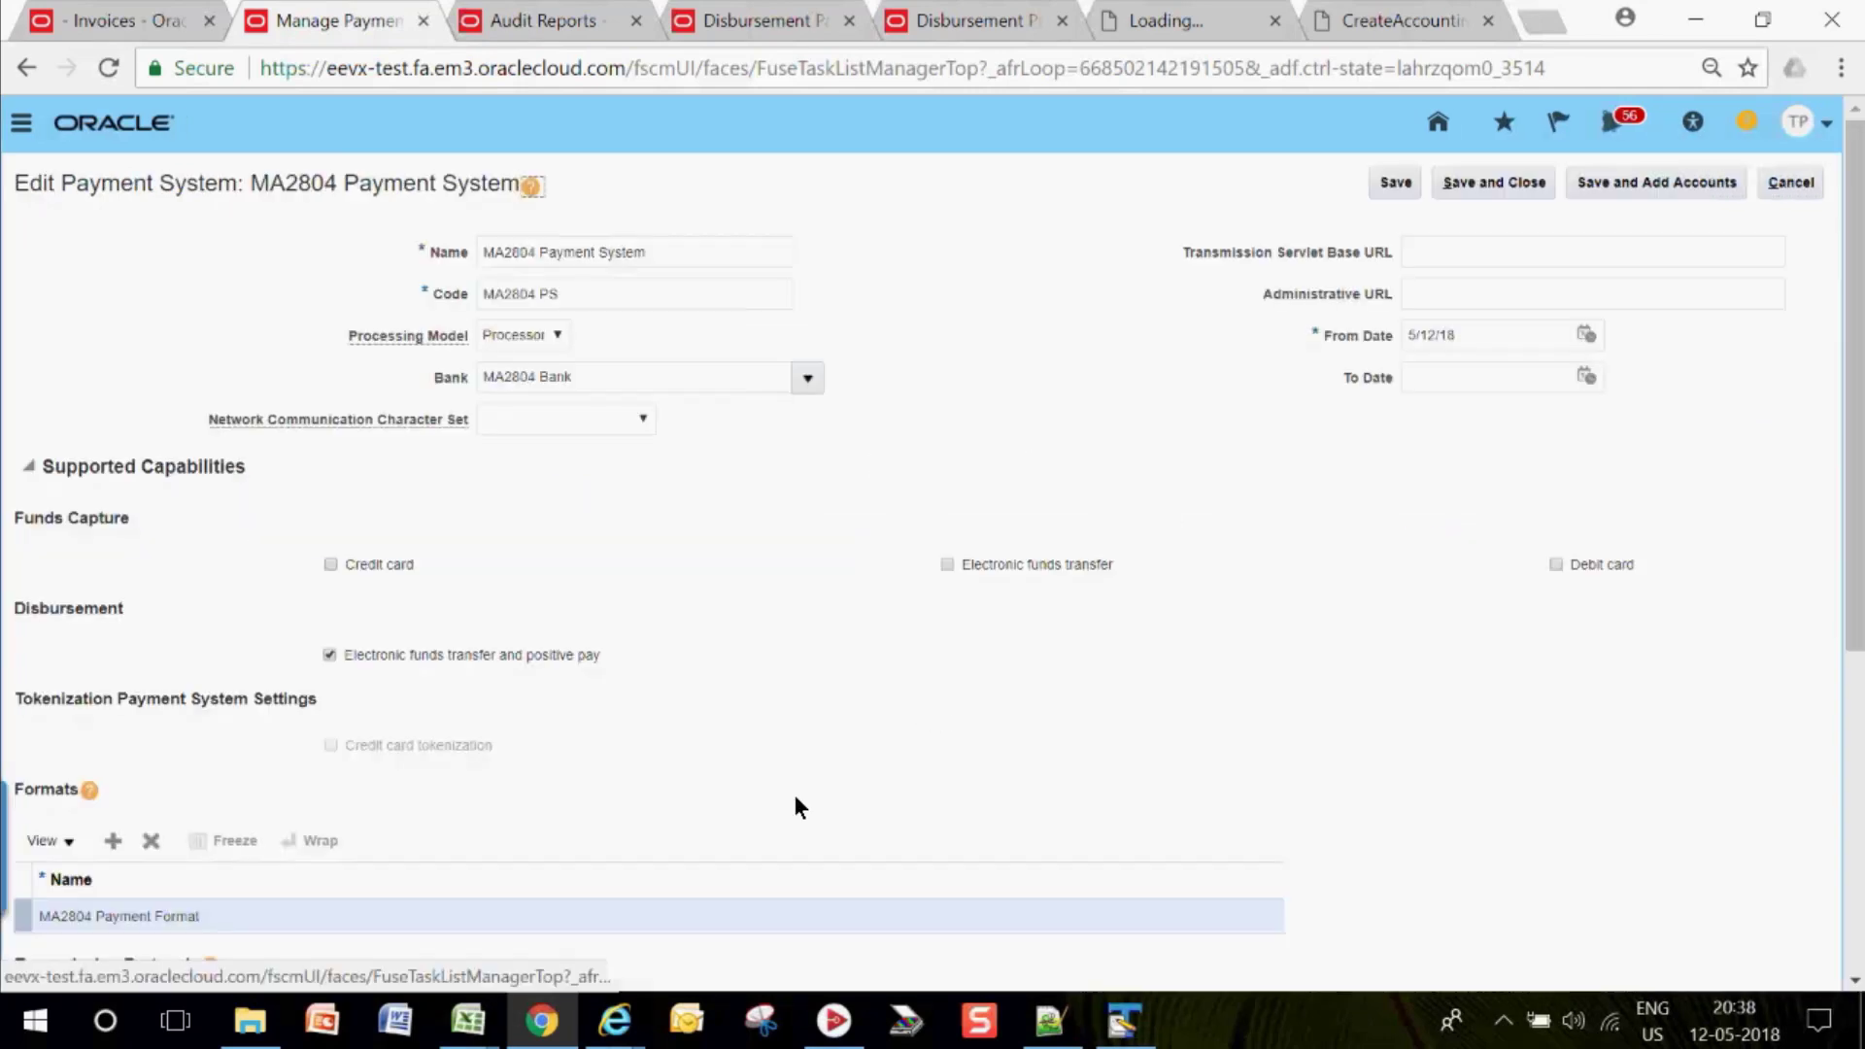
{"action": "scroll", "coordinate": [538, 690], "scroll_direction": "down", "scroll_amount": 5}
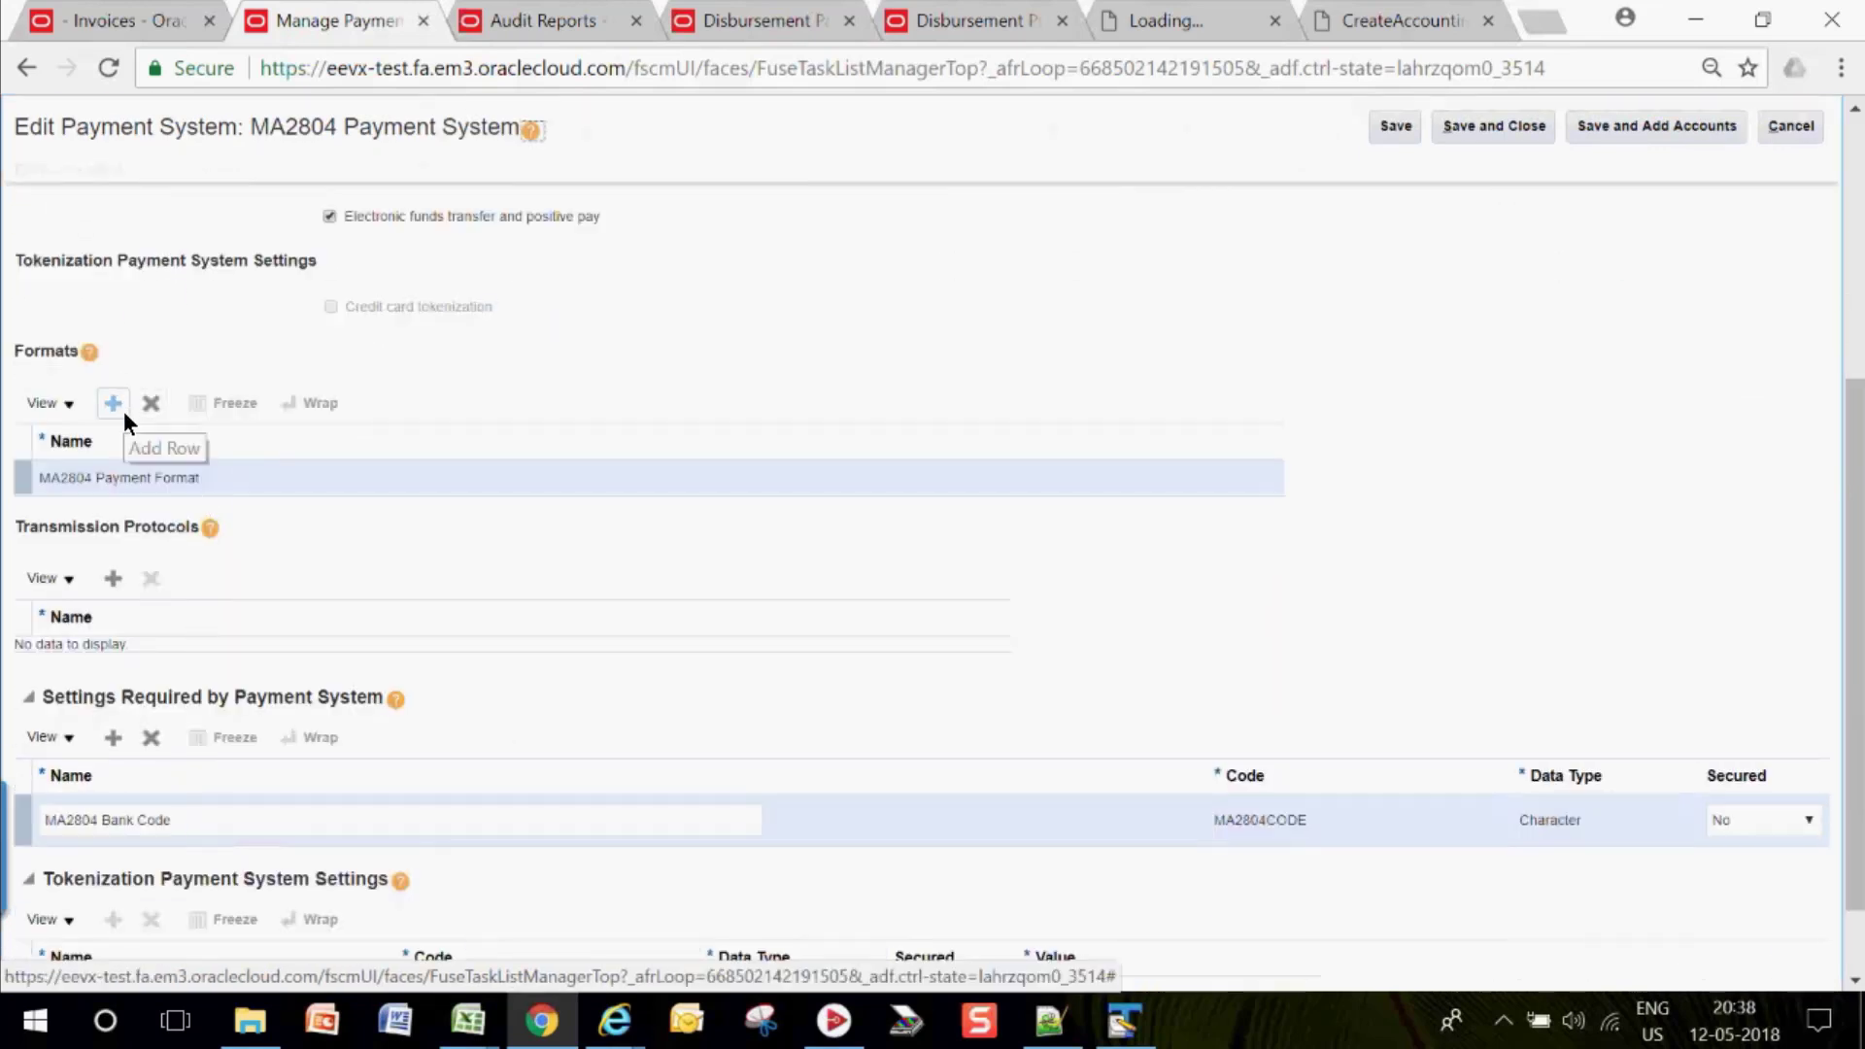
{"action": "left_click", "coordinate": [122, 414]}
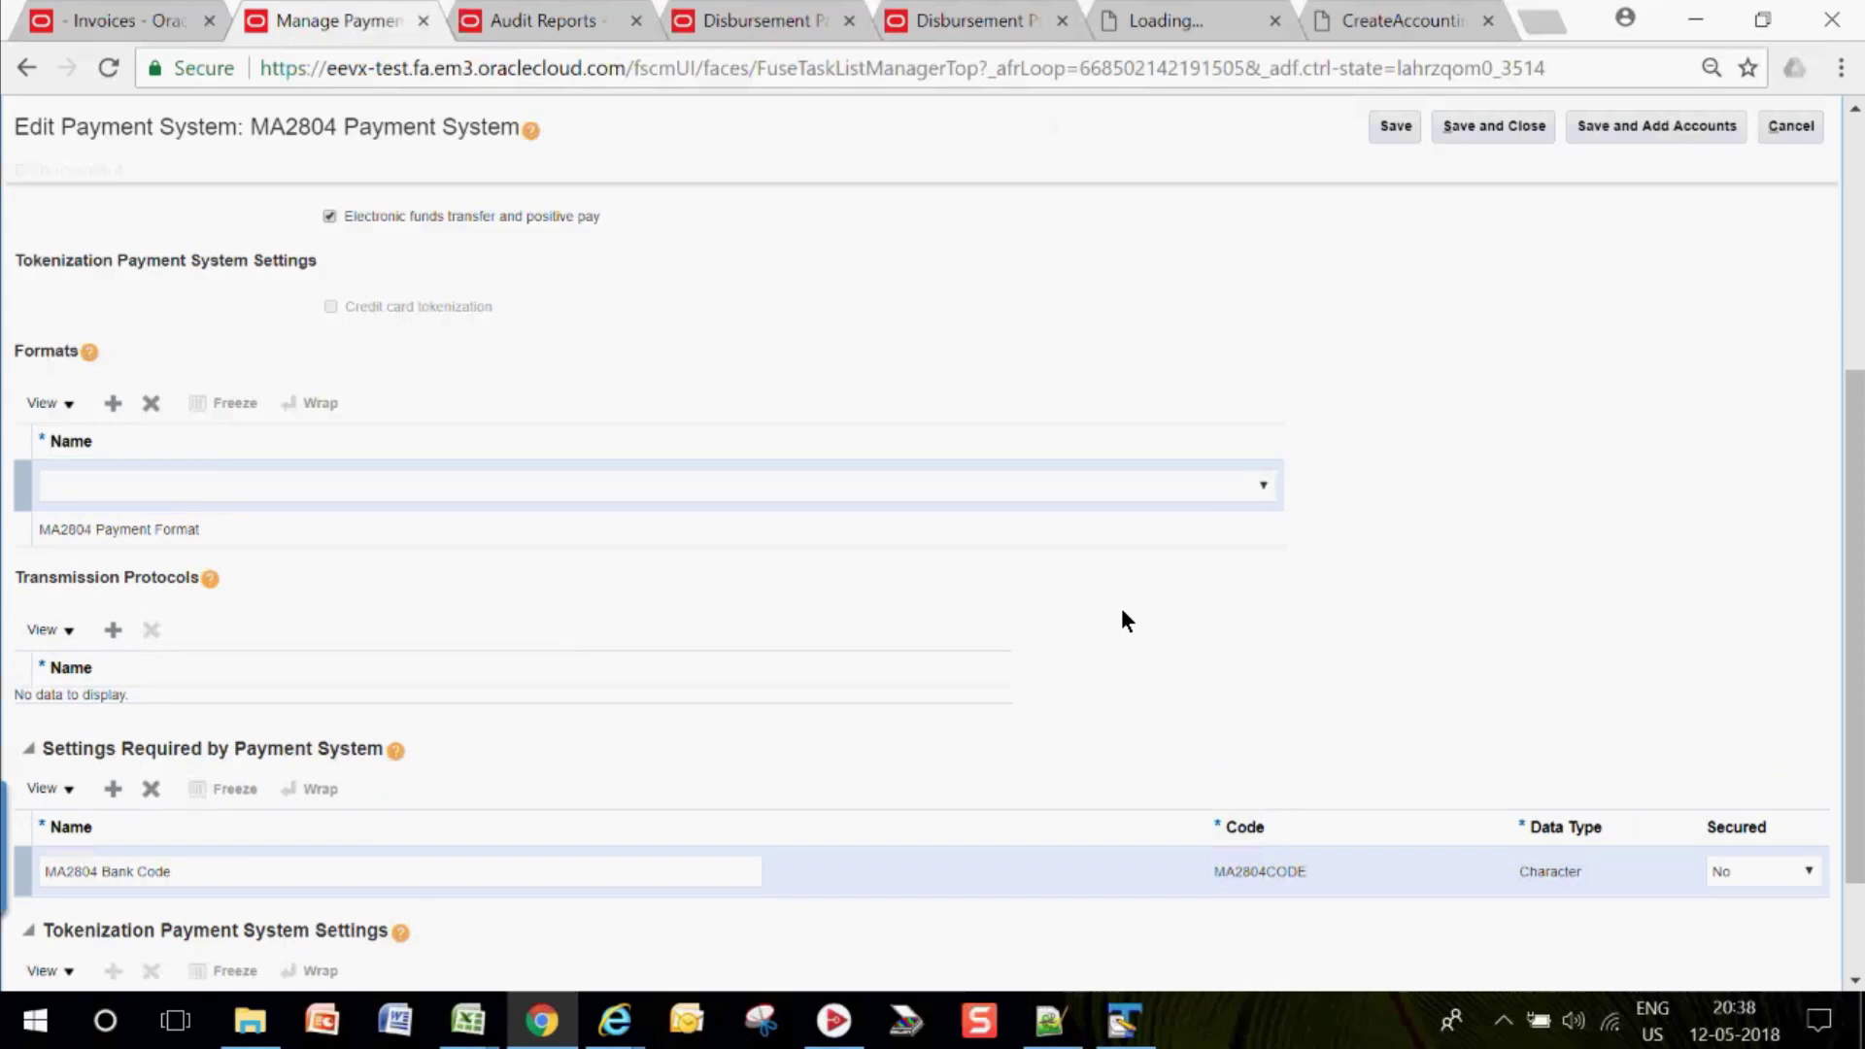
{"action": "key", "text": "ctrl+shift+Tab"}
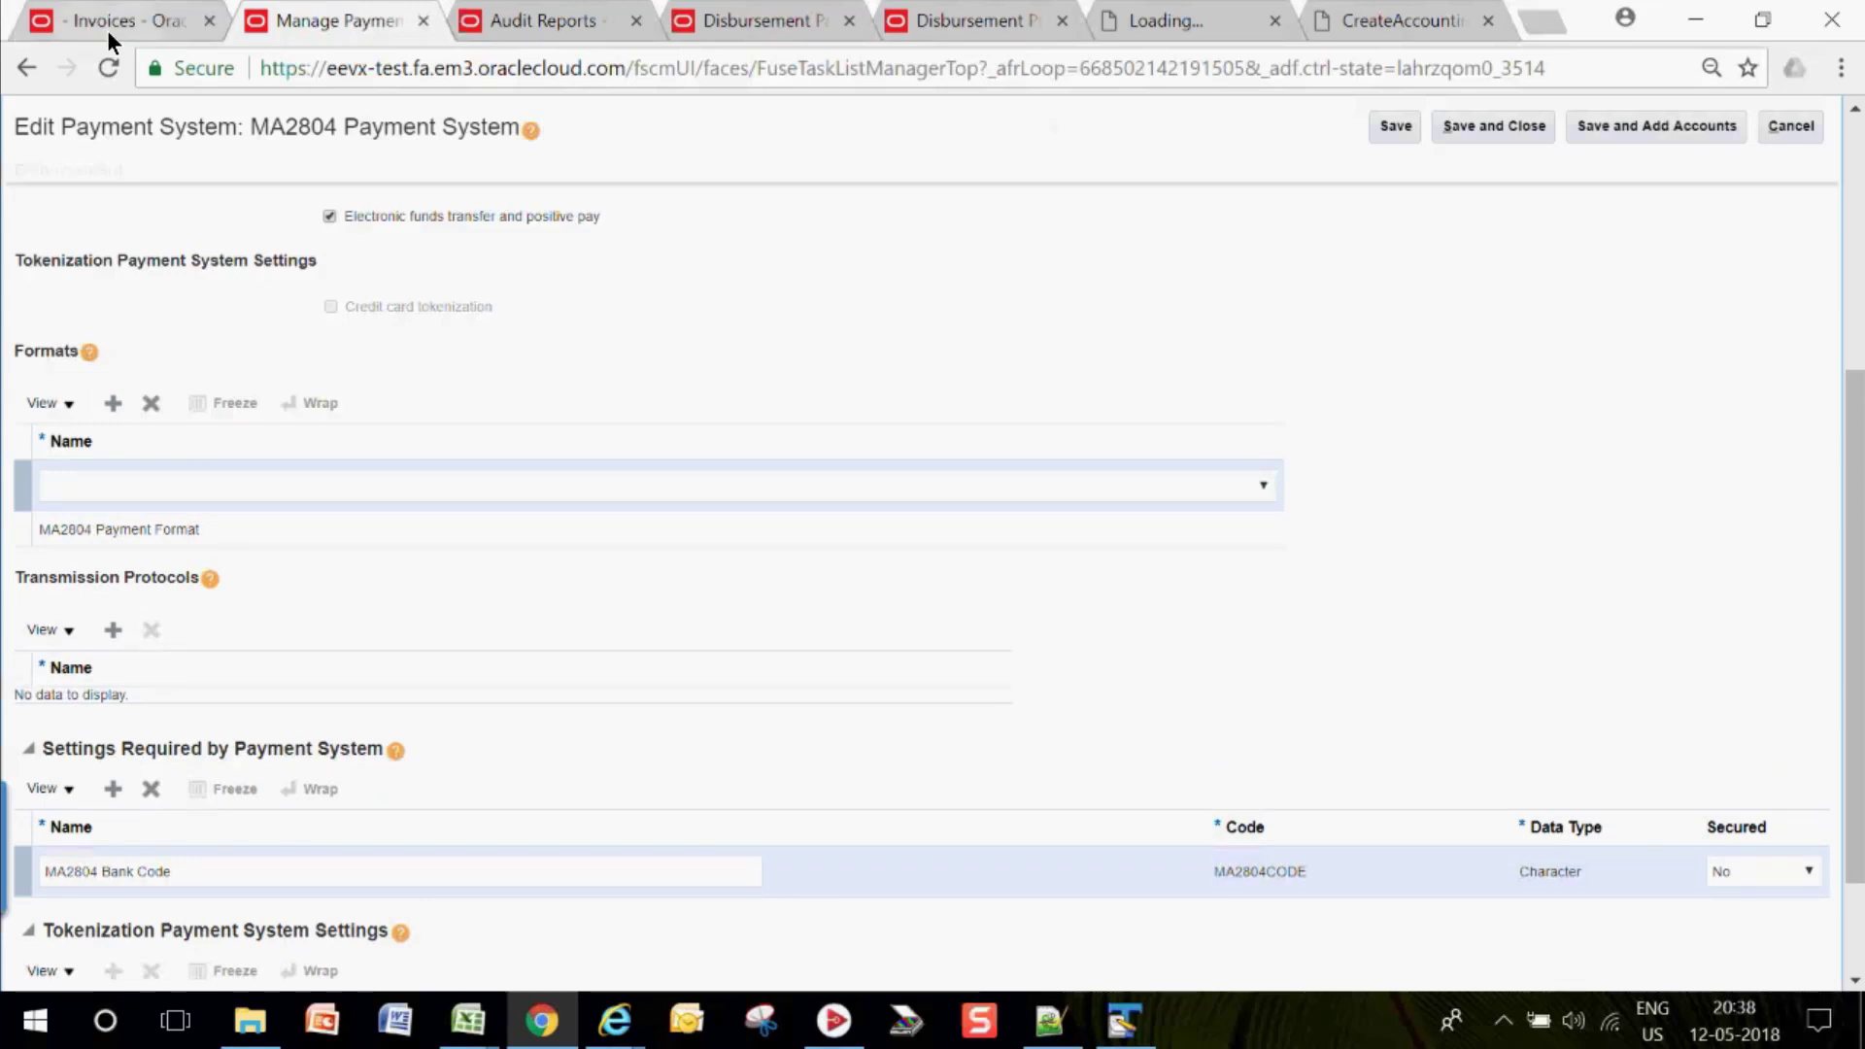
{"action": "left_click", "coordinate": [1371, 742]}
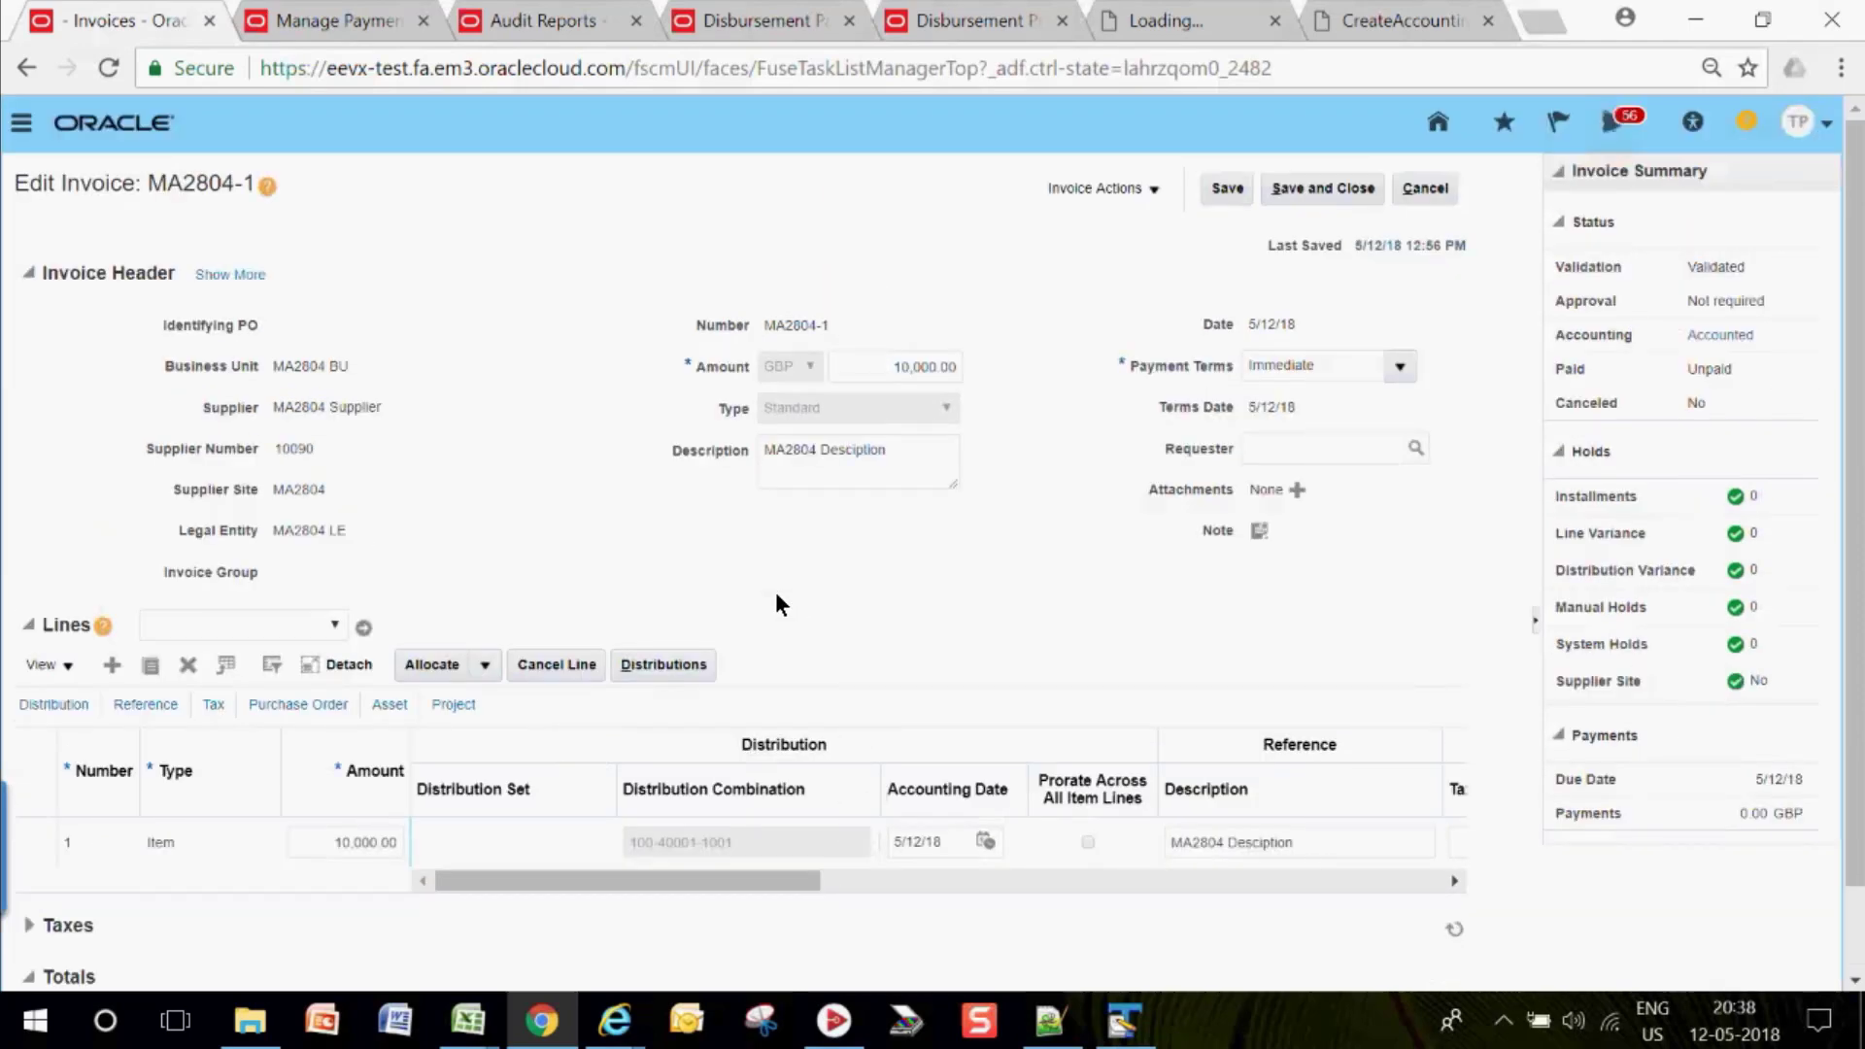
Set invoice MA2804-1's installment payment method to Electronic and save the invoice.
{"action": "left_click", "coordinate": [1144, 191]}
{"action": "left_click", "coordinate": [1141, 224]}
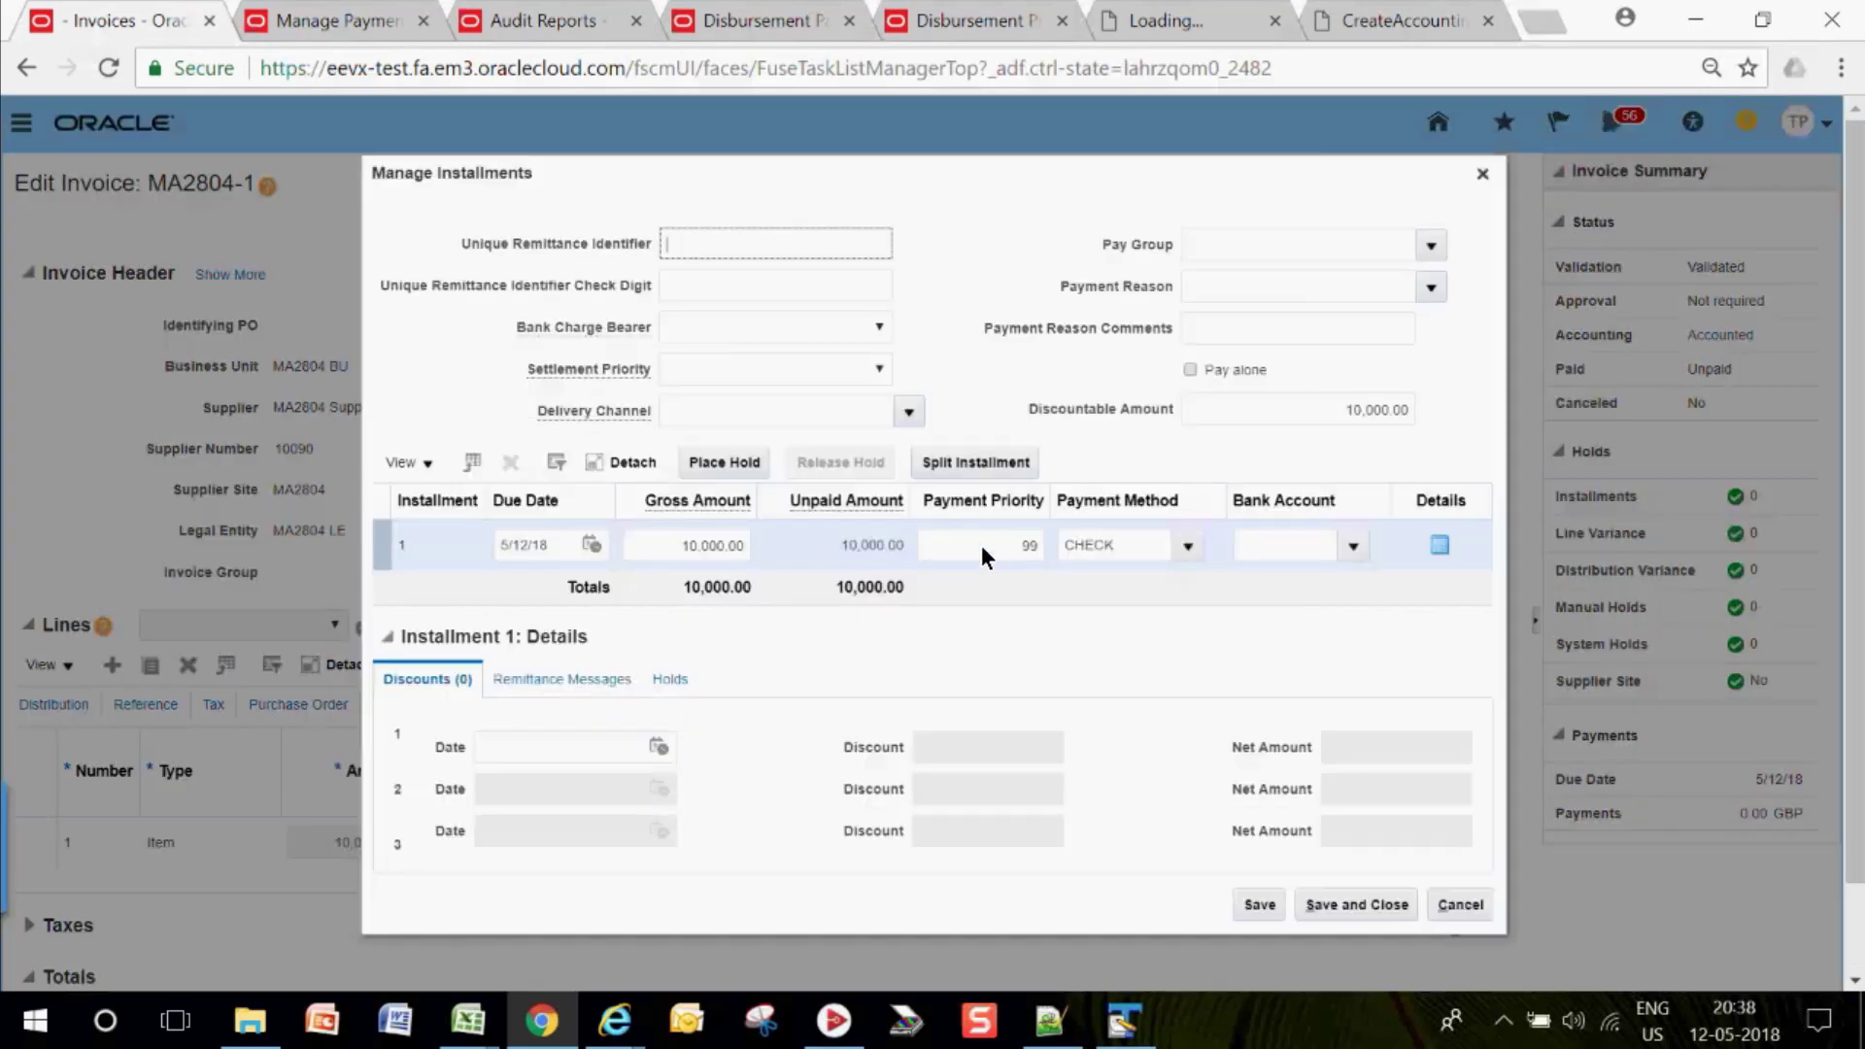
{"action": "left_click", "coordinate": [1186, 547]}
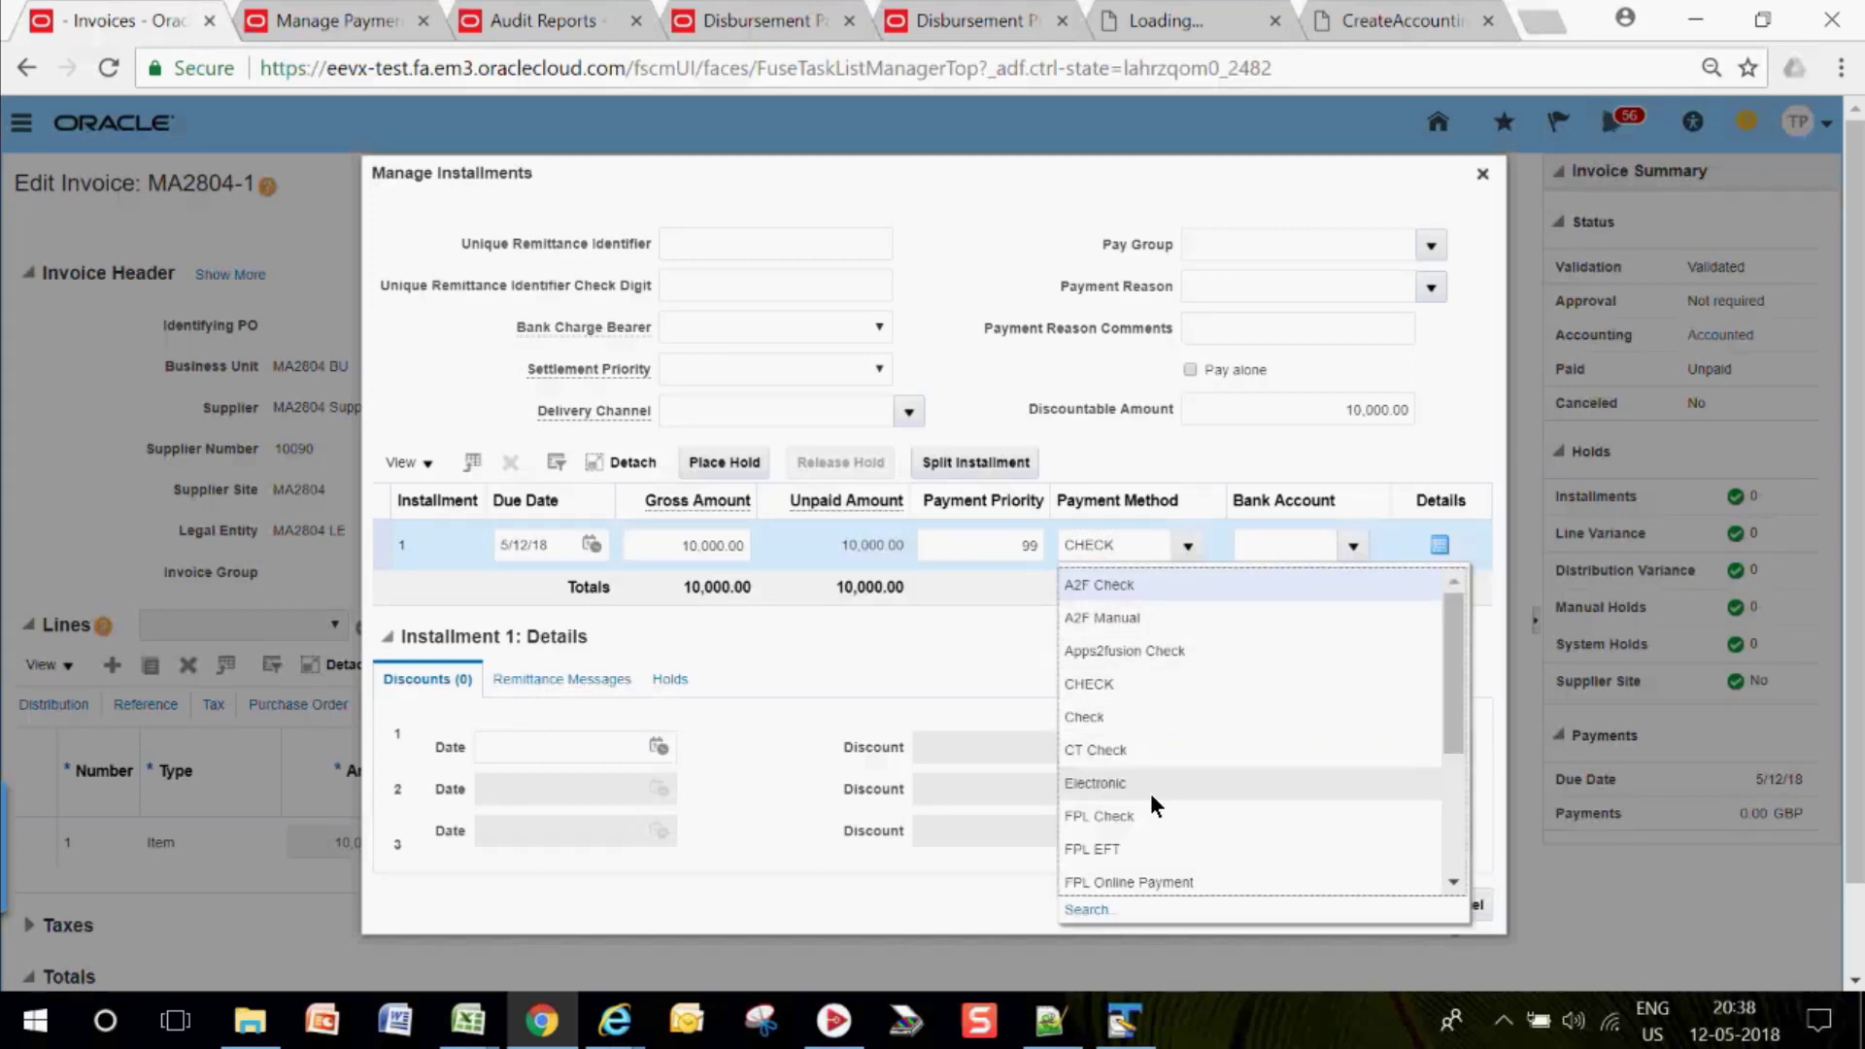
{"action": "left_click", "coordinate": [1132, 784]}
{"action": "left_click", "coordinate": [1349, 904]}
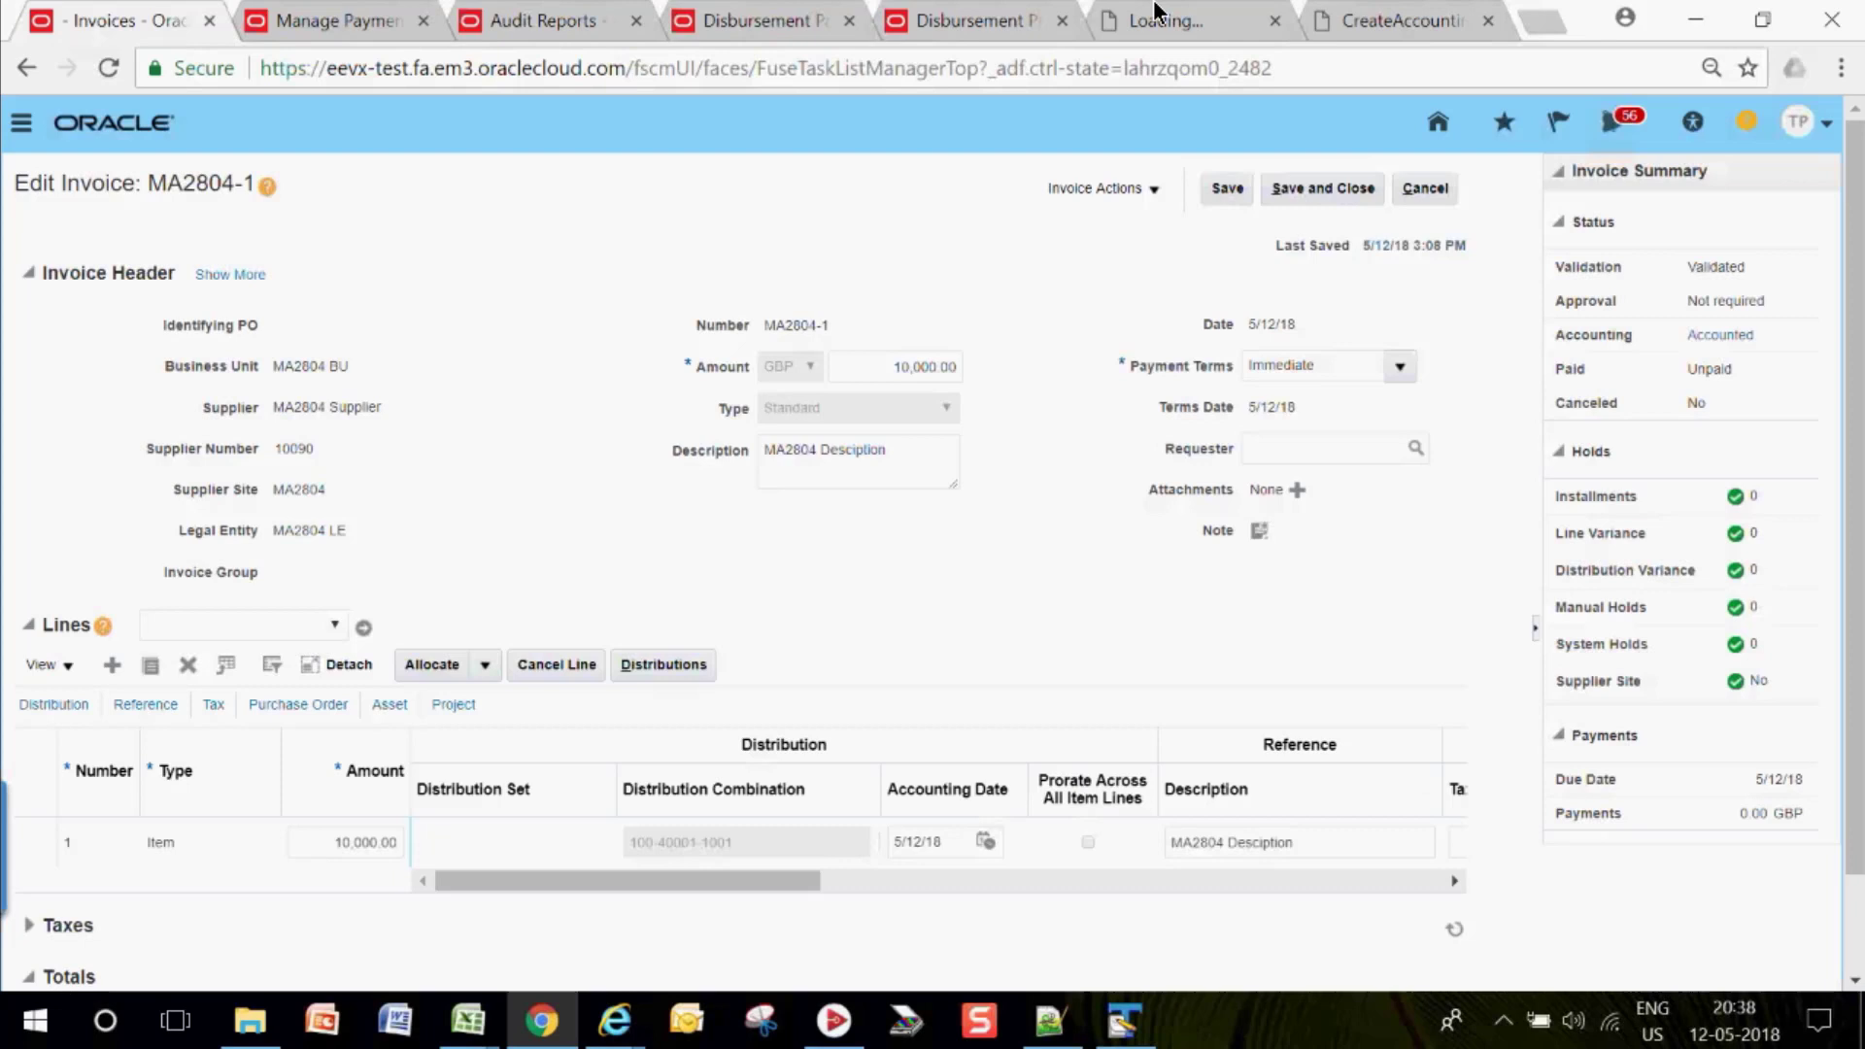
{"action": "left_click", "coordinate": [1223, 189]}
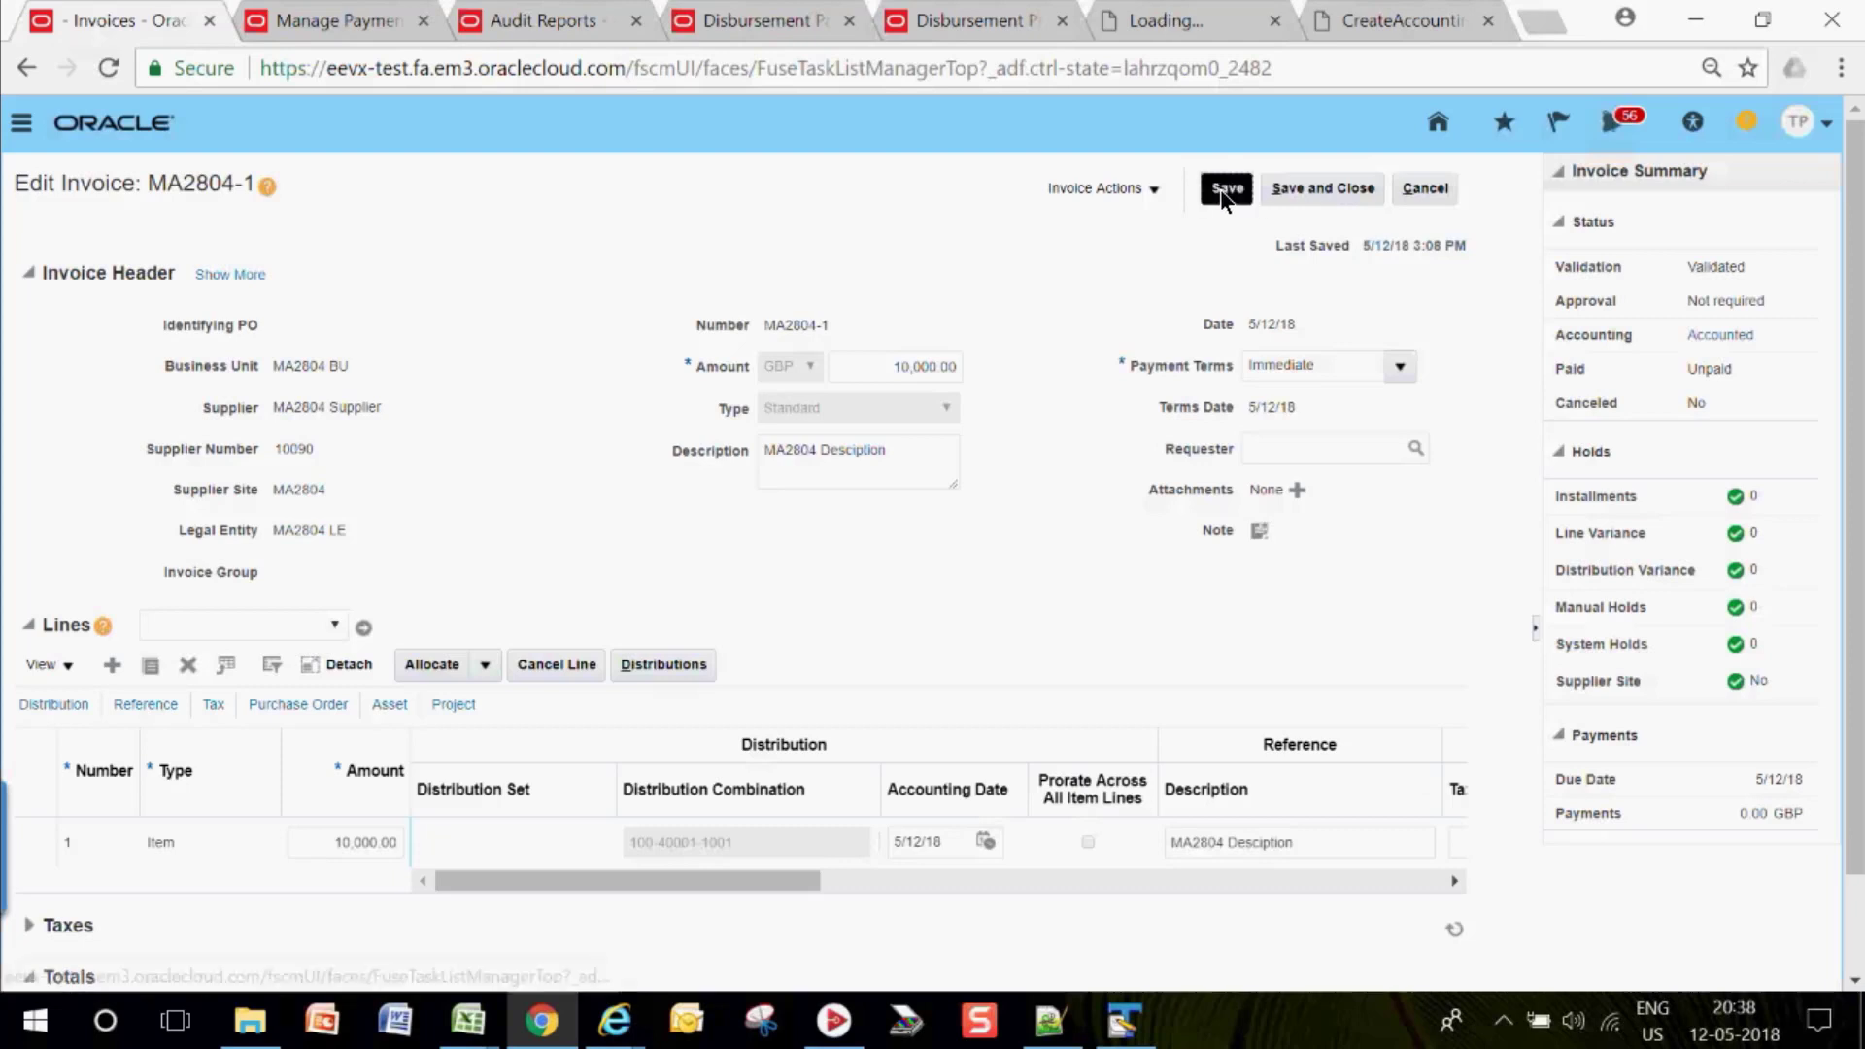
Retry Pay in Full on the invoice, then go back to MA2804 Payment System's new format row.
{"action": "left_click", "coordinate": [1126, 188]}
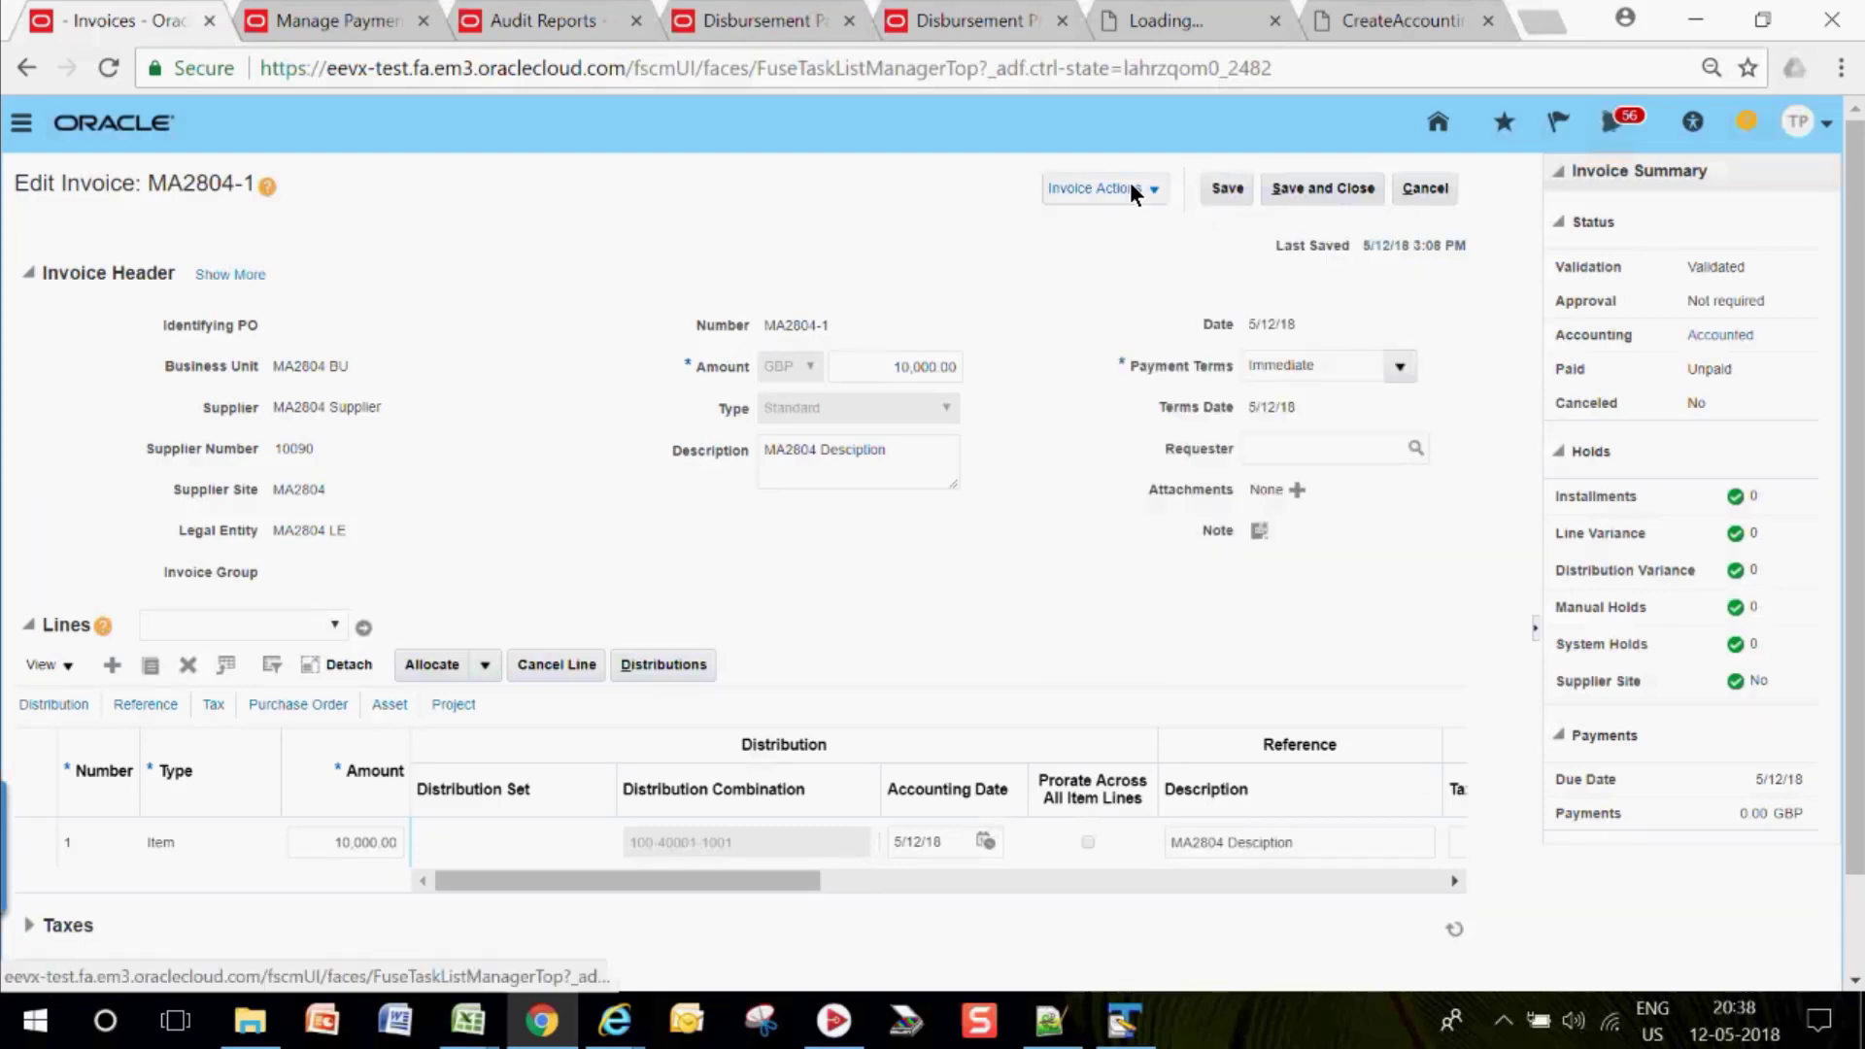
{"action": "left_click", "coordinate": [1126, 186]}
{"action": "left_click", "coordinate": [1138, 544]}
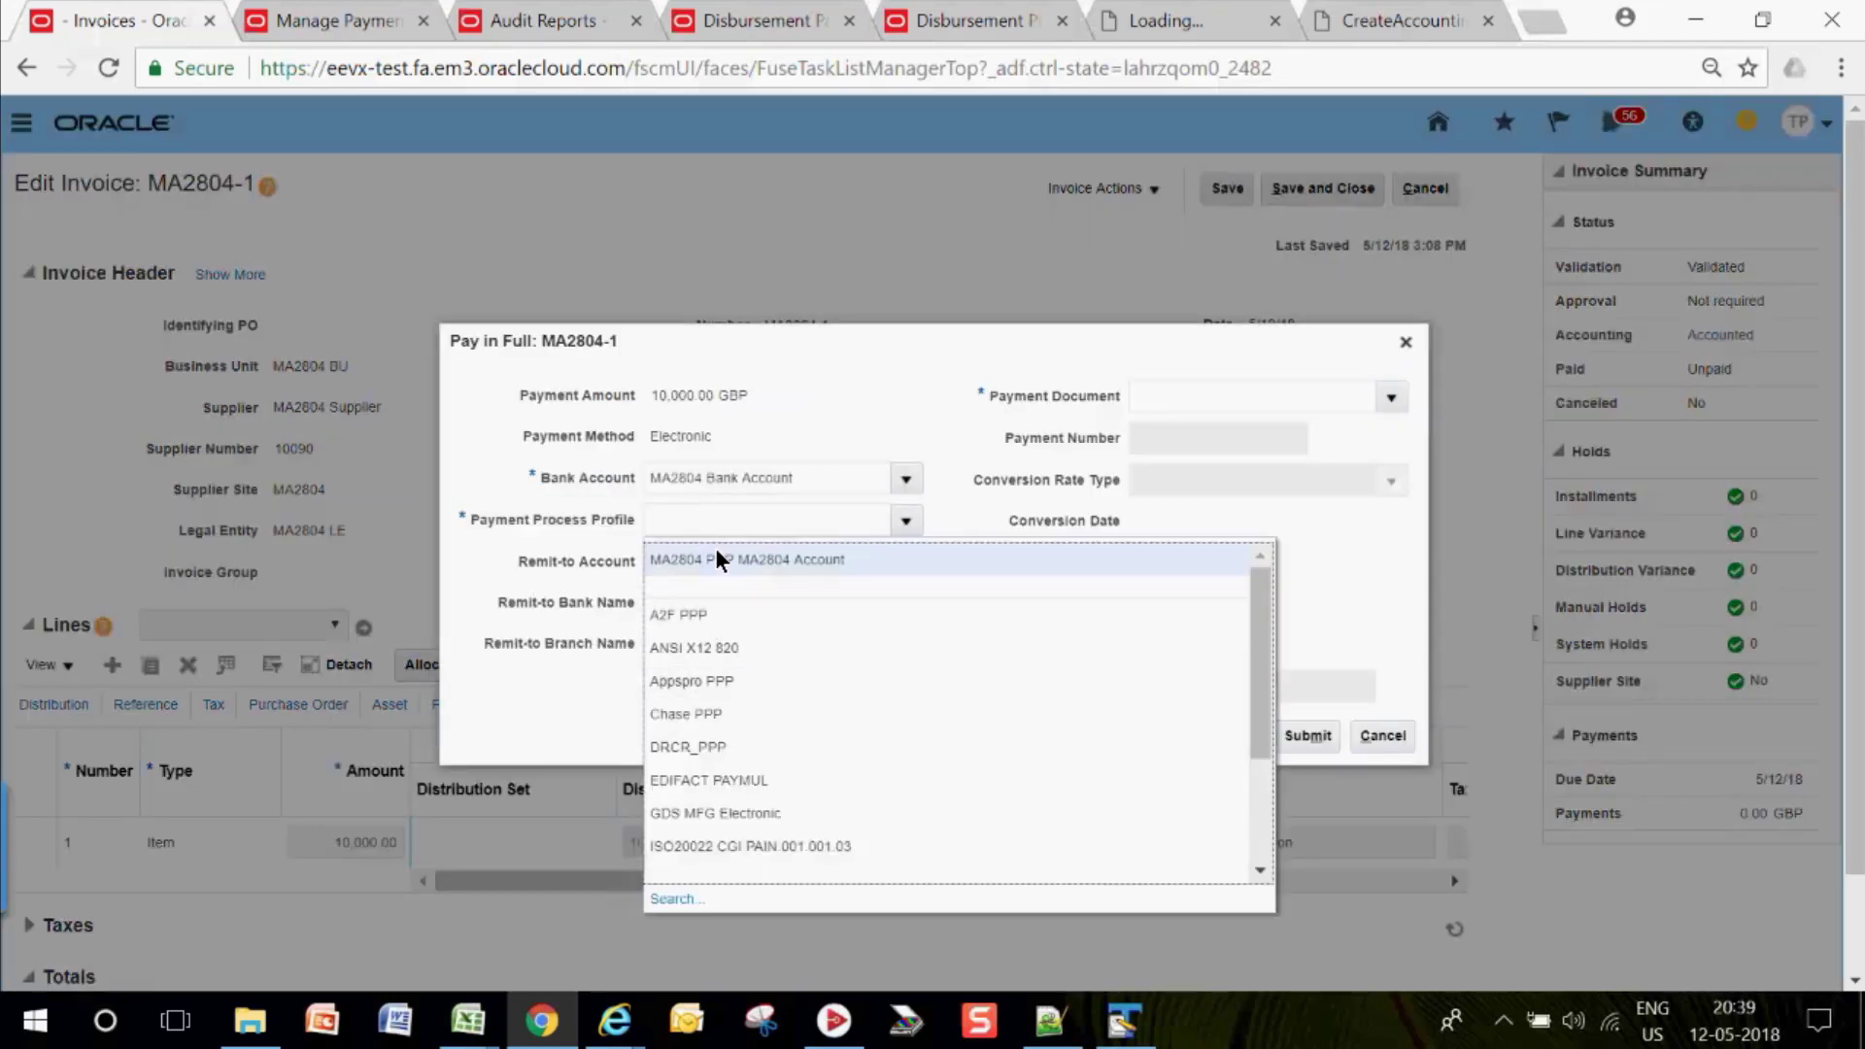
{"action": "left_click", "coordinate": [717, 550]}
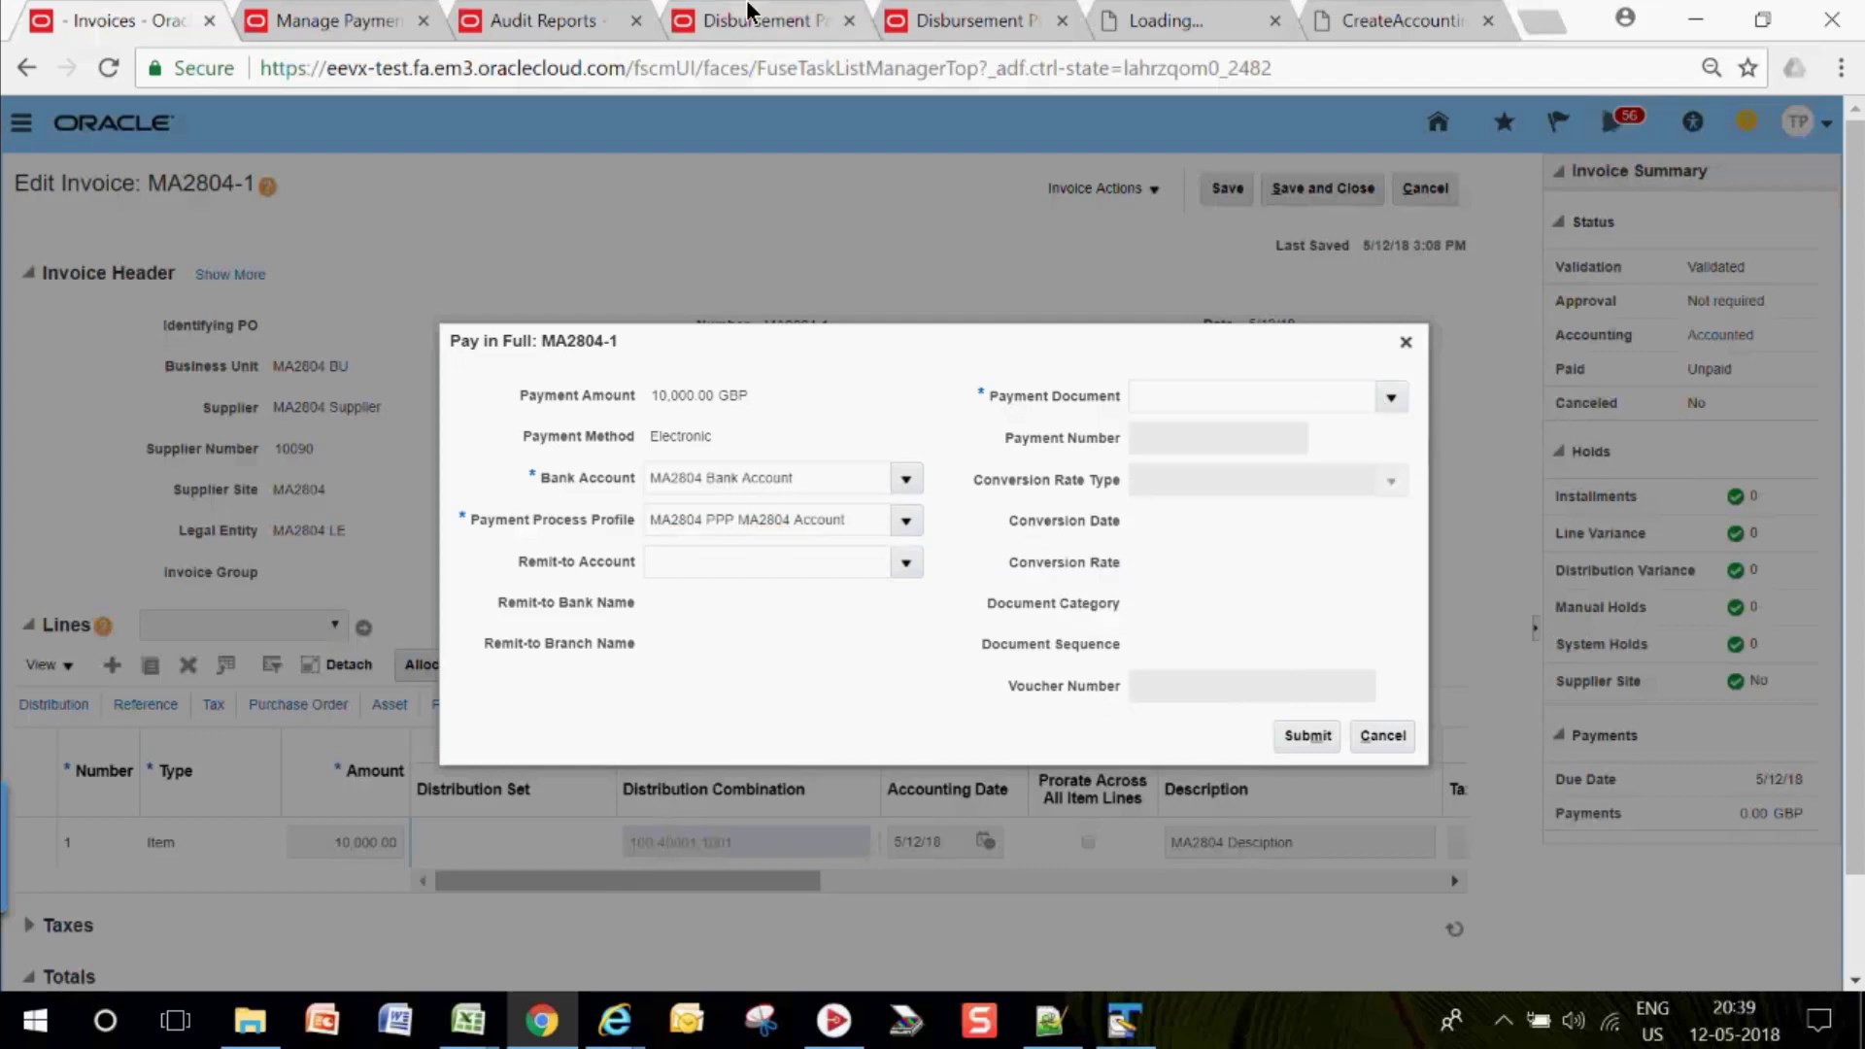
{"action": "left_click", "coordinate": [335, 21]}
{"action": "left_click", "coordinate": [146, 488]}
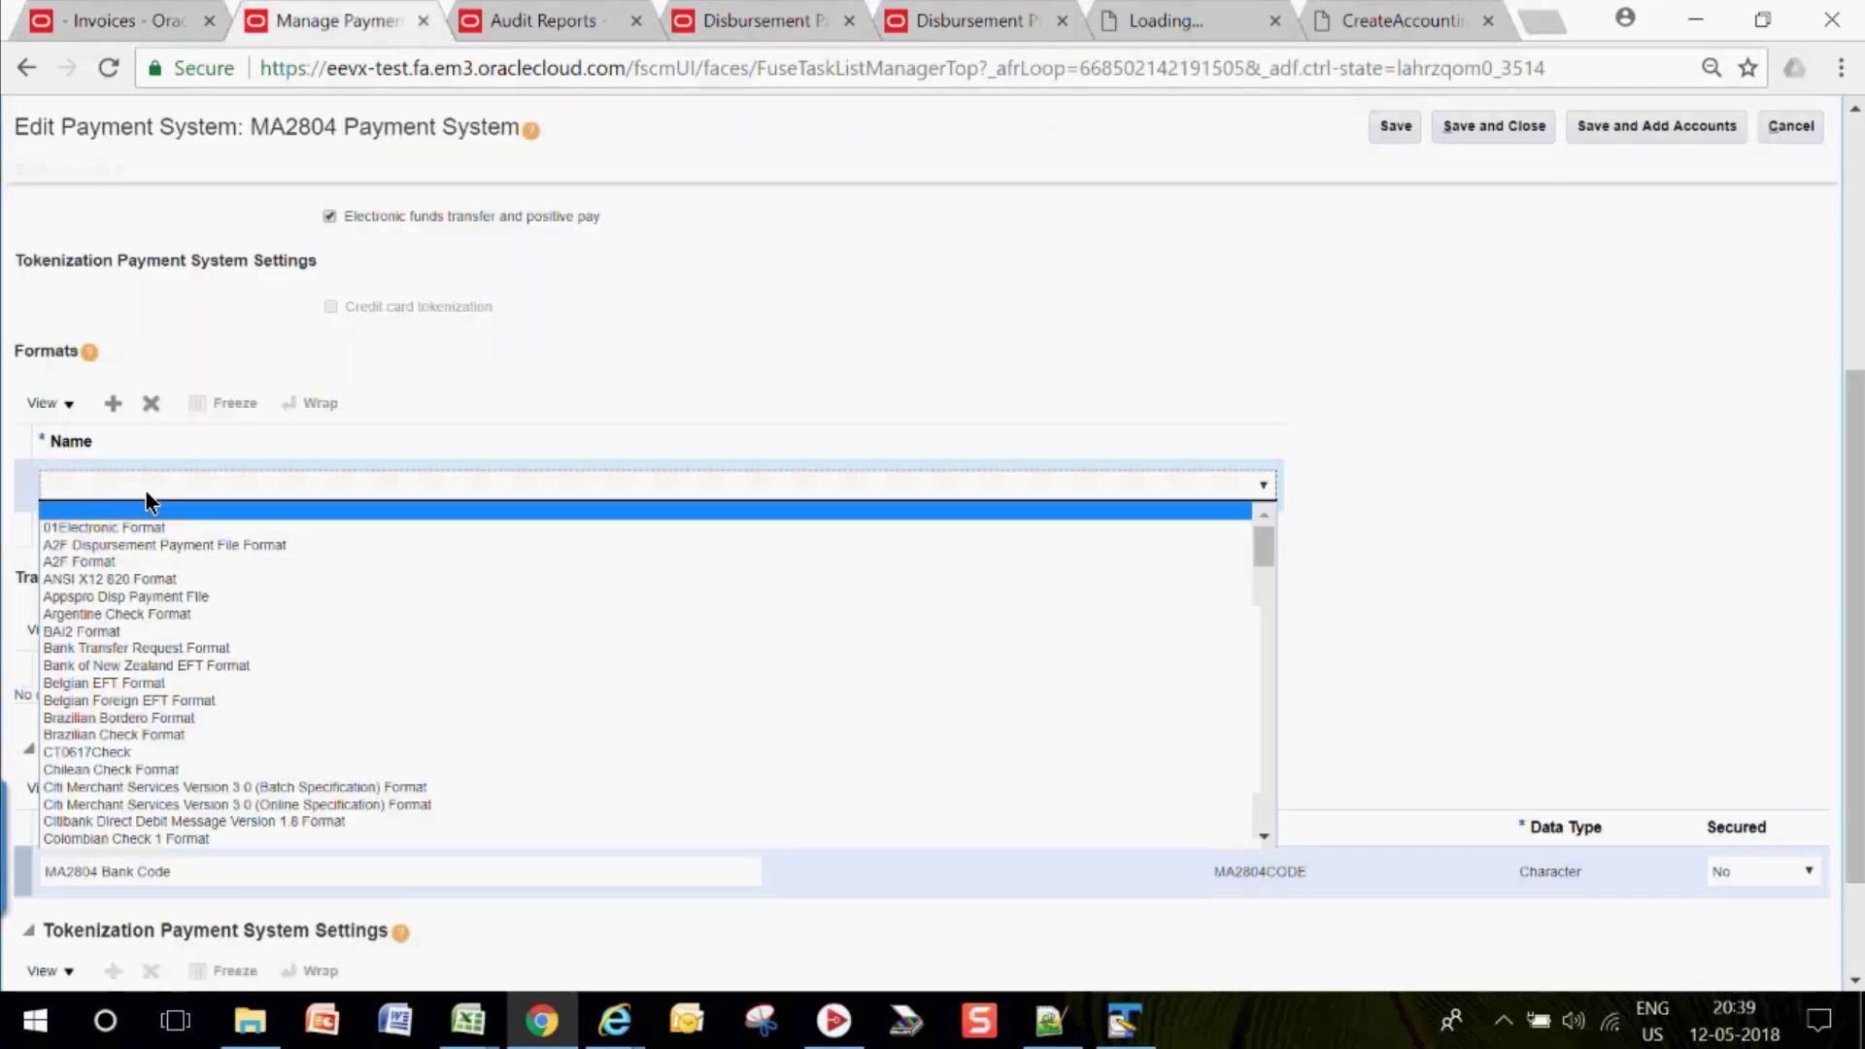
Set the new format row to Standard Check Format and save MA2804 Payment System.
{"action": "type", "text": "Standard Check Format"}
{"action": "key", "text": "Return"}
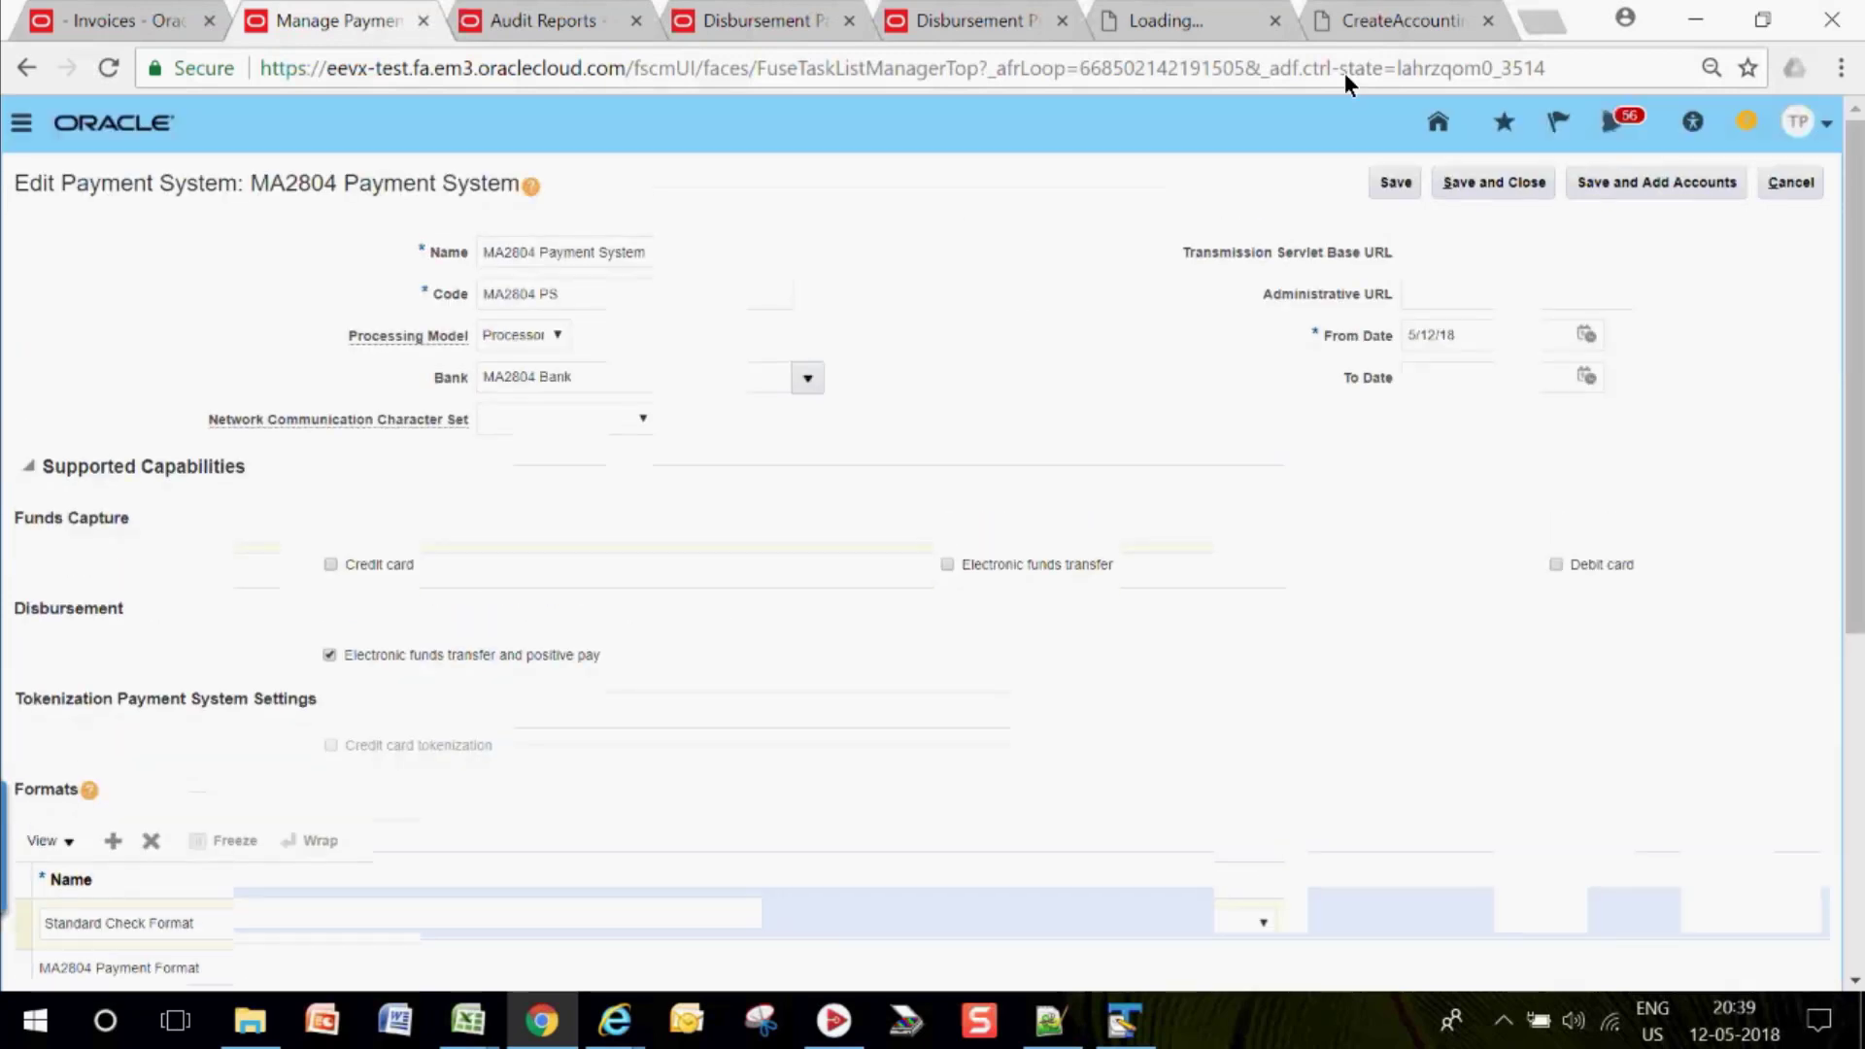
{"action": "left_click", "coordinate": [1484, 182]}
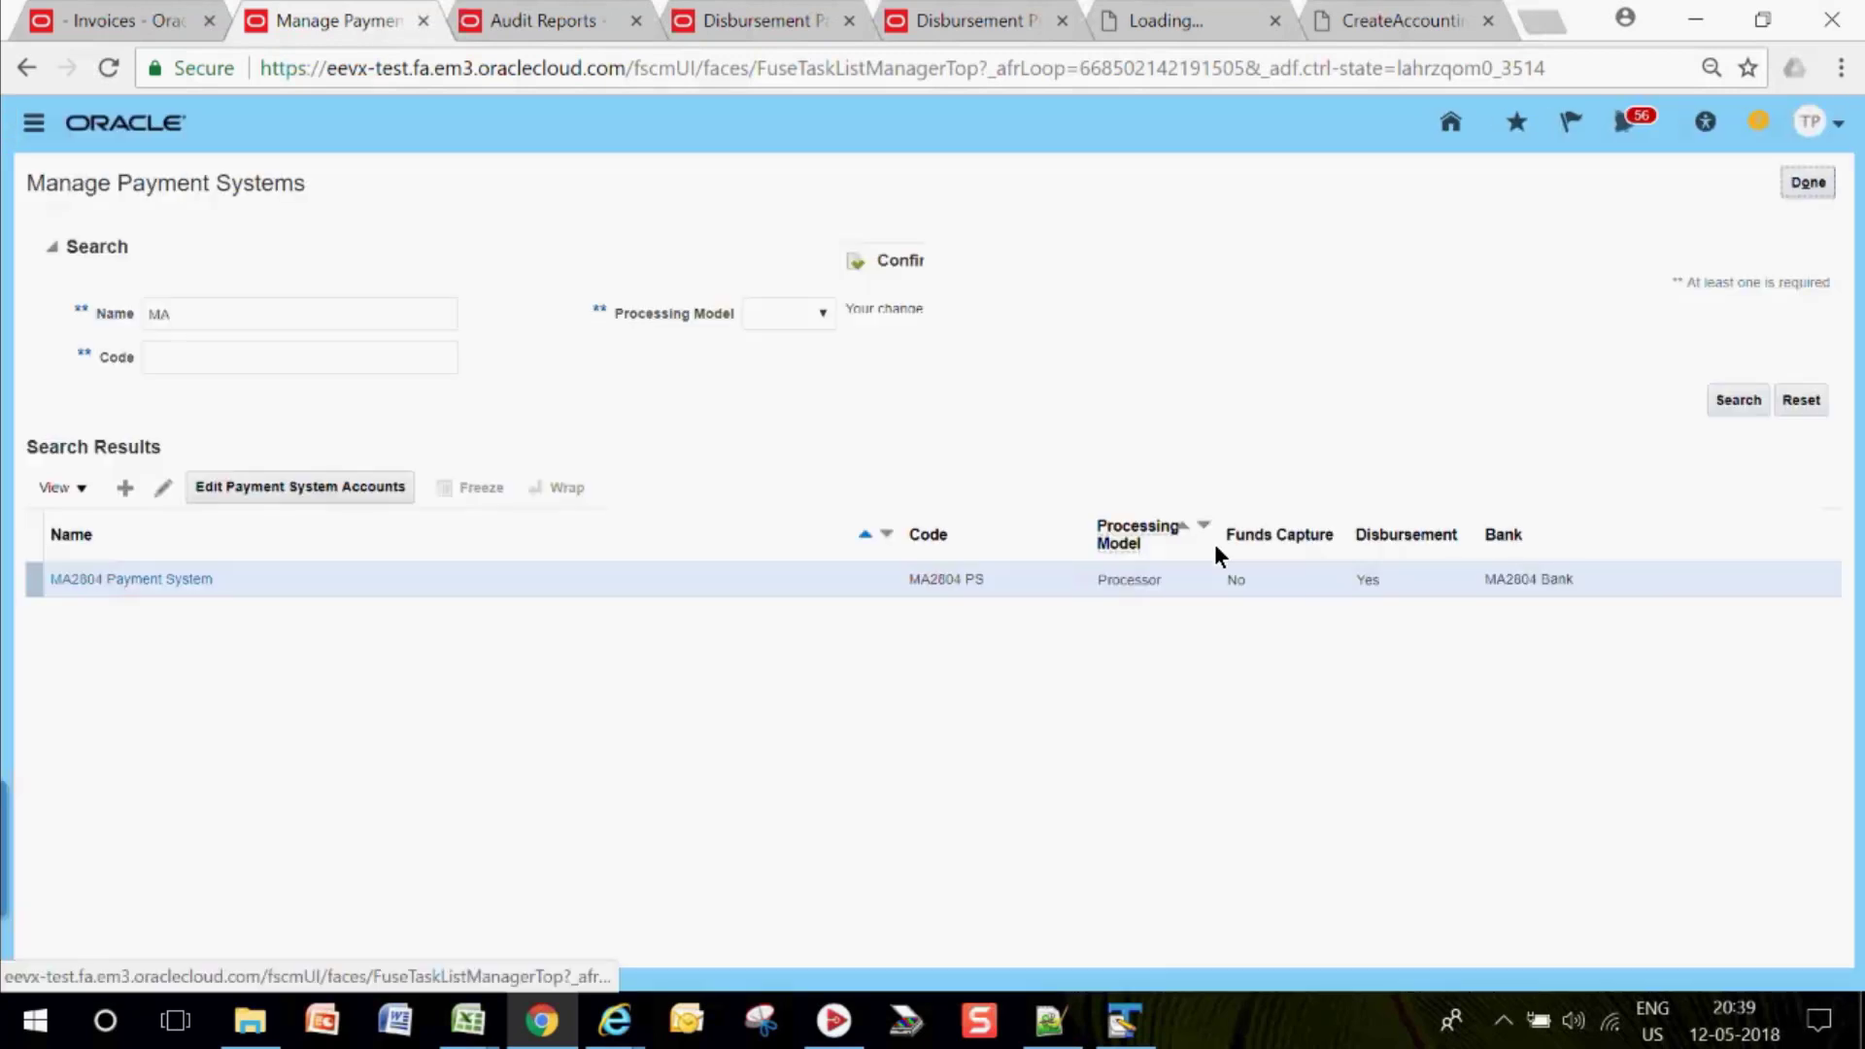
{"action": "left_click", "coordinate": [985, 369]}
{"action": "left_click", "coordinate": [1809, 182]}
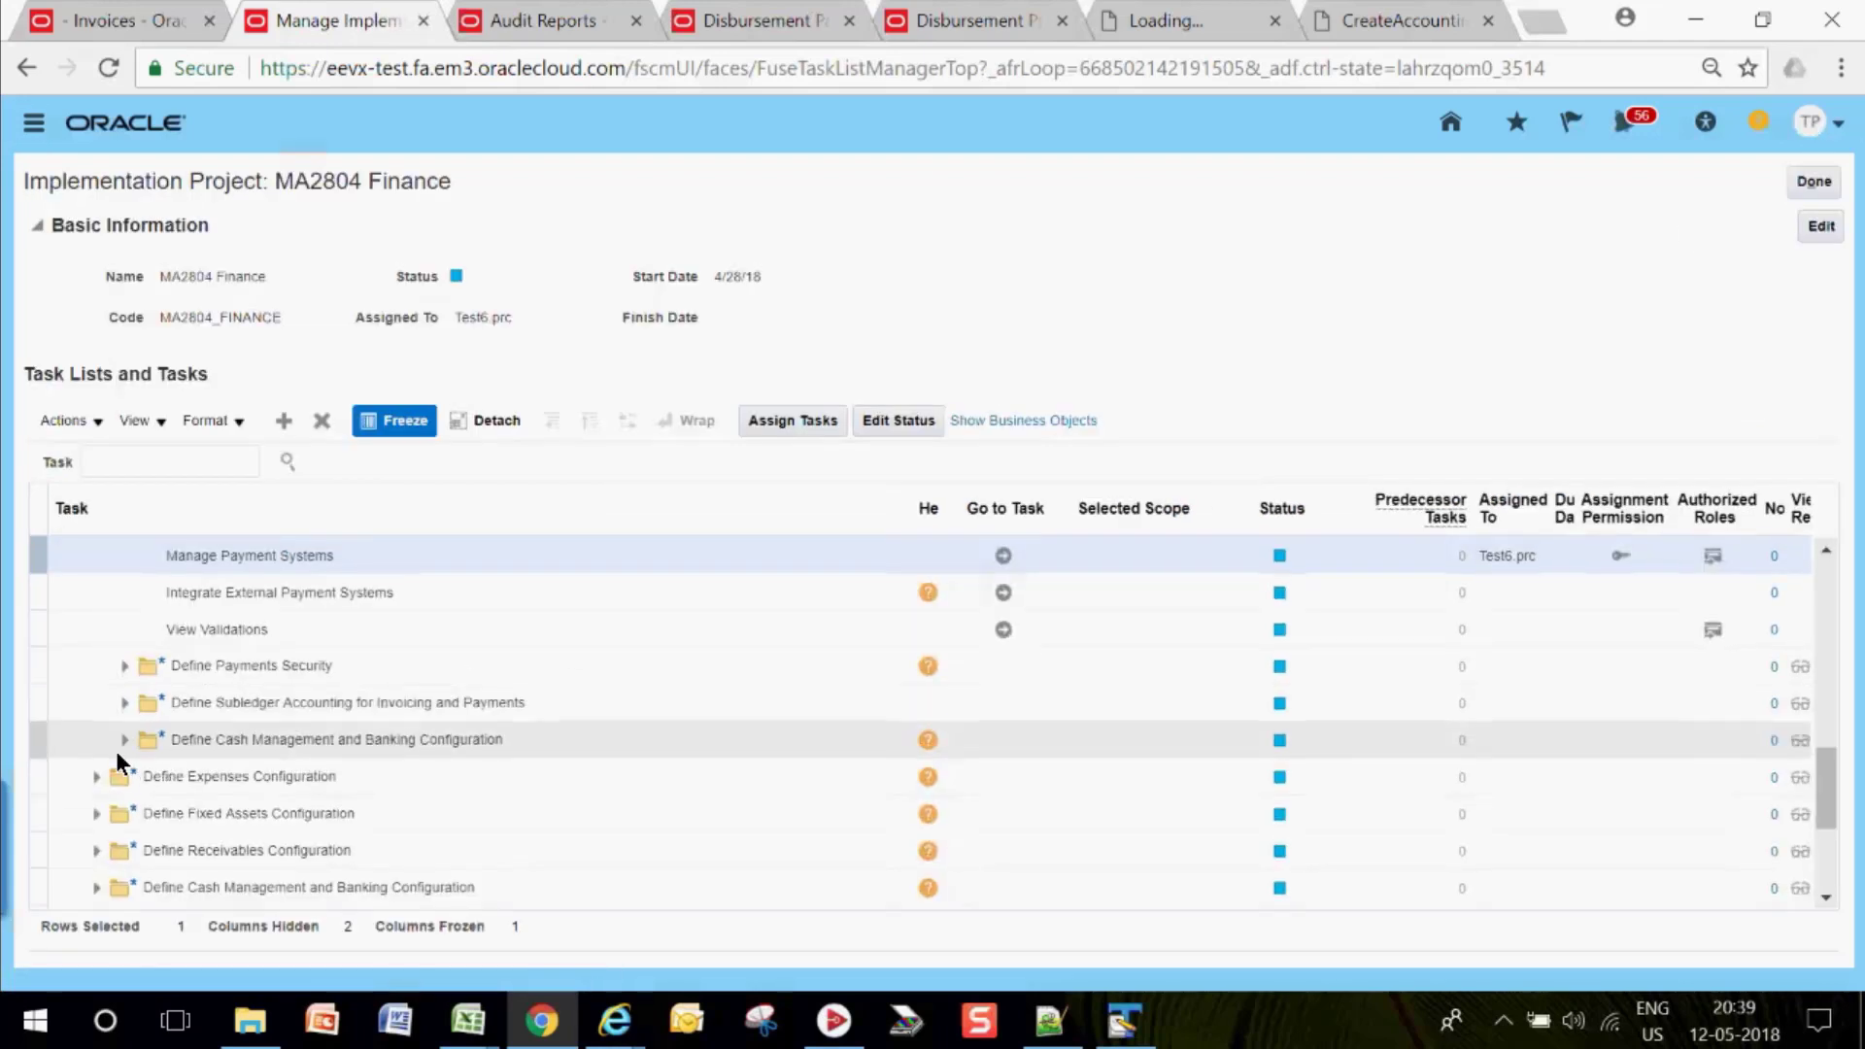
Expand Define Cash Management and Banking Configuration > Set Up Banks and open Manage Bank Accounts.
{"action": "left_click", "coordinate": [123, 740]}
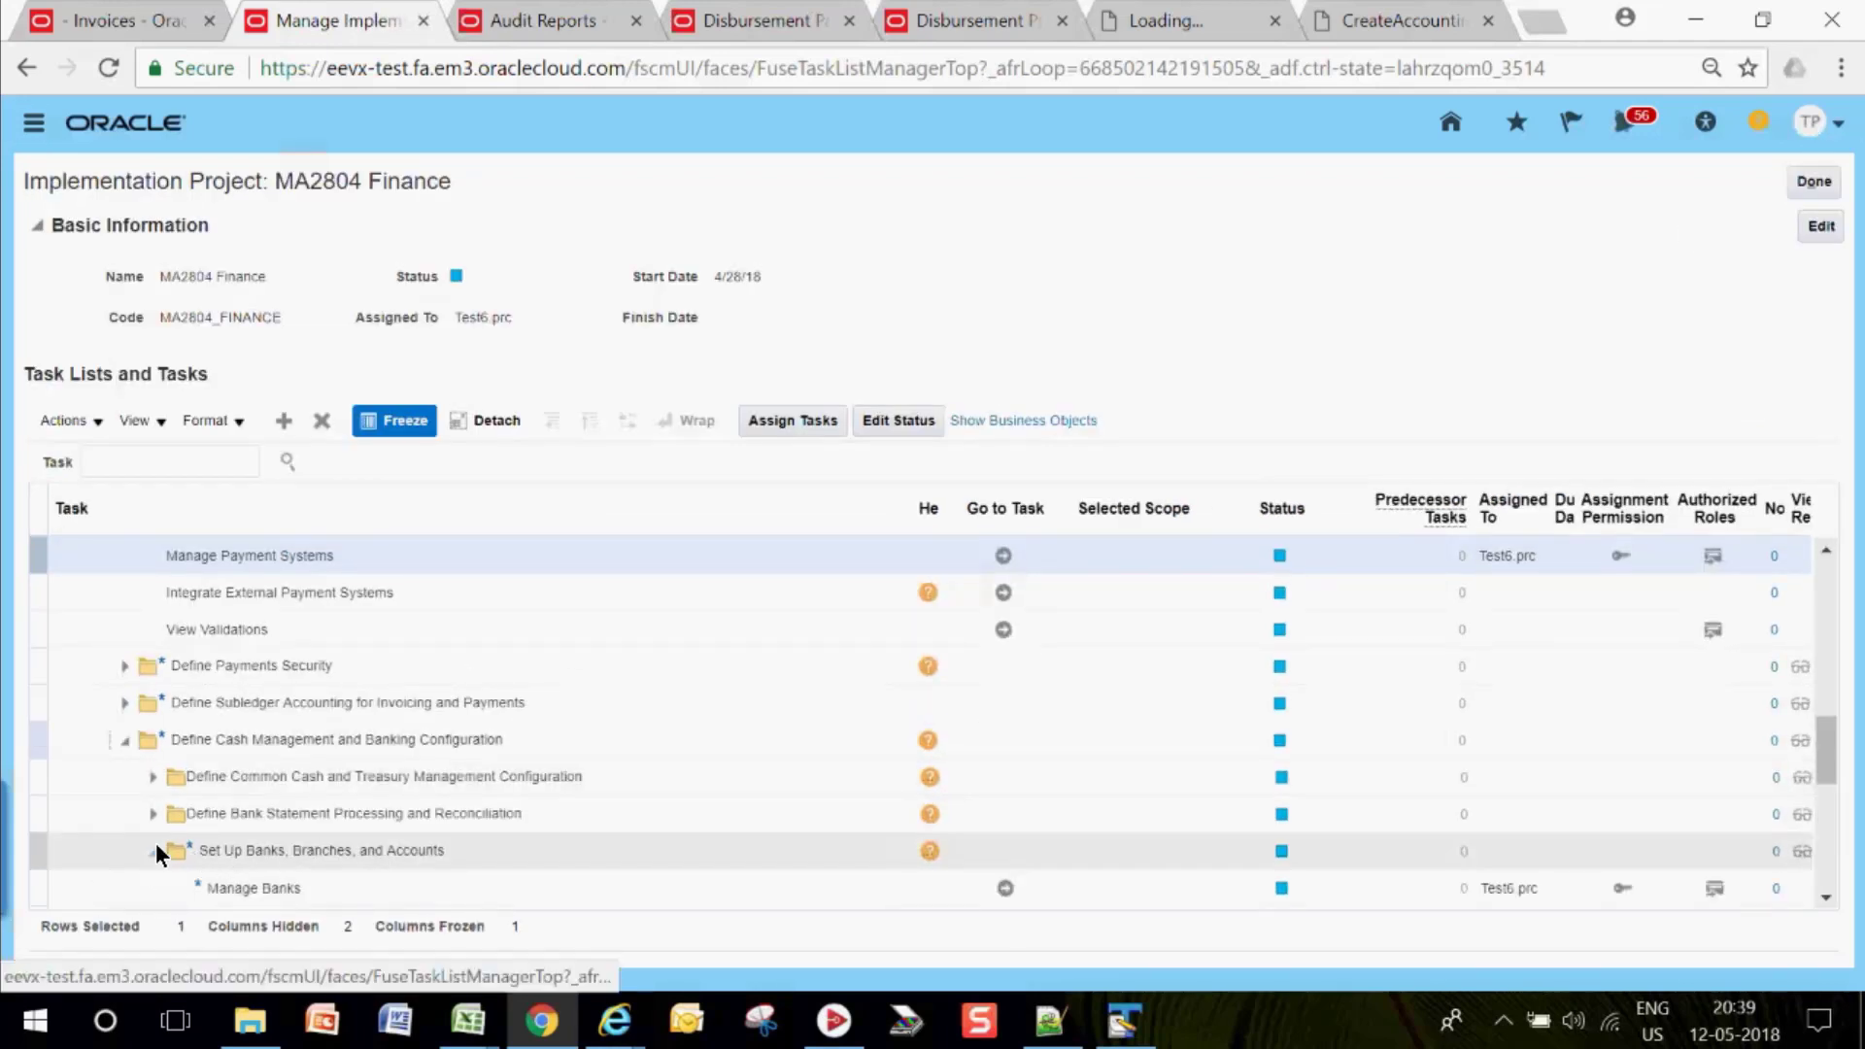
{"action": "left_click", "coordinate": [155, 850]}
{"action": "scroll", "coordinate": [291, 757], "scroll_direction": "down", "scroll_amount": 2}
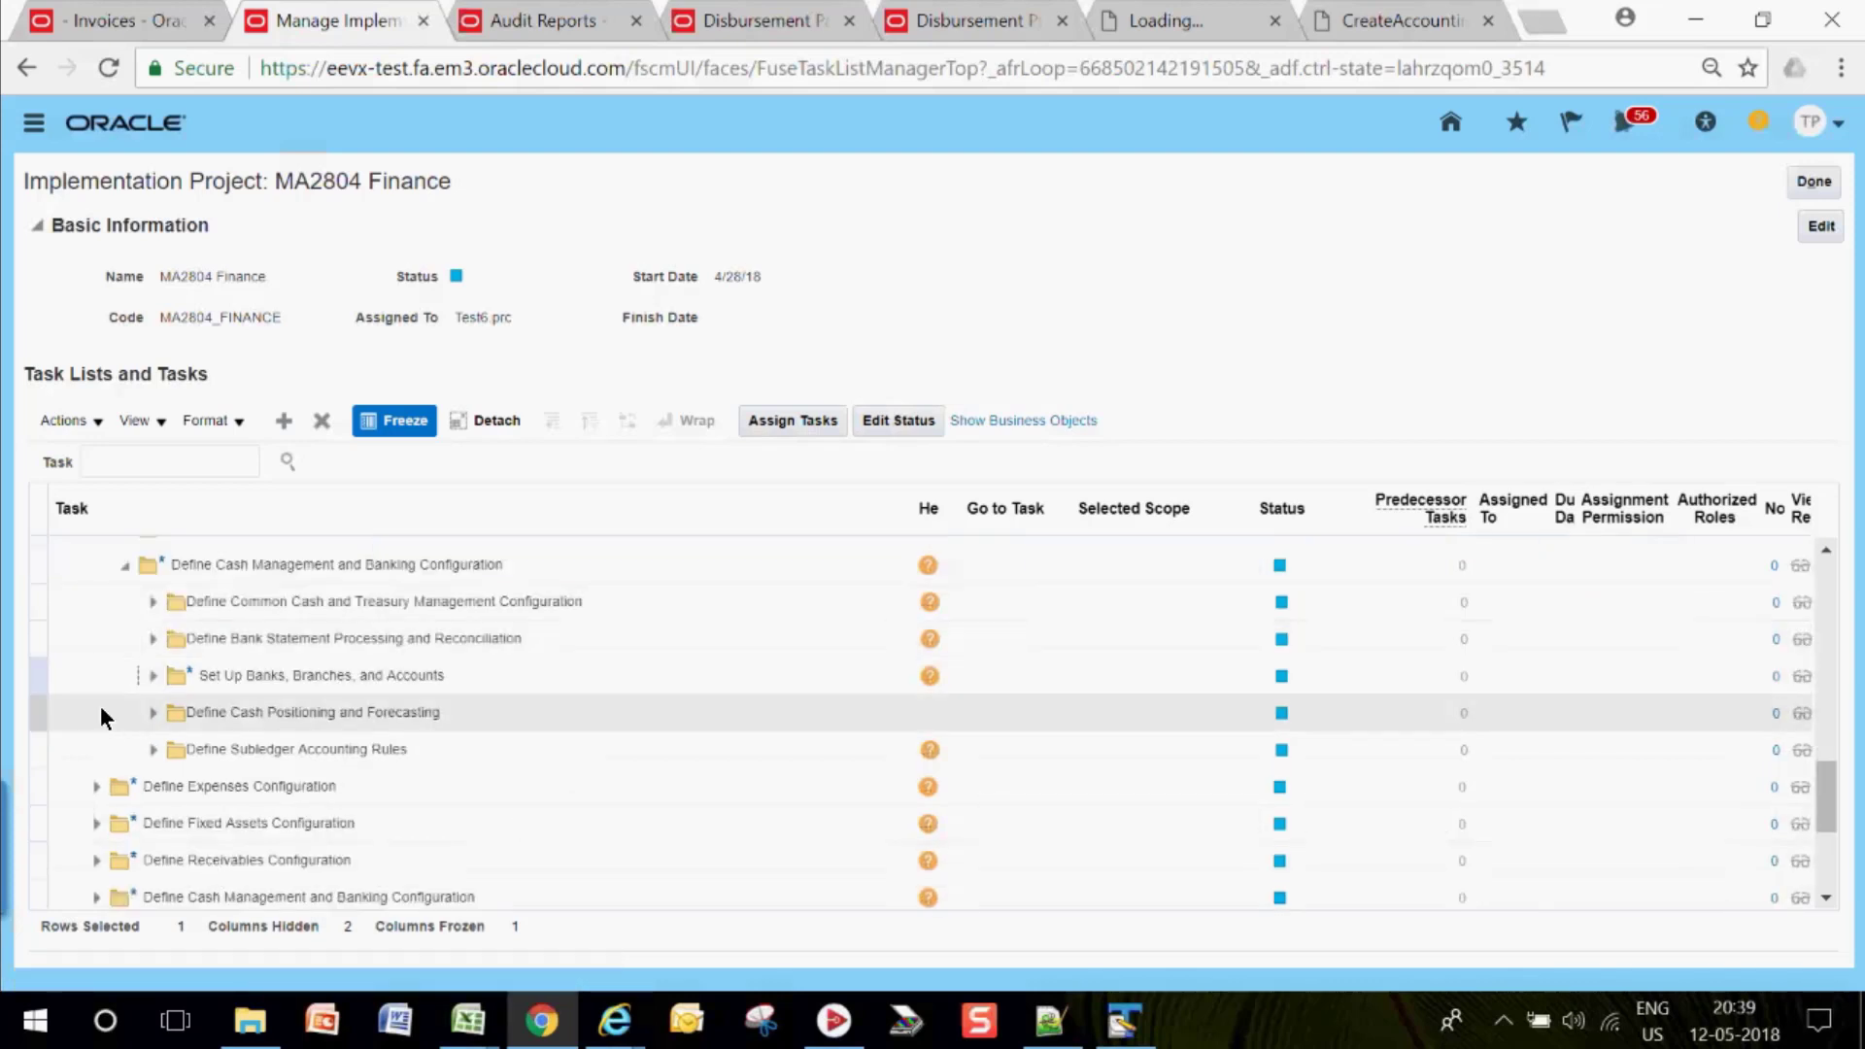
{"action": "left_click", "coordinate": [151, 678]}
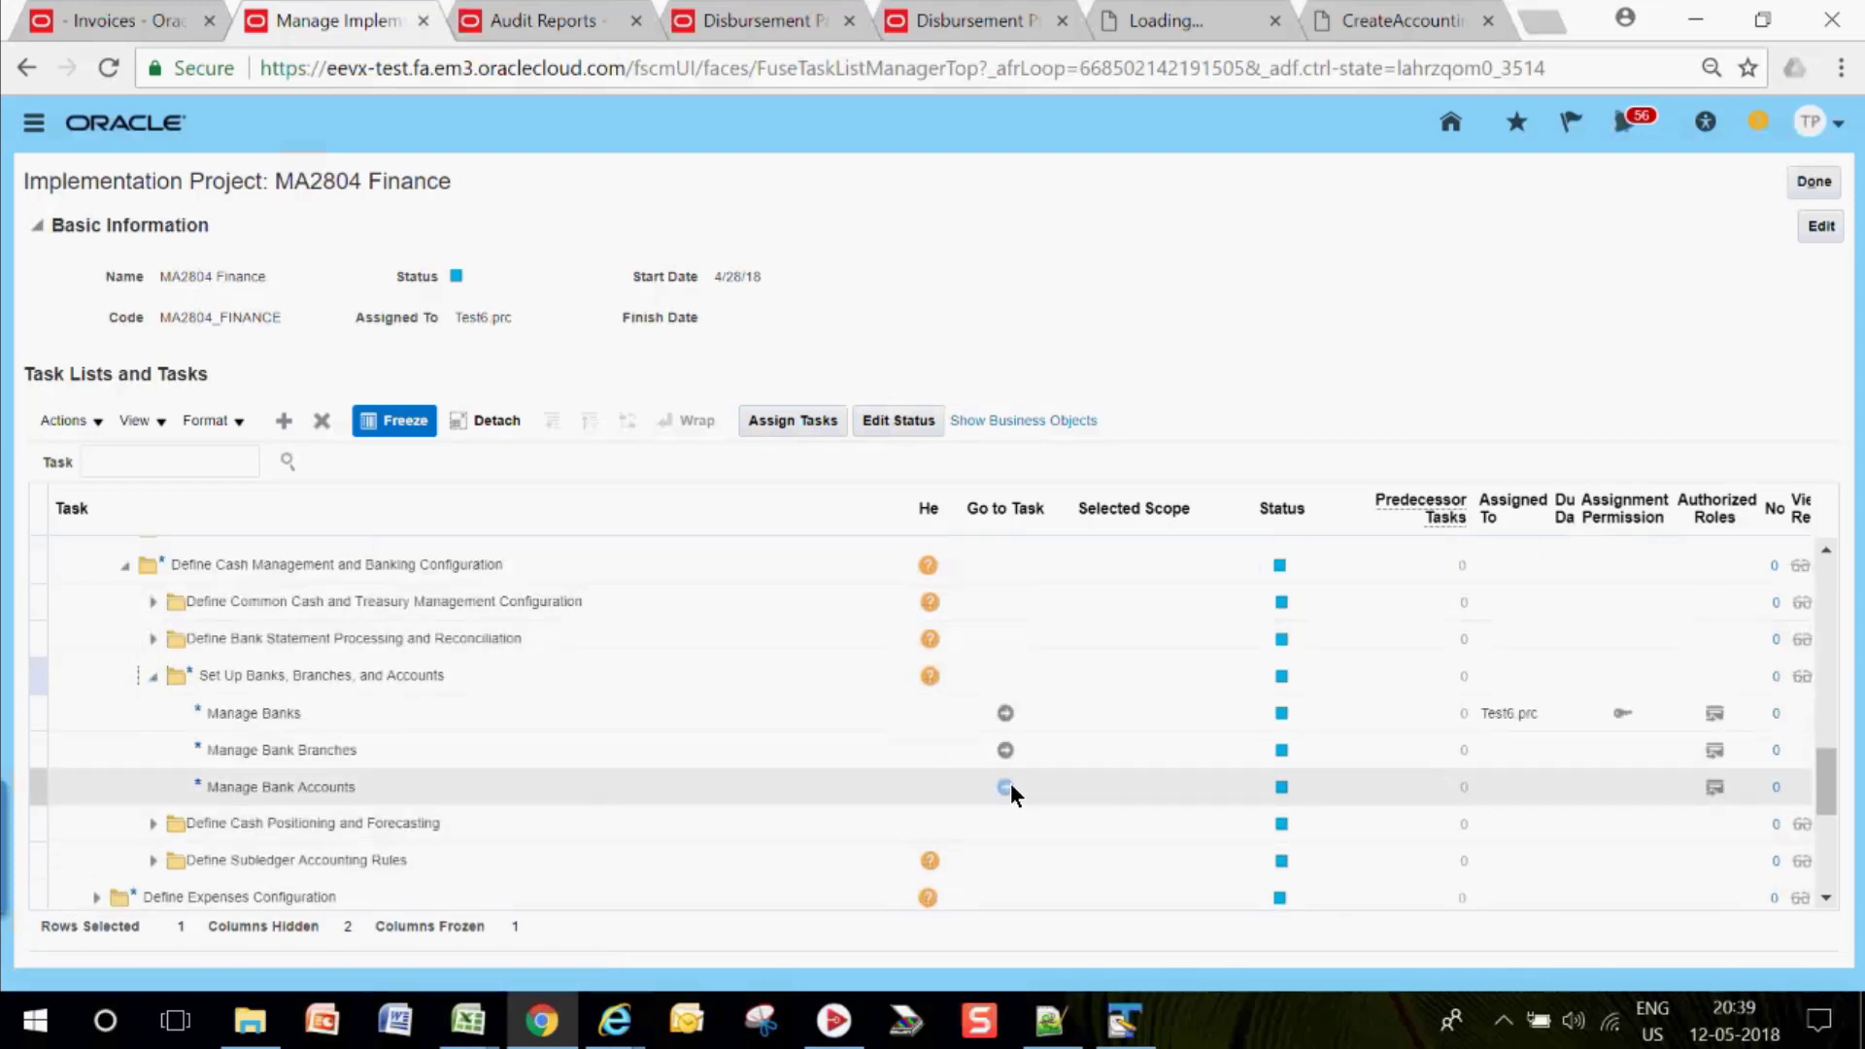
{"action": "left_click", "coordinate": [1009, 784]}
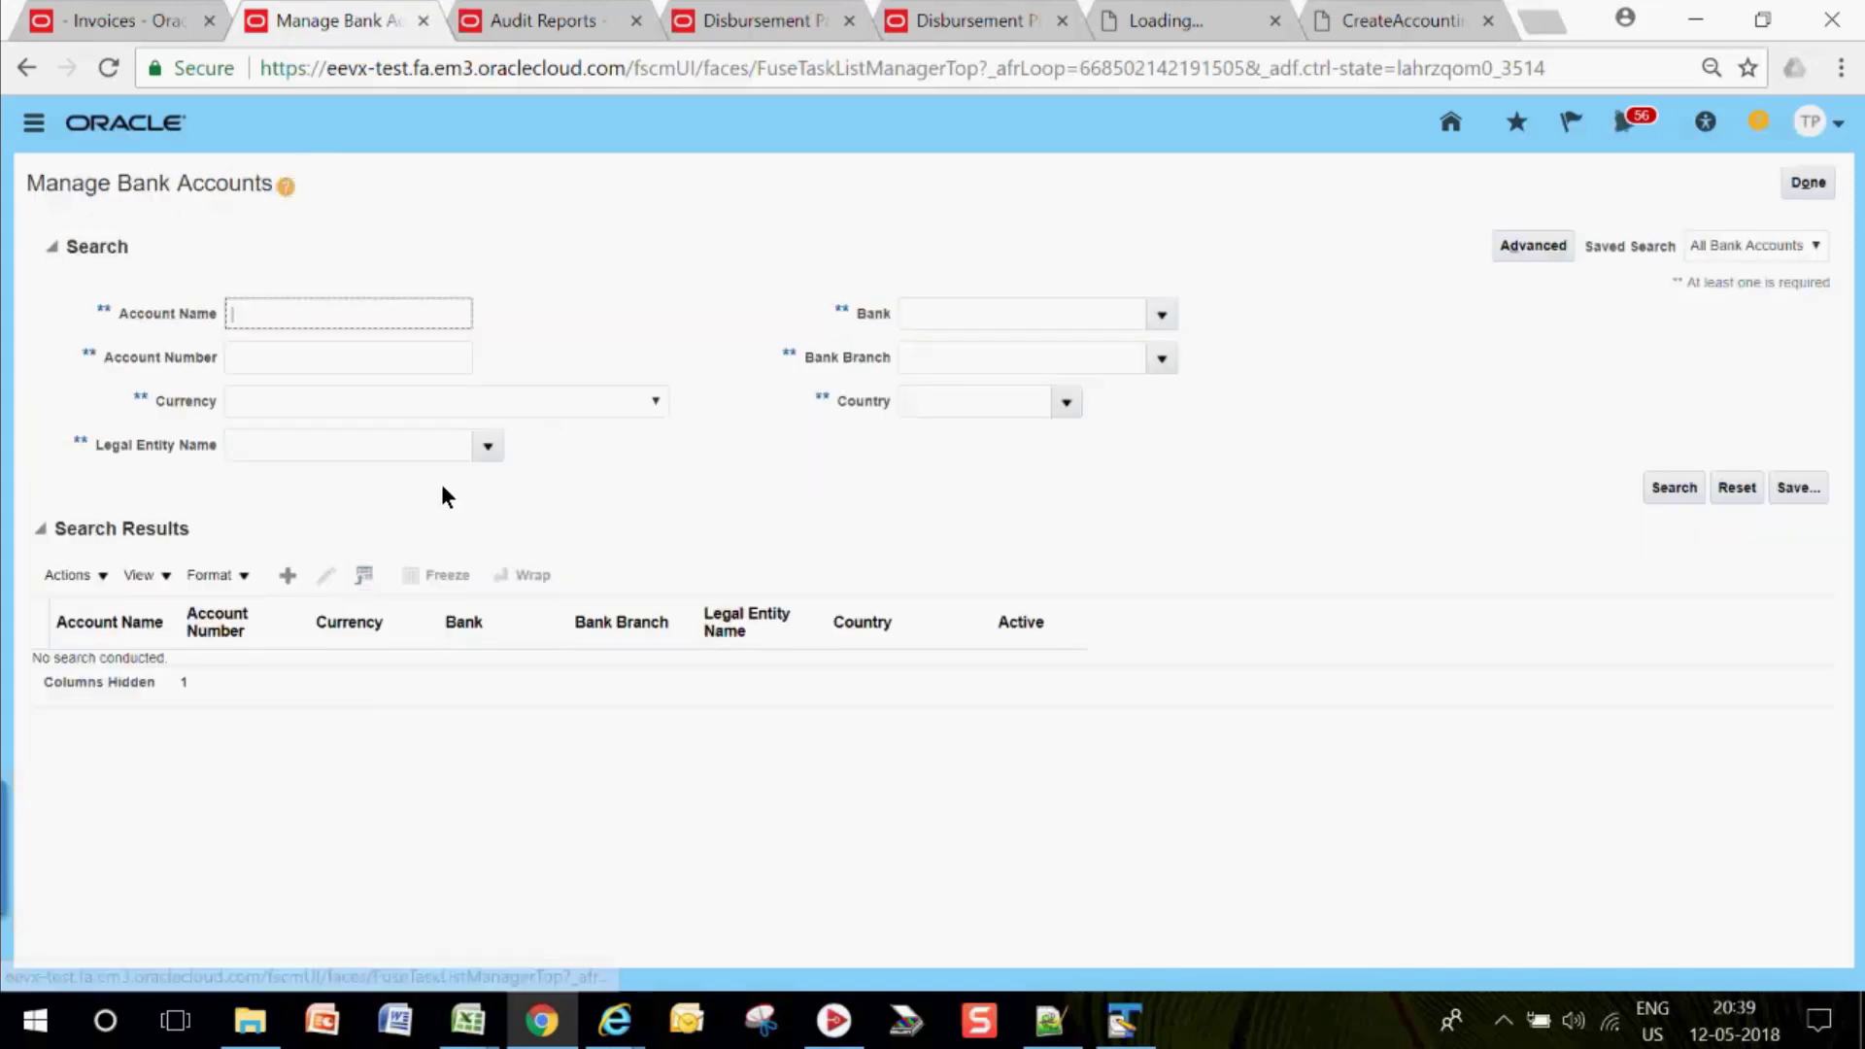
Find bank account 'MA28', open MA2804 Bank Account, and edit its EFT payment document.
{"action": "type", "text": "MA28"}
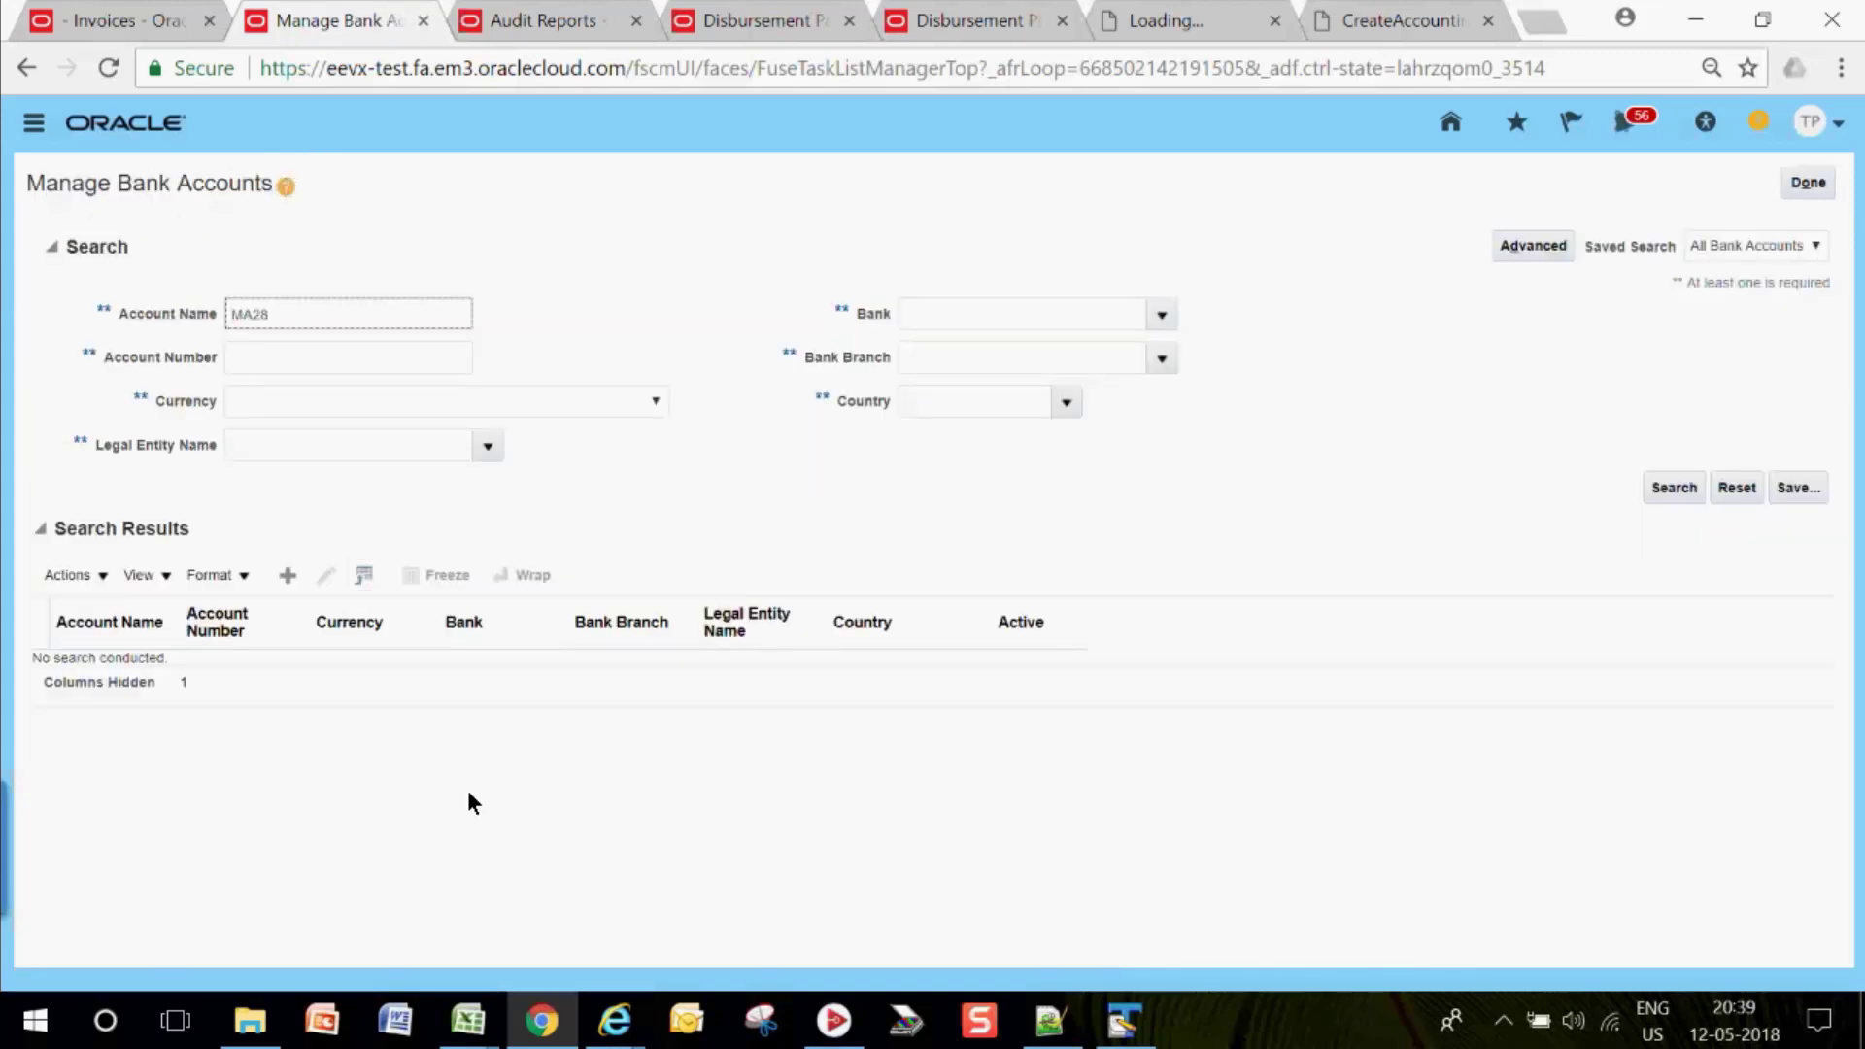
{"action": "key", "text": "Return"}
{"action": "left_click", "coordinate": [325, 574]}
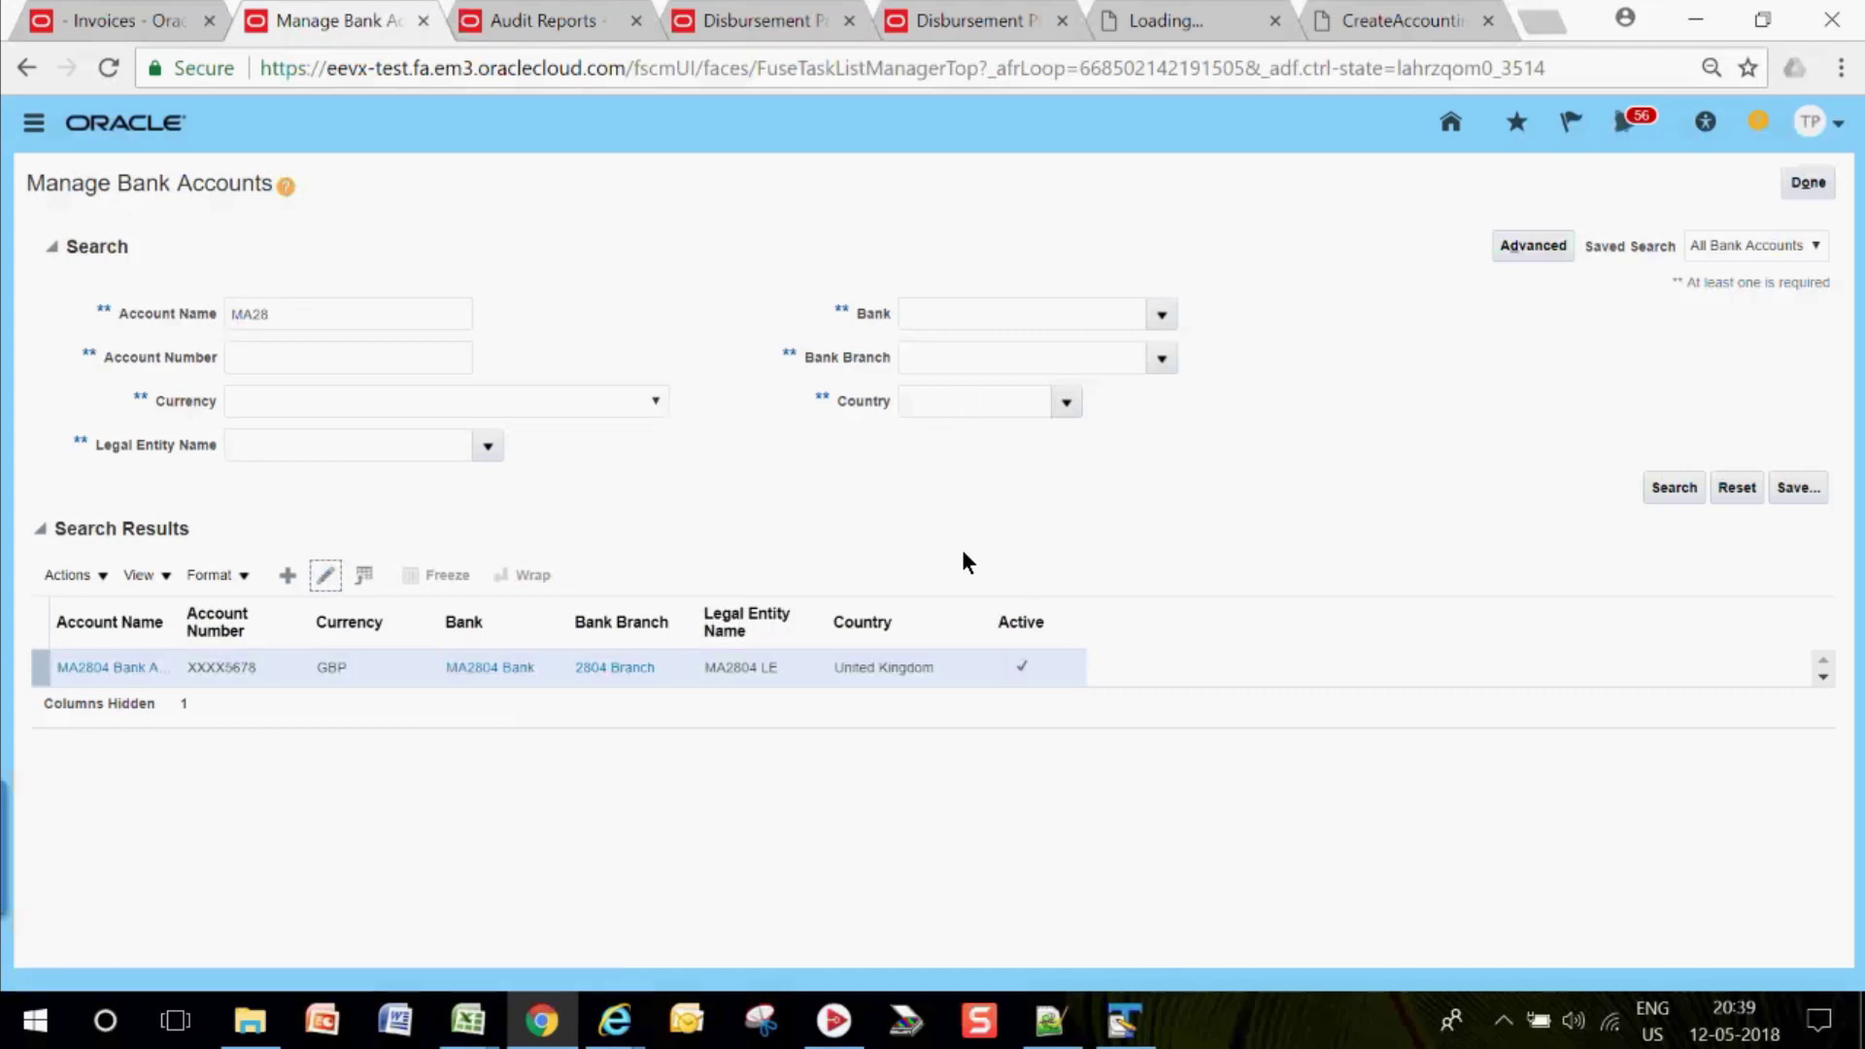
{"action": "scroll", "coordinate": [662, 621], "scroll_direction": "down", "scroll_amount": 5}
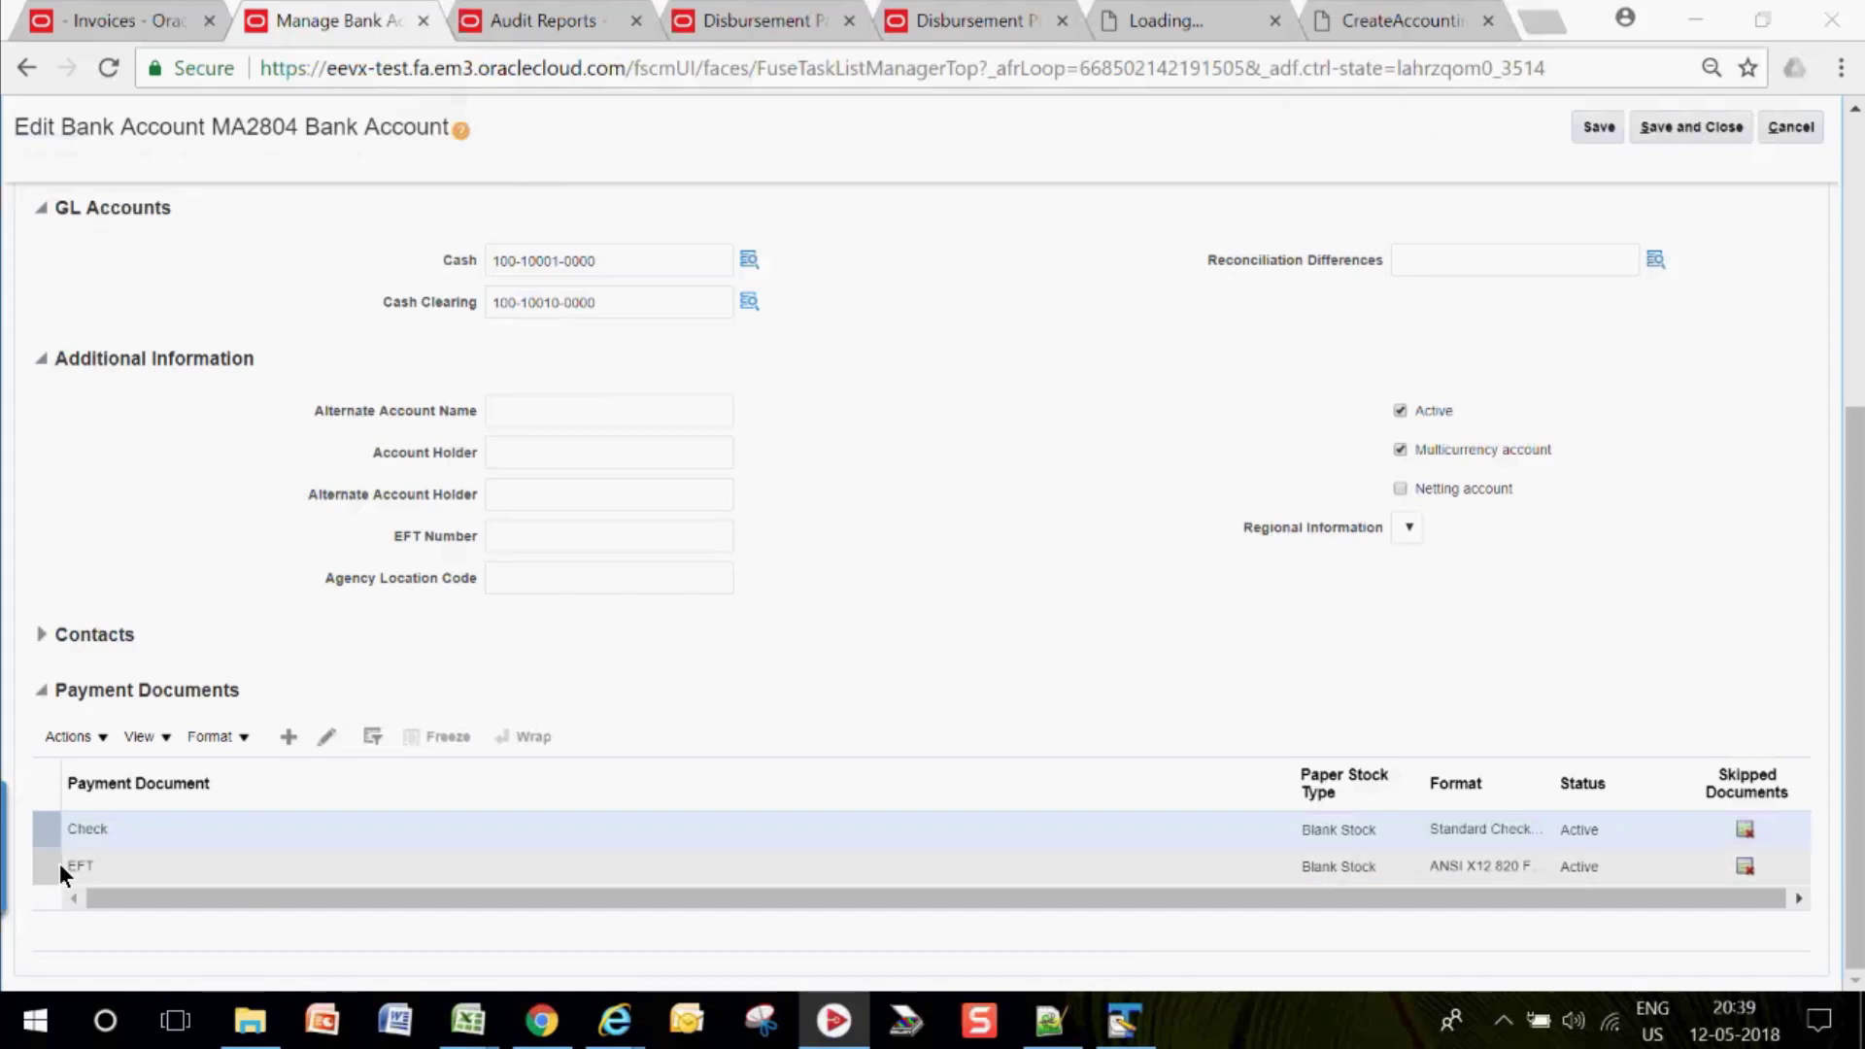
{"action": "left_click", "coordinate": [60, 863]}
{"action": "left_click", "coordinate": [334, 747]}
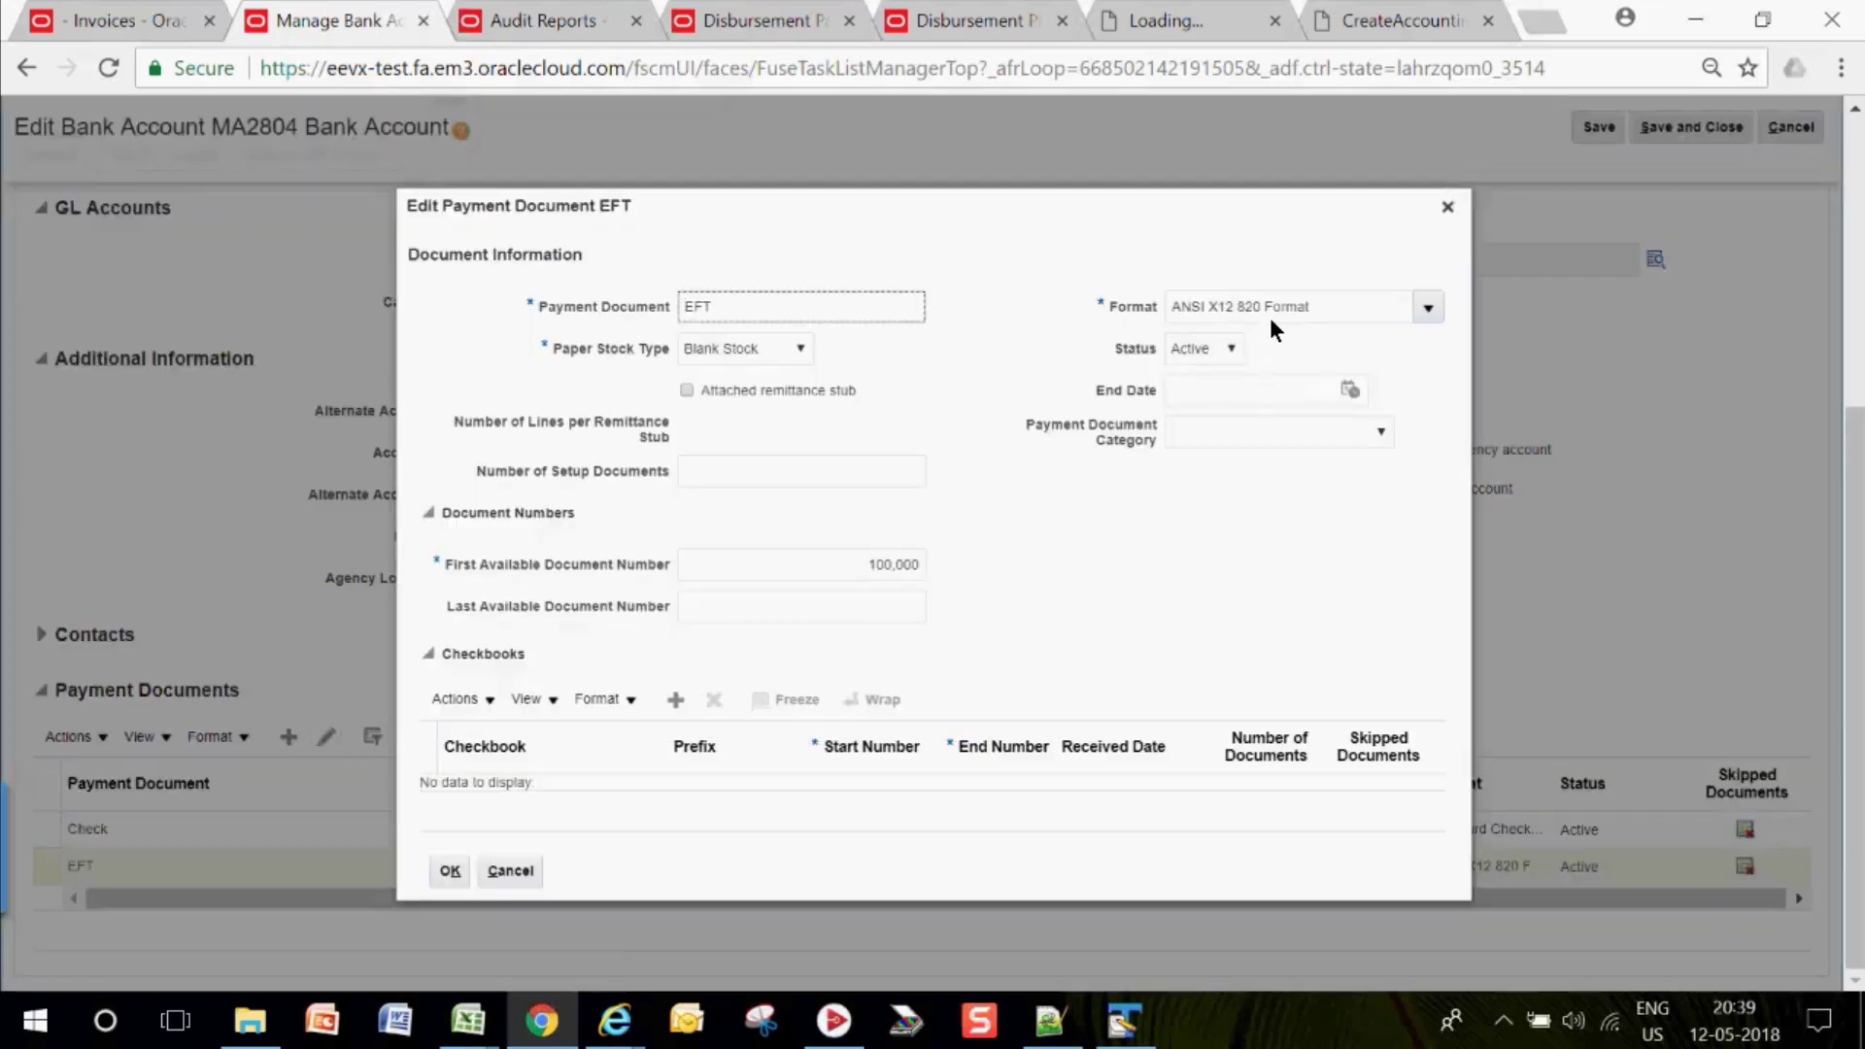
Set the EFT payment document's format to MA2804 Payment Format and confirm.
{"action": "left_click", "coordinate": [1426, 308]}
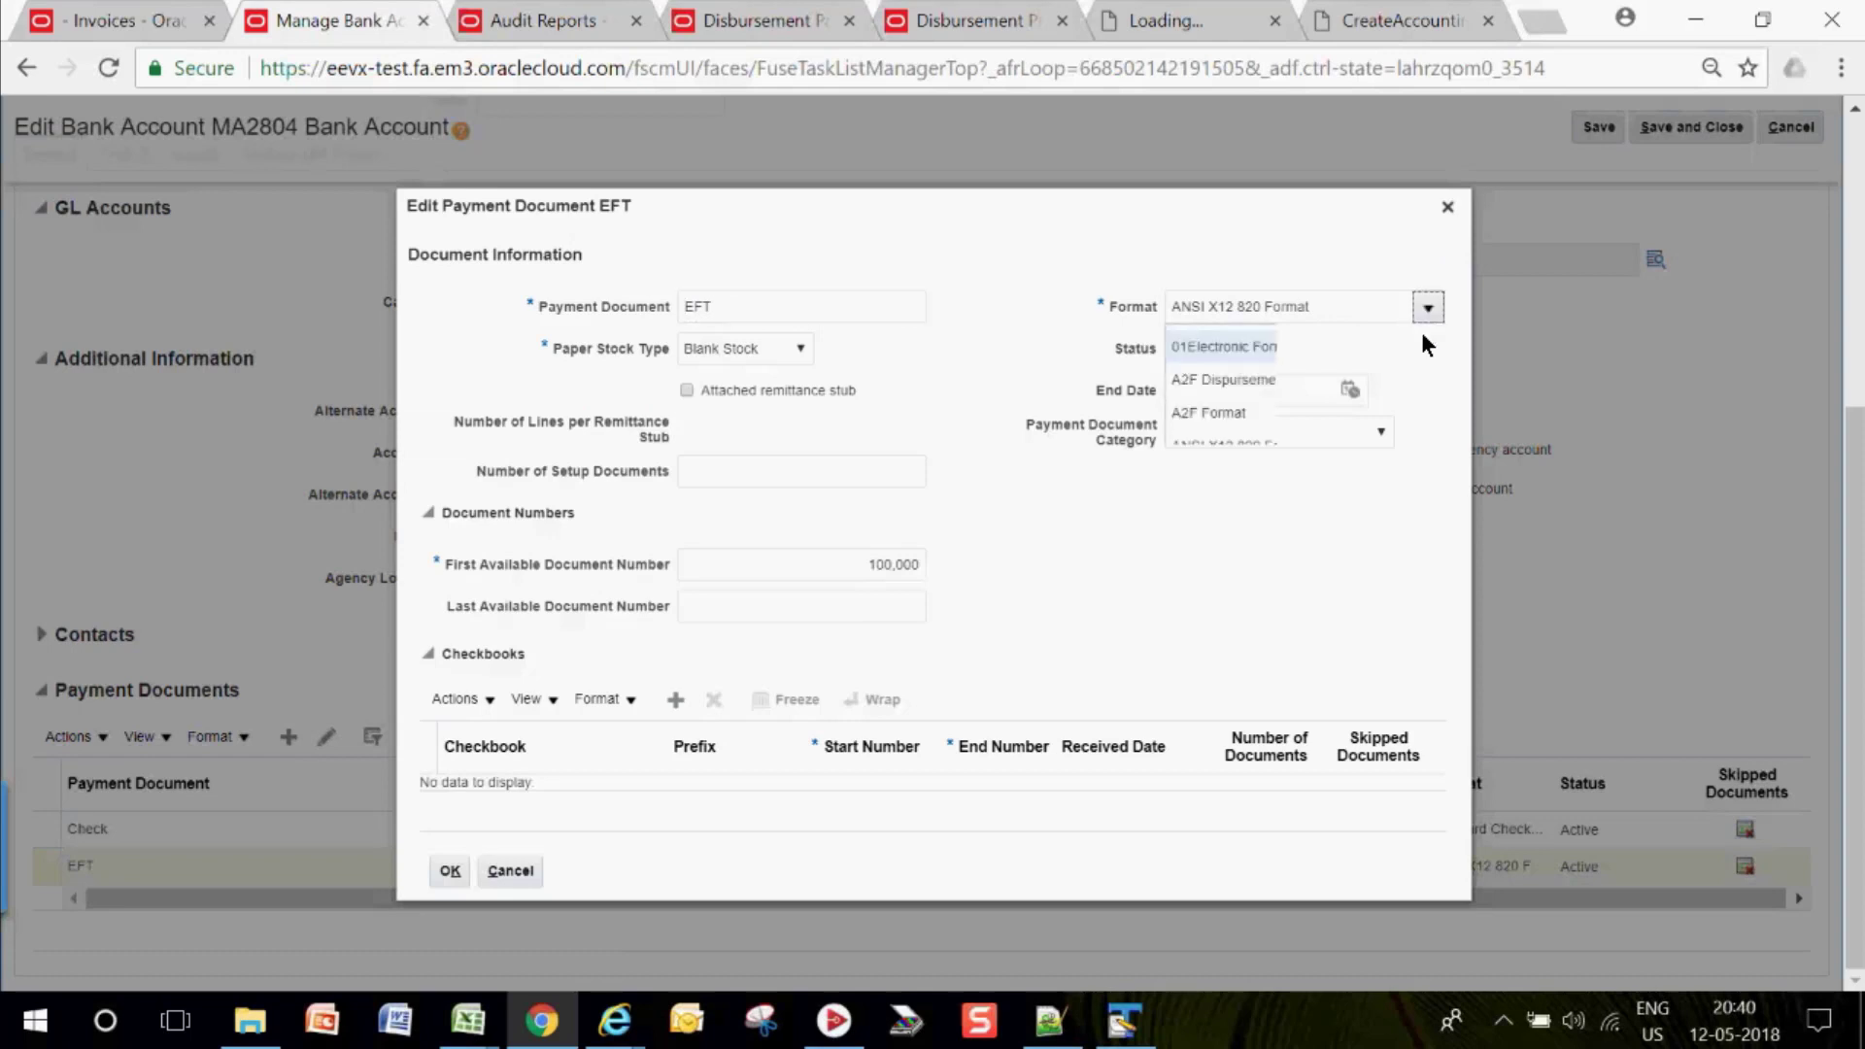
{"action": "scroll", "coordinate": [1281, 602], "scroll_direction": "down", "scroll_amount": 8}
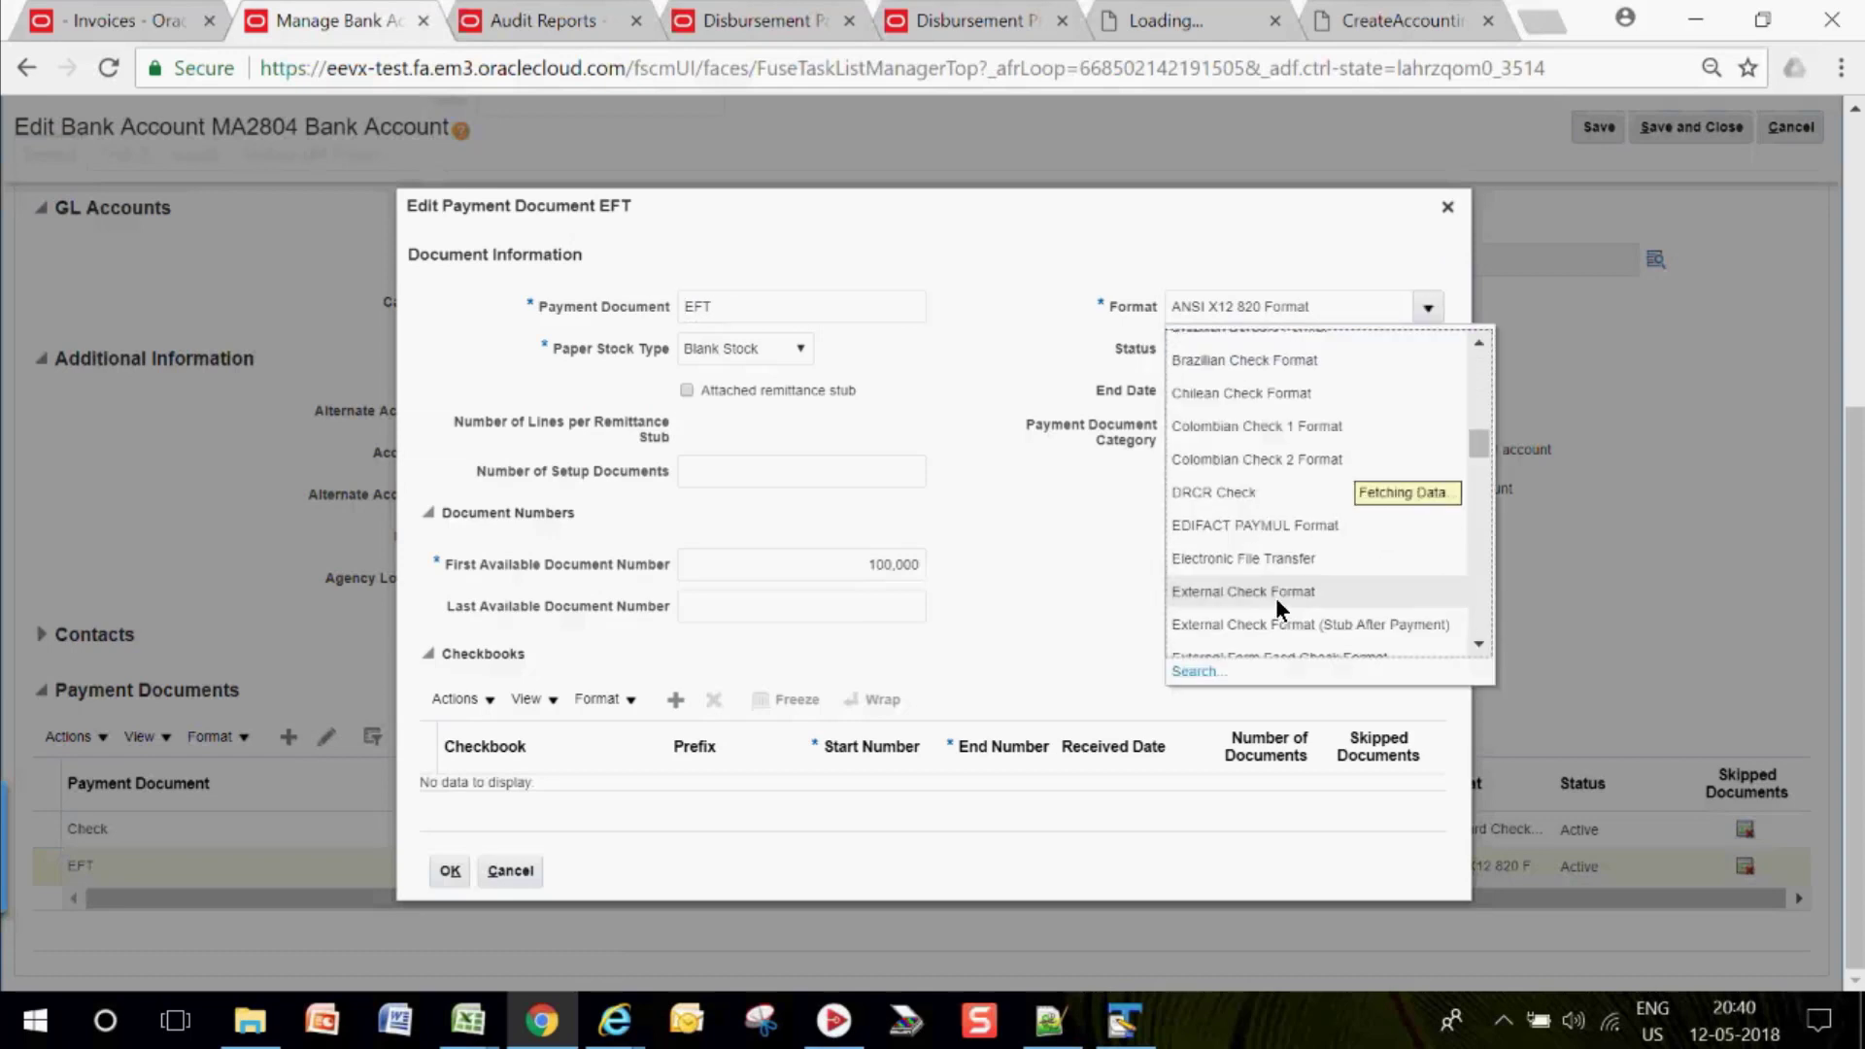
{"action": "scroll", "coordinate": [1325, 579], "scroll_direction": "down", "scroll_amount": 3}
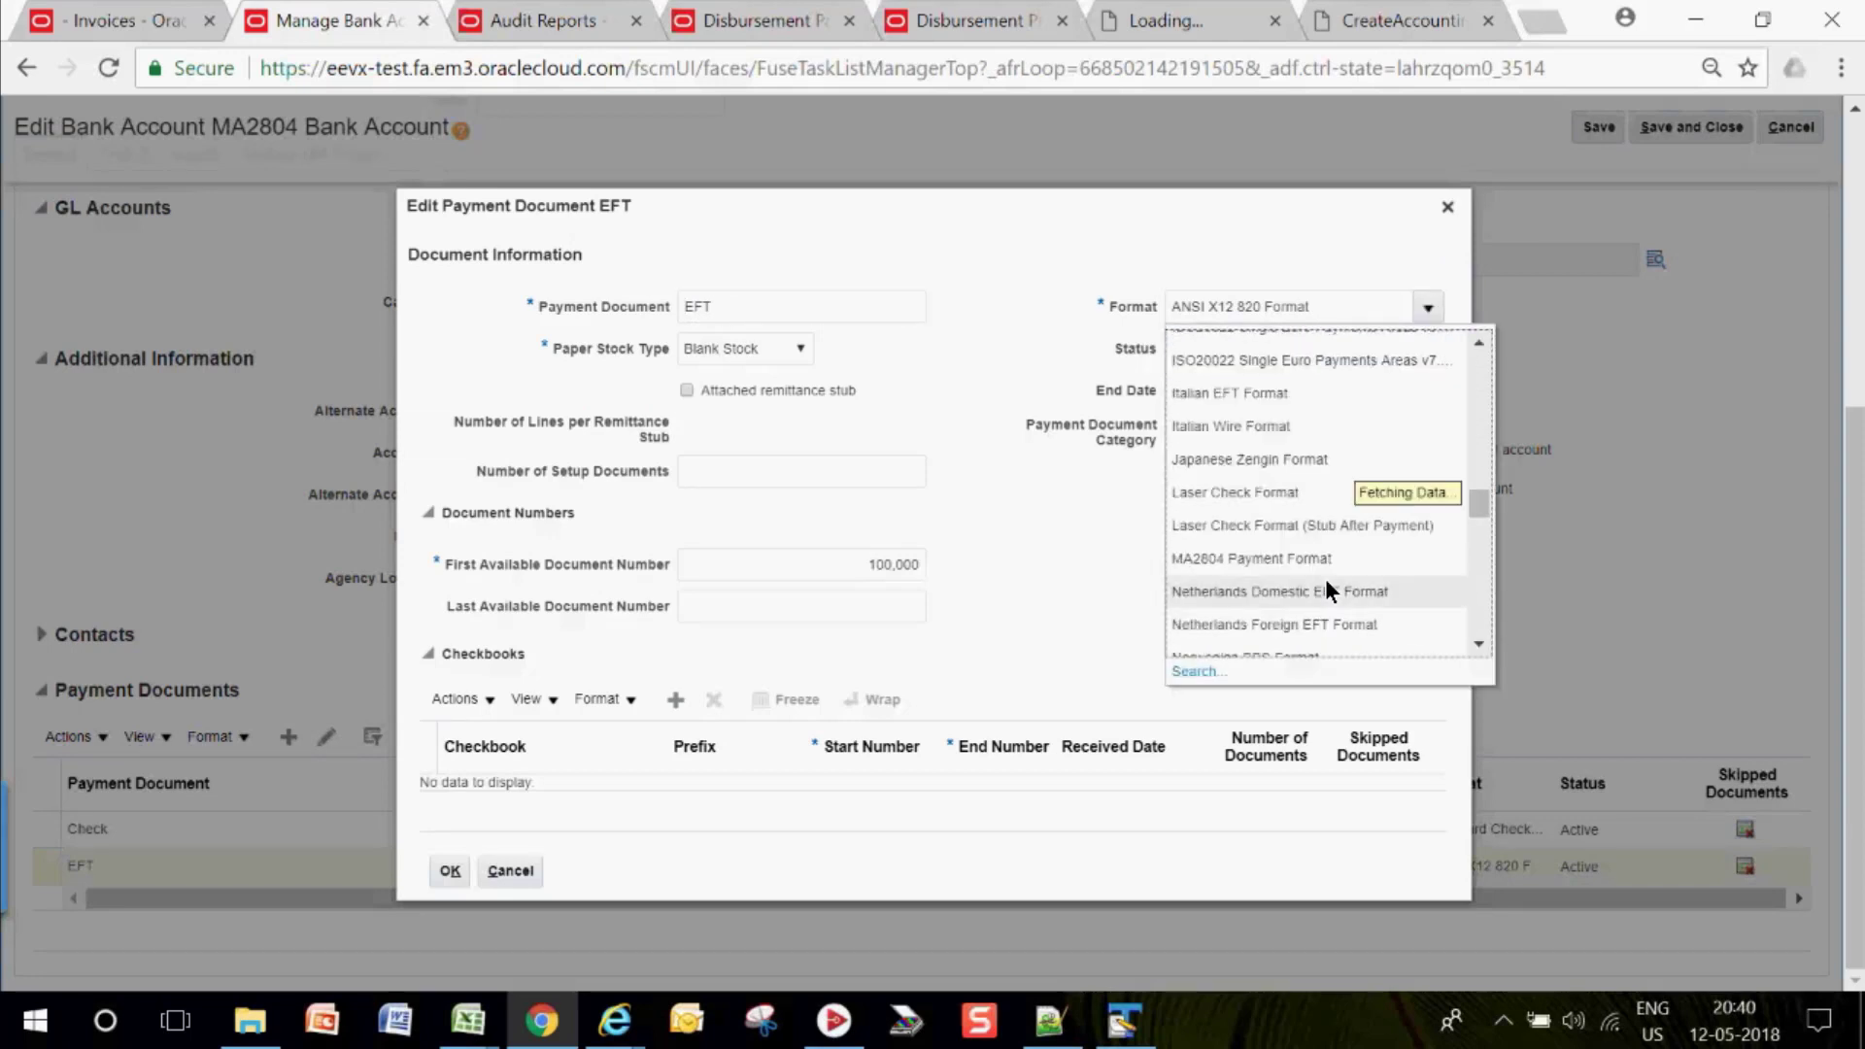
{"action": "key", "text": "Escape"}
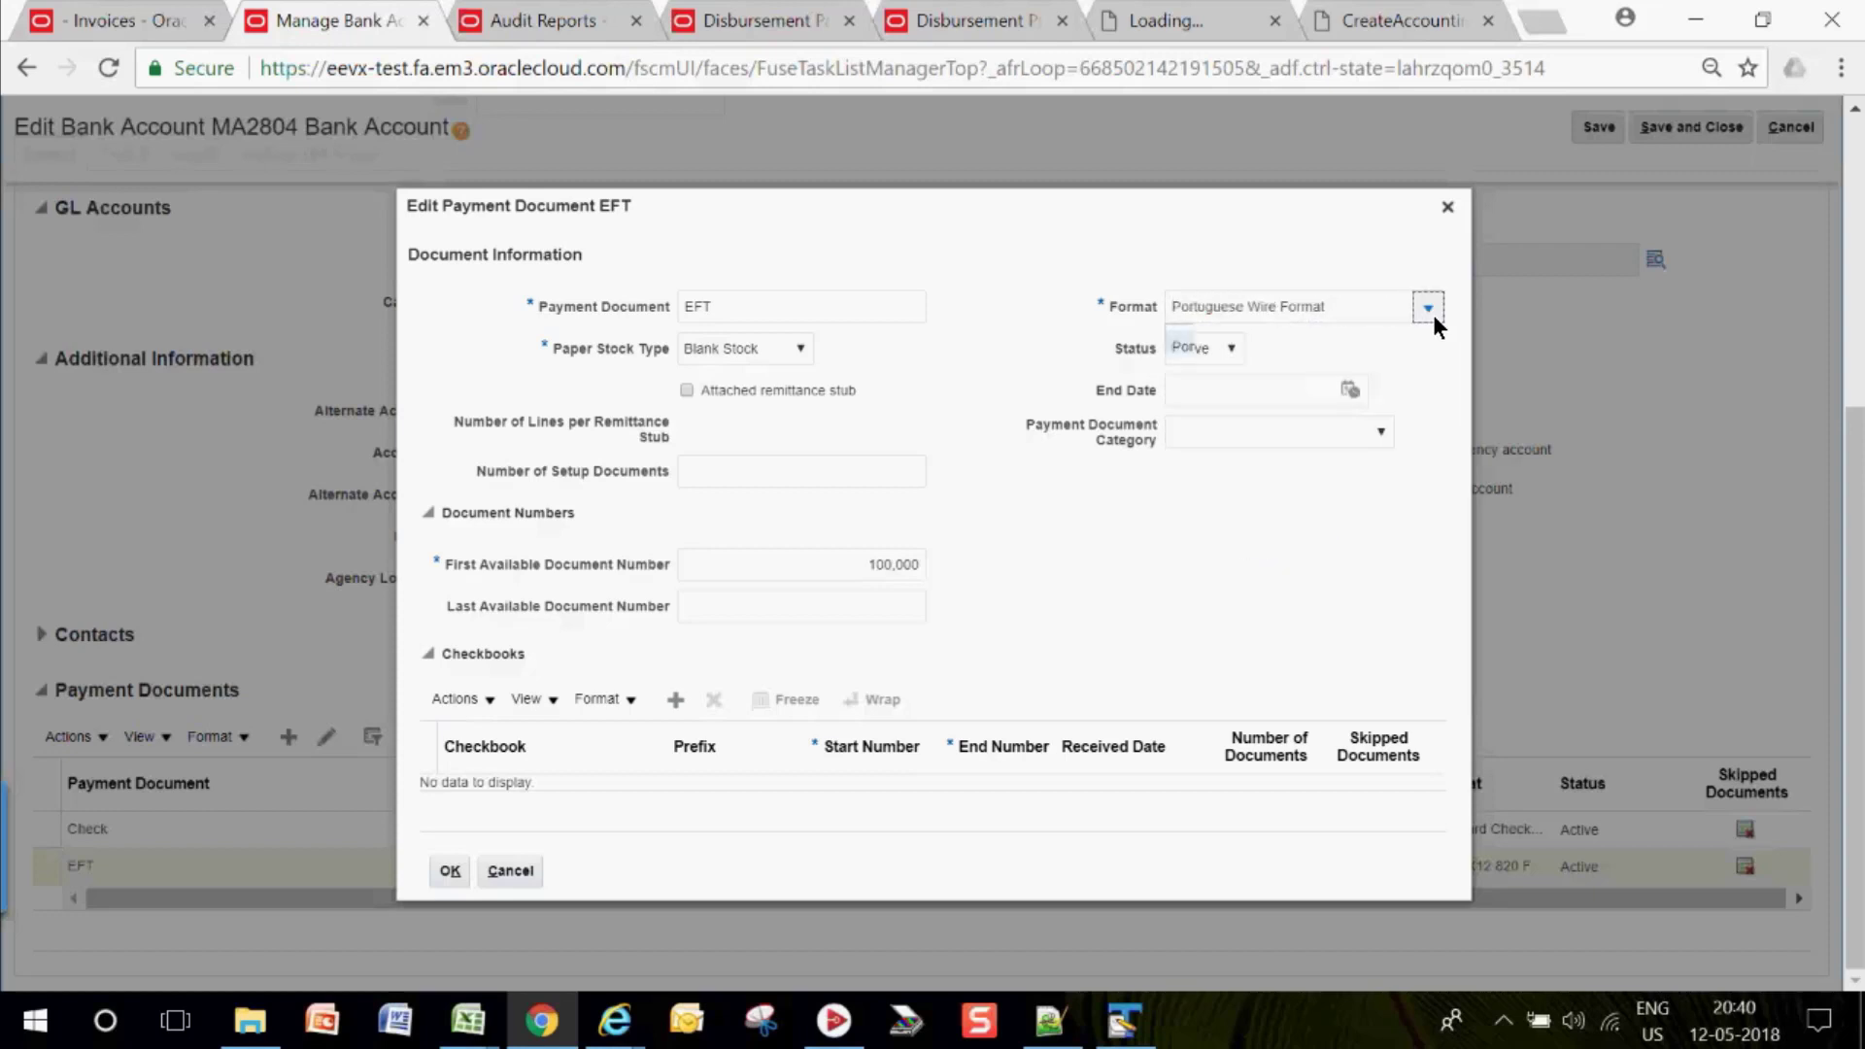
{"action": "left_click", "coordinate": [1428, 308]}
{"action": "scroll", "coordinate": [1359, 545], "scroll_direction": "down", "scroll_amount": 8}
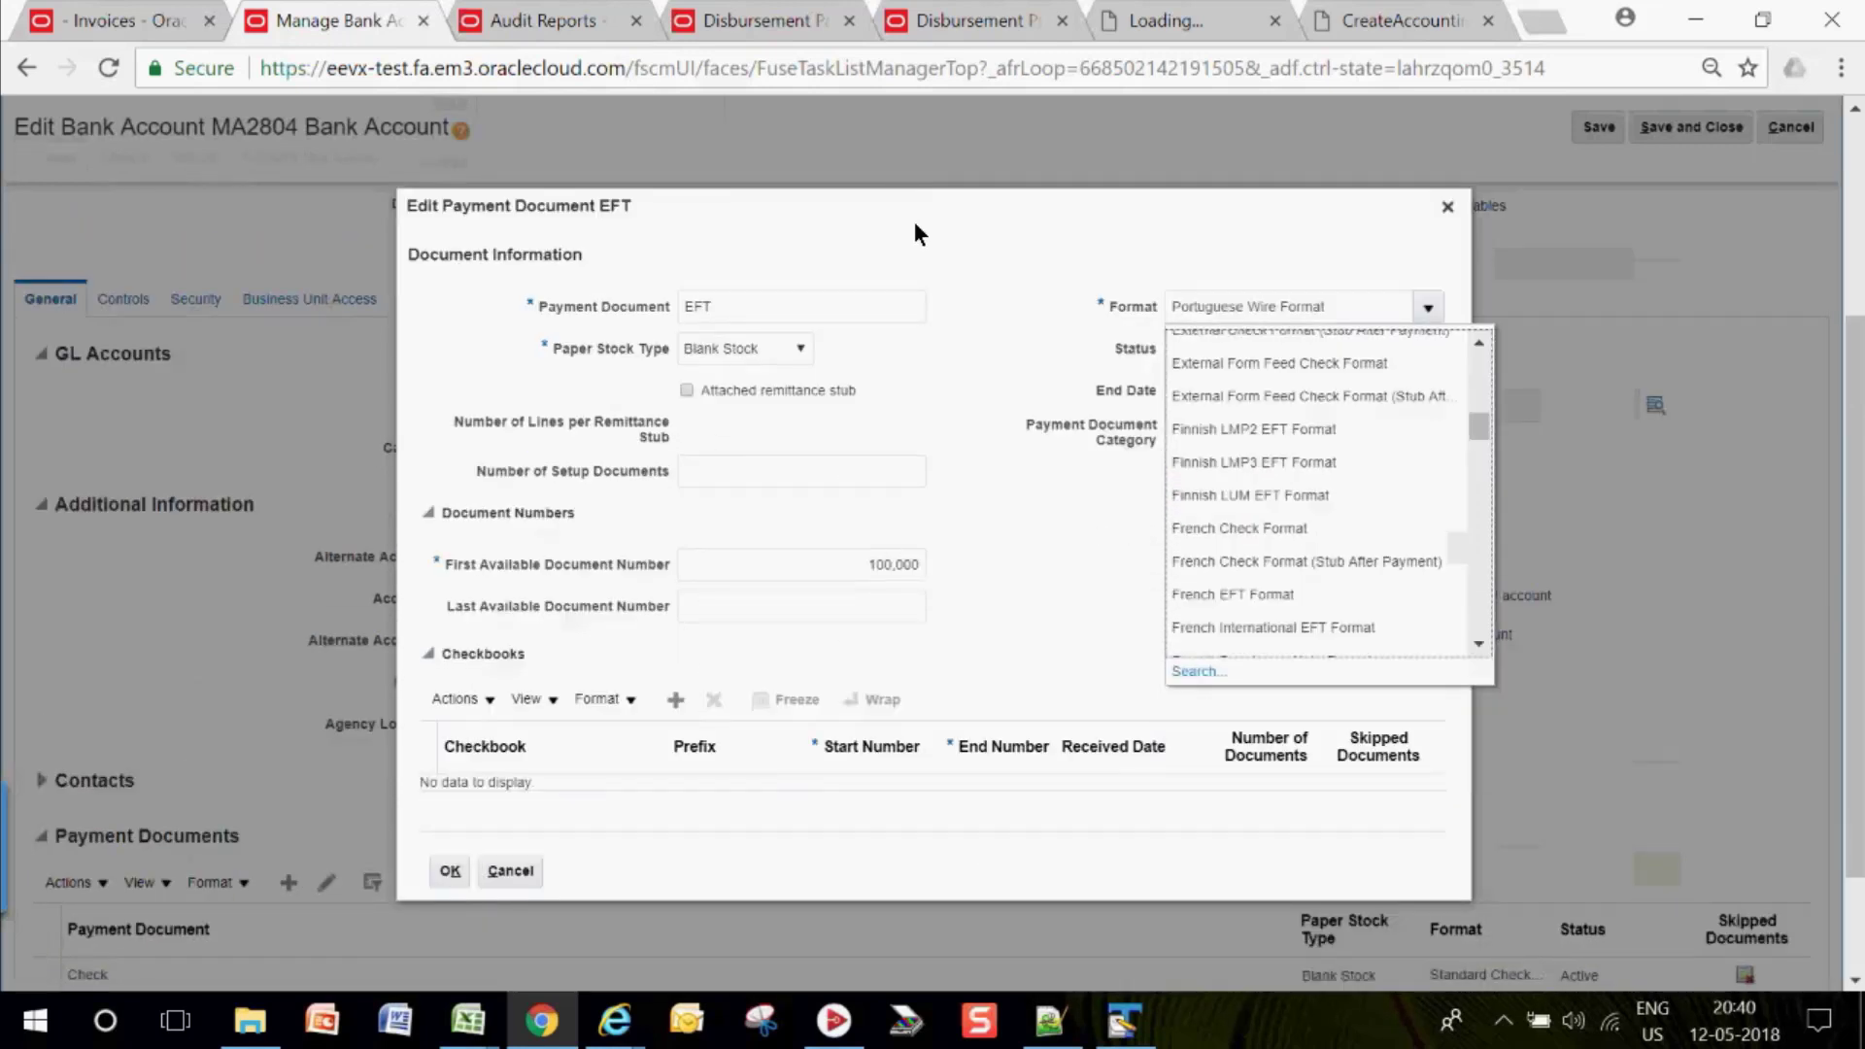
{"action": "left_click", "coordinate": [1340, 304]}
{"action": "type", "text": "MA280"}
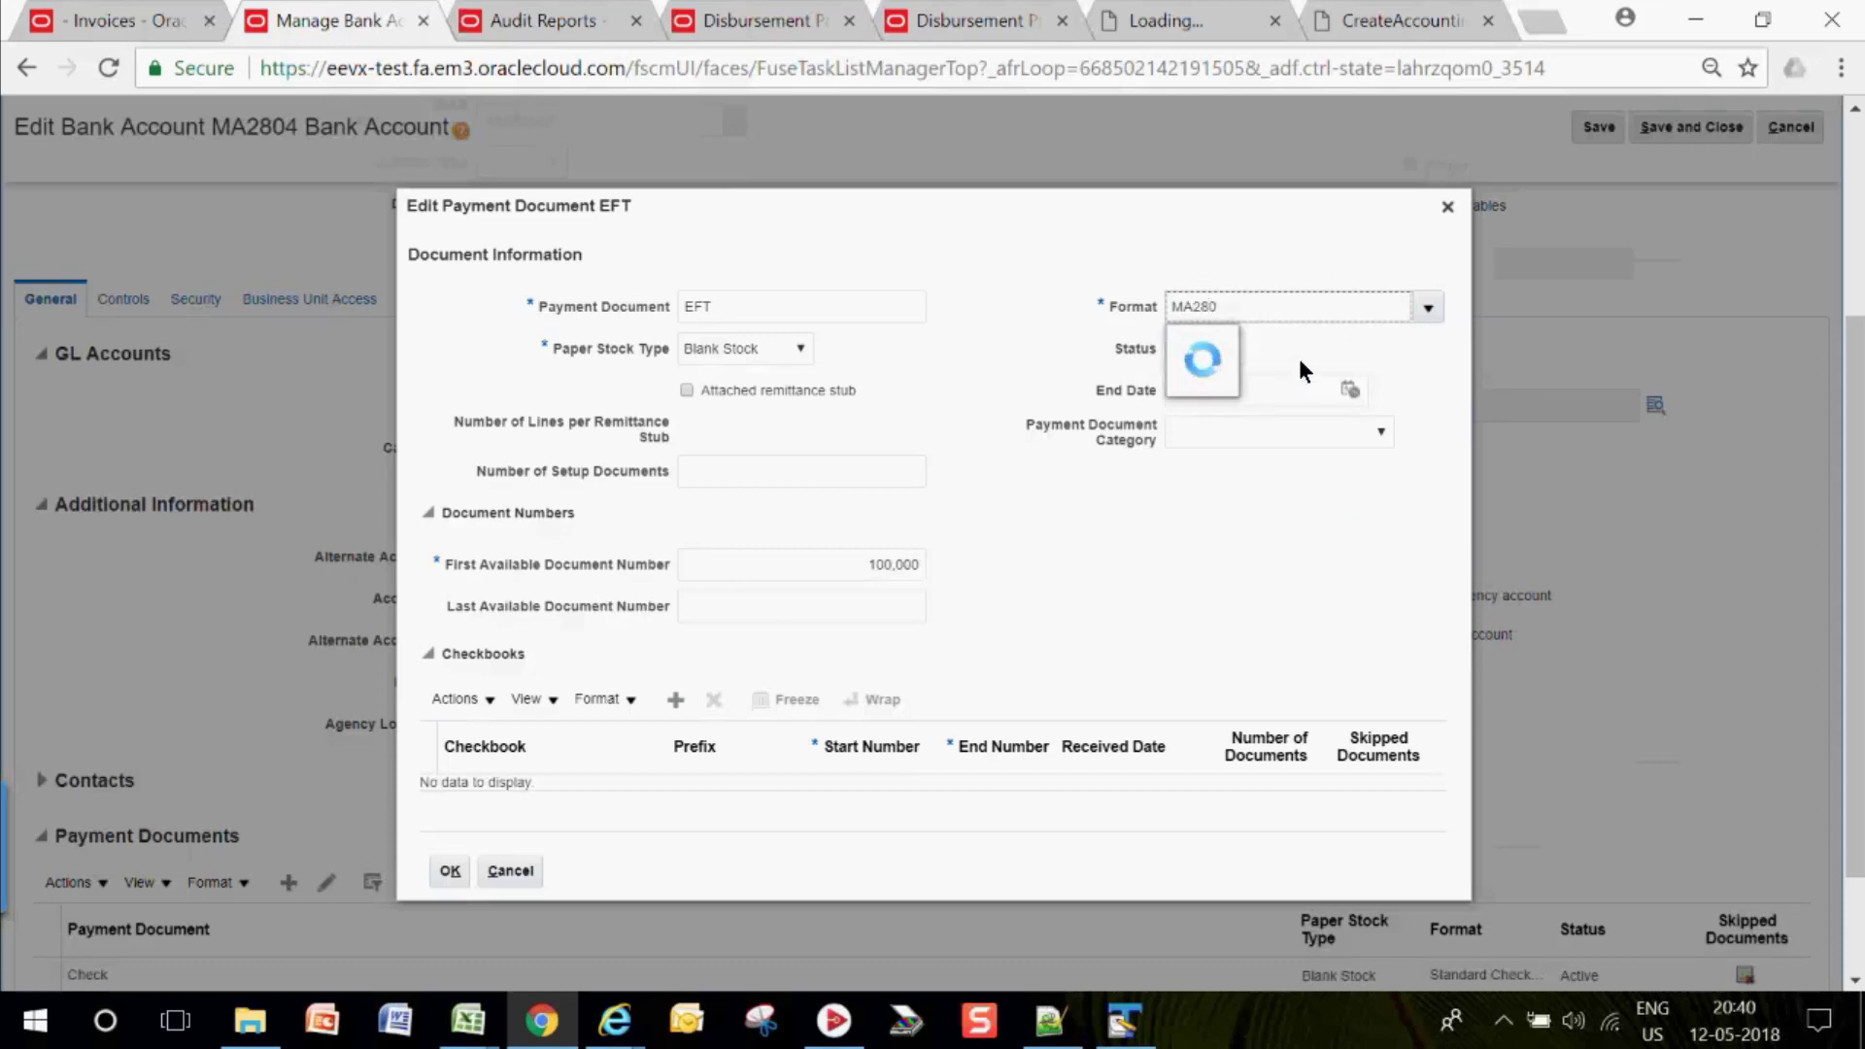
{"action": "left_click", "coordinate": [1253, 340]}
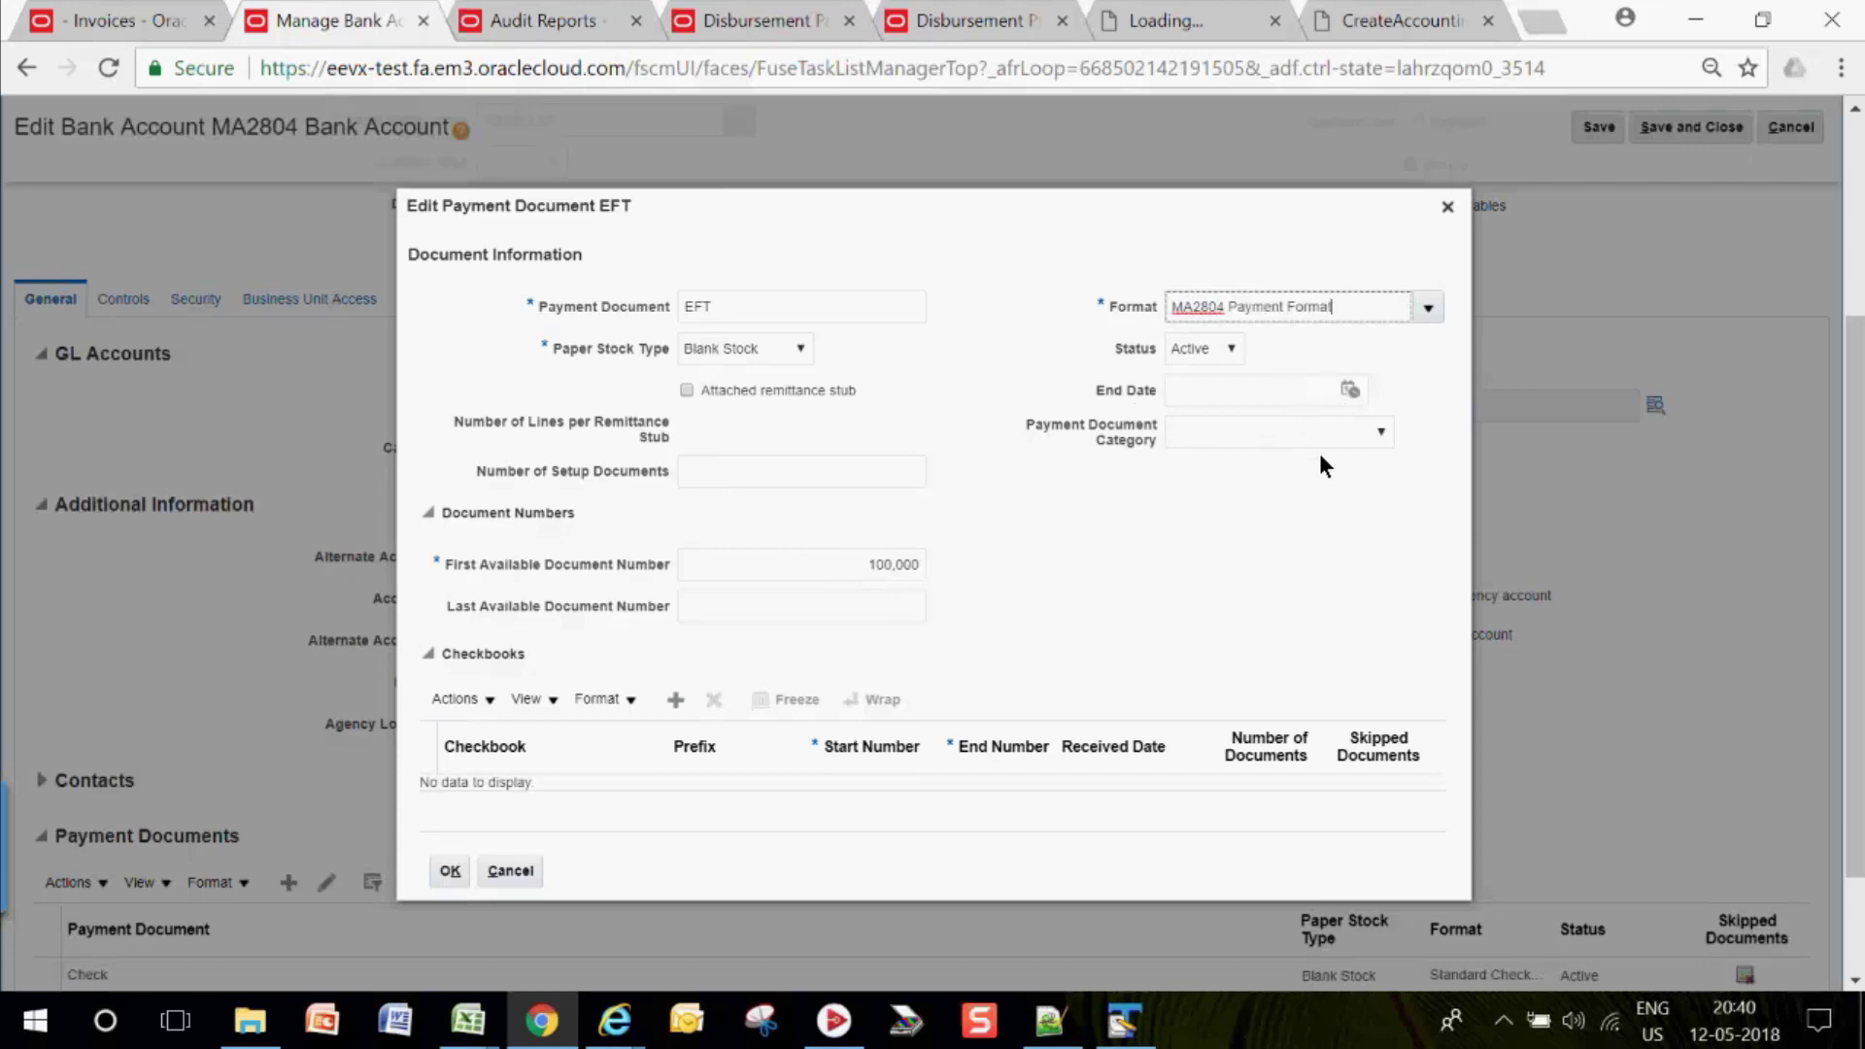
{"action": "left_click", "coordinate": [450, 870]}
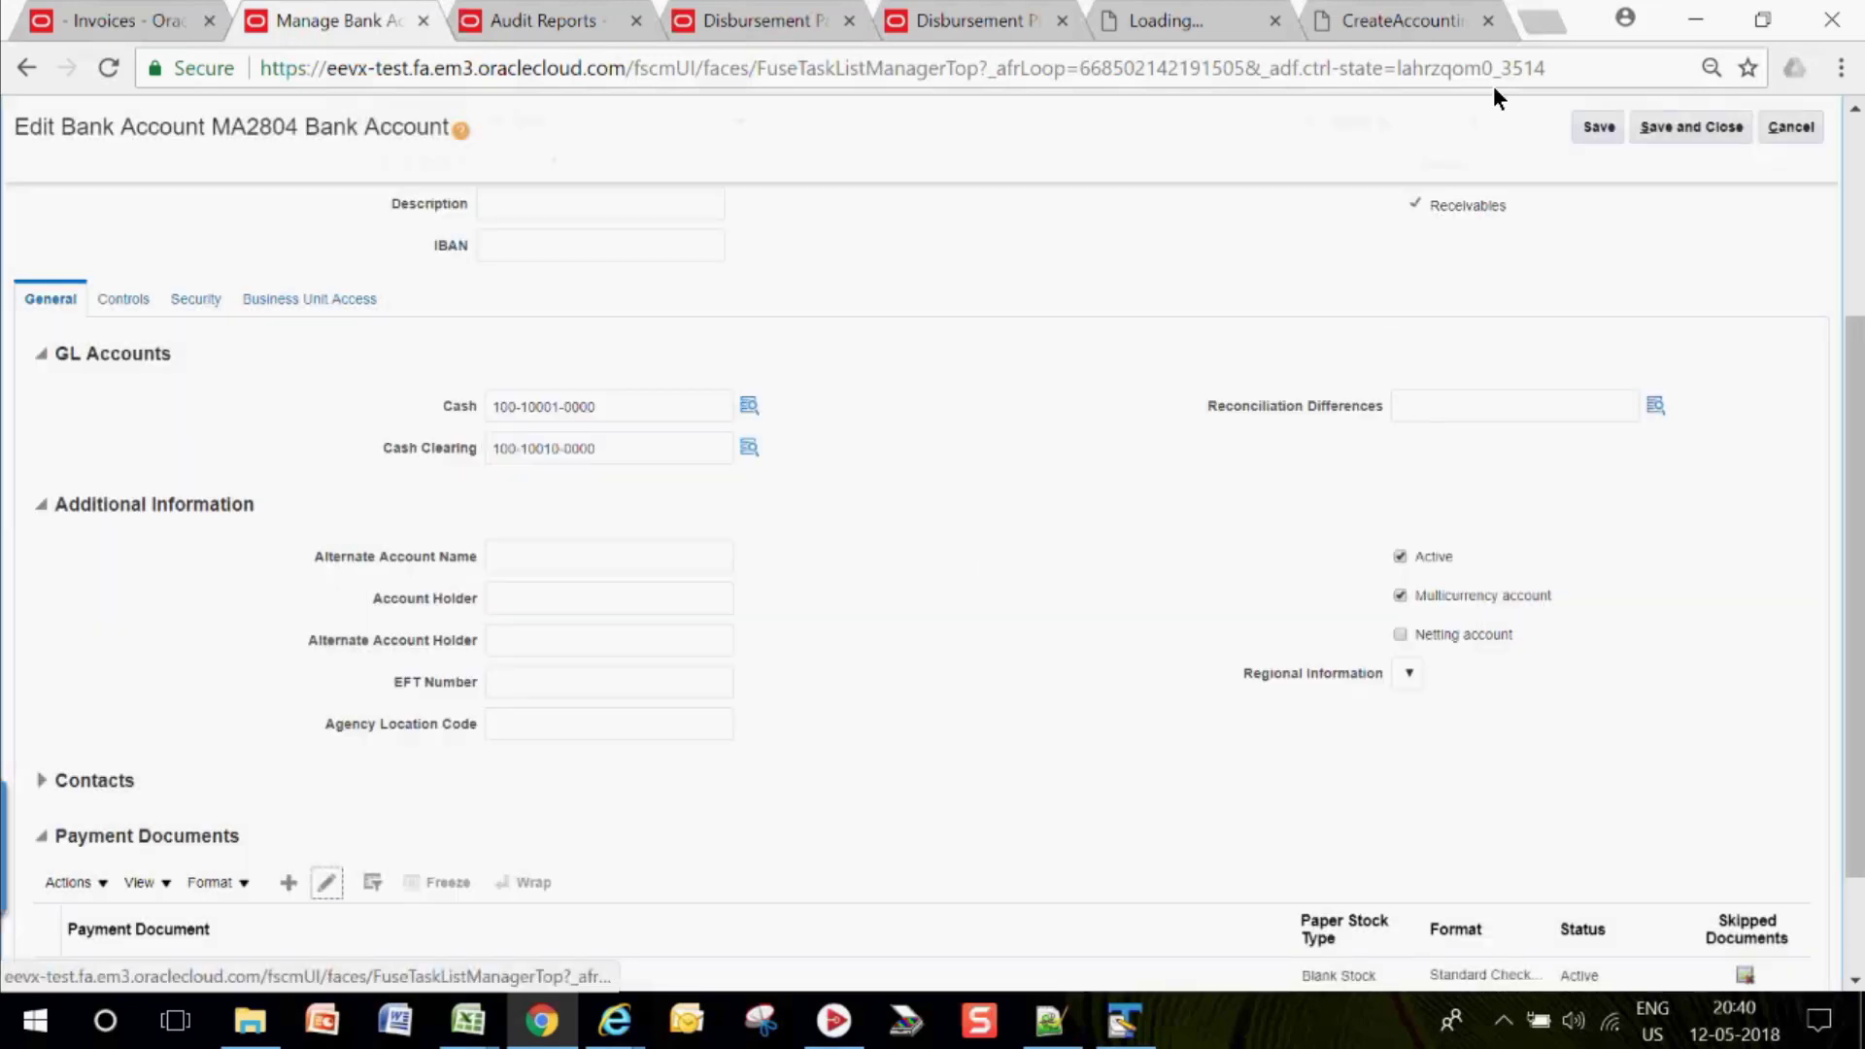
Save MA2804 Bank Account, continuing past the missing-IBAN warning.
{"action": "left_click", "coordinate": [1596, 127]}
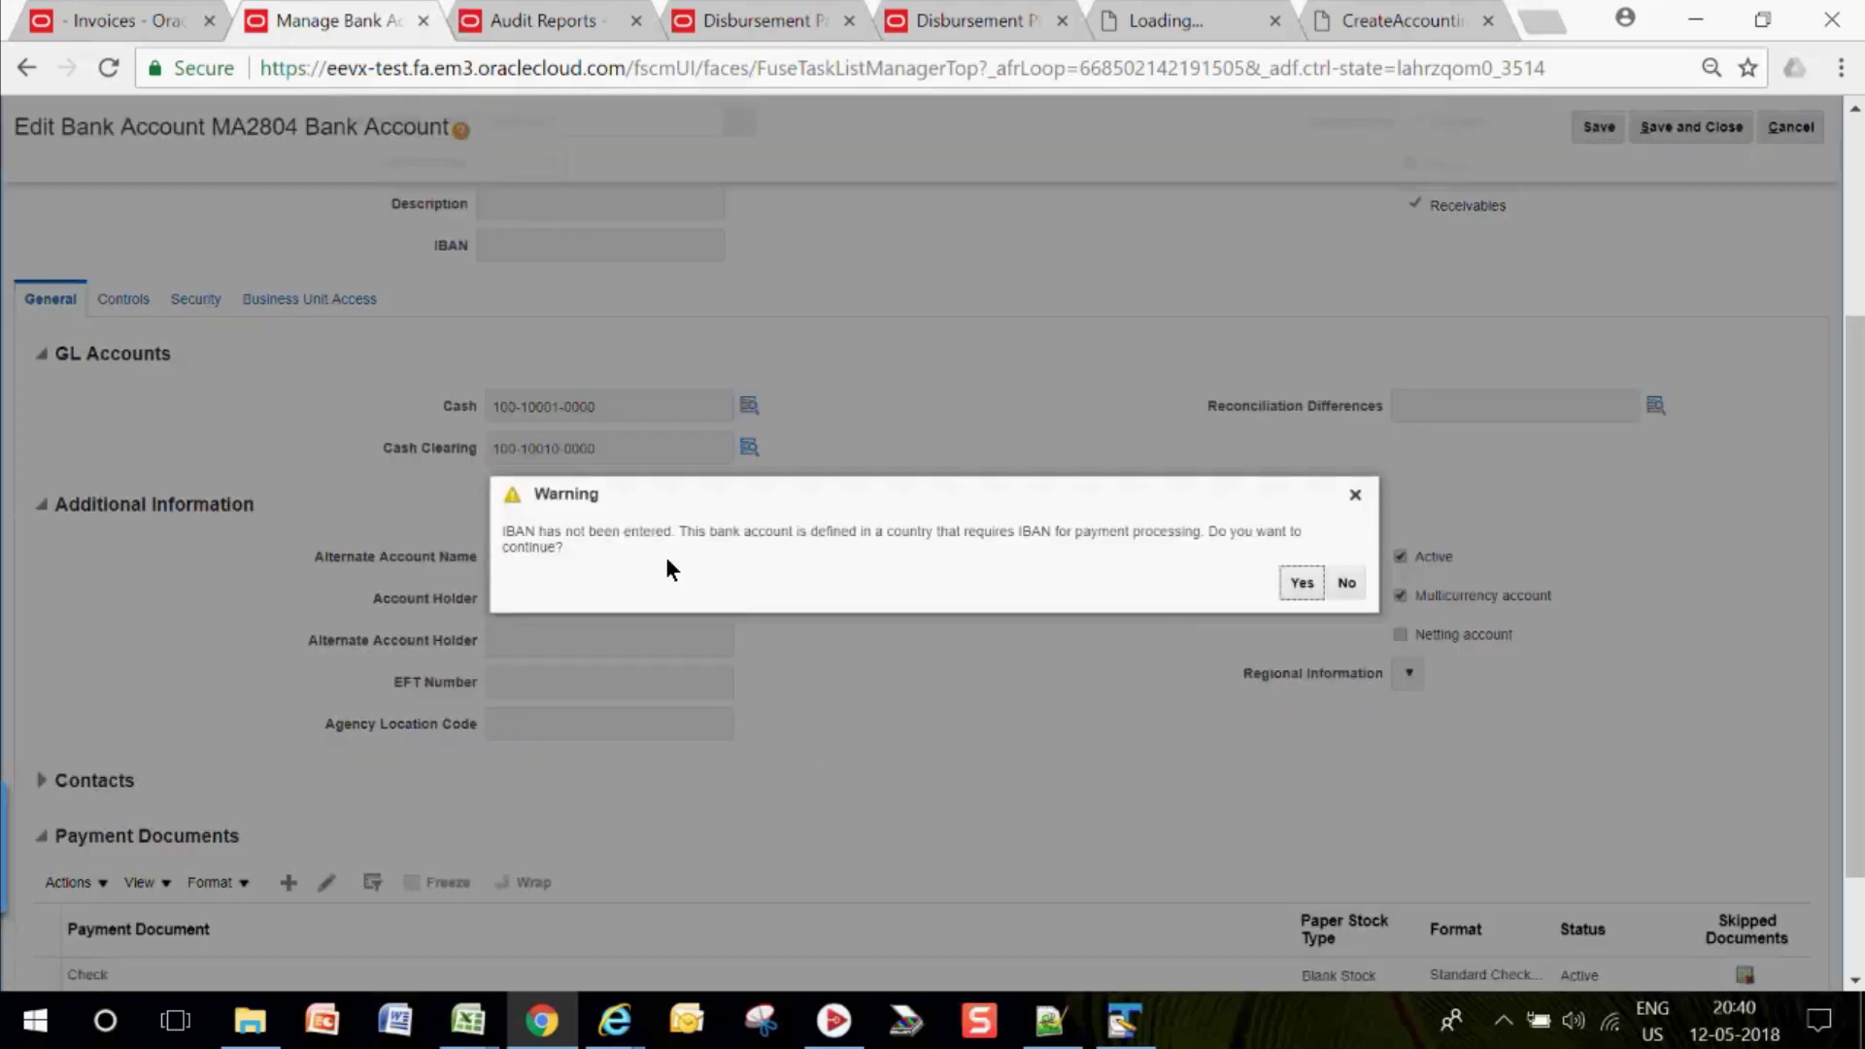
{"action": "left_click", "coordinate": [1302, 586]}
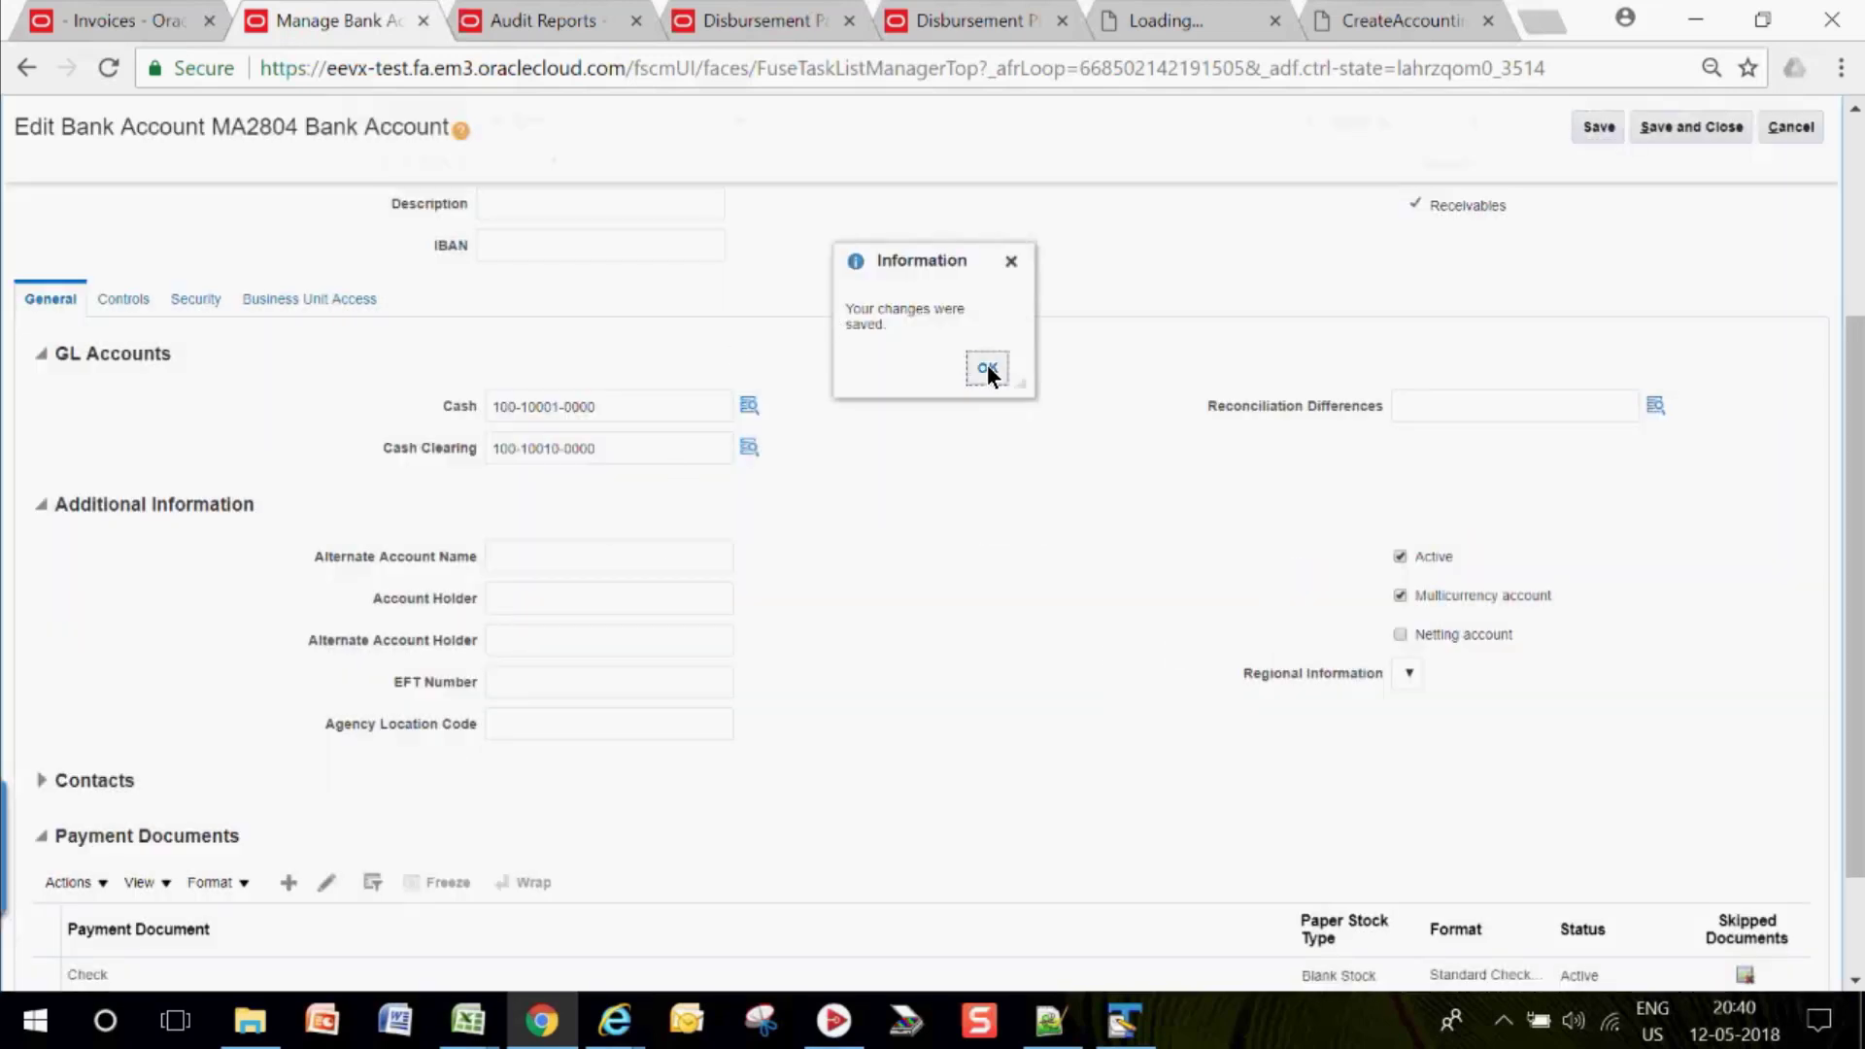
{"action": "left_click", "coordinate": [987, 367]}
{"action": "left_click", "coordinate": [301, 610]}
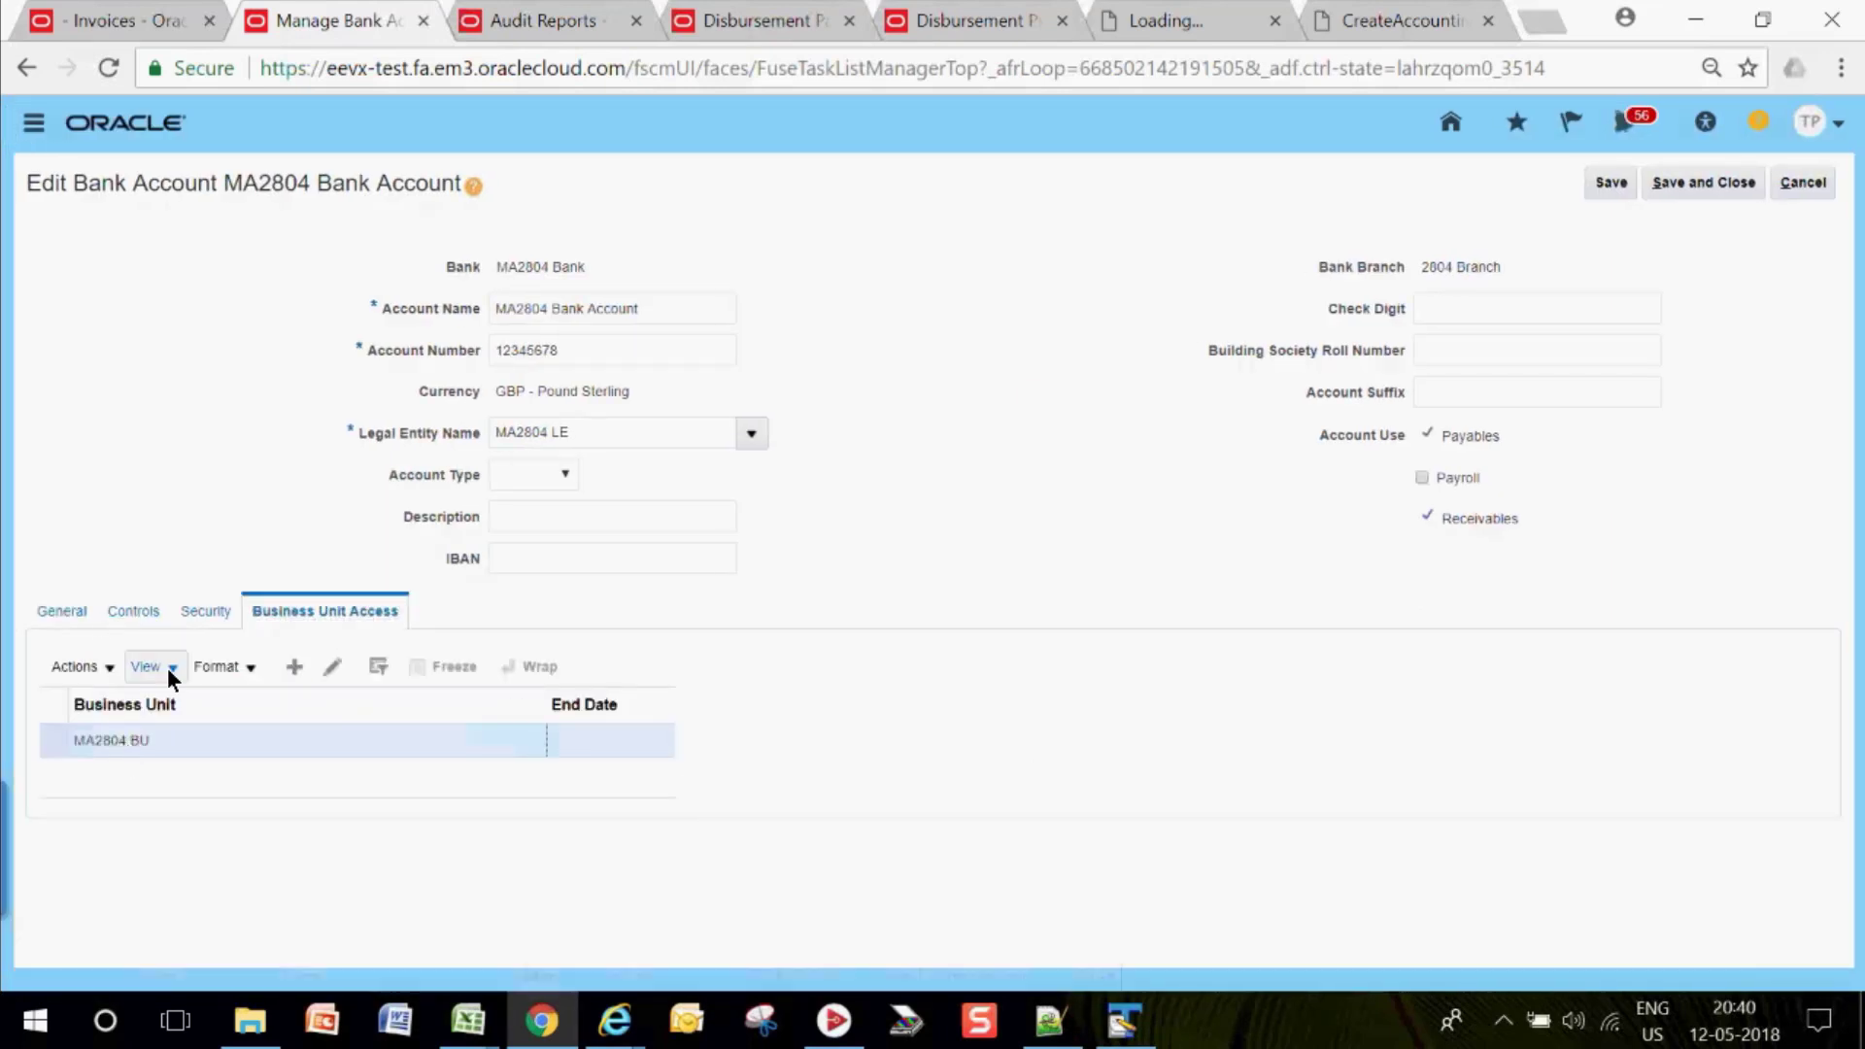
Review the MA2804 BU access settings without changes, then return to invoice MA2804-1.
{"action": "left_click", "coordinate": [332, 667]}
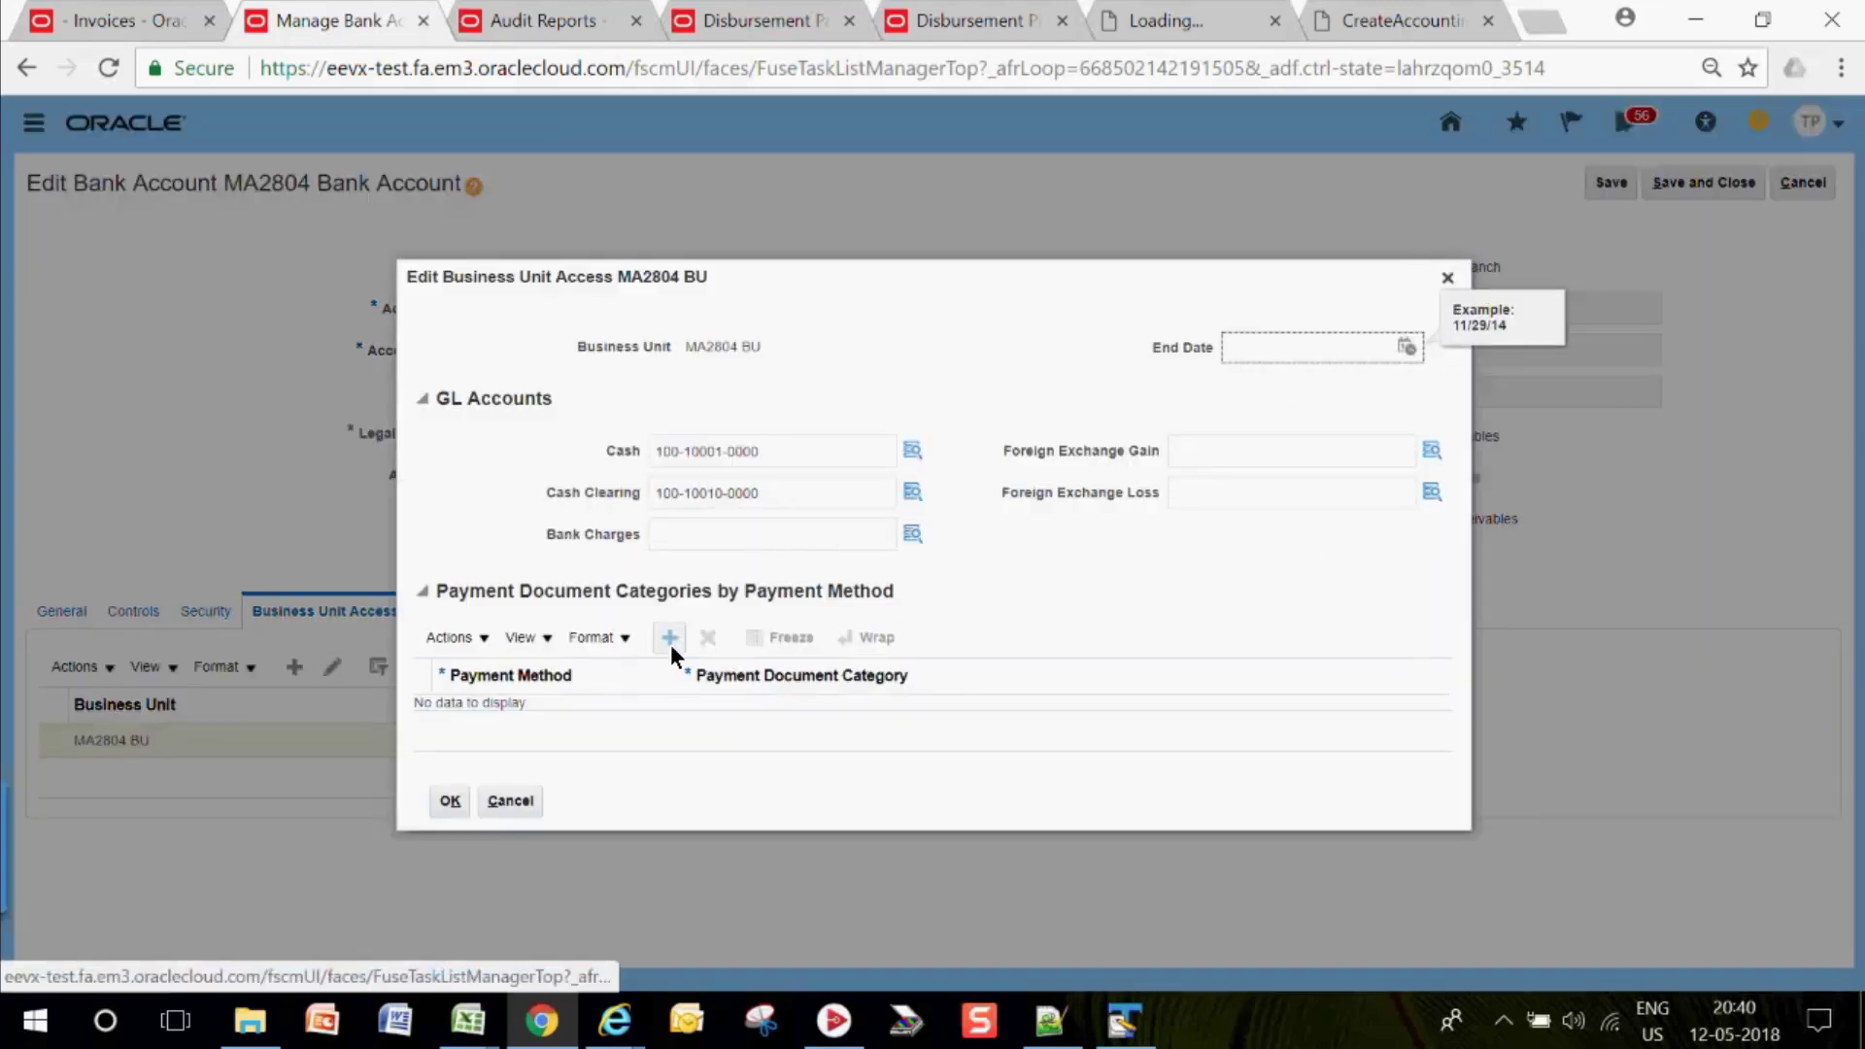
{"action": "left_click", "coordinate": [1447, 278]}
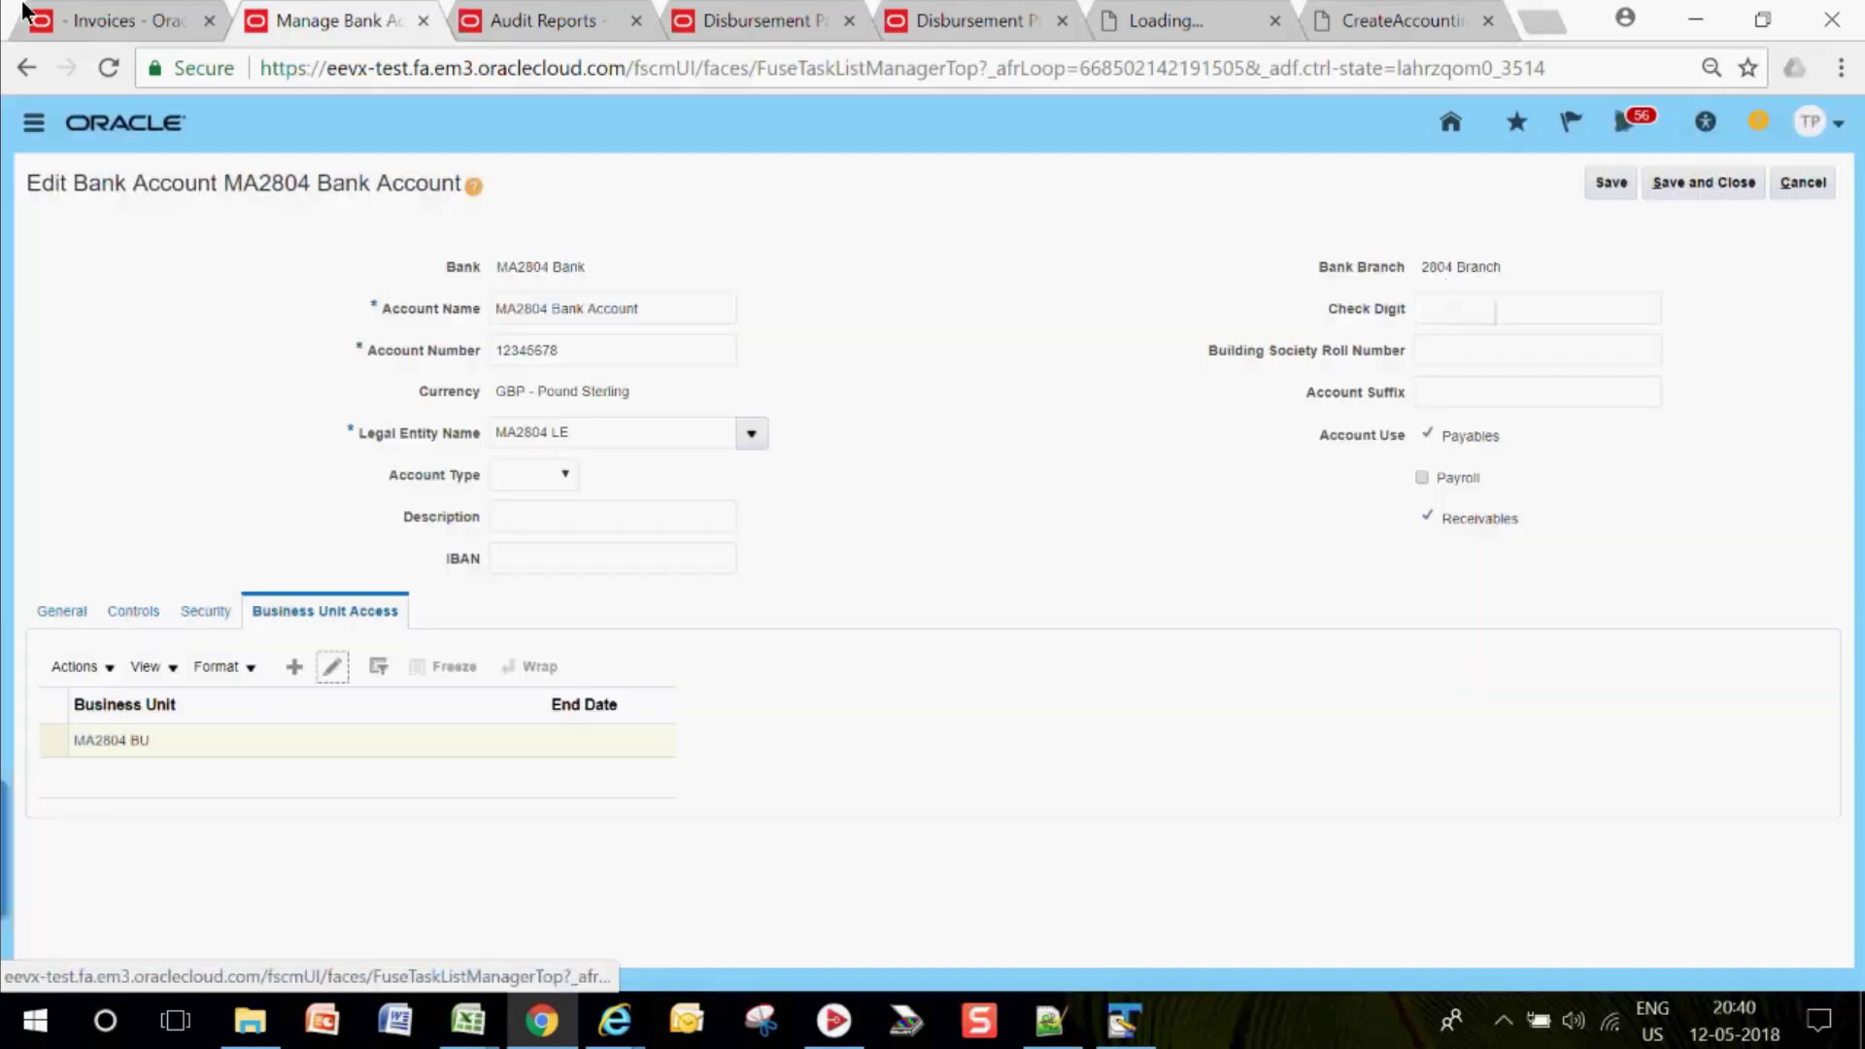
{"action": "left_click", "coordinate": [124, 21]}
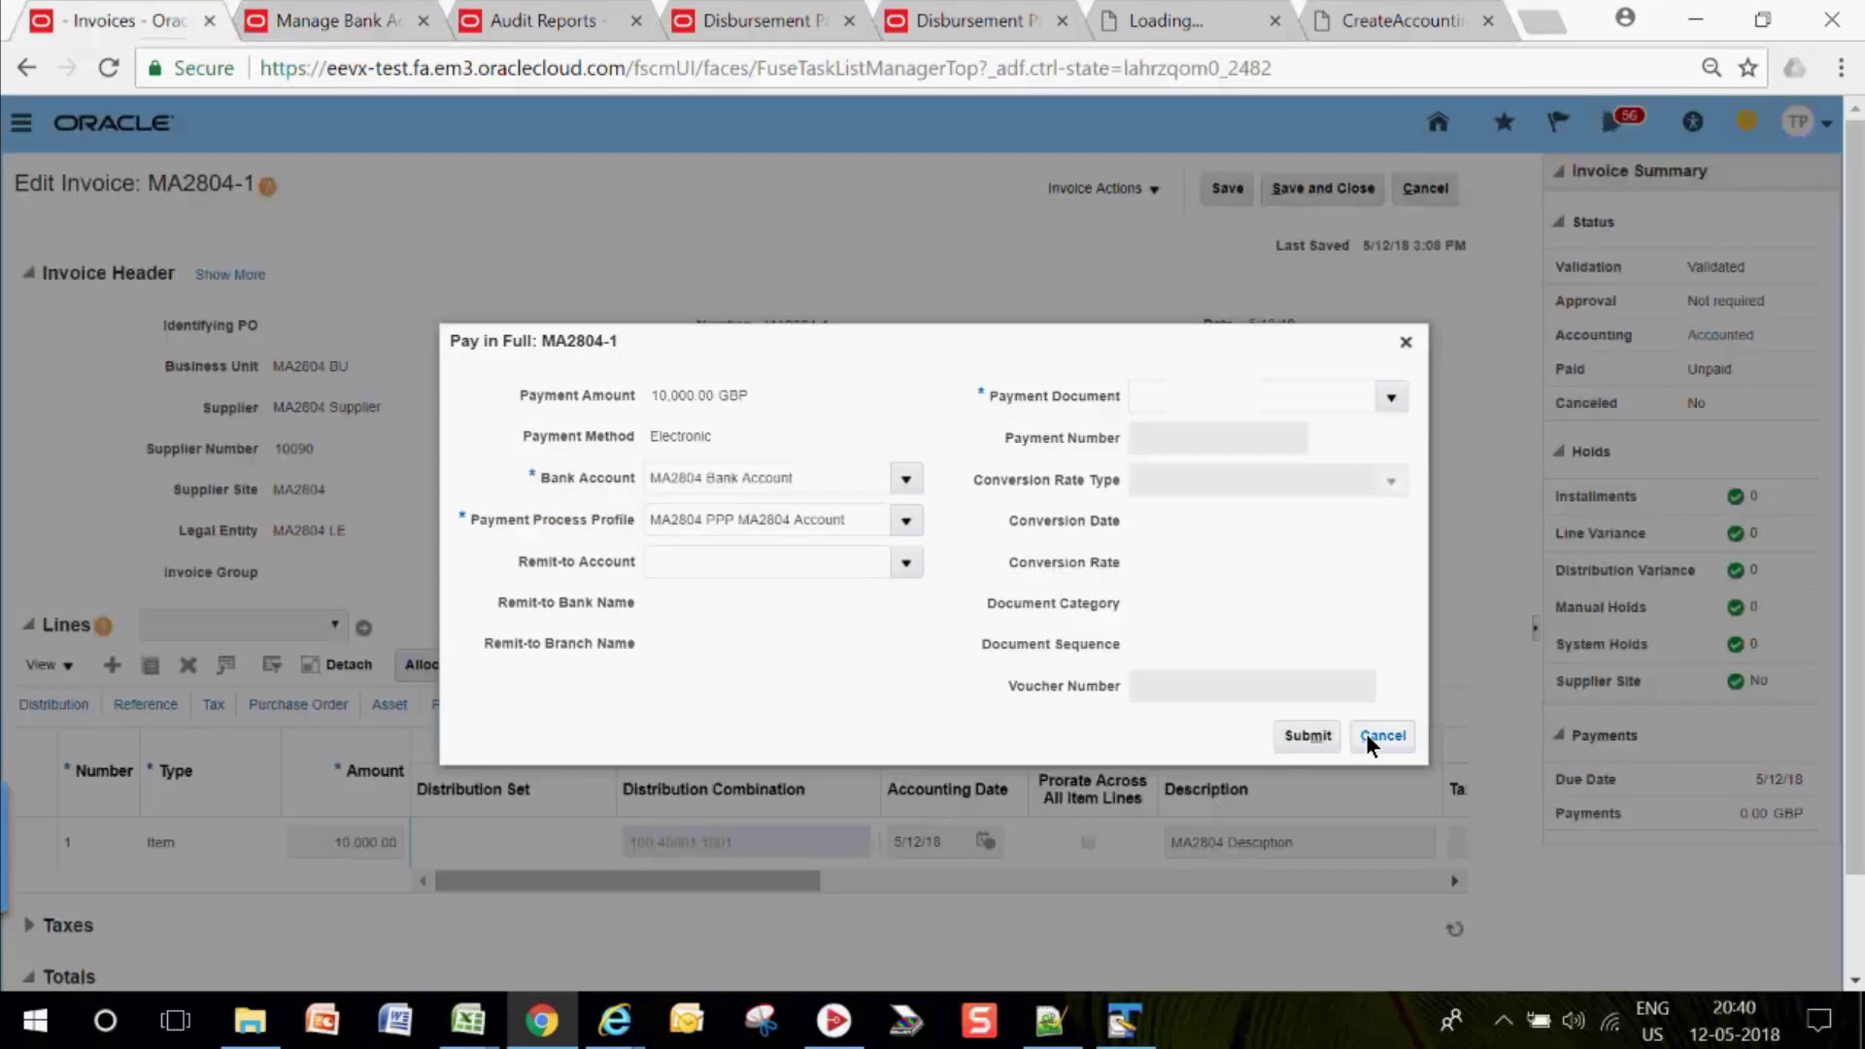
Cancel Pay in Full, leave invoice MA2804-1 unsaved, and open invoice MA2804-2.
{"action": "left_click", "coordinate": [1436, 192]}
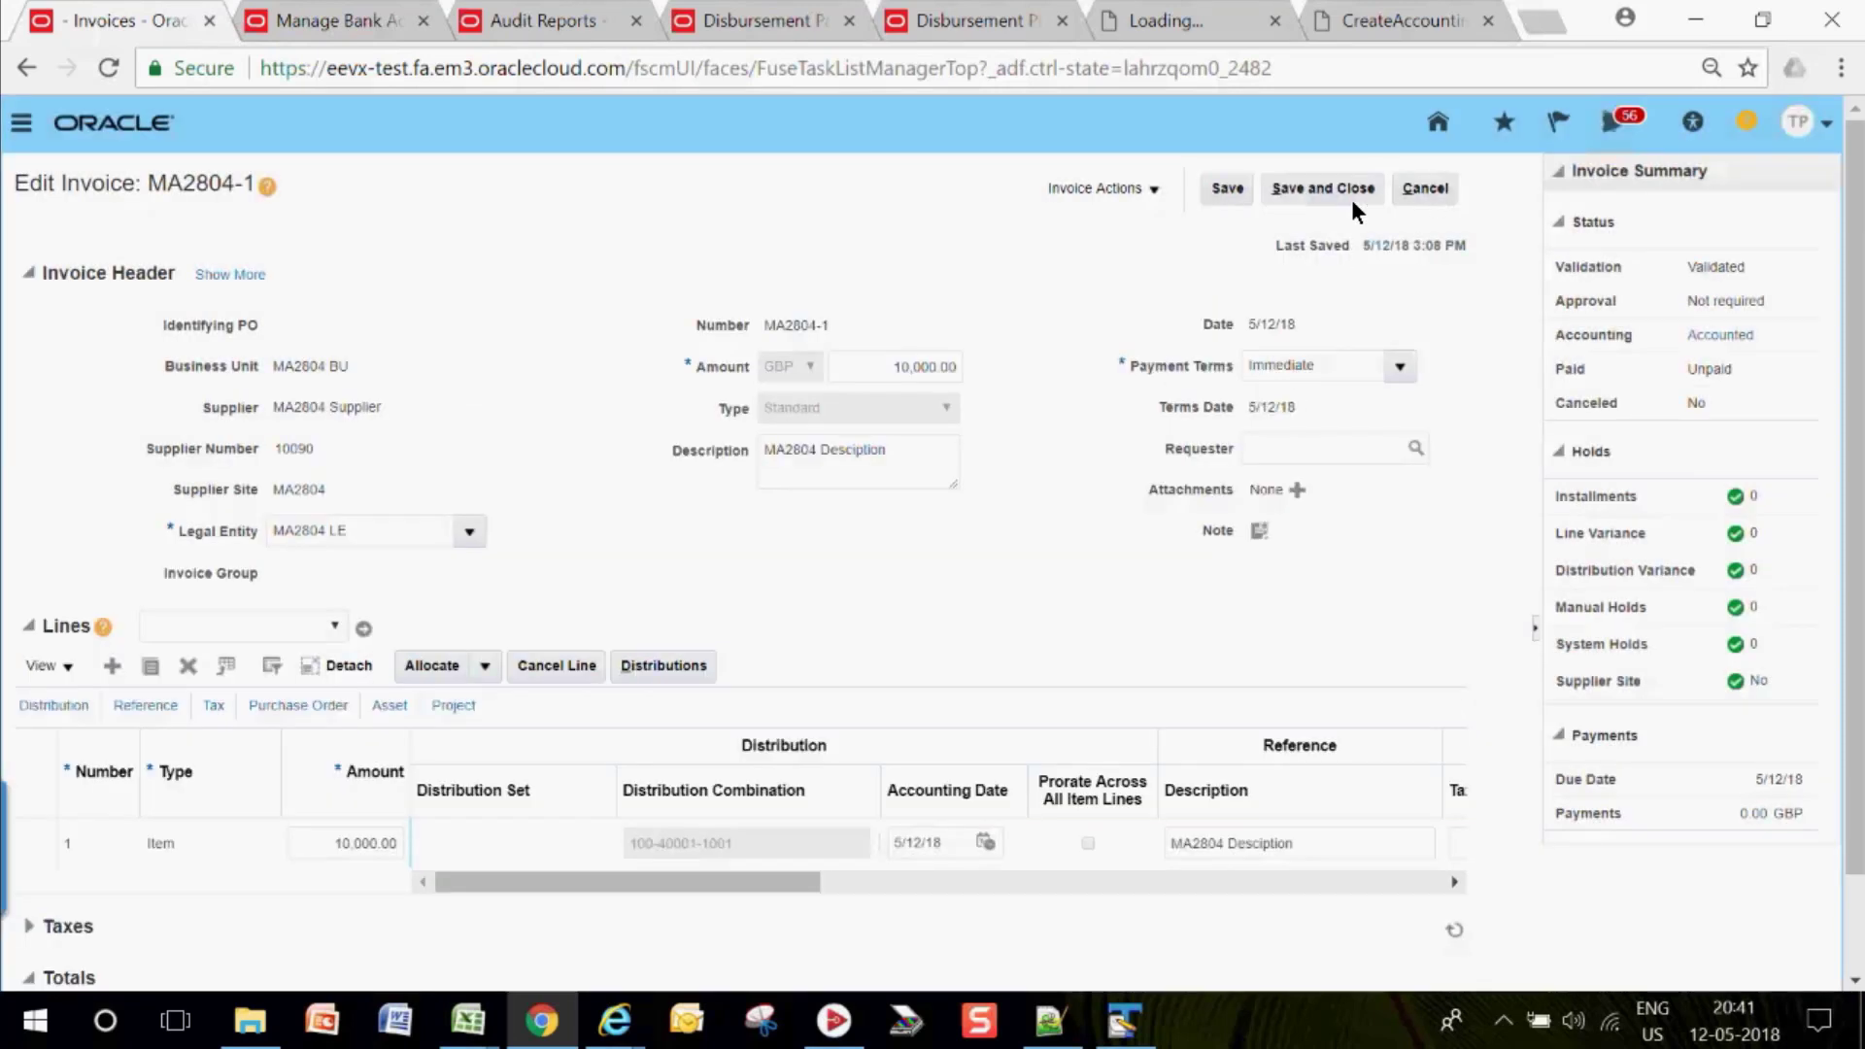
{"action": "left_click", "coordinate": [1425, 188]}
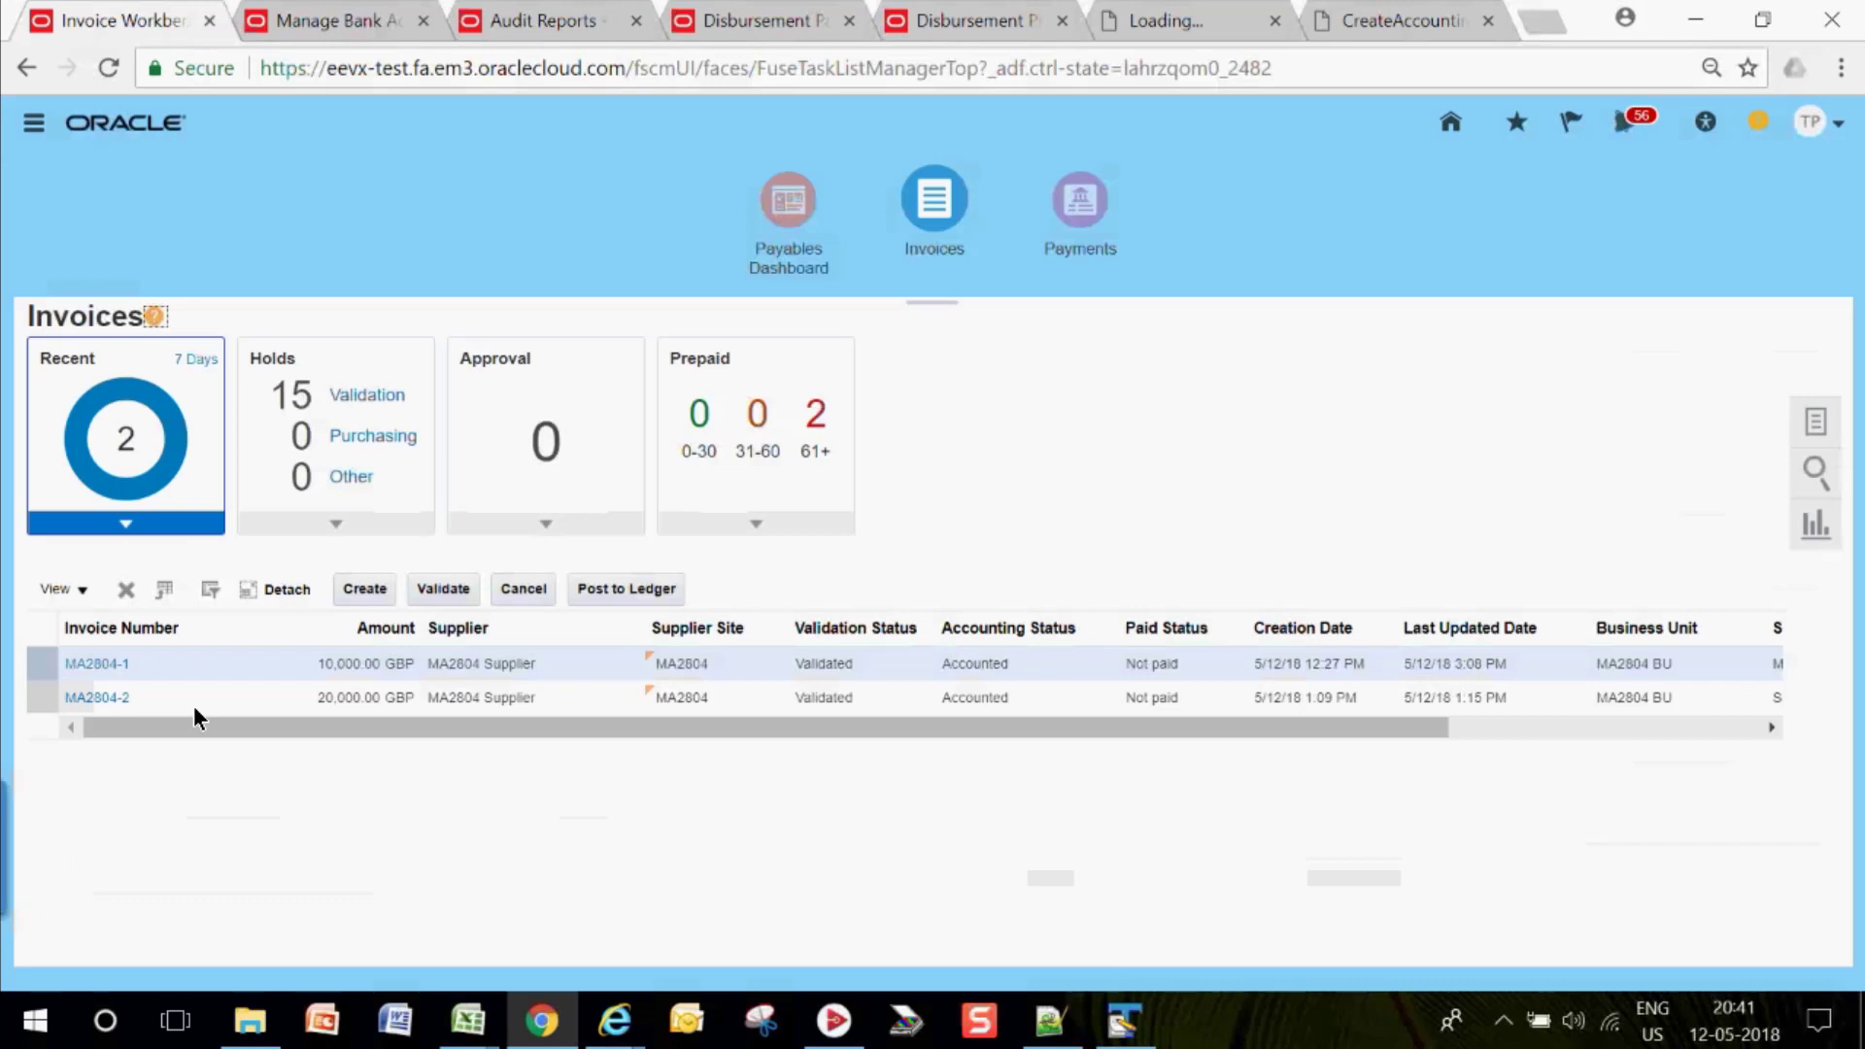
{"action": "left_click", "coordinate": [97, 698]}
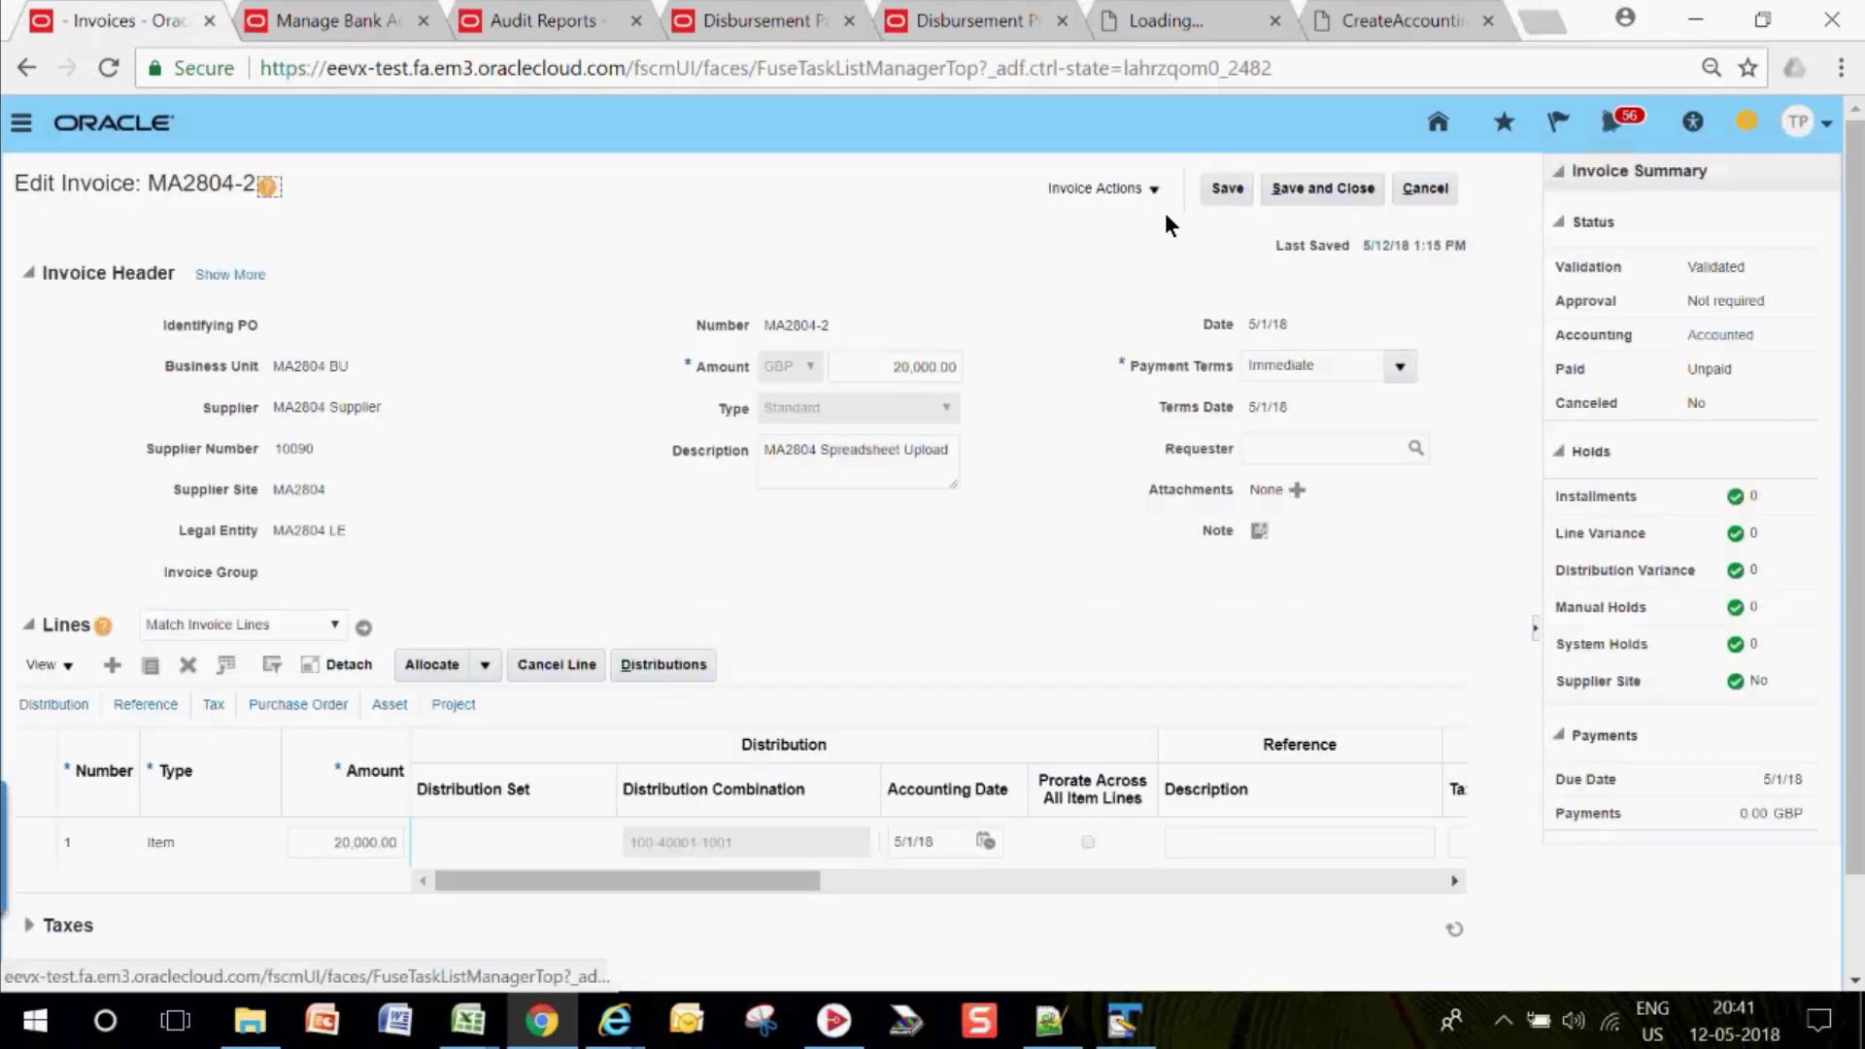
Pay MA2804-2 in full using profile MA2804 PPP MA2804 Account and the EFT payment document.
{"action": "left_click", "coordinate": [1161, 197]}
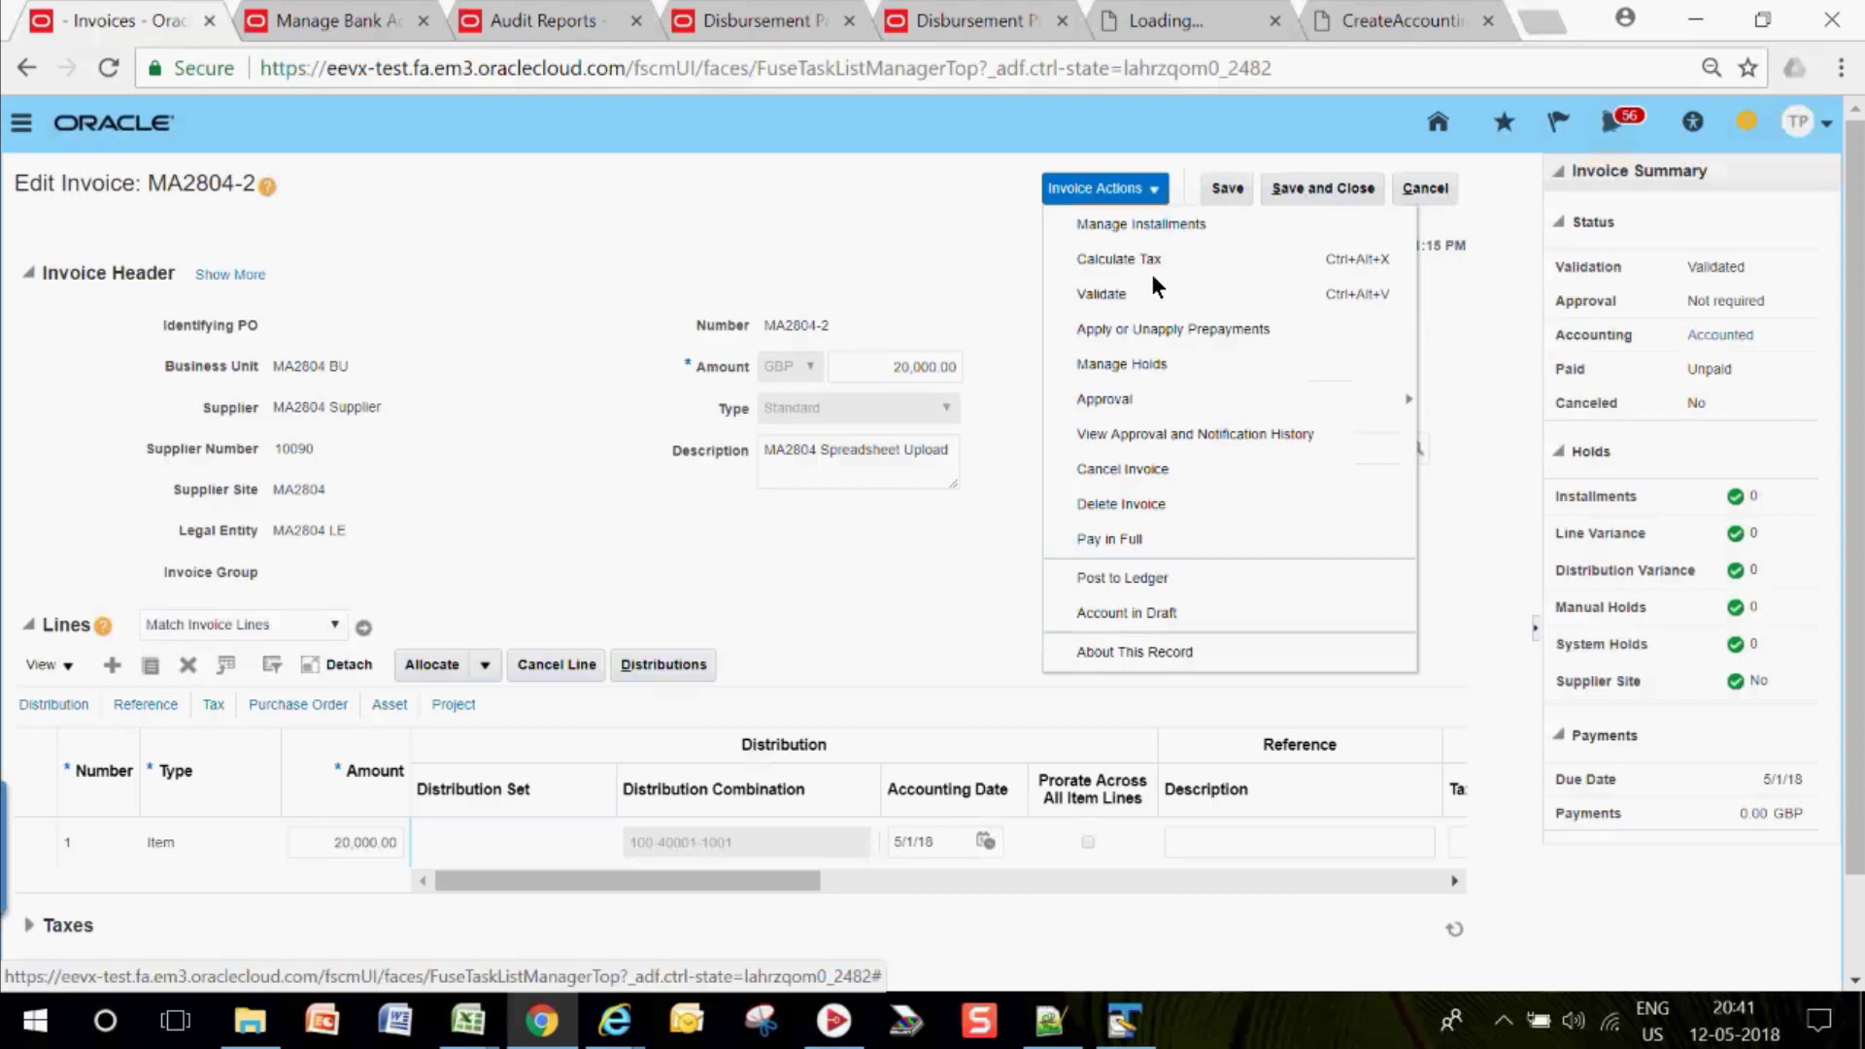
{"action": "left_click", "coordinate": [1122, 536]}
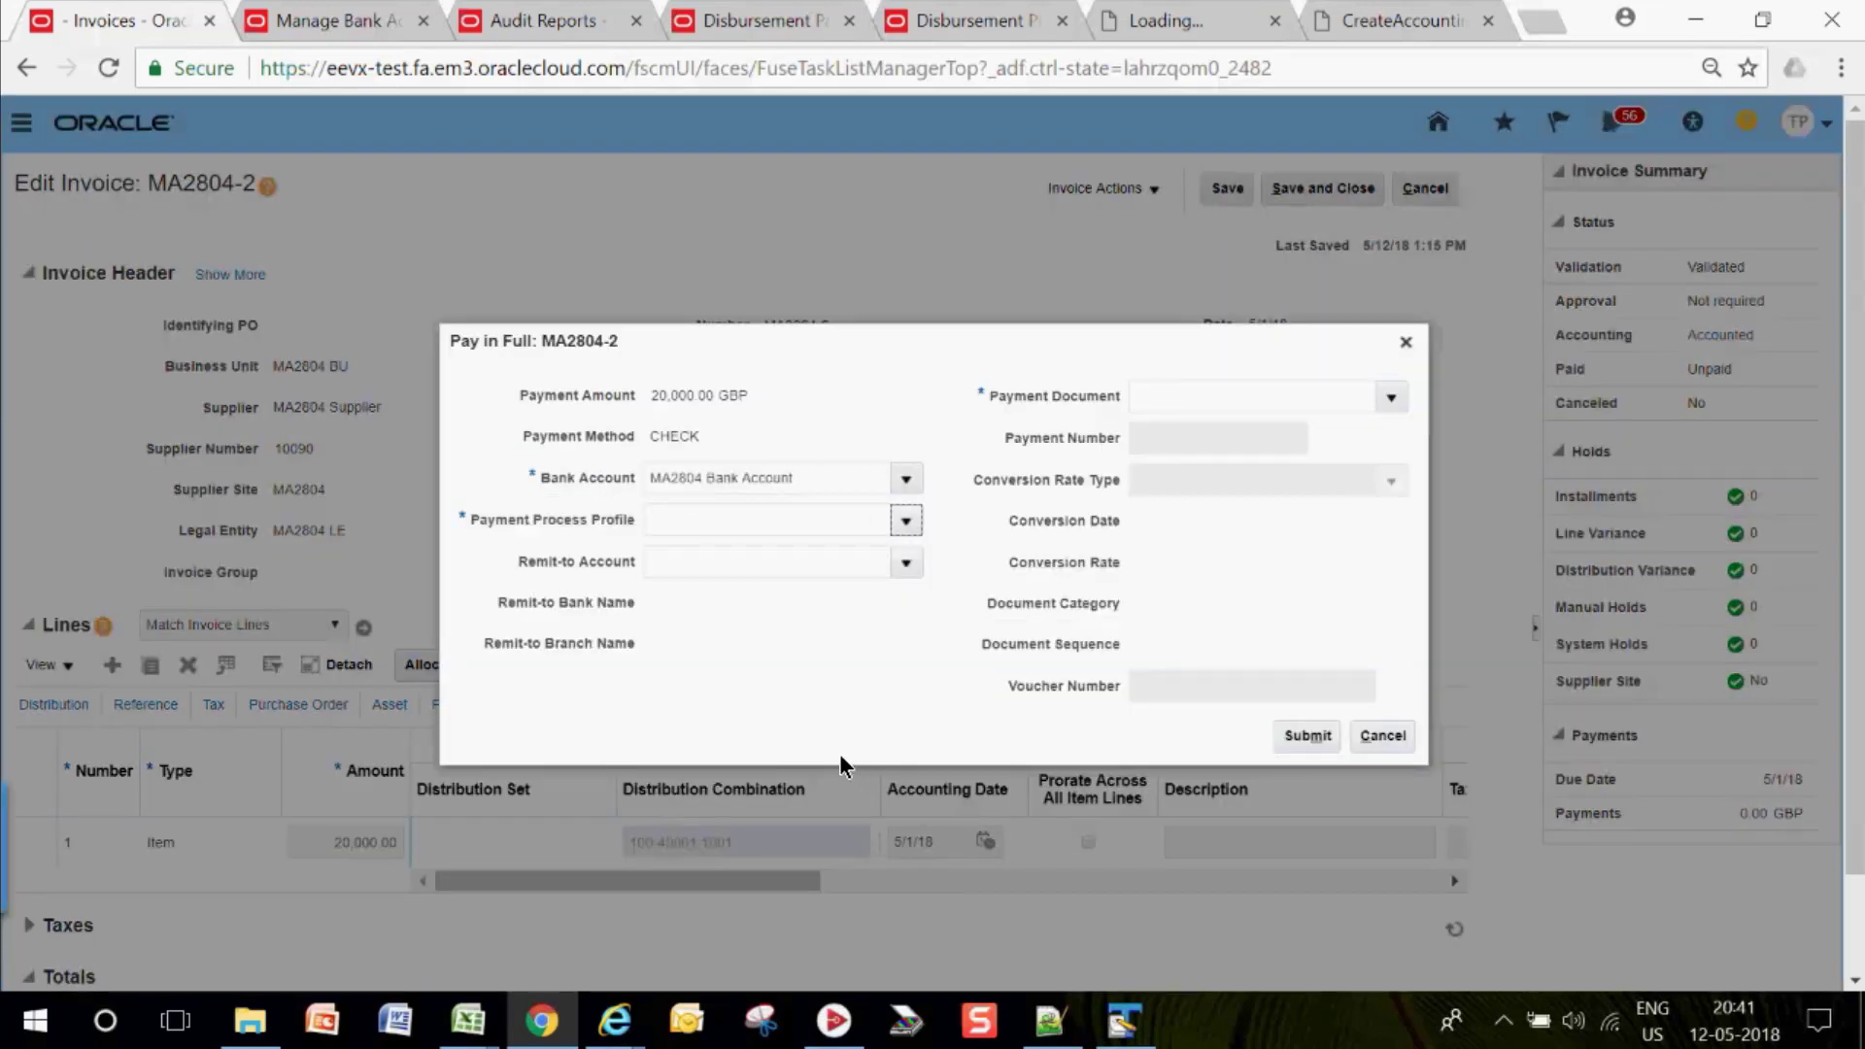
{"action": "left_click", "coordinate": [734, 759]}
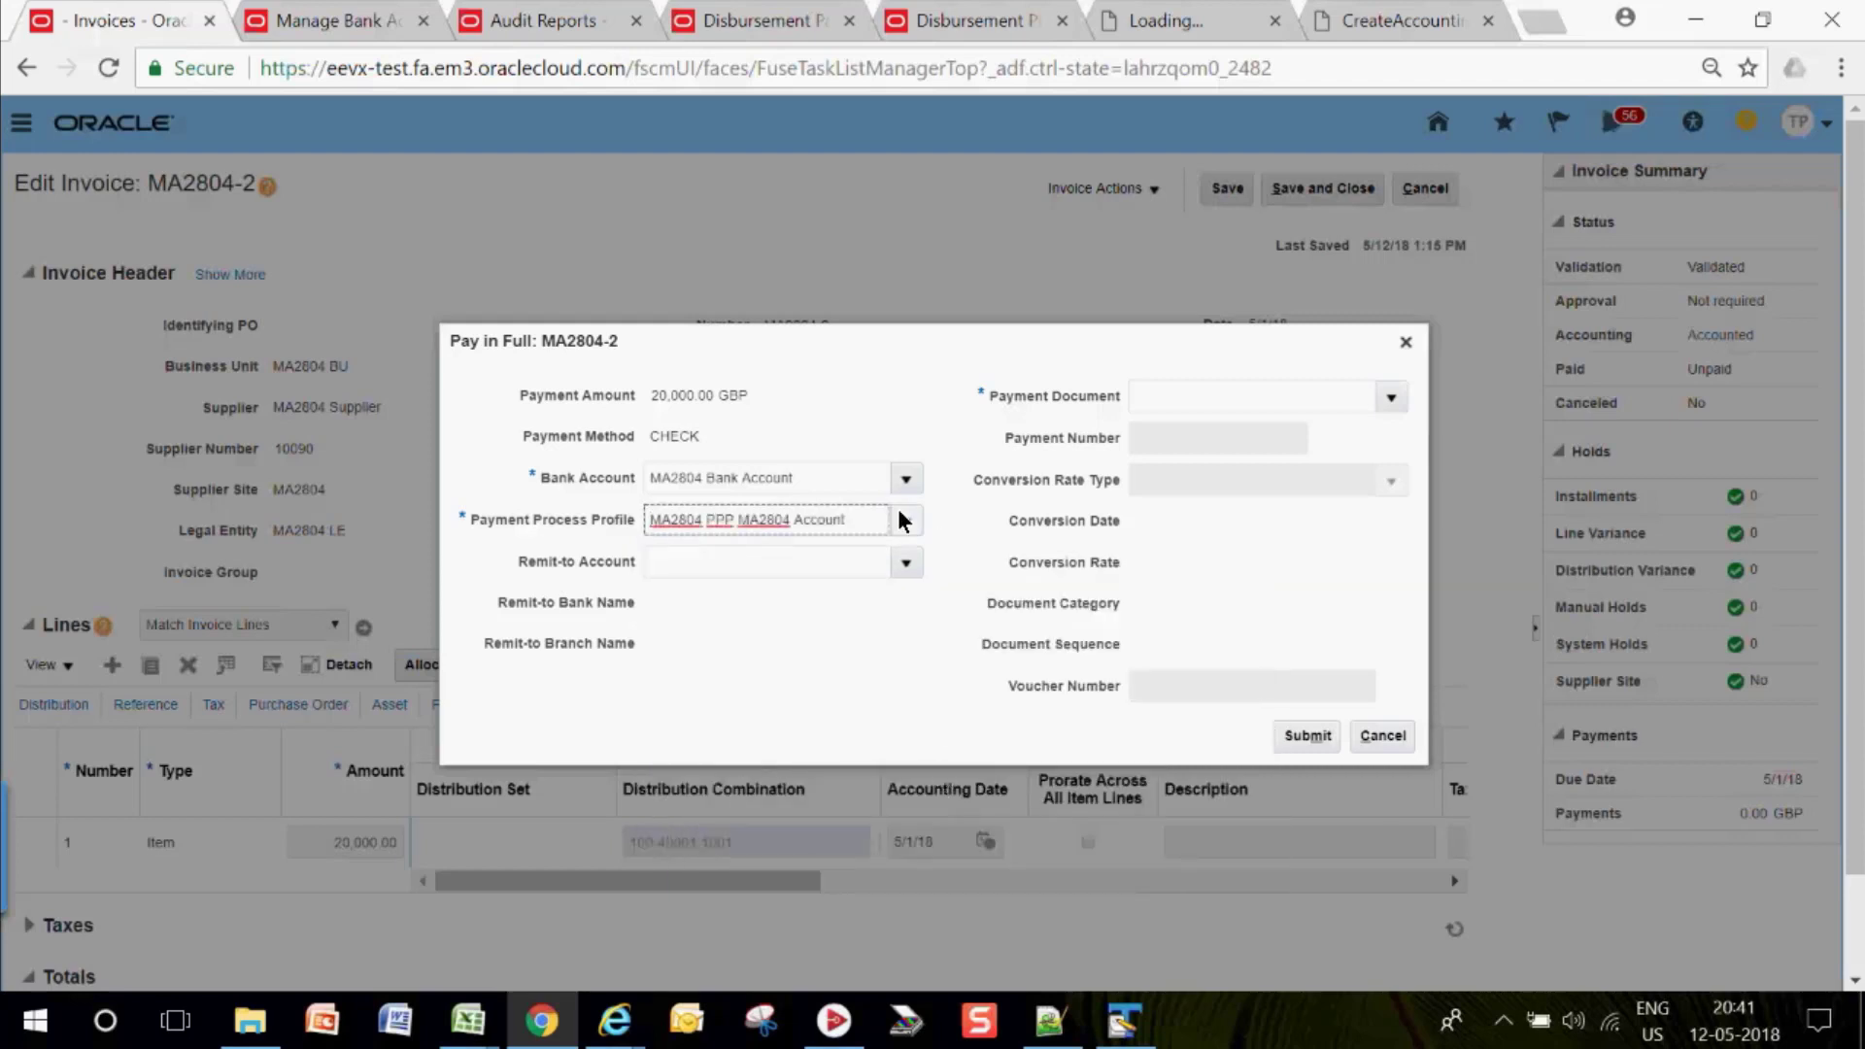
{"action": "key", "text": "Tab"}
{"action": "left_click", "coordinate": [1393, 397]}
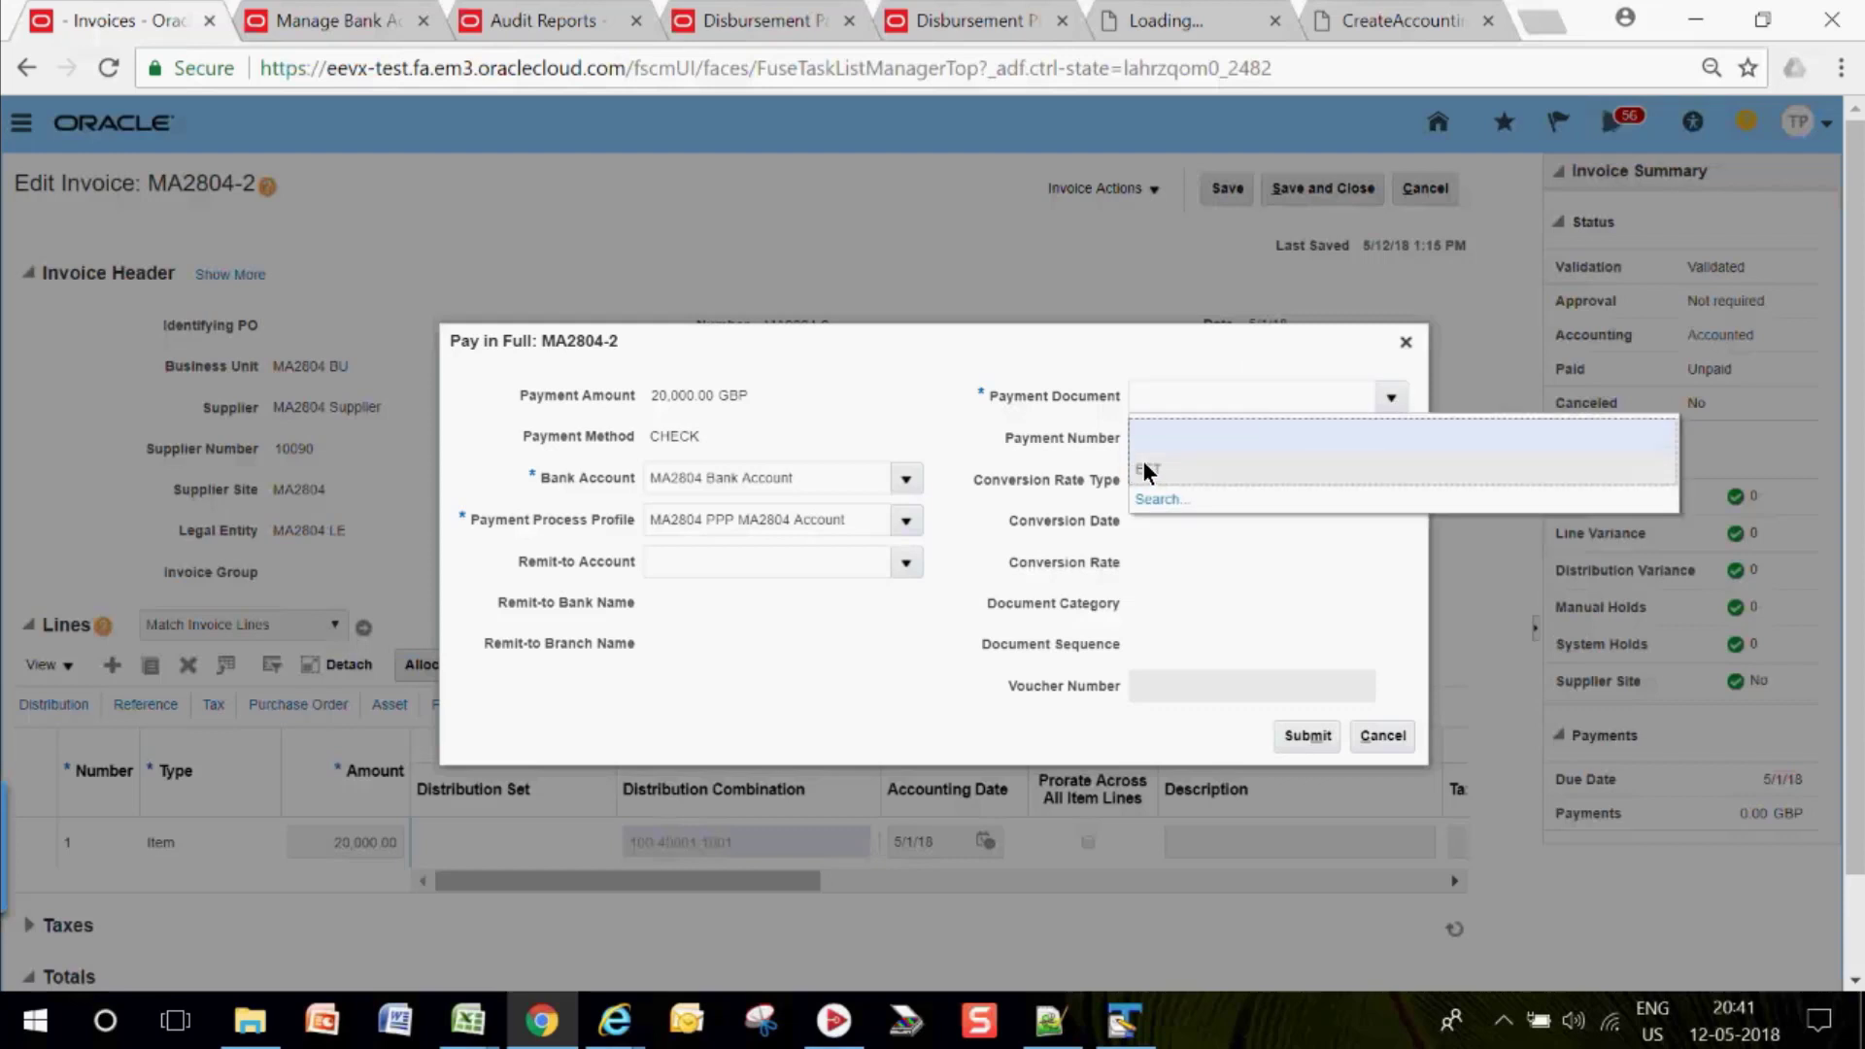
{"action": "left_click", "coordinate": [1159, 478]}
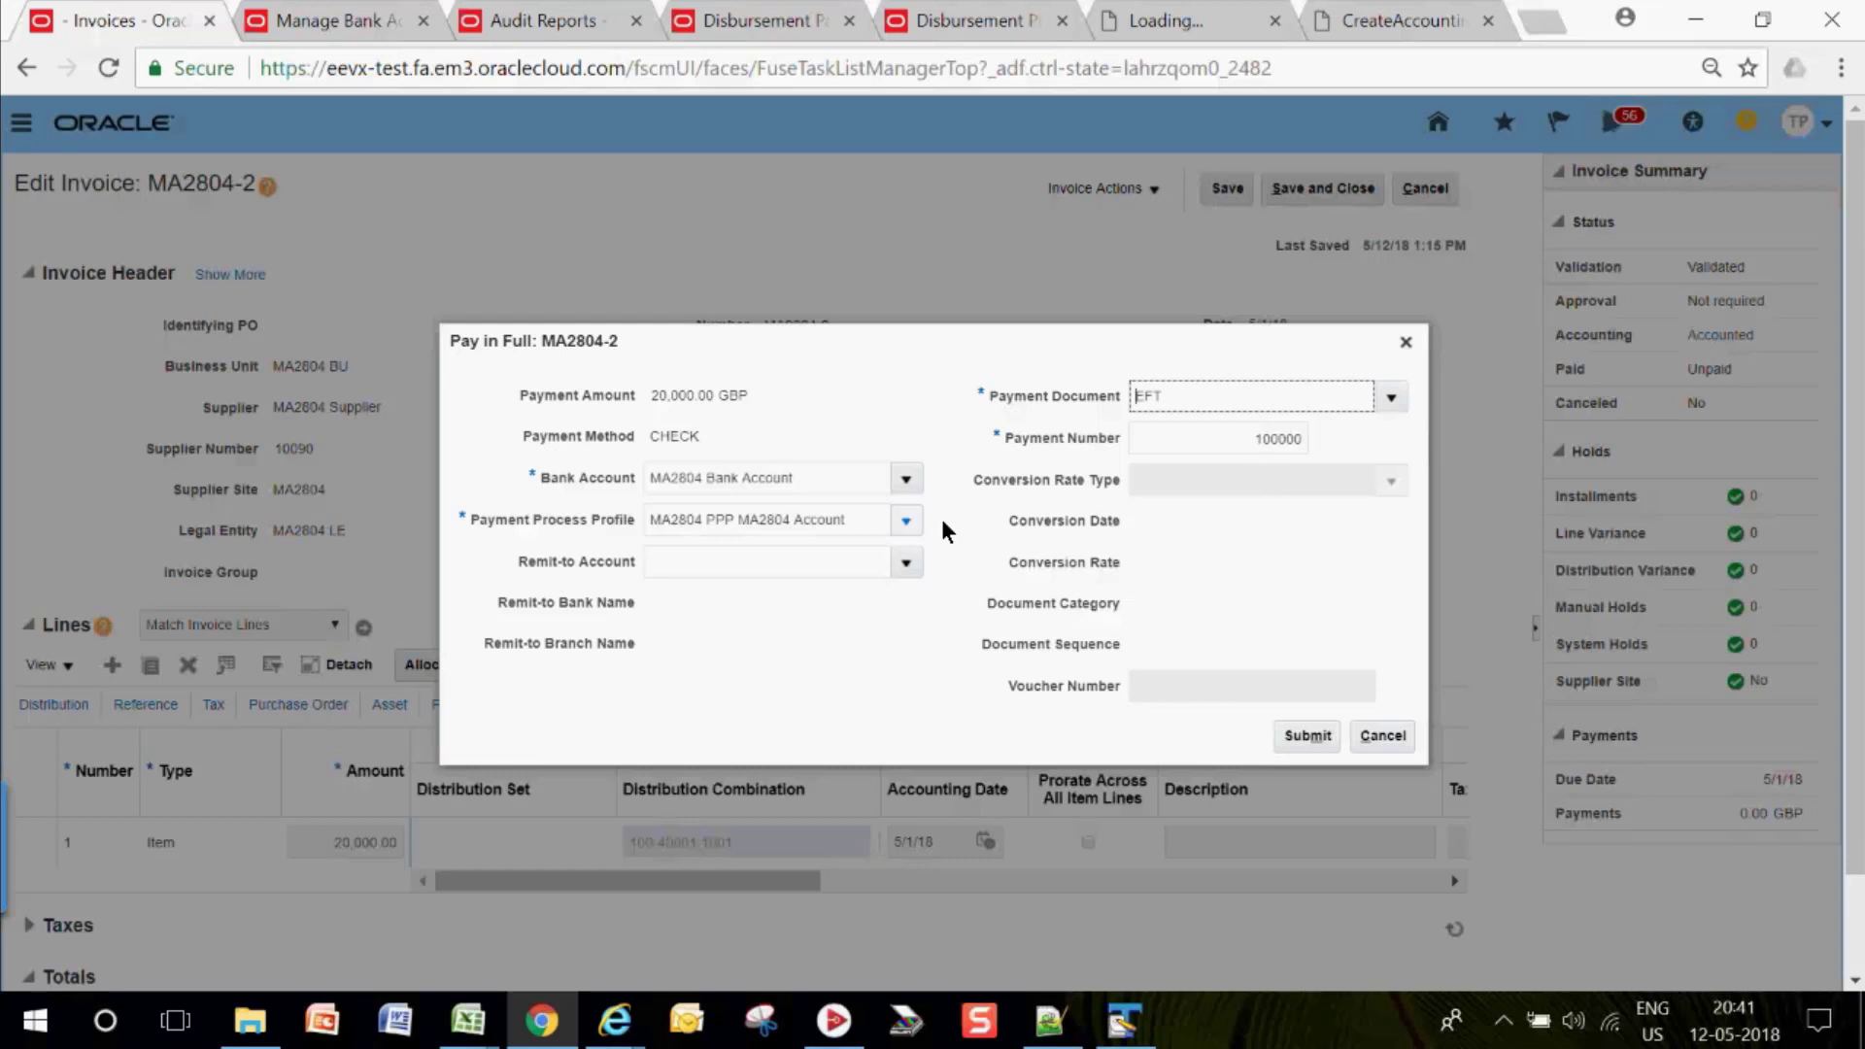
{"action": "left_click", "coordinate": [307, 14]}
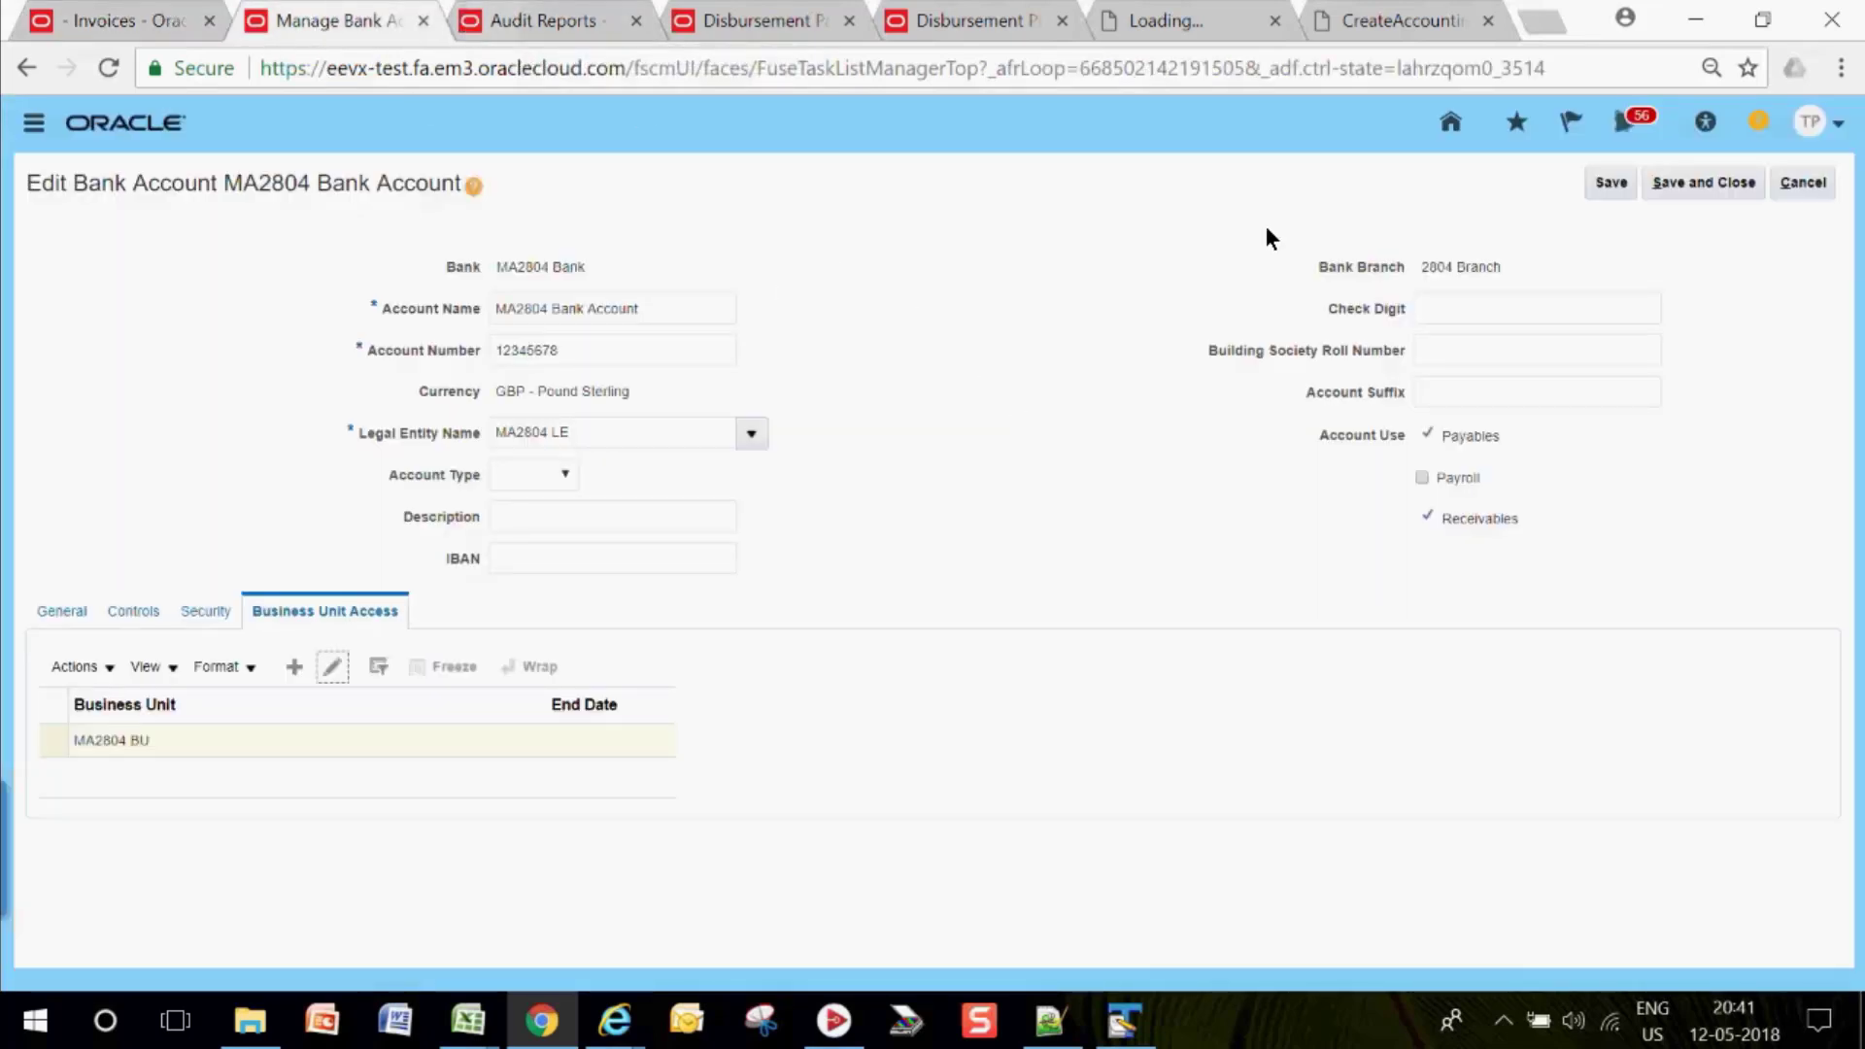
Save MA2804 Bank Account past the IBAN warning and return to the MA2804 Finance task list.
{"action": "left_click", "coordinate": [1738, 191]}
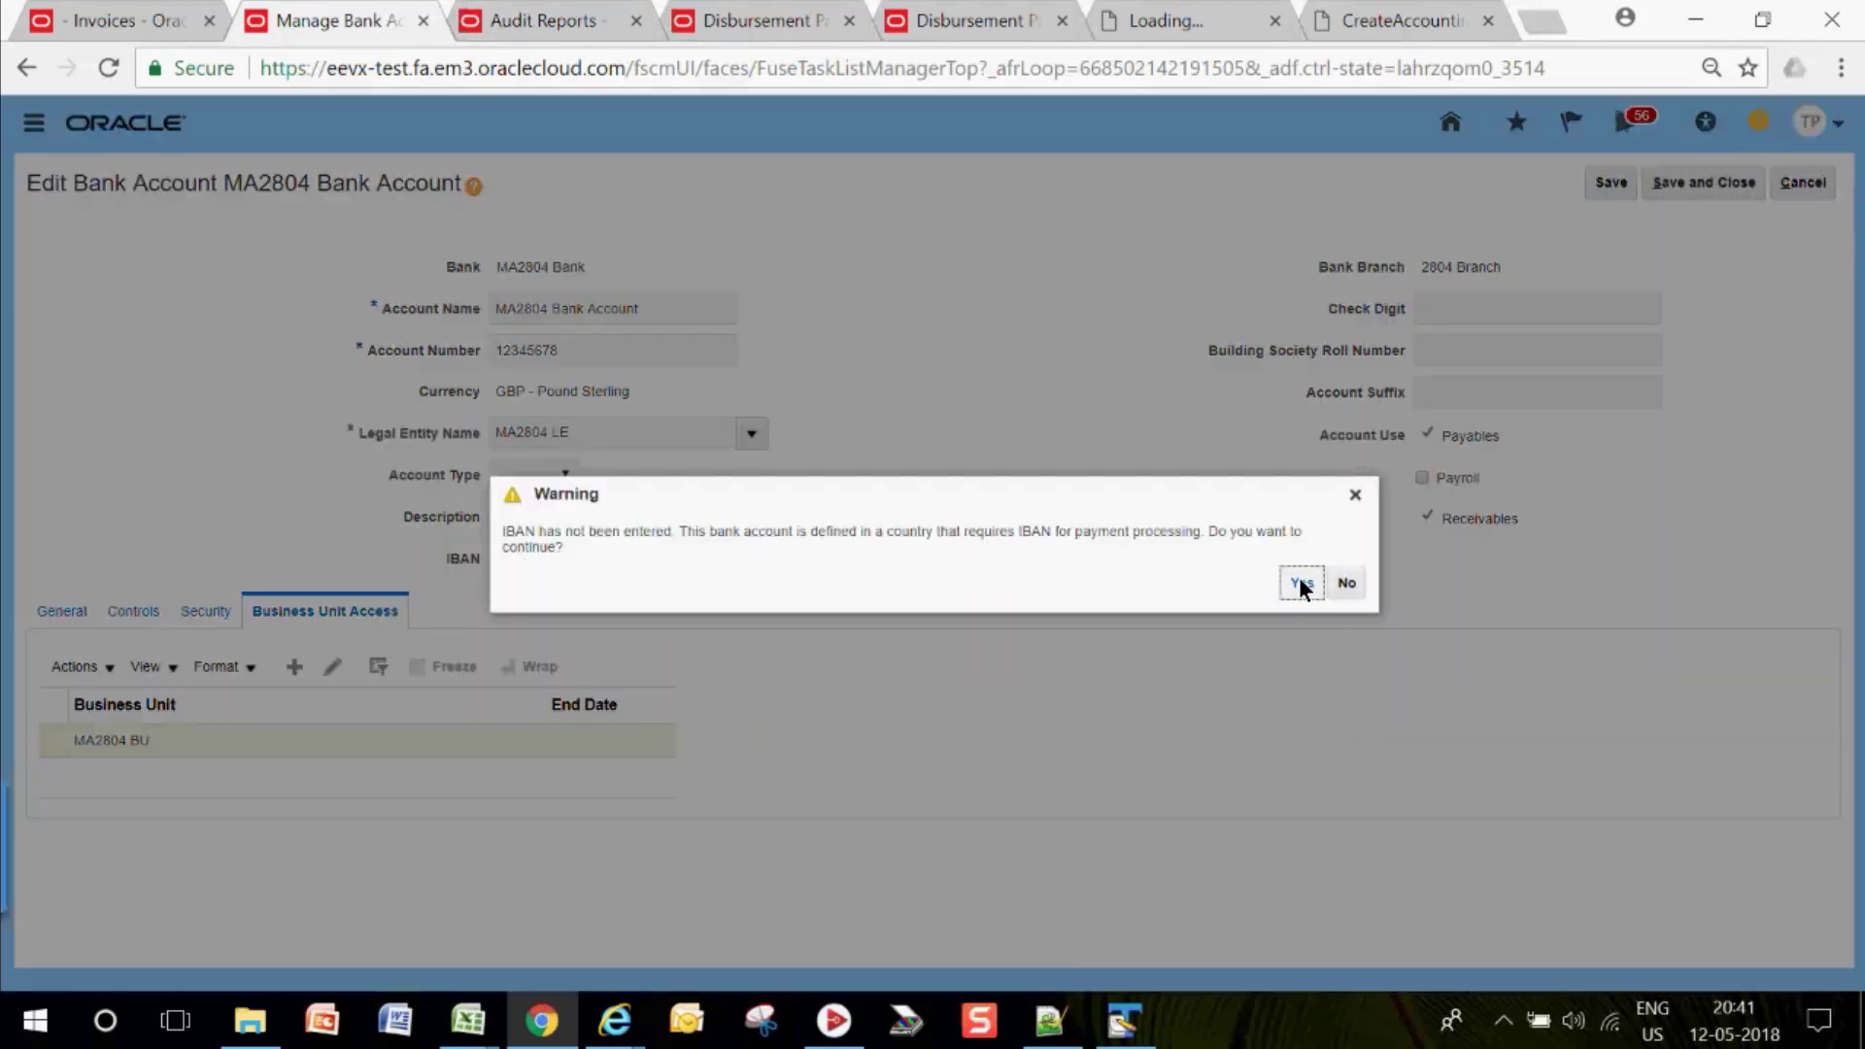
{"action": "left_click", "coordinate": [1300, 583]}
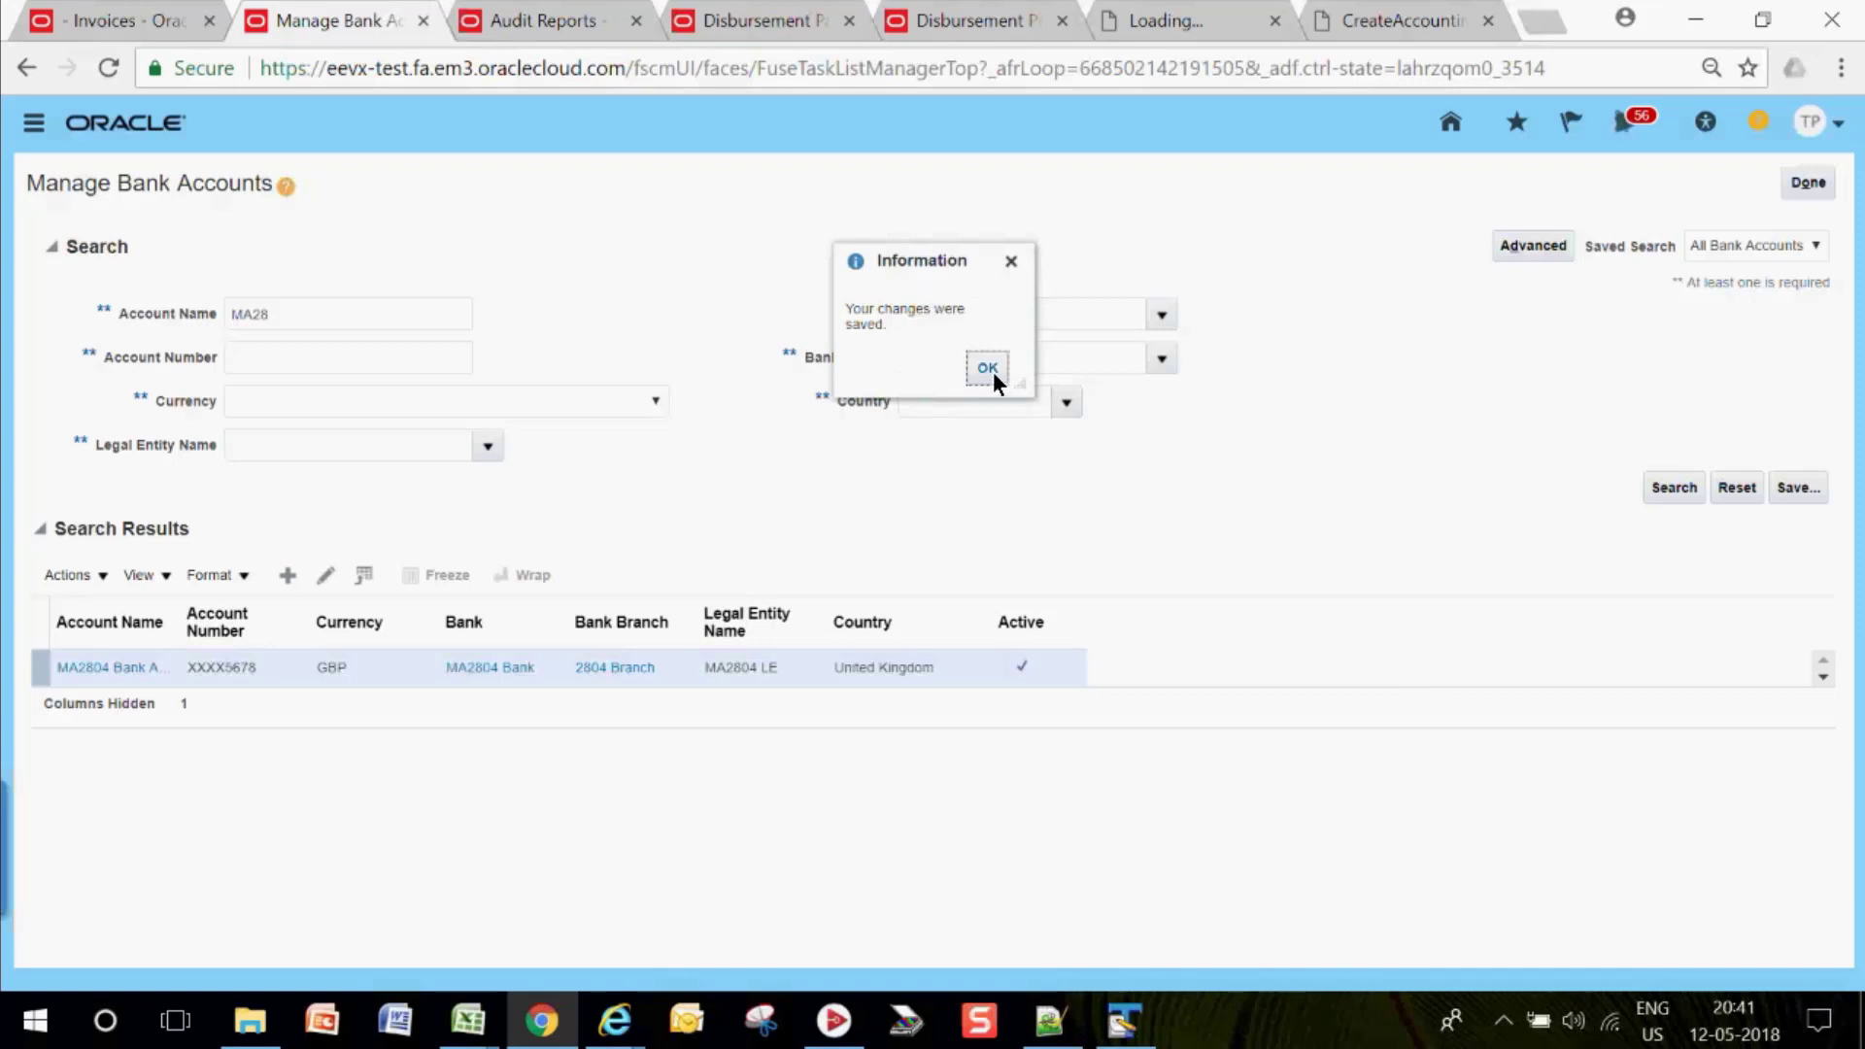
{"action": "left_click", "coordinate": [988, 368]}
{"action": "left_click", "coordinate": [1807, 183]}
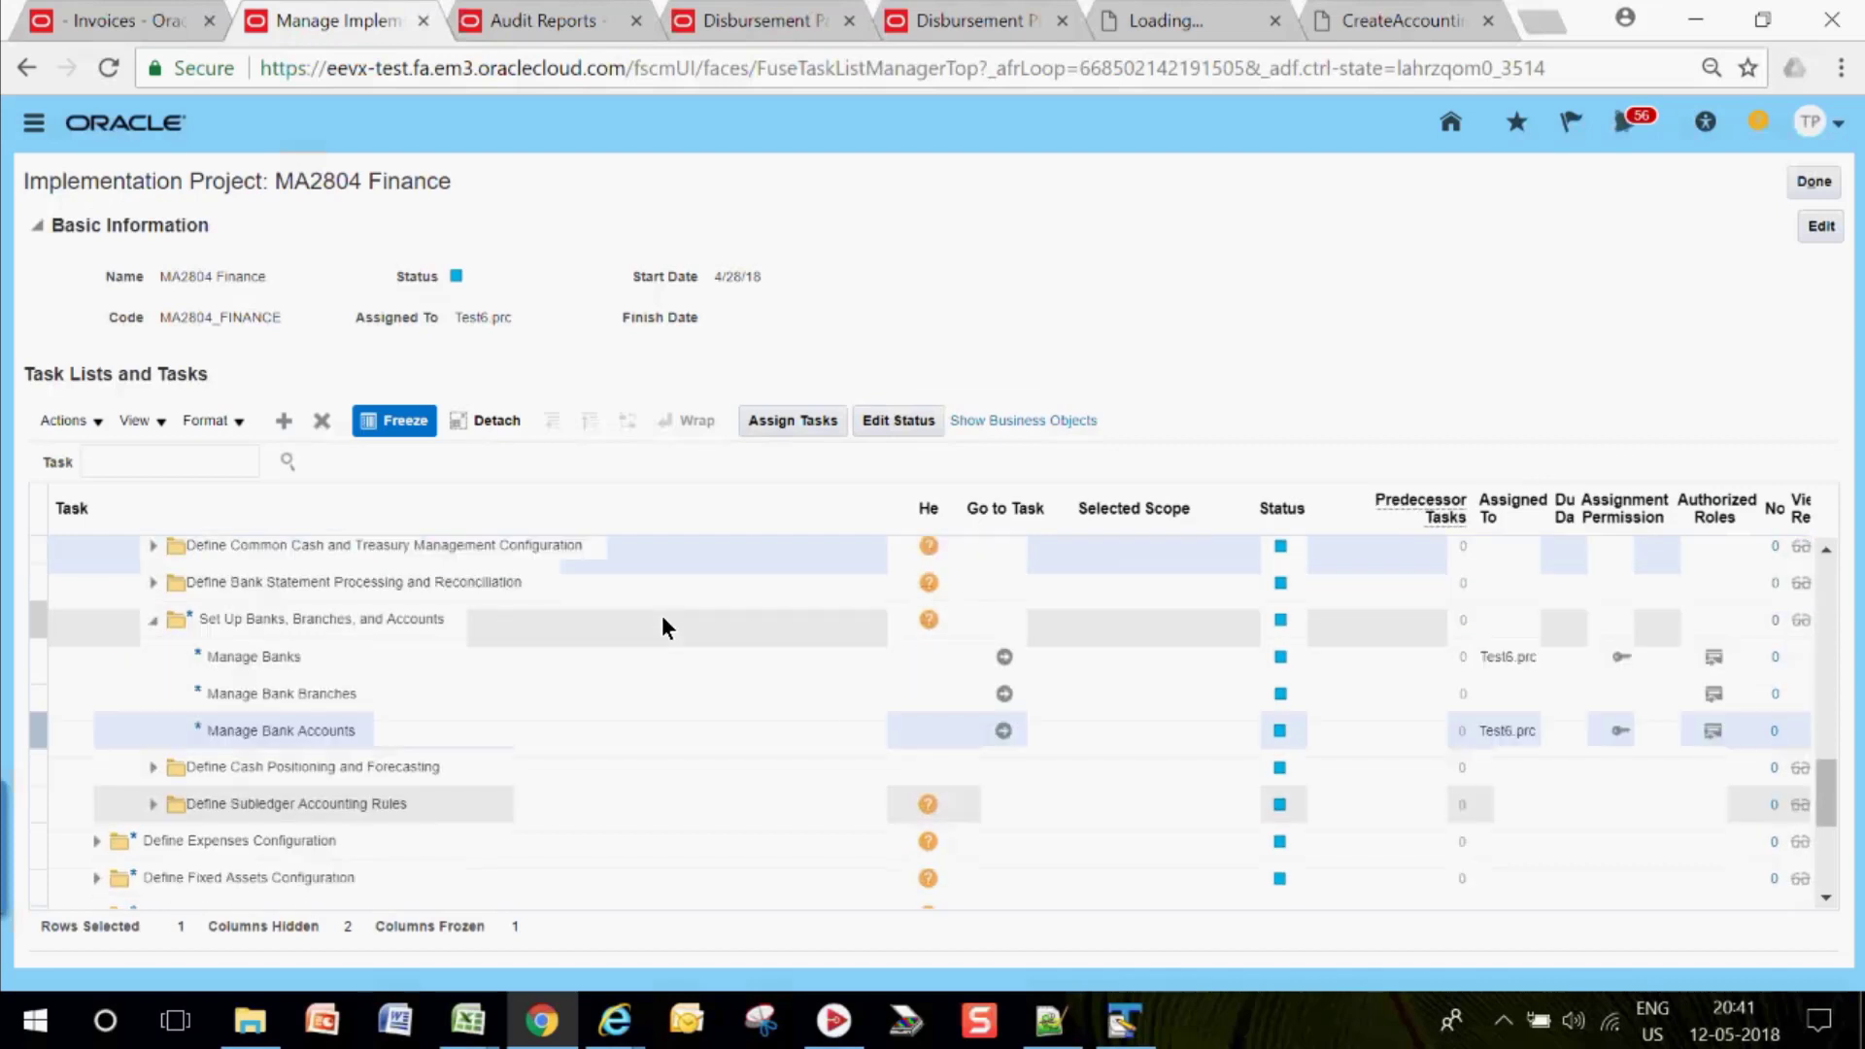
Submit the Pay in Full EFT payment for invoice MA2804-2, then return to the MA2804 Finance implementation project.
{"action": "left_click", "coordinate": [94, 19]}
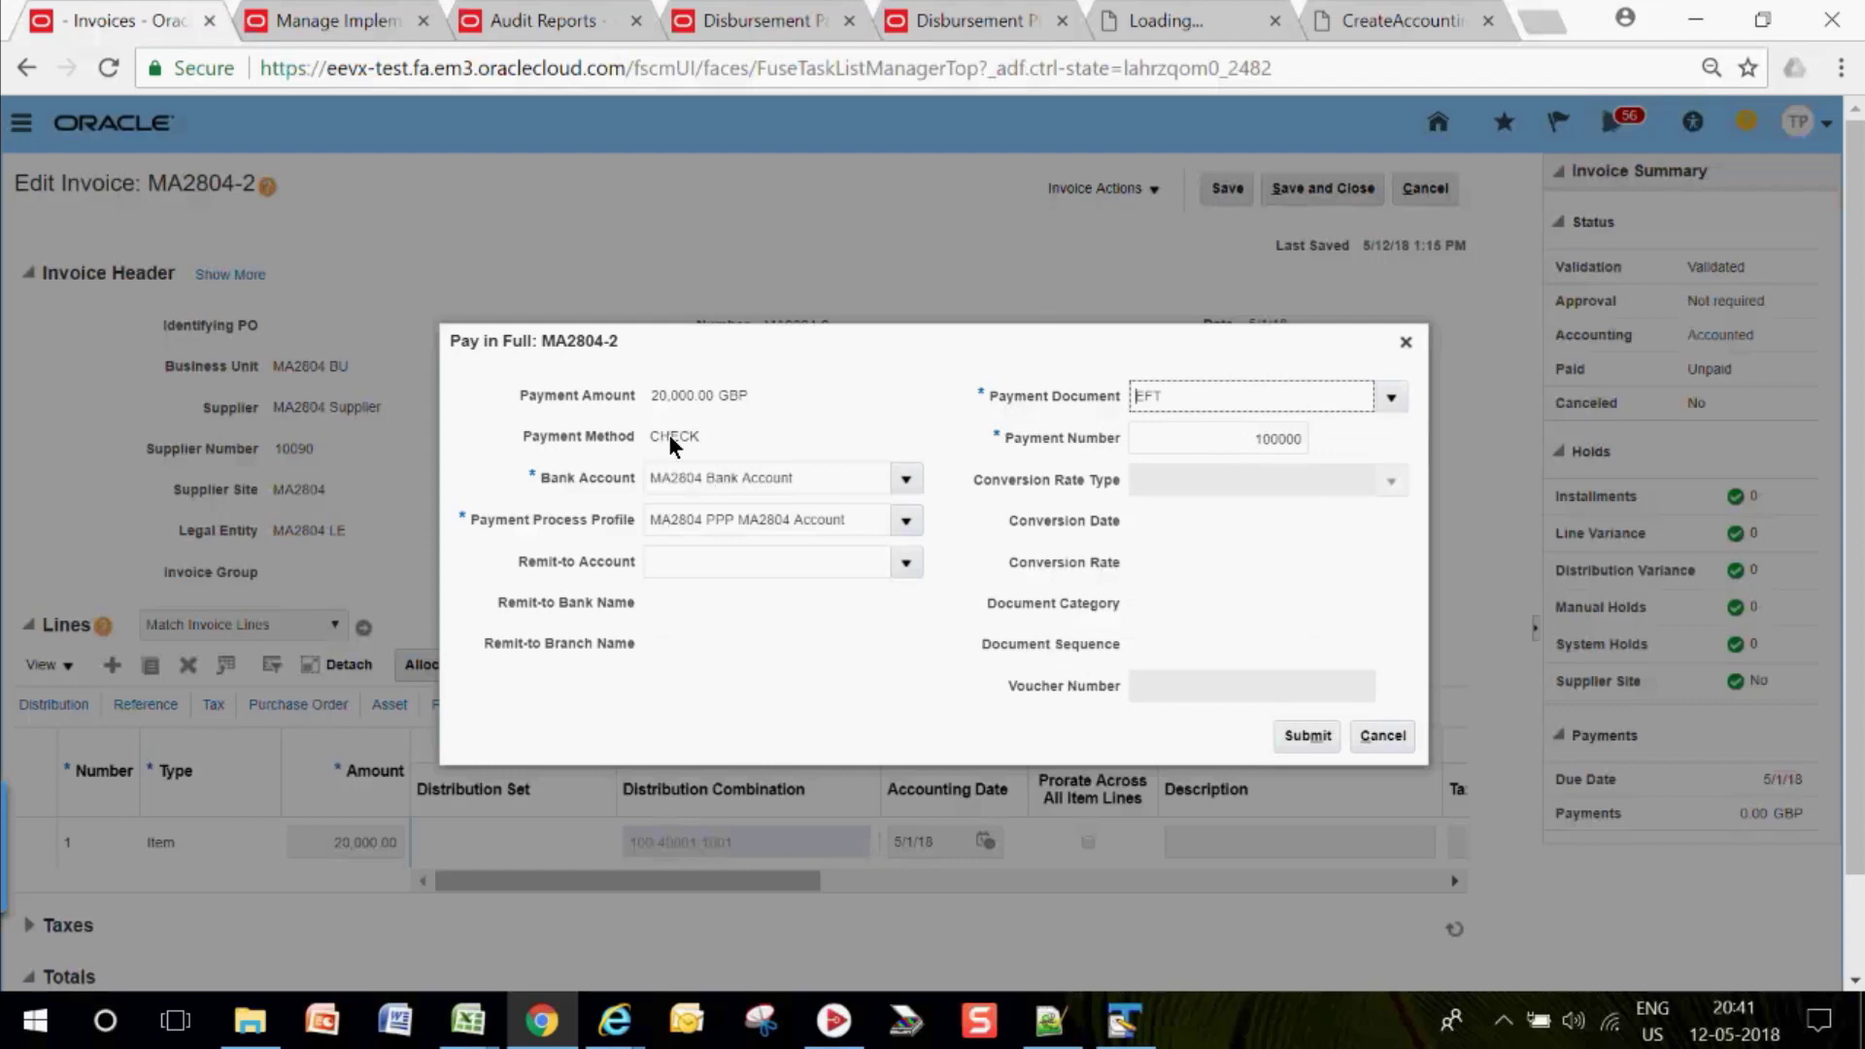
{"action": "left_click", "coordinate": [1303, 736]}
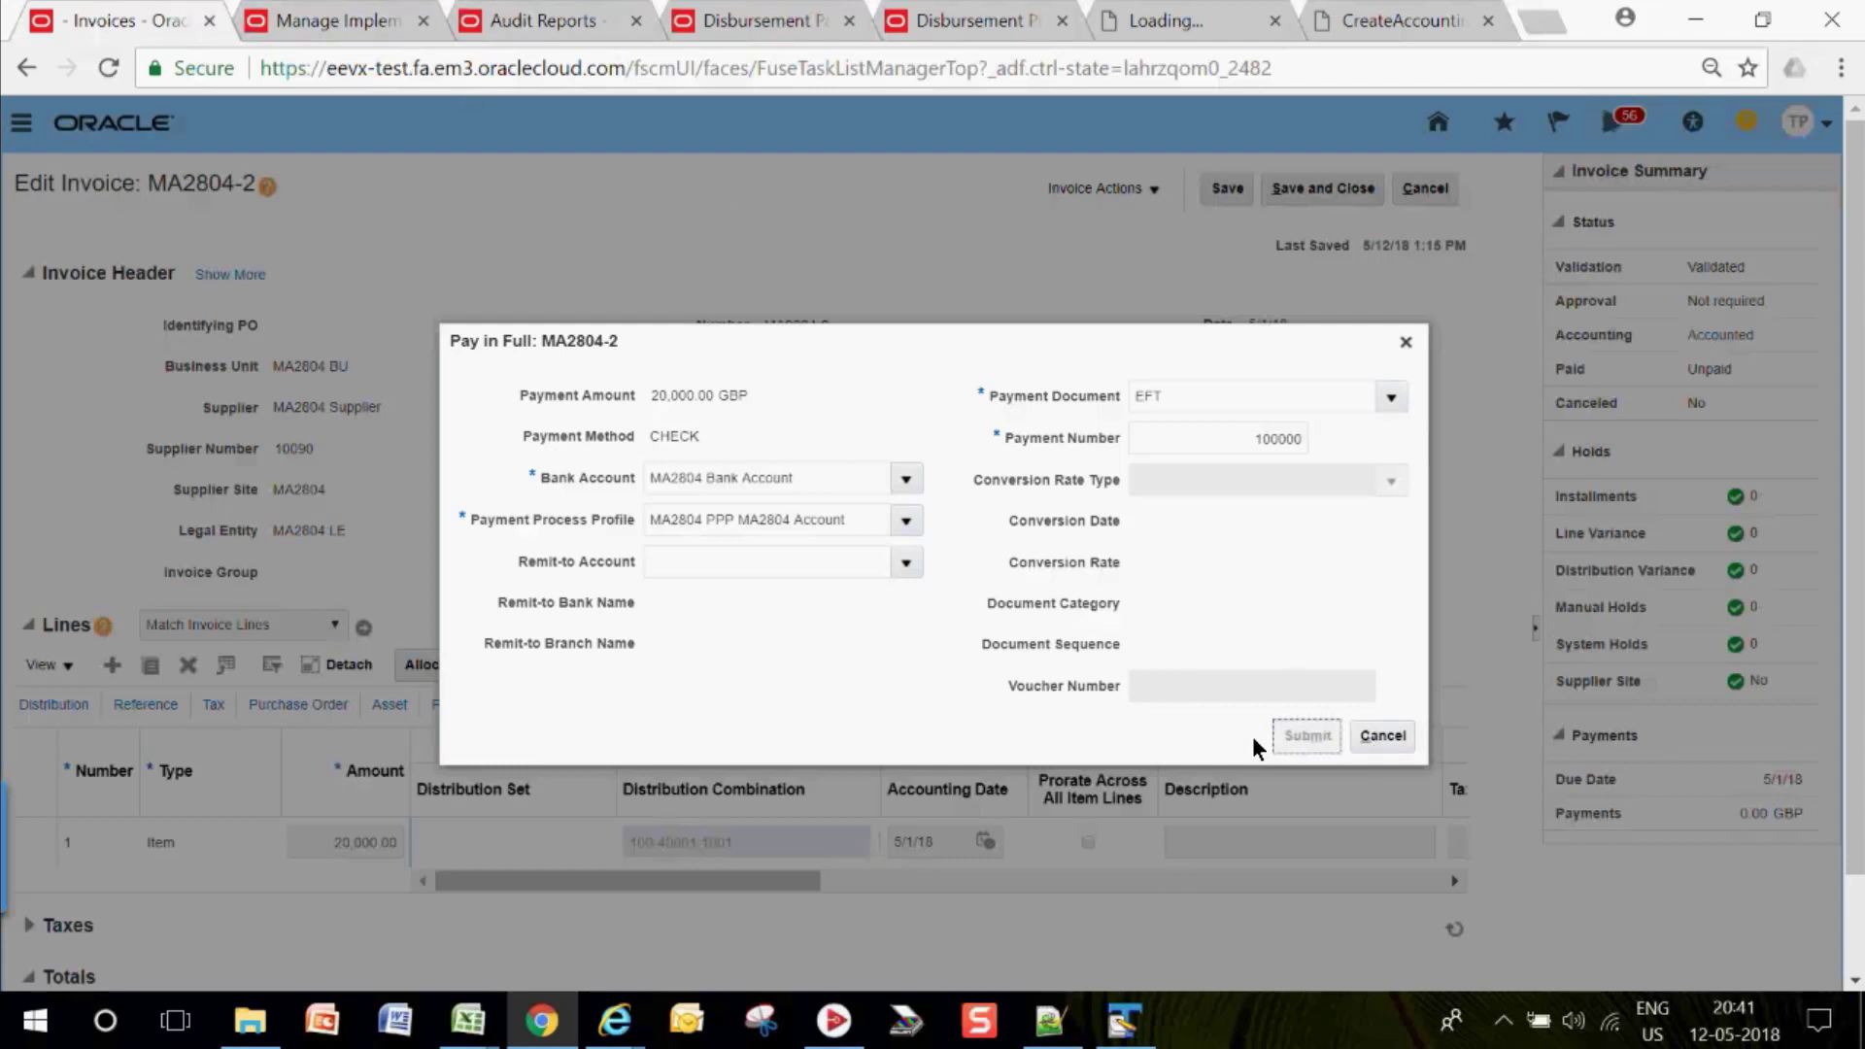
{"action": "left_click", "coordinate": [331, 21]}
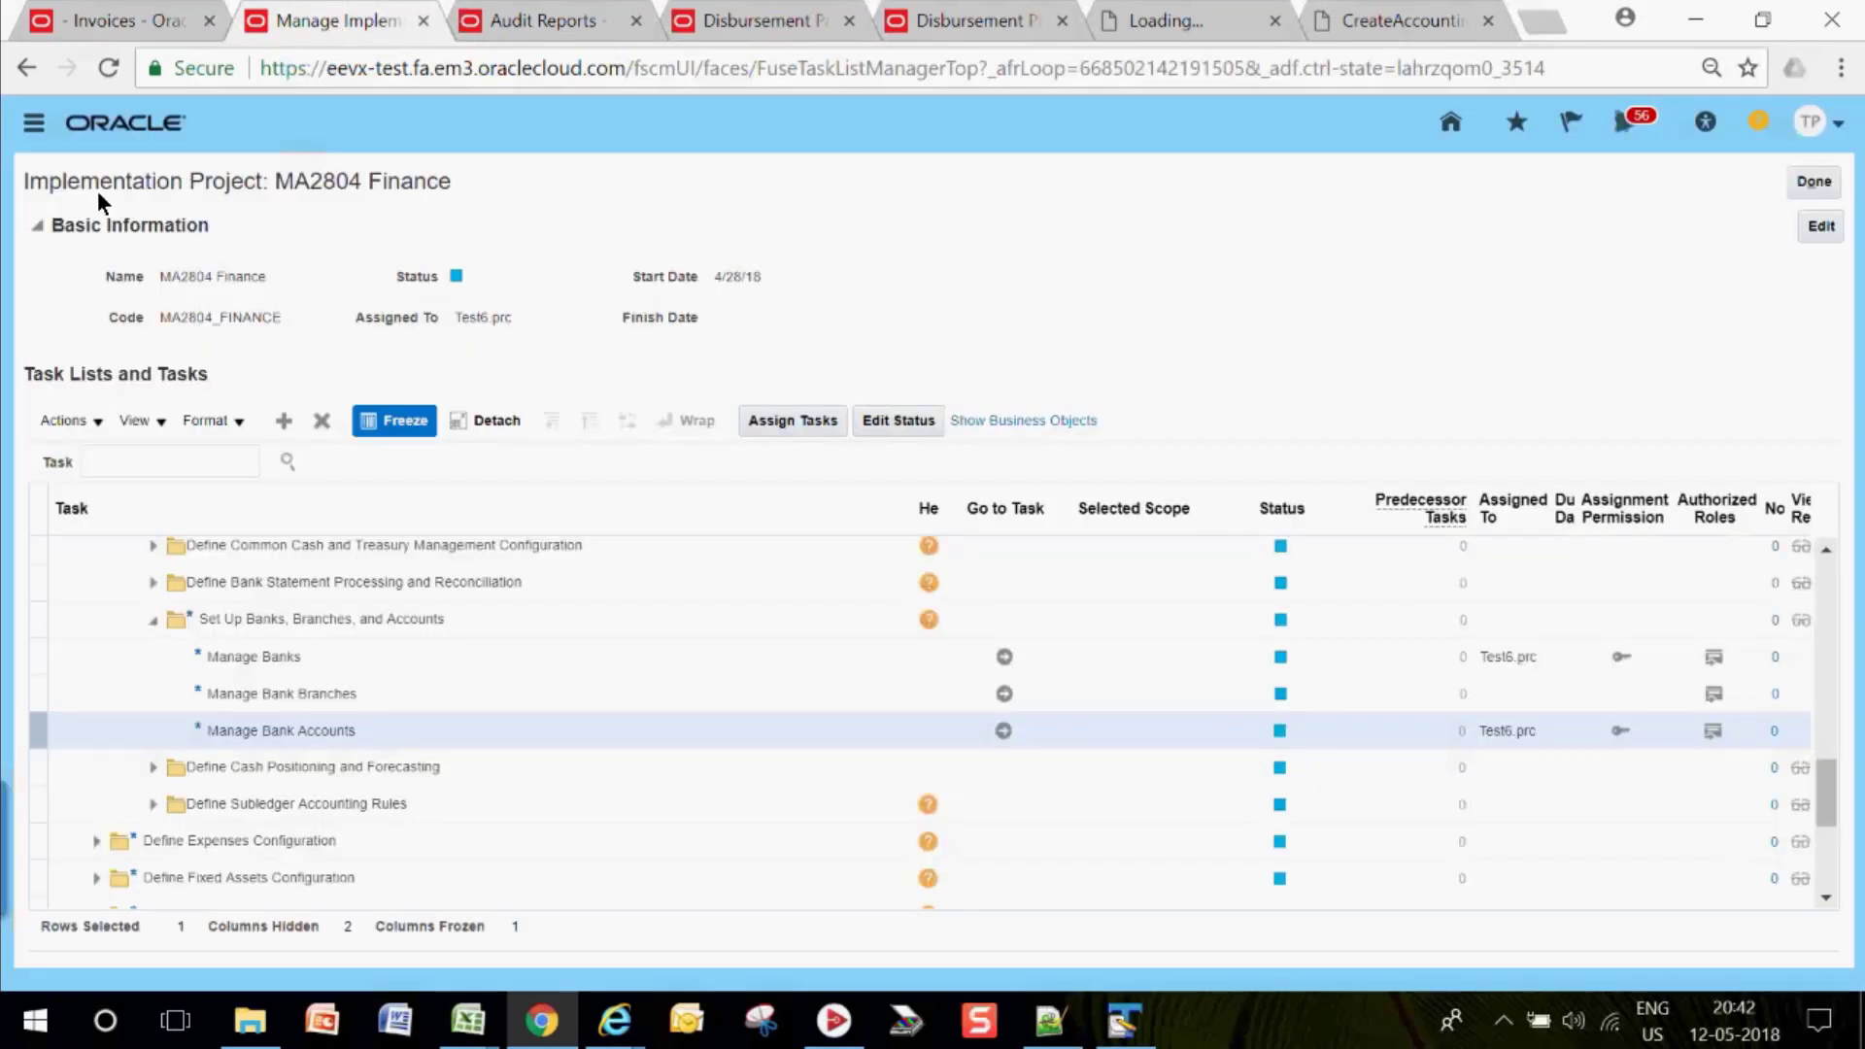
Open Tools > Scheduled Processes through the Navigator's More... links.
{"action": "left_click", "coordinate": [34, 125]}
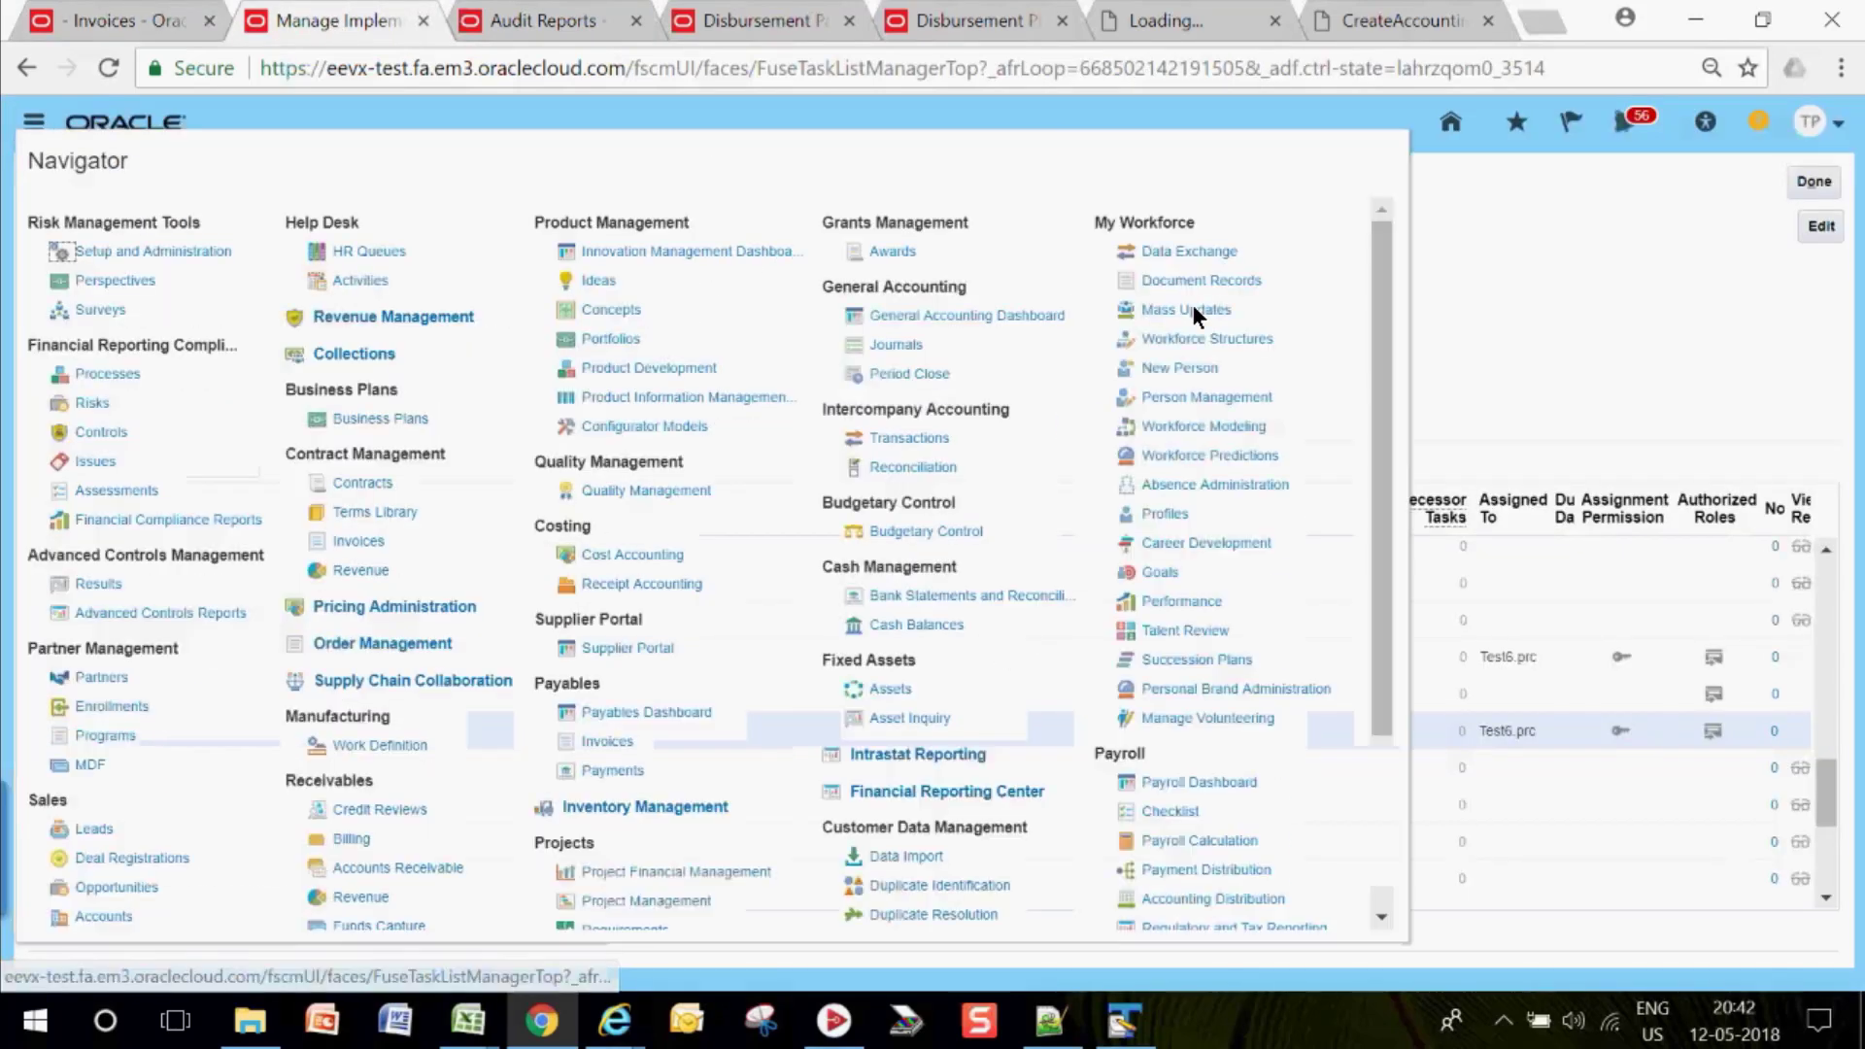
{"action": "scroll", "coordinate": [1394, 813], "scroll_direction": "down", "scroll_amount": 1}
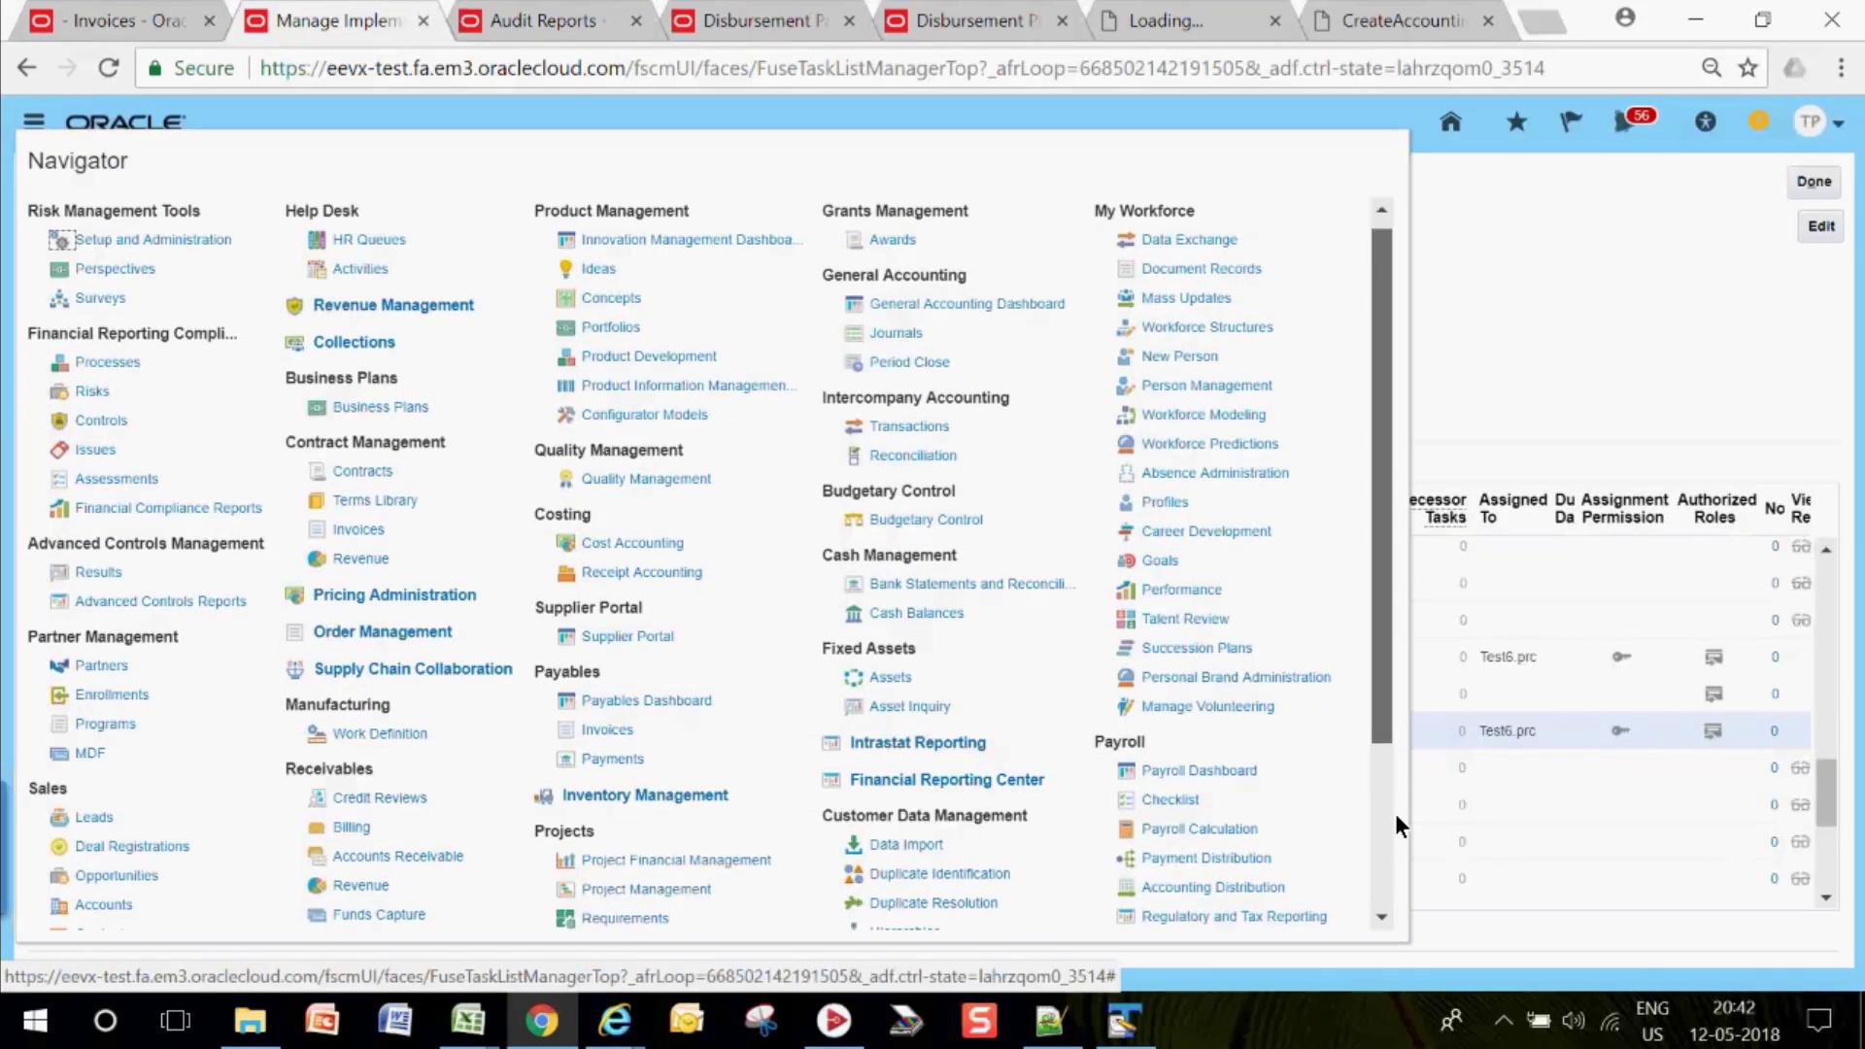
{"action": "scroll", "coordinate": [1394, 813], "scroll_direction": "down", "scroll_amount": 5}
{"action": "left_click", "coordinate": [1117, 908]}
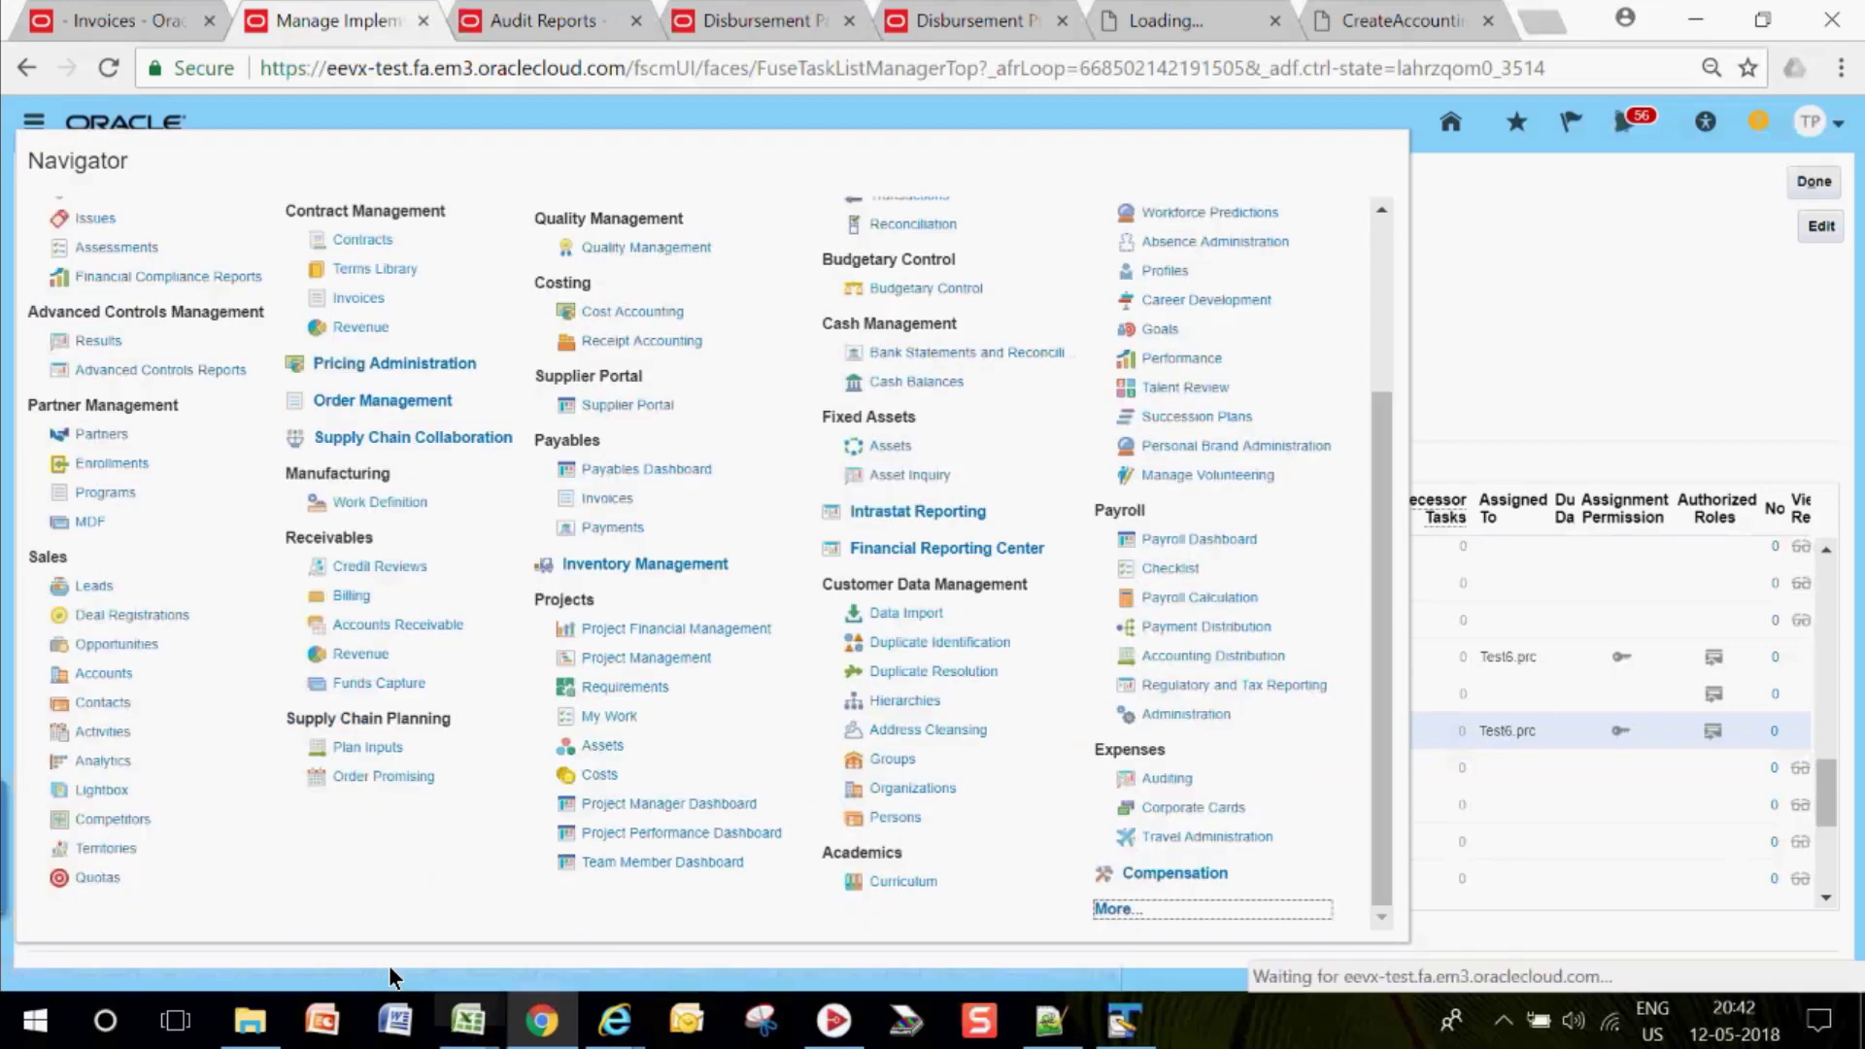
{"action": "left_click", "coordinate": [847, 775]}
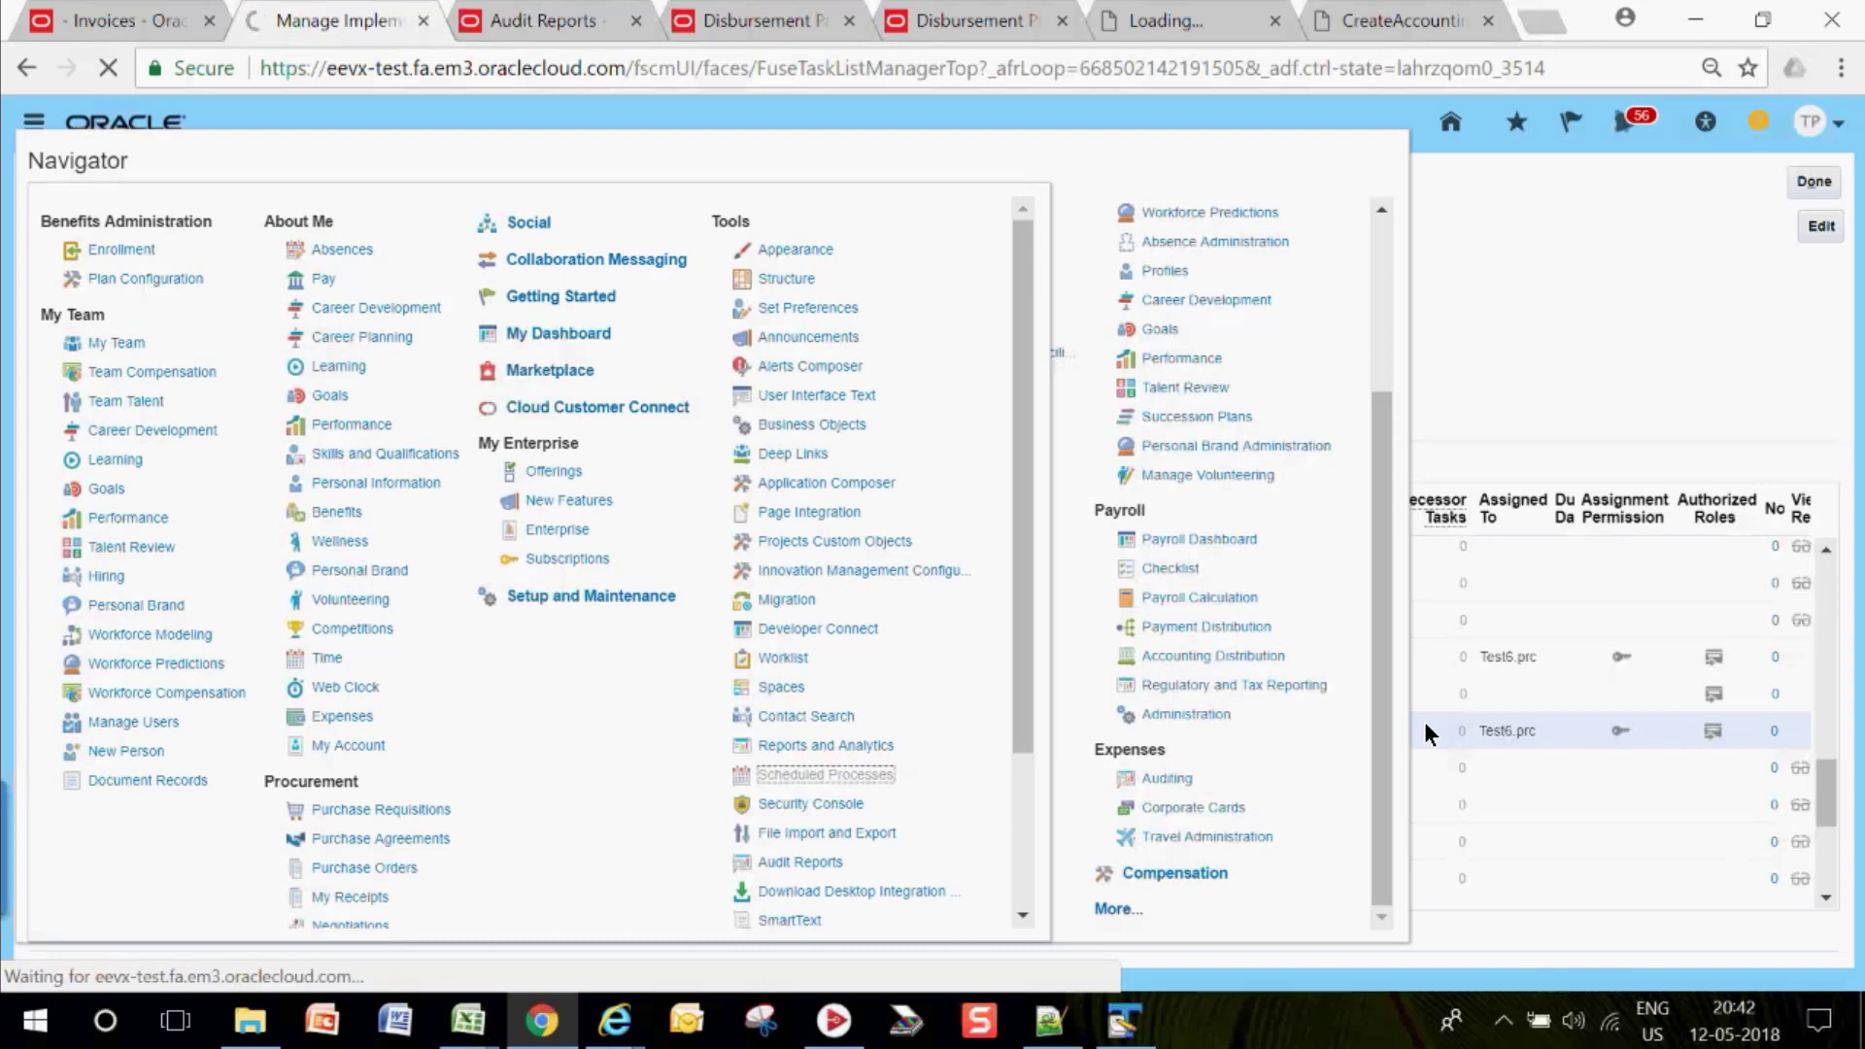
Acknowledge the invoice payment confirmation and return to Scheduled Processes.
{"action": "left_click", "coordinate": [124, 14]}
{"action": "left_click", "coordinate": [1073, 355]}
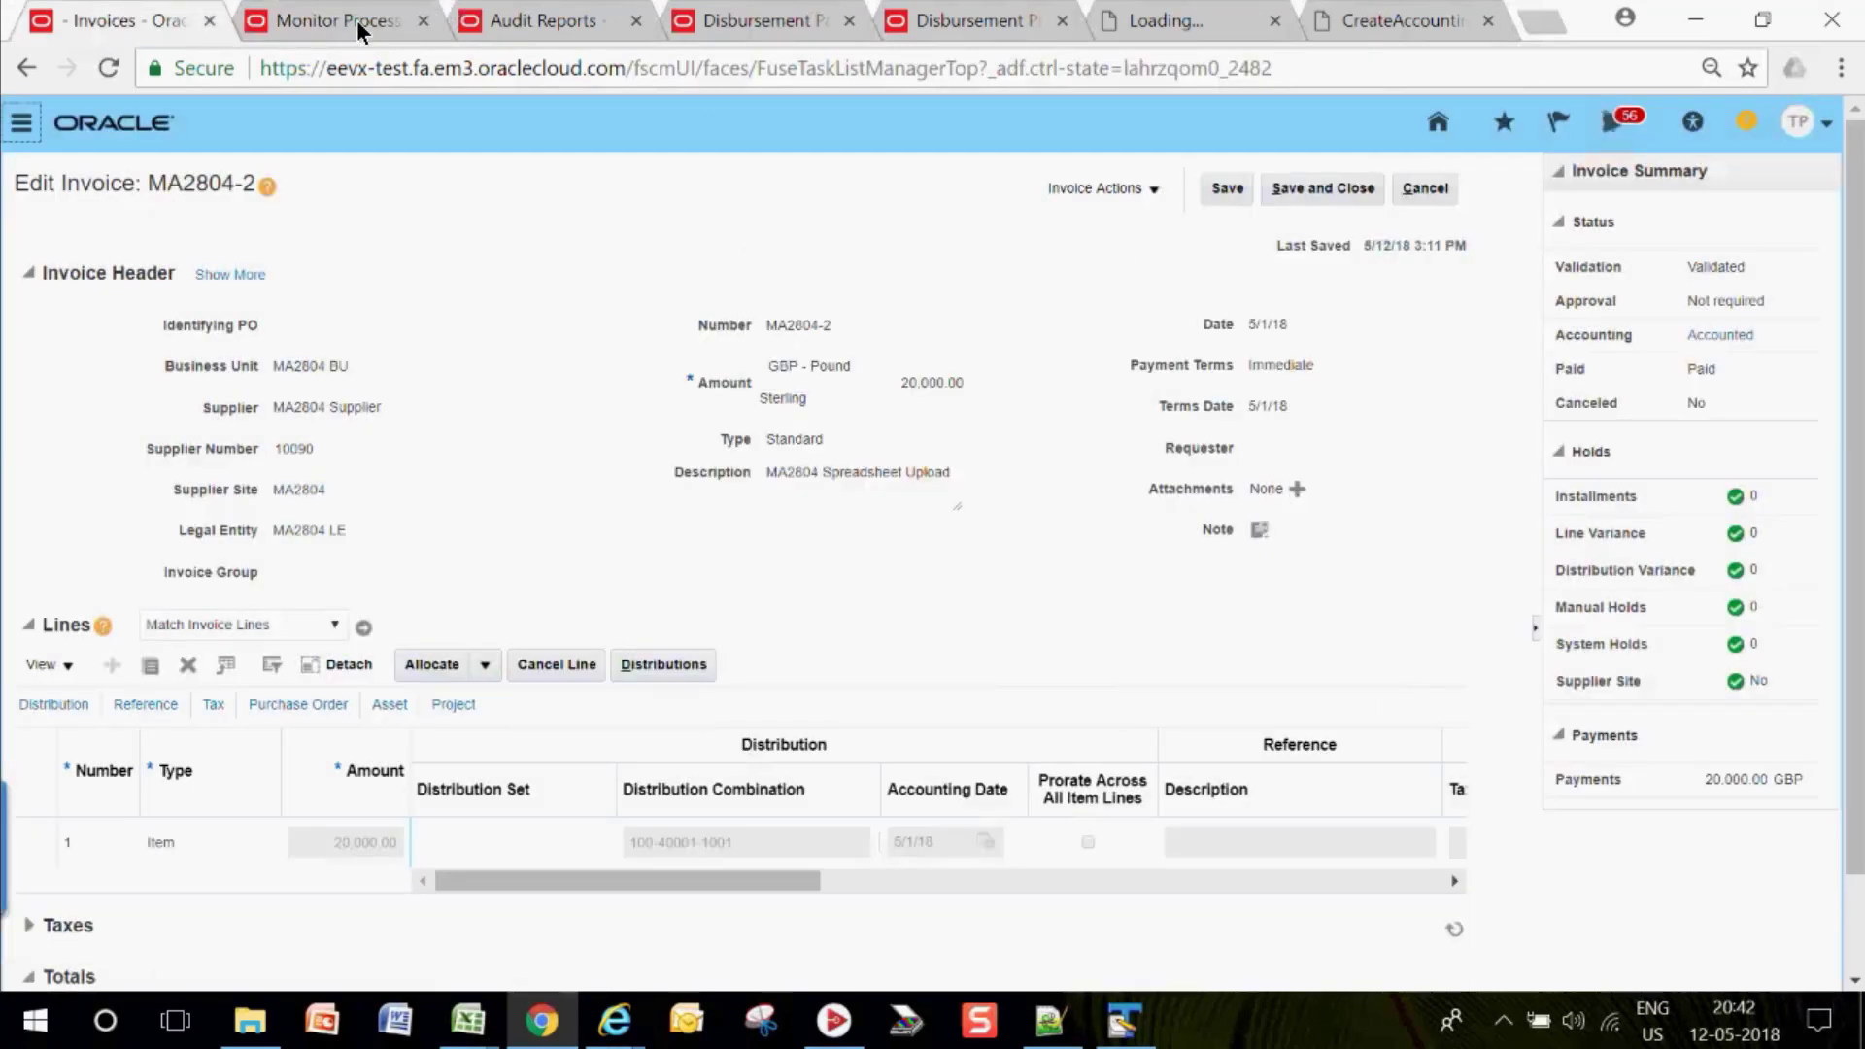
{"action": "left_click", "coordinate": [357, 24]}
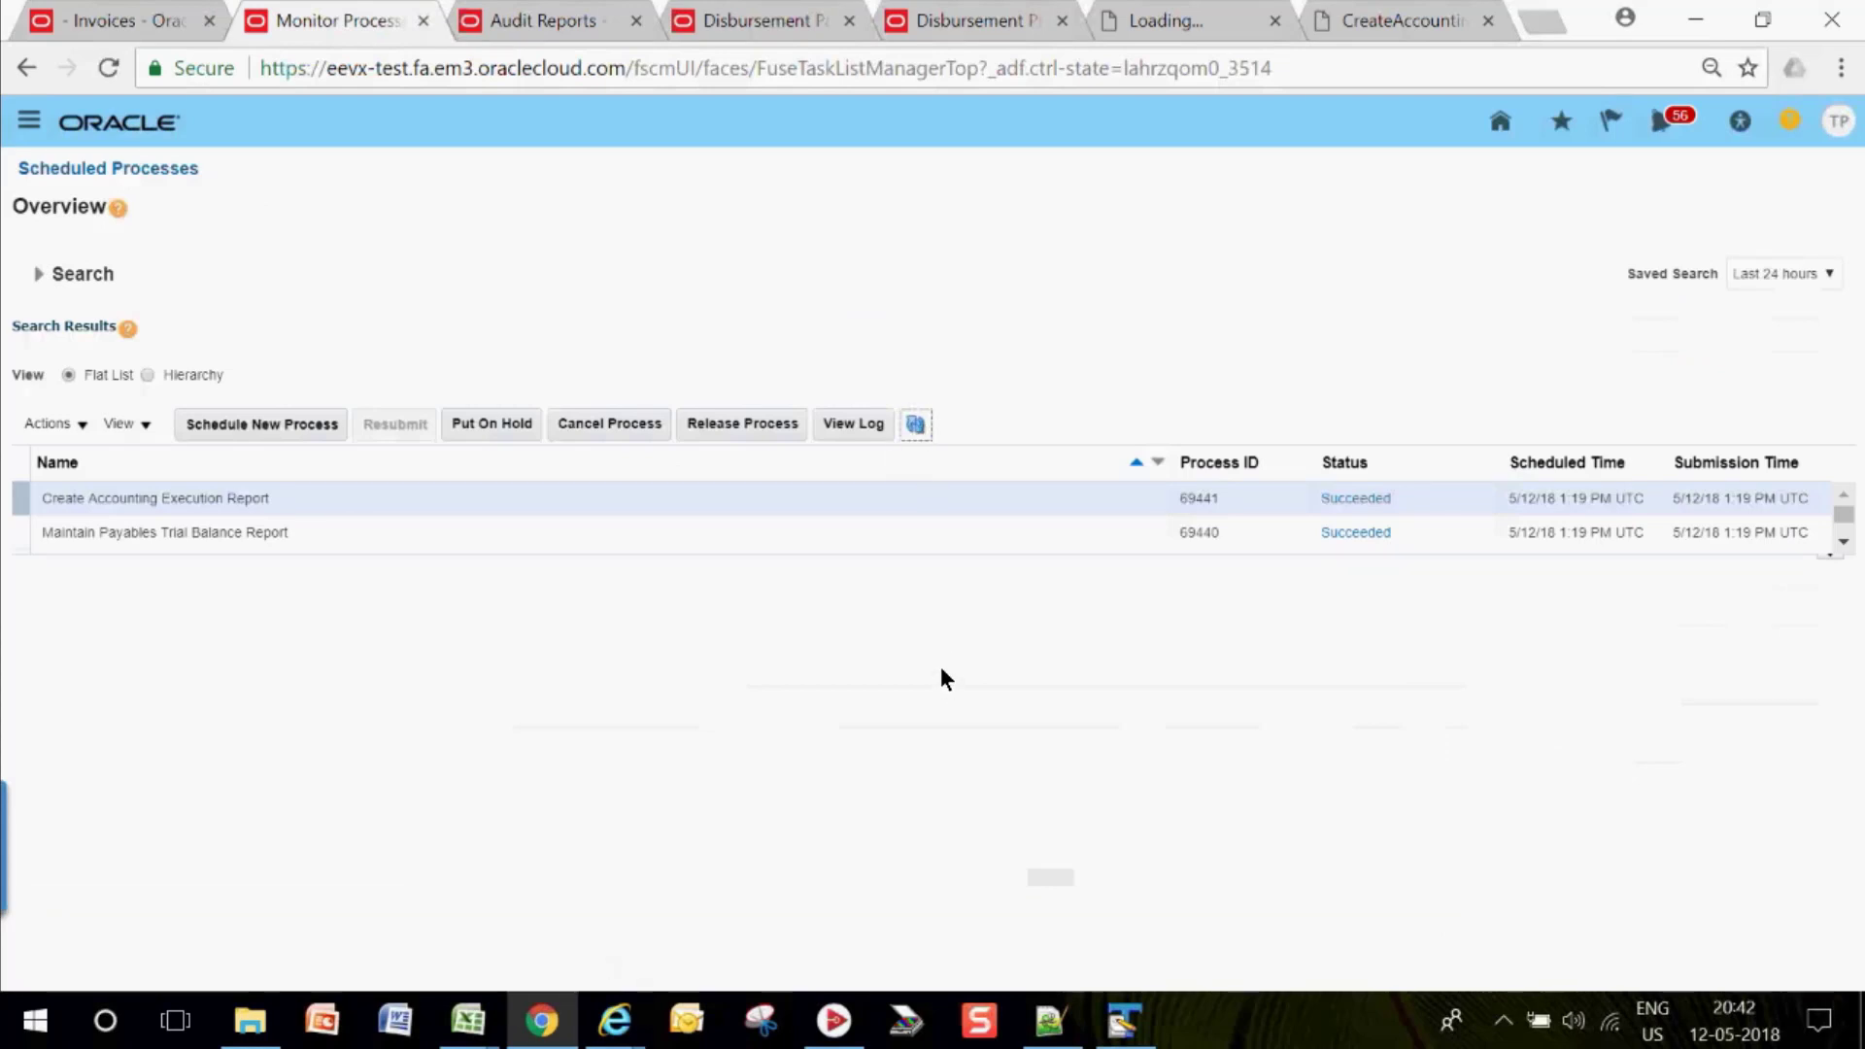
Refresh the process statuses until Format Payment Files finishes, checking the invoice's payment status in between.
{"action": "left_click", "coordinate": [318, 498]}
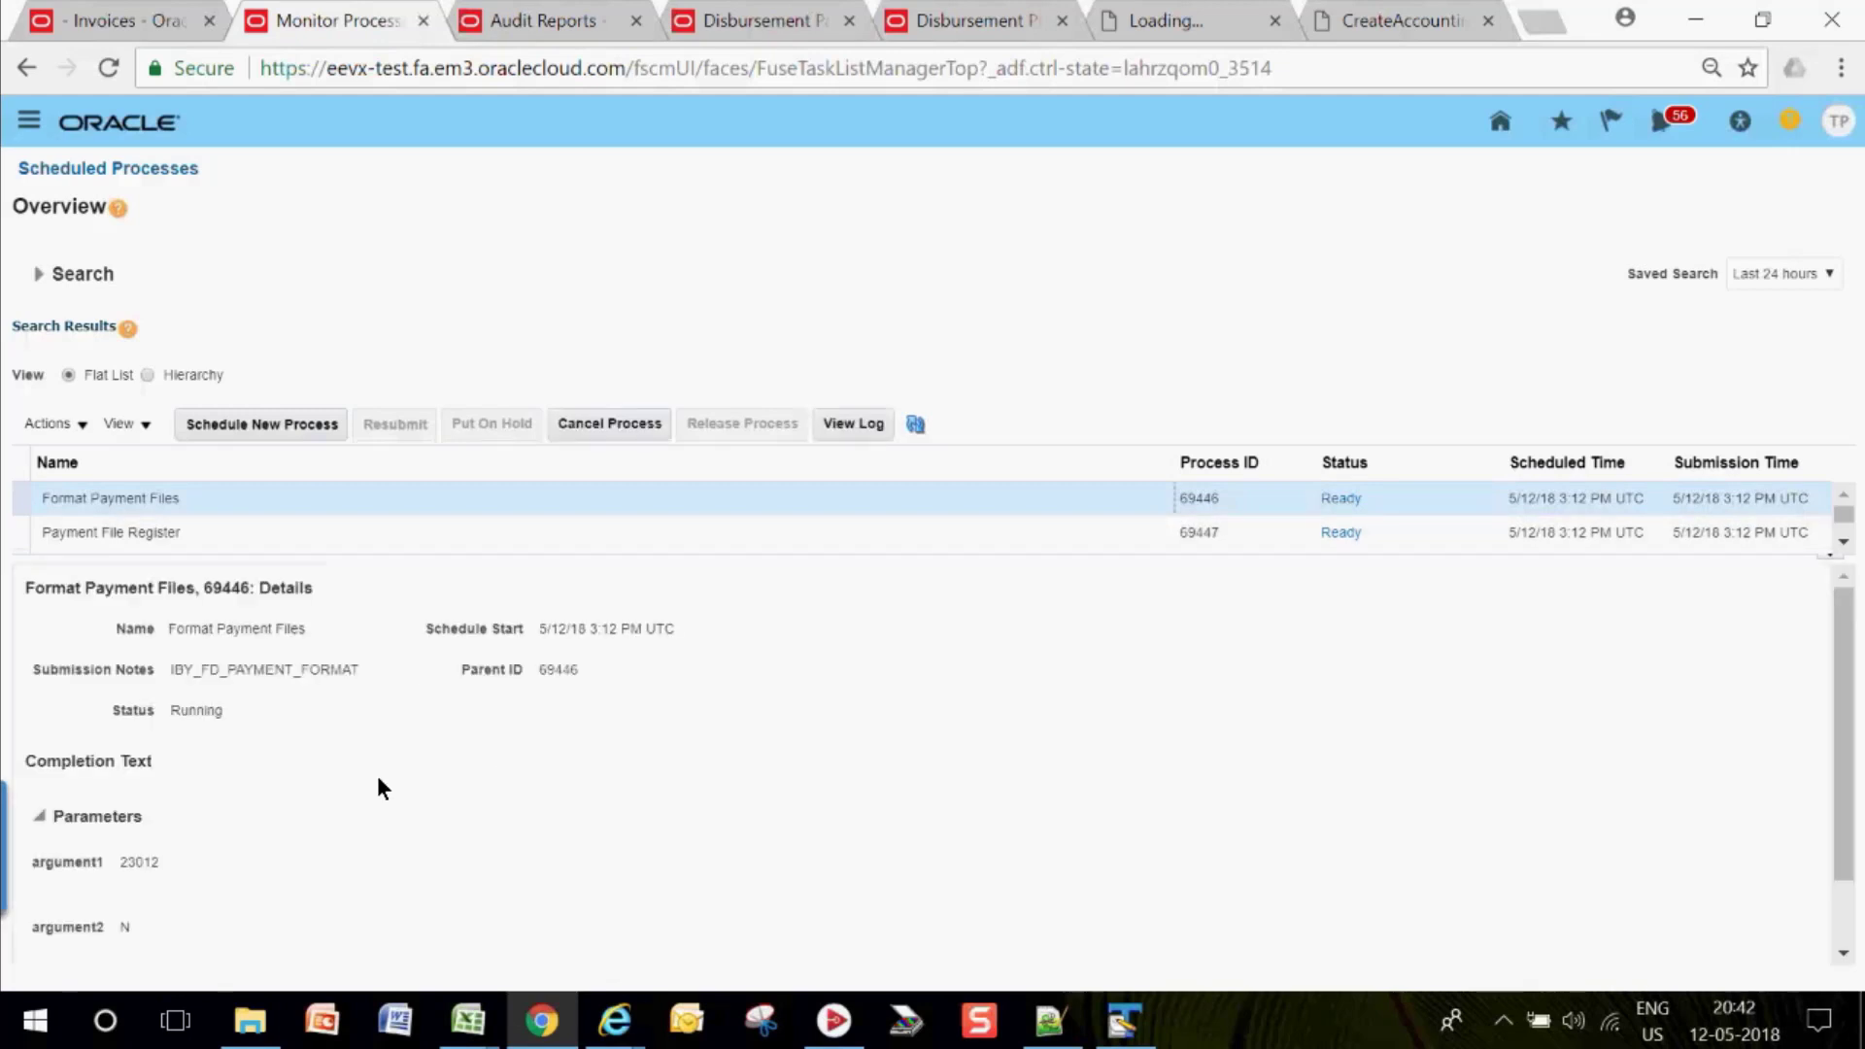
{"action": "scroll", "coordinate": [486, 789], "scroll_direction": "down", "scroll_amount": 1}
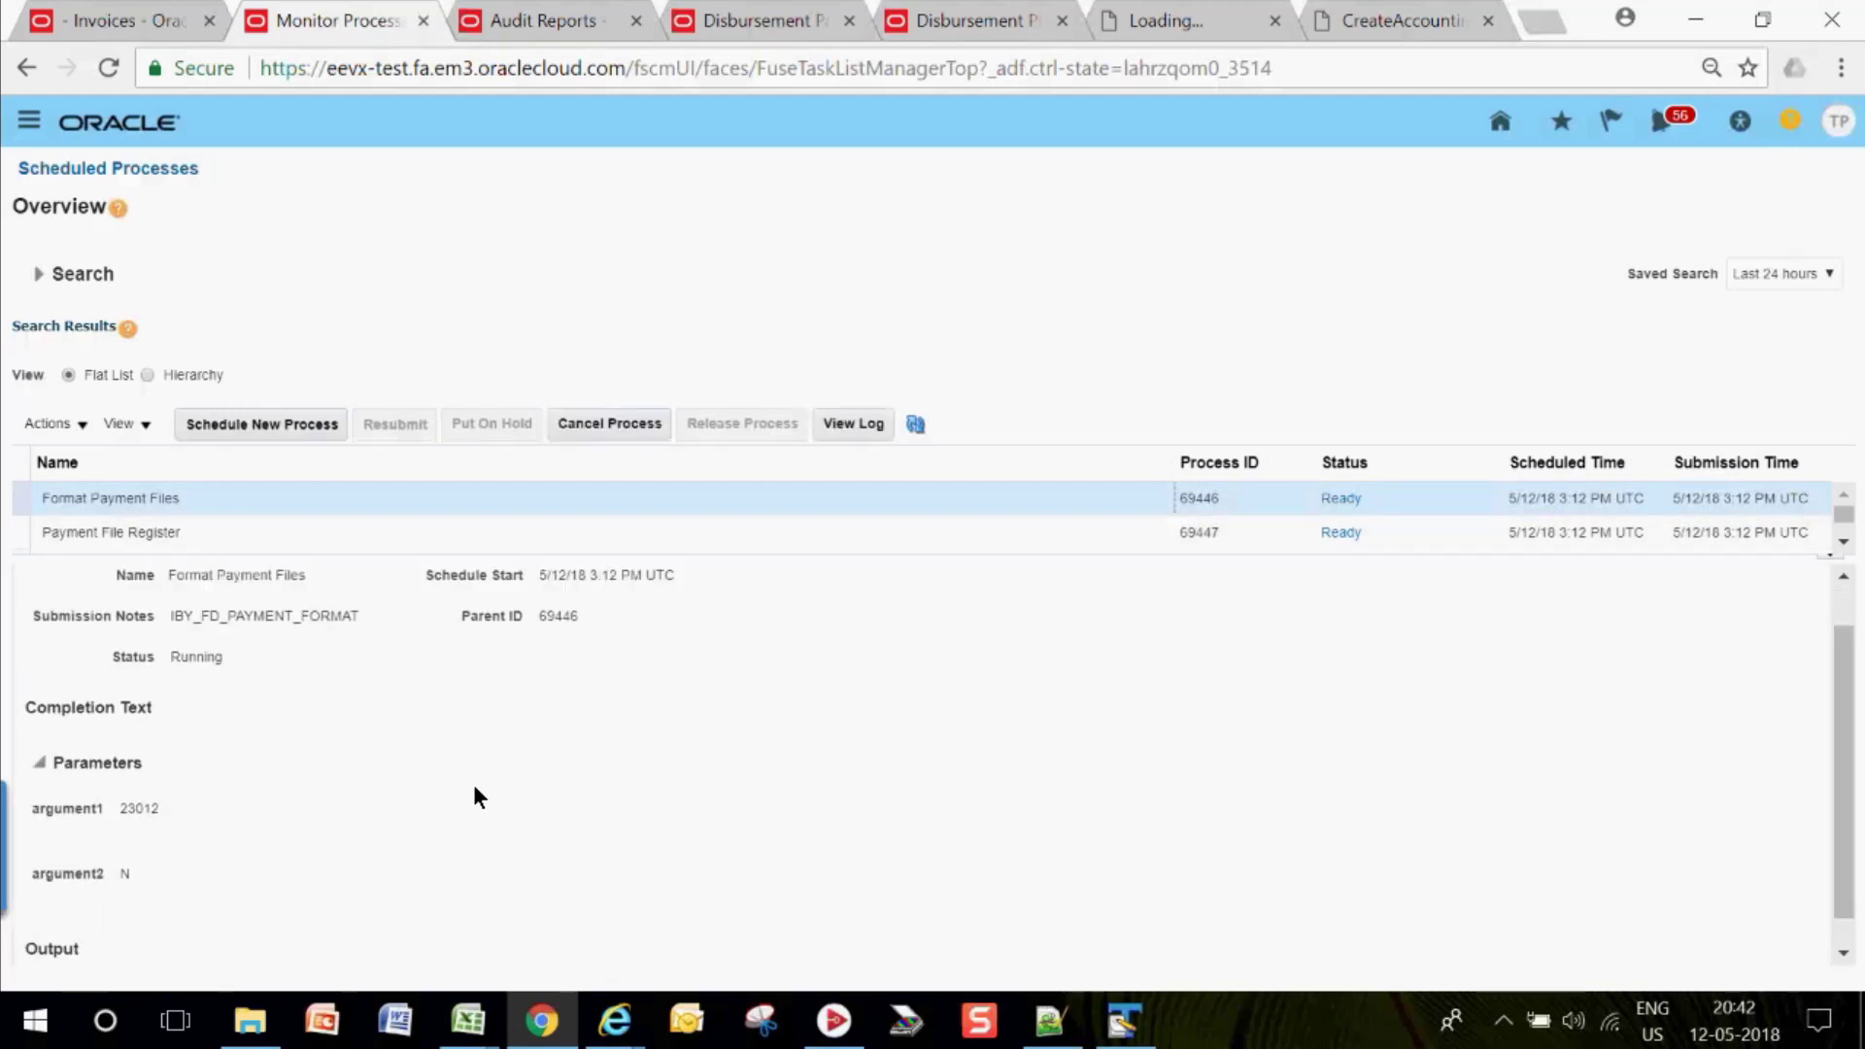
{"action": "scroll", "coordinate": [476, 791], "scroll_direction": "down", "scroll_amount": 1}
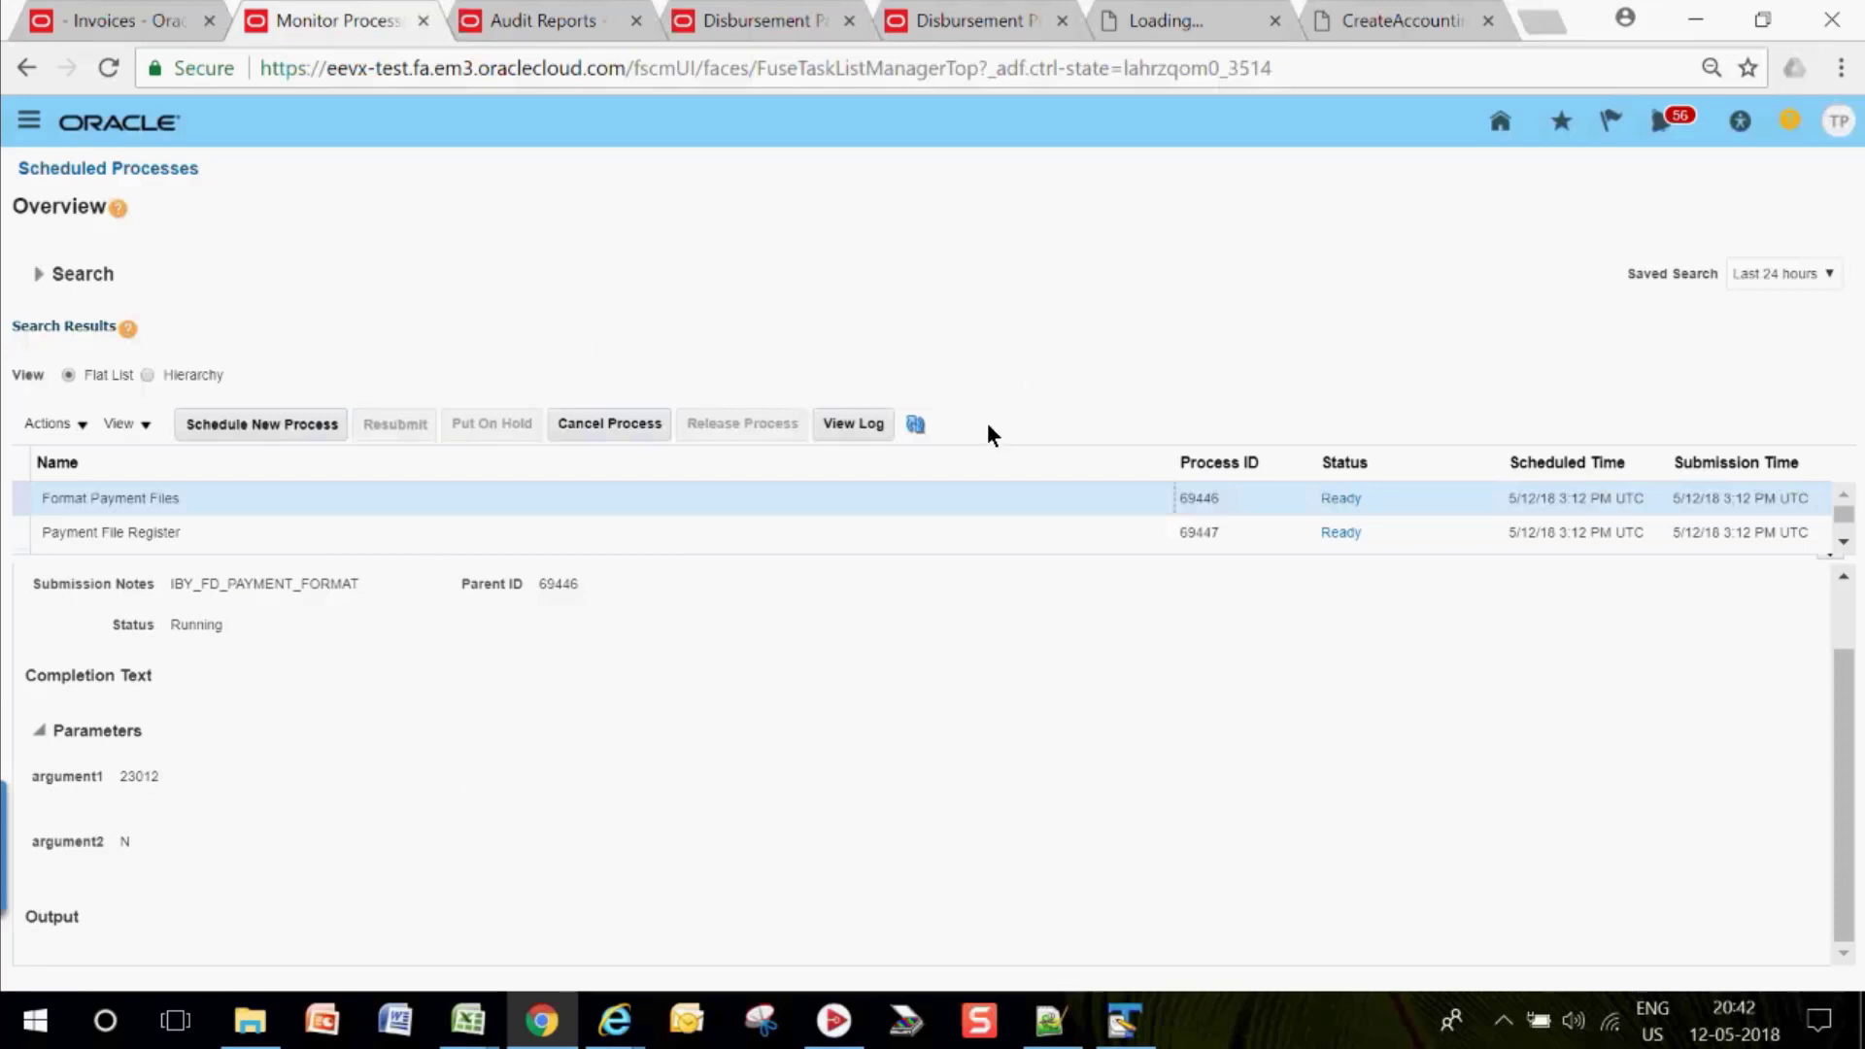
{"action": "left_click", "coordinate": [914, 424]}
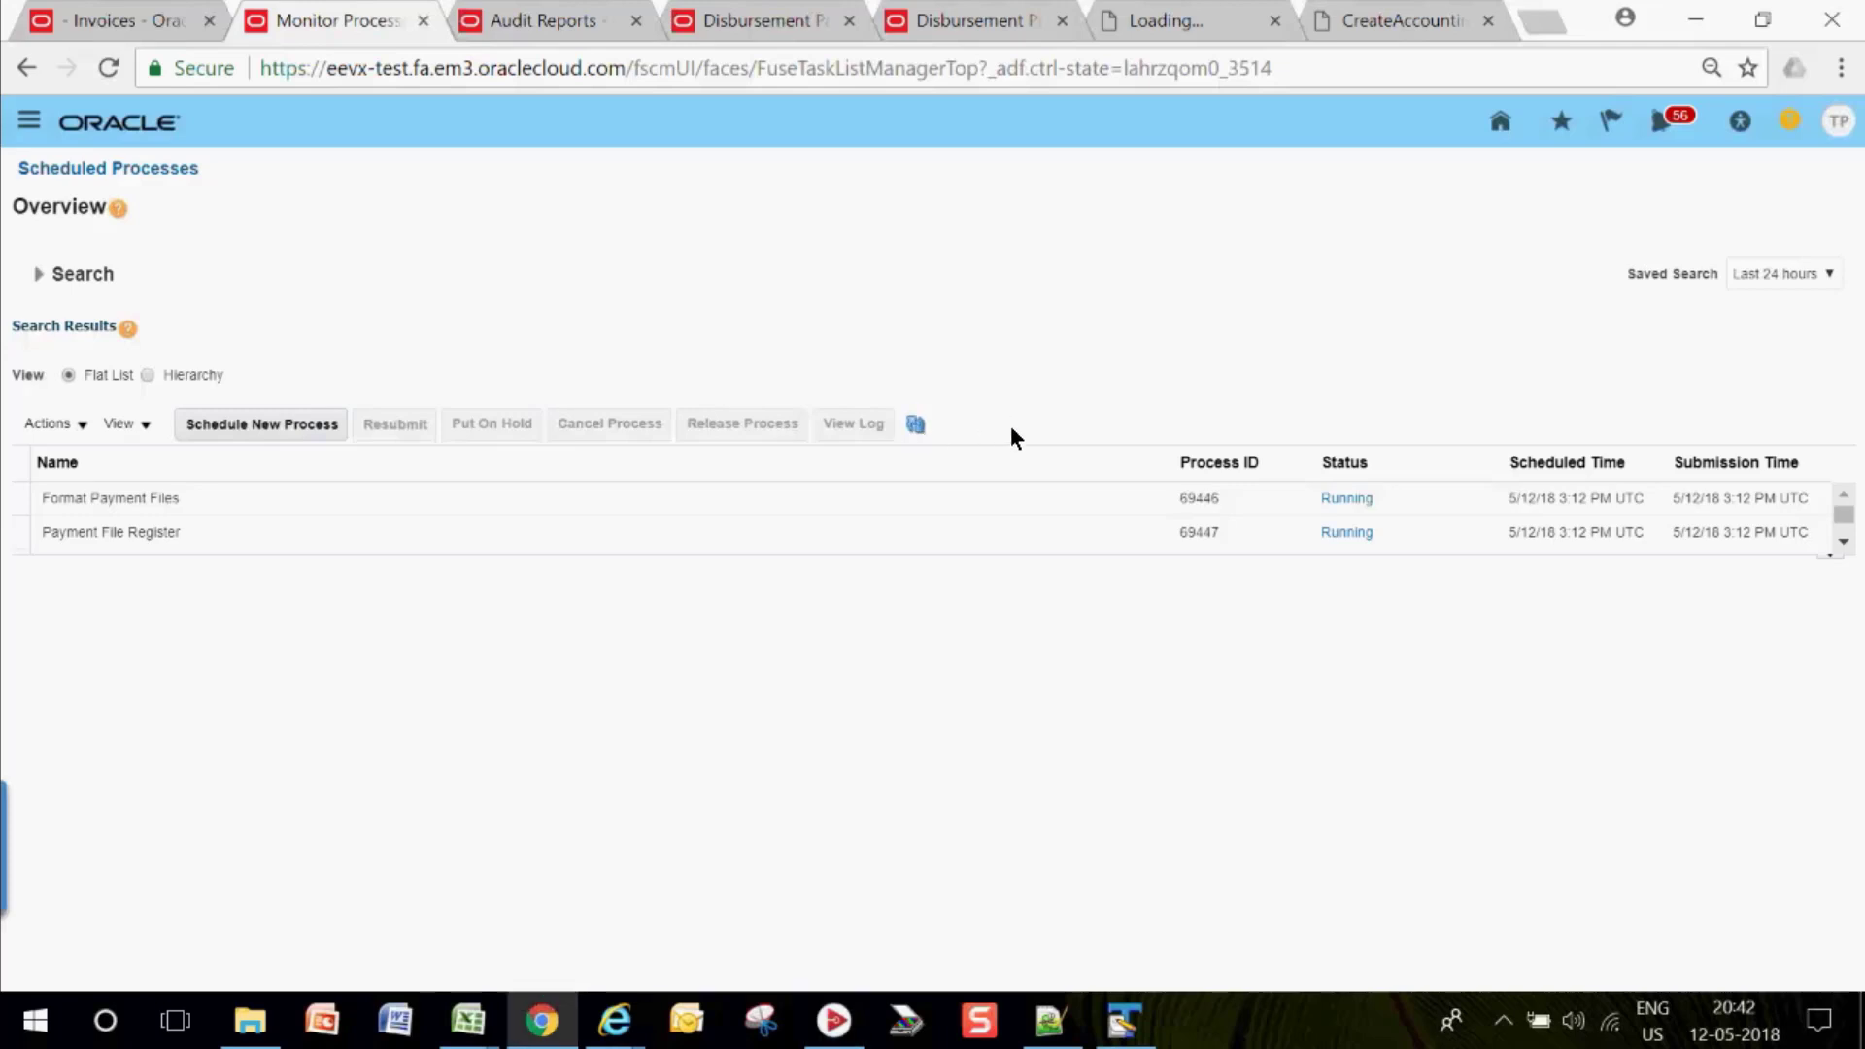
{"action": "left_click", "coordinate": [918, 424]}
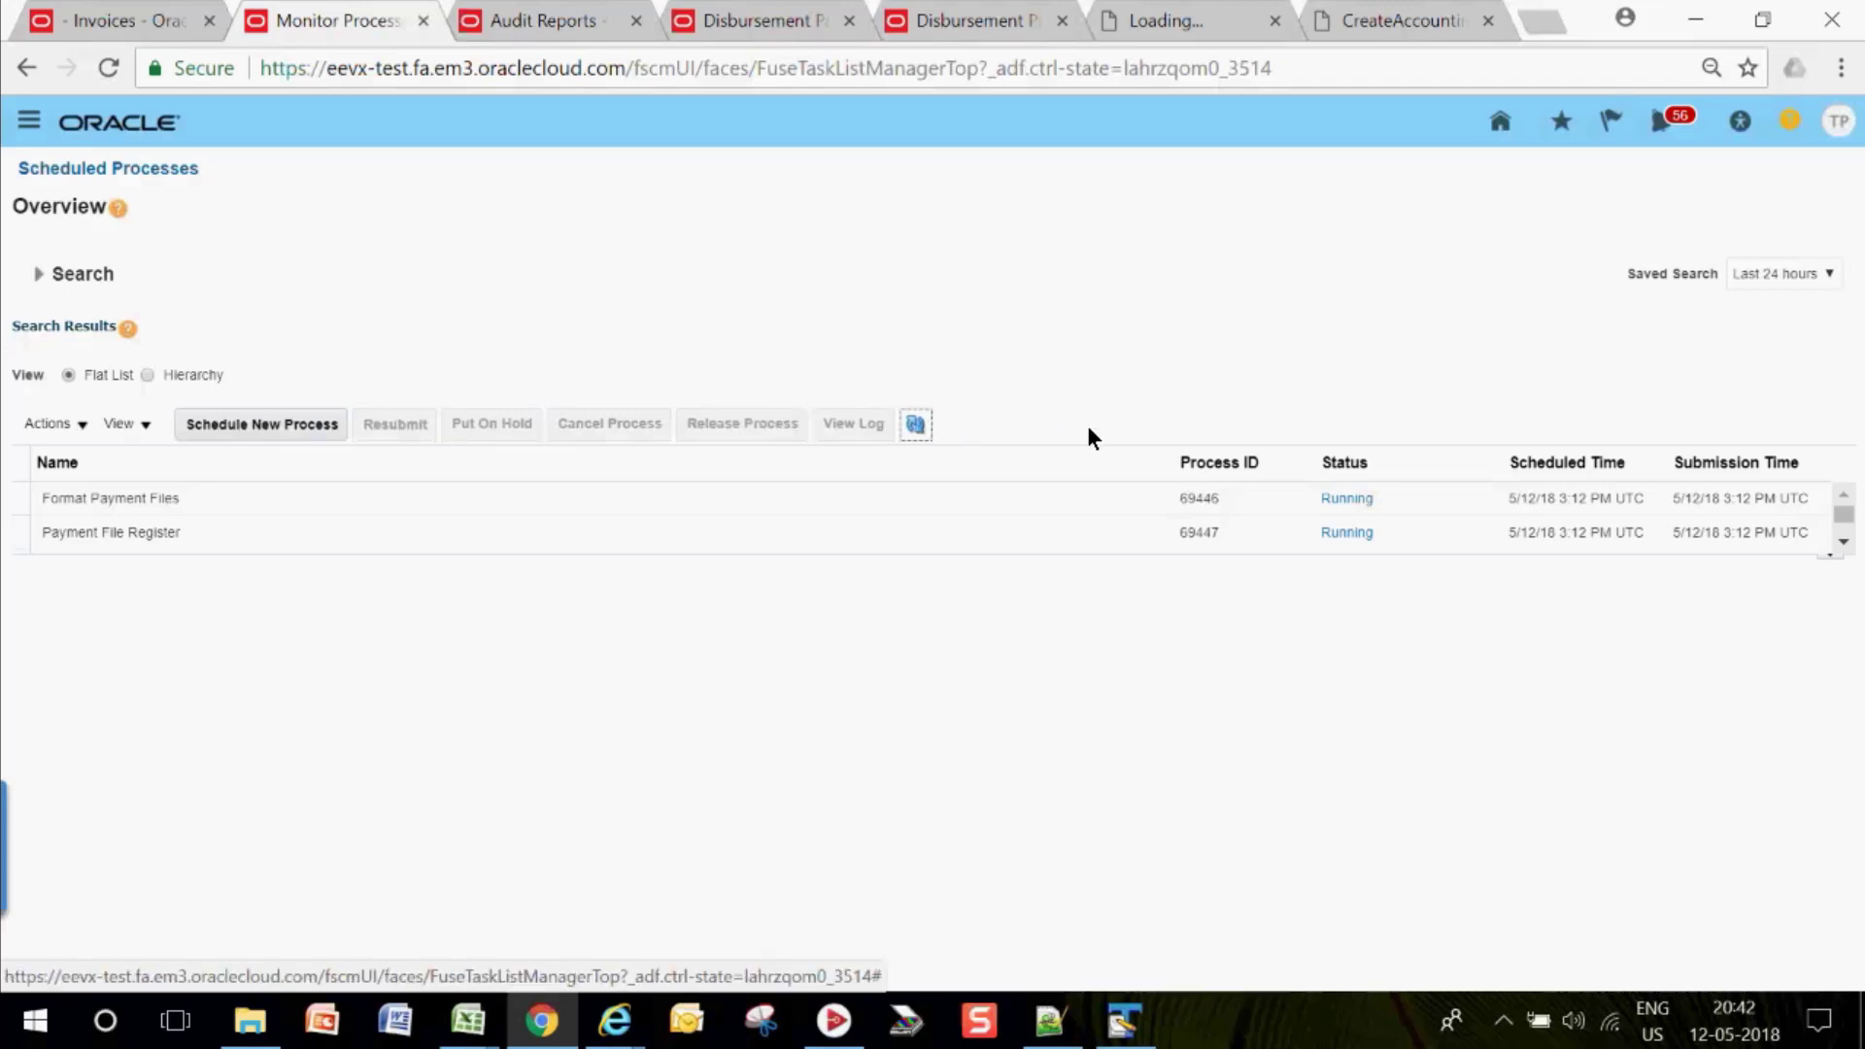
{"action": "left_click", "coordinate": [97, 20]}
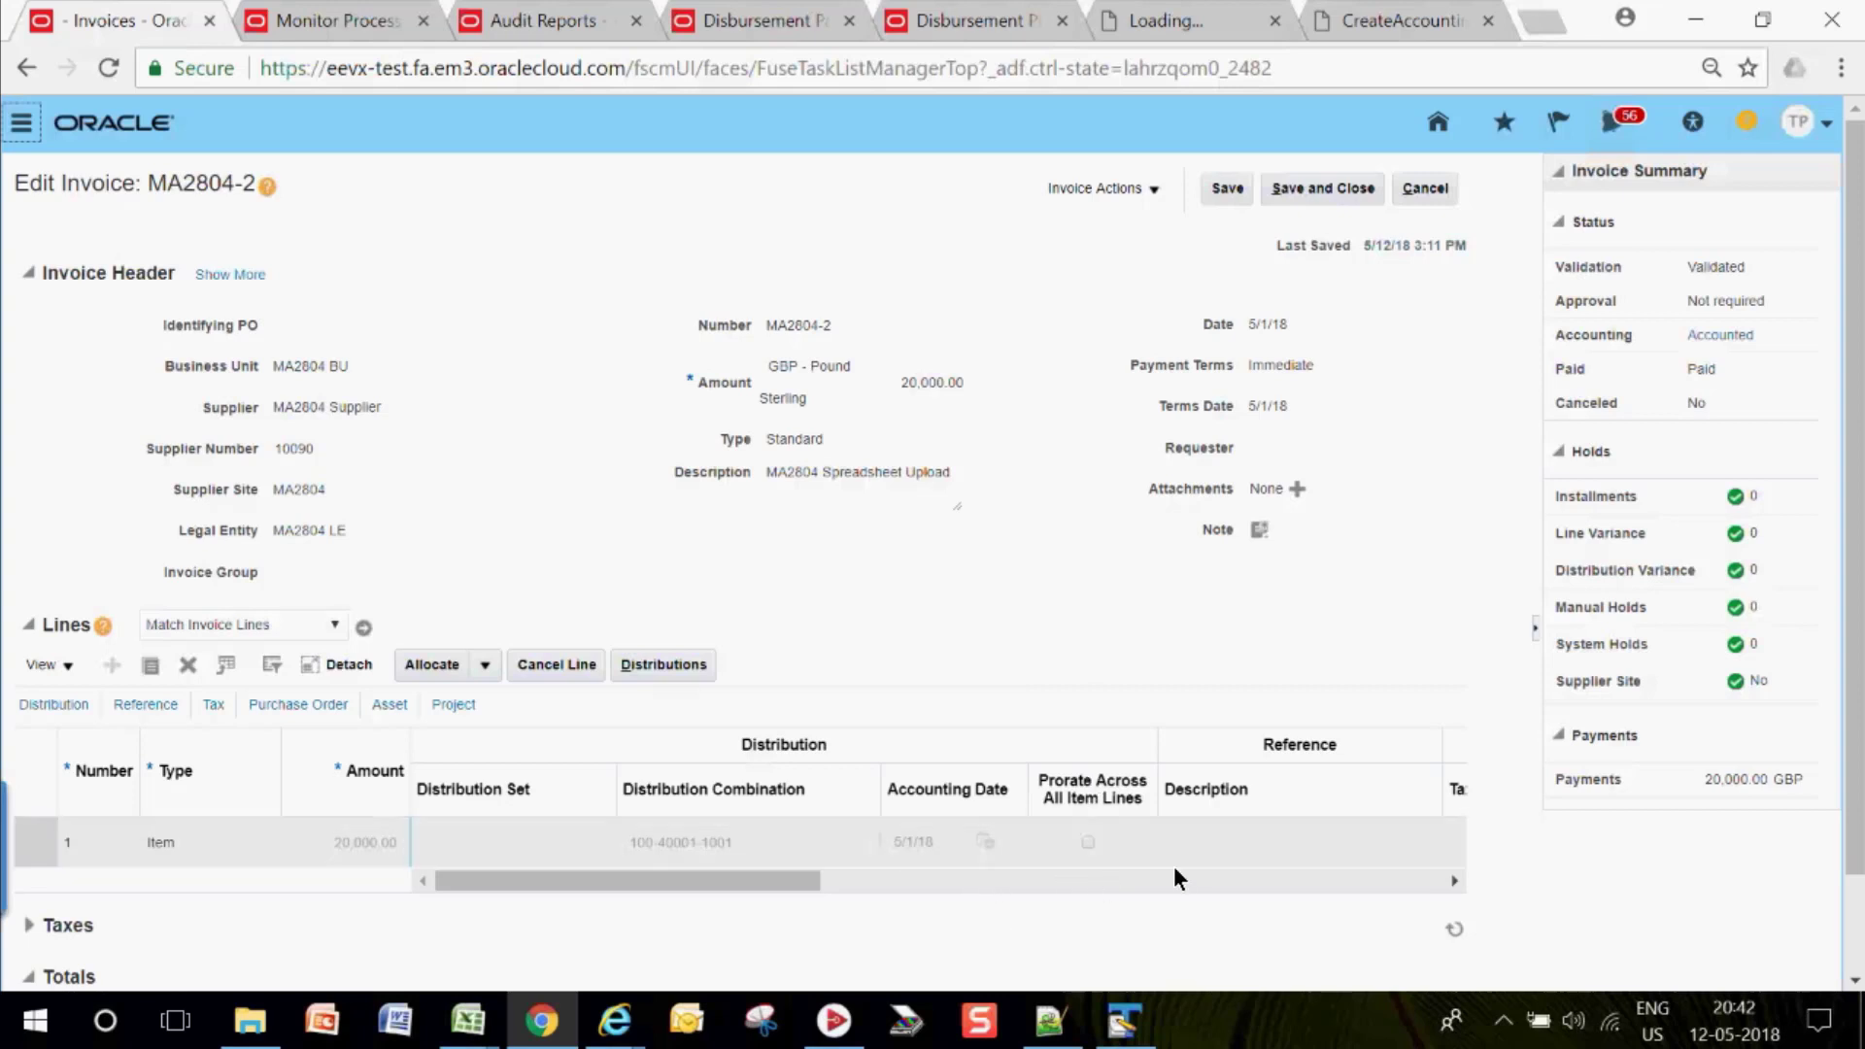
{"action": "left_click", "coordinate": [301, 20]}
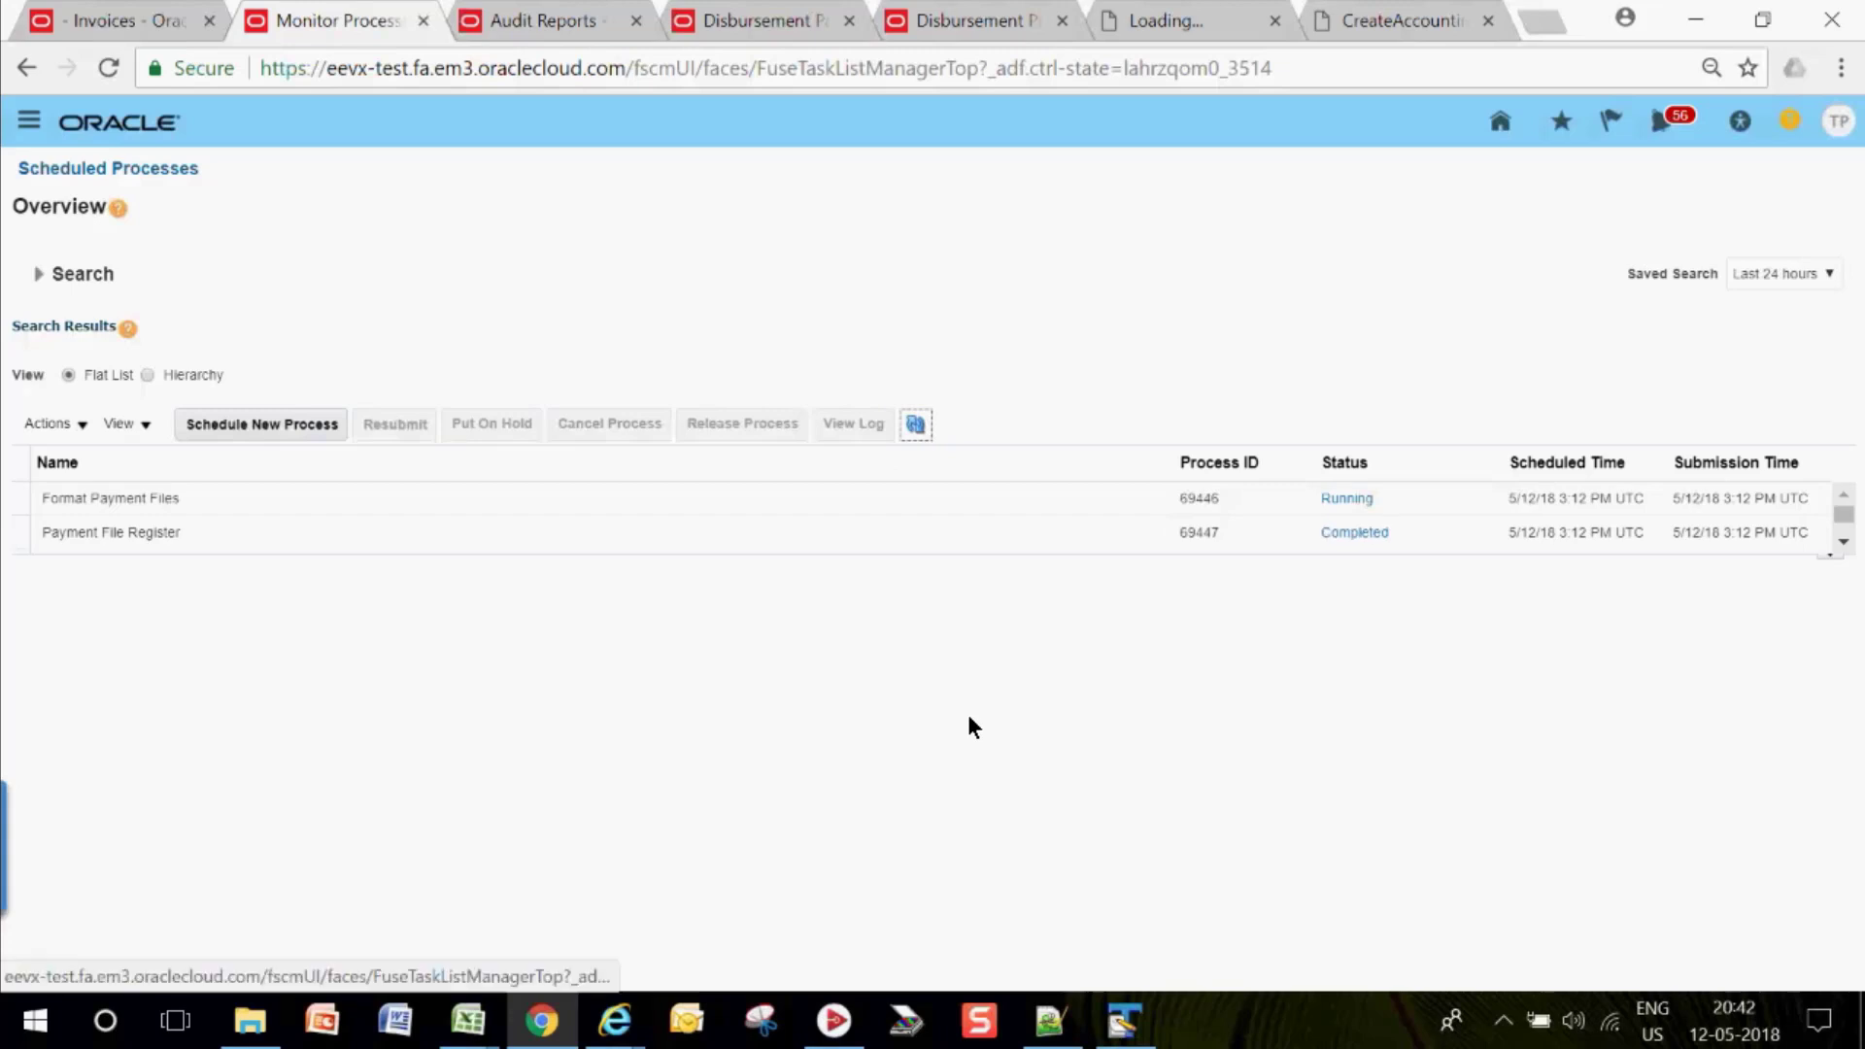
{"action": "left_click", "coordinate": [917, 423]}
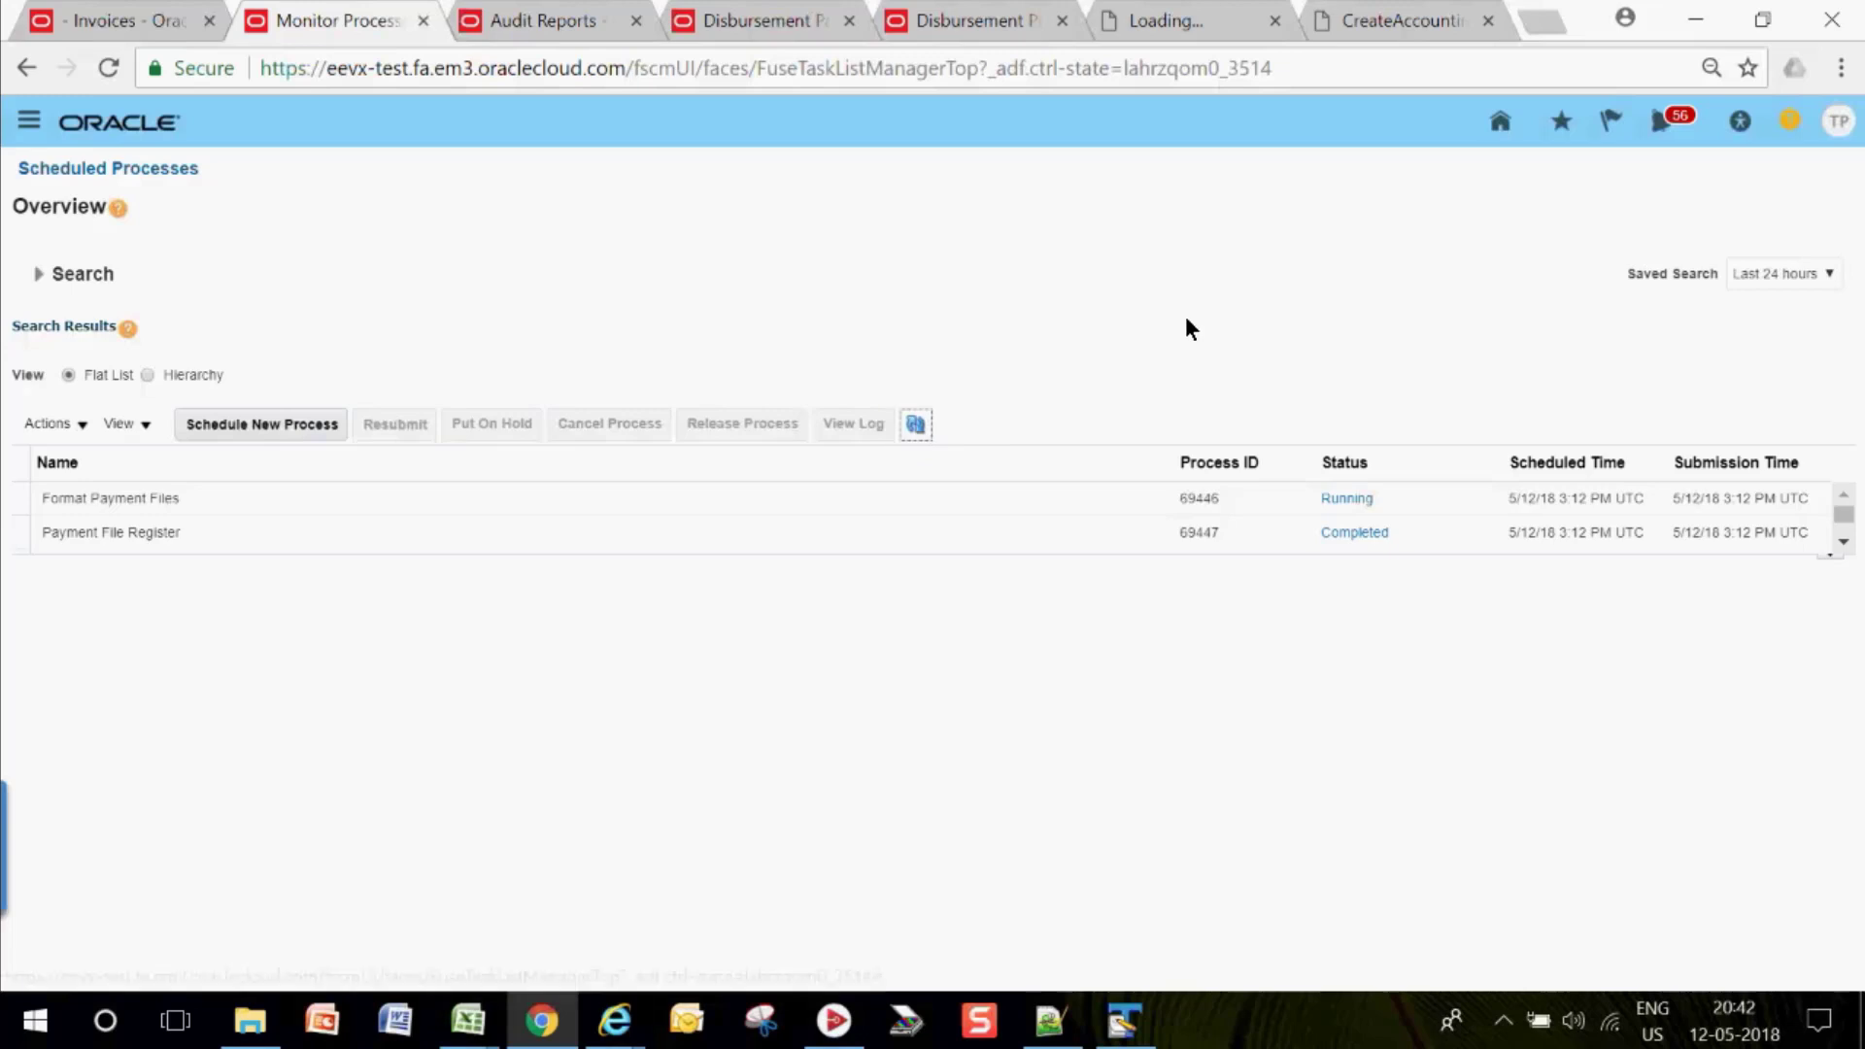
{"action": "left_click", "coordinate": [913, 424]}
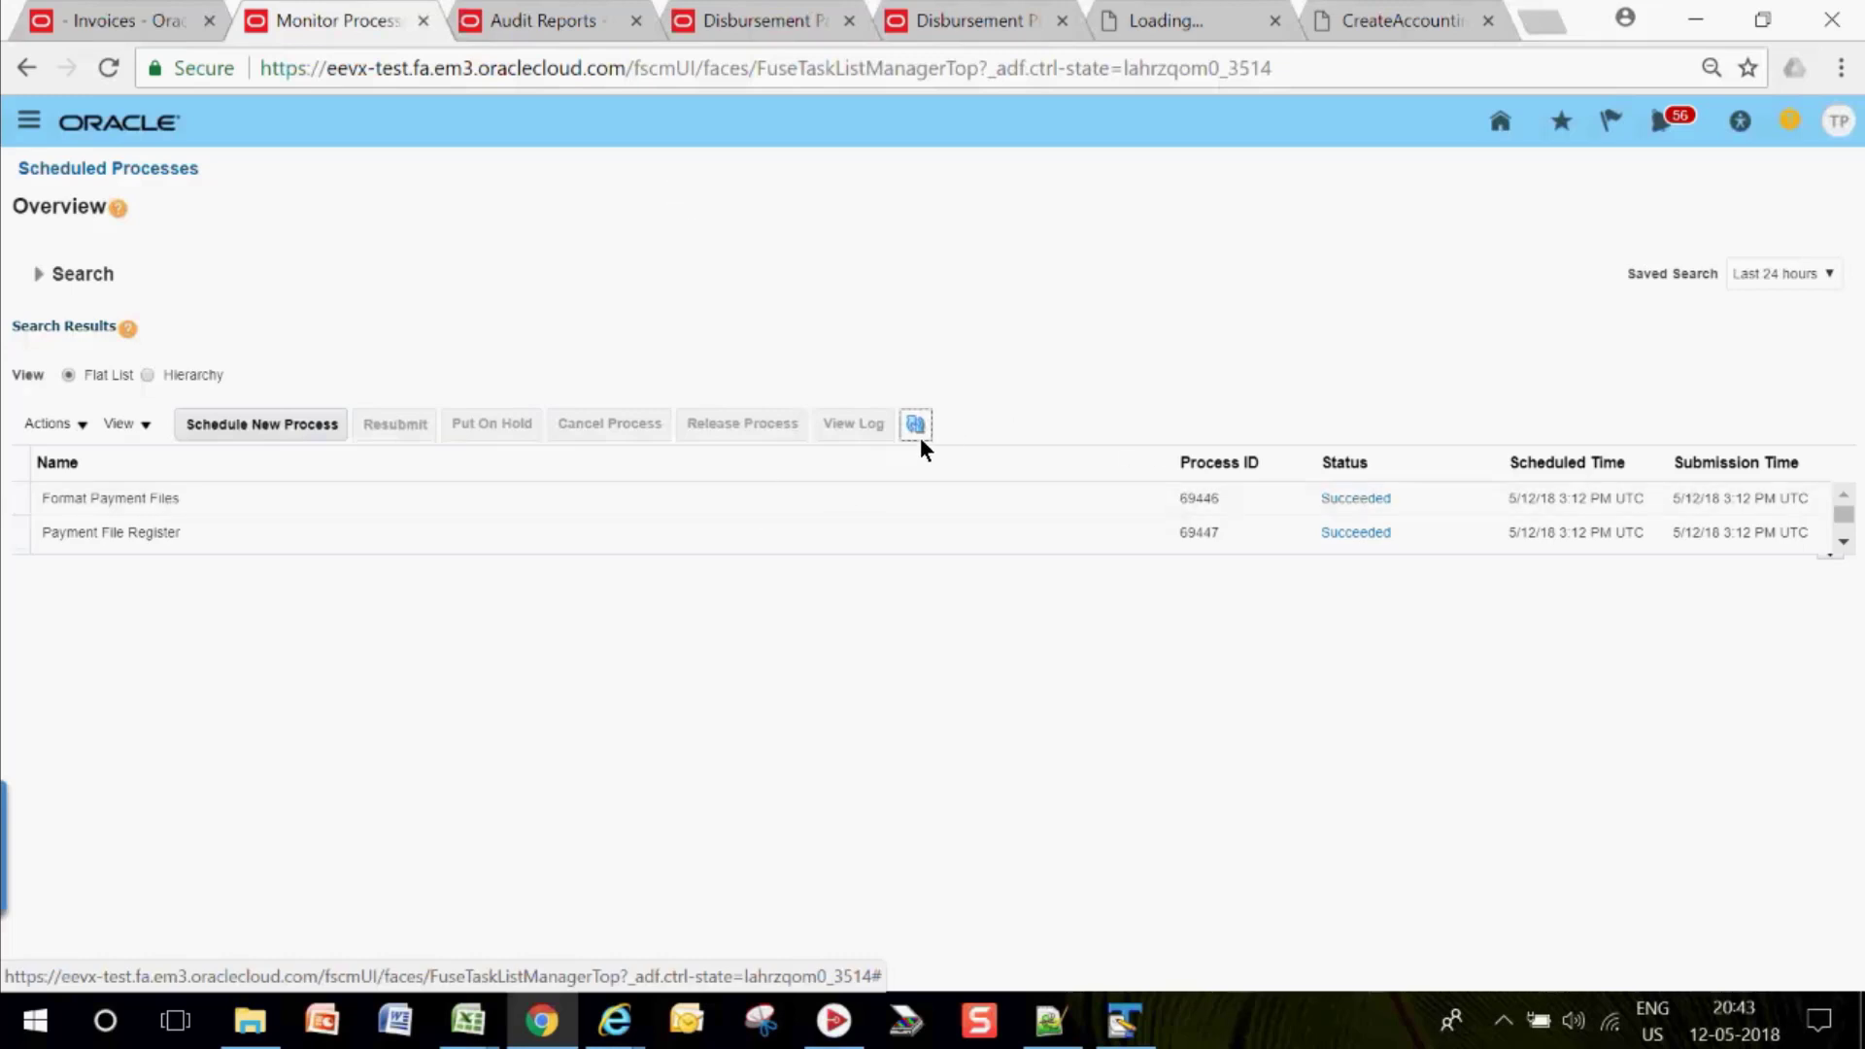
Download the 69446.txt output of Format Payment Files from its ESS_O_69446 attachment.
{"action": "left_click", "coordinate": [349, 510]}
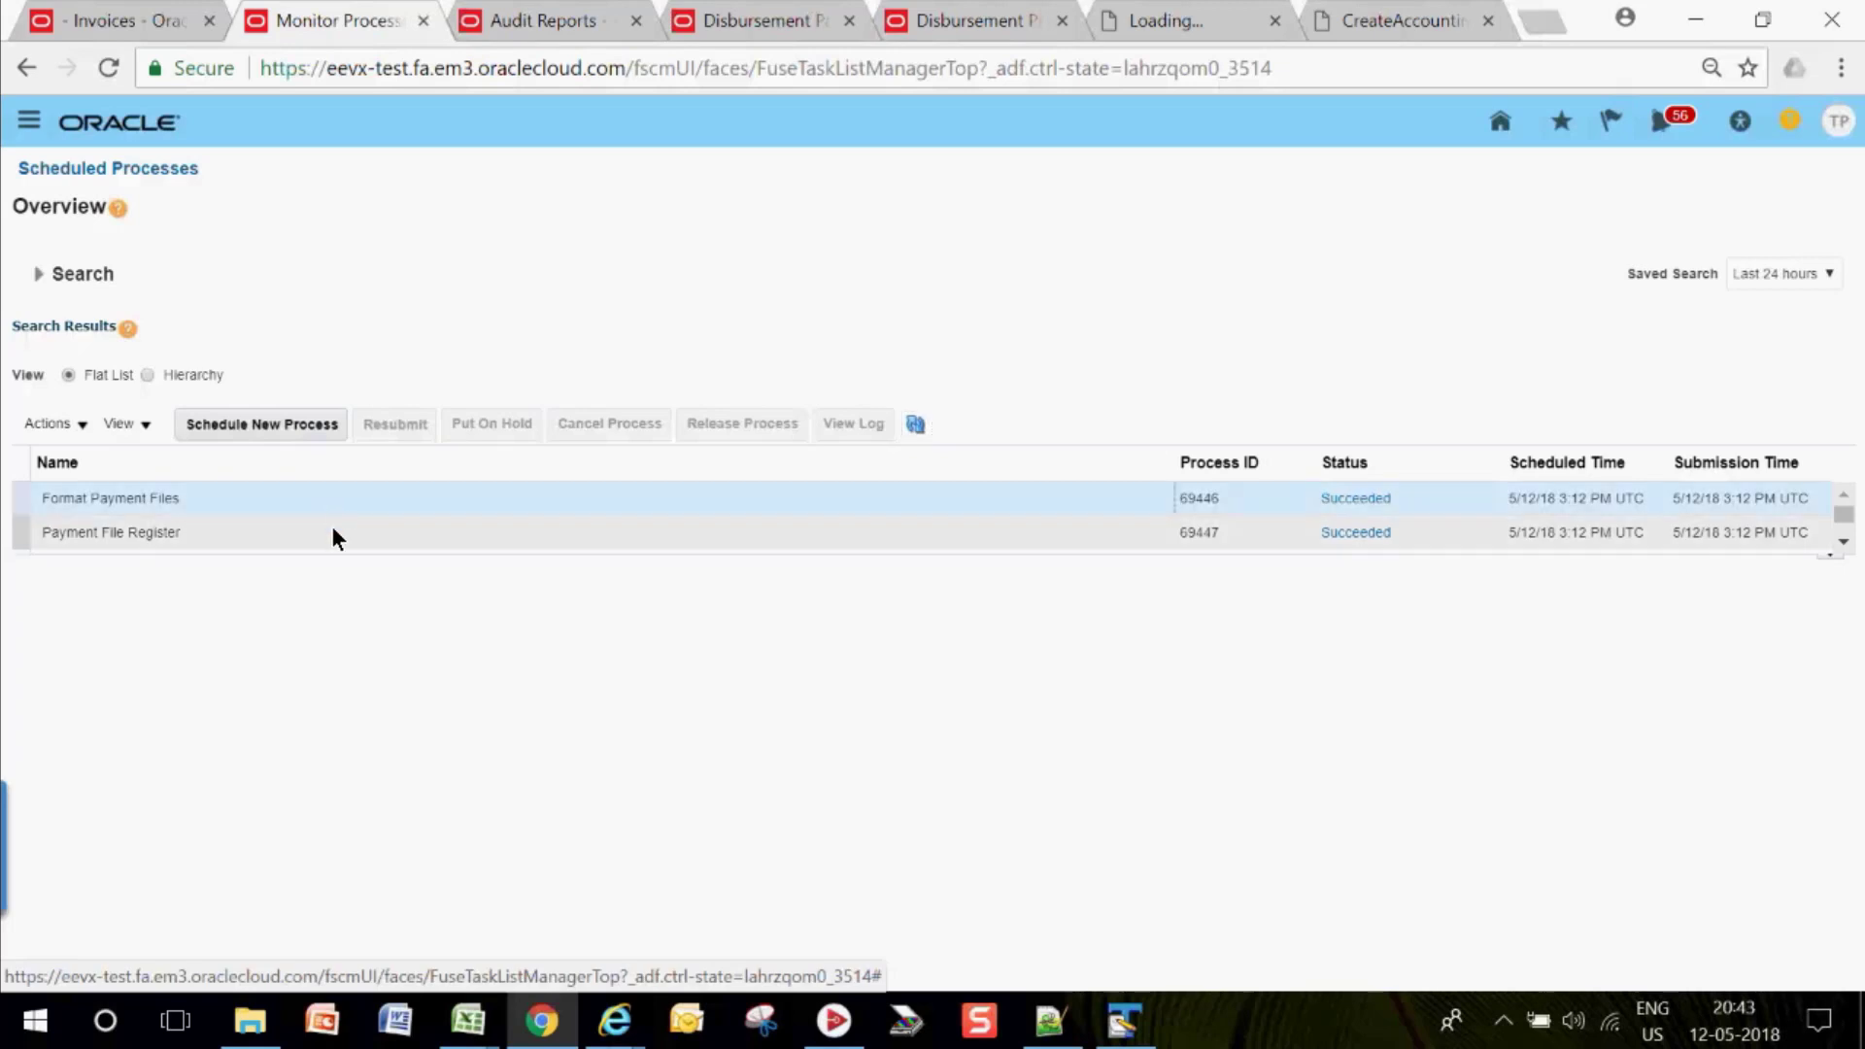
{"action": "scroll", "coordinate": [354, 674], "scroll_direction": "down", "scroll_amount": 2}
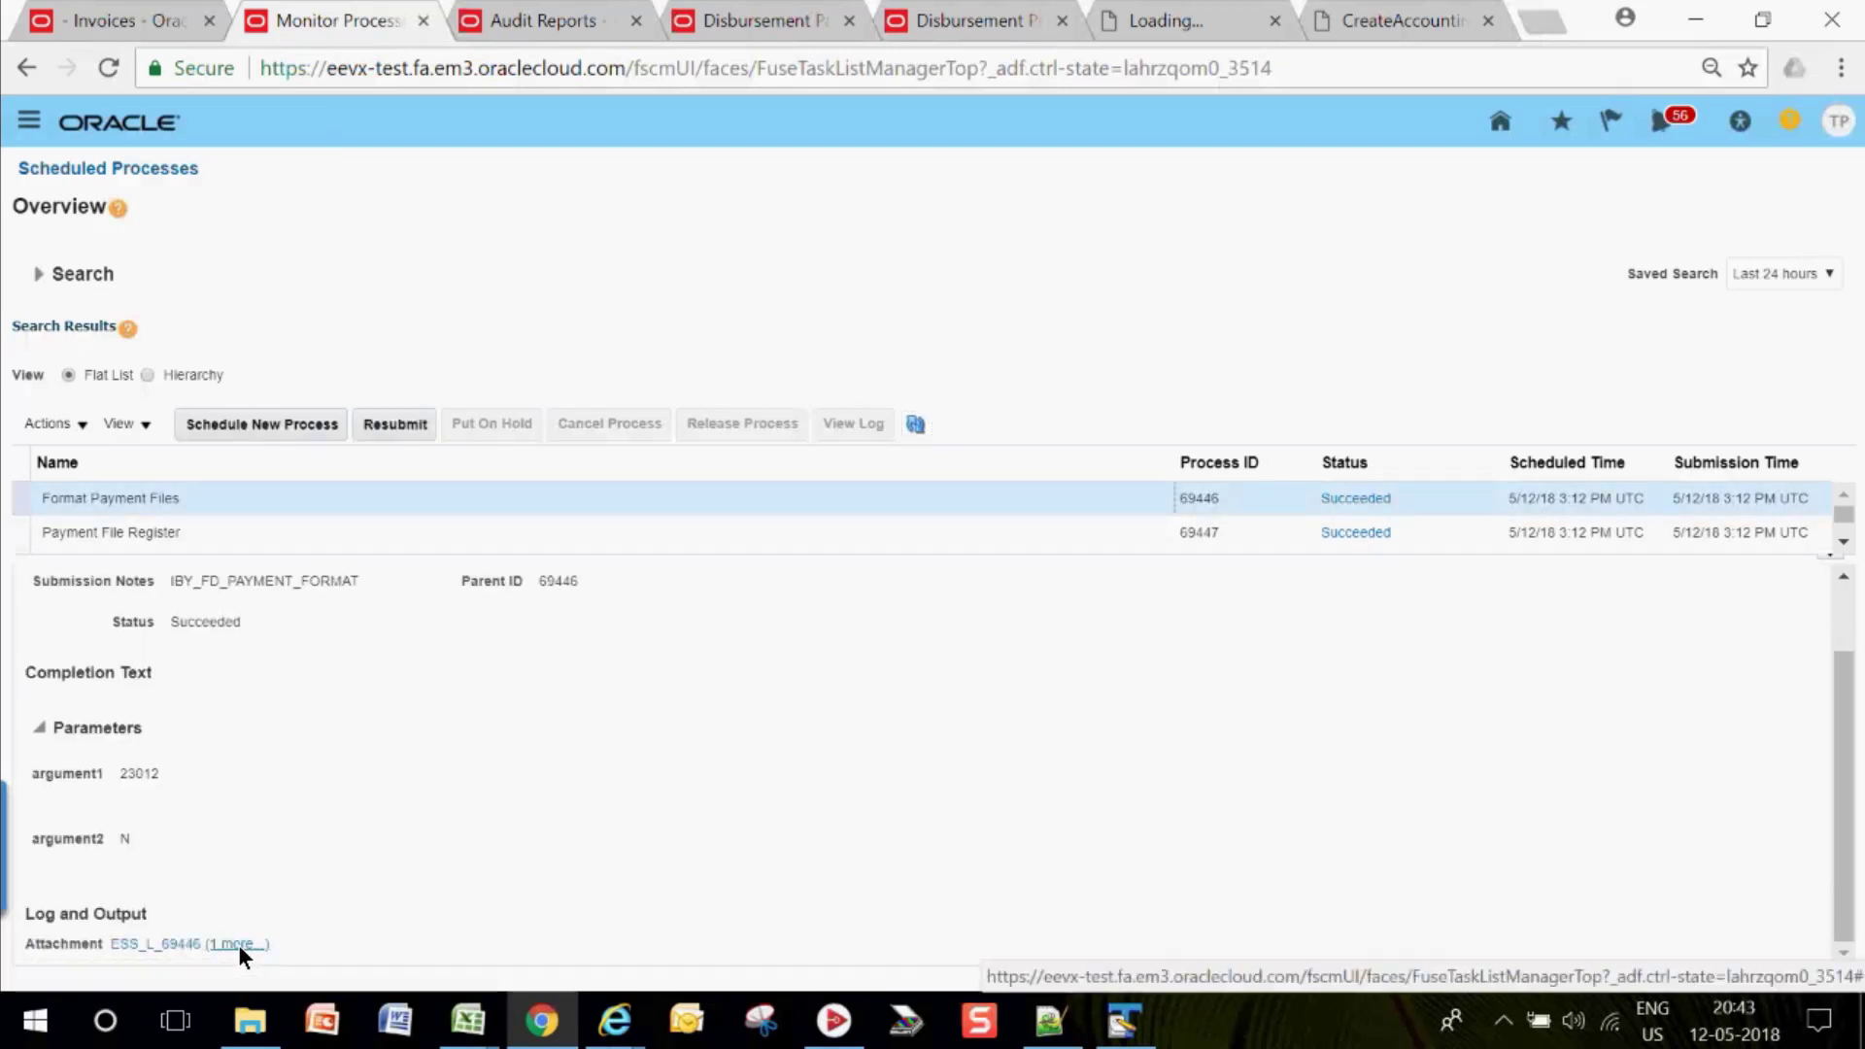
{"action": "left_click", "coordinate": [237, 944]}
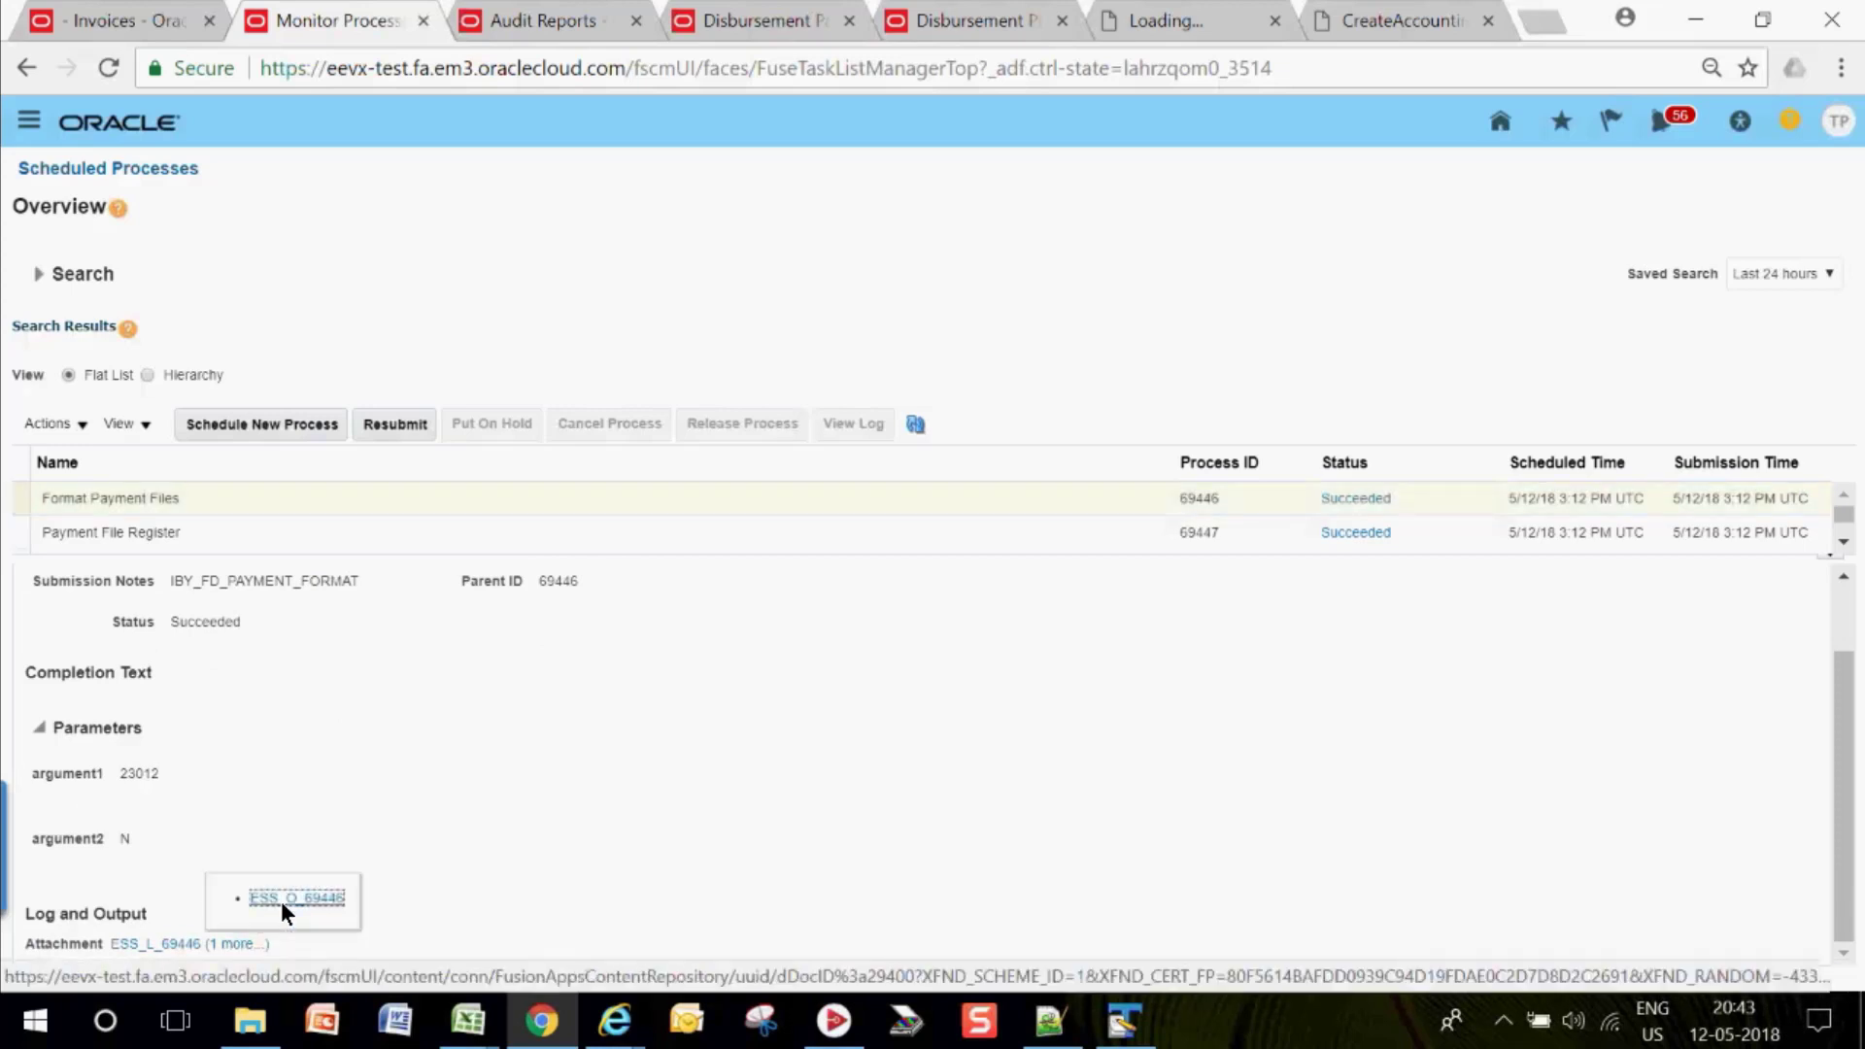
{"action": "left_click", "coordinate": [282, 900]}
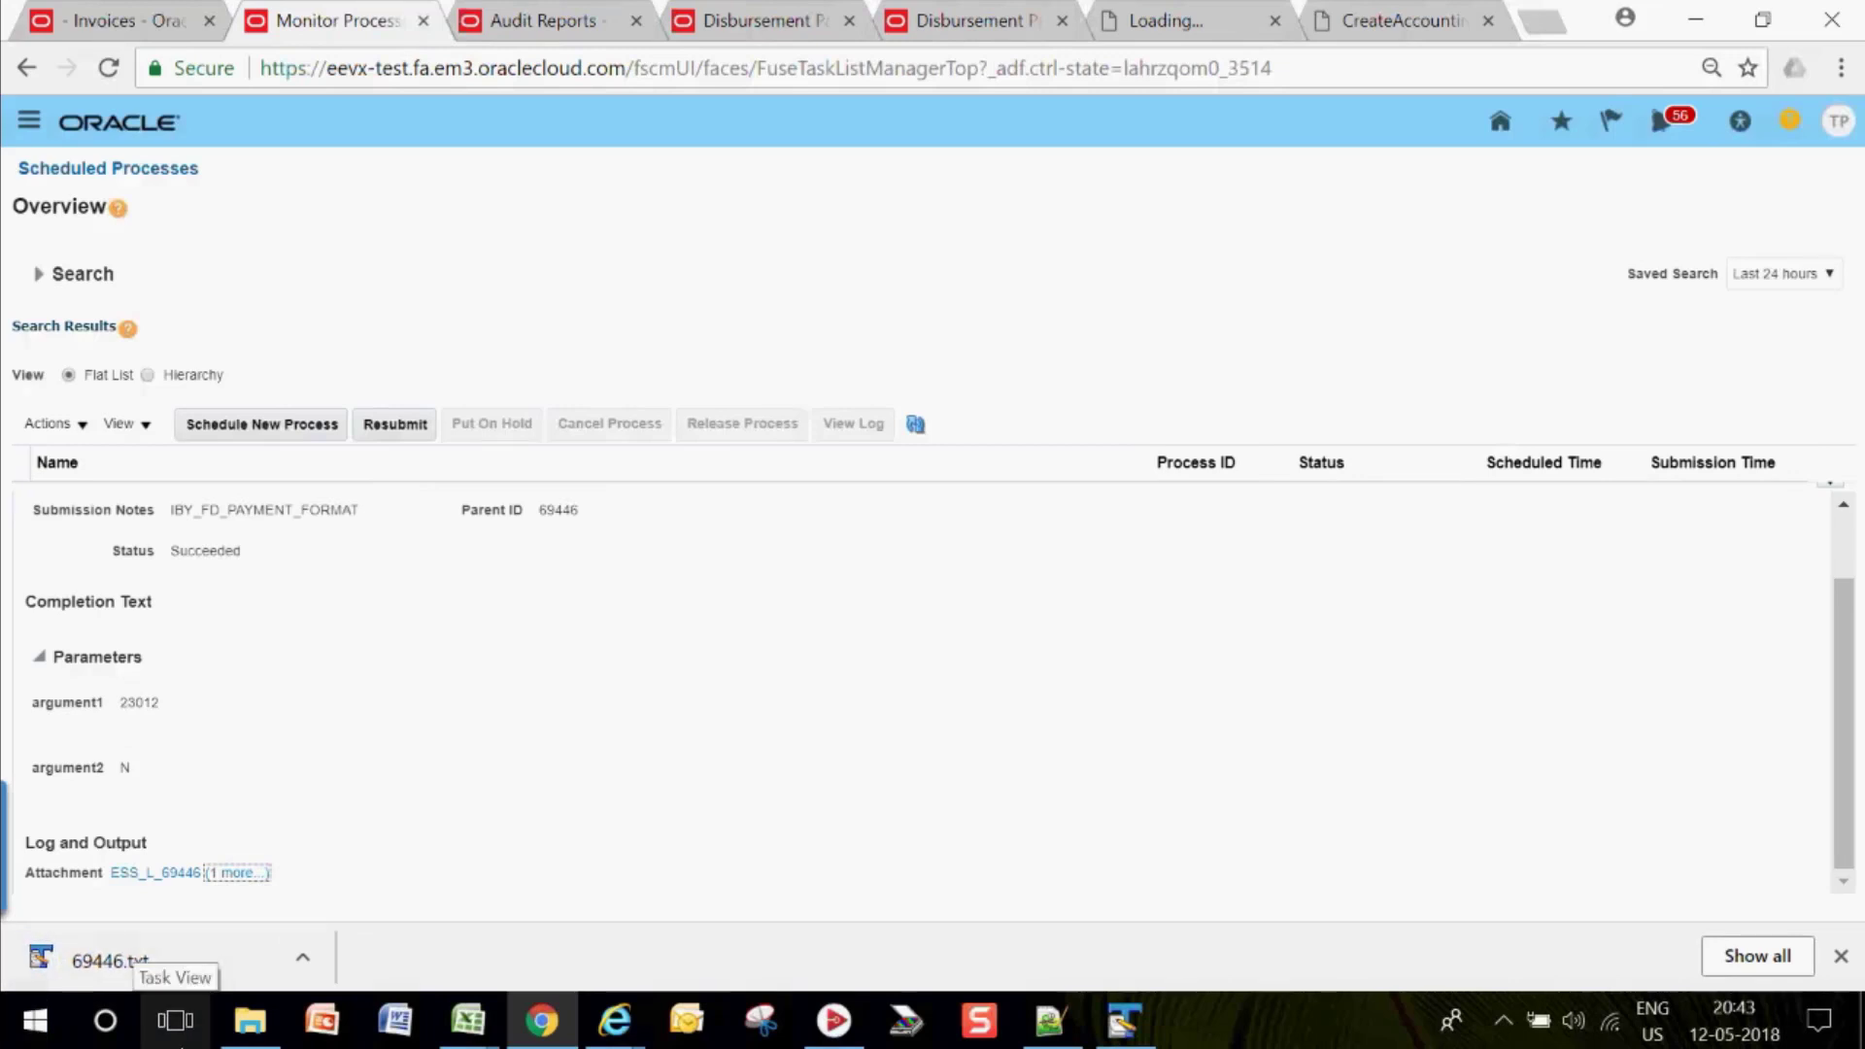
{"action": "left_click", "coordinate": [175, 1020]}
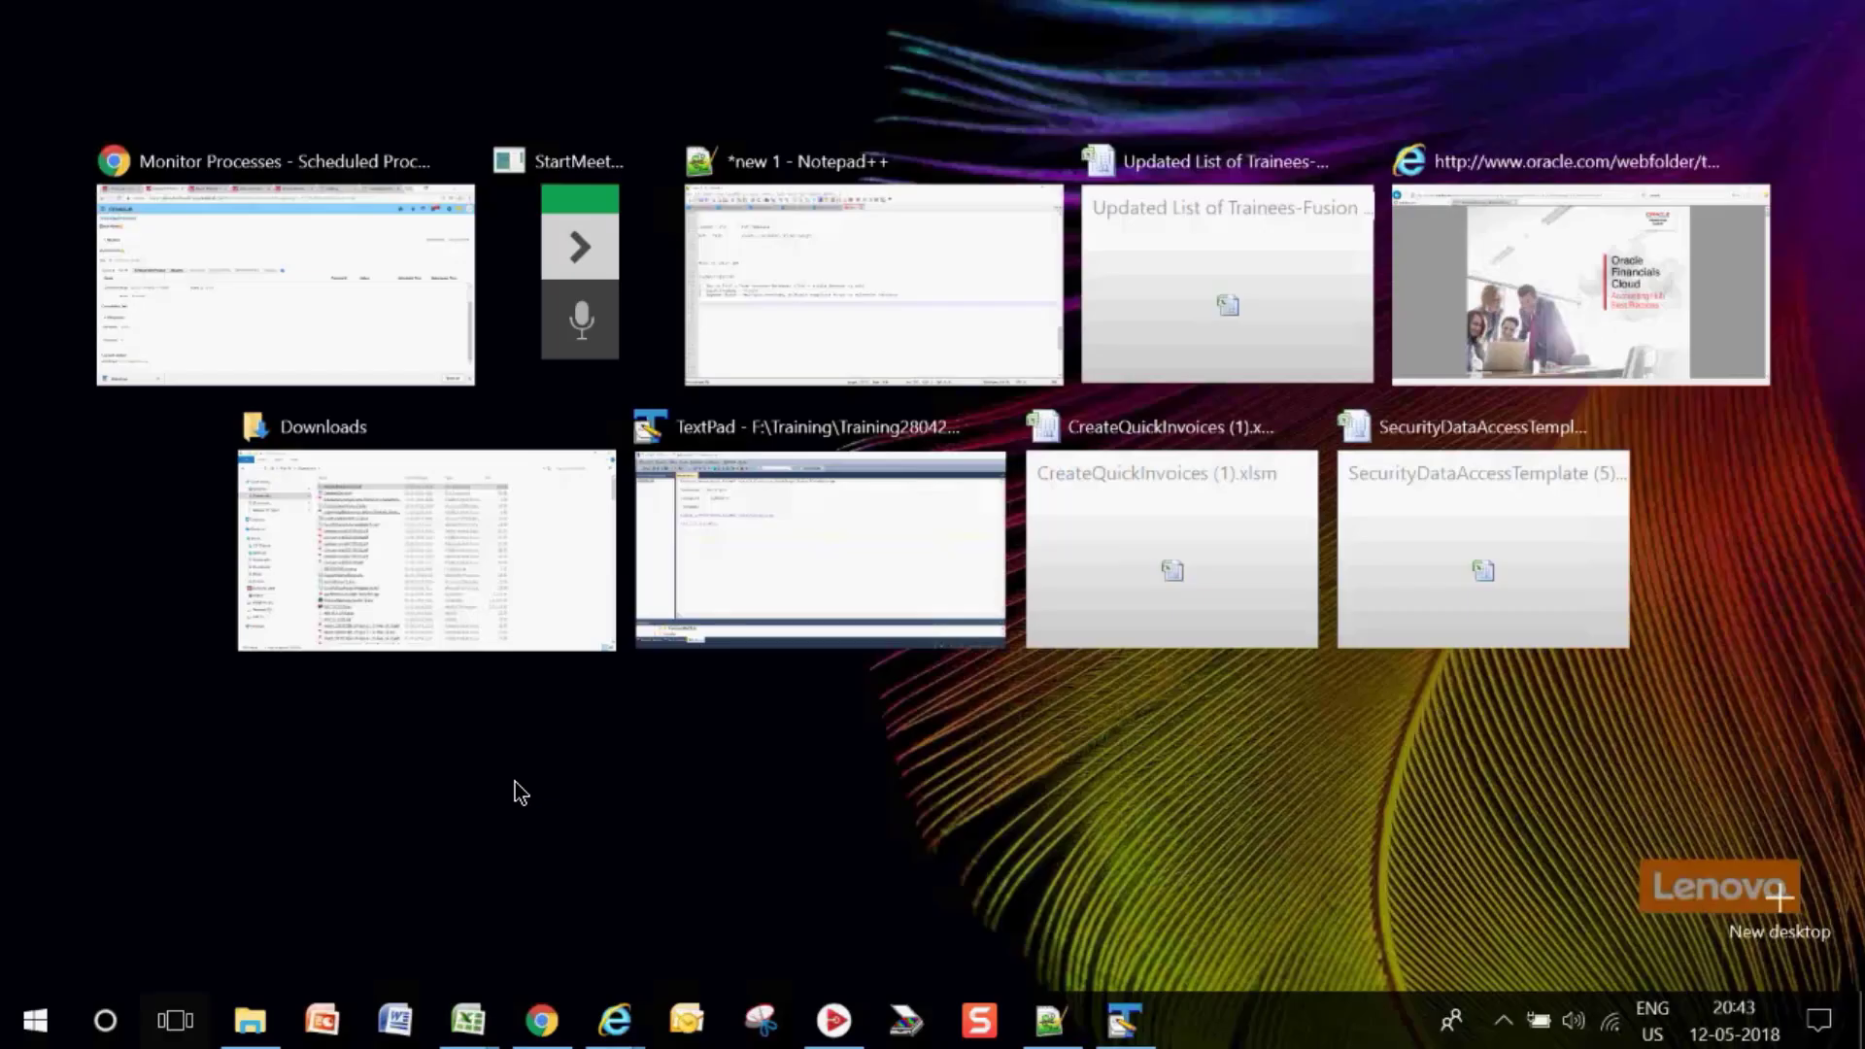
Open the downloaded 69446.txt in TextPad and dismiss the evaluation and Tip of the Day dialogs.
{"action": "left_click", "coordinate": [520, 787]}
{"action": "left_click", "coordinate": [97, 955]}
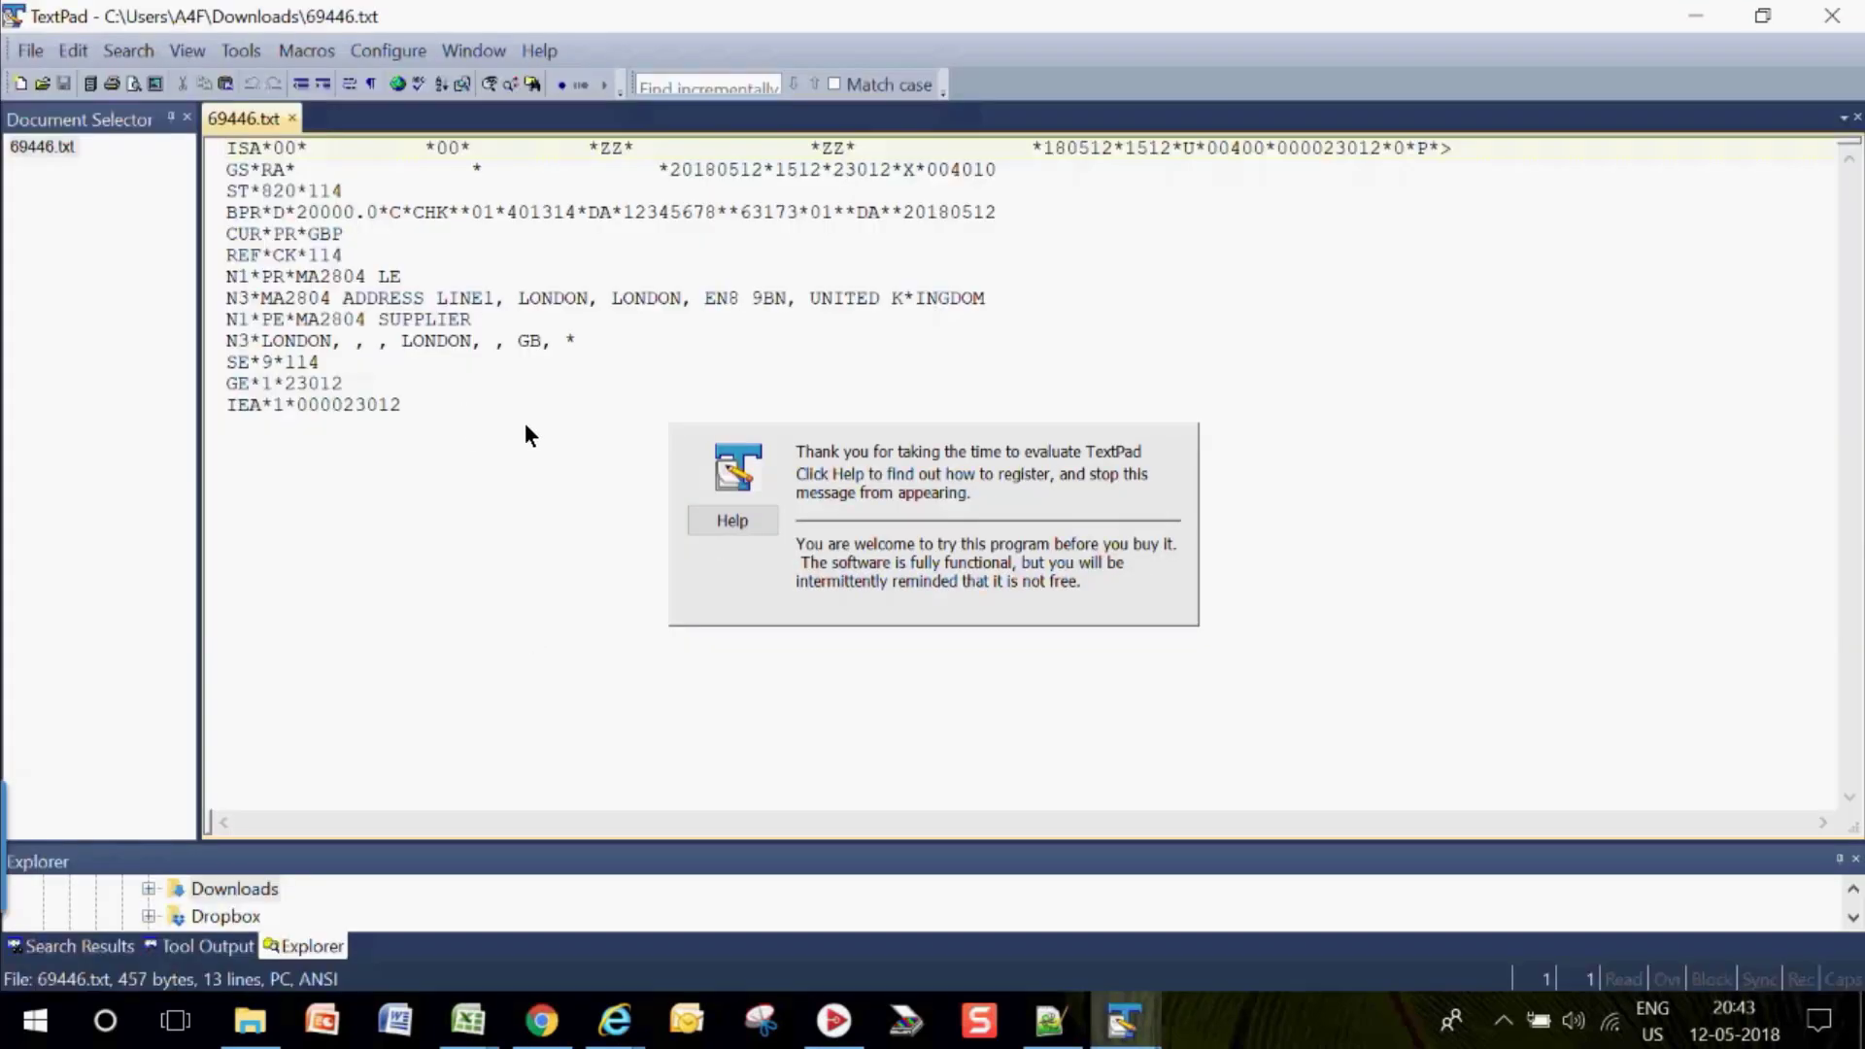
{"action": "left_click_drag", "start_coordinate": [524, 427], "coordinate": [207, 144]}
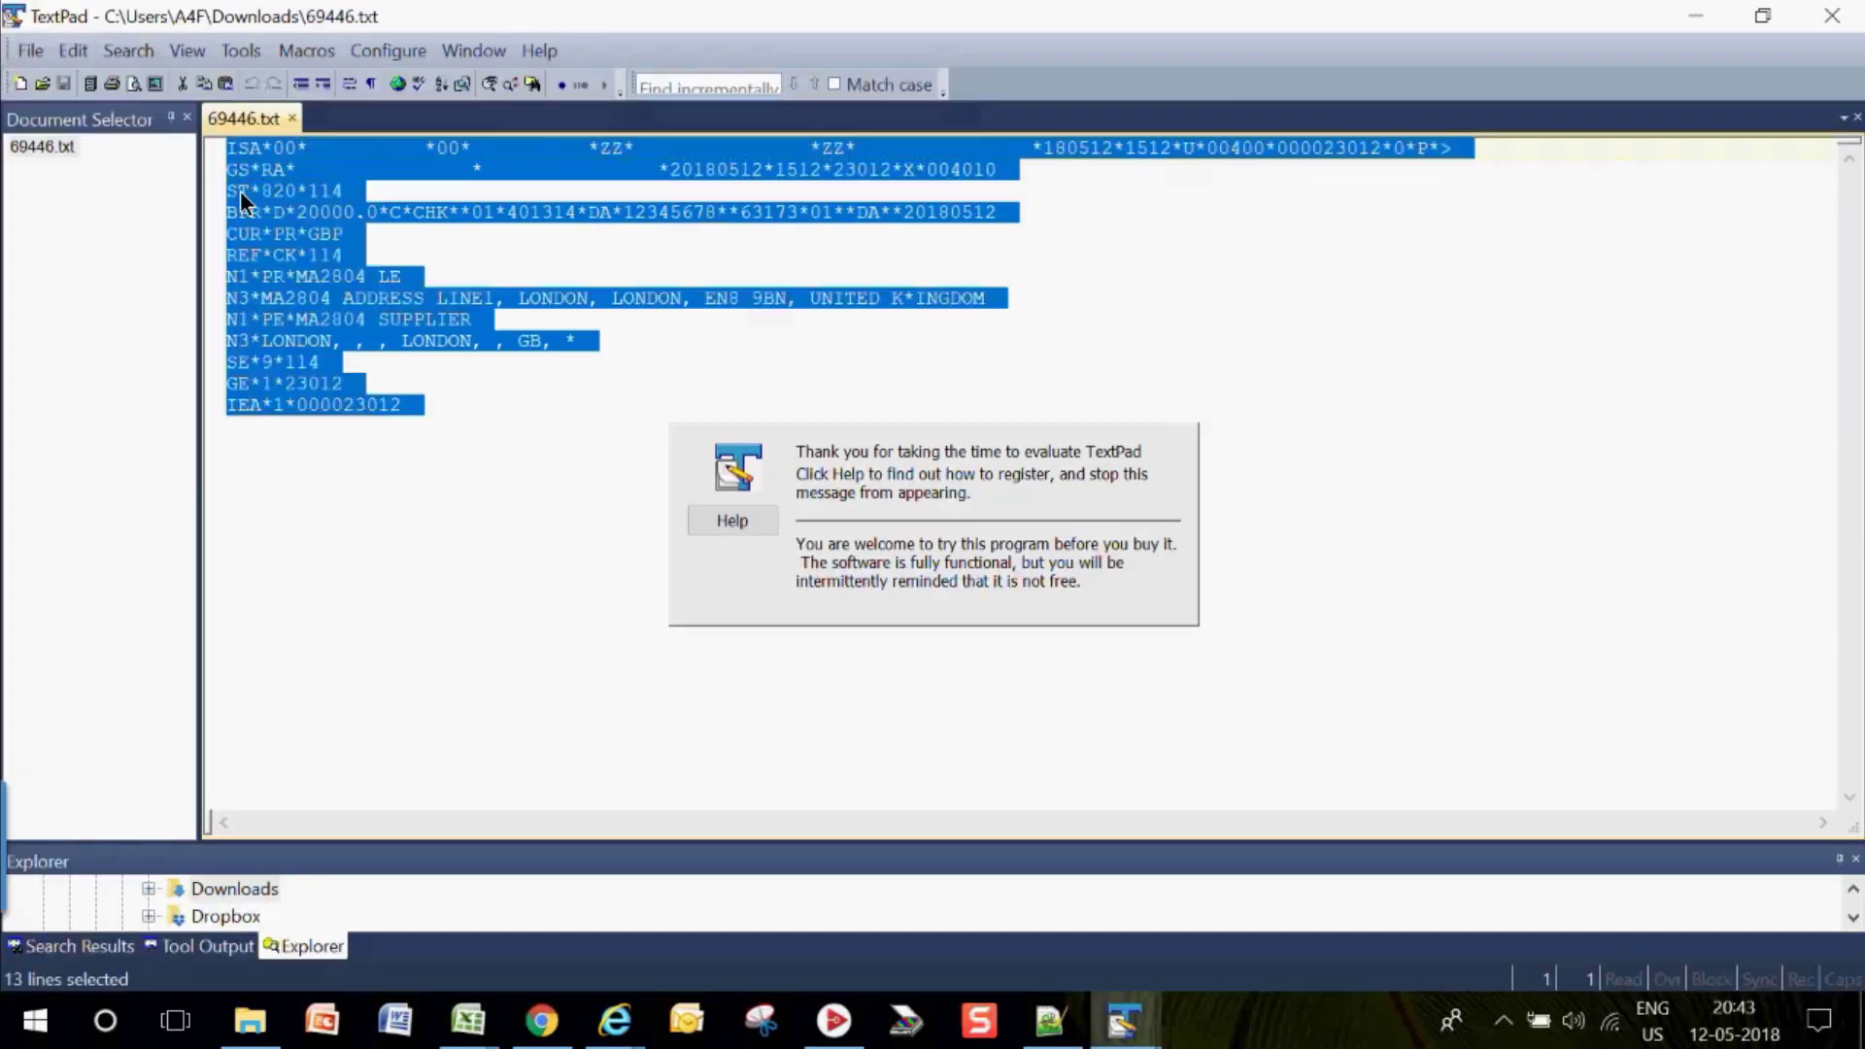
{"action": "left_click", "coordinate": [487, 491]}
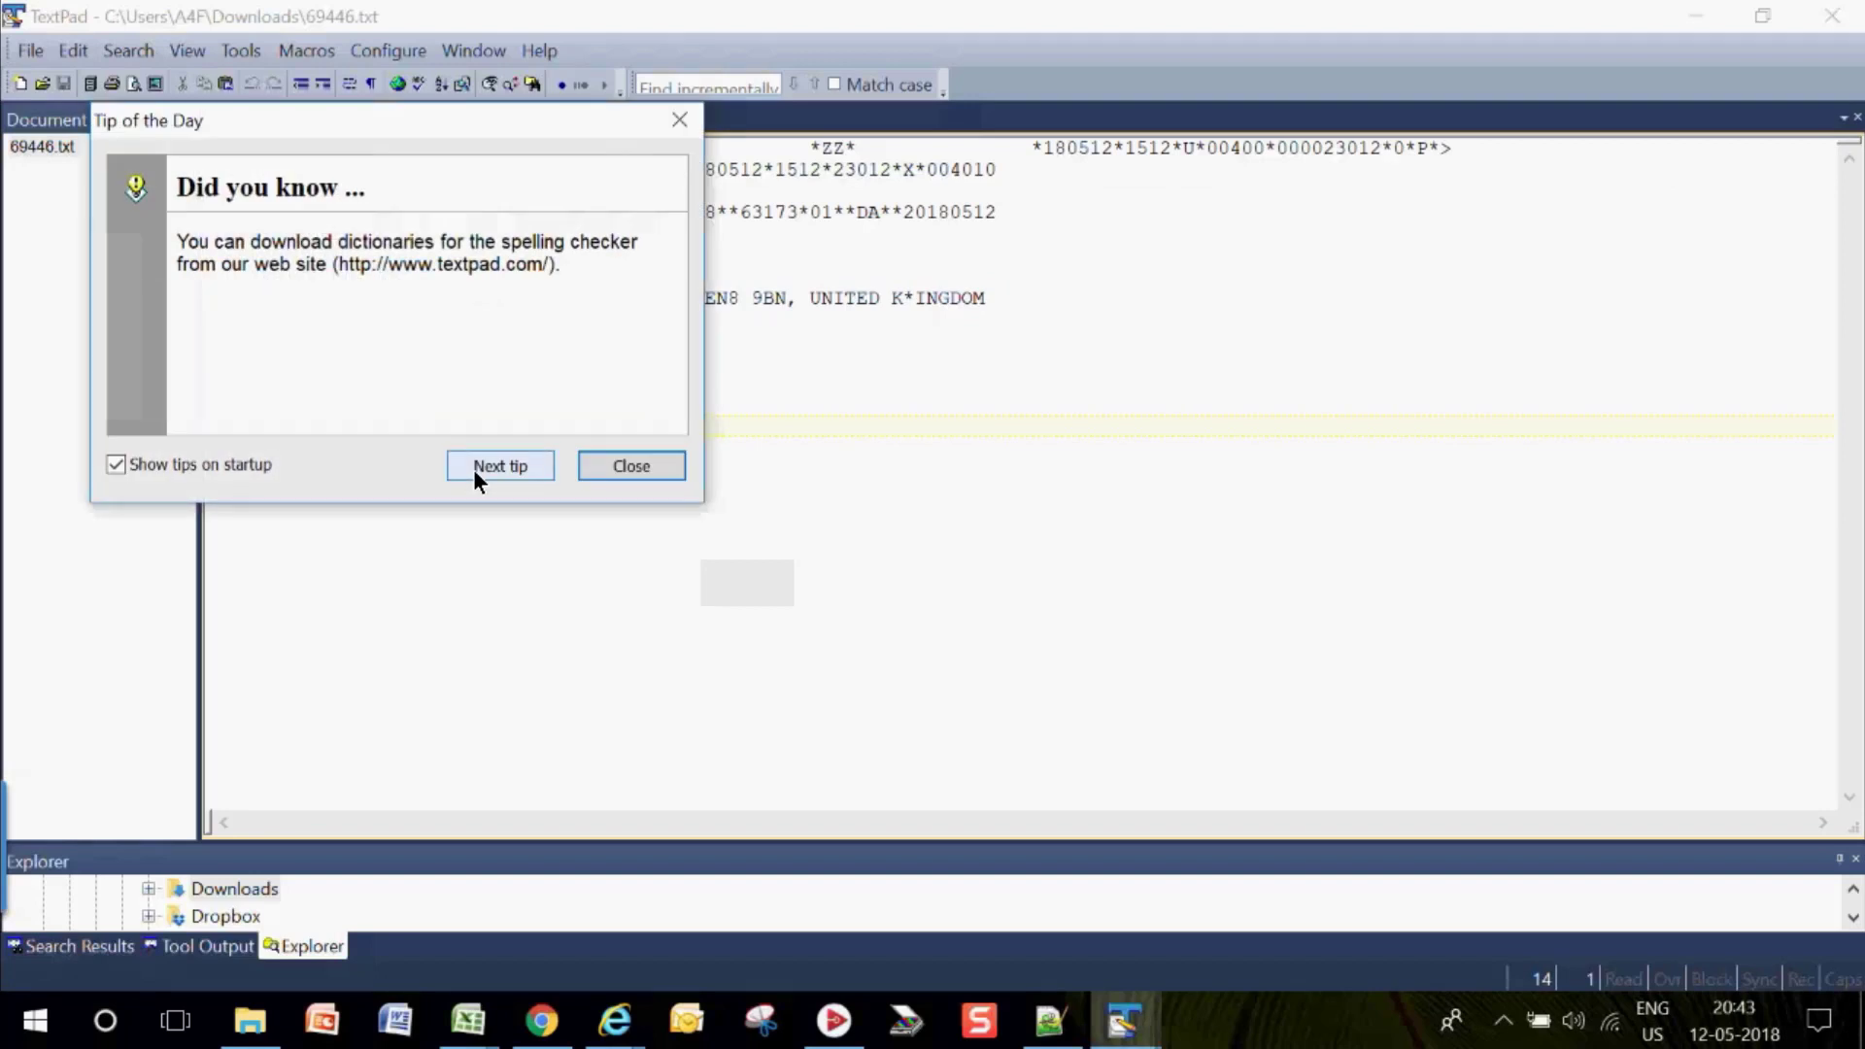
{"action": "left_click", "coordinate": [669, 475]}
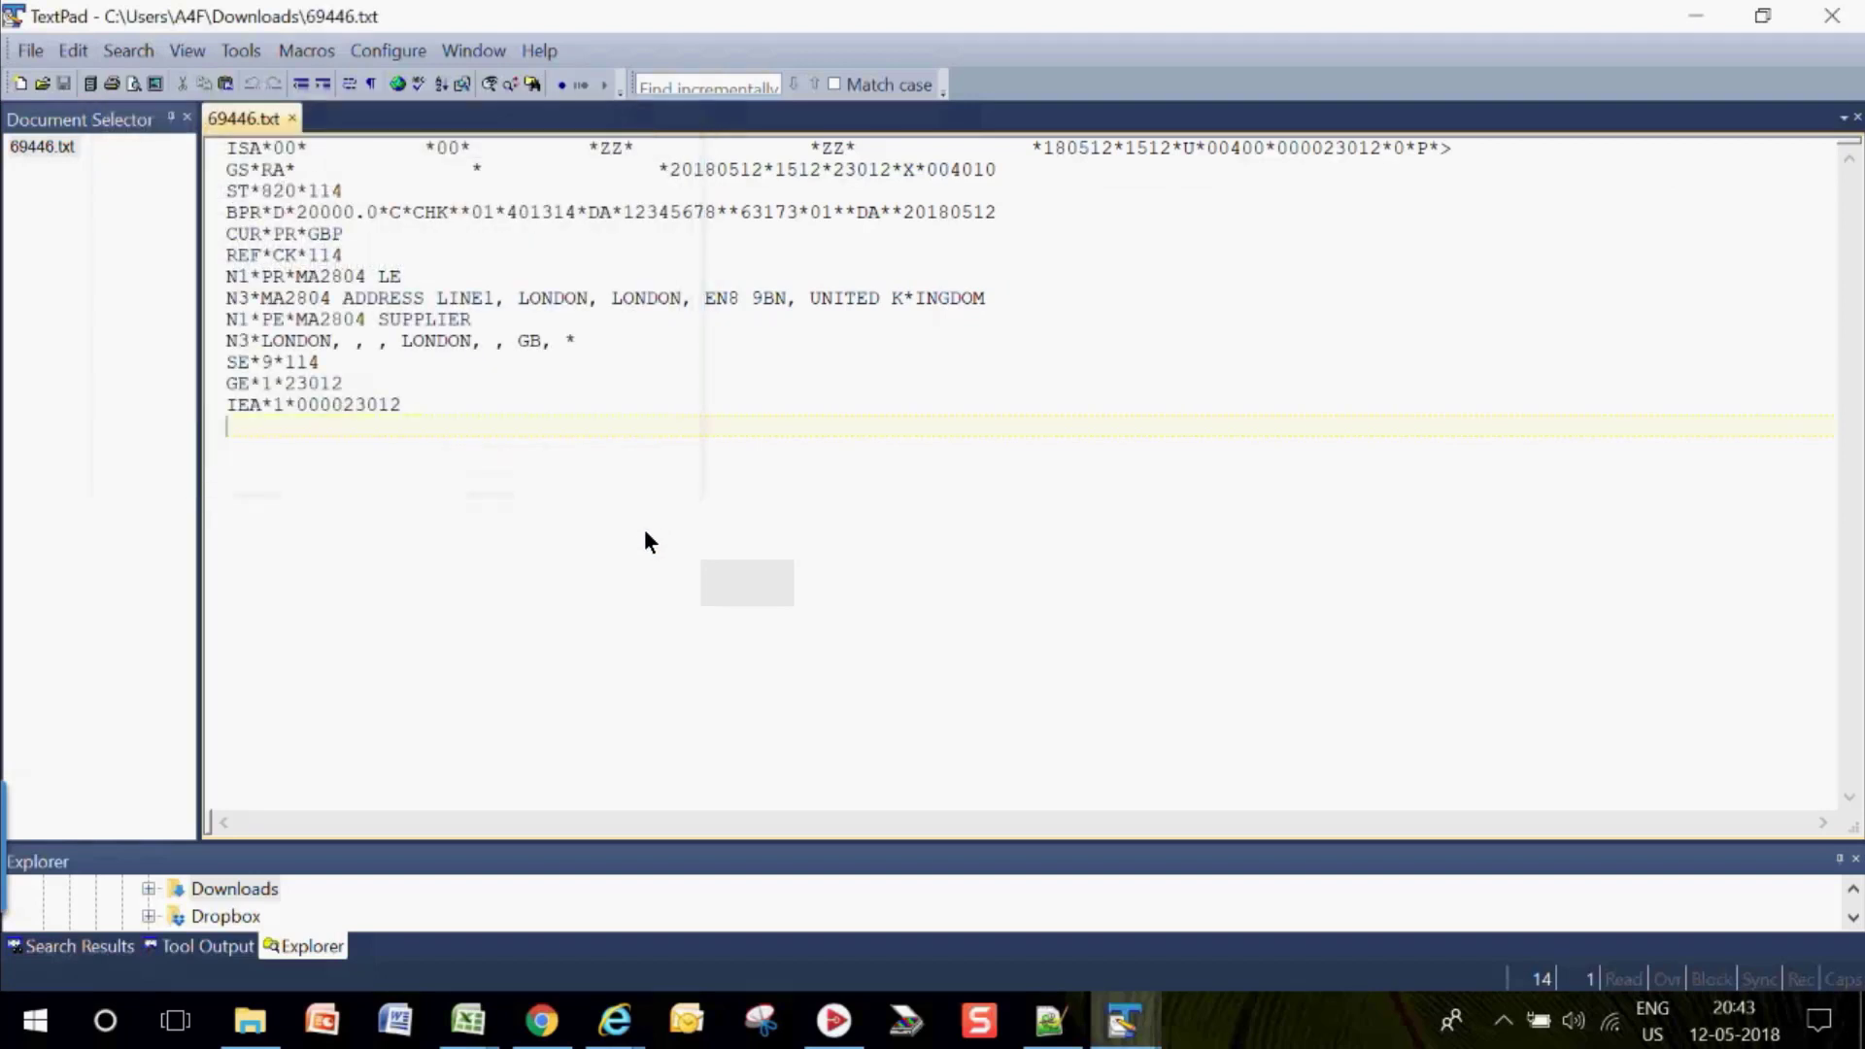
Select all 13 lines of the EDI 820 payment file for 20000.0 GBP, then return to Chrome.
{"action": "key", "text": "ctrl+a"}
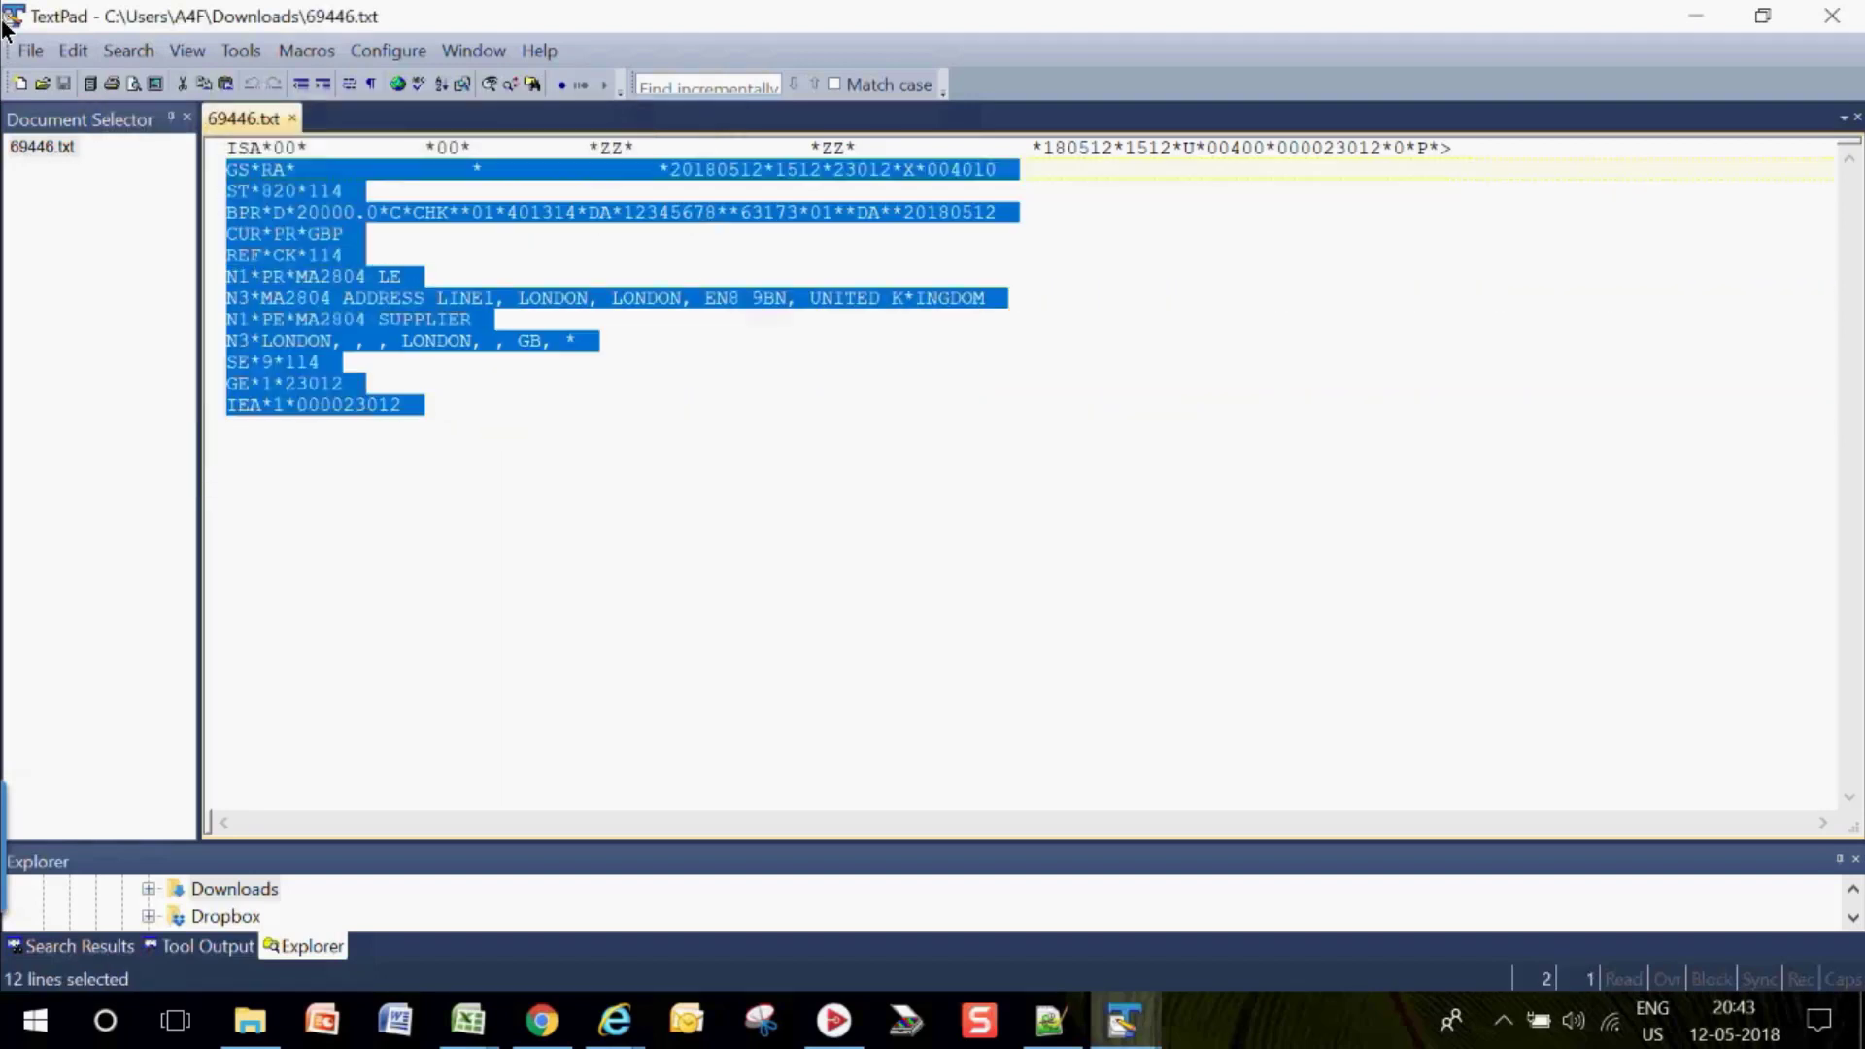
{"action": "key", "text": "ctrl+c"}
{"action": "left_click", "coordinate": [649, 444]}
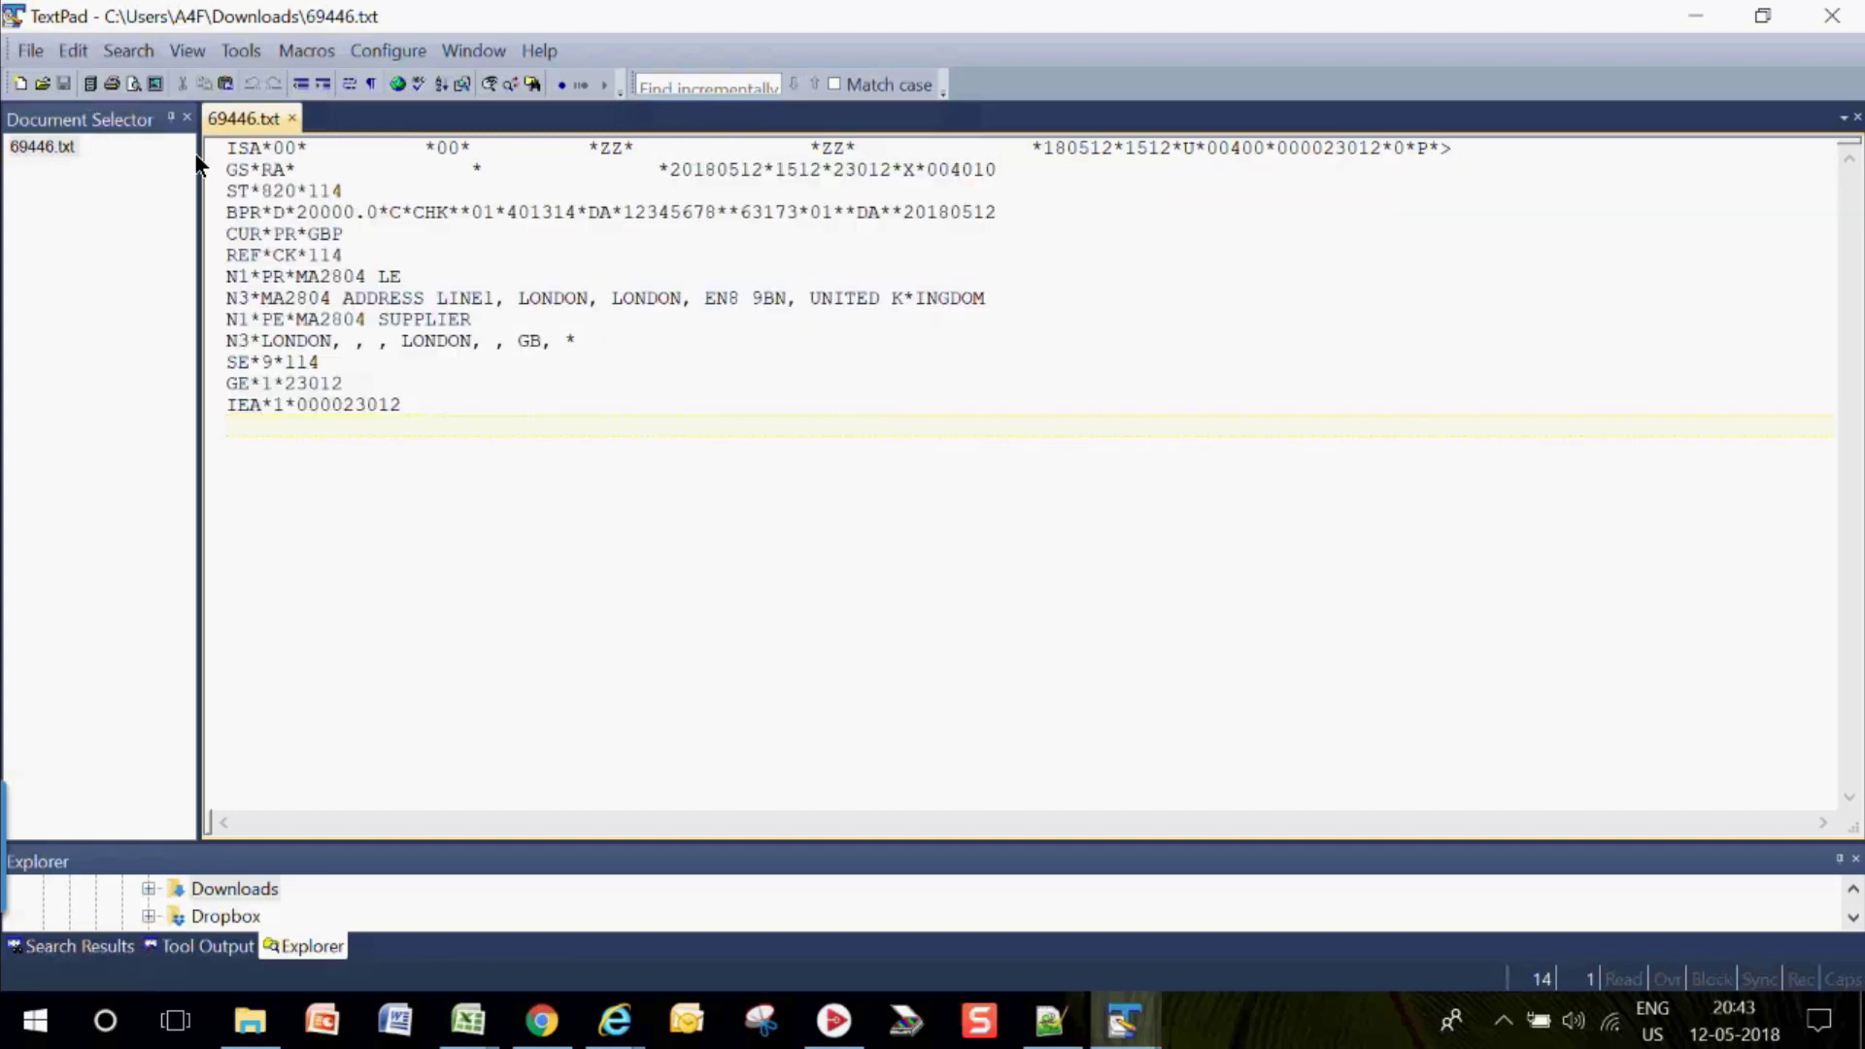
{"action": "left_click_drag", "start_coordinate": [219, 150], "coordinate": [525, 452]}
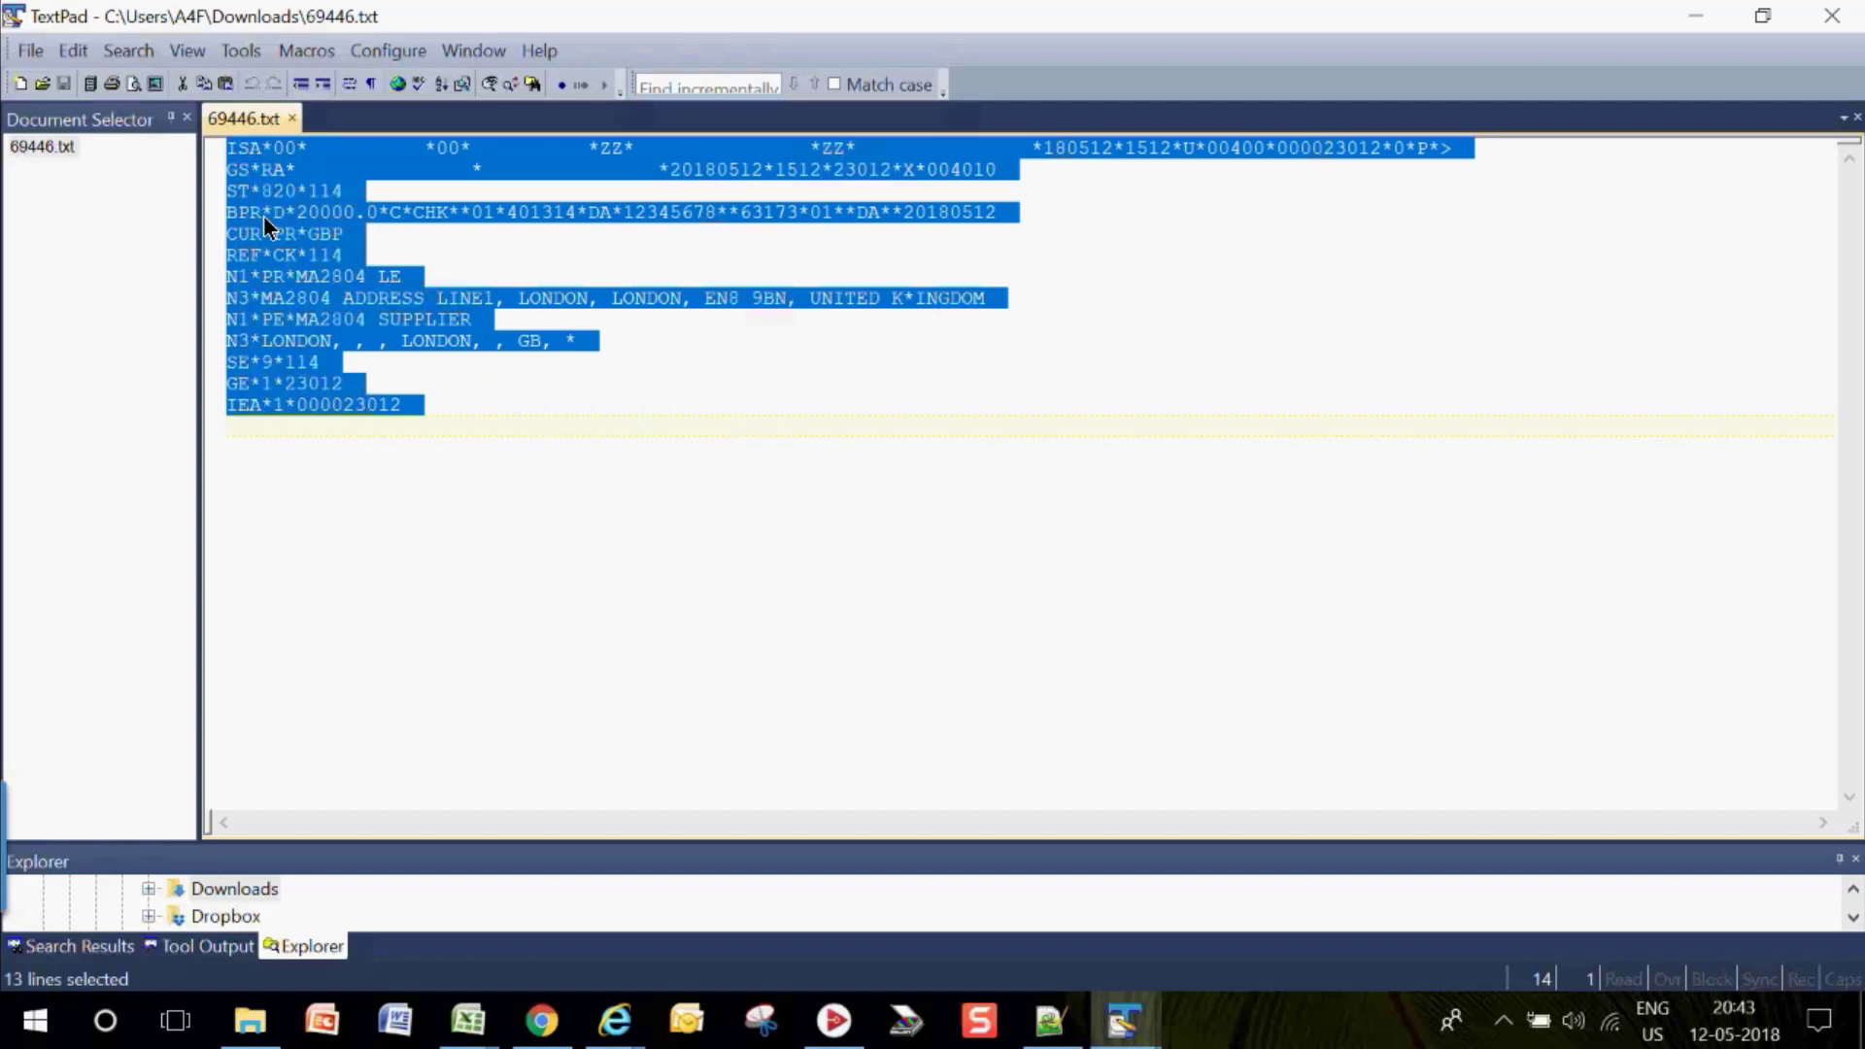
{"action": "key", "text": "alt+Tab"}
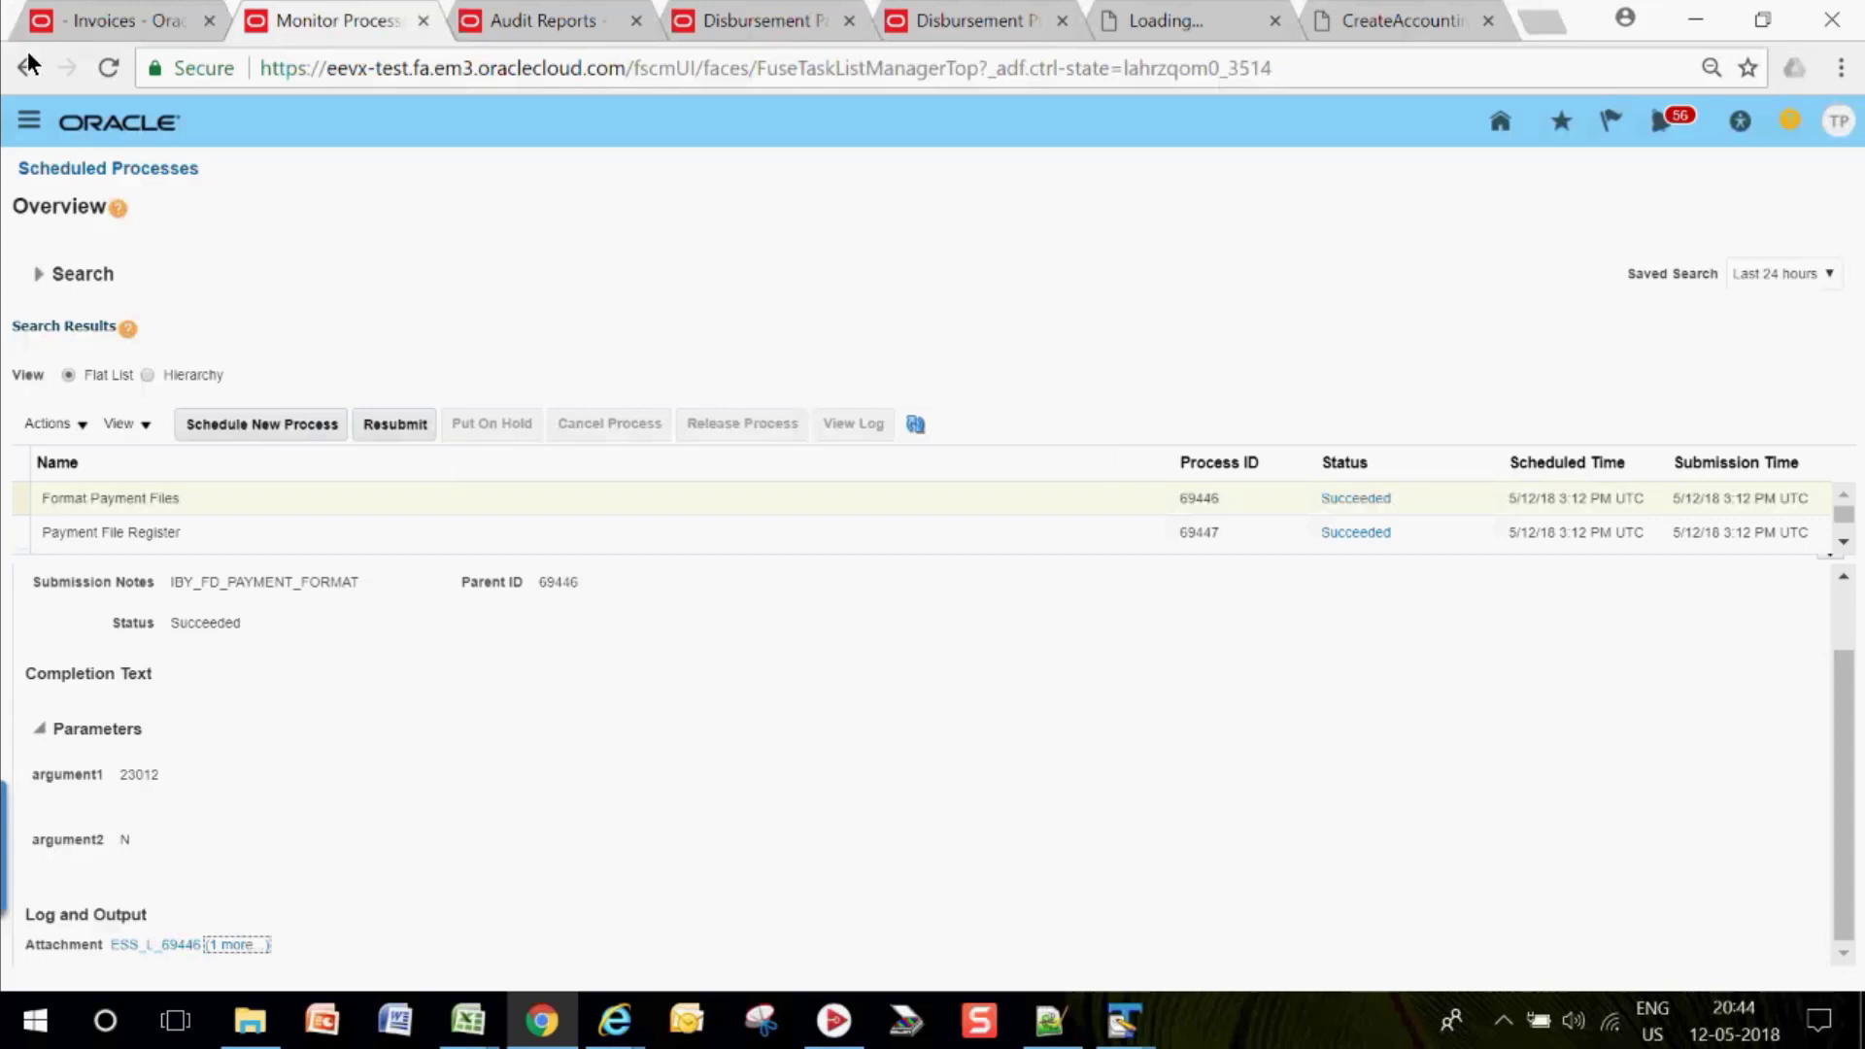
Save and close invoice MA2804-2 and open the Payments work area from the Payables strip.
{"action": "left_click", "coordinate": [150, 21]}
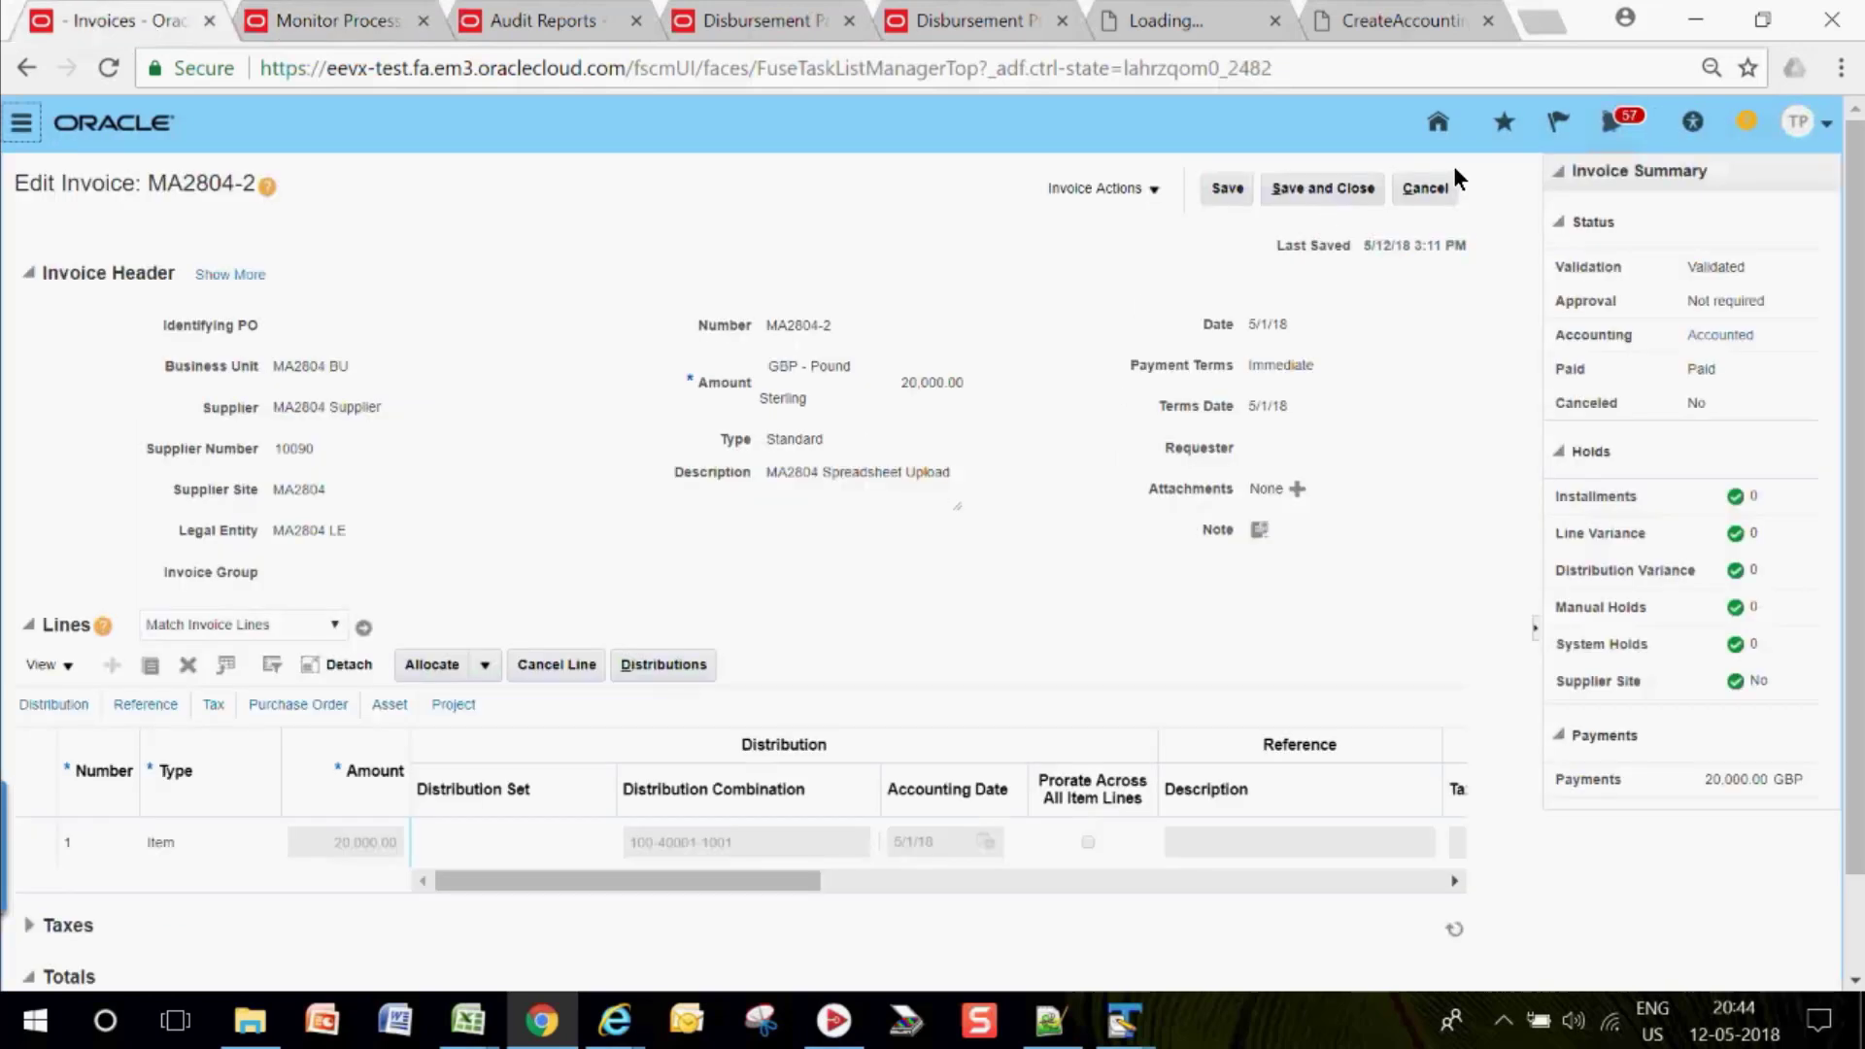
{"action": "left_click", "coordinate": [1306, 187]}
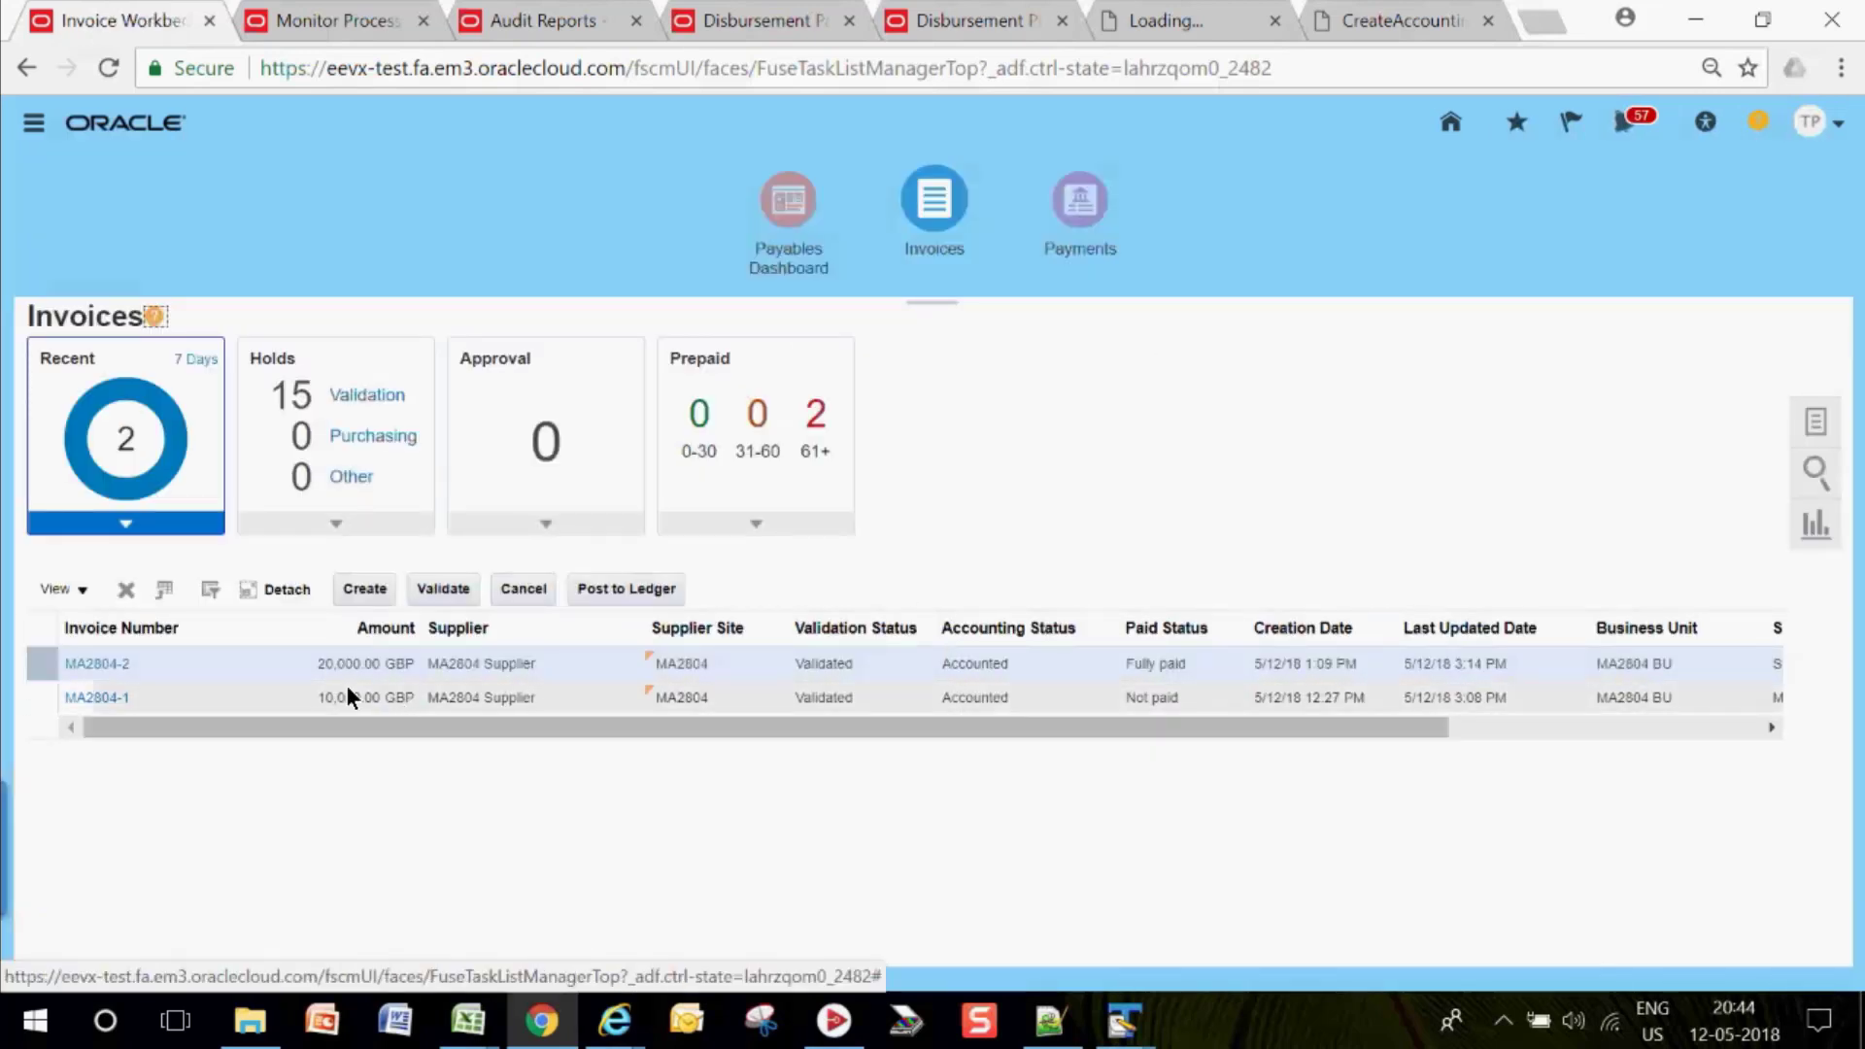
{"action": "left_click", "coordinate": [95, 664]}
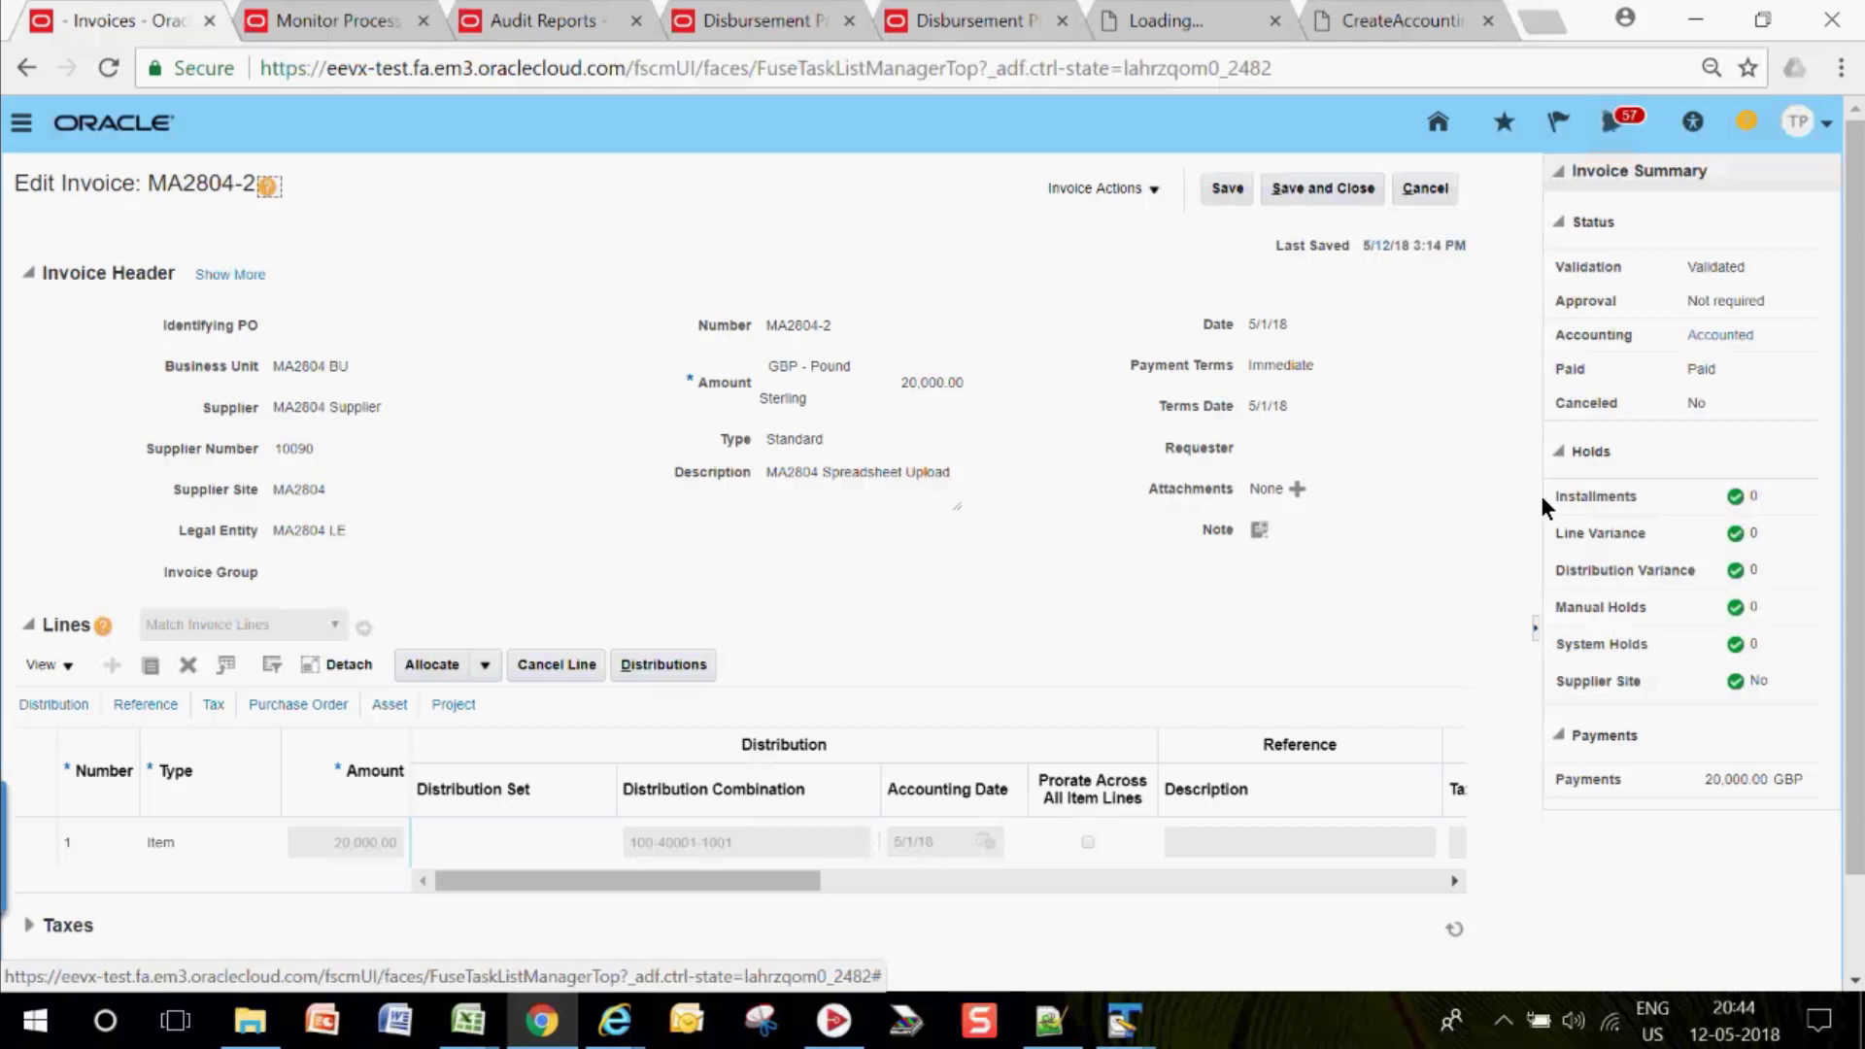
{"action": "left_click", "coordinate": [1682, 373]}
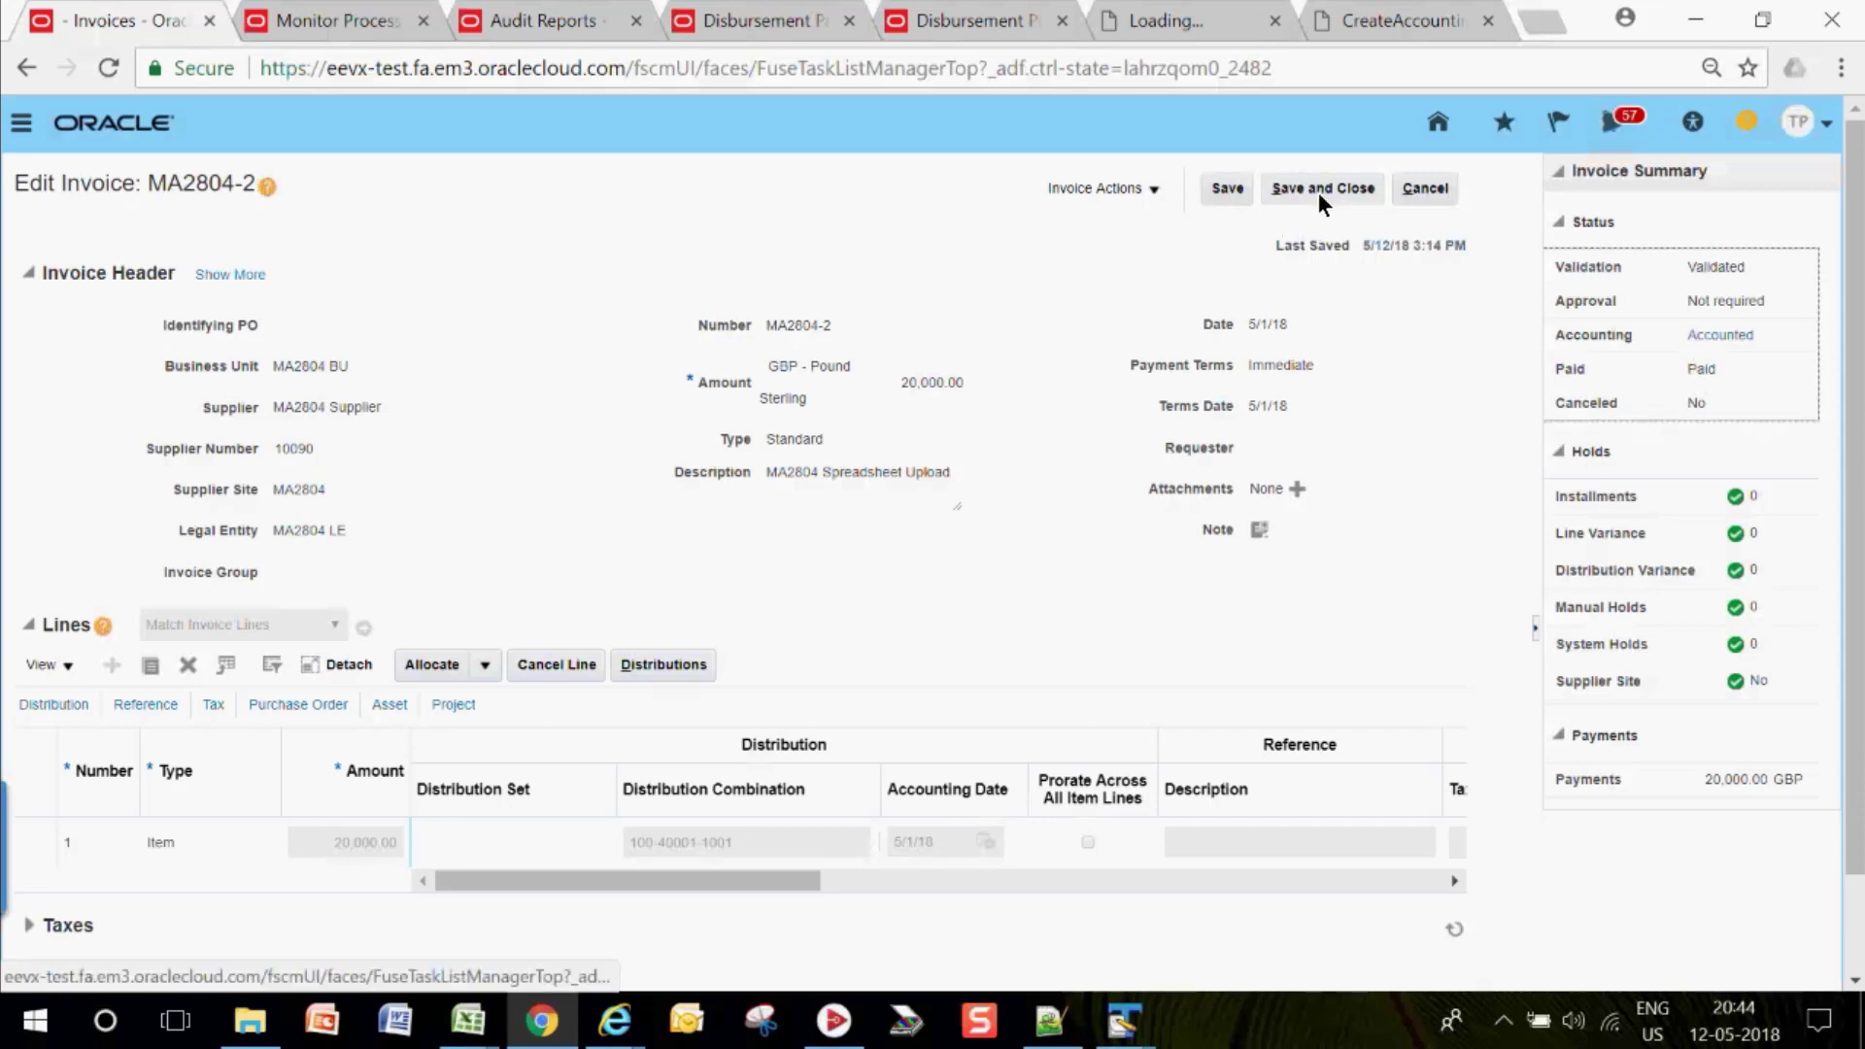
{"action": "left_click", "coordinate": [1151, 197]}
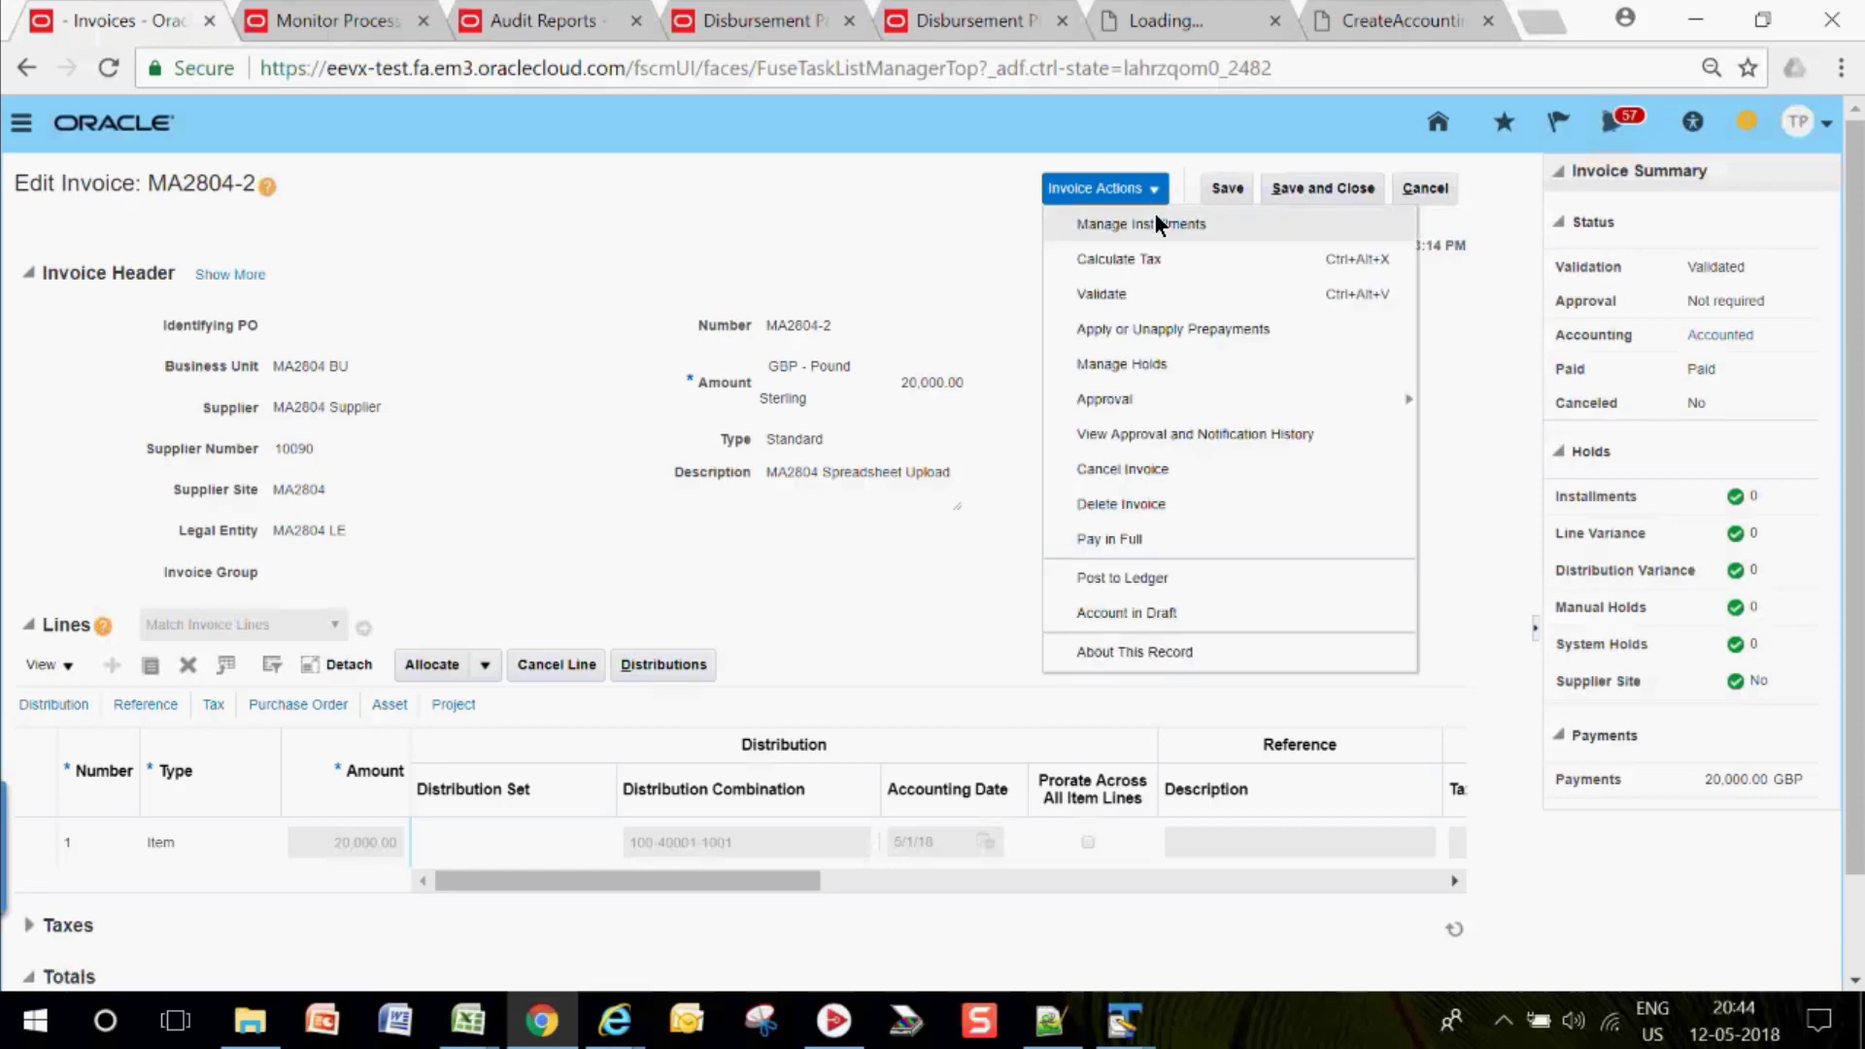
{"action": "left_click", "coordinate": [1328, 187]}
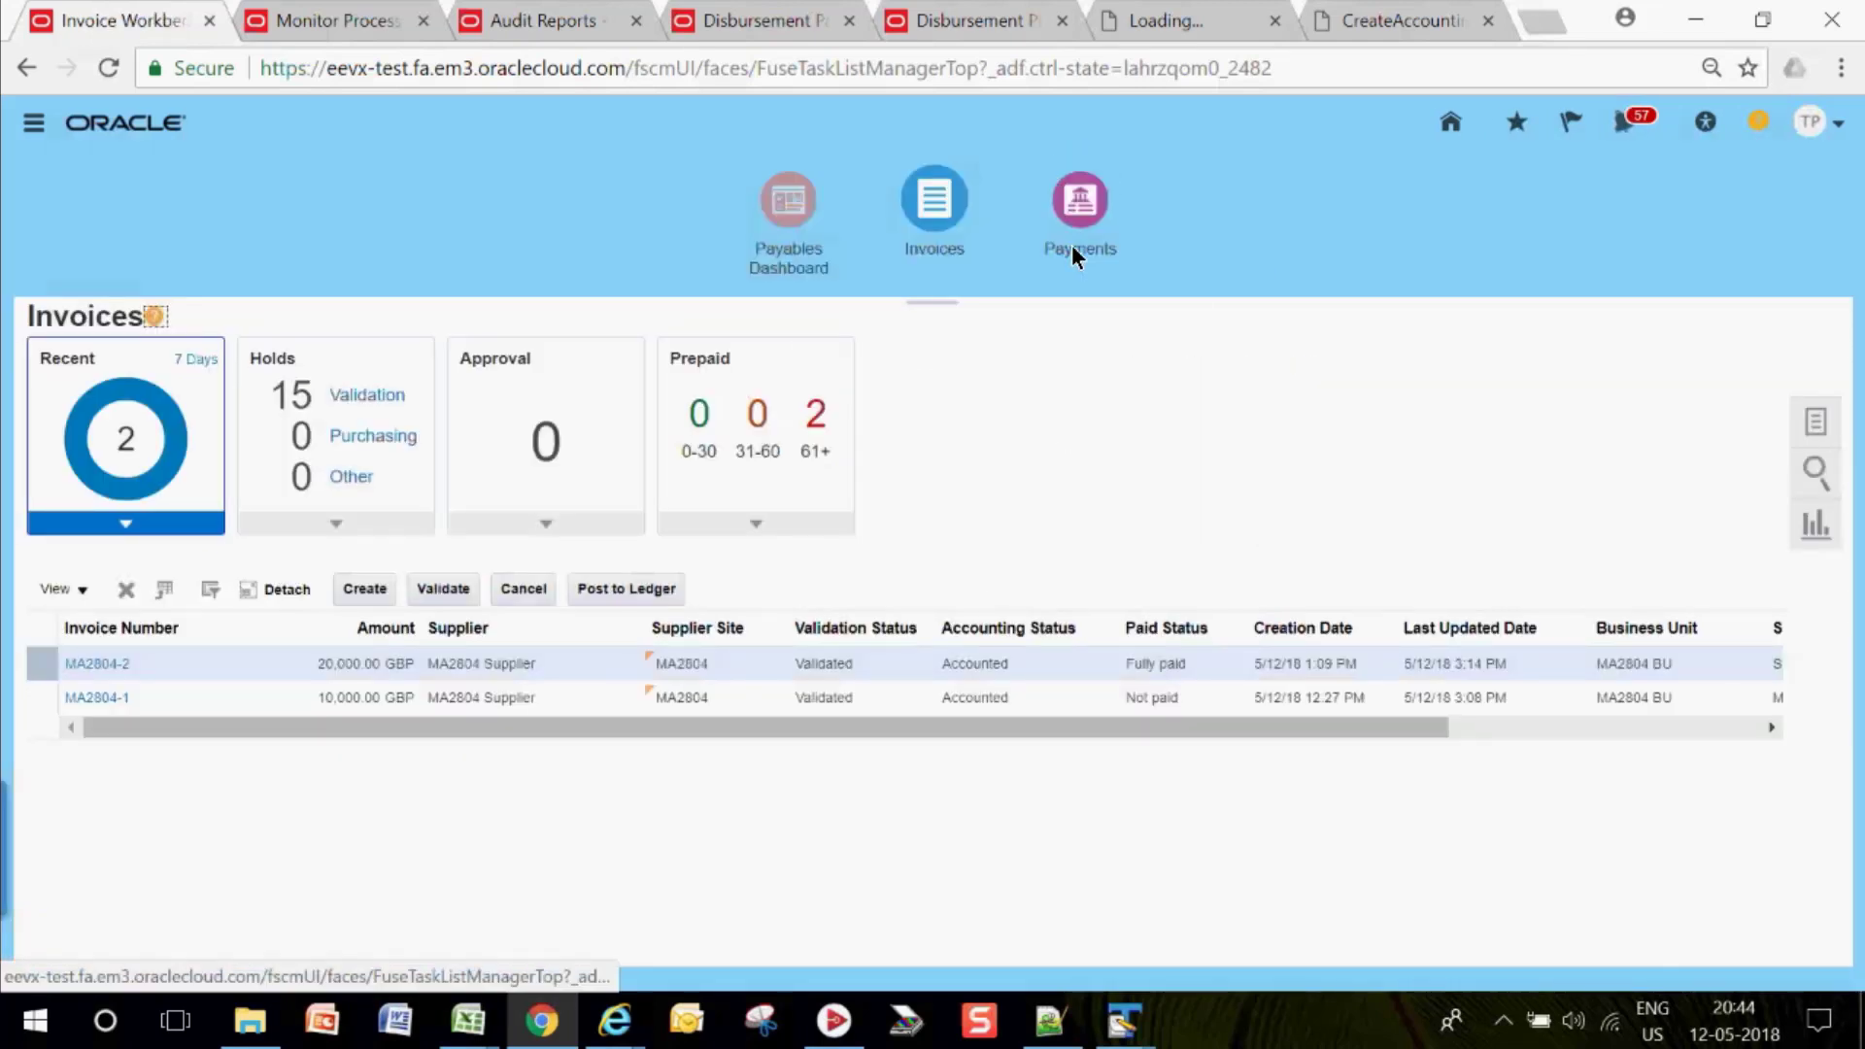
{"action": "left_click", "coordinate": [1072, 251]}
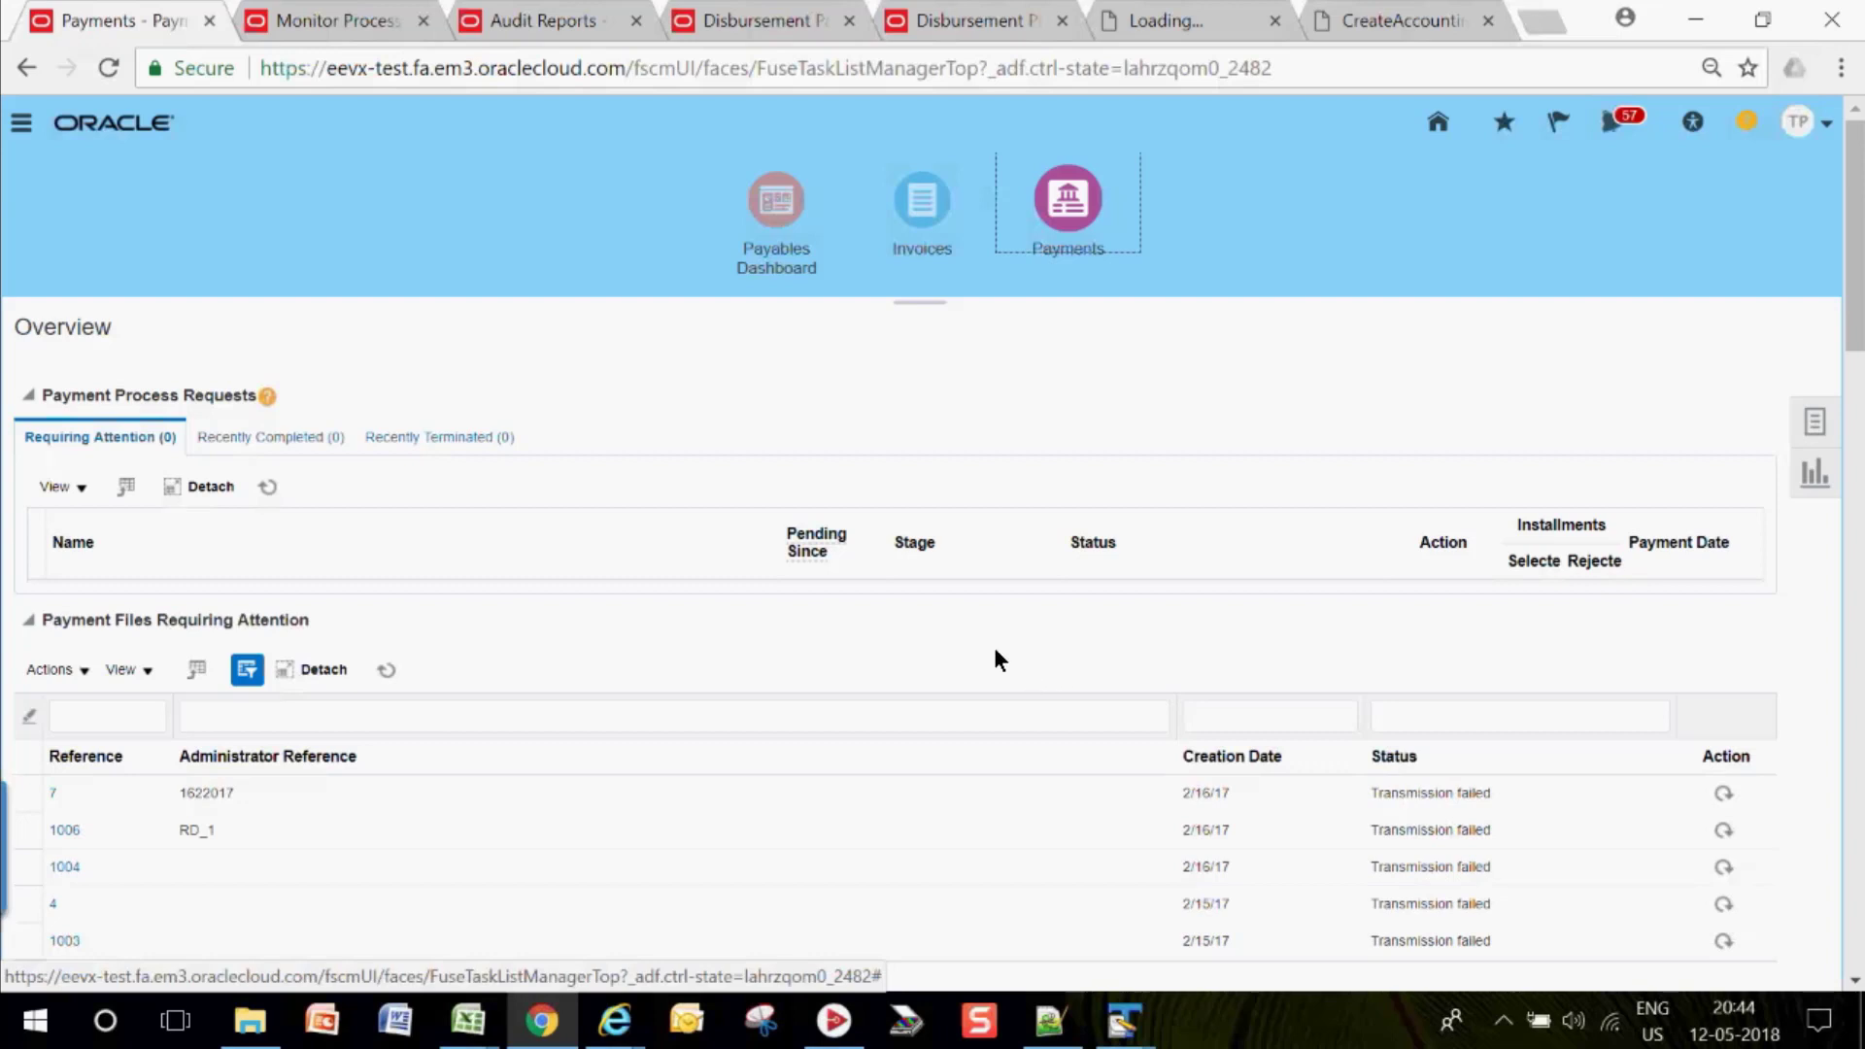
Open Manage Payments from the Payments task list and try listing disbursement bank accounts.
{"action": "left_click", "coordinate": [1816, 417]}
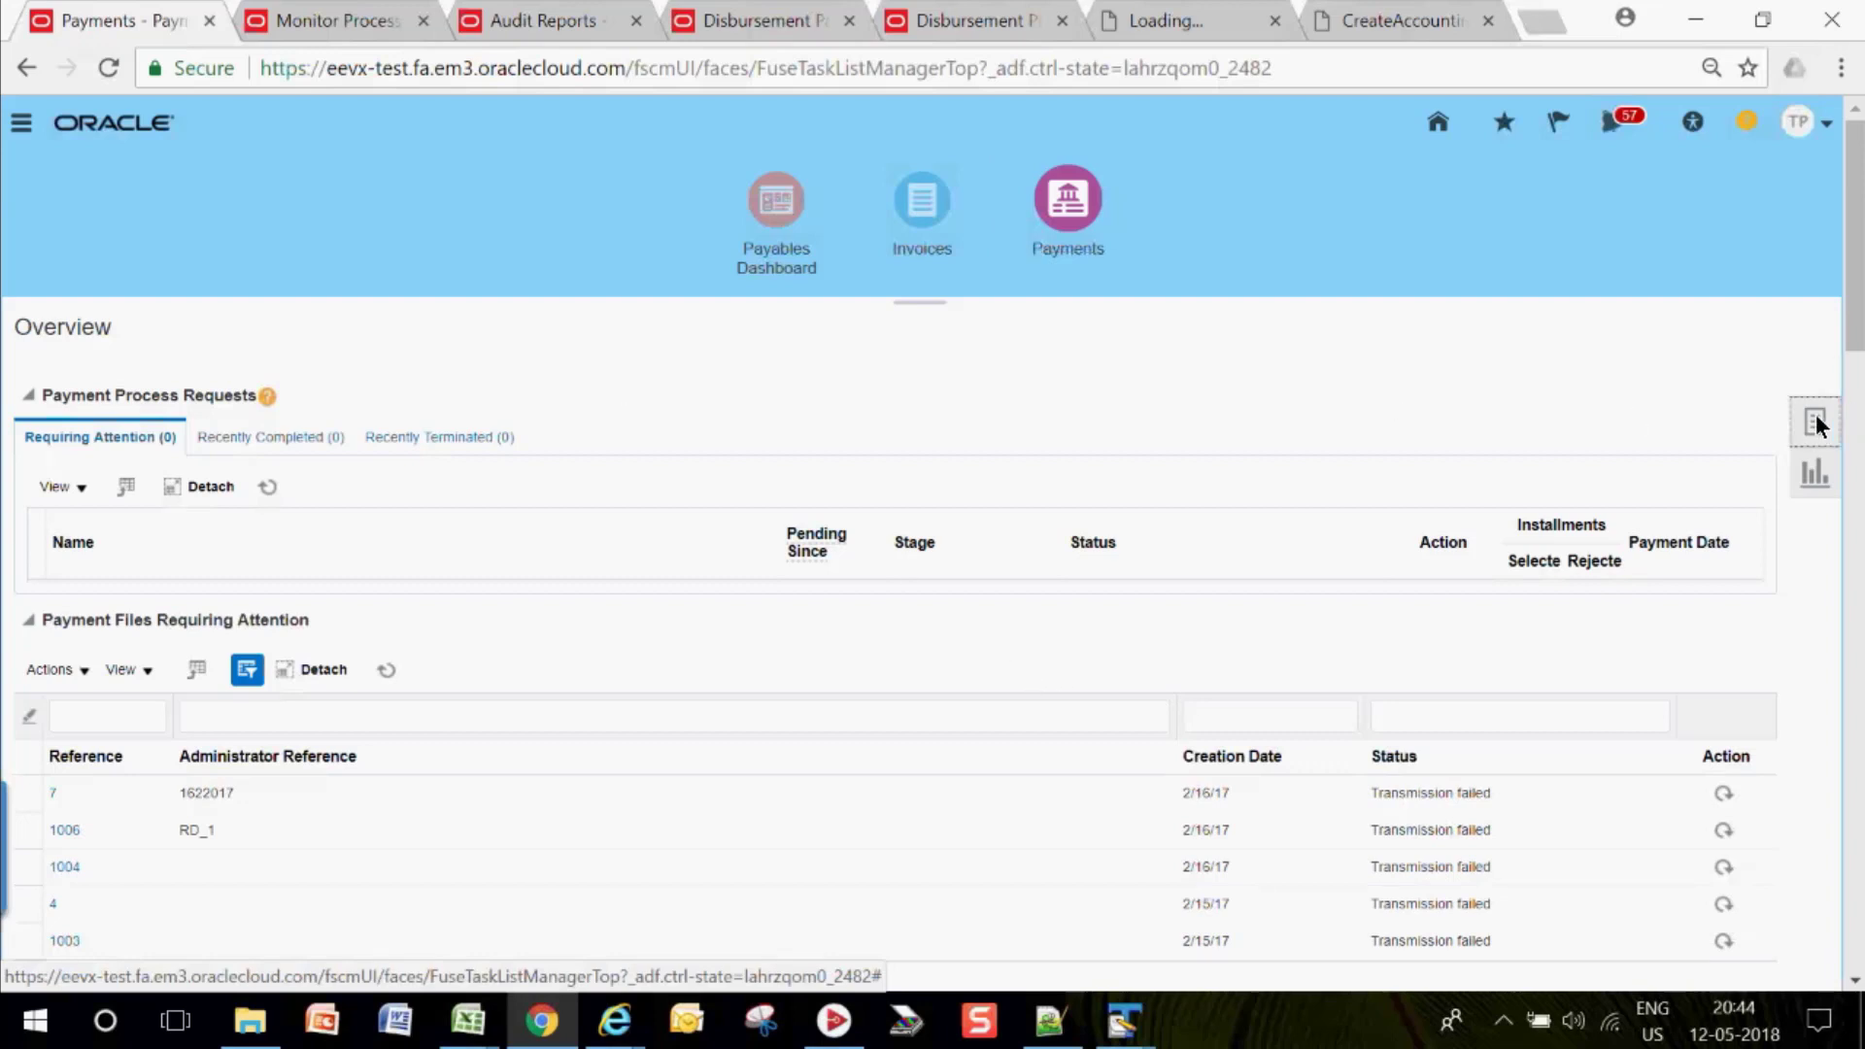
{"action": "left_click", "coordinate": [1066, 194]}
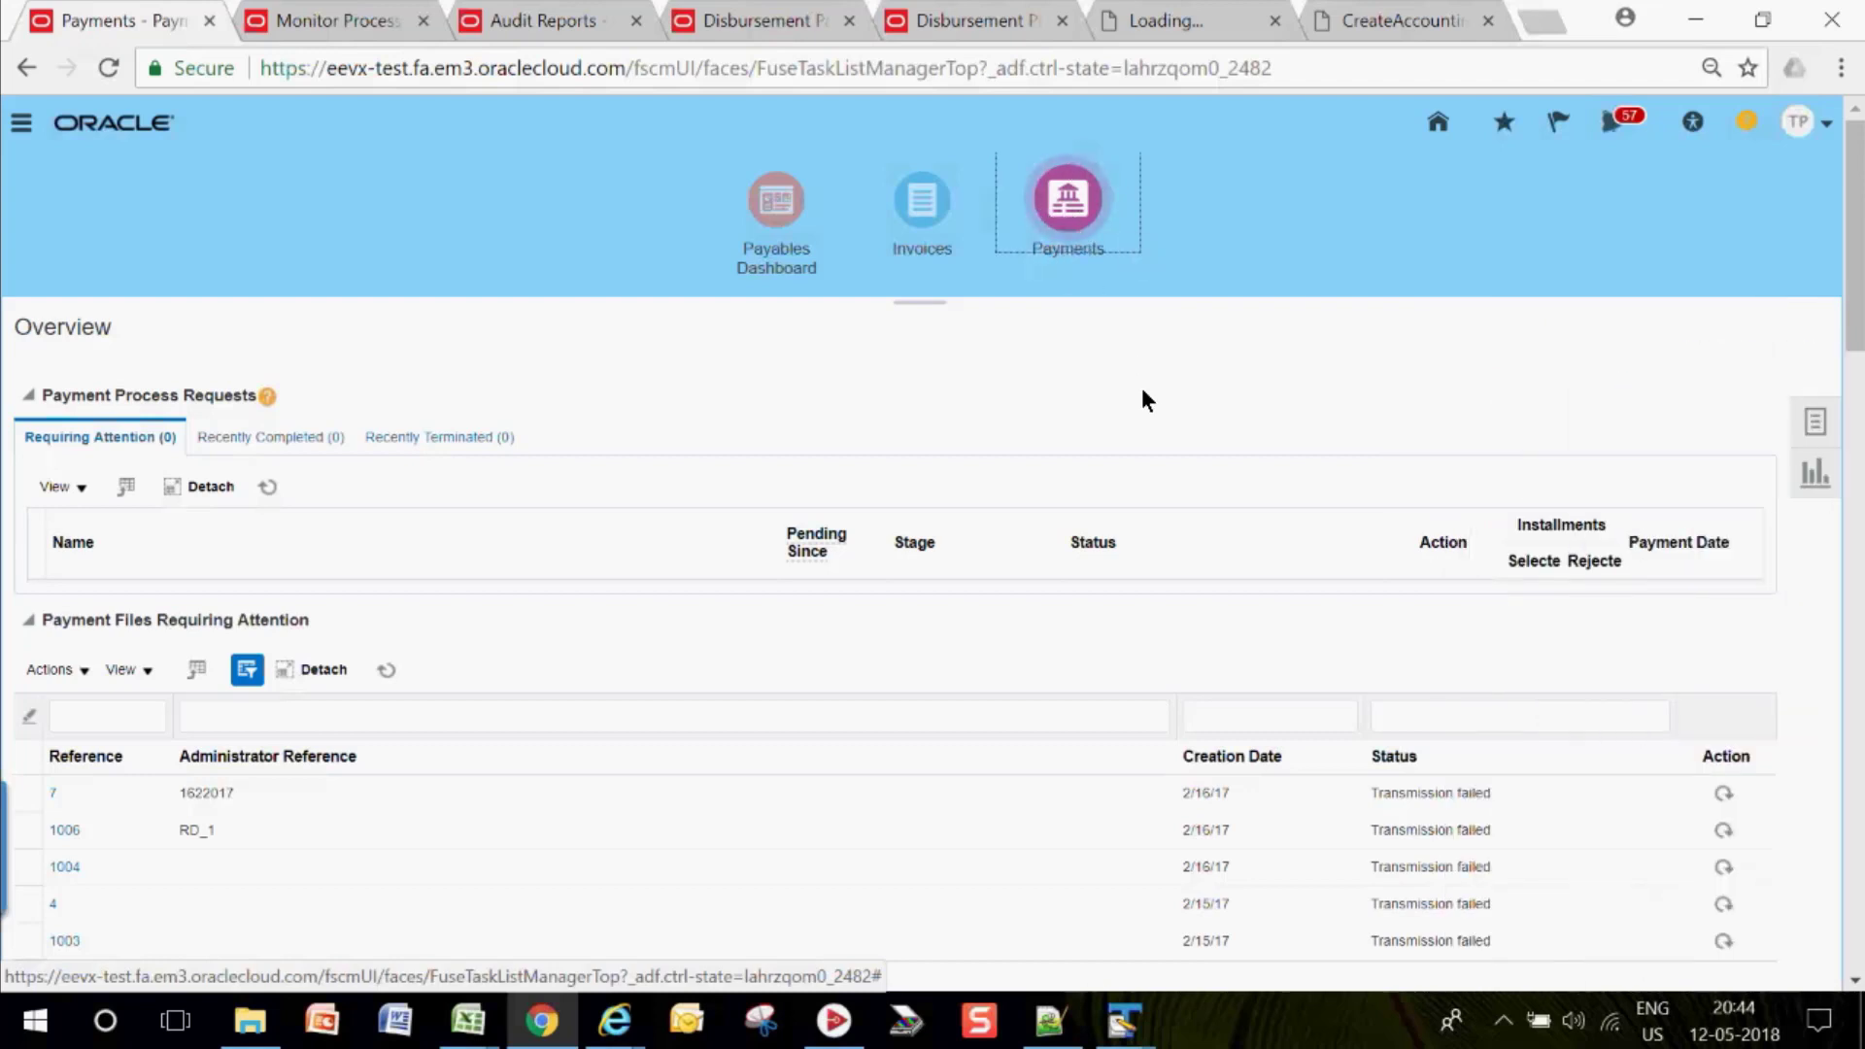
{"action": "left_click", "coordinate": [1812, 427]}
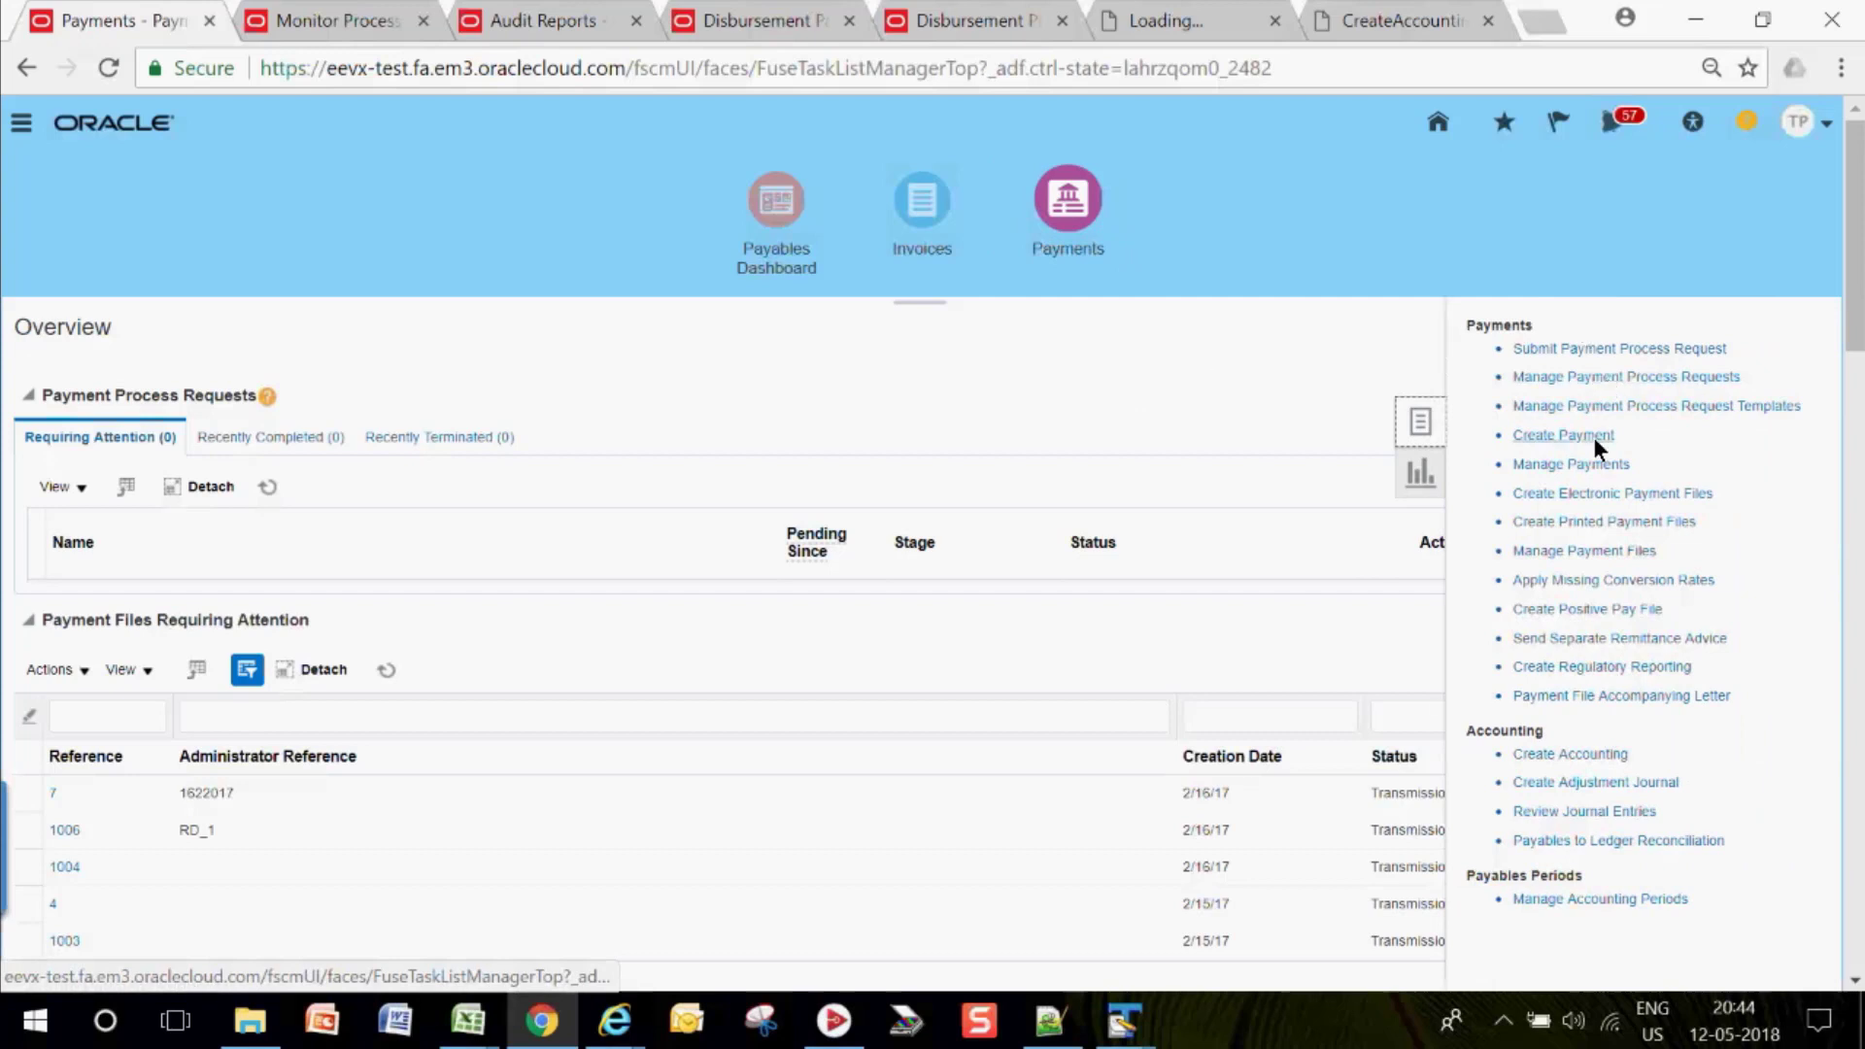
{"action": "left_click", "coordinate": [1548, 463]}
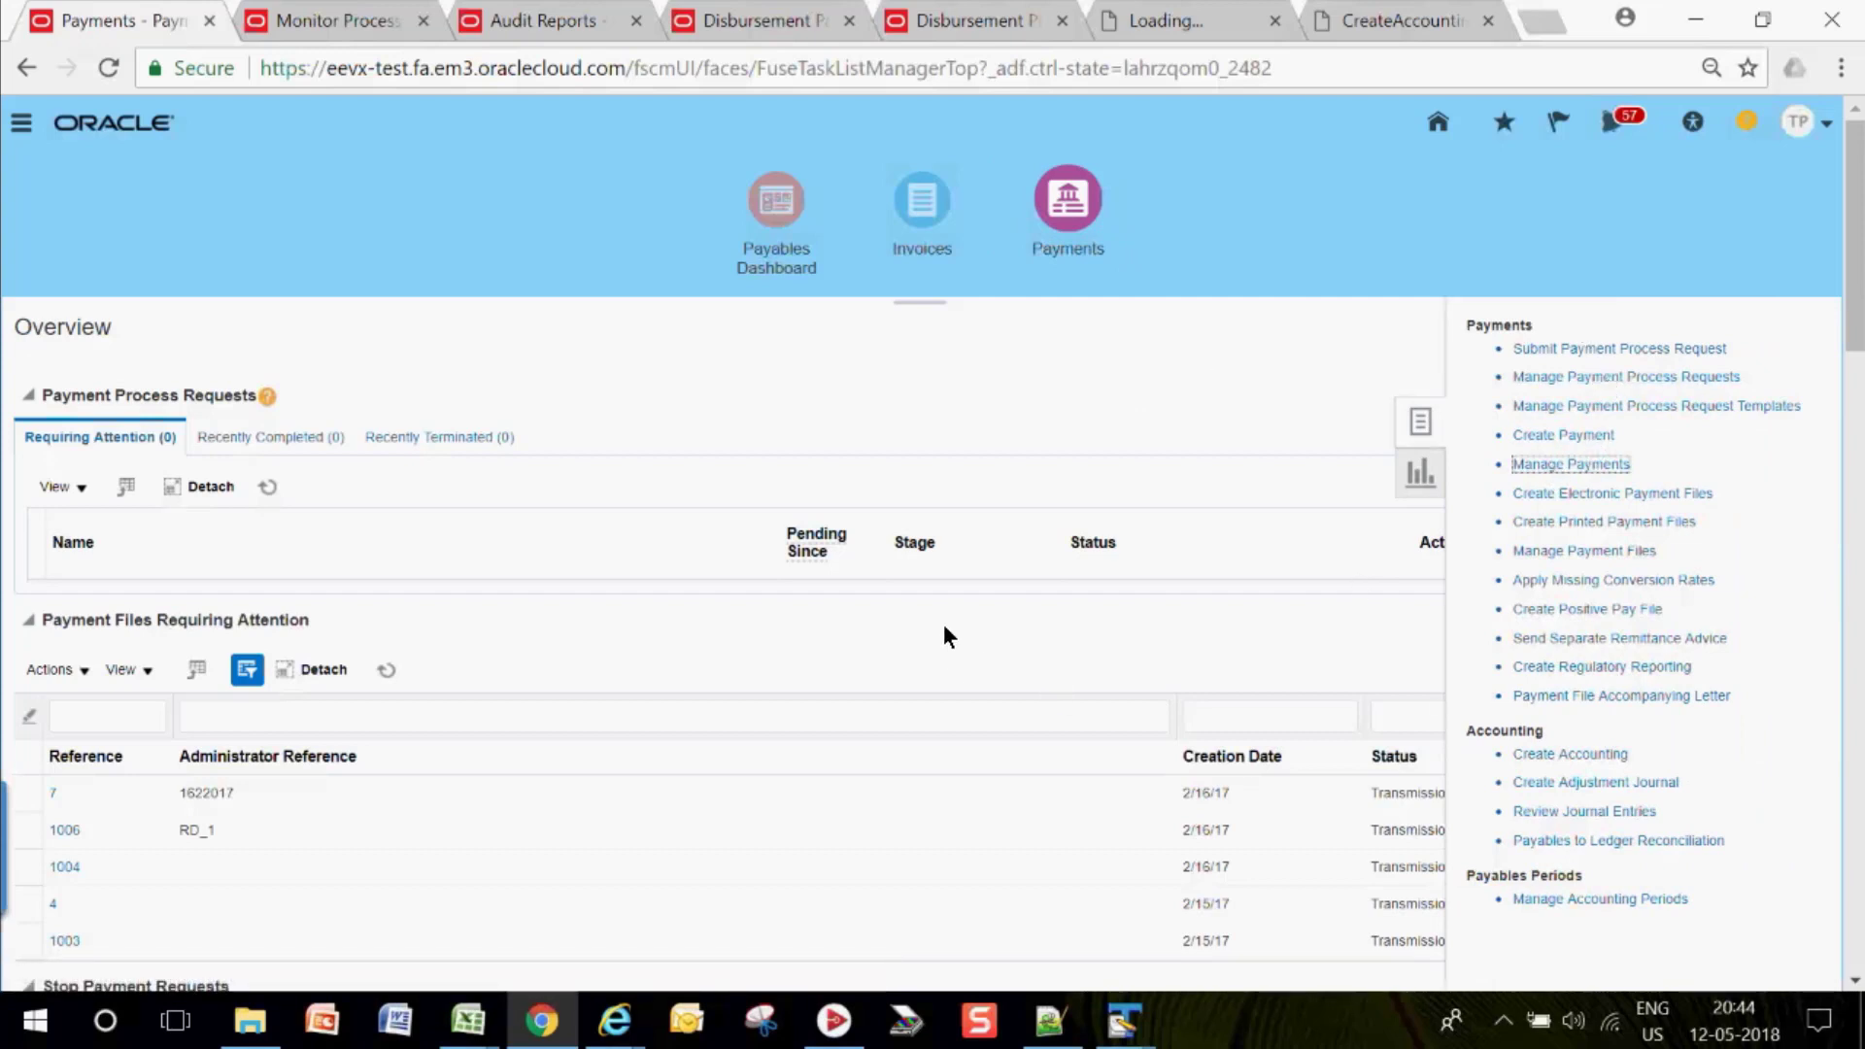
{"action": "left_click", "coordinate": [533, 316]}
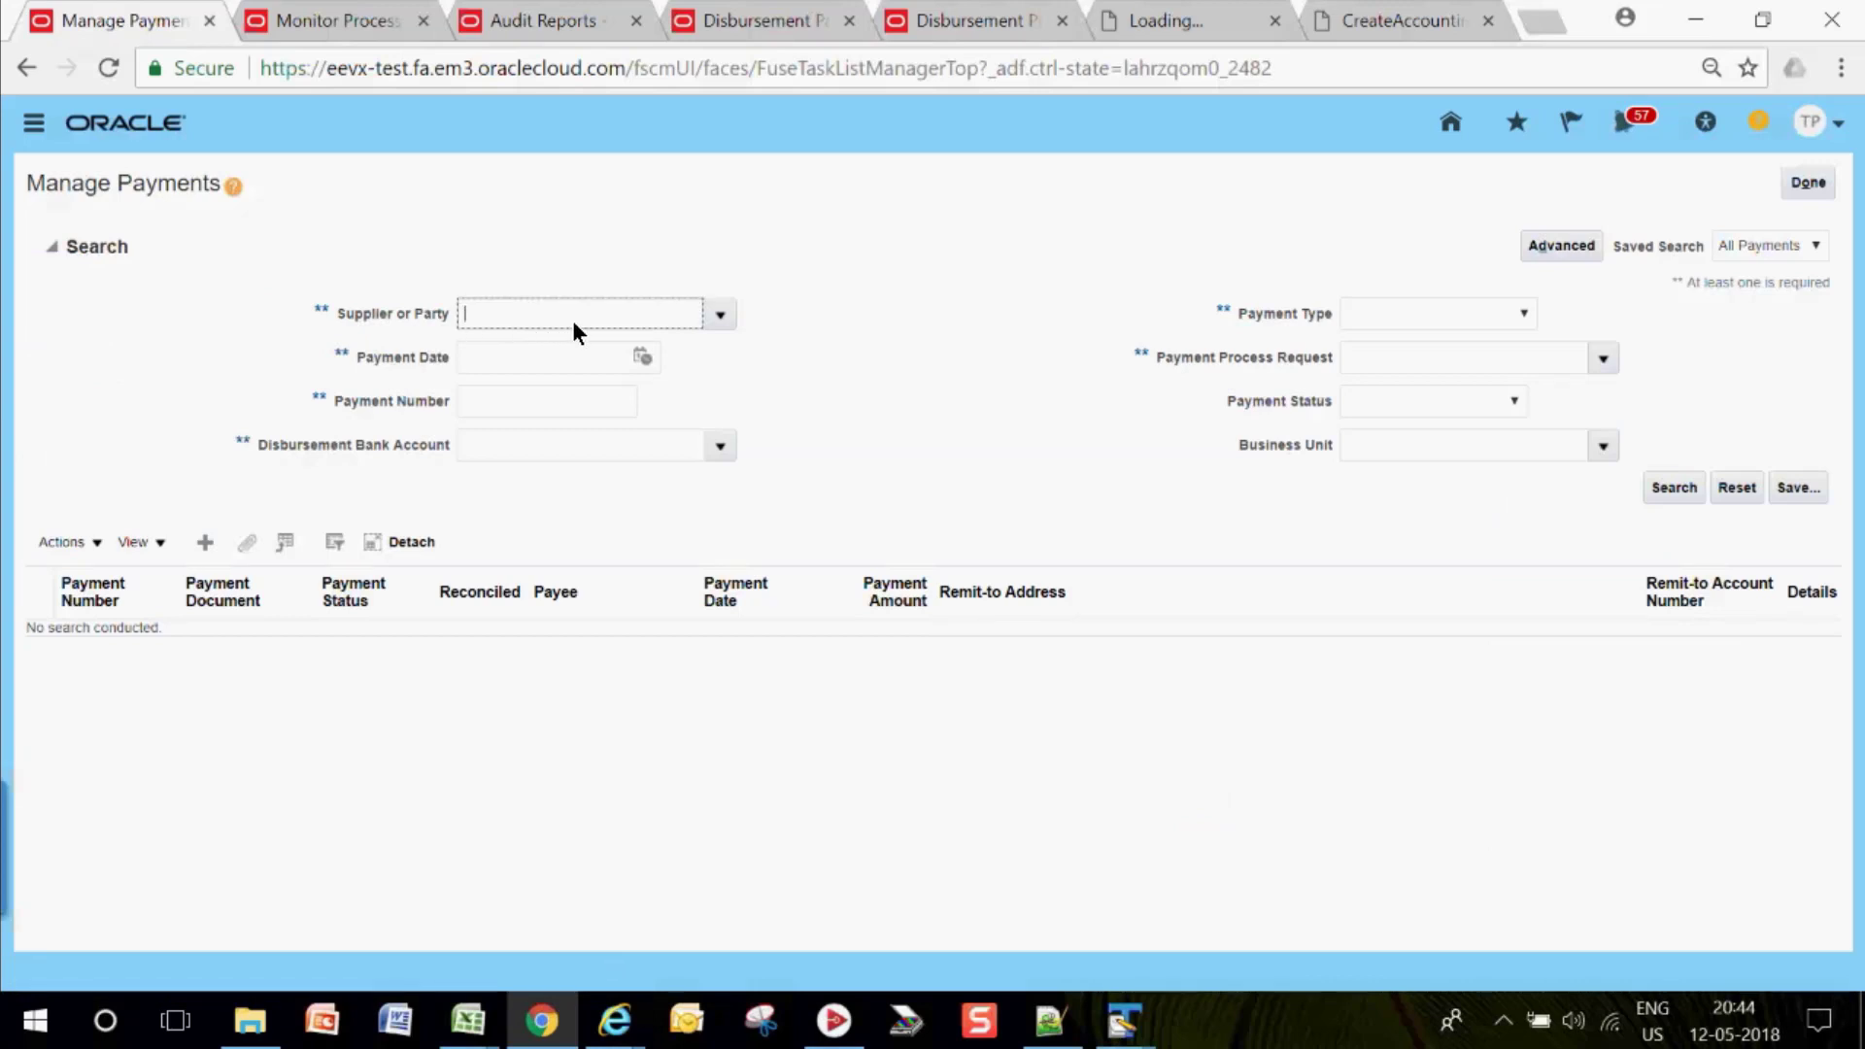
{"action": "left_click", "coordinate": [521, 365]}
{"action": "left_click", "coordinate": [501, 444]}
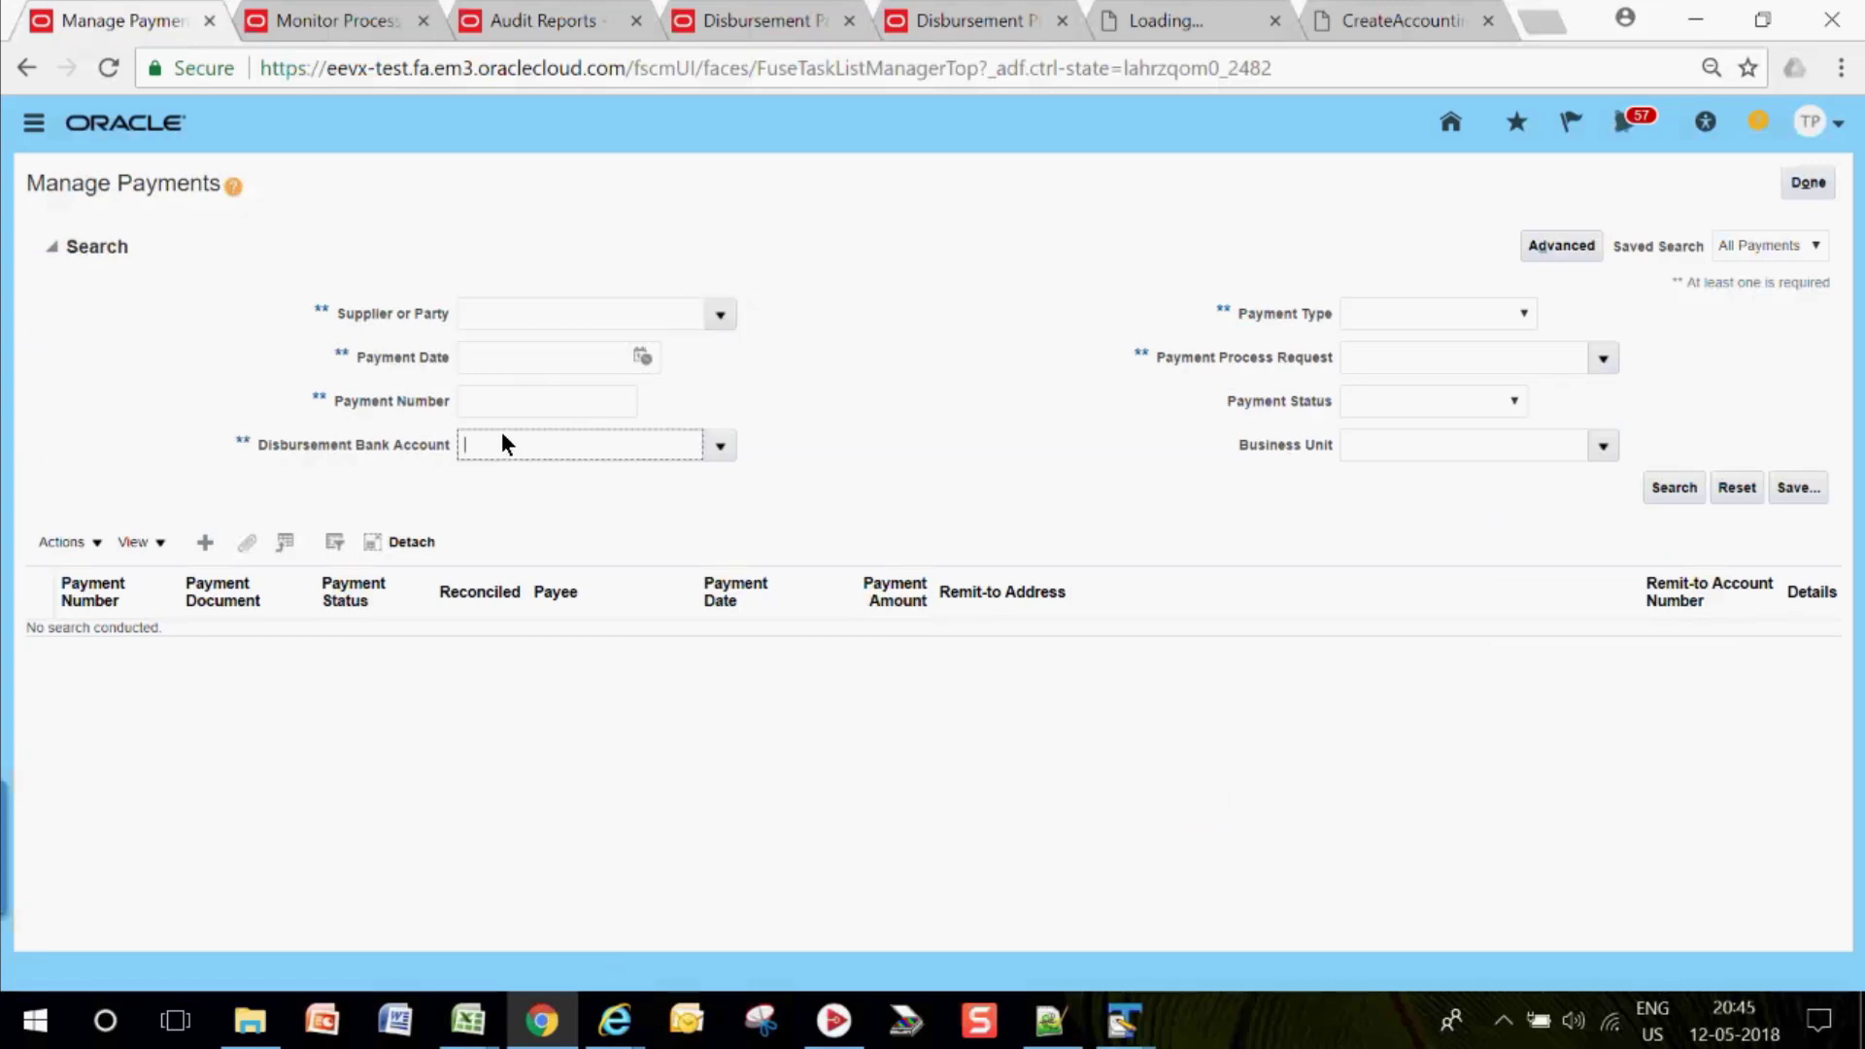
{"action": "left_click", "coordinate": [723, 448]}
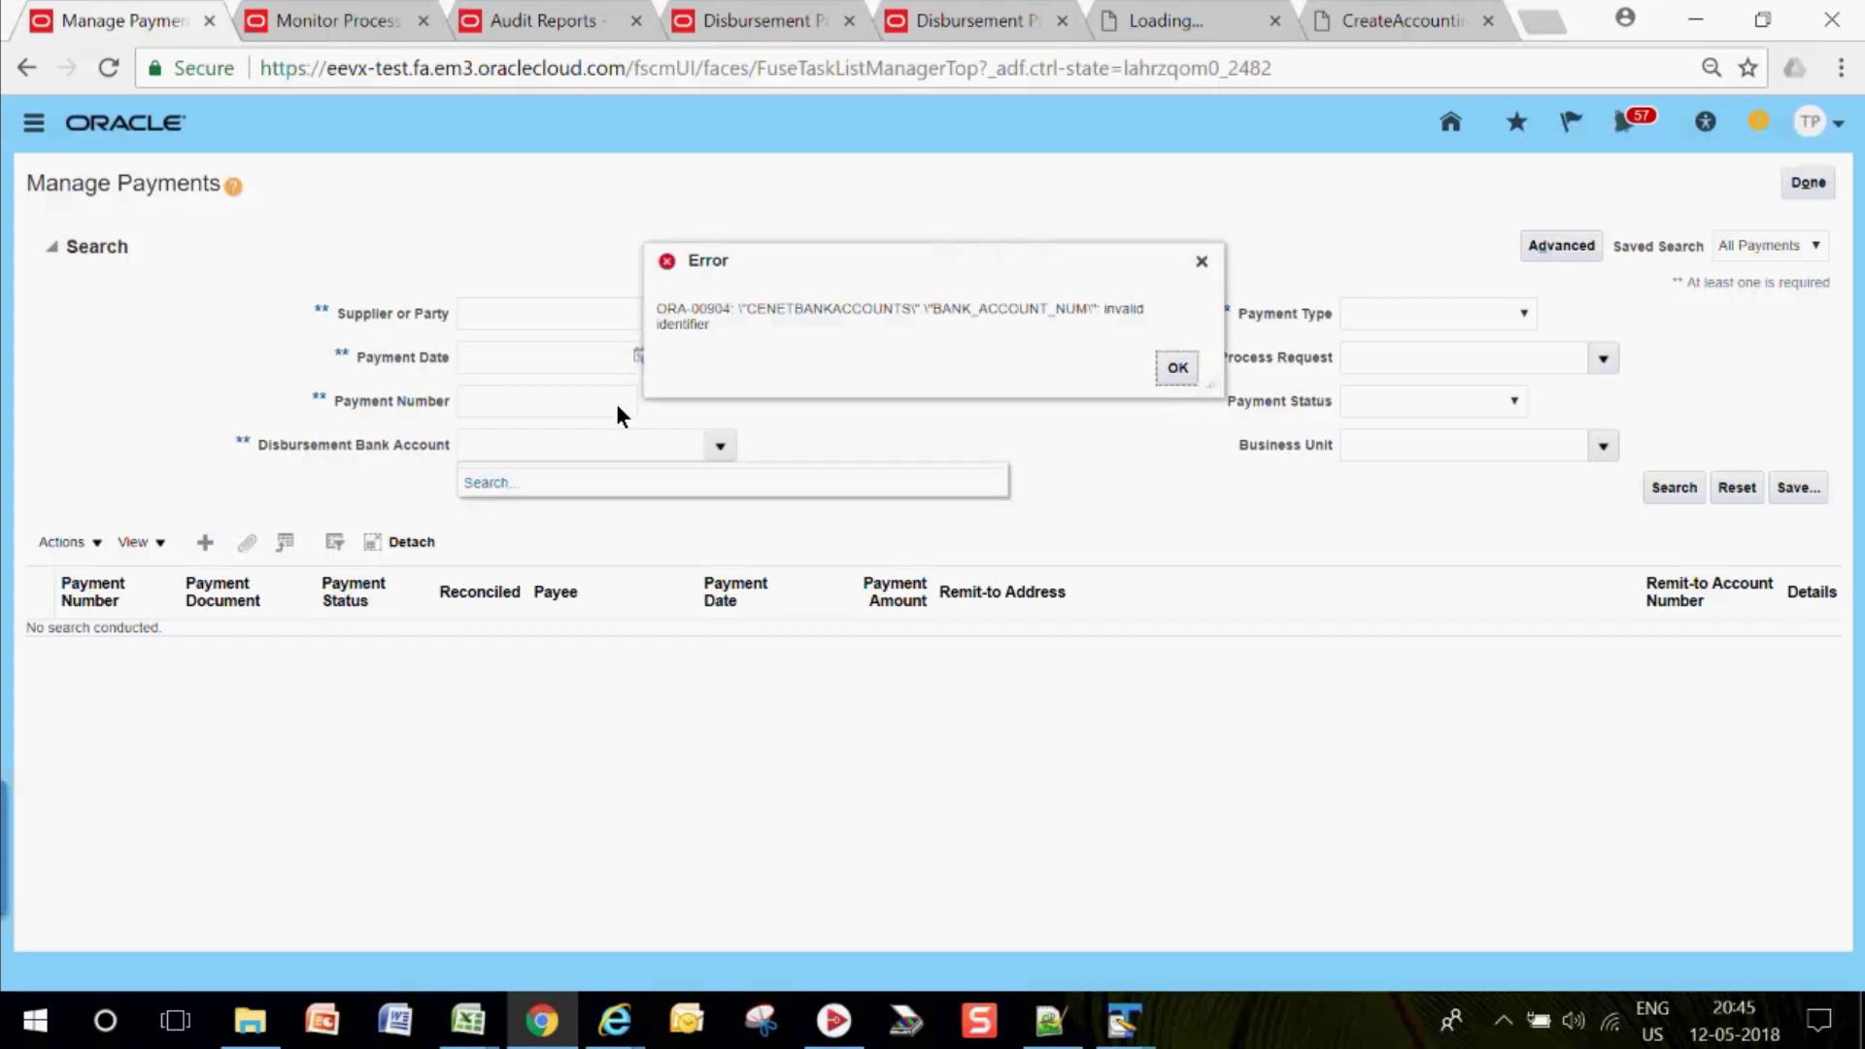
{"action": "left_click", "coordinate": [1174, 369]}
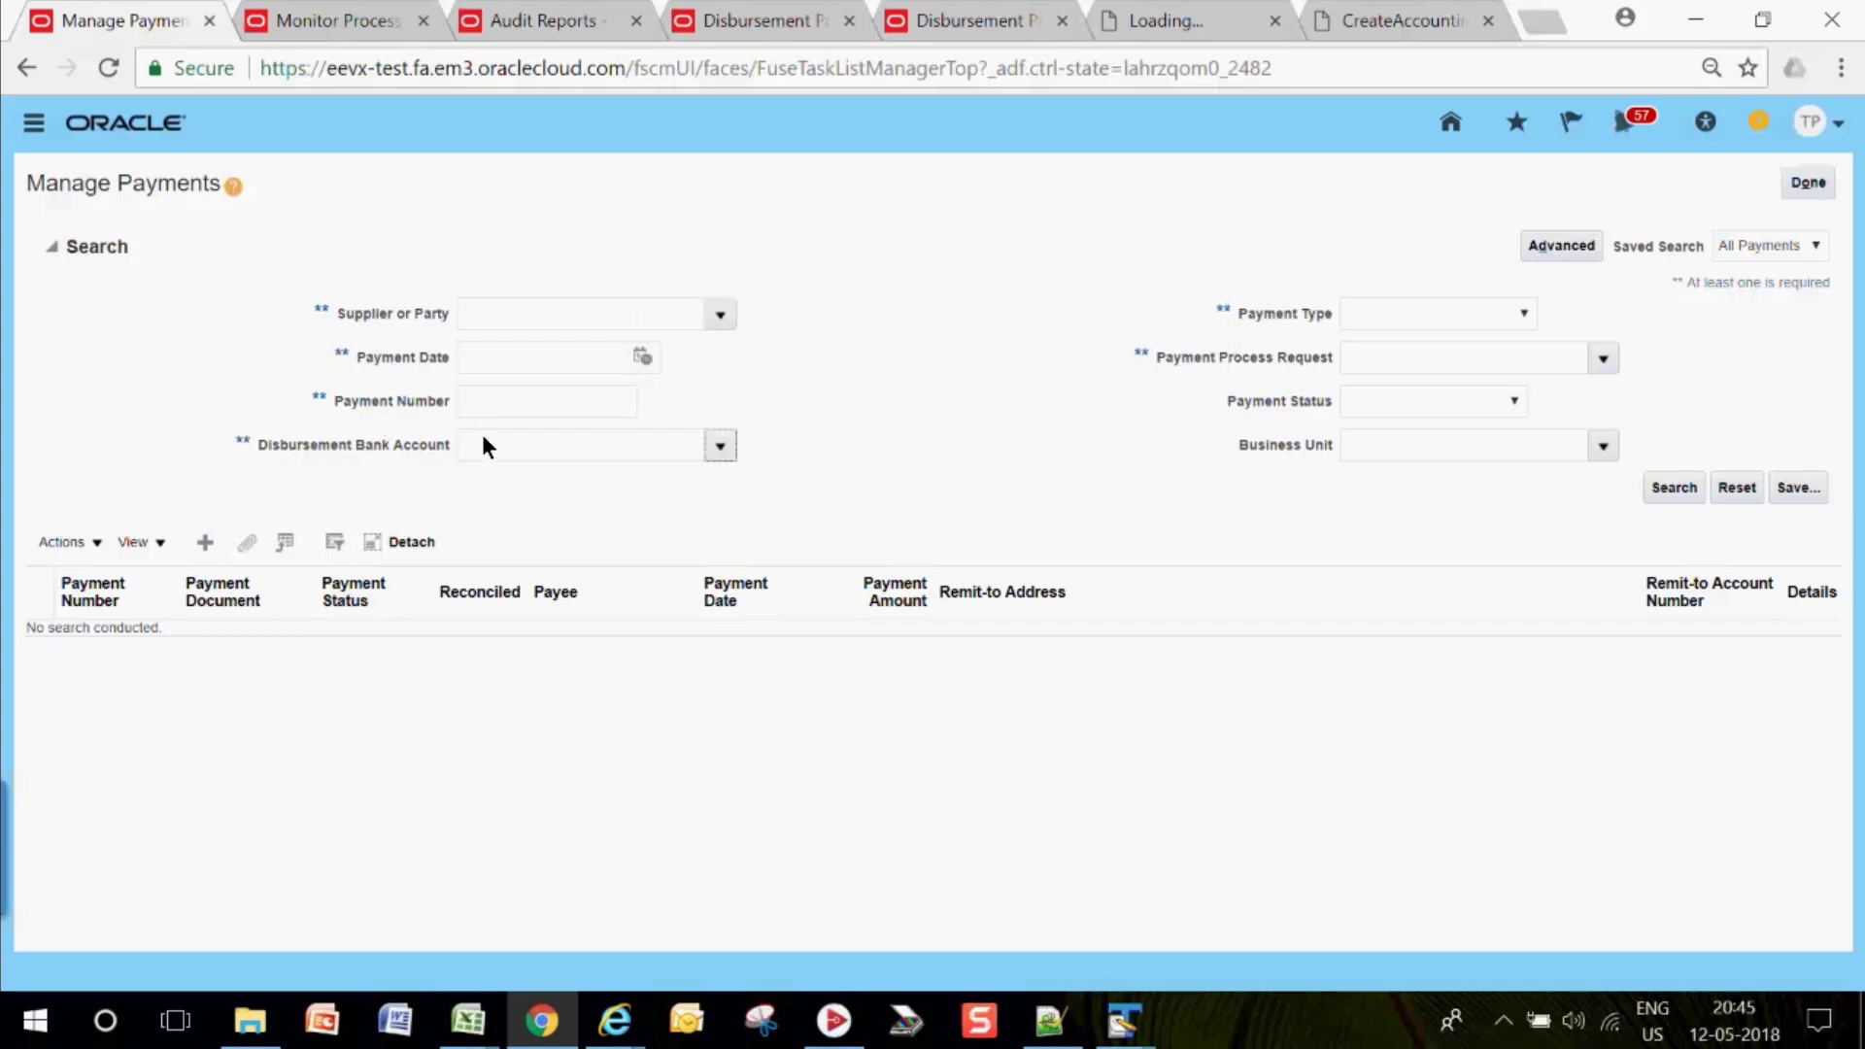
Search payments with MA2804 Supplier entered in the Supplier or Party field.
{"action": "left_click", "coordinate": [509, 315]}
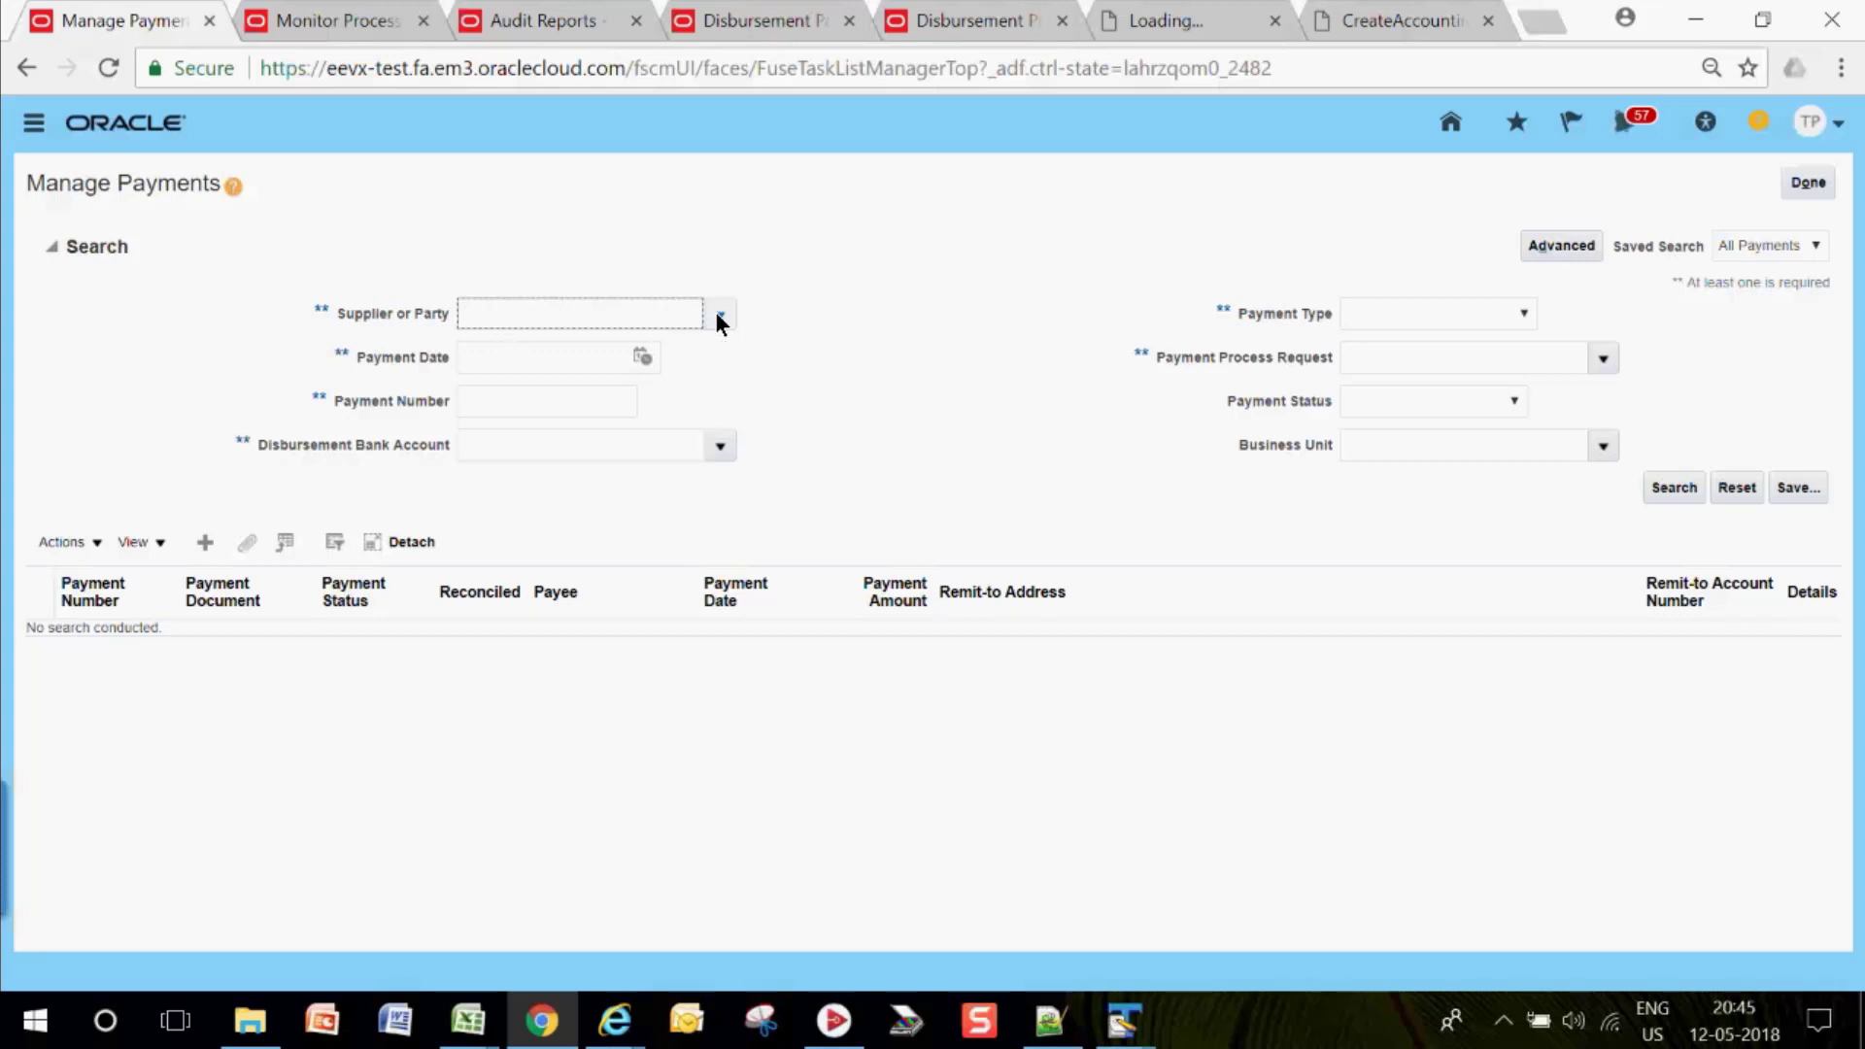
{"action": "type", "text": "MA2004"}
{"action": "key", "text": "Tab"}
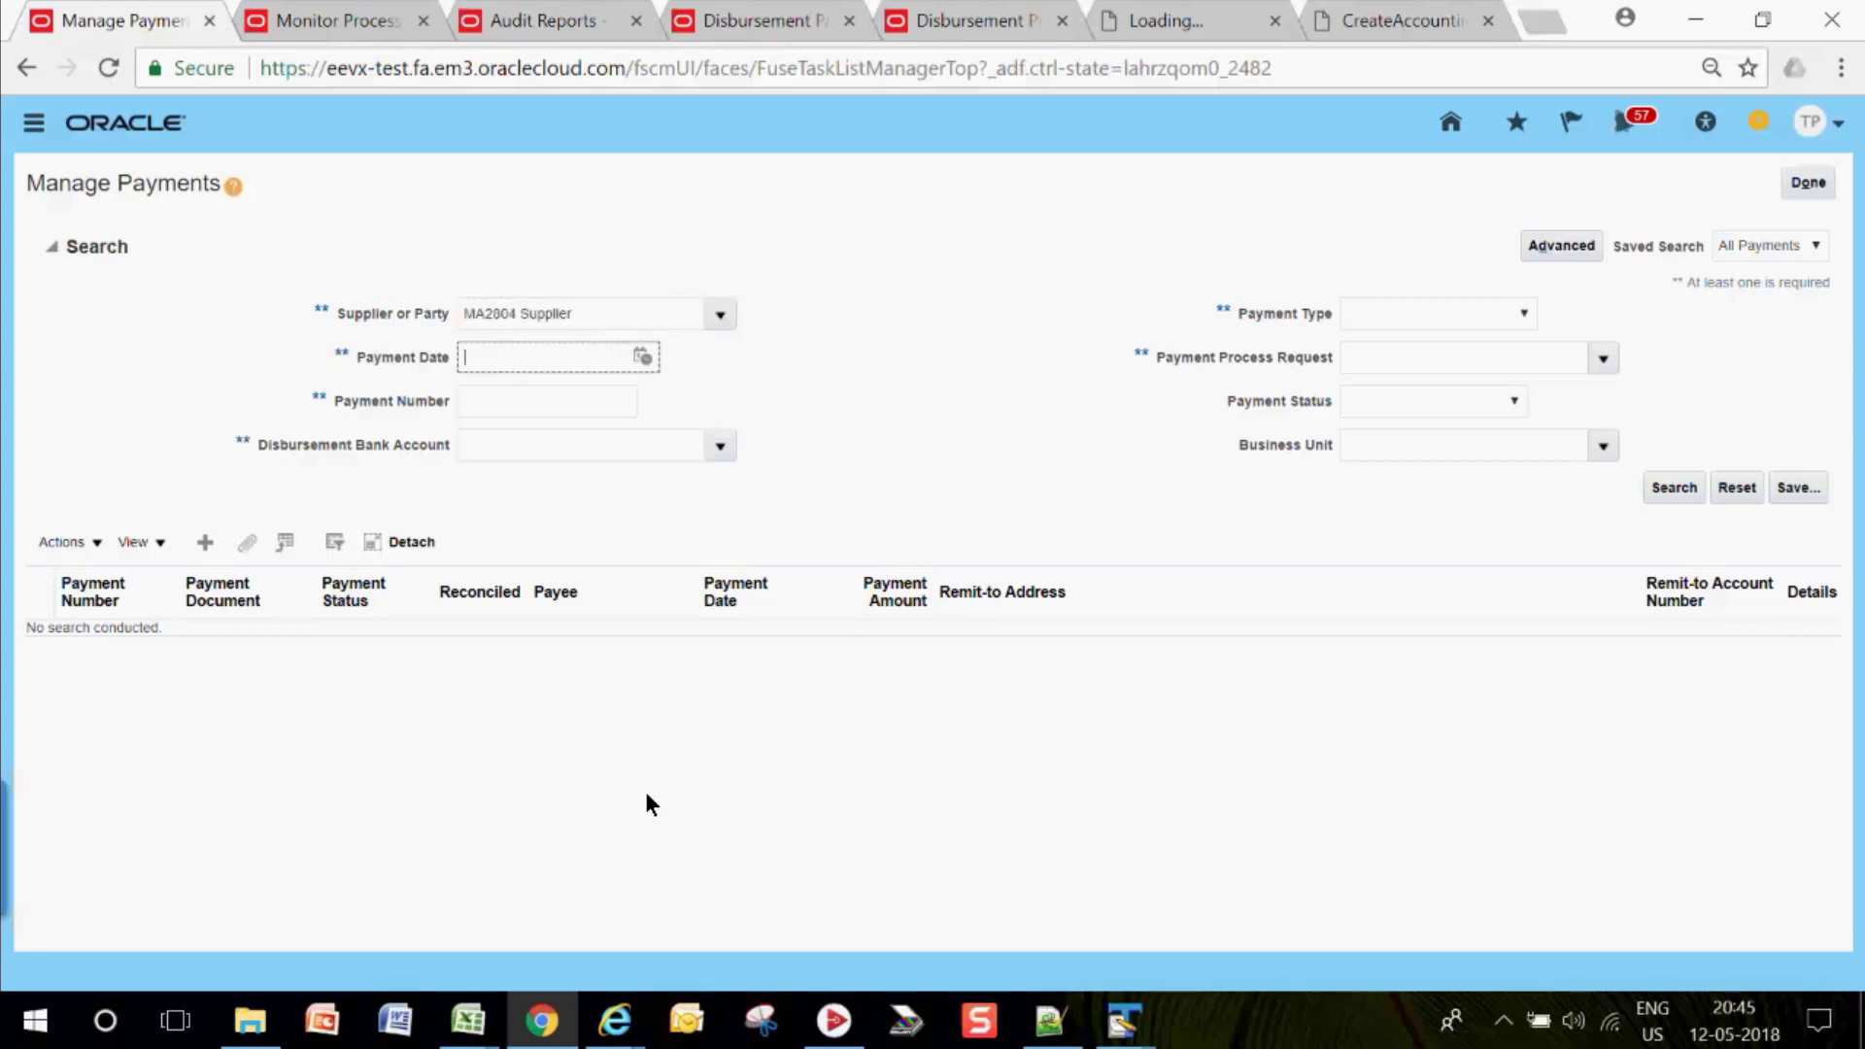
{"action": "left_click", "coordinate": [1690, 489]}
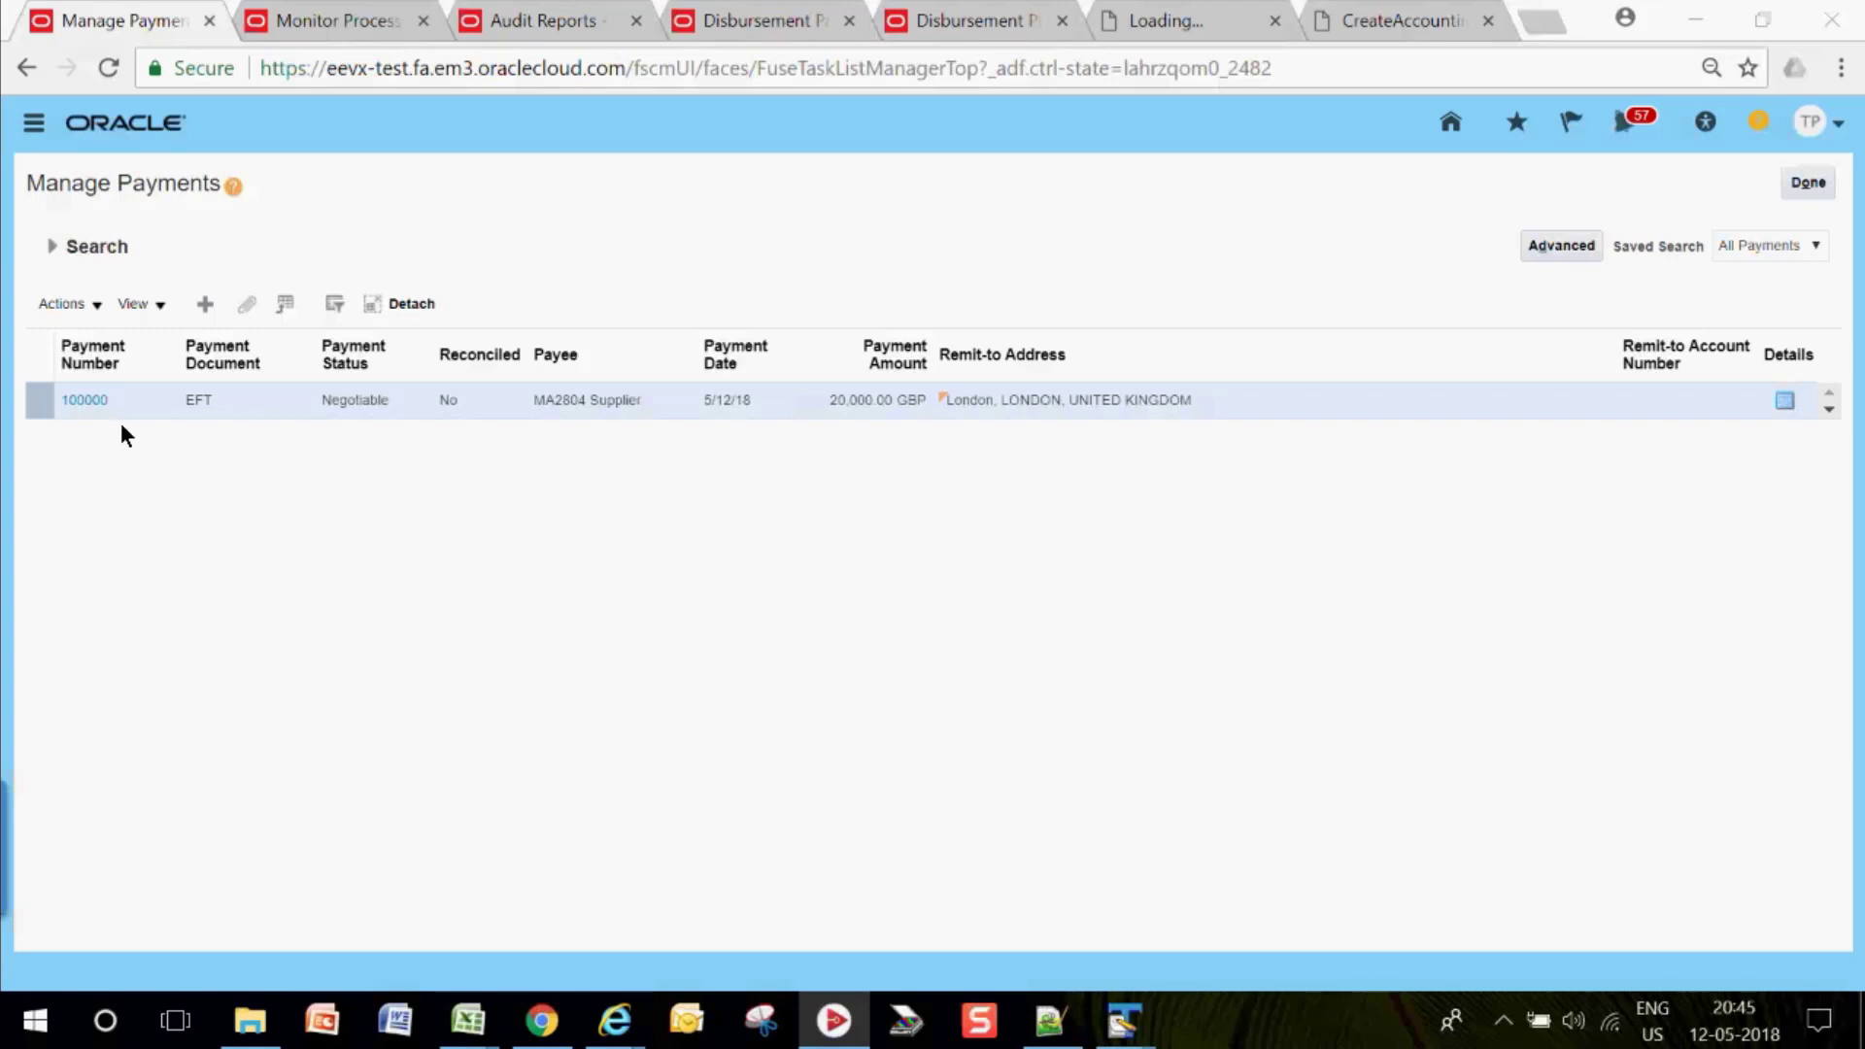
{"action": "left_click", "coordinate": [167, 399]}
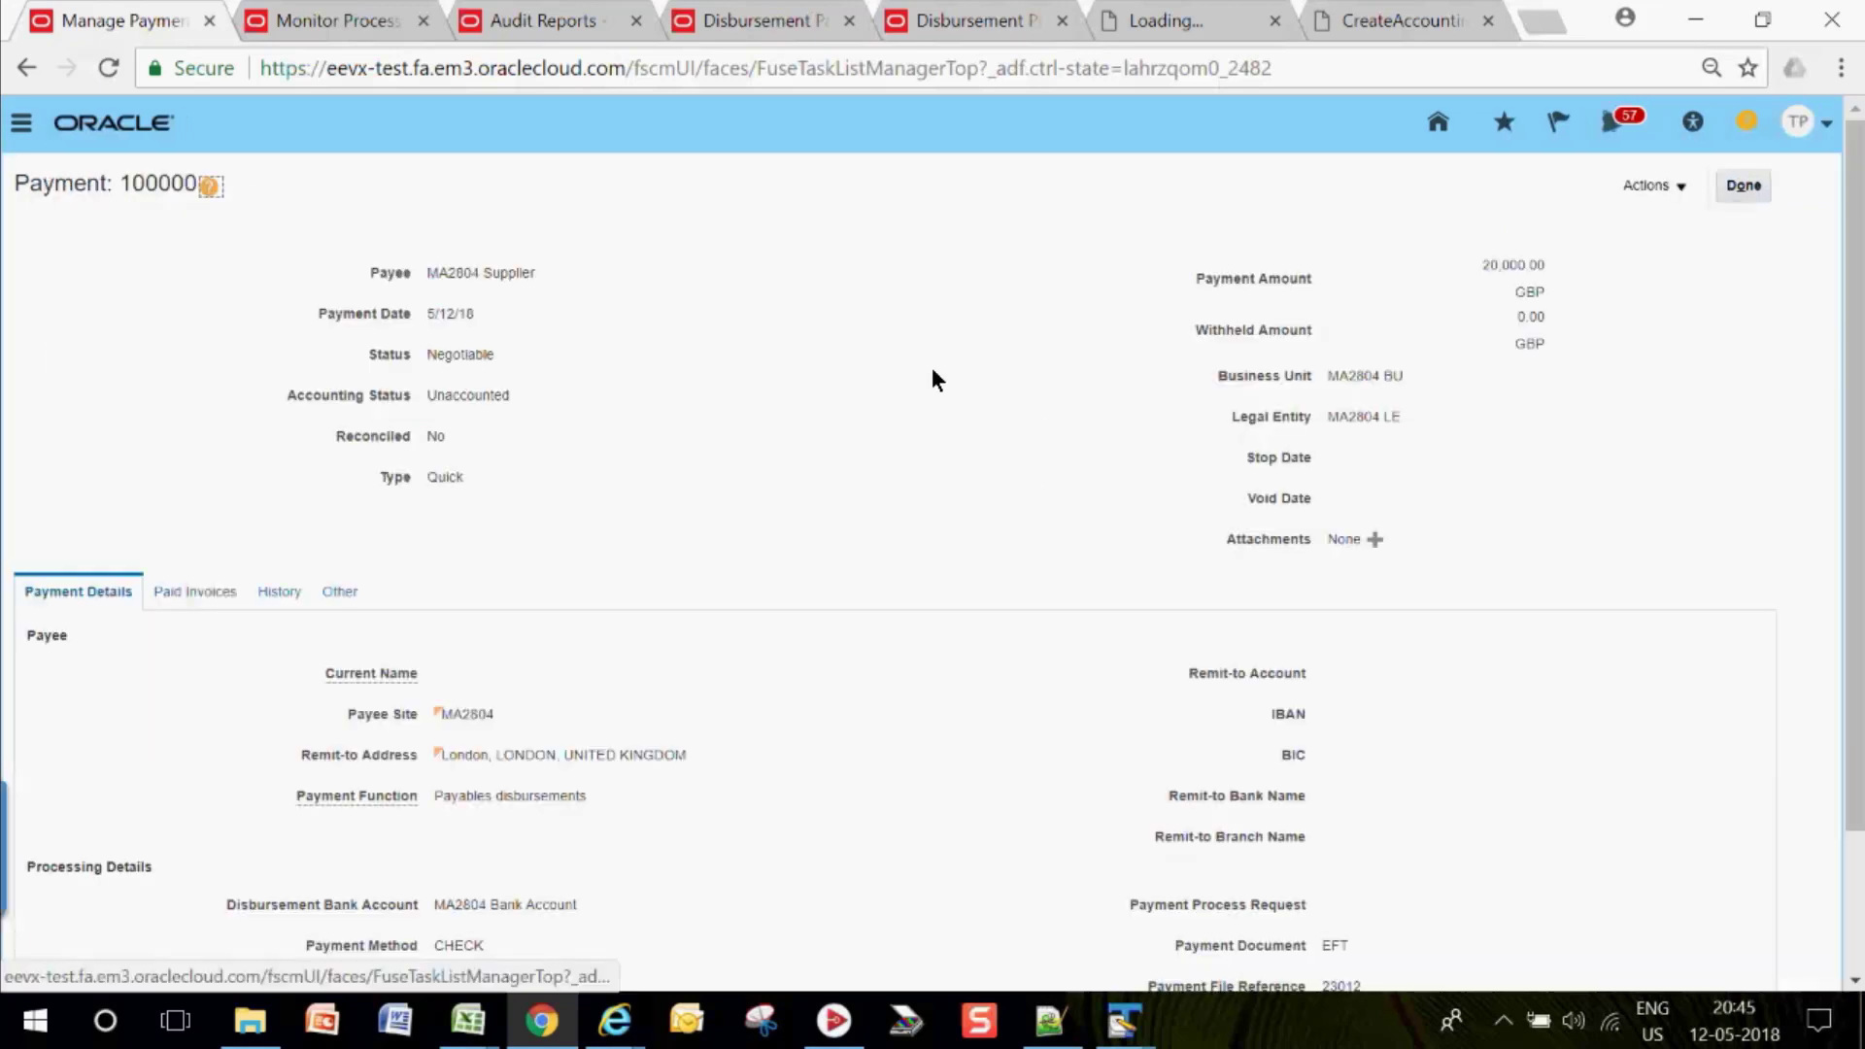
{"action": "scroll", "coordinate": [473, 595], "scroll_direction": "down", "scroll_amount": 2}
{"action": "scroll", "coordinate": [1278, 691], "scroll_direction": "up", "scroll_amount": 2}
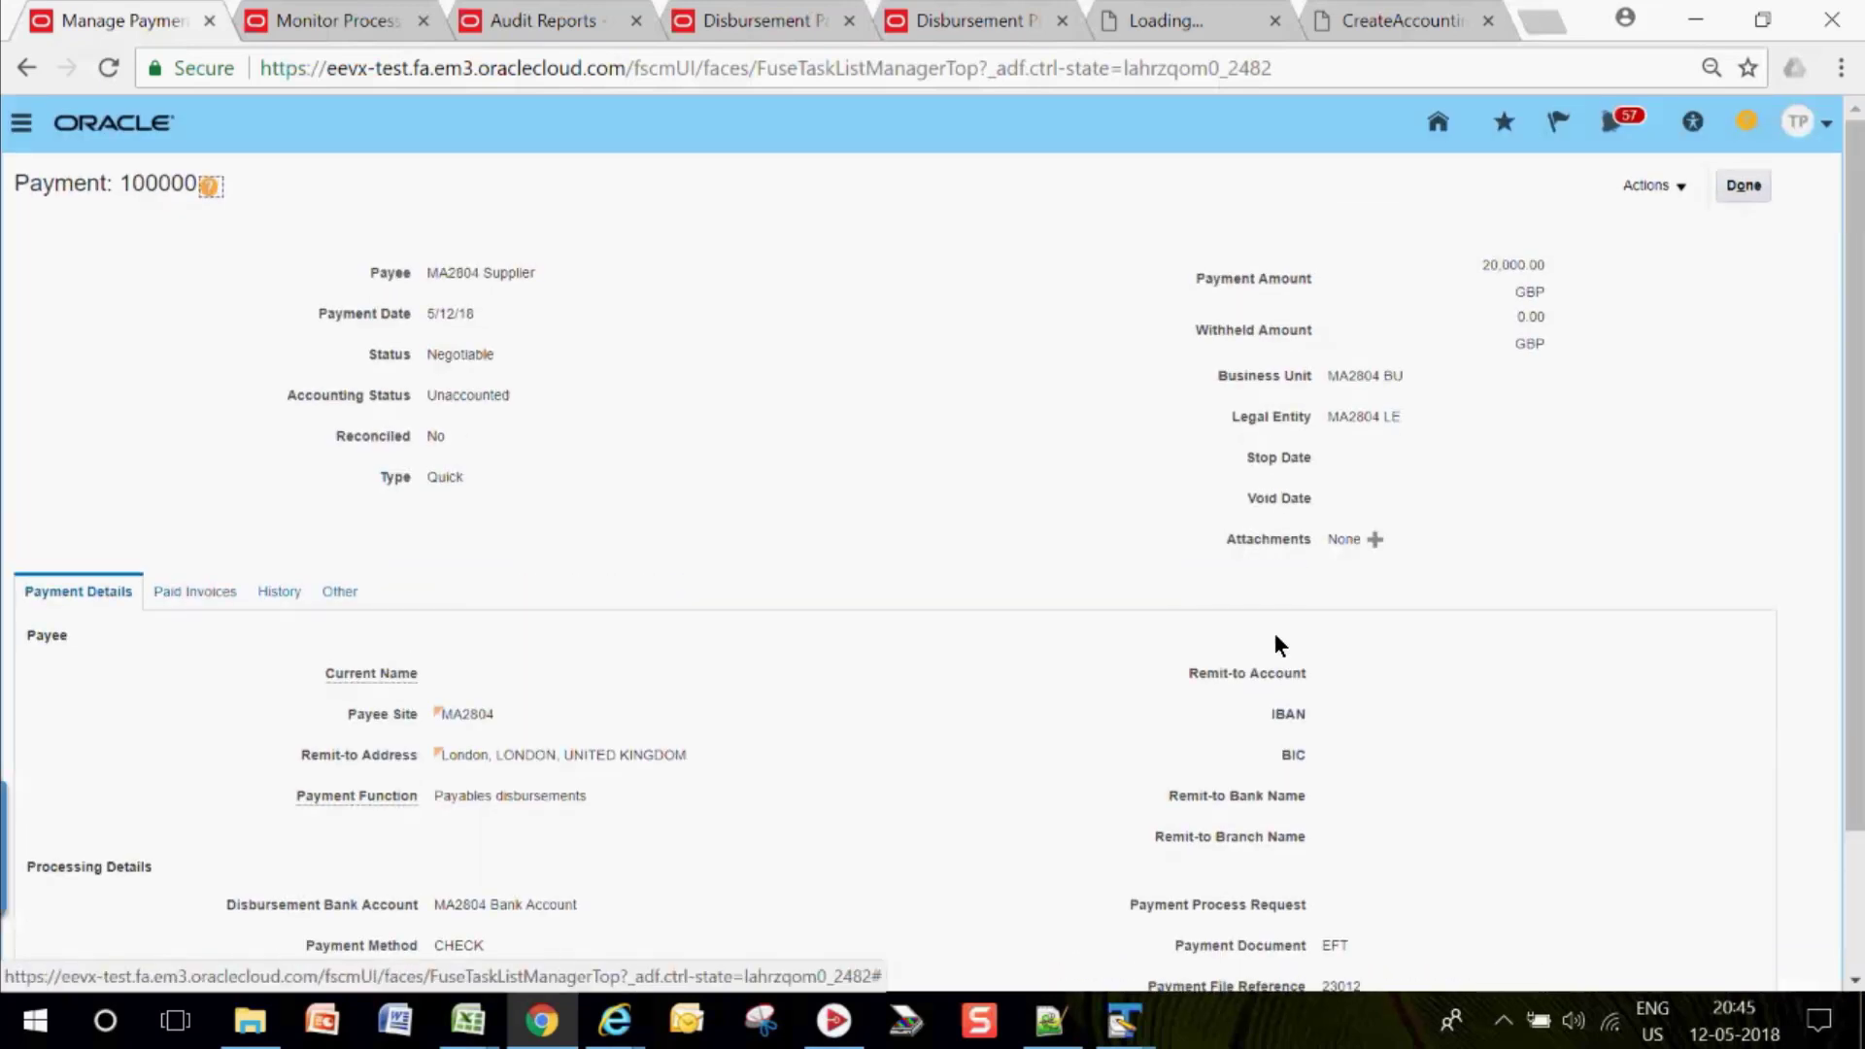
{"action": "left_click", "coordinate": [196, 591]}
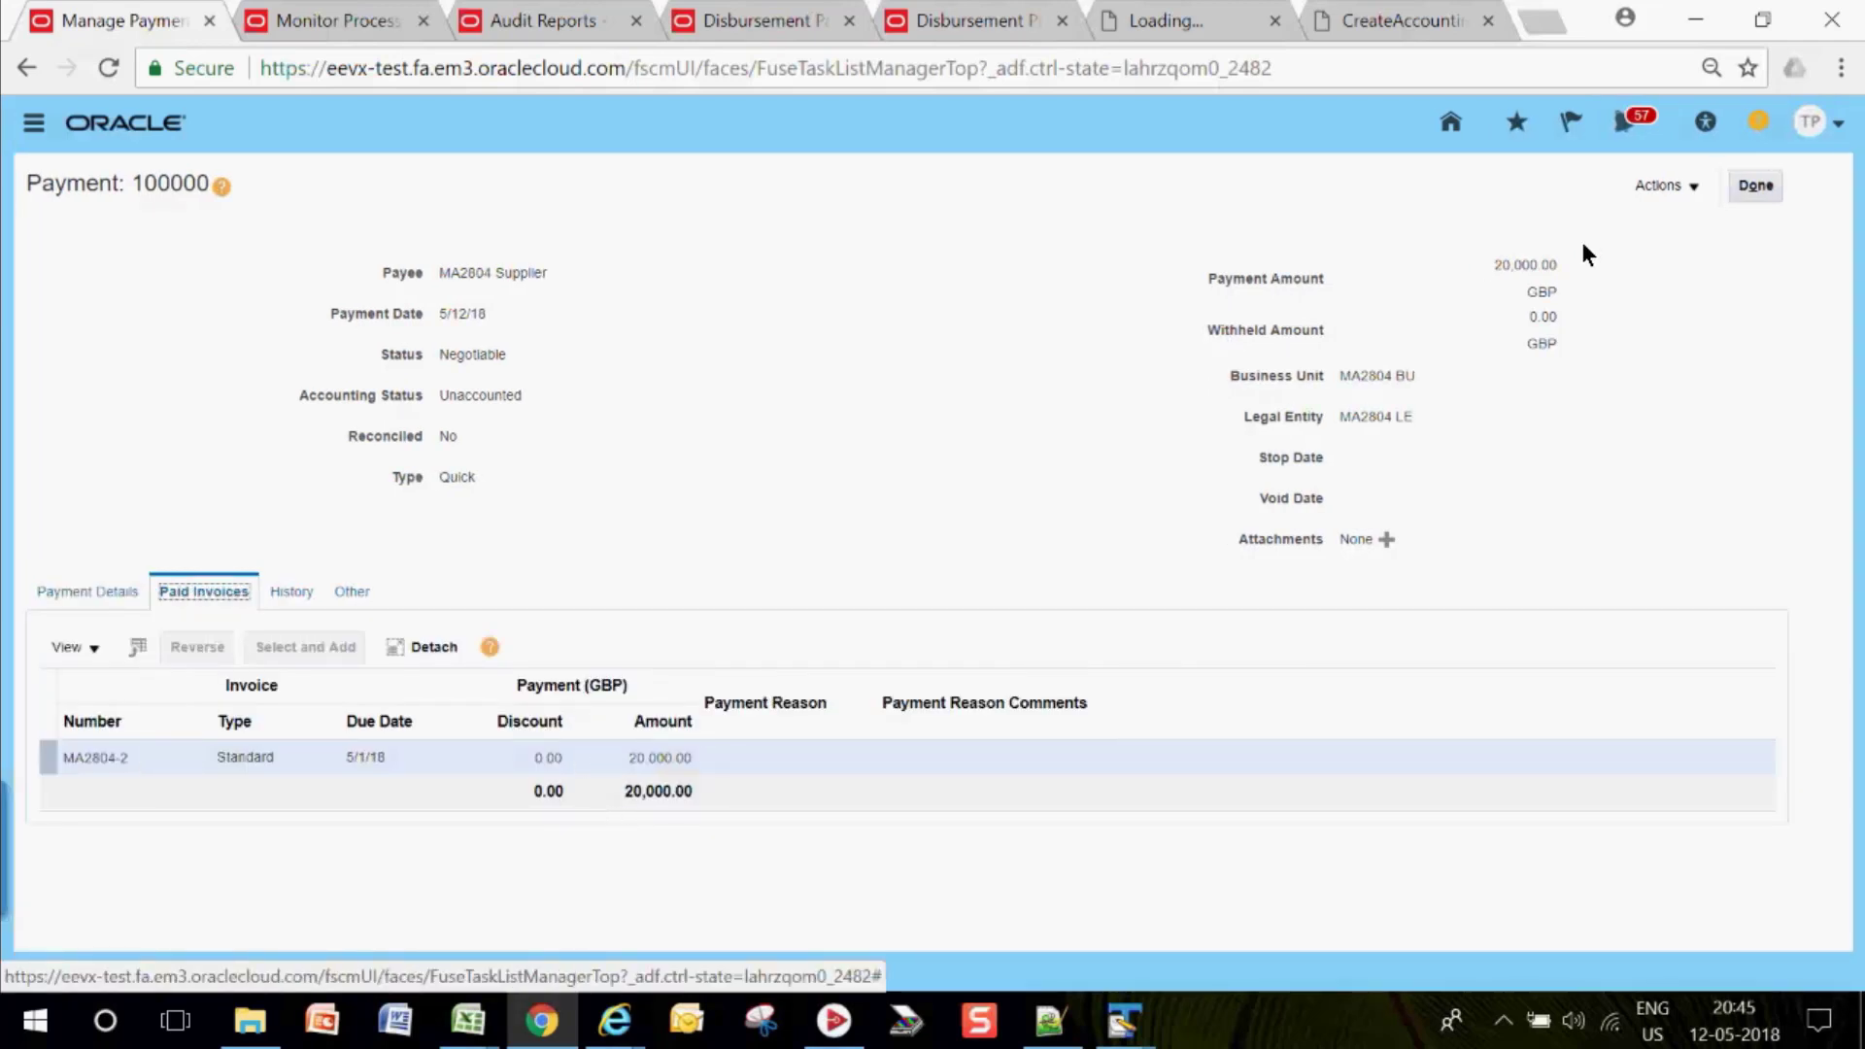
{"action": "left_click", "coordinate": [1755, 187]}
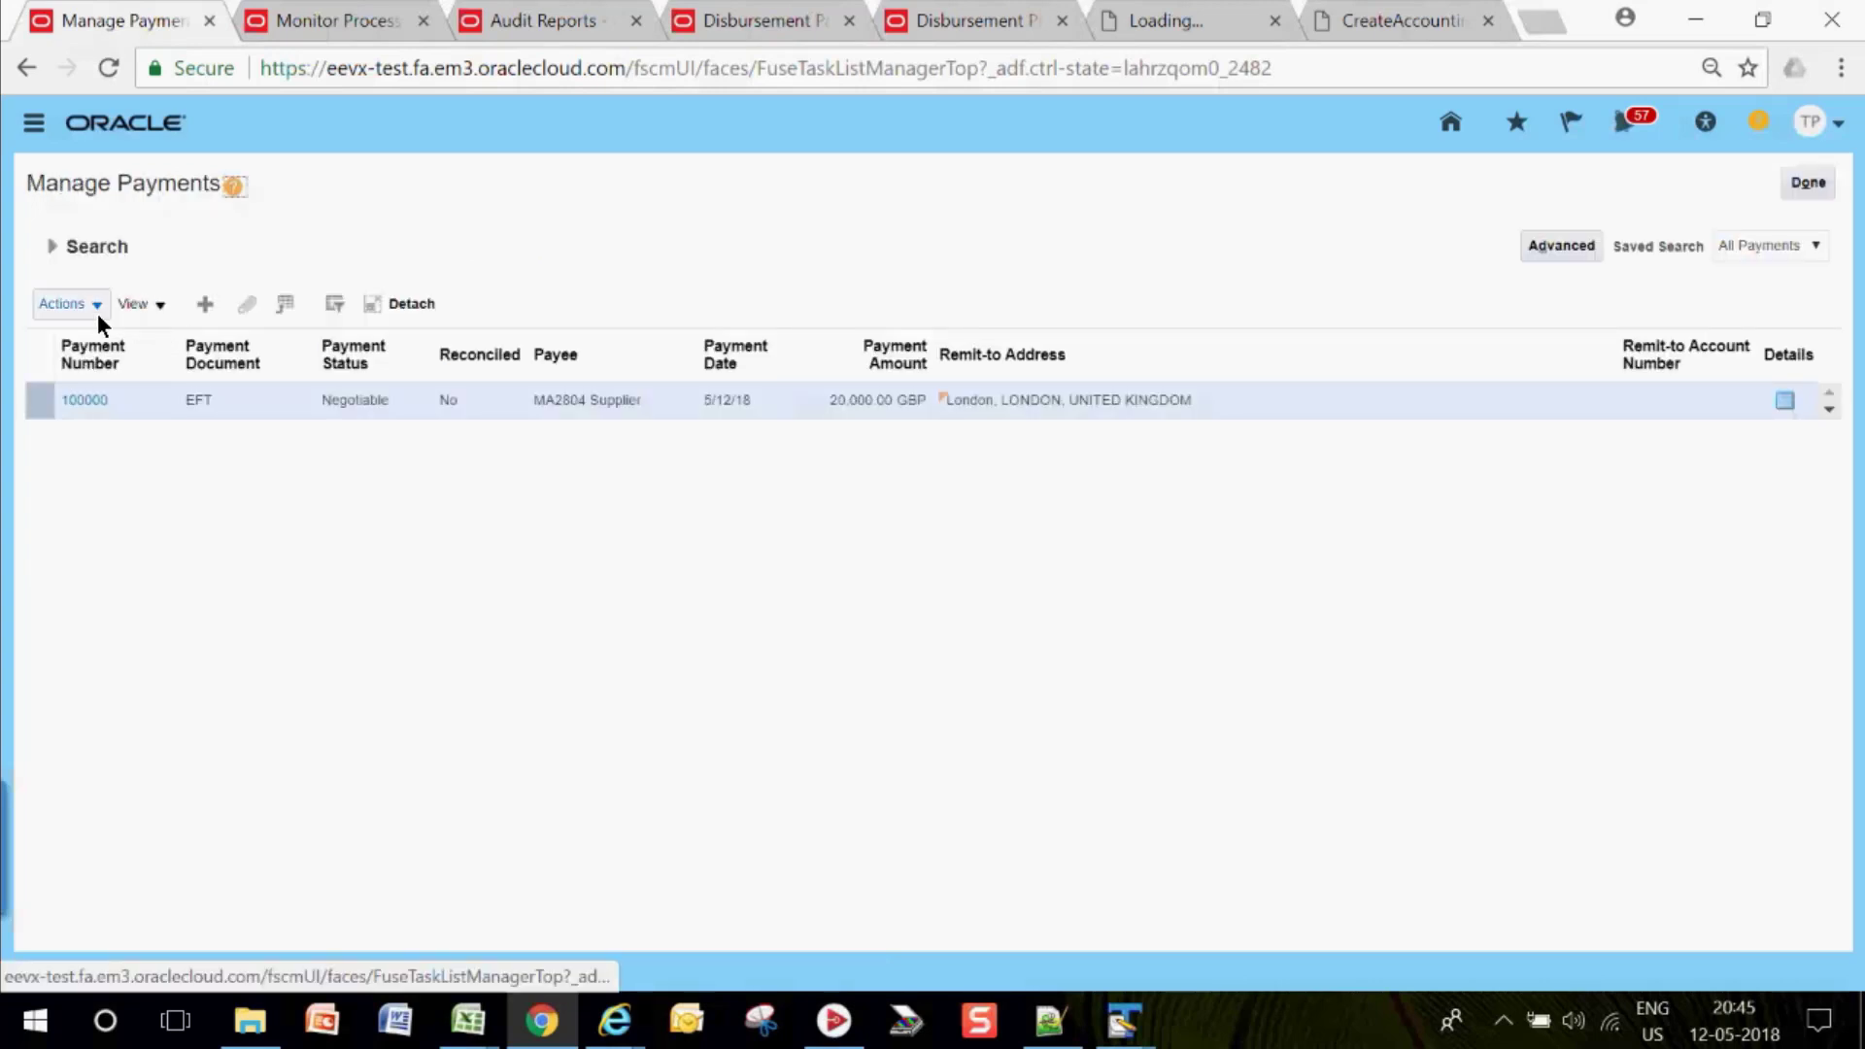
Create draft accounting for payment 100000 and review its accounting lines.
{"action": "left_click", "coordinate": [95, 311]}
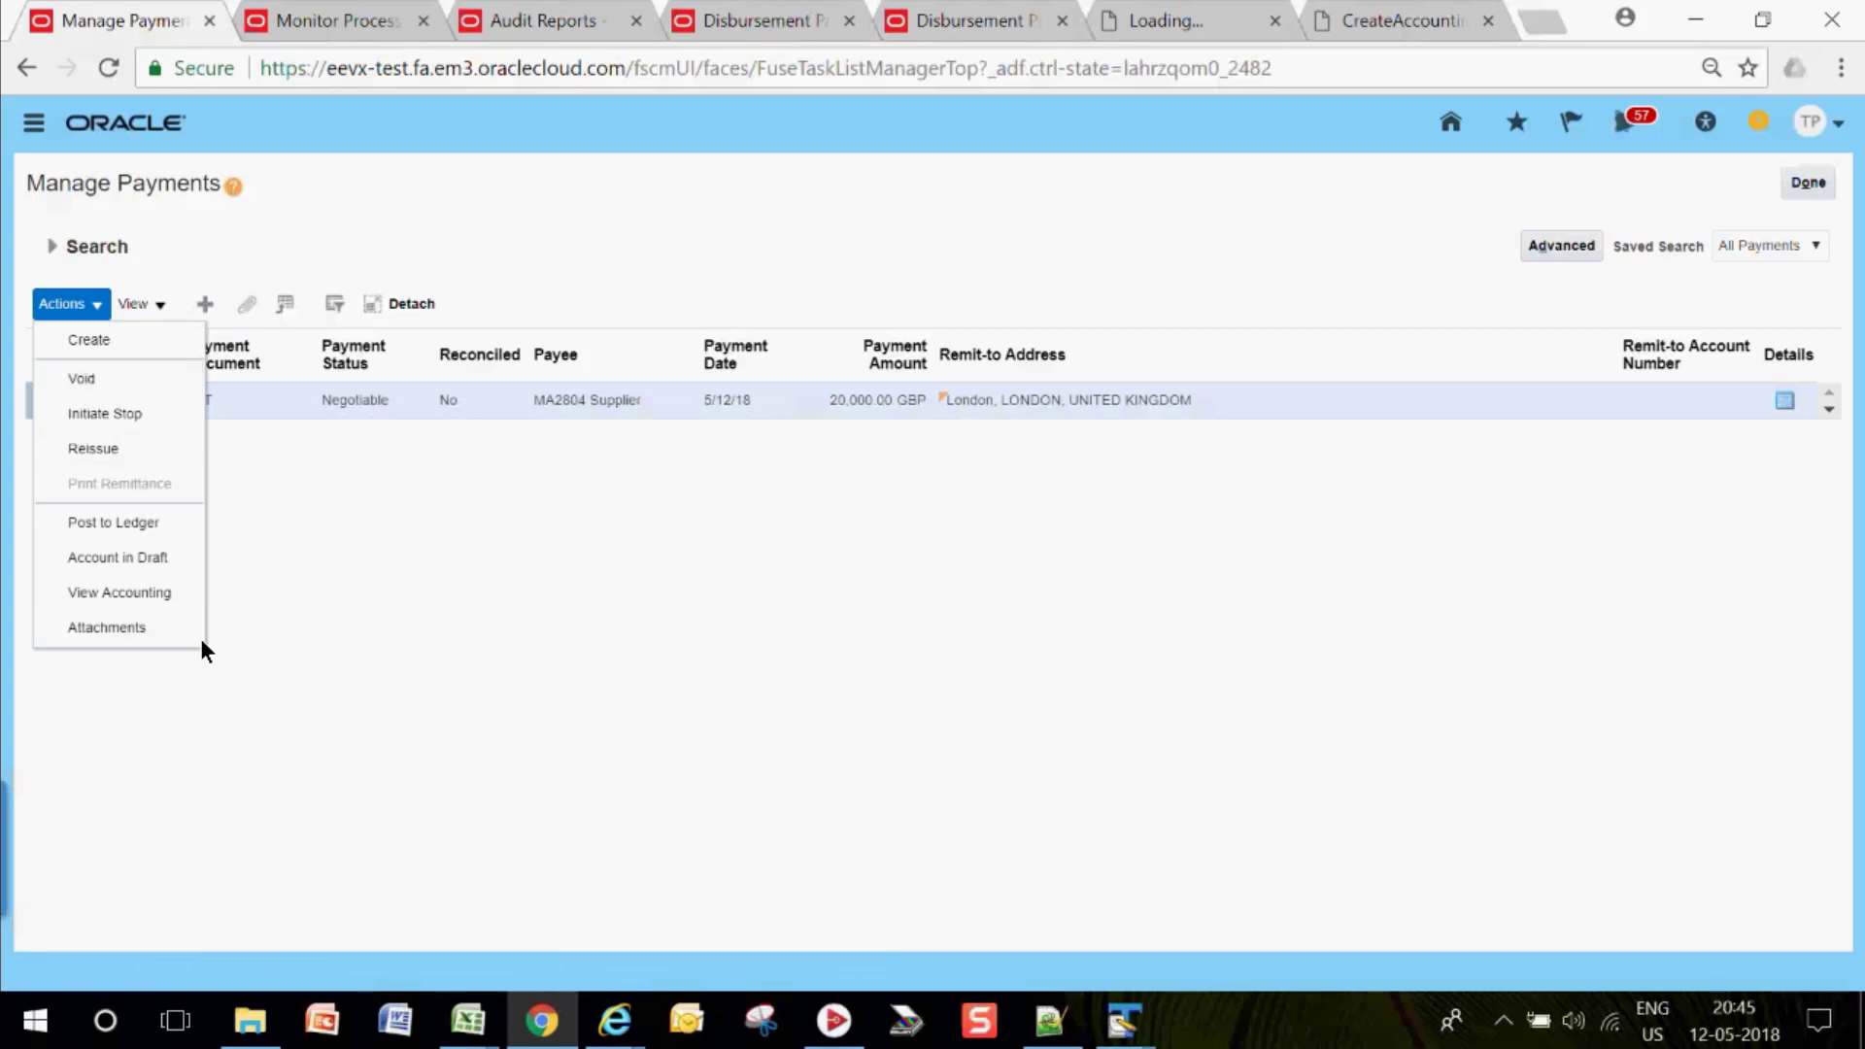
{"action": "left_click", "coordinate": [127, 553]}
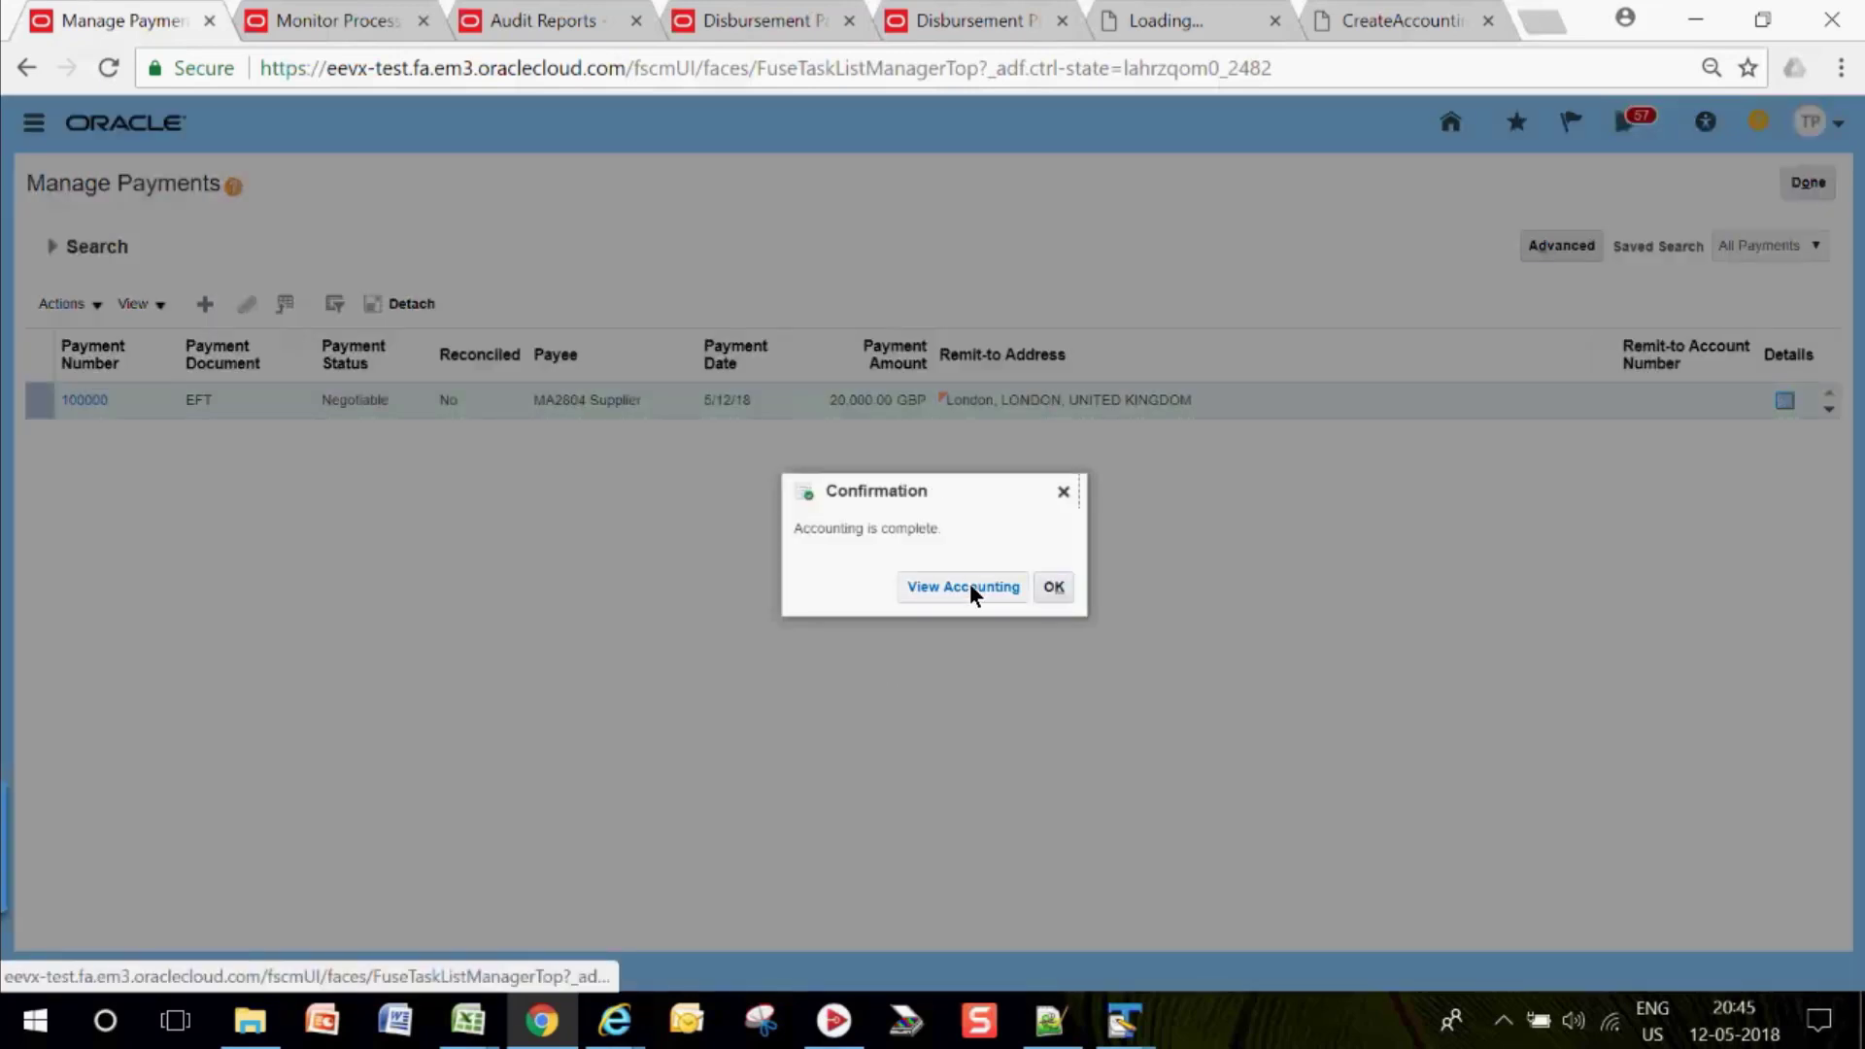
{"action": "left_click", "coordinate": [932, 588]}
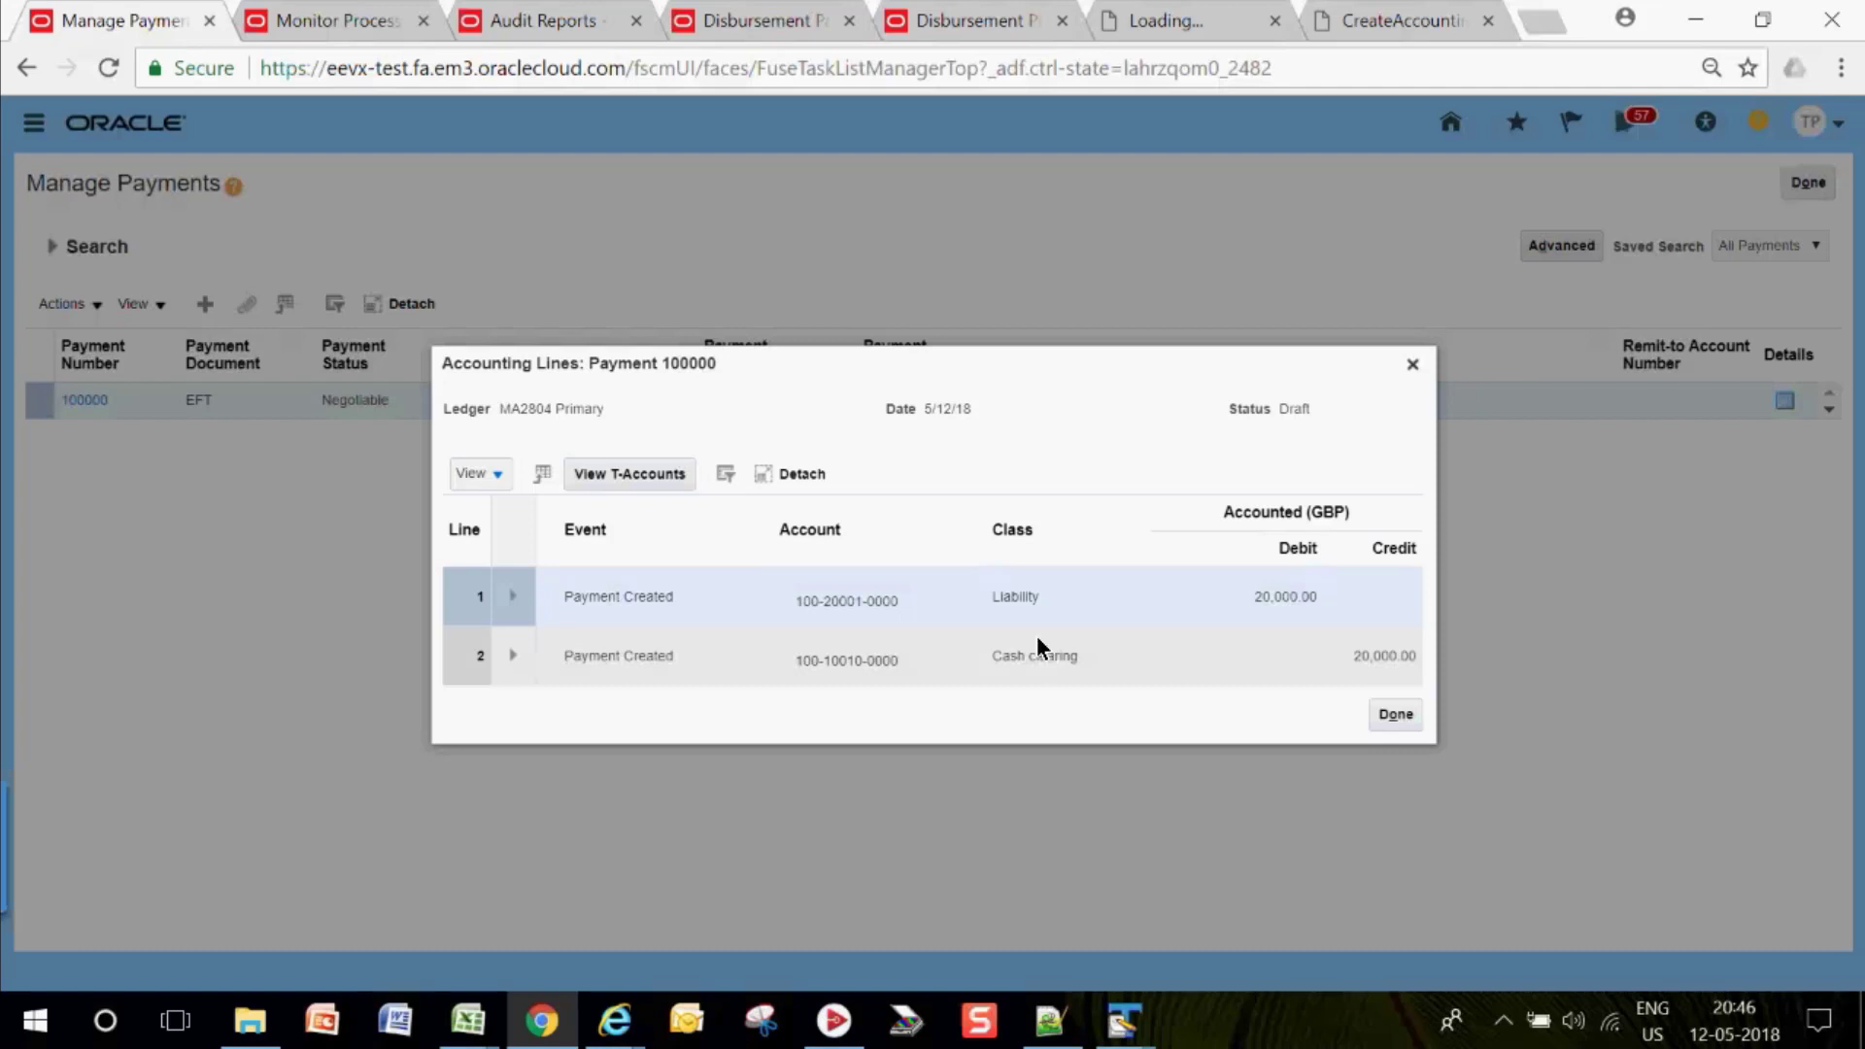
{"action": "left_click", "coordinate": [1399, 715]}
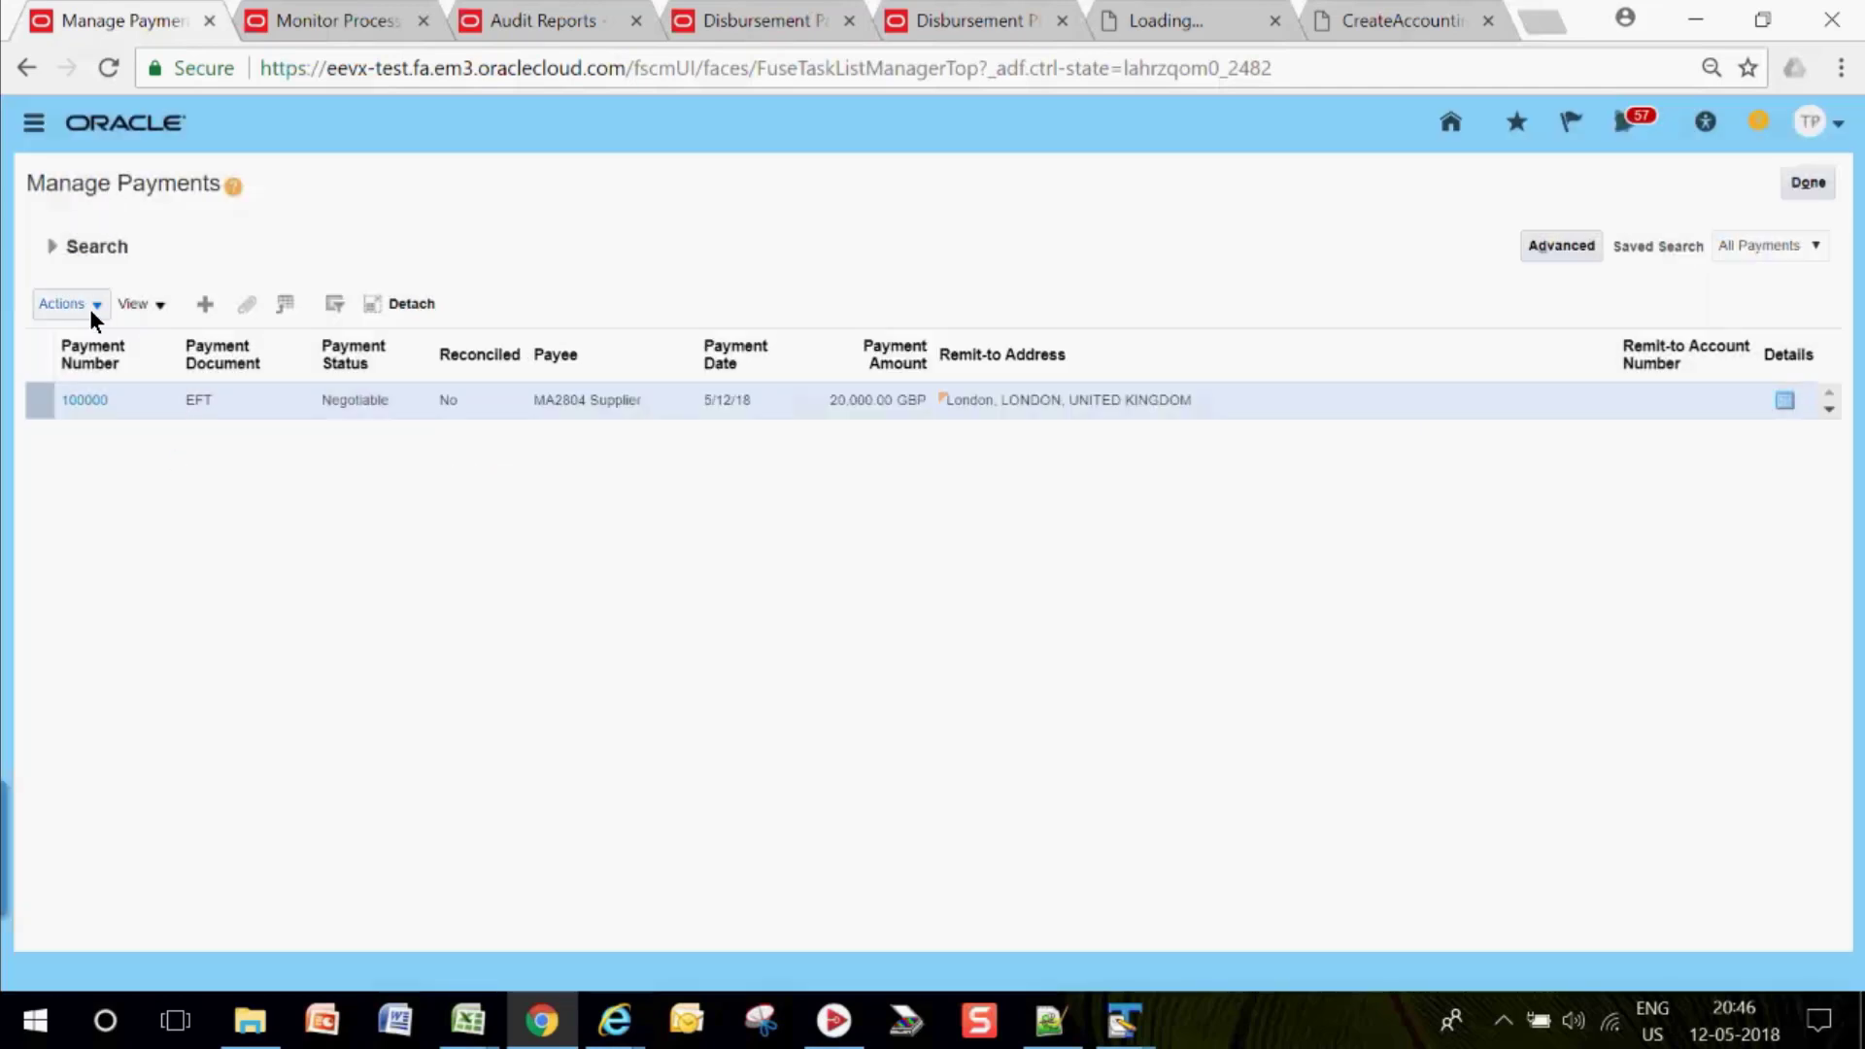
Post payment 100000's accounting to the ledger and bring up its Void Payment dialog.
{"action": "left_click", "coordinate": [89, 307]}
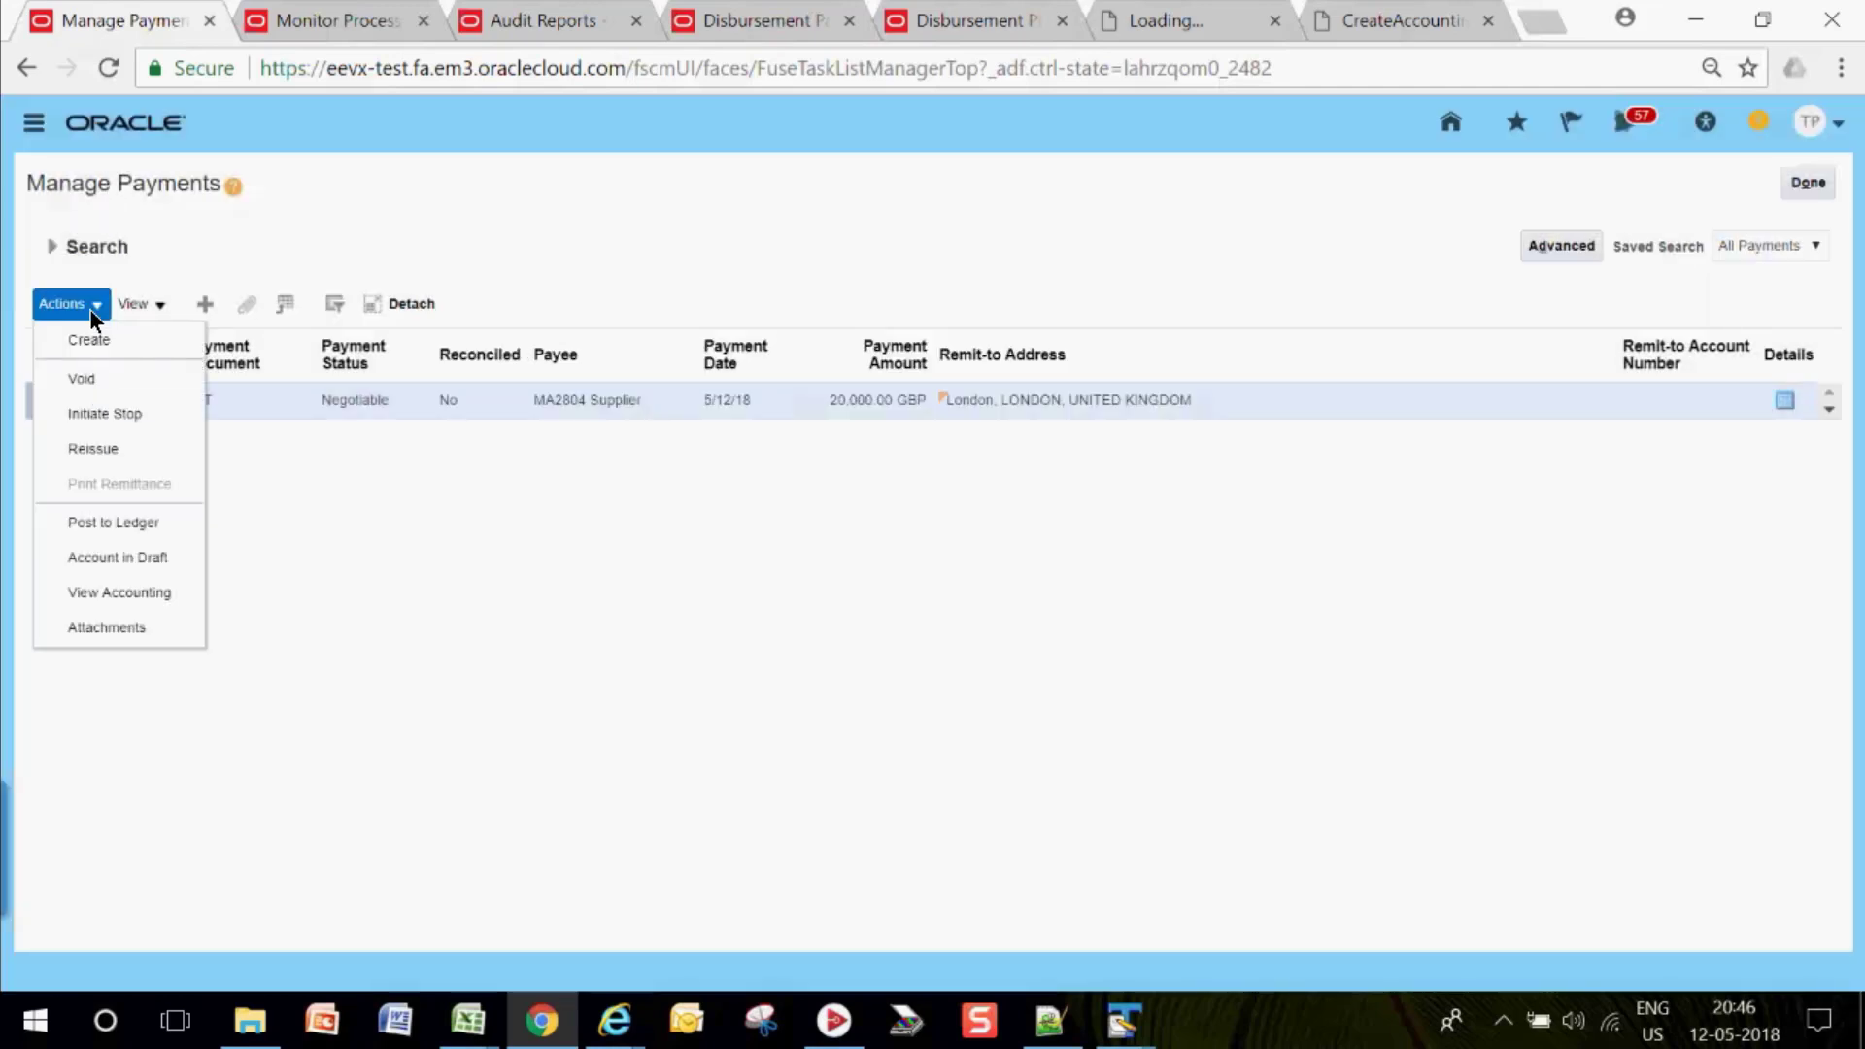
{"action": "left_click", "coordinate": [103, 510]}
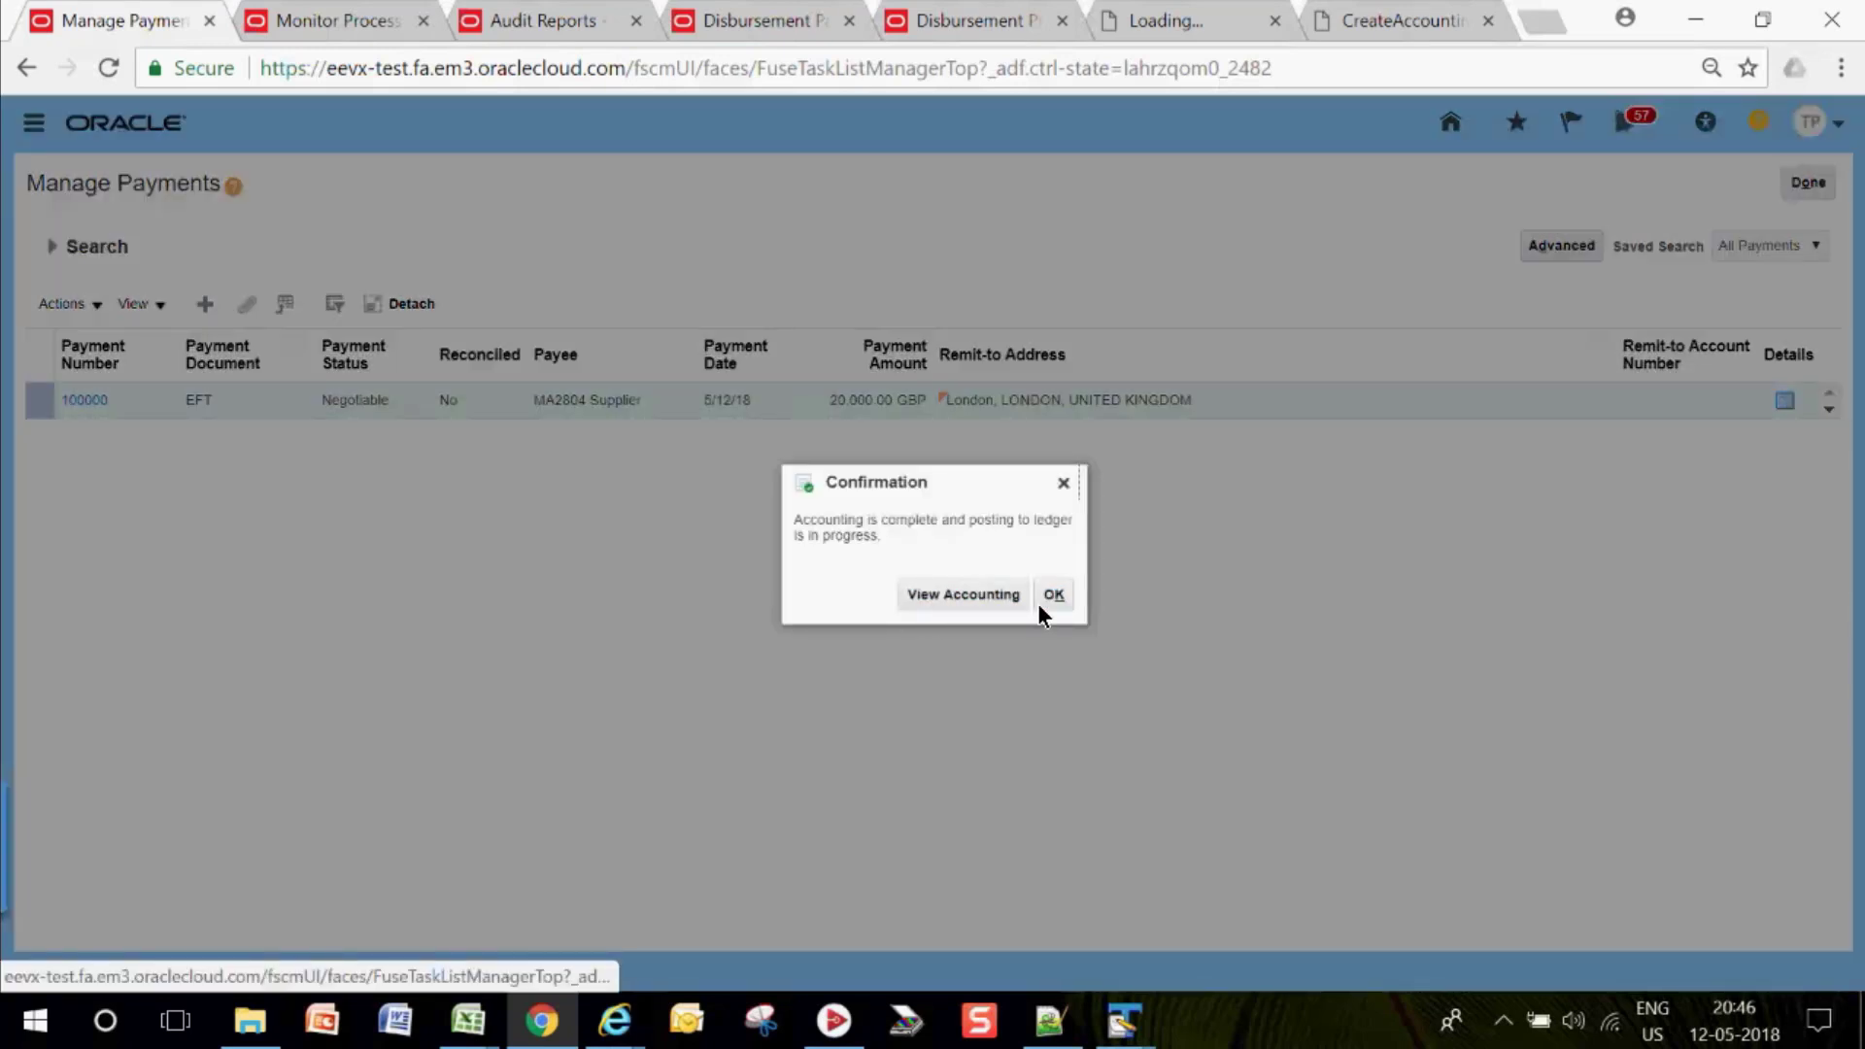
{"action": "left_click", "coordinate": [1054, 594]}
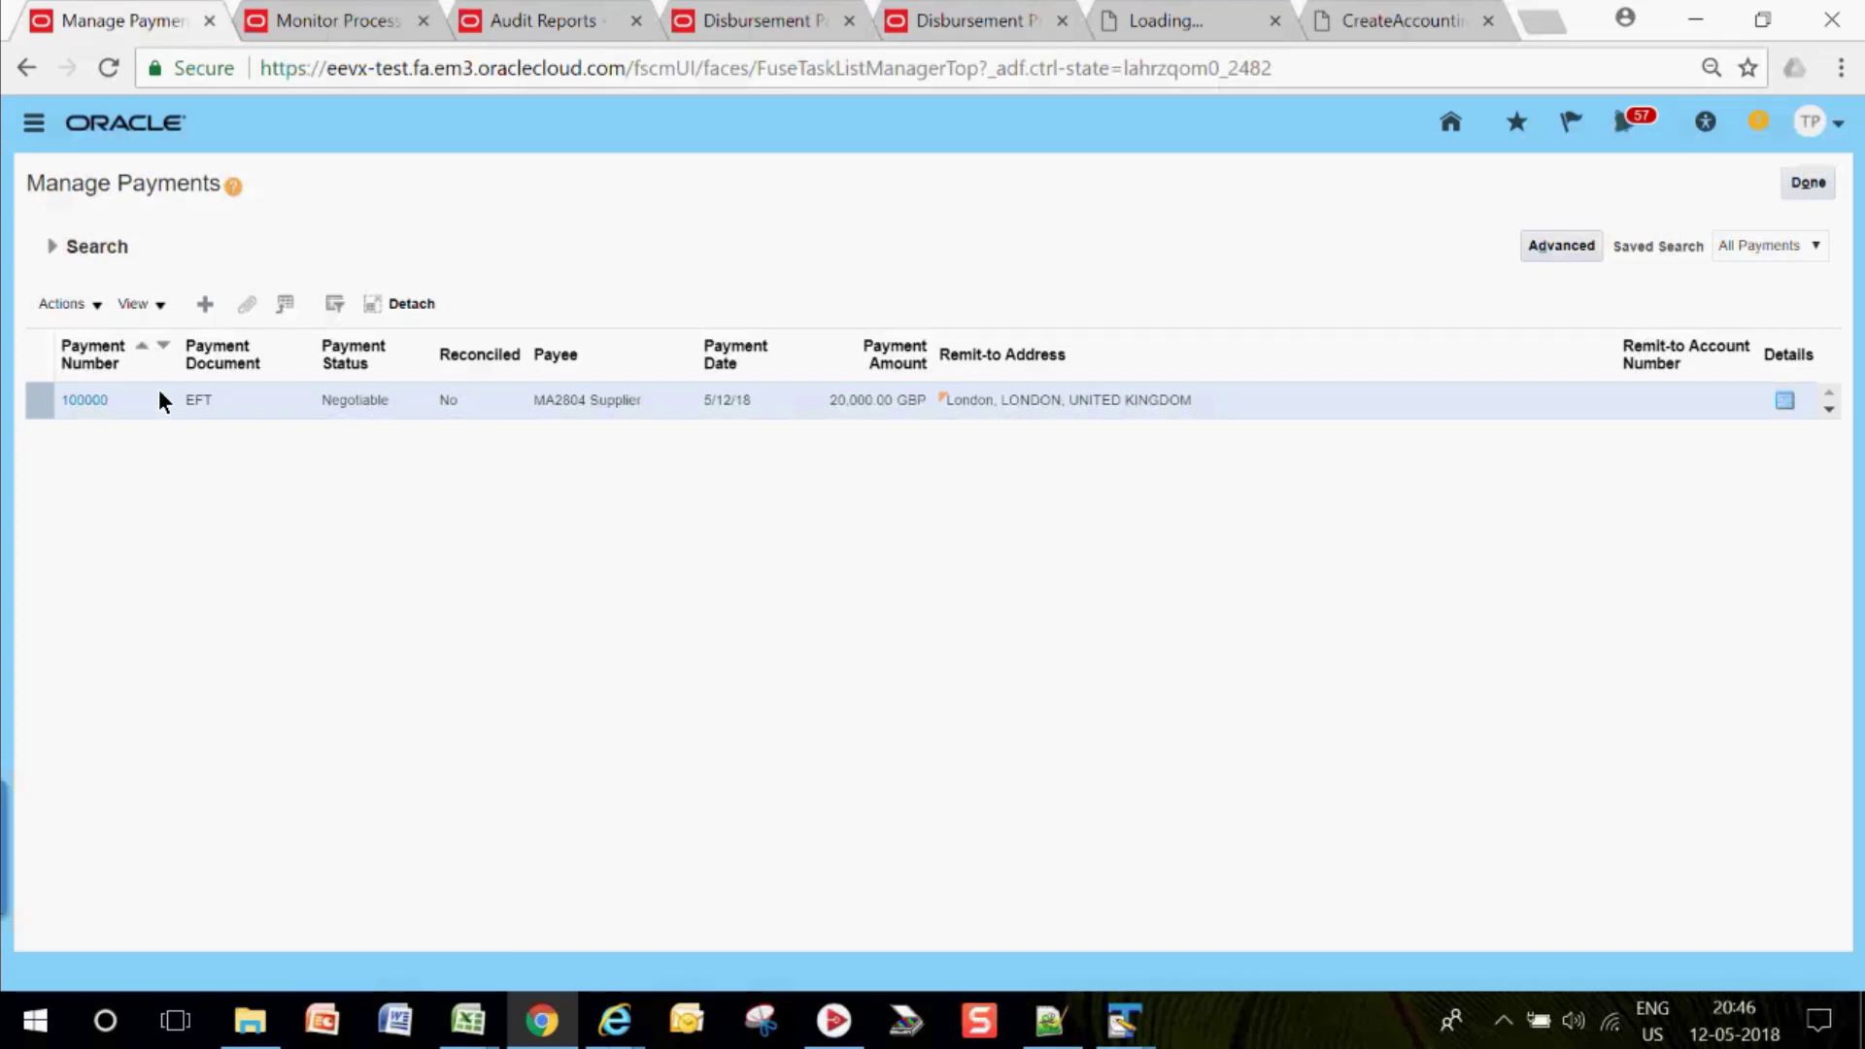
{"action": "left_click", "coordinate": [84, 303]}
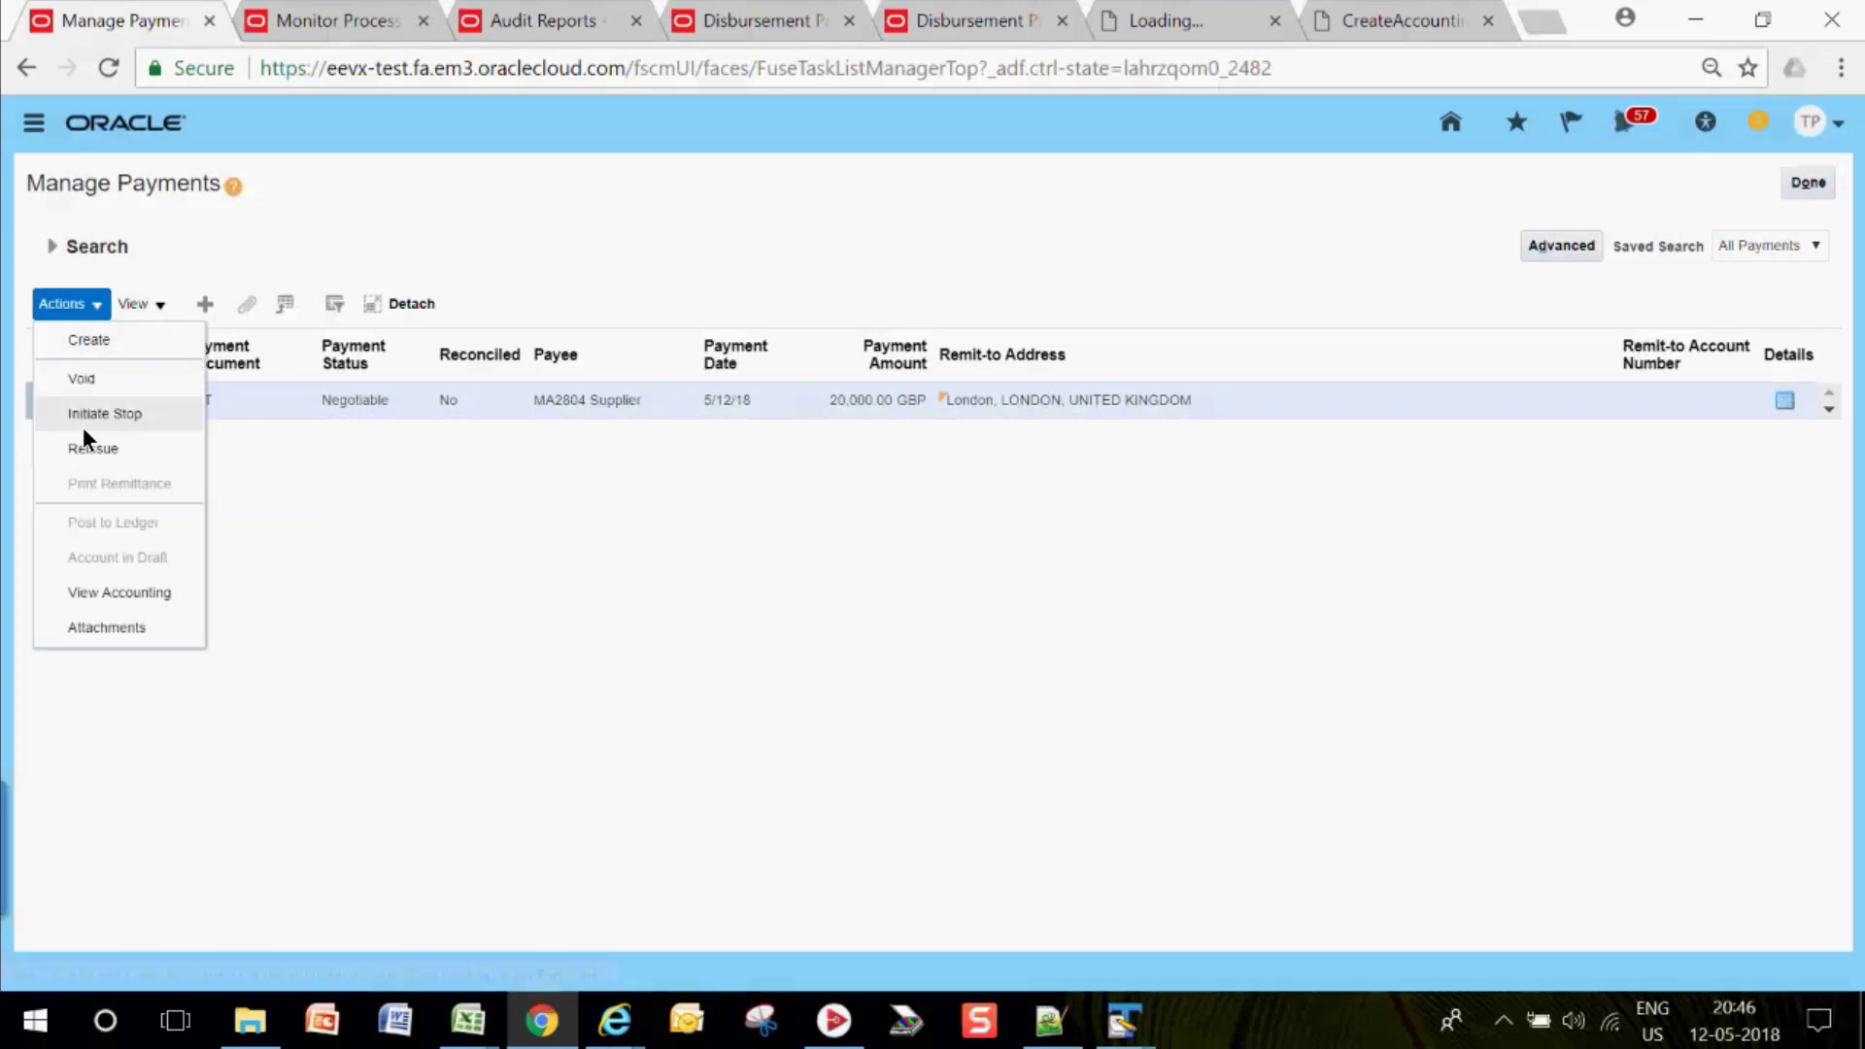
{"action": "left_click", "coordinate": [84, 381]}
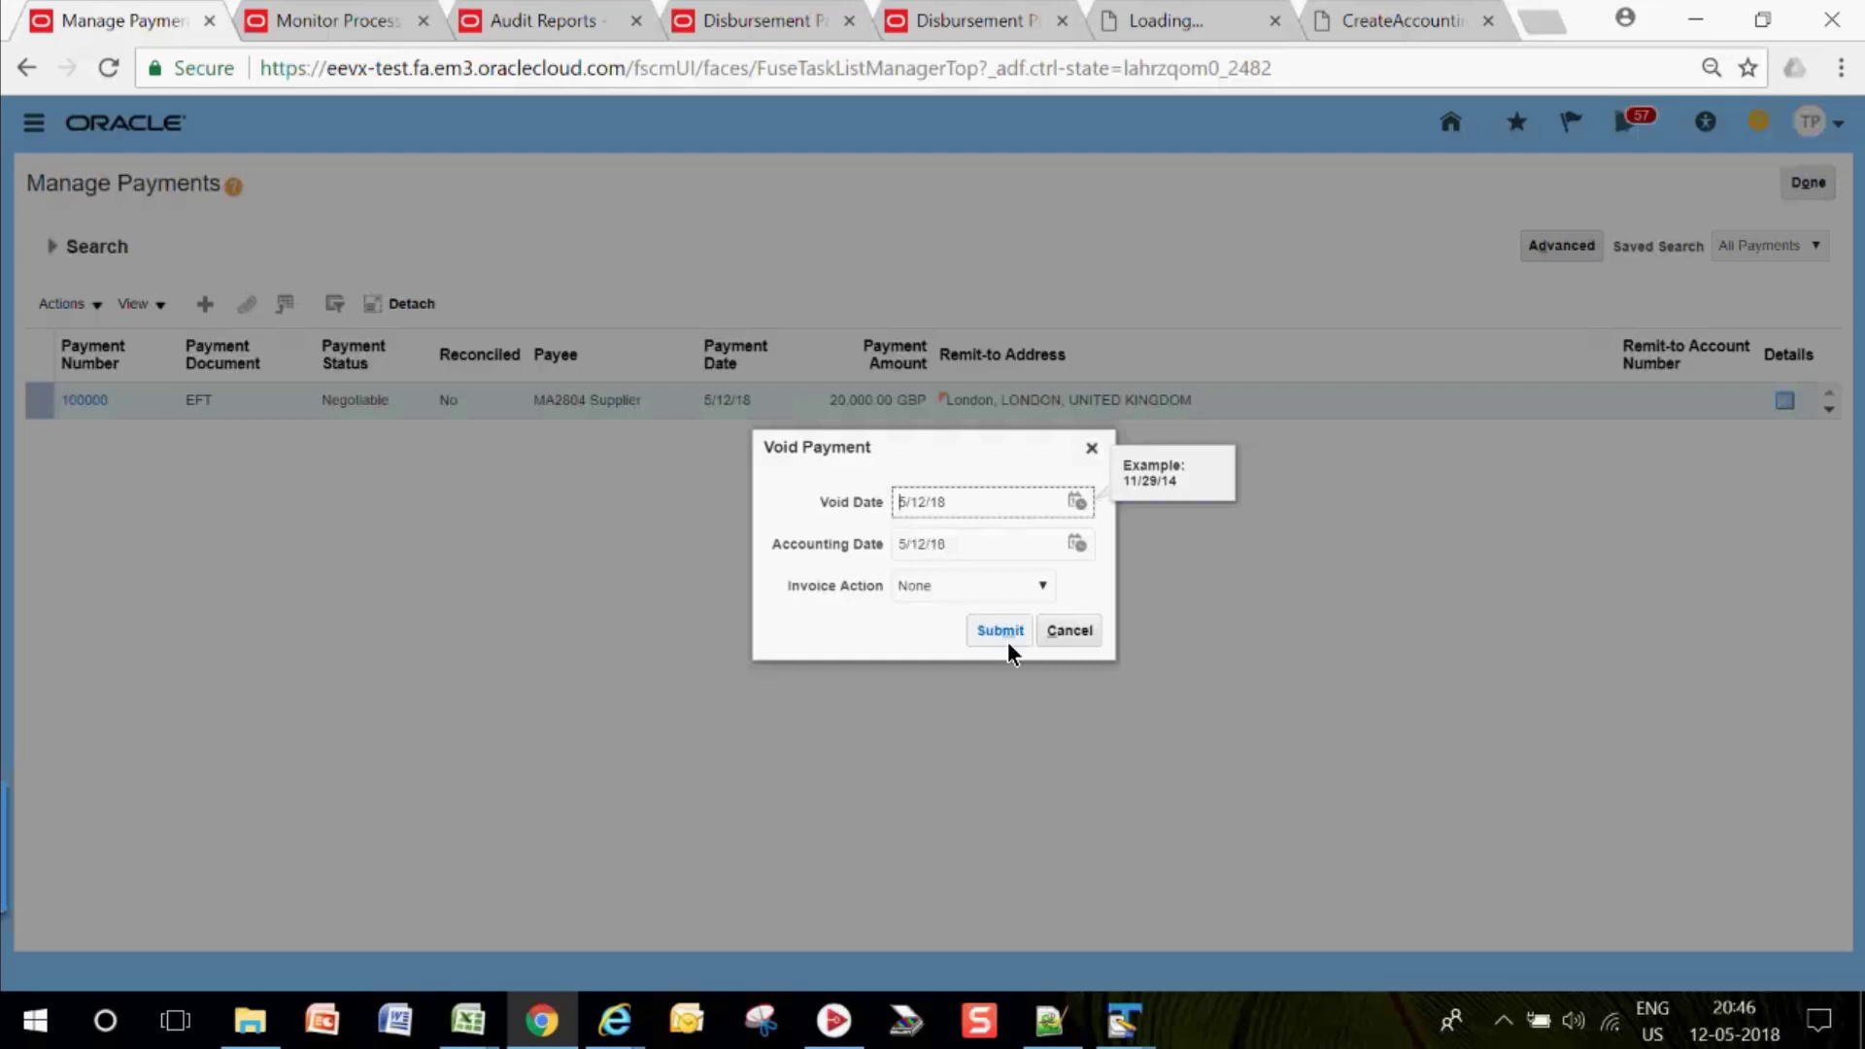
Void payment 100000 with Invoice Action left as None.
{"action": "left_click", "coordinate": [964, 596]}
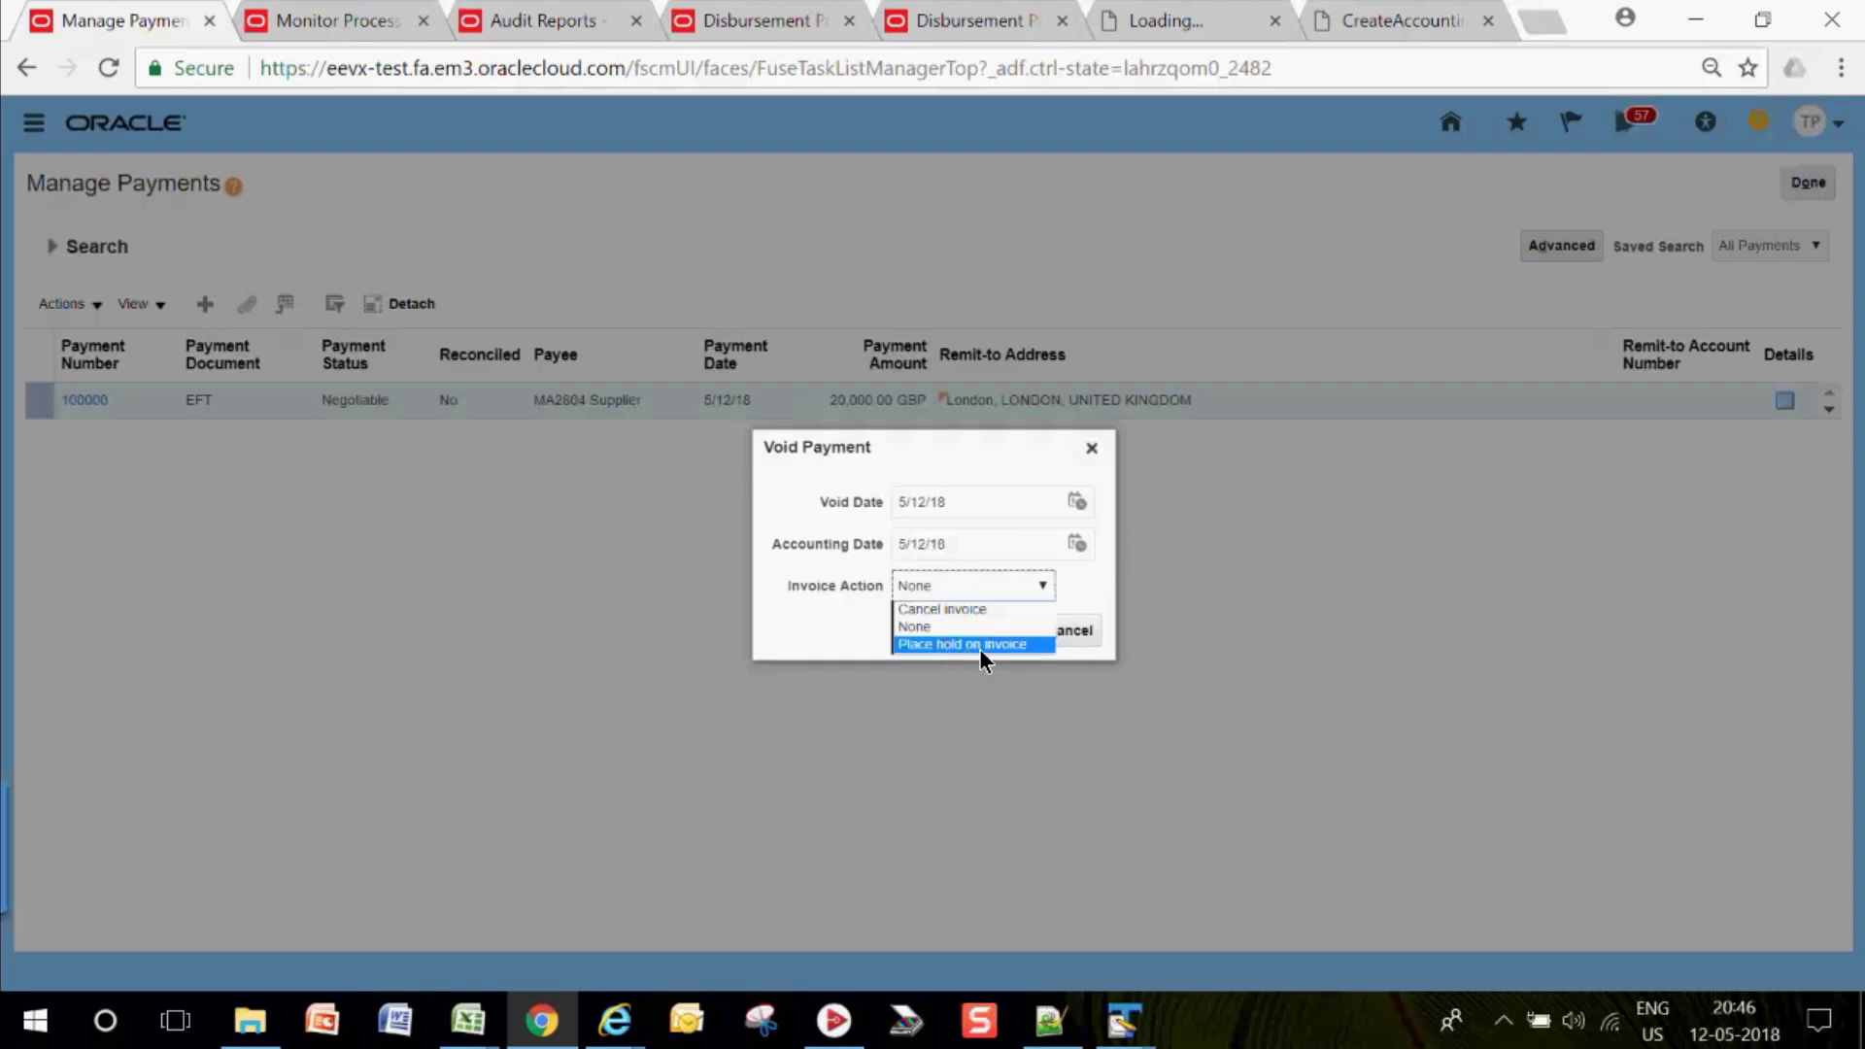
{"action": "left_click", "coordinate": [841, 604]}
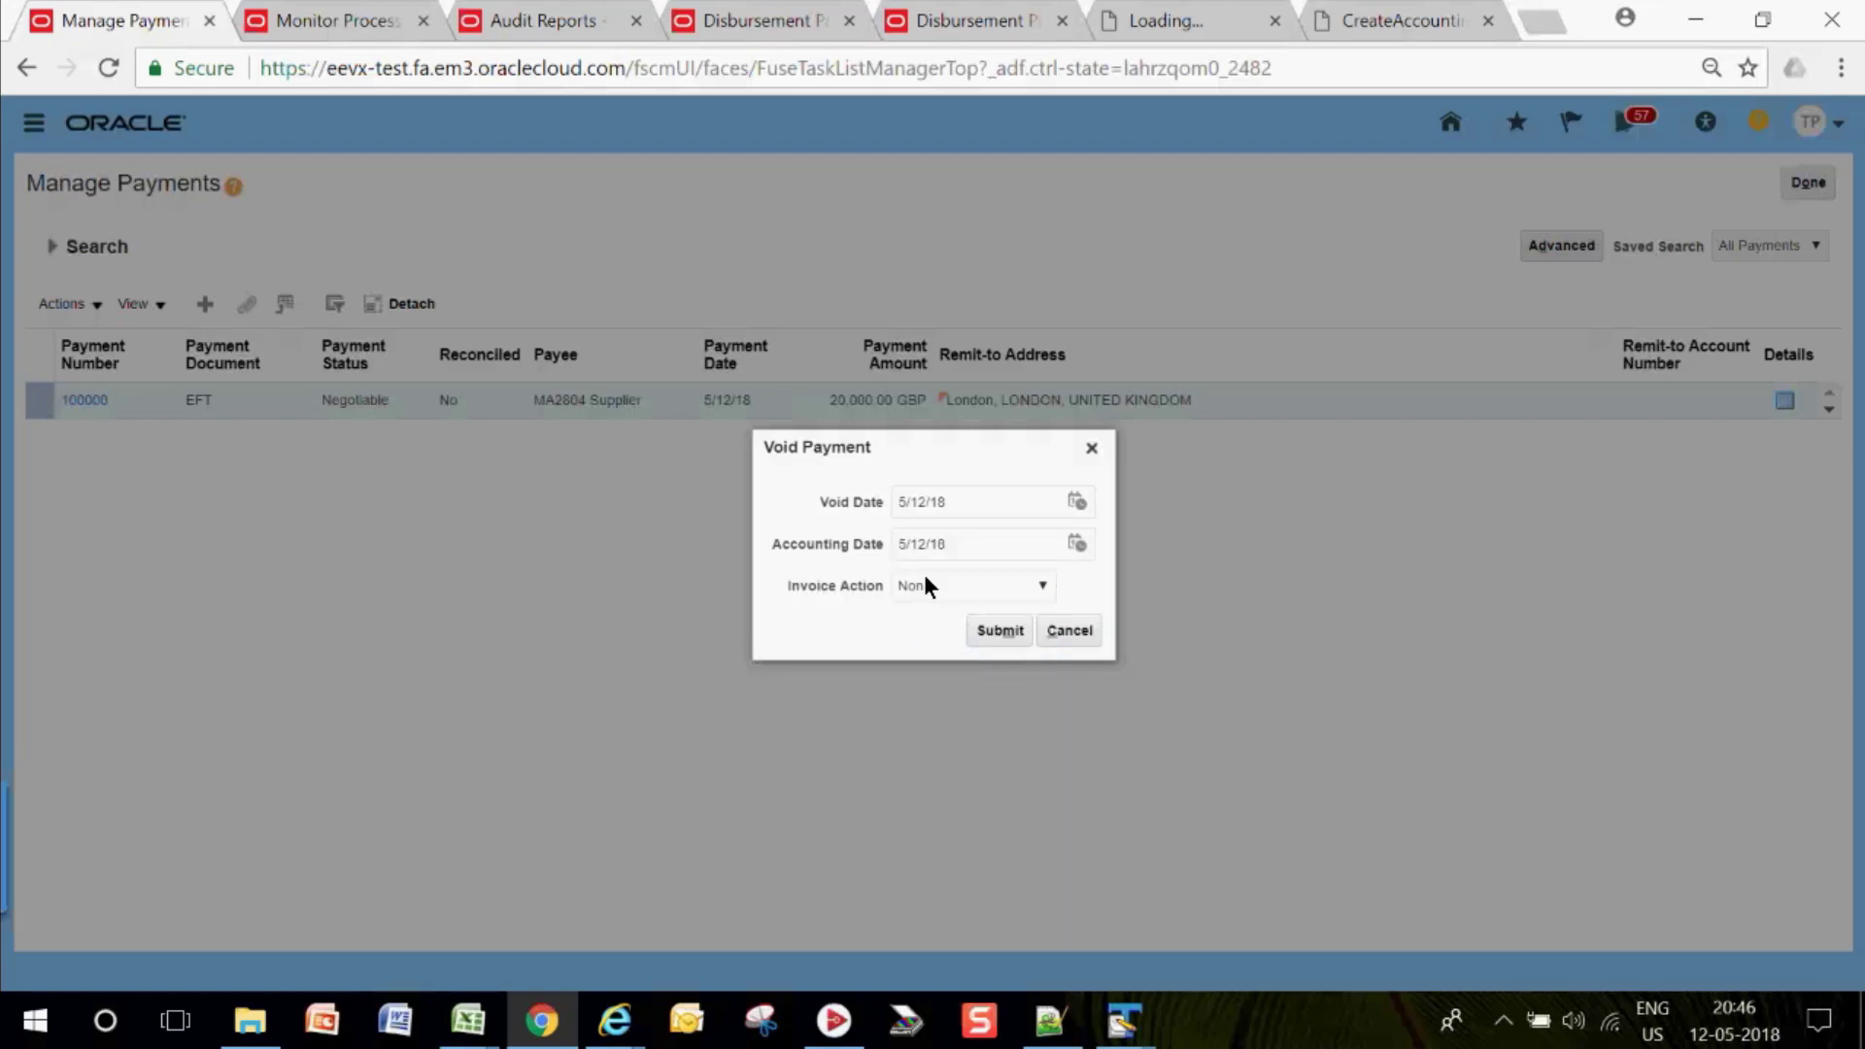
{"action": "left_click", "coordinate": [998, 631]}
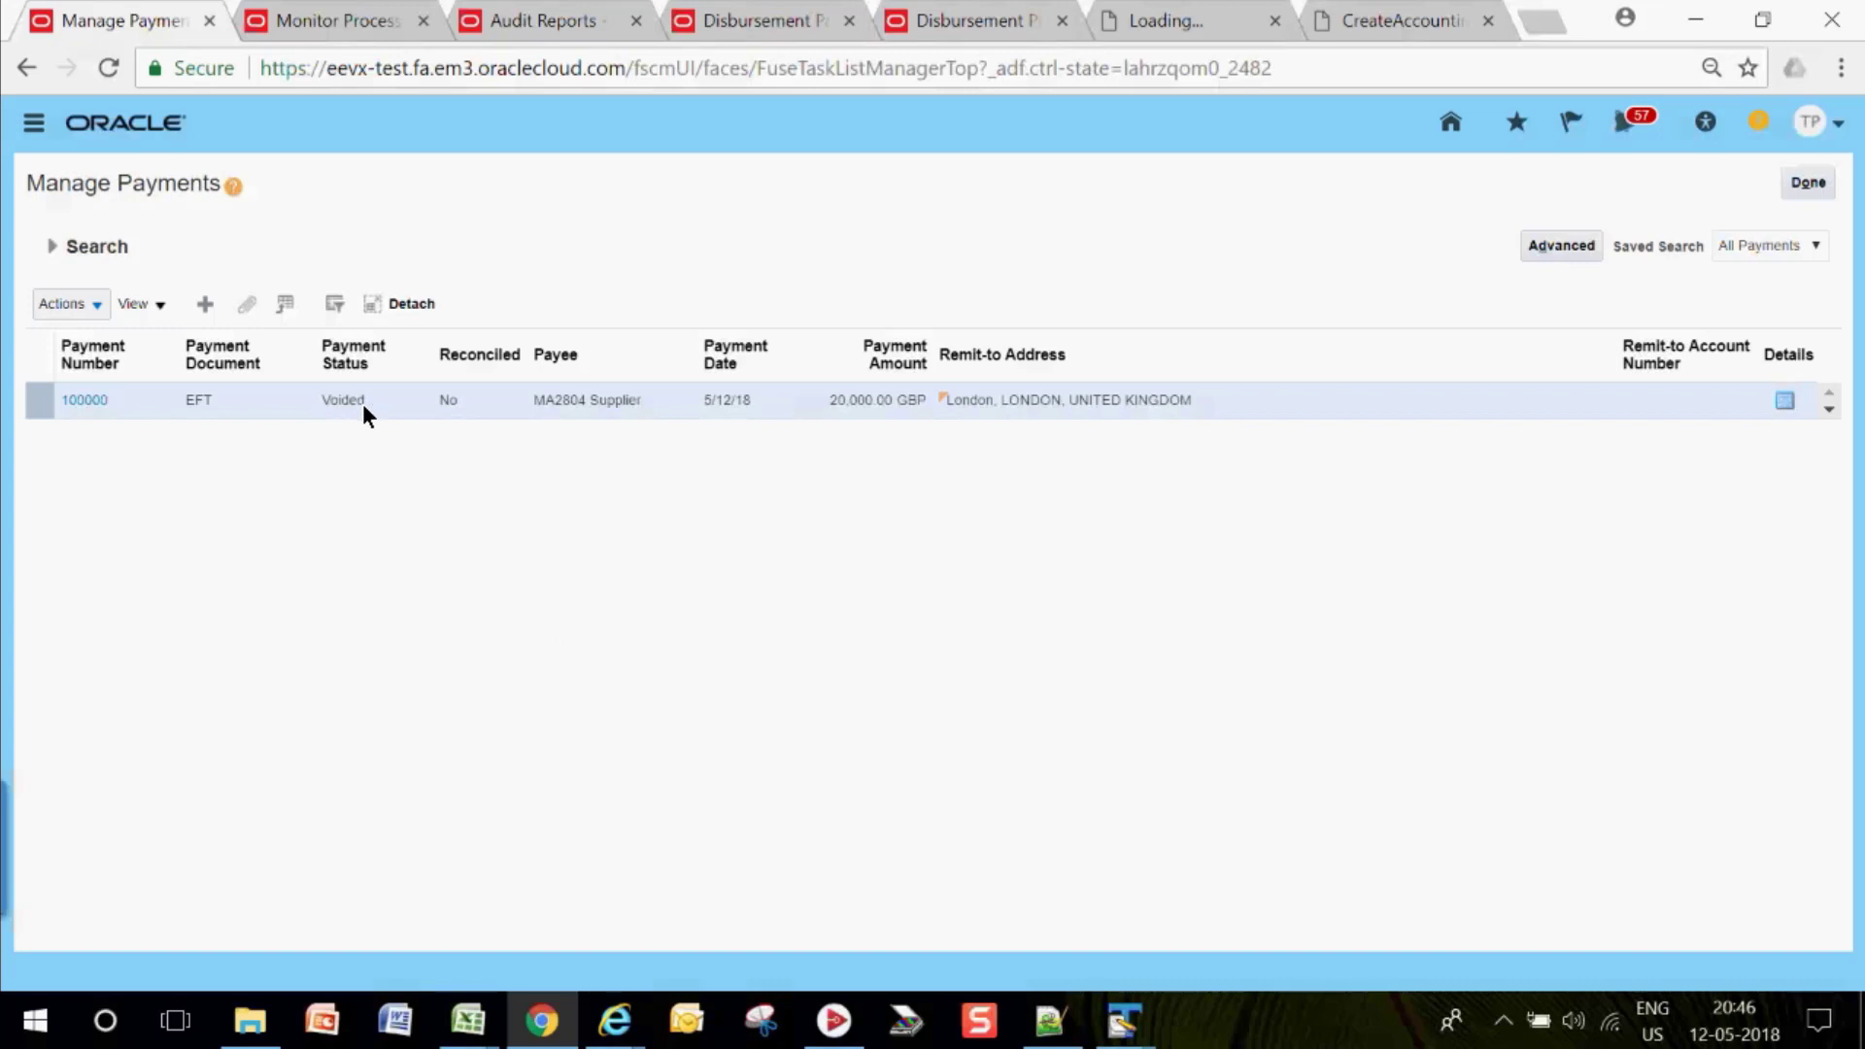
Post the voided payment to the ledger and review its Payment Cancelled reversal lines.
{"action": "left_click", "coordinate": [97, 303]}
{"action": "left_click", "coordinate": [195, 451]}
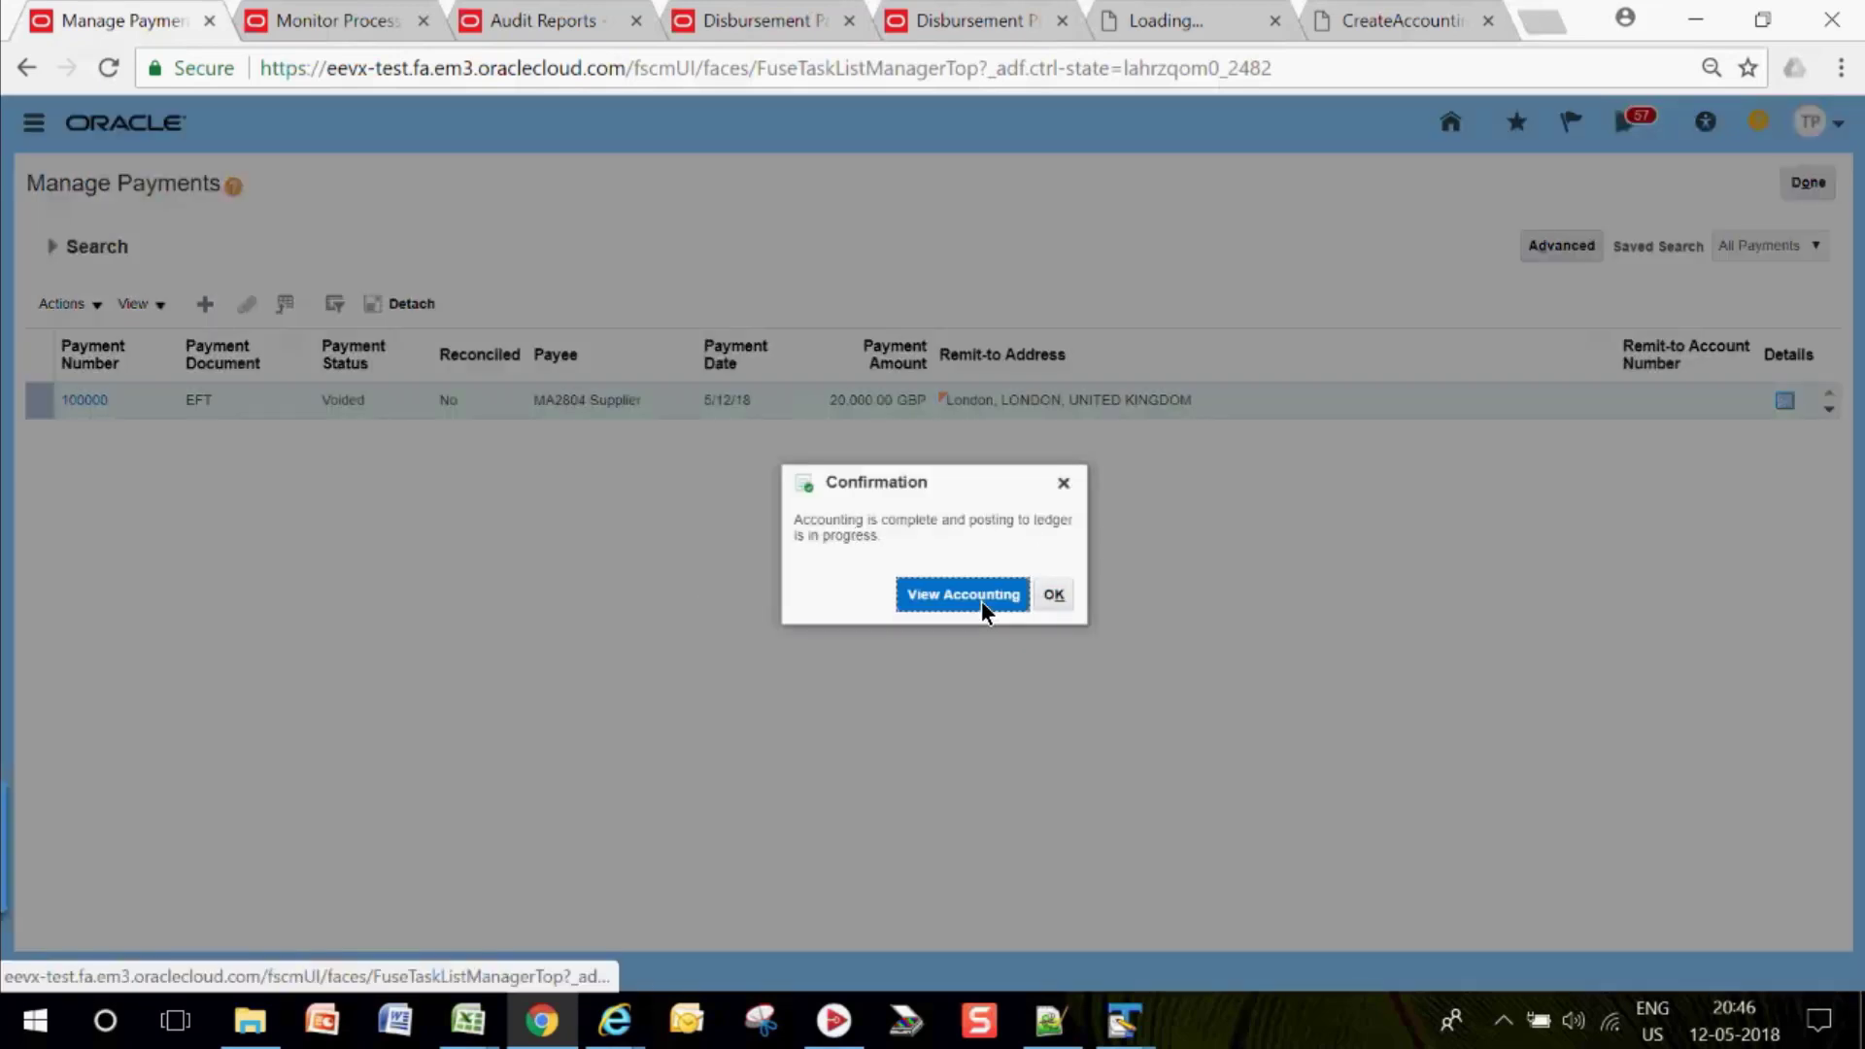
{"action": "left_click", "coordinate": [981, 600]}
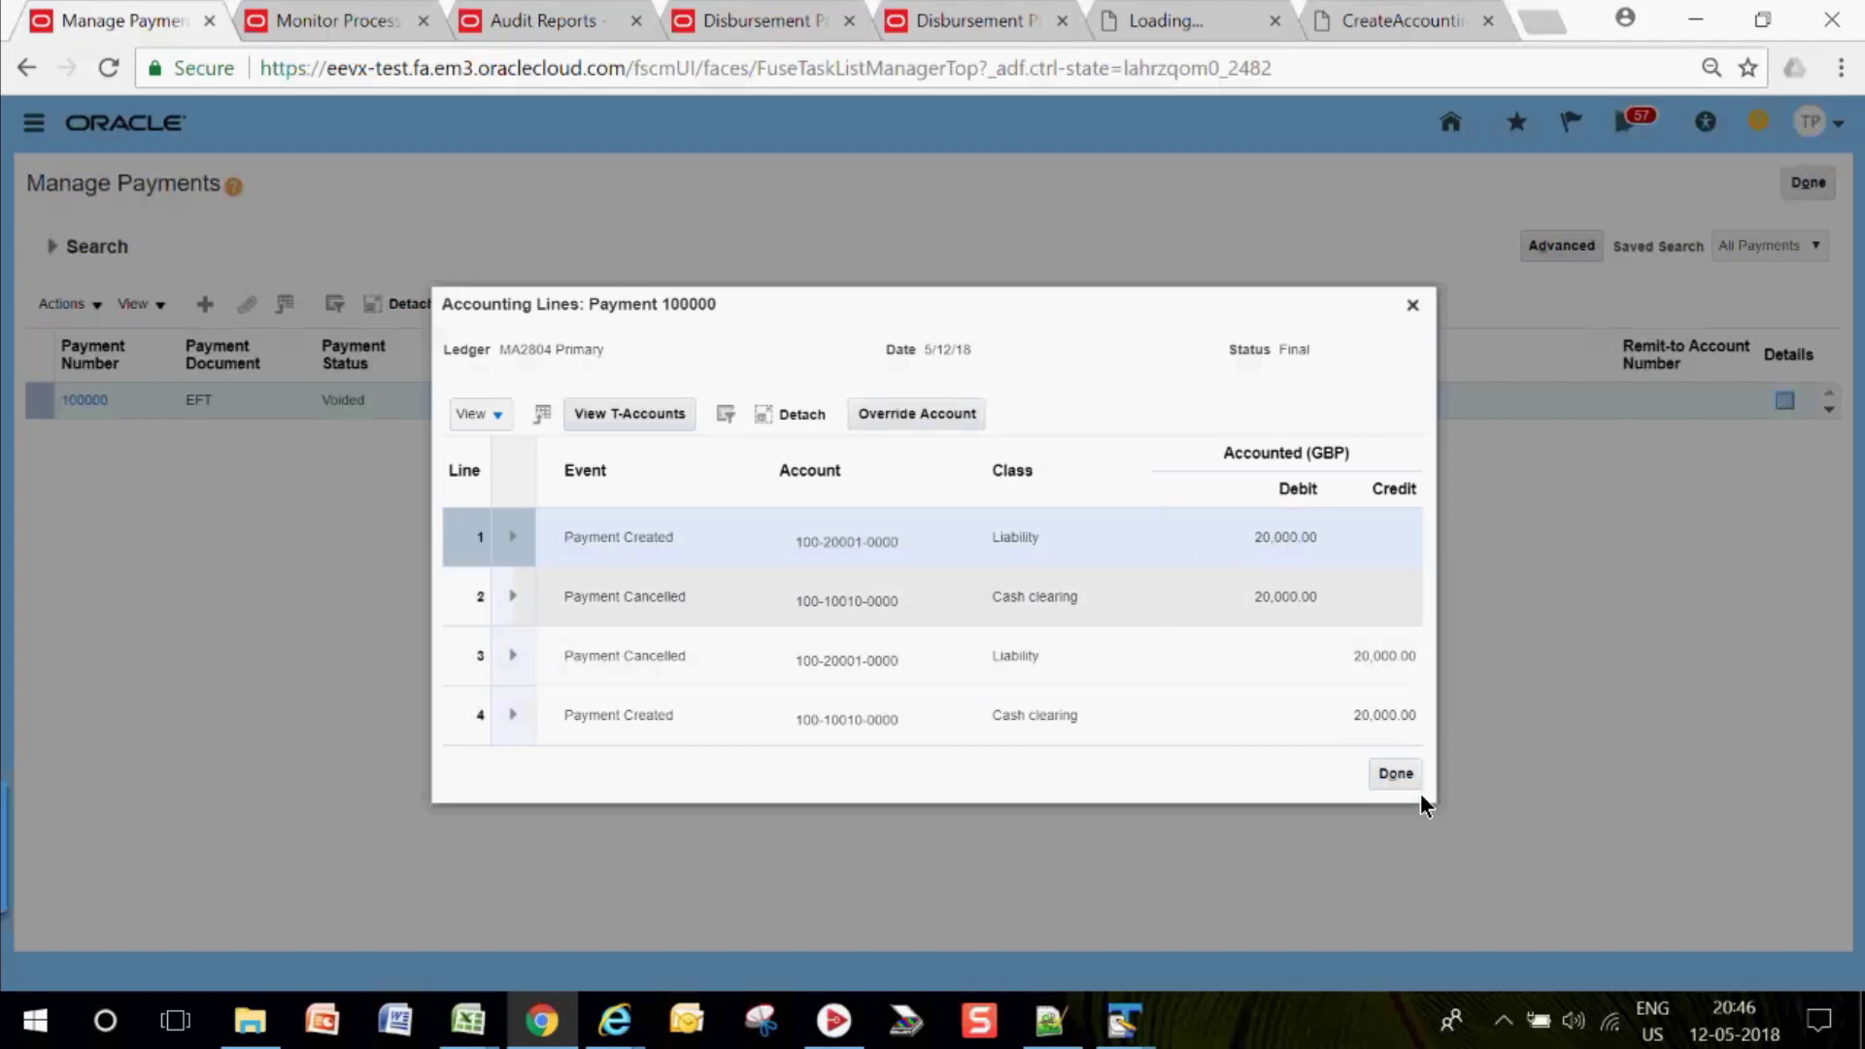
{"action": "left_click", "coordinate": [1396, 773]}
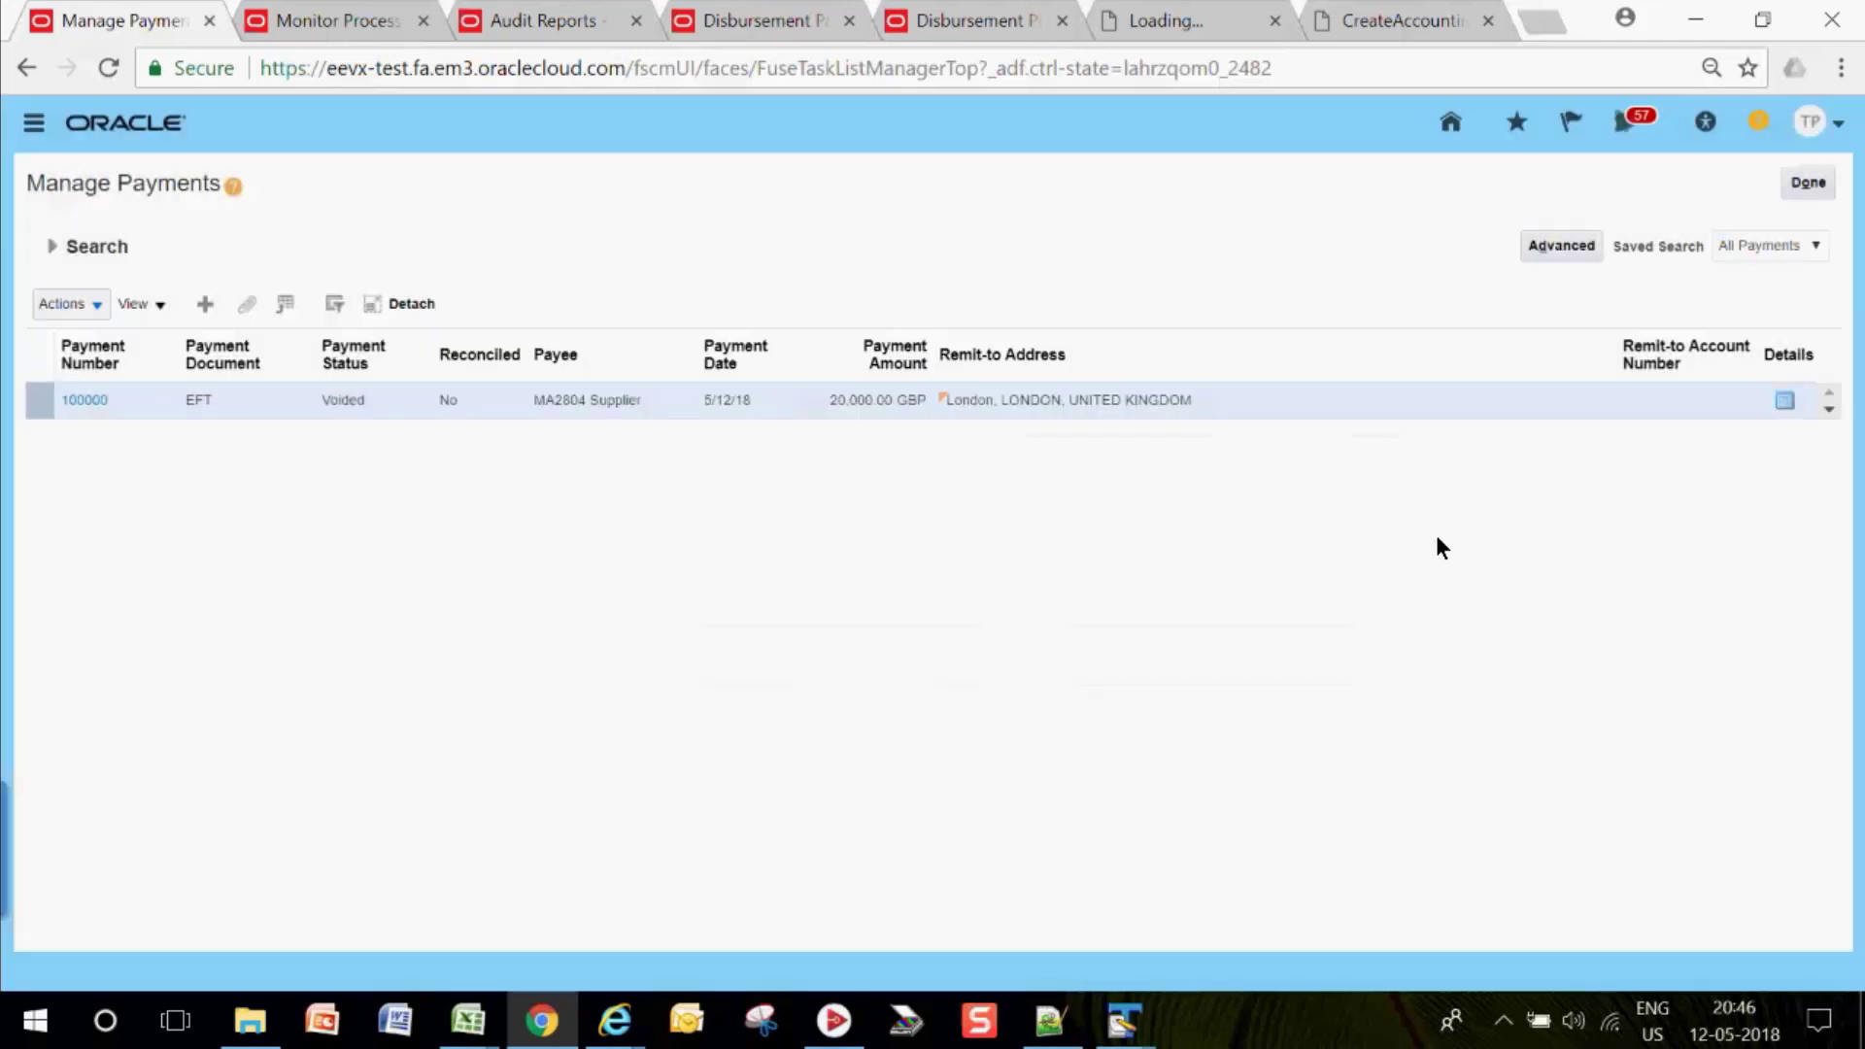
{"action": "left_click", "coordinate": [1807, 183]}
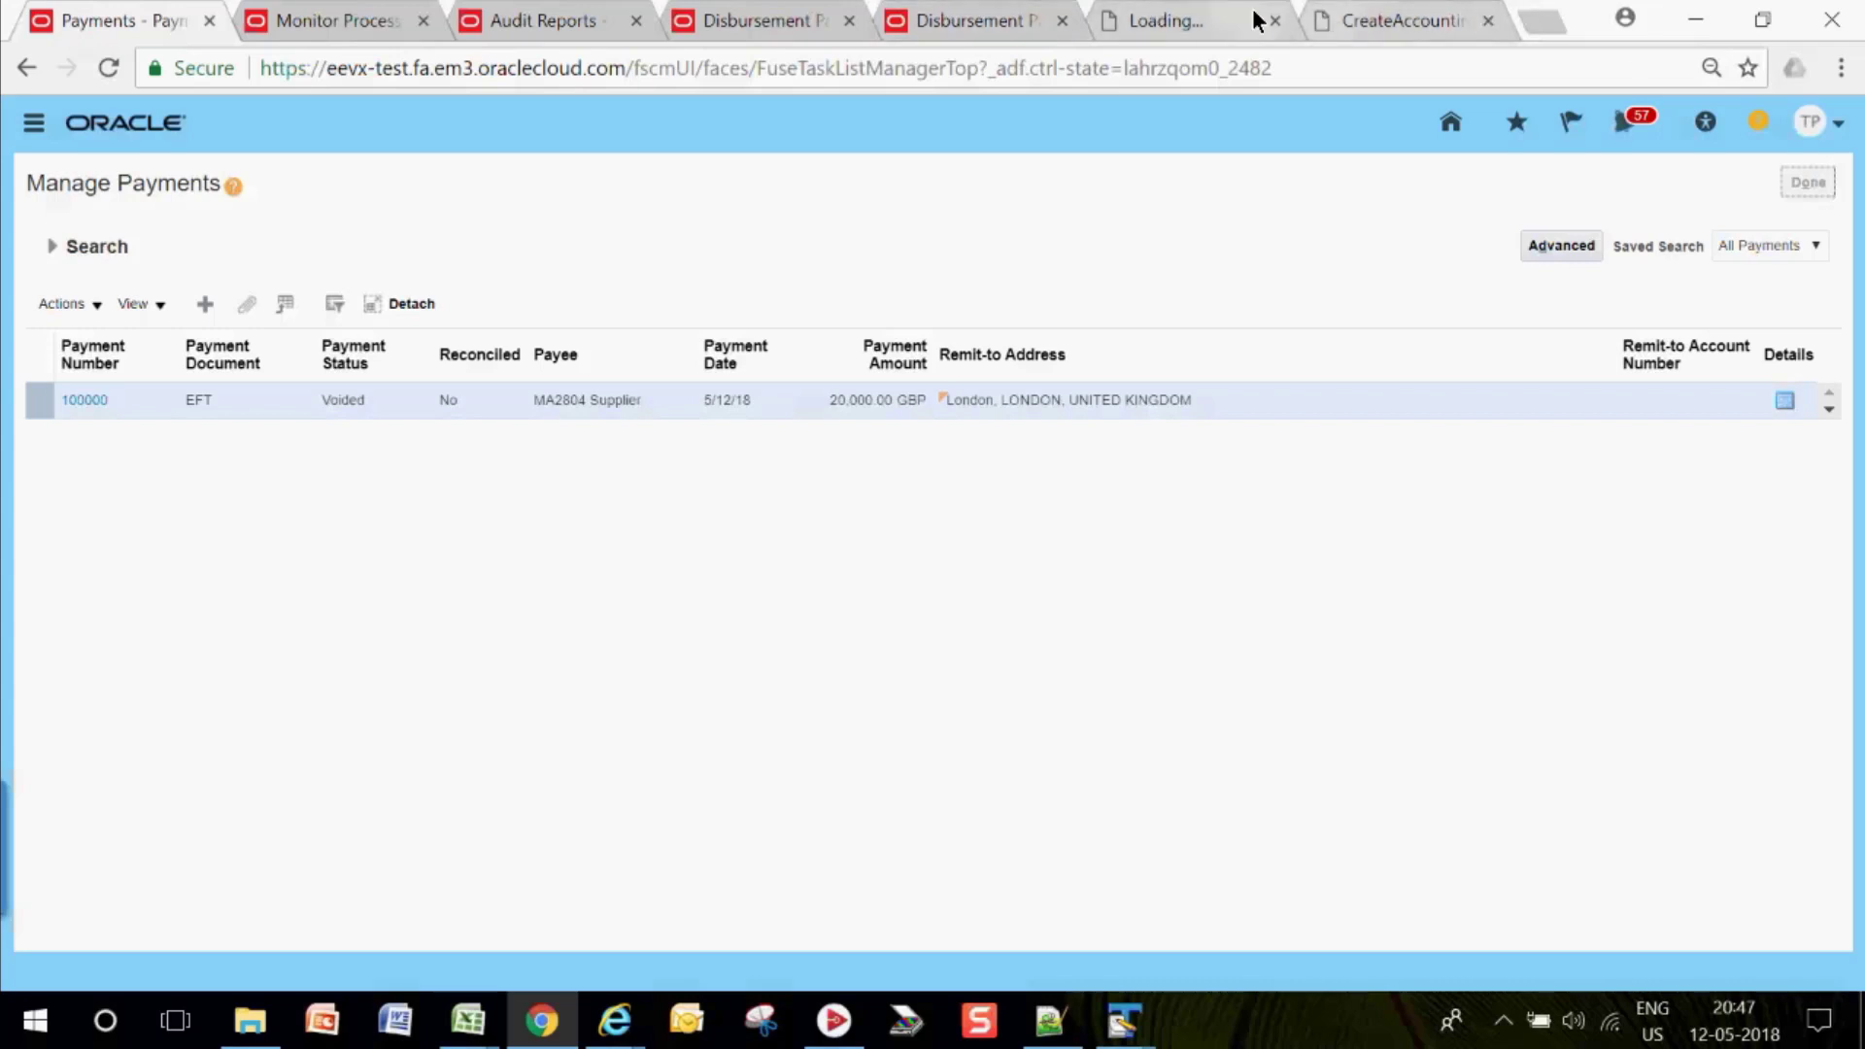
{"action": "left_click", "coordinate": [1169, 35]}
Close the leftover report tab and go back to Manage Payments showing payment 100000 Voided.
{"action": "left_click", "coordinate": [1275, 21]}
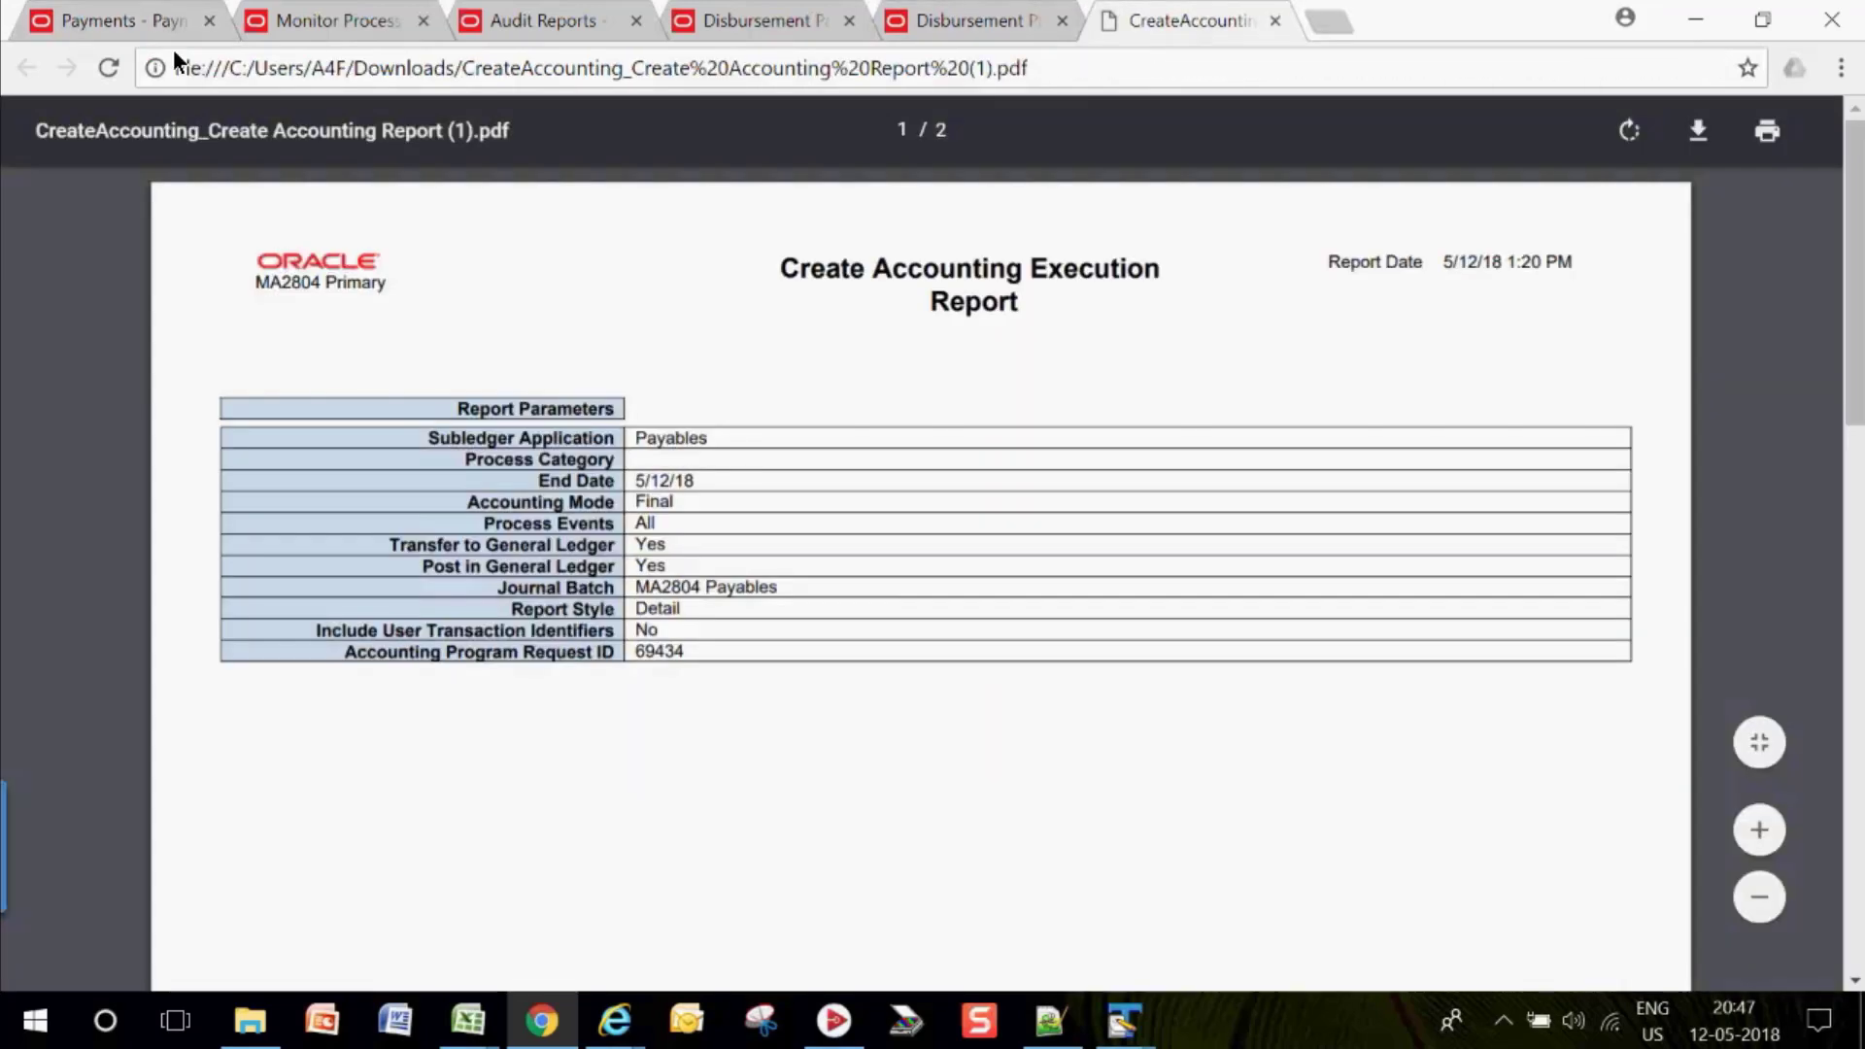
{"action": "left_click", "coordinate": [91, 19]}
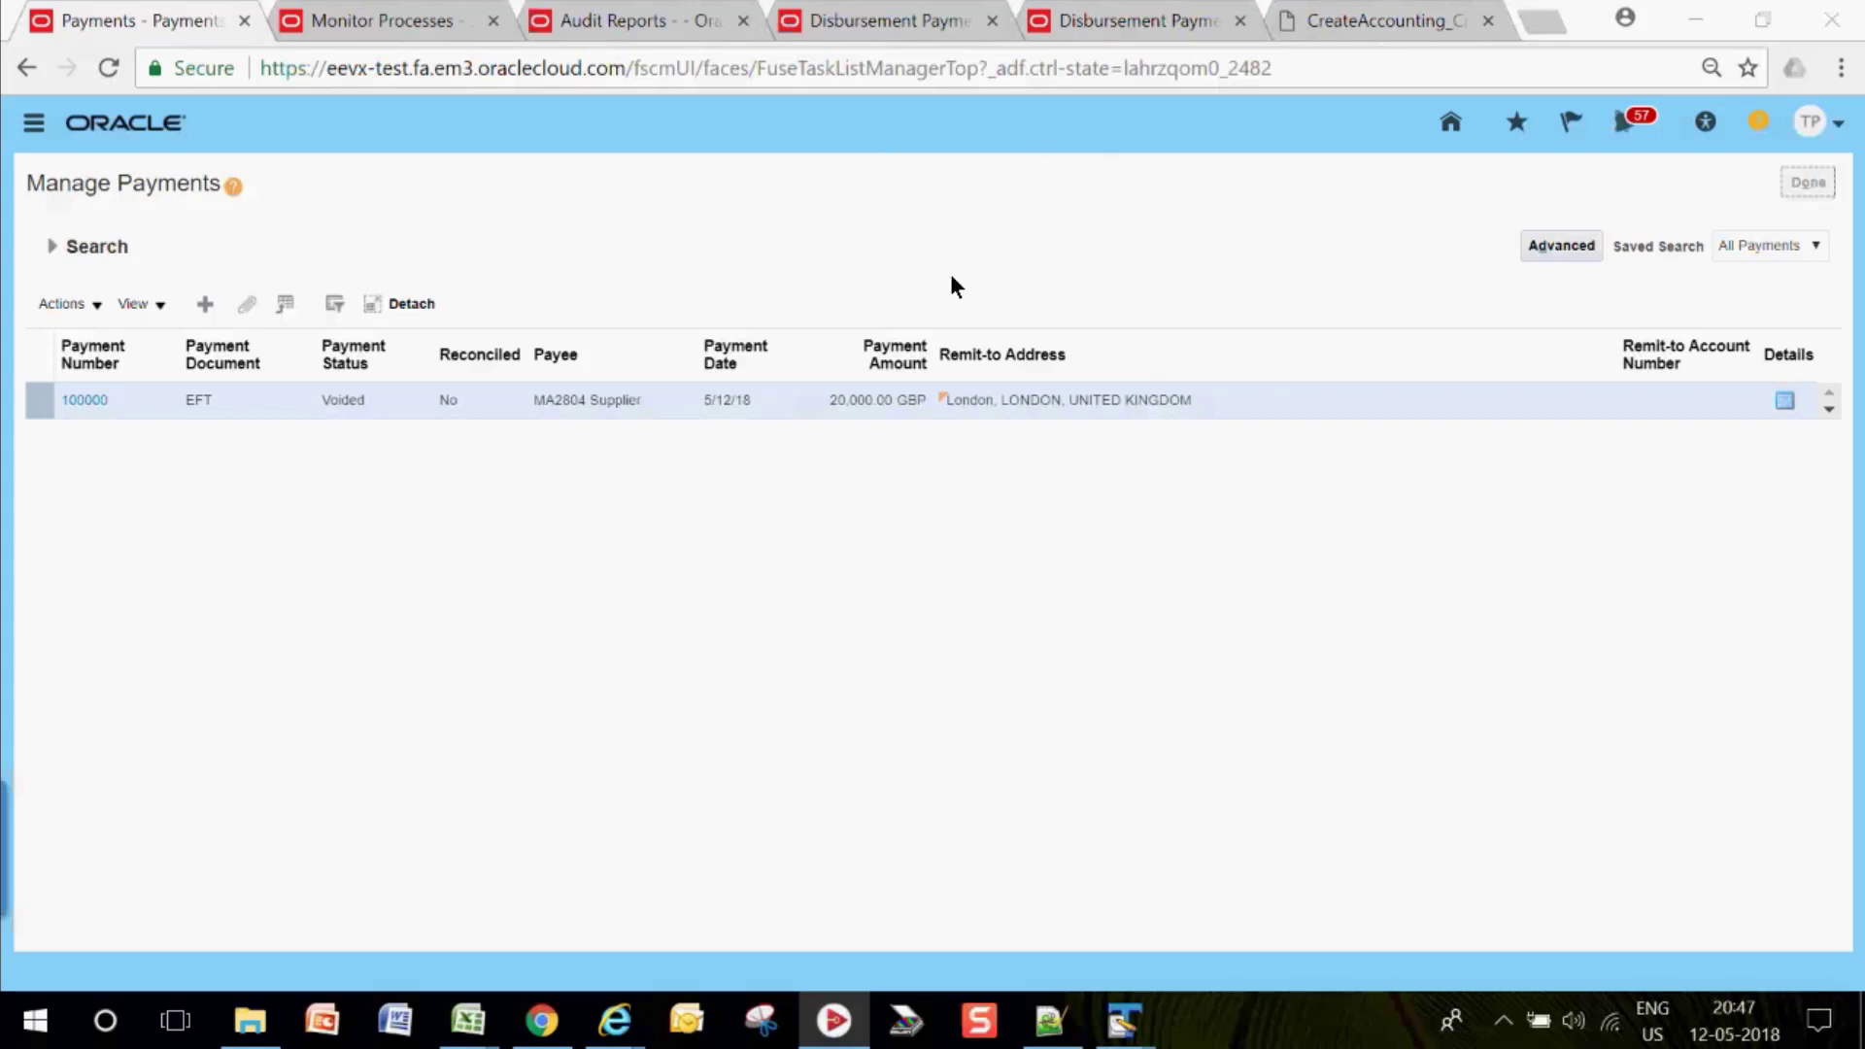
Choose Wait in the Pages Unresponsive dialog, then start a new Chrome window from the taskbar.
{"action": "left_click", "coordinate": [1014, 889]}
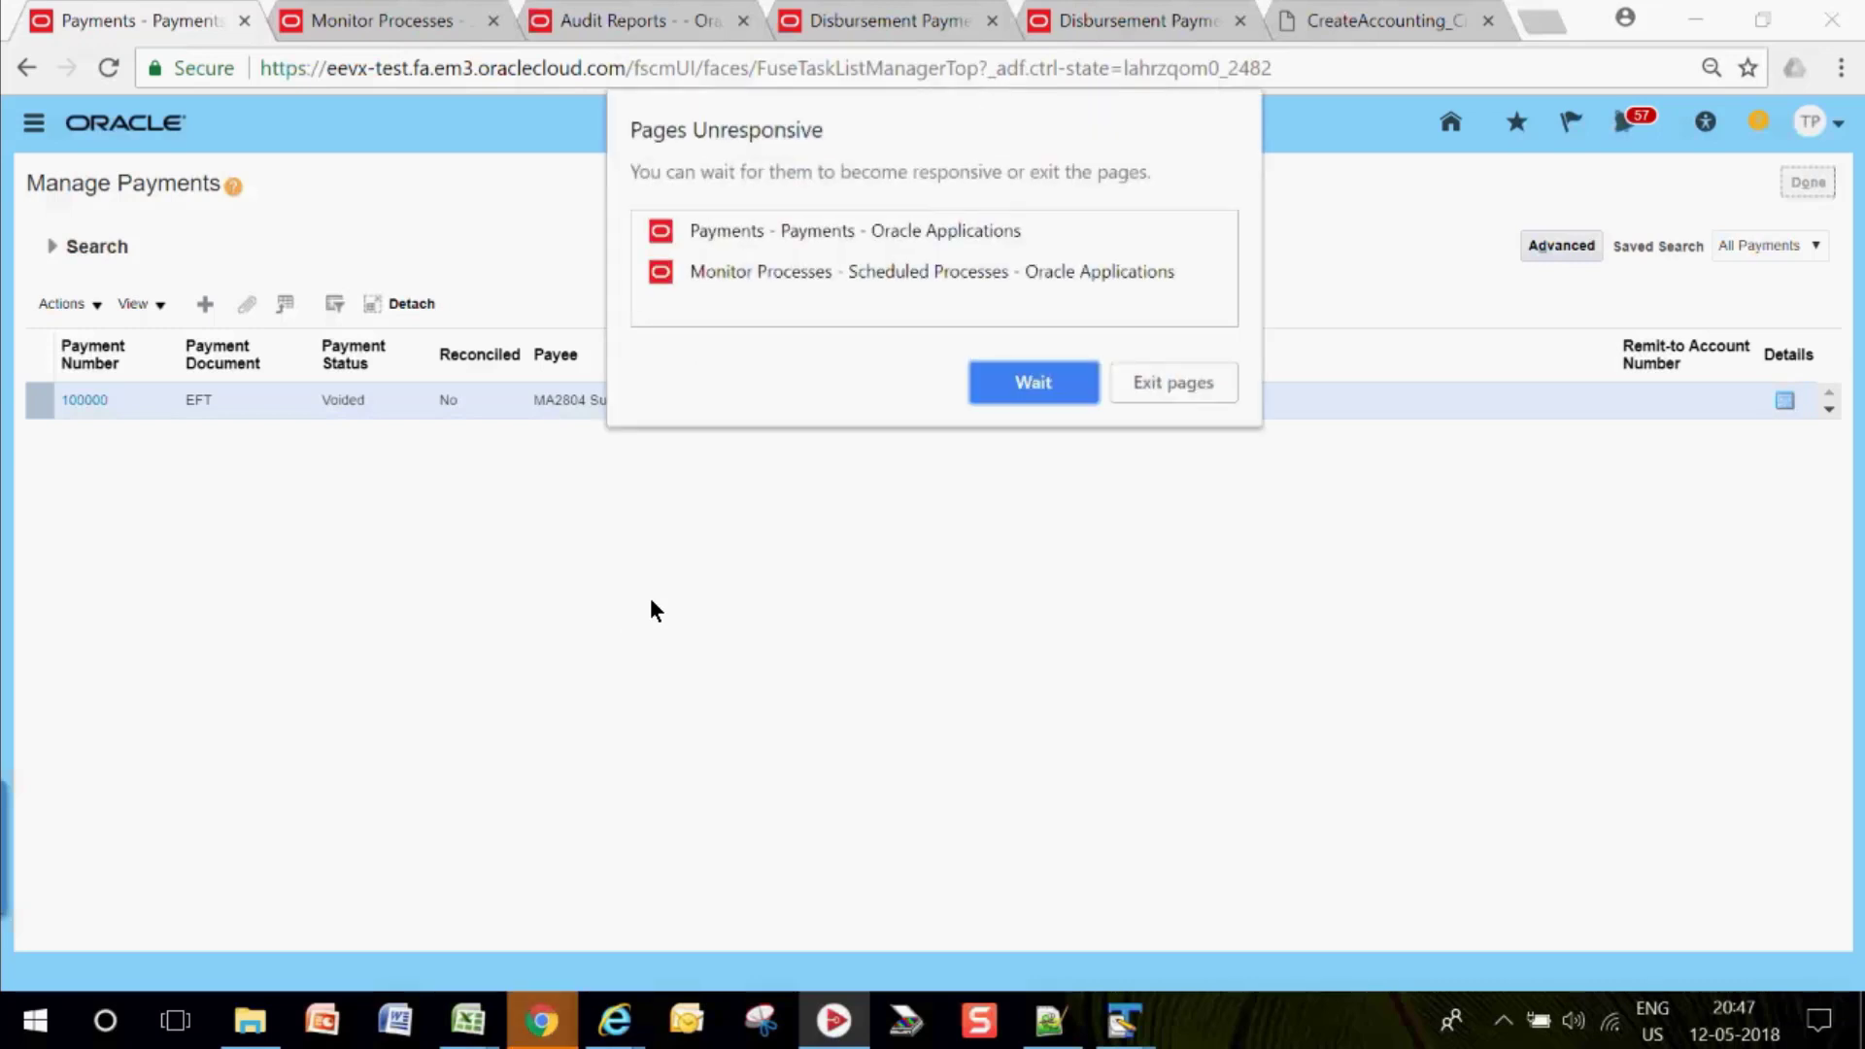
{"action": "left_click", "coordinate": [1020, 388]}
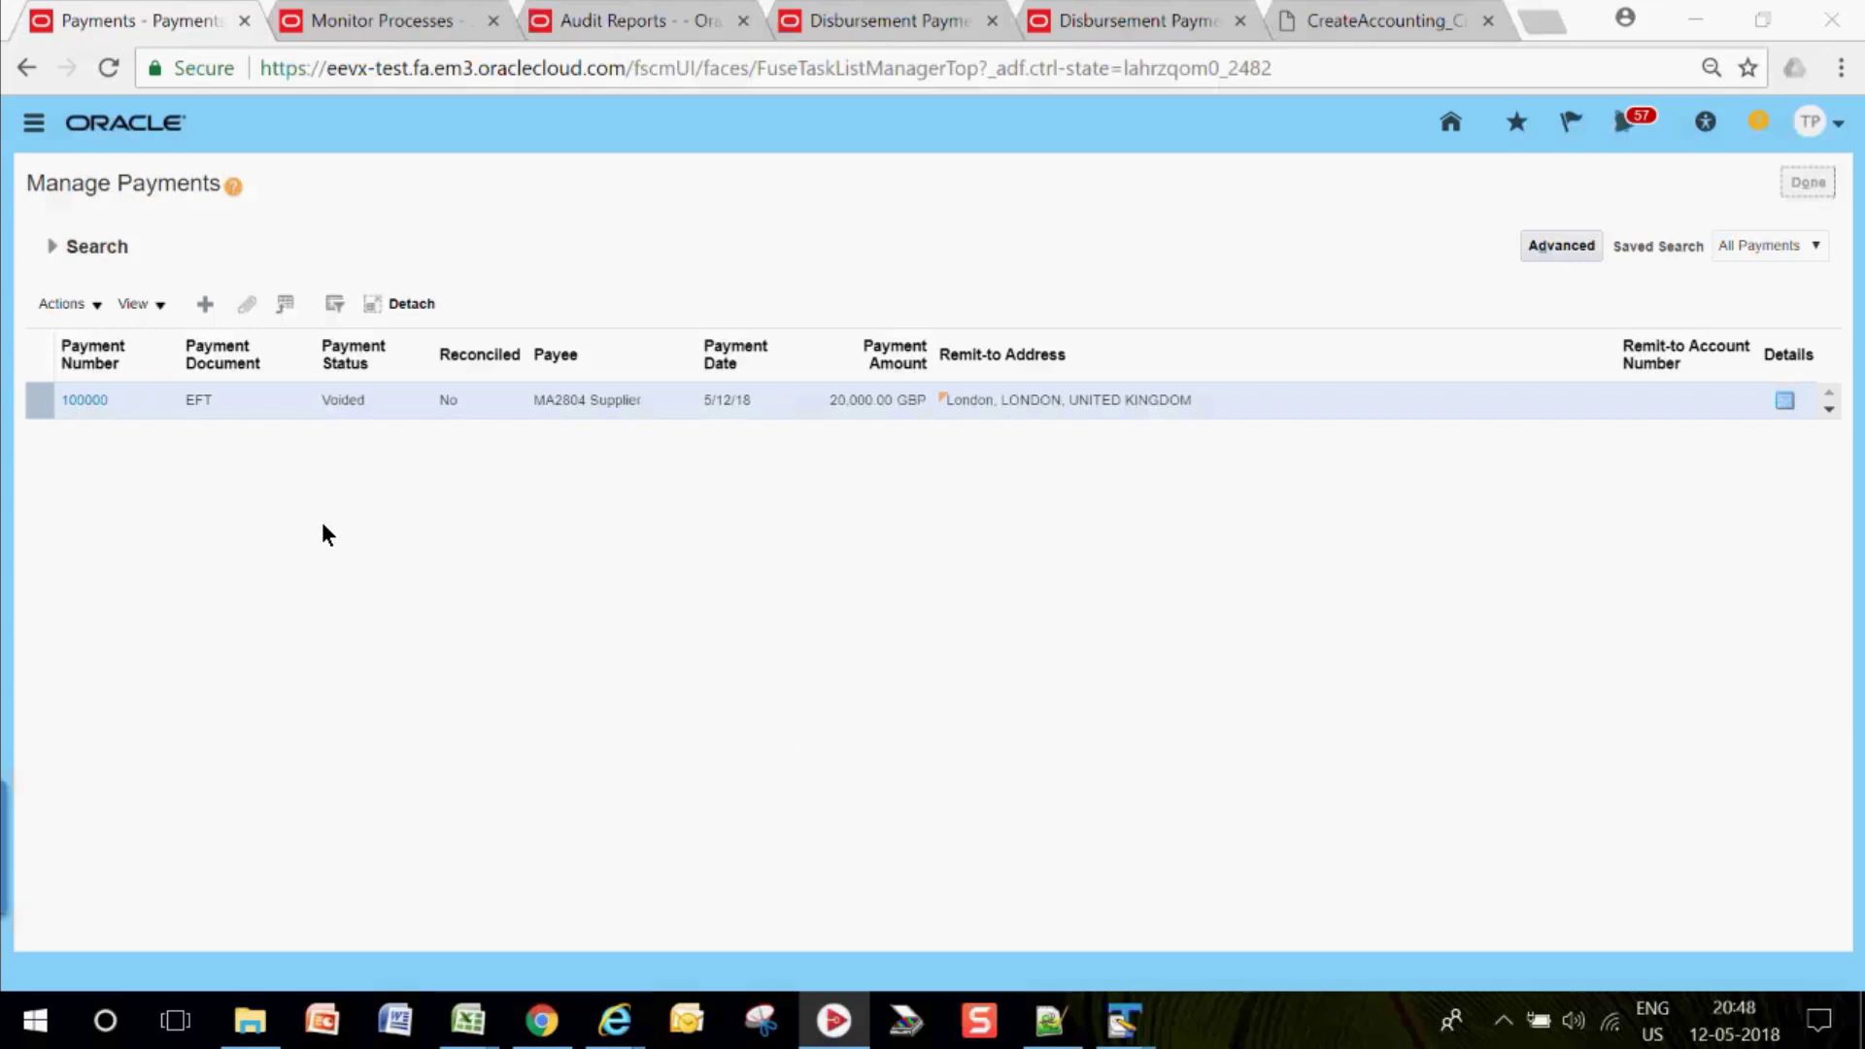
{"action": "left_click", "coordinate": [83, 309]}
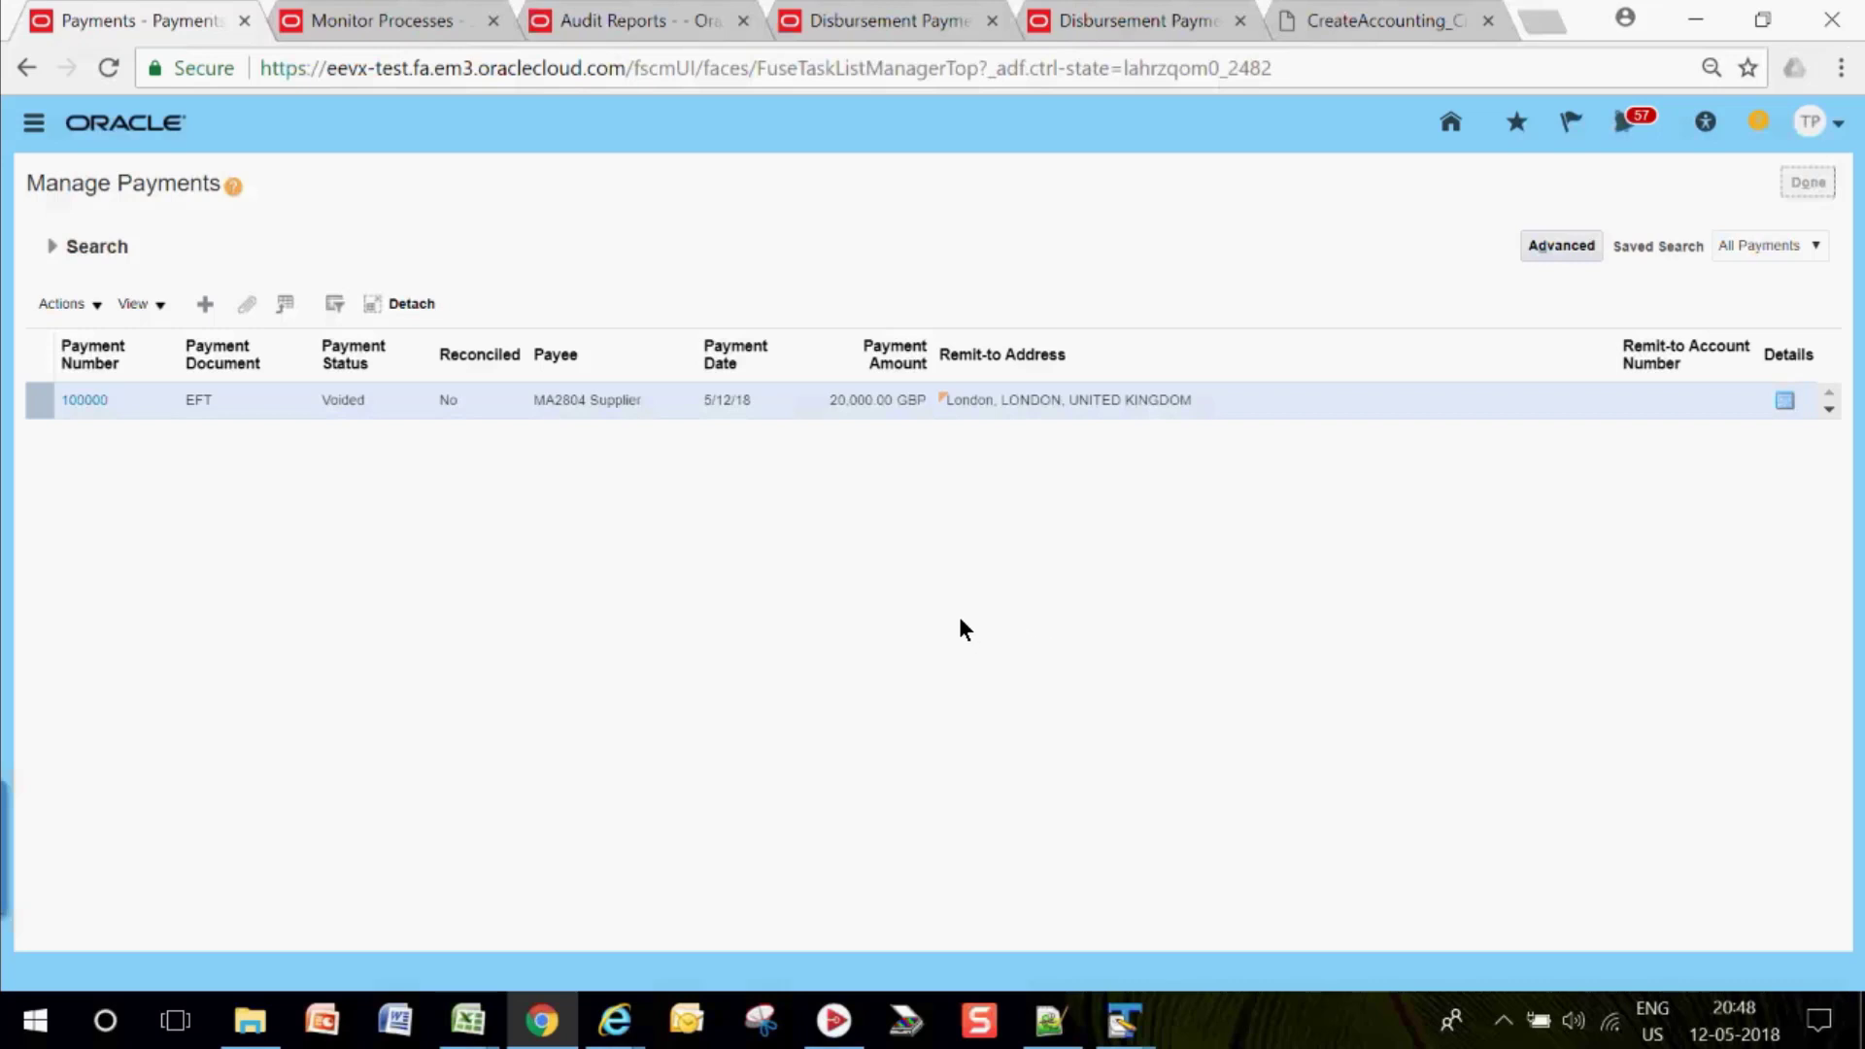
{"action": "left_click", "coordinate": [536, 1031]}
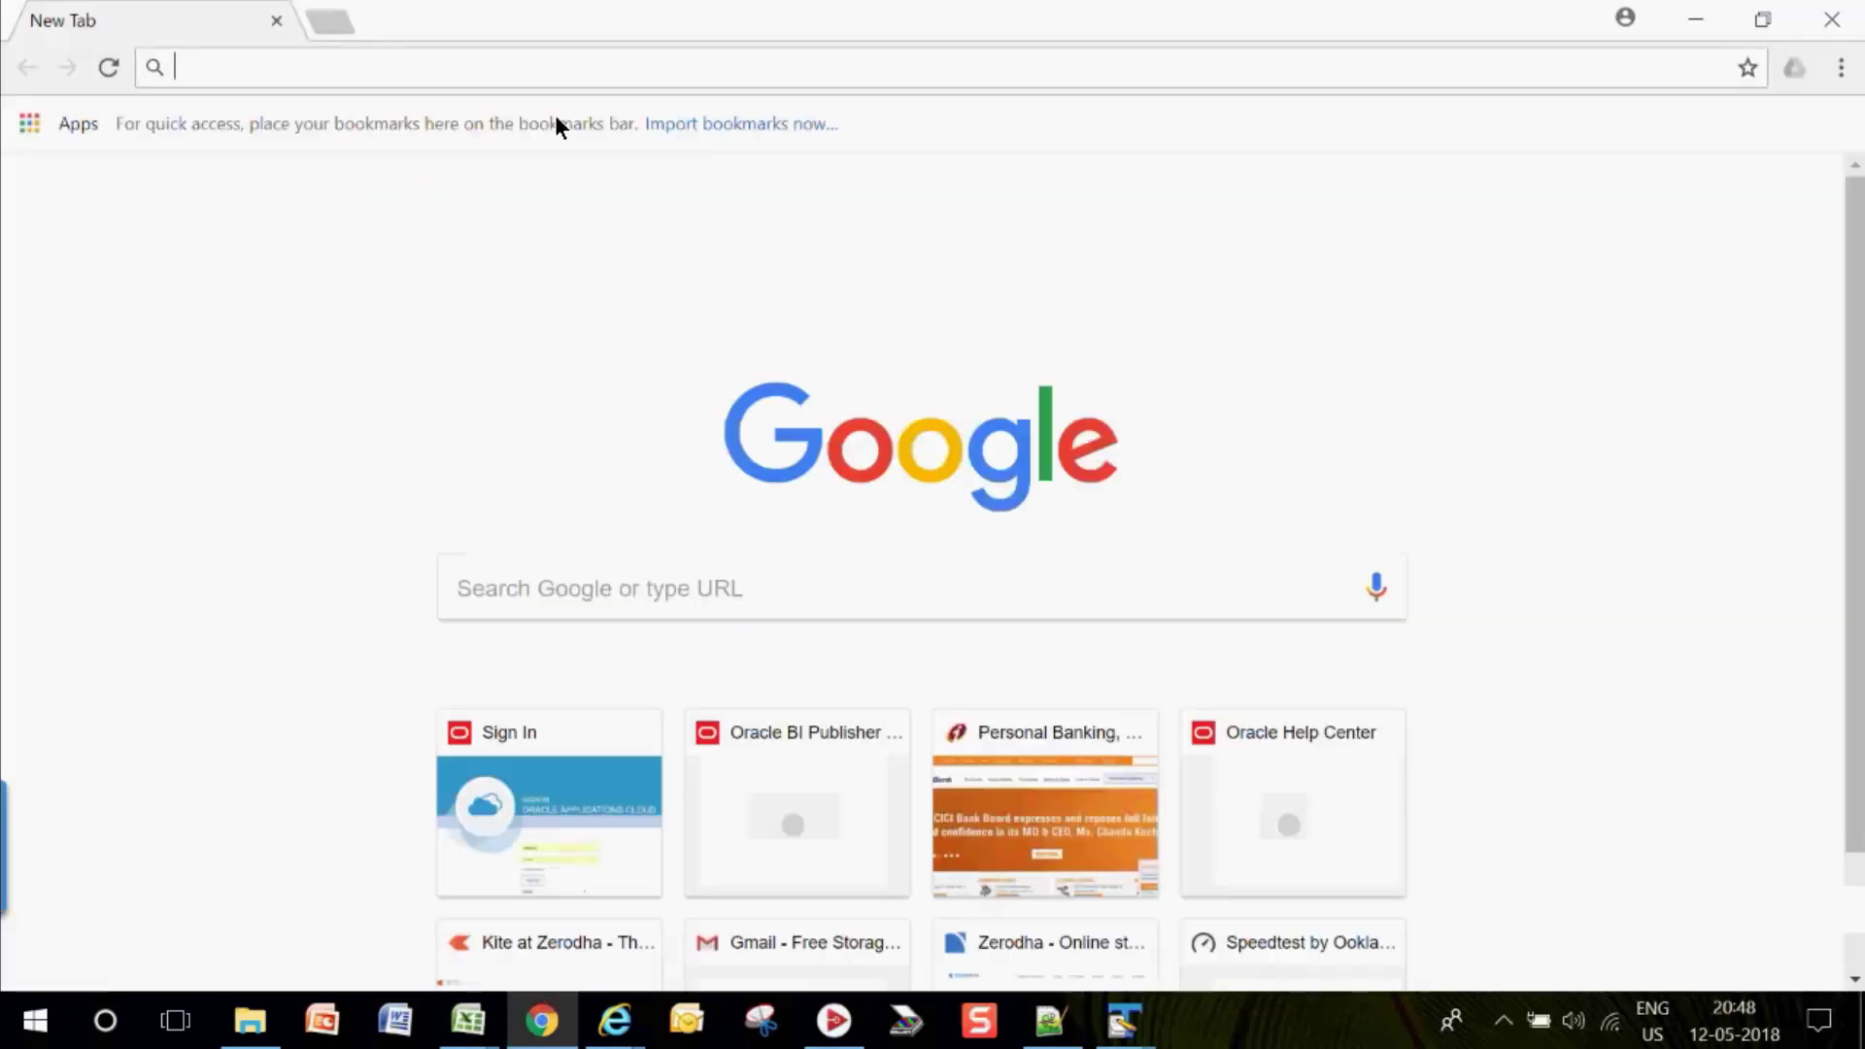
Sign in to Oracle Applications Cloud and open the Payables Payments work area.
{"action": "key", "text": "Return"}
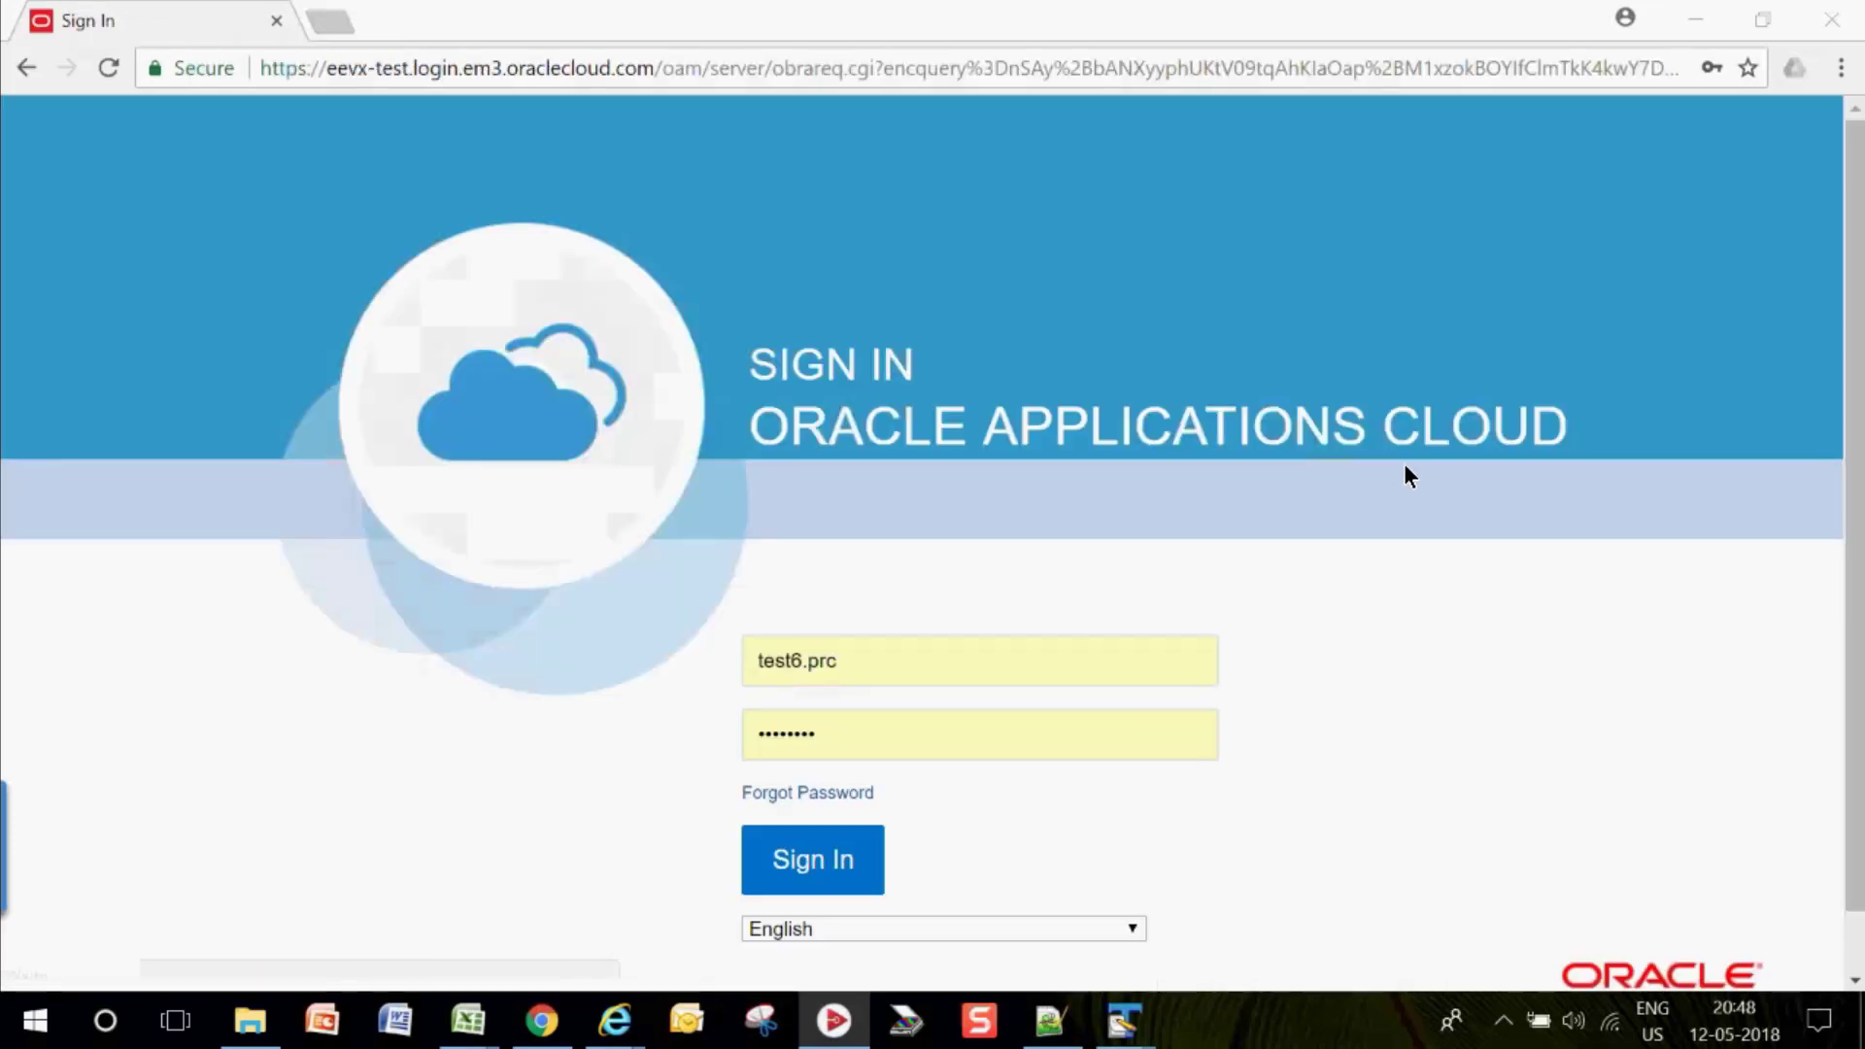
{"action": "left_click", "coordinate": [810, 869]}
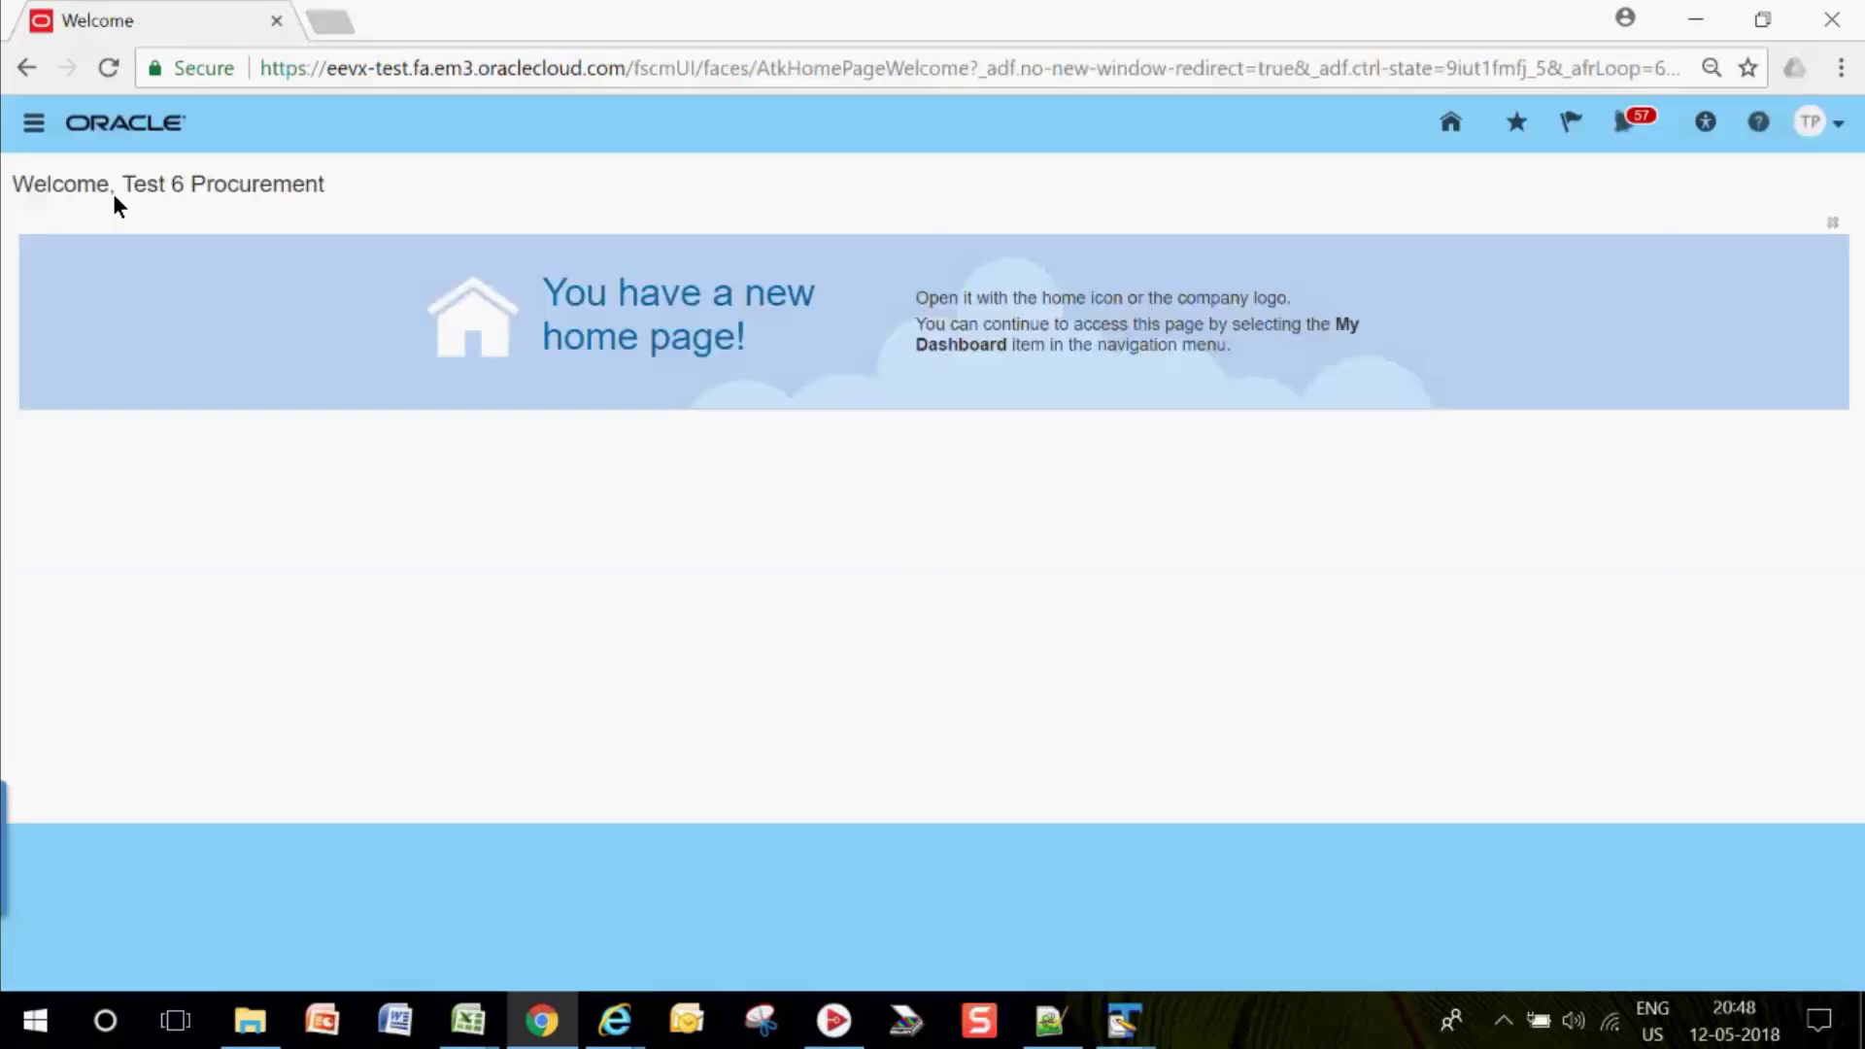
{"action": "left_click", "coordinate": [32, 122]}
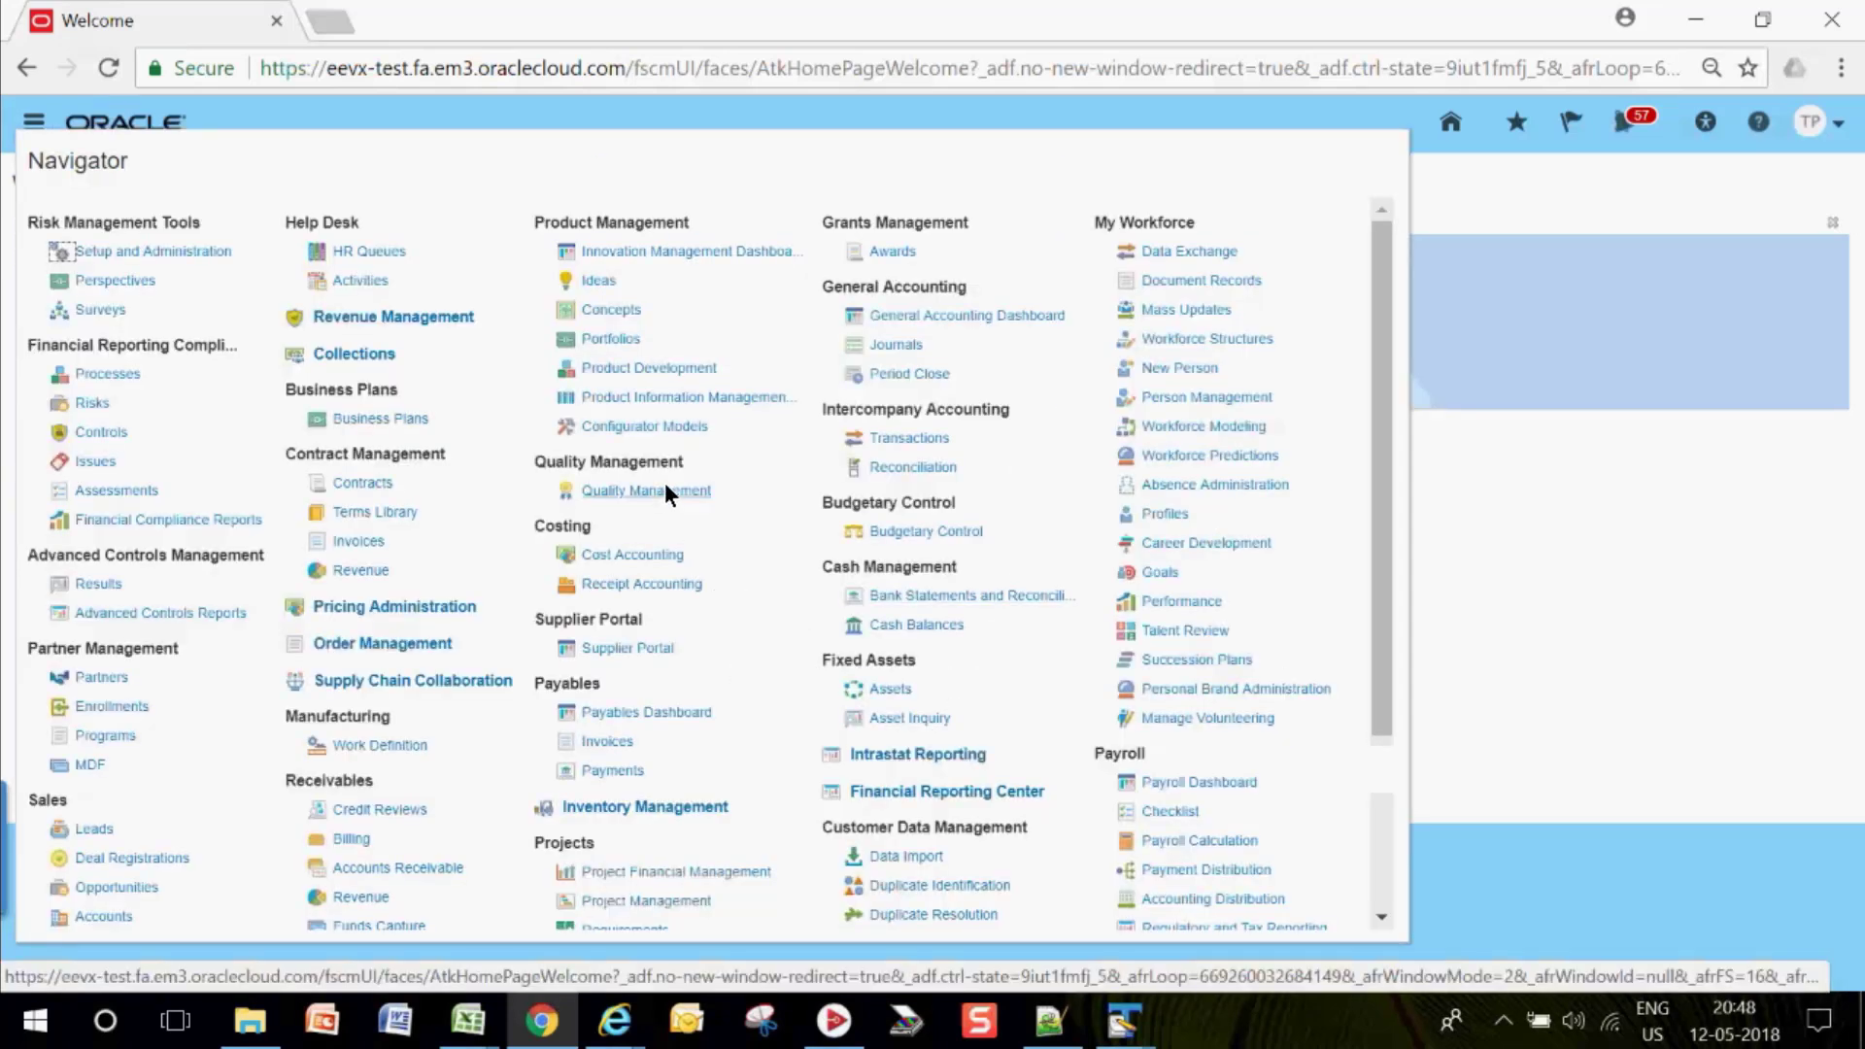
{"action": "left_click", "coordinate": [614, 771]}
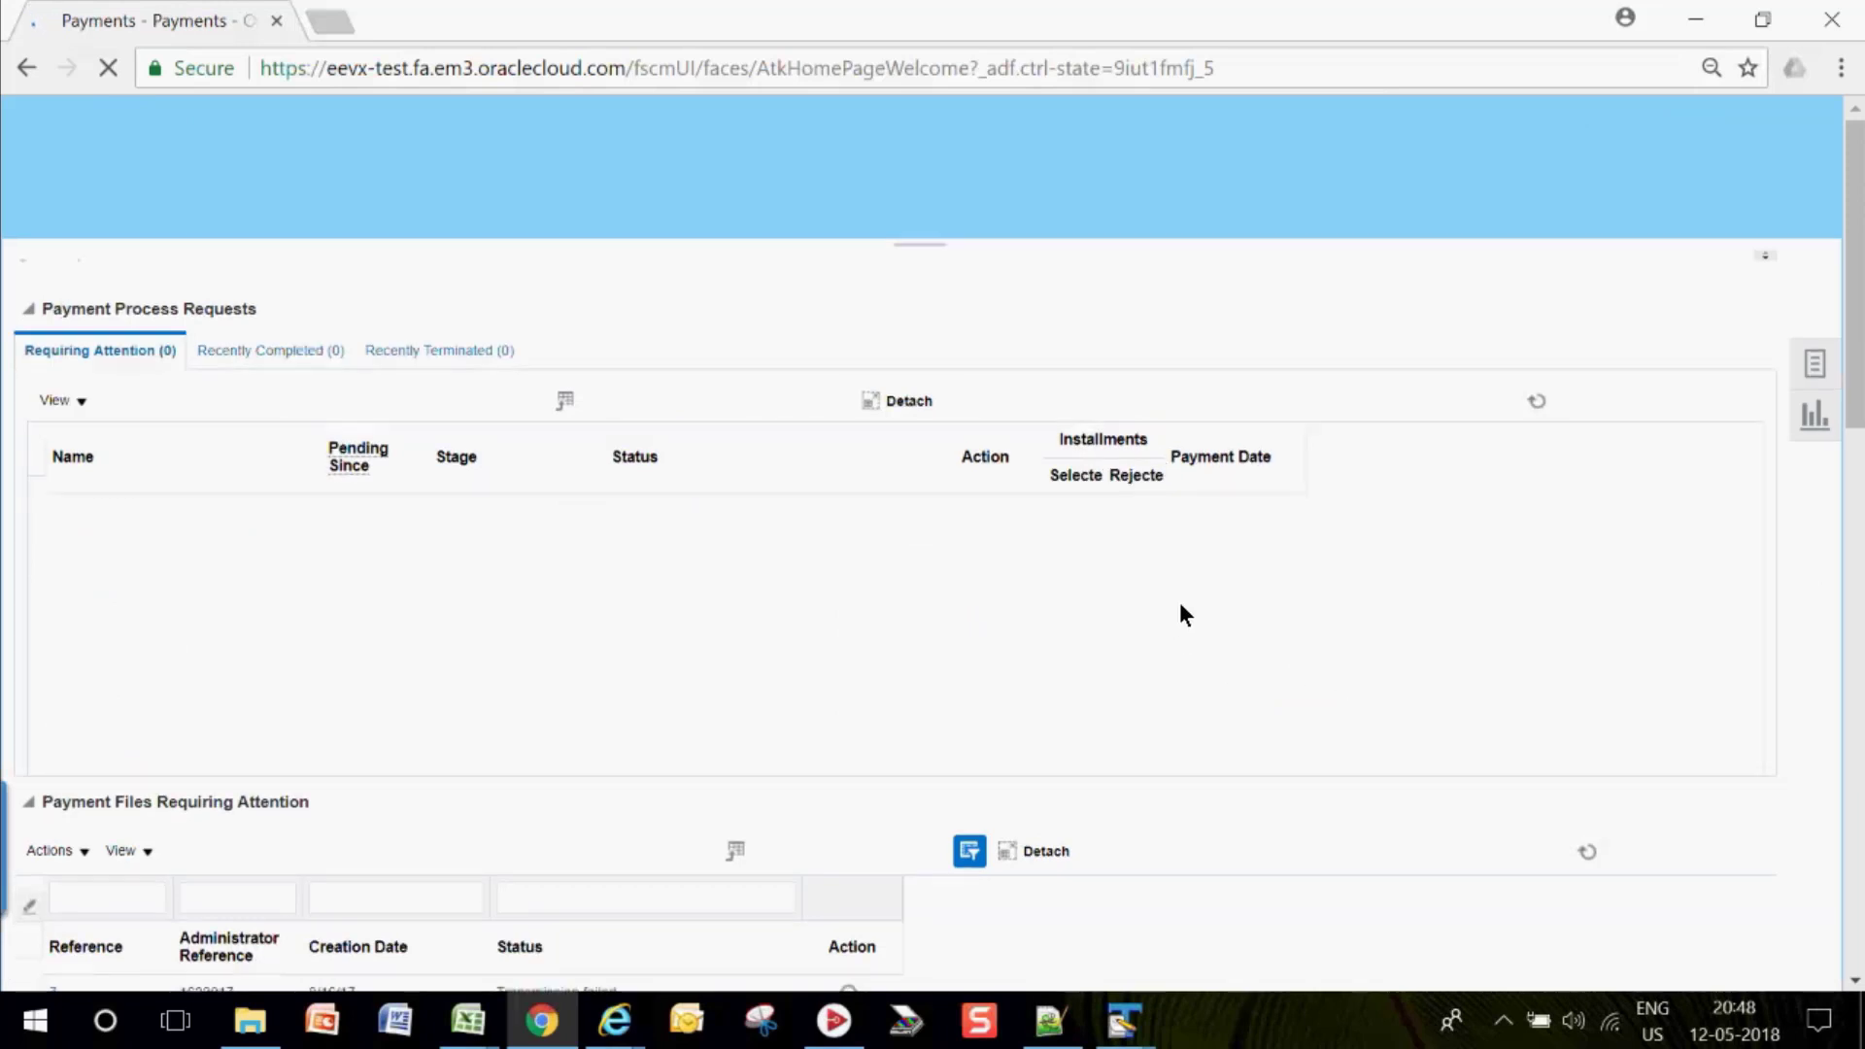
Let the unresponsive page keep loading, copy the instance host address, and switch to the Payment.xml window.
{"action": "scroll", "coordinate": [1183, 604], "scroll_direction": "down", "scroll_amount": 6}
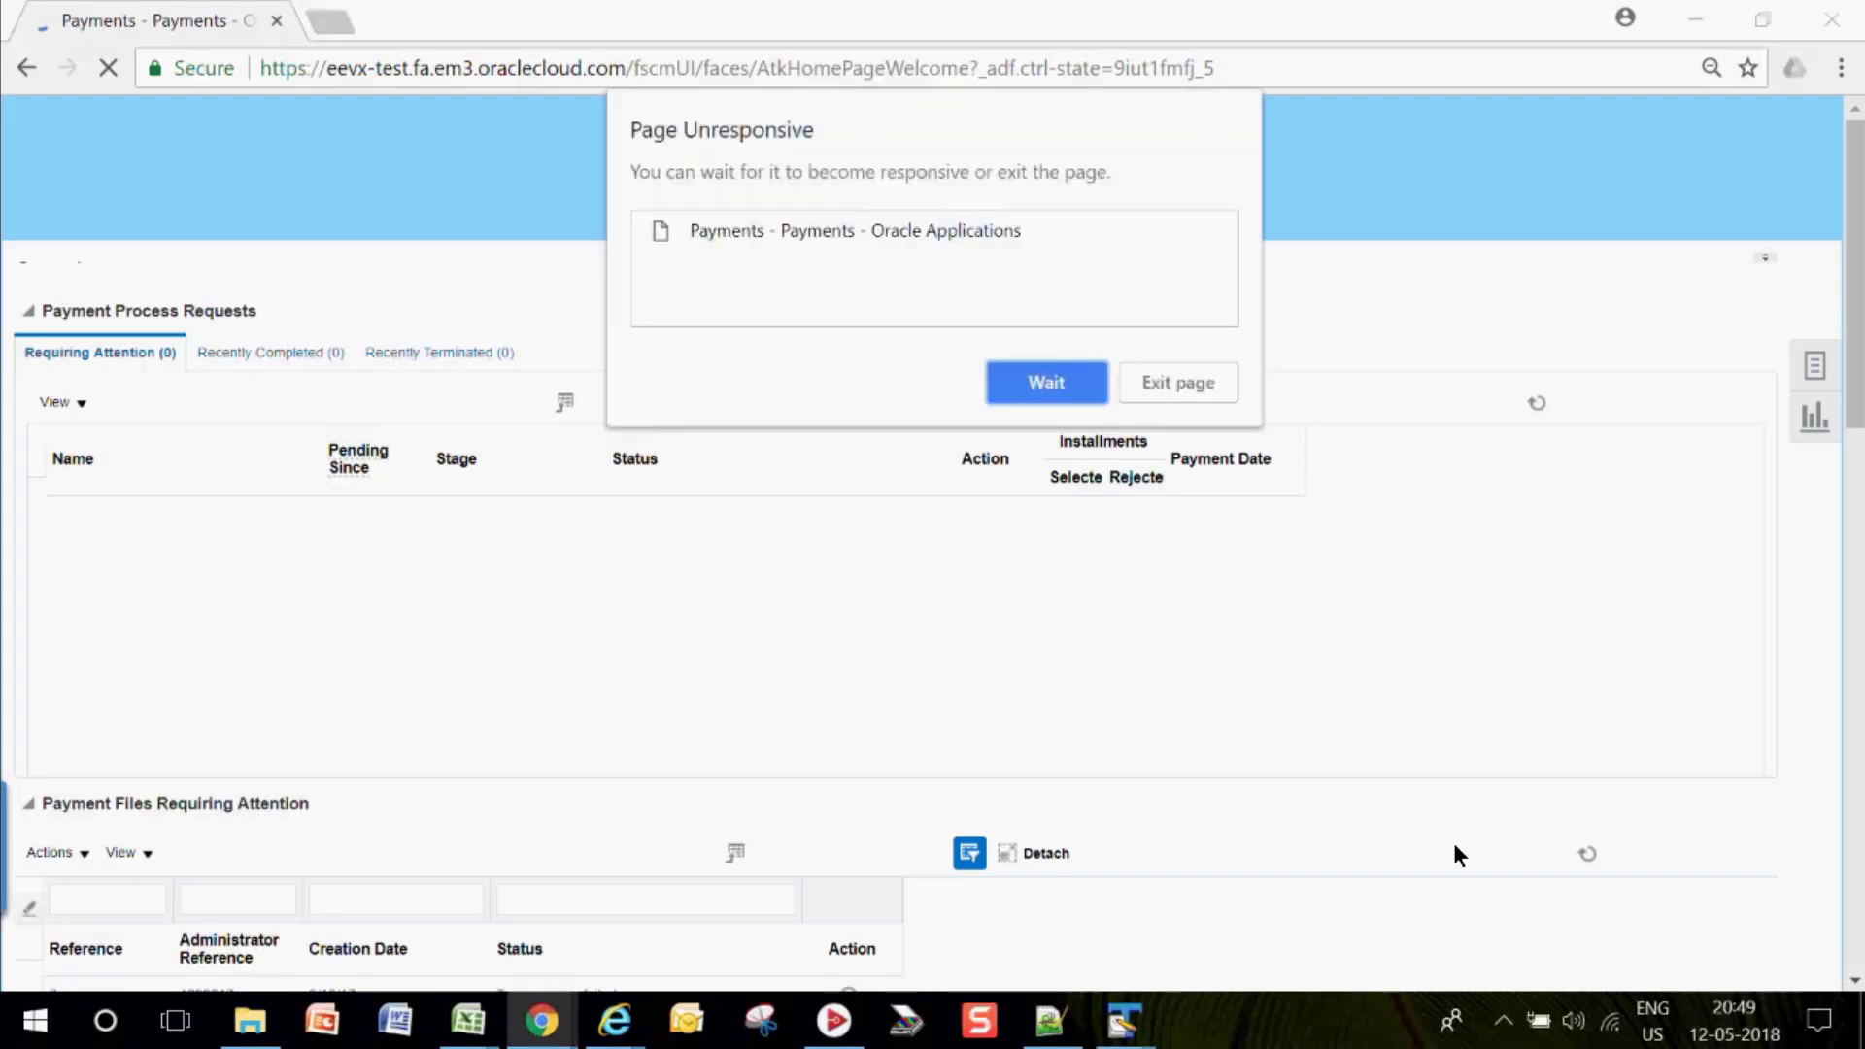
{"action": "left_click", "coordinate": [1061, 383]}
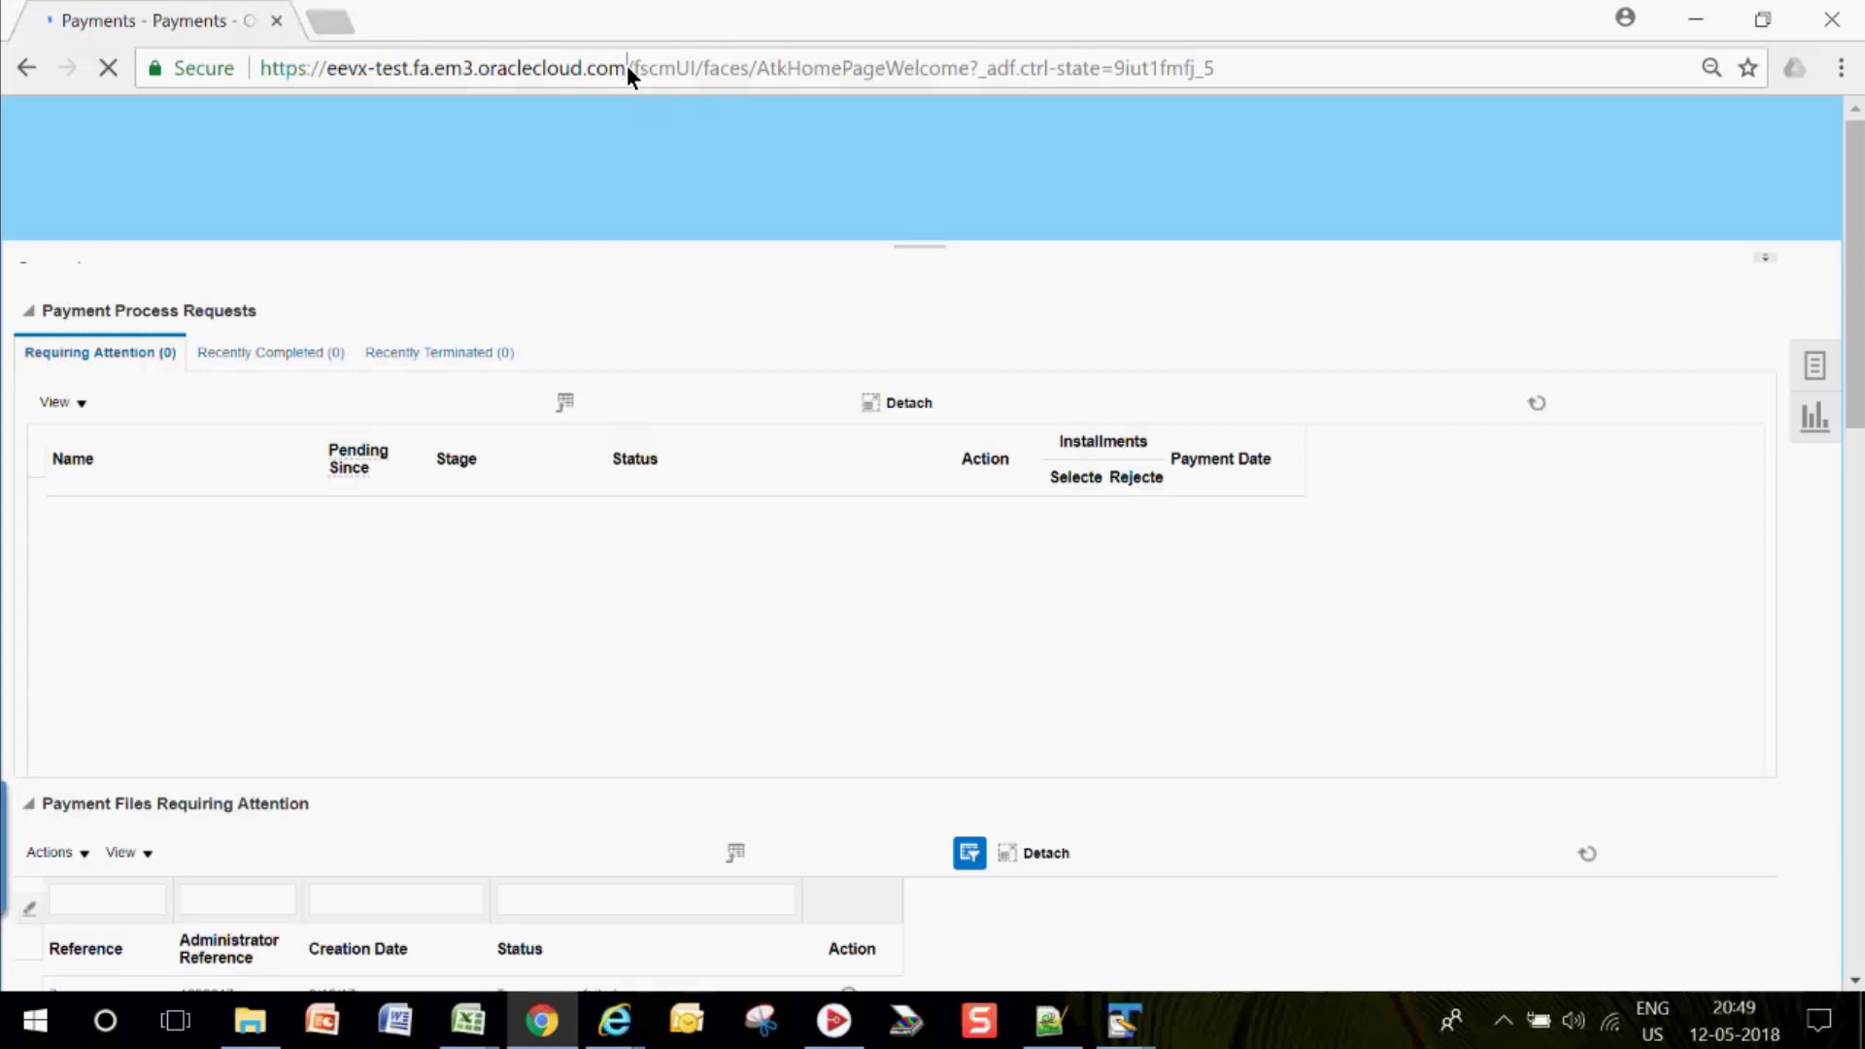
{"action": "left_click_drag", "start_coordinate": [627, 66], "coordinate": [225, 72]}
{"action": "key", "text": "ctrl+c"}
{"action": "left_click", "coordinate": [614, 1019]}
{"action": "left_click", "coordinate": [719, 940]}
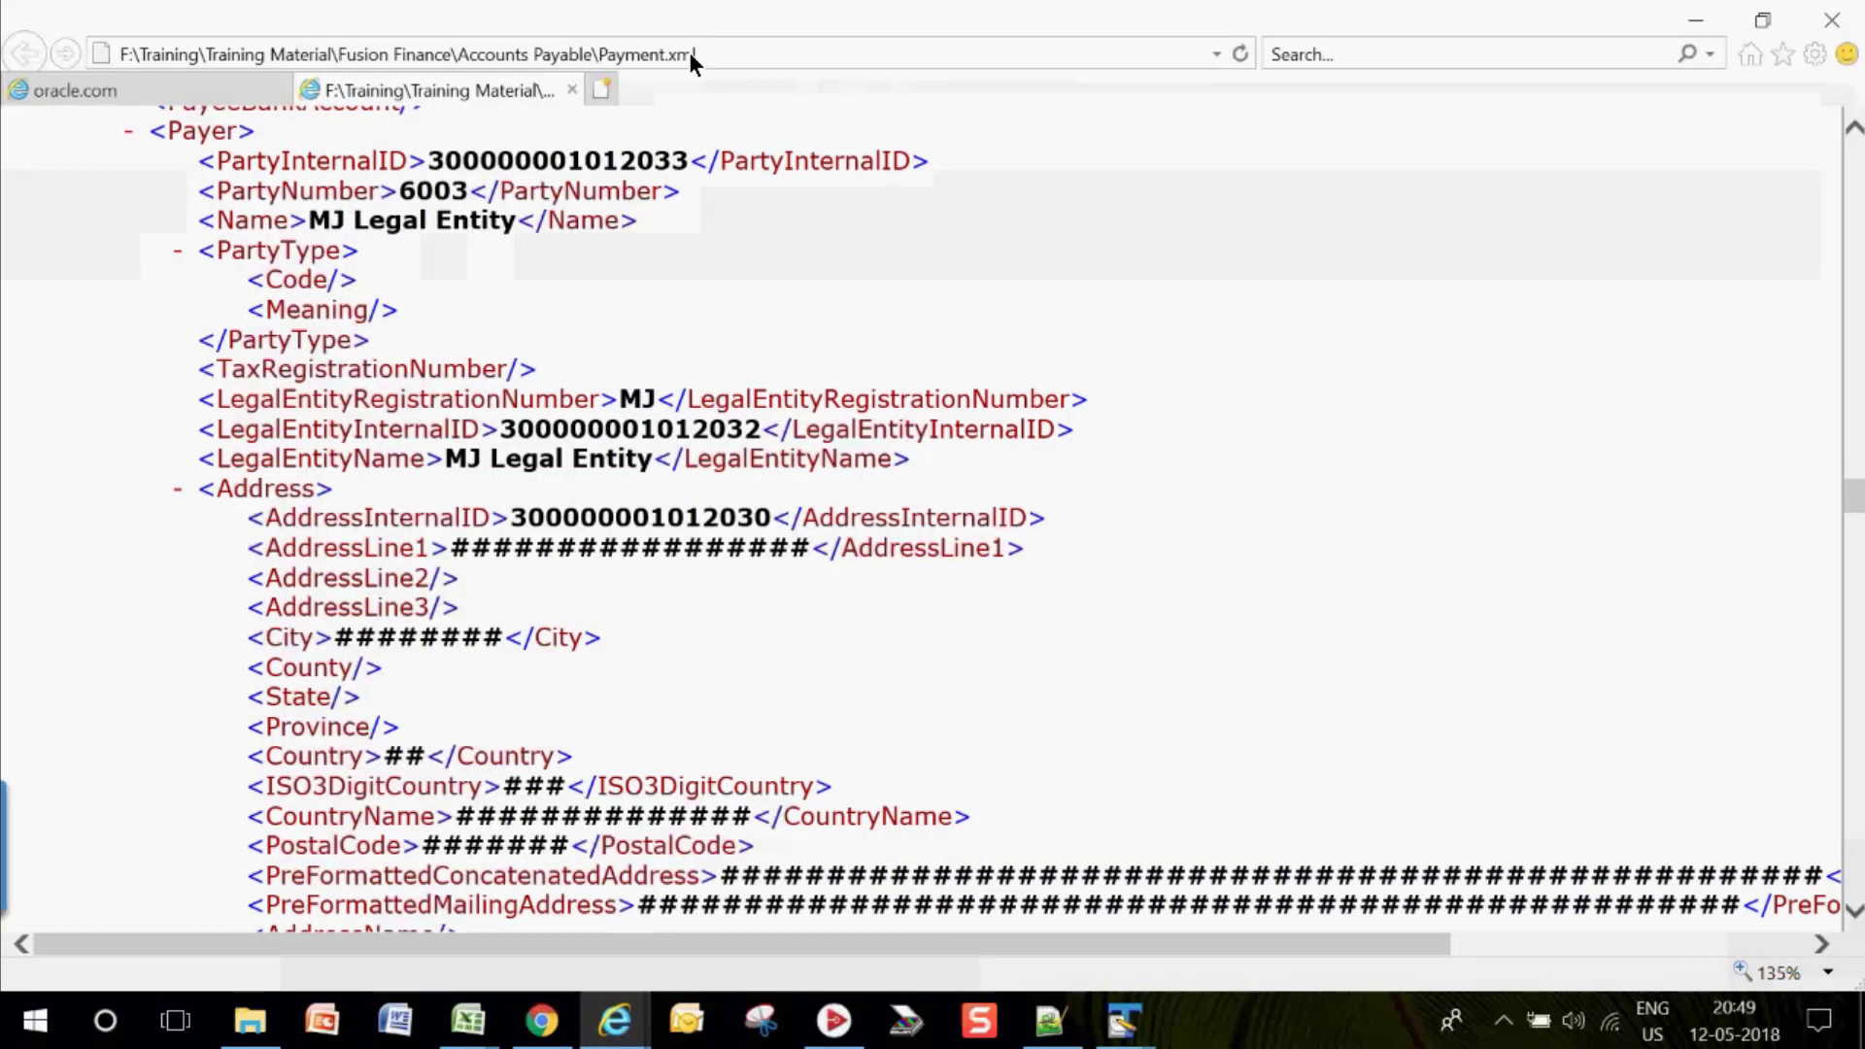
Load the copied Oracle Cloud address in Internet Explorer and sign in with the saved user.
{"action": "left_click", "coordinate": [794, 44]}
{"action": "key", "text": "ctrl+v"}
{"action": "key", "text": "Return"}
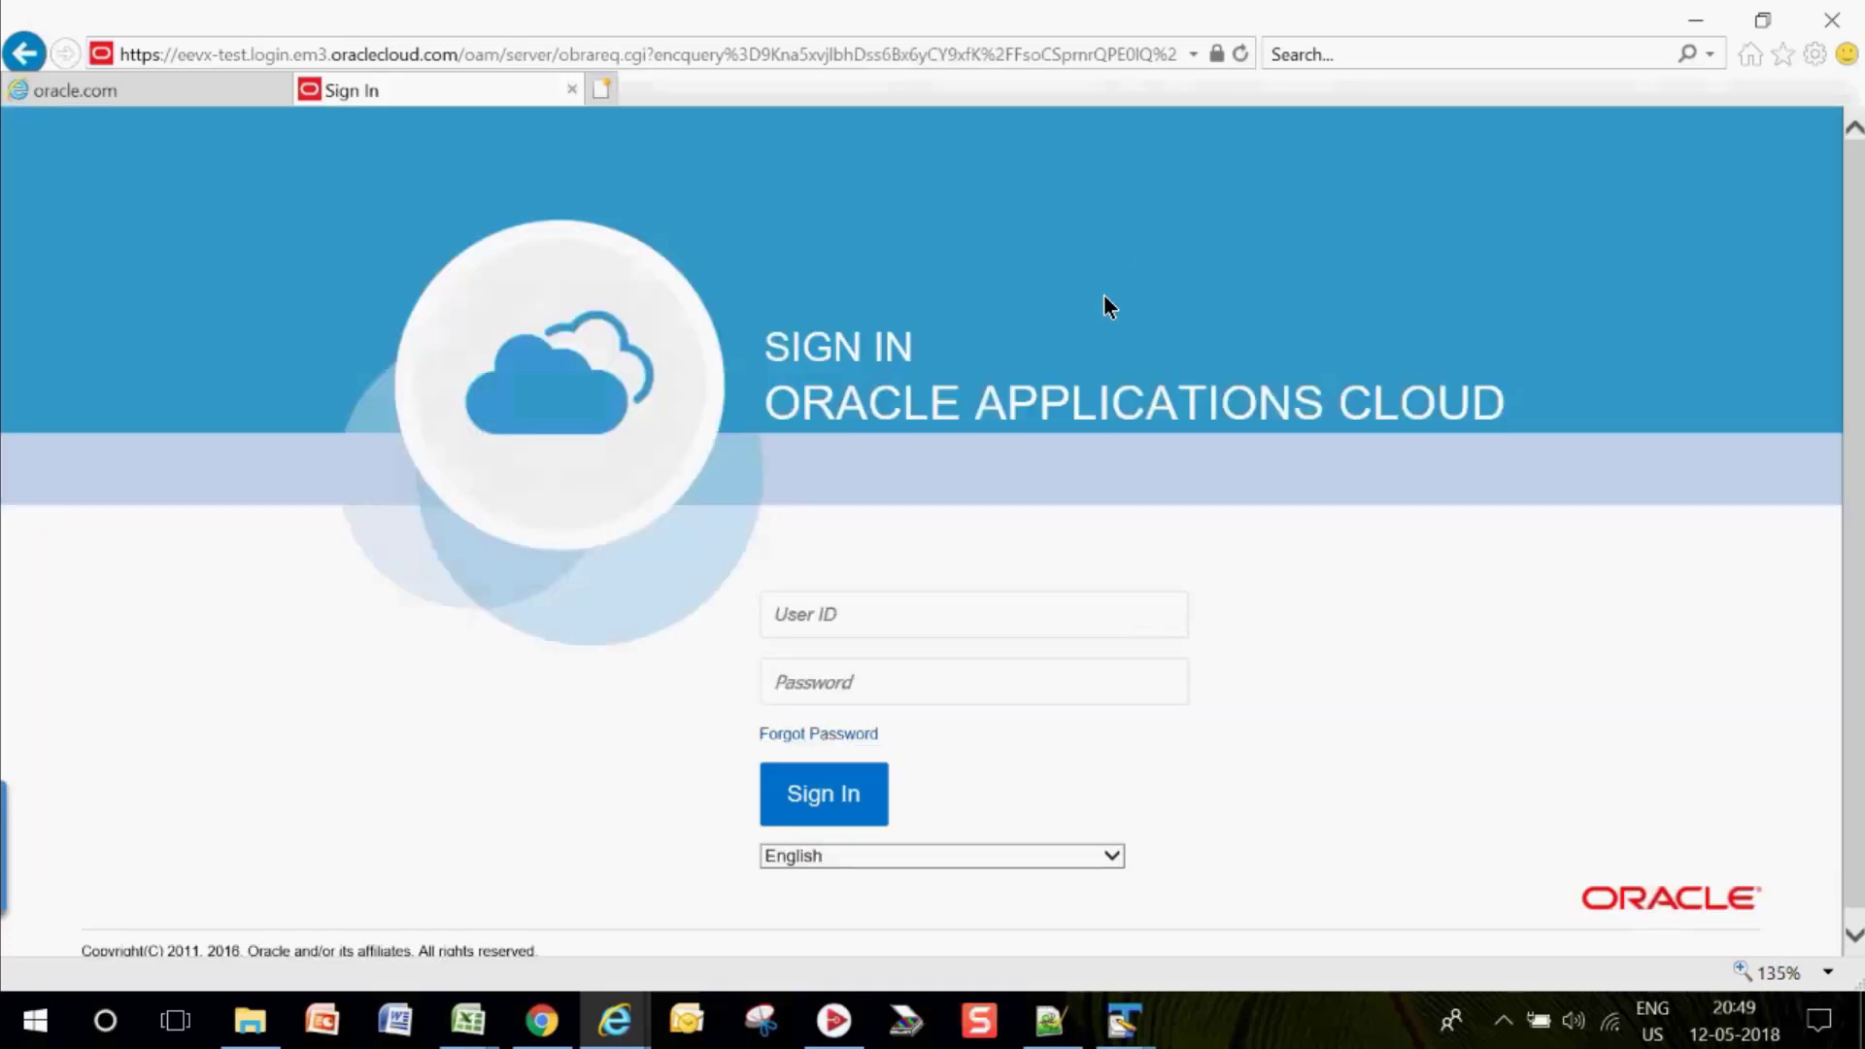
{"action": "left_click", "coordinate": [910, 627]}
{"action": "type", "text": "test"}
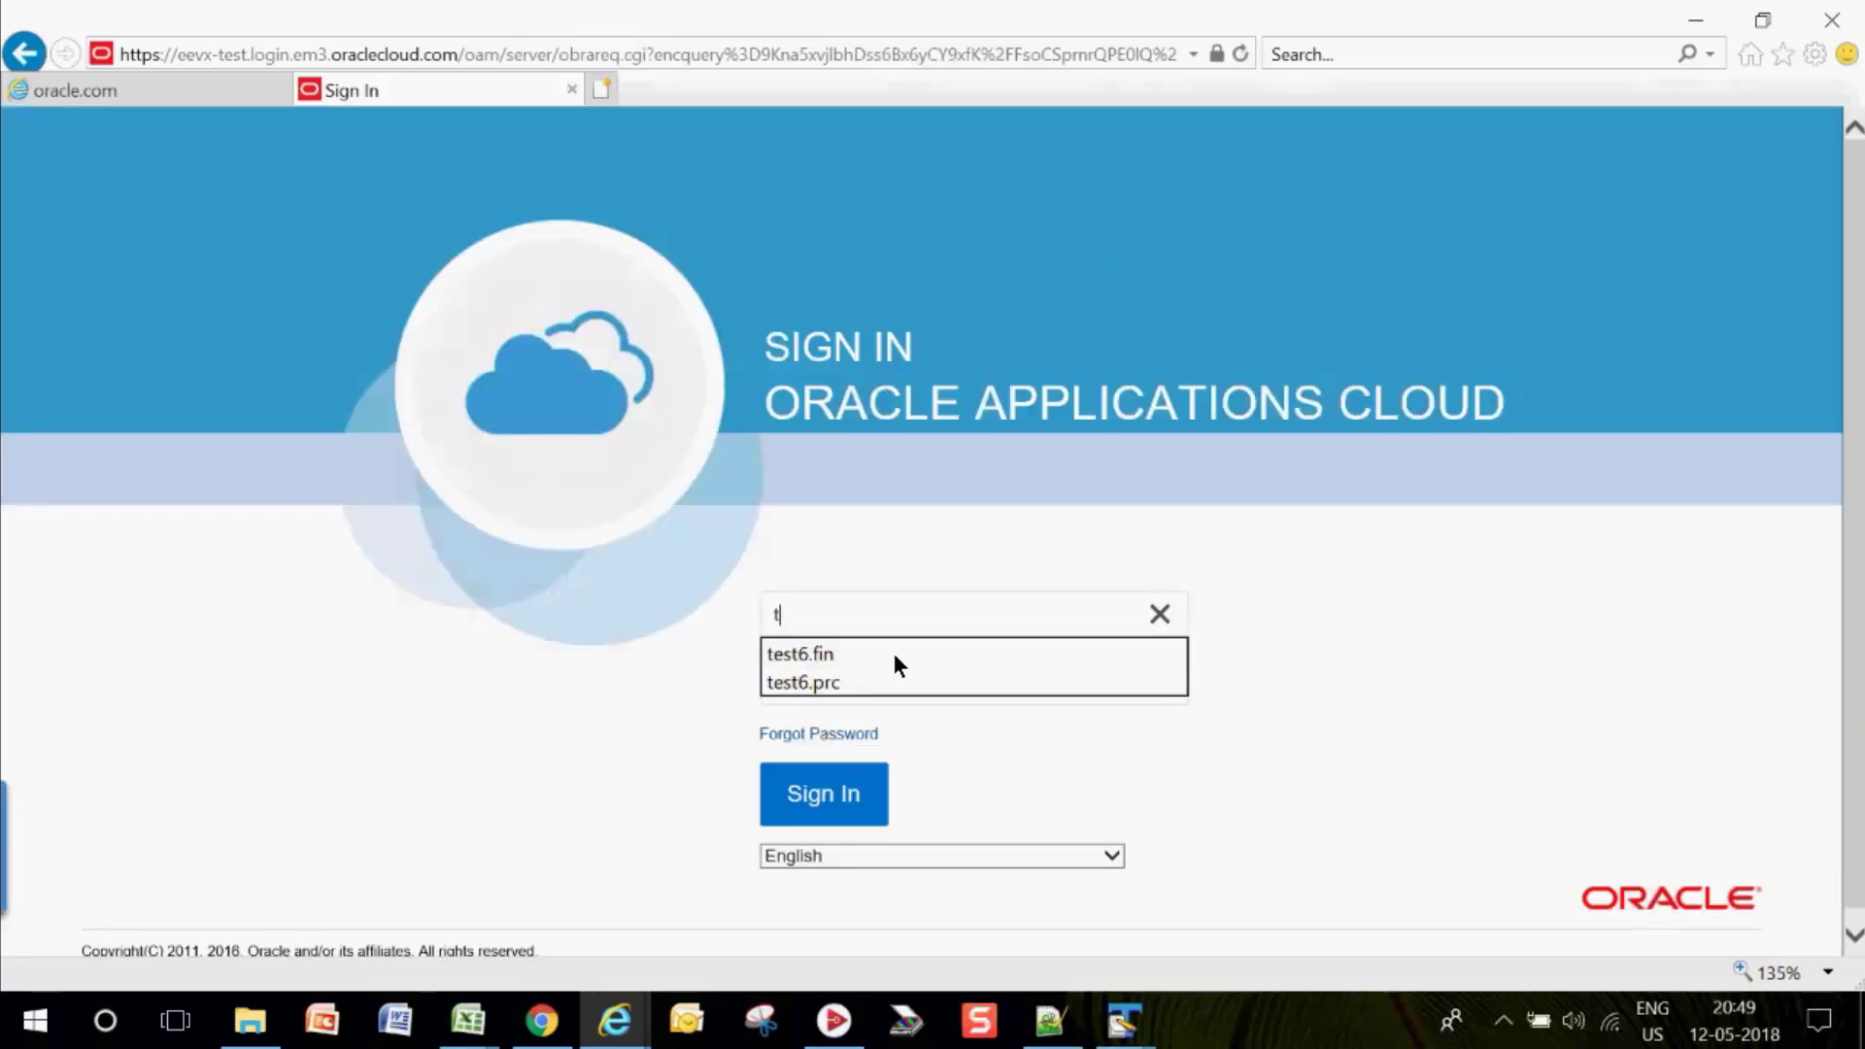
{"action": "key", "text": "Down"}
{"action": "key", "text": "Down"}
{"action": "key", "text": "Return"}
{"action": "key", "text": "Tab"}
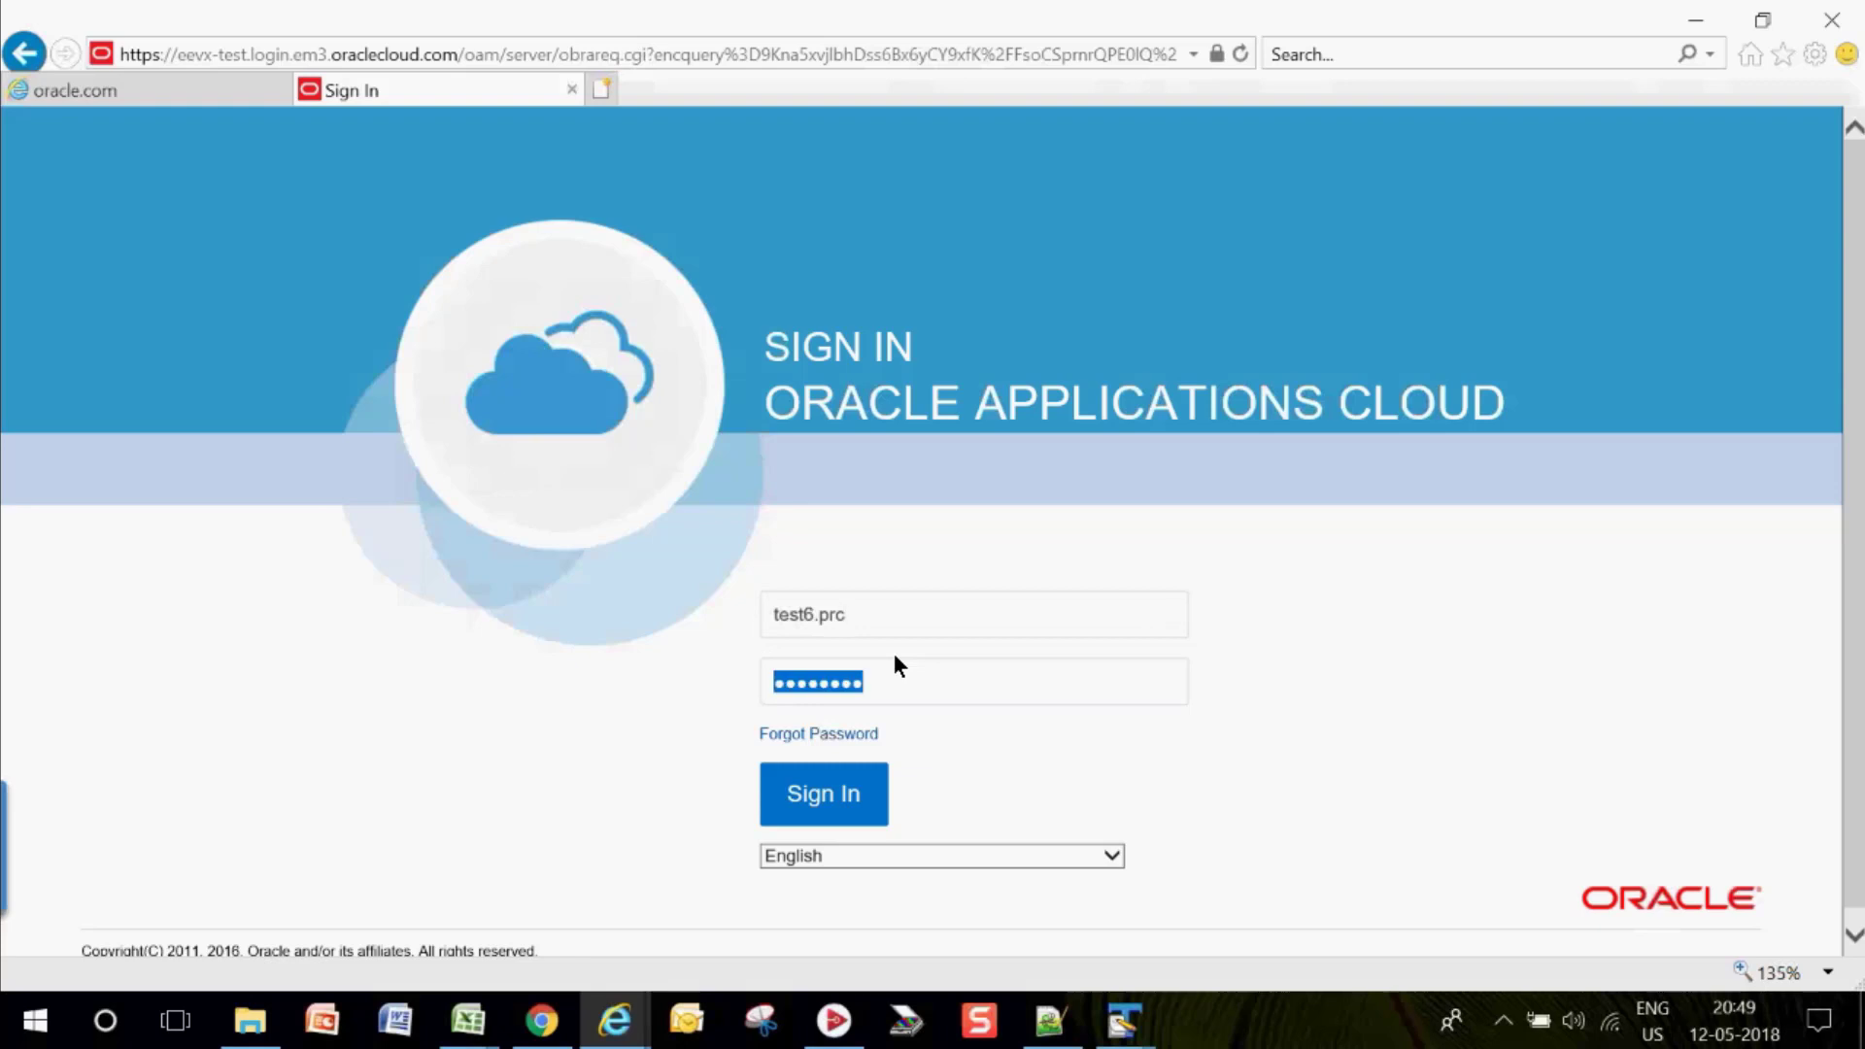
{"action": "key", "text": "Tab"}
{"action": "key", "text": "Tab"}
{"action": "key", "text": "Return"}
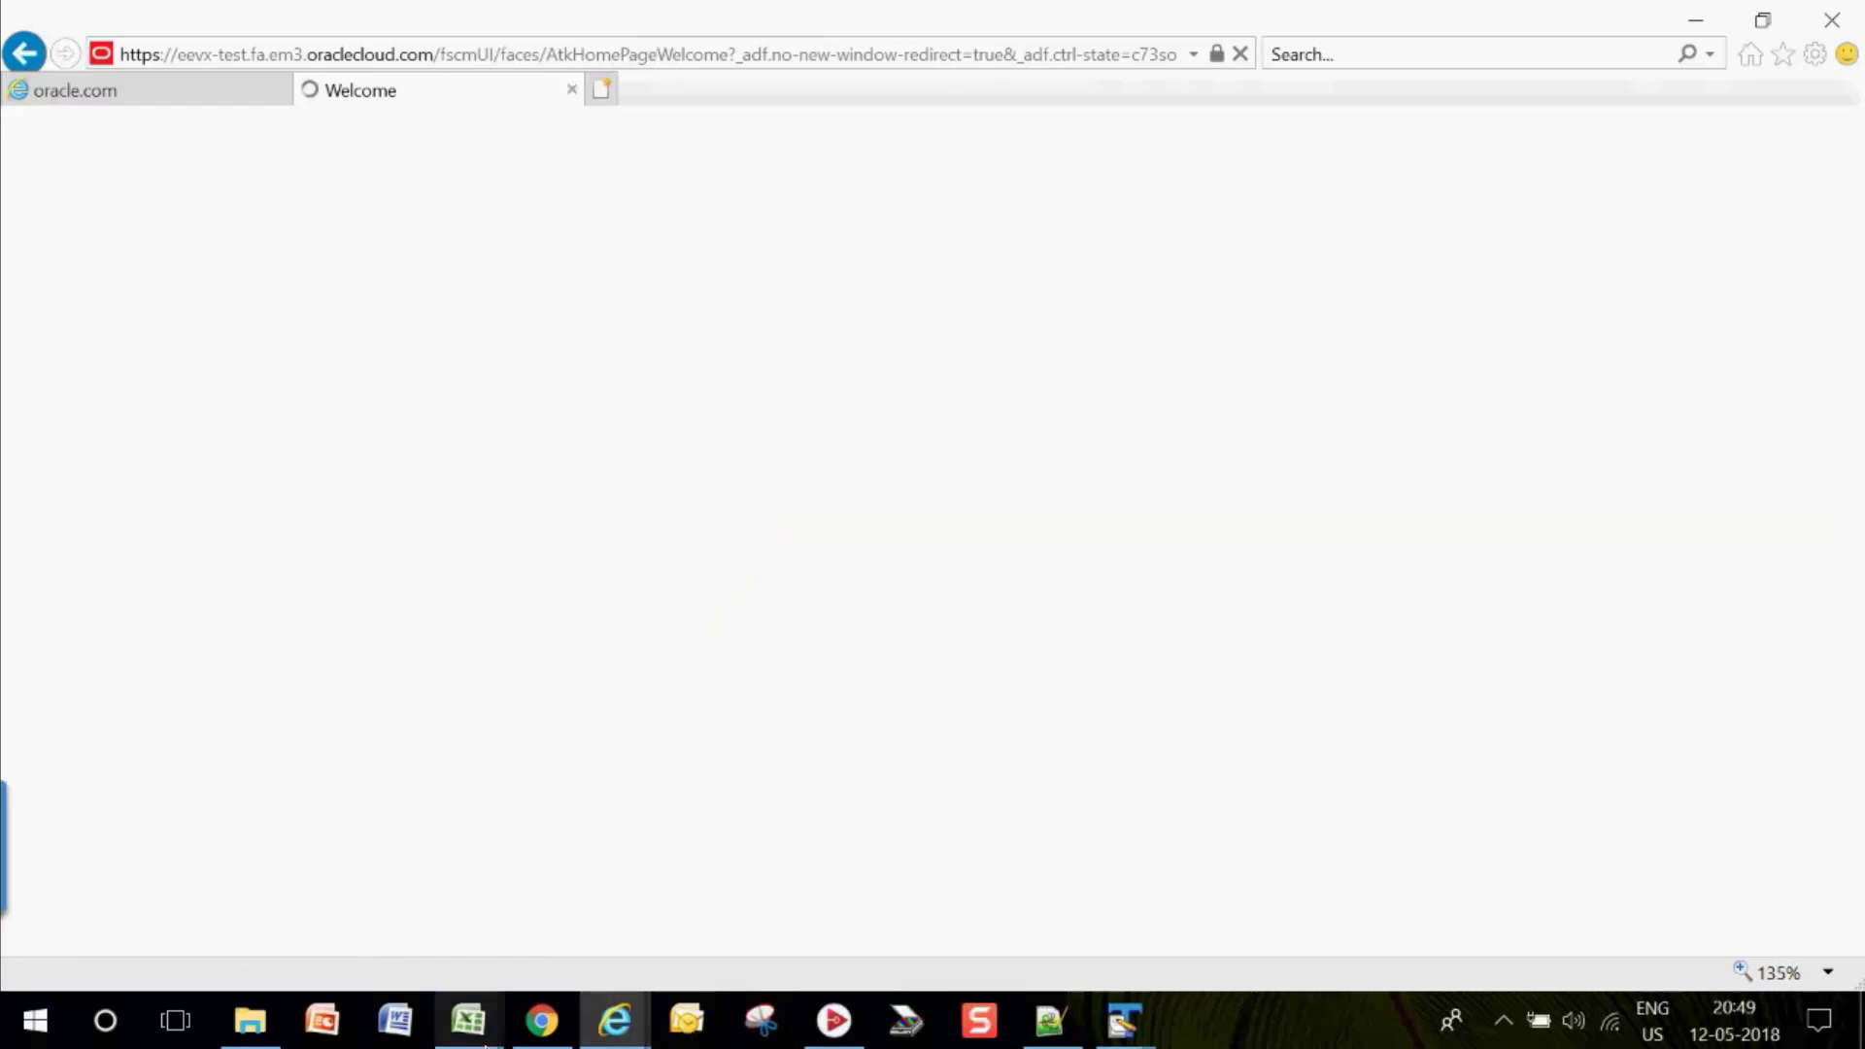
Close the crashed Chrome Payments page and bring up the work area list on the Fusion home page.
{"action": "left_click", "coordinate": [541, 1021]}
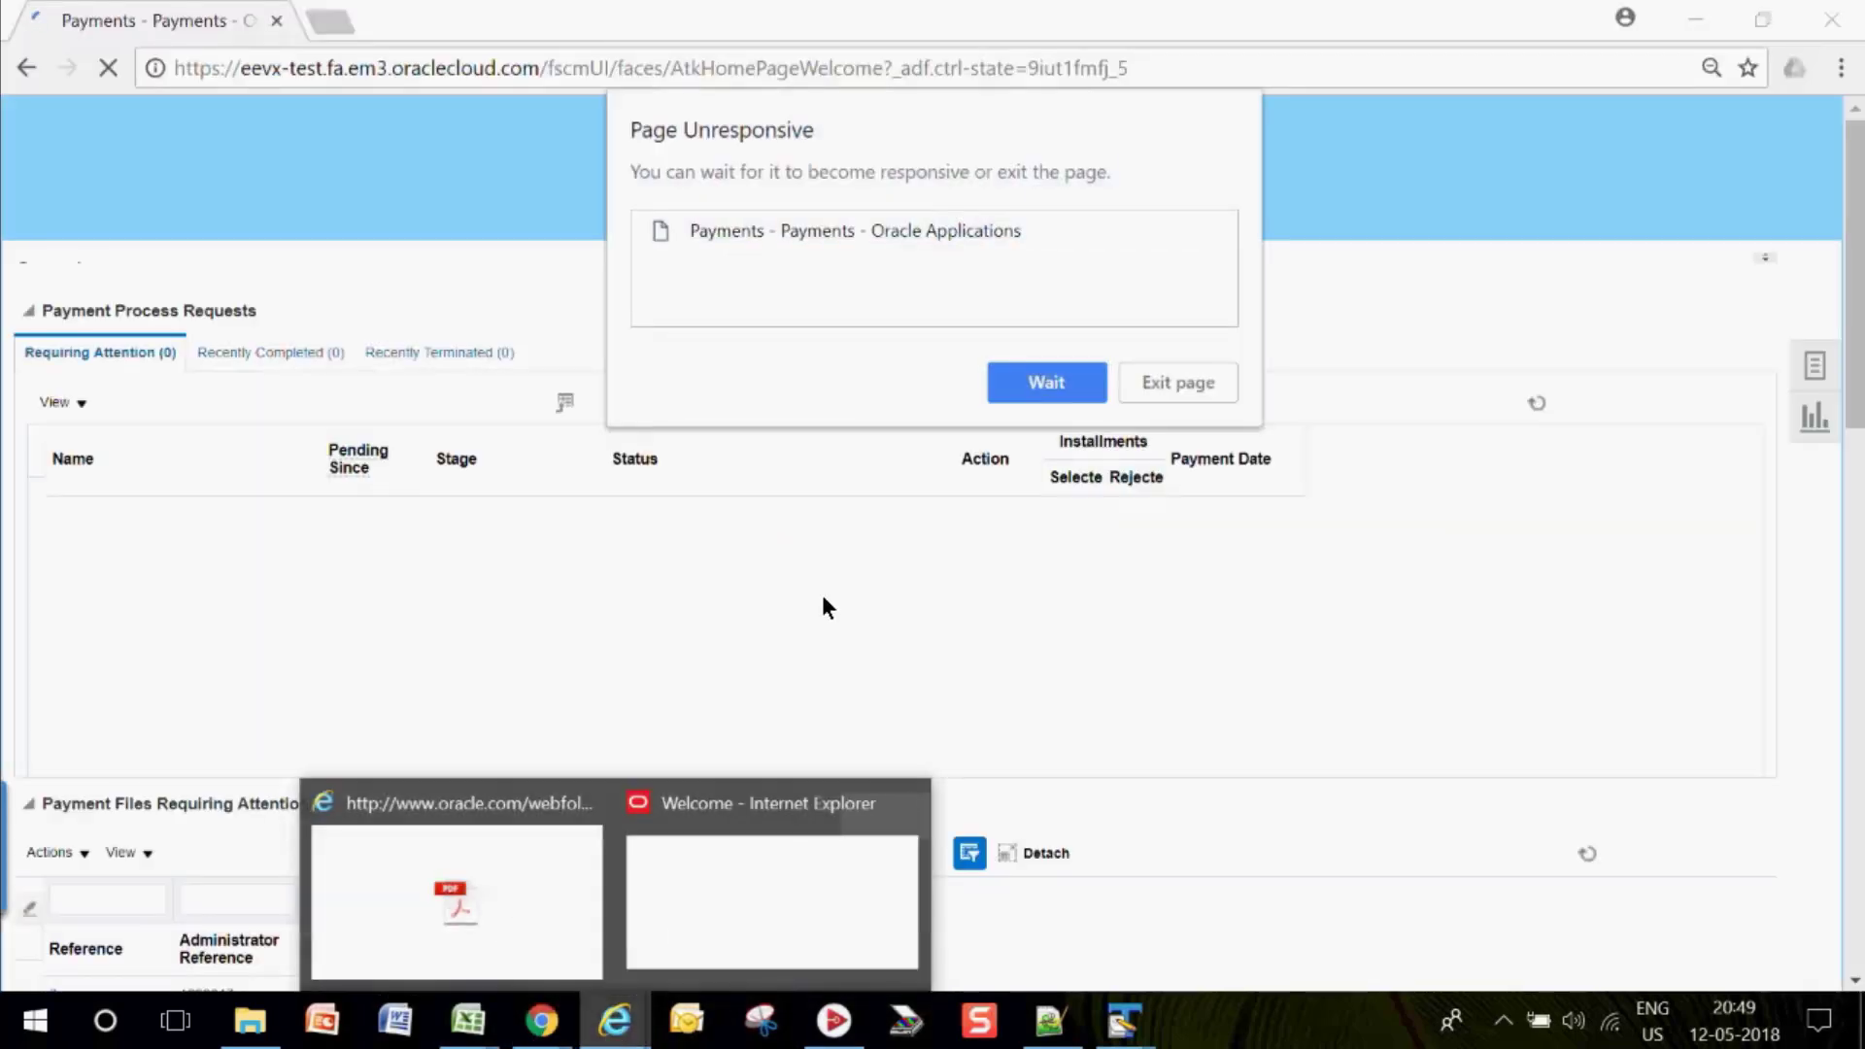
{"action": "left_click", "coordinate": [1149, 383]}
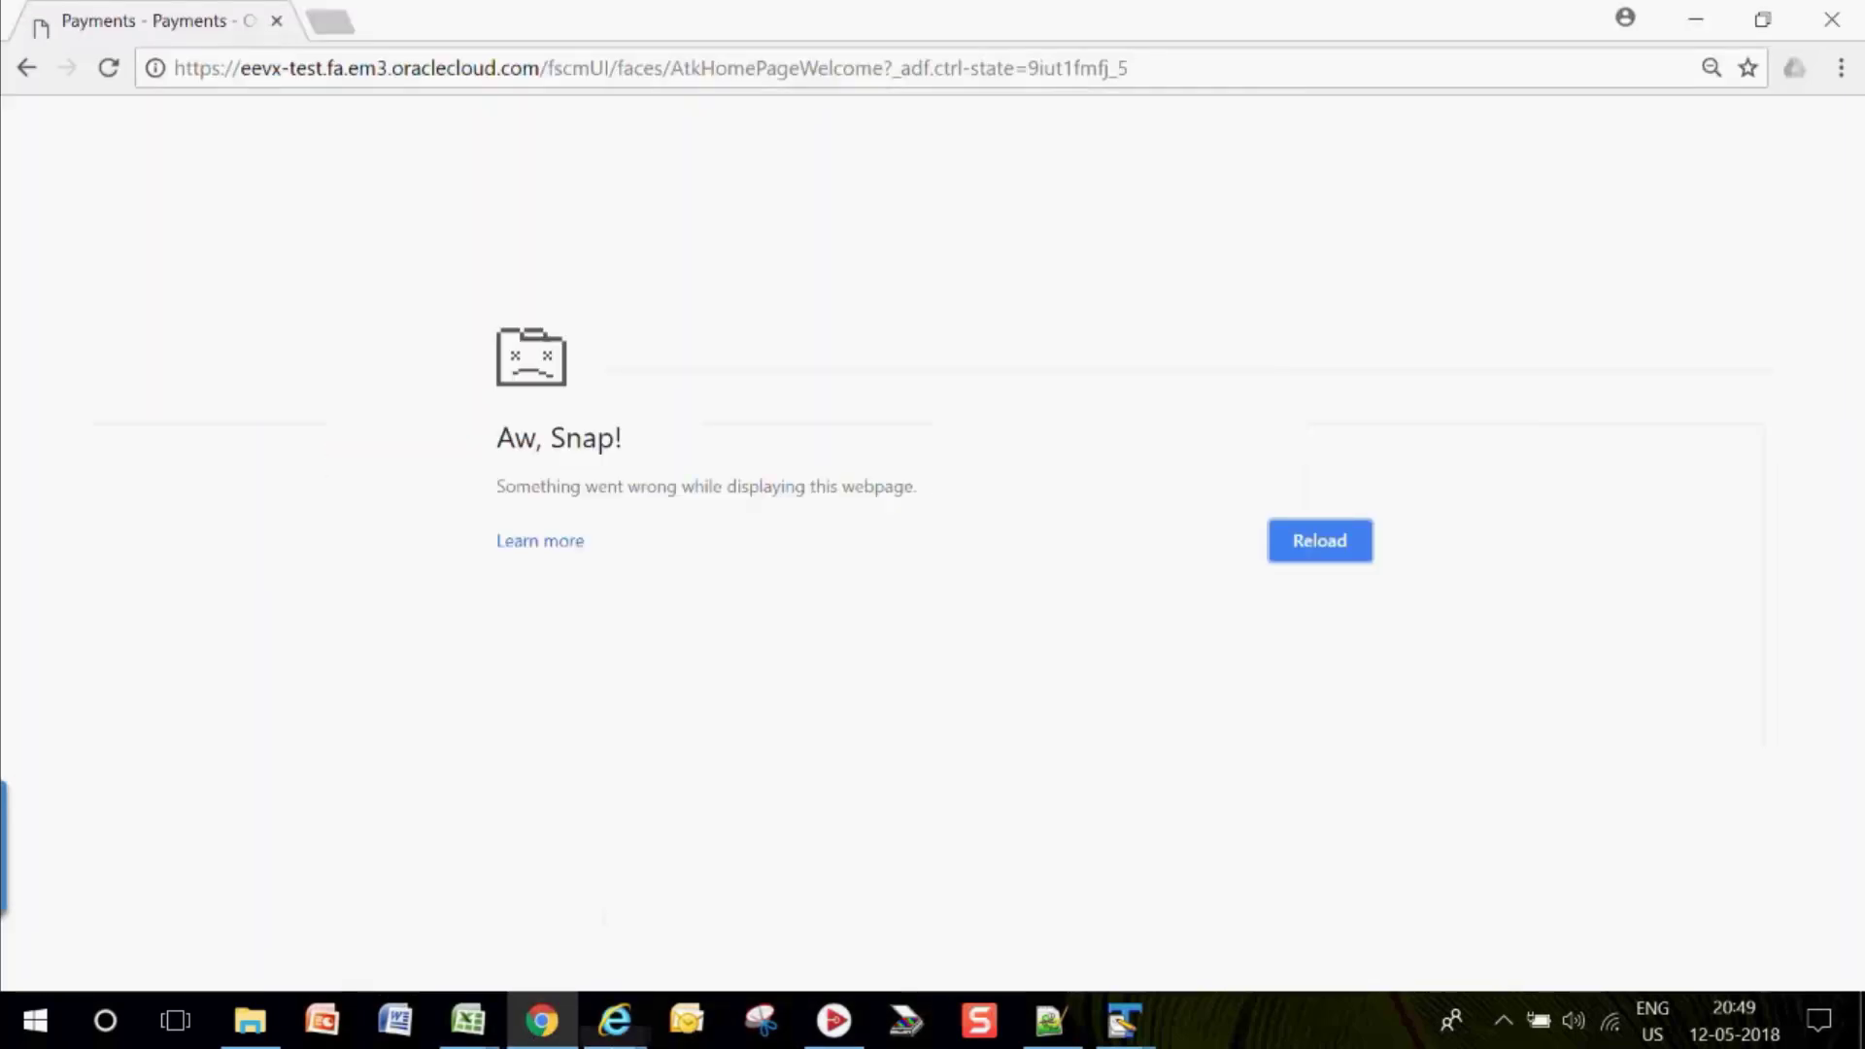
{"action": "mouse_move", "coordinate": [602, 1015]}
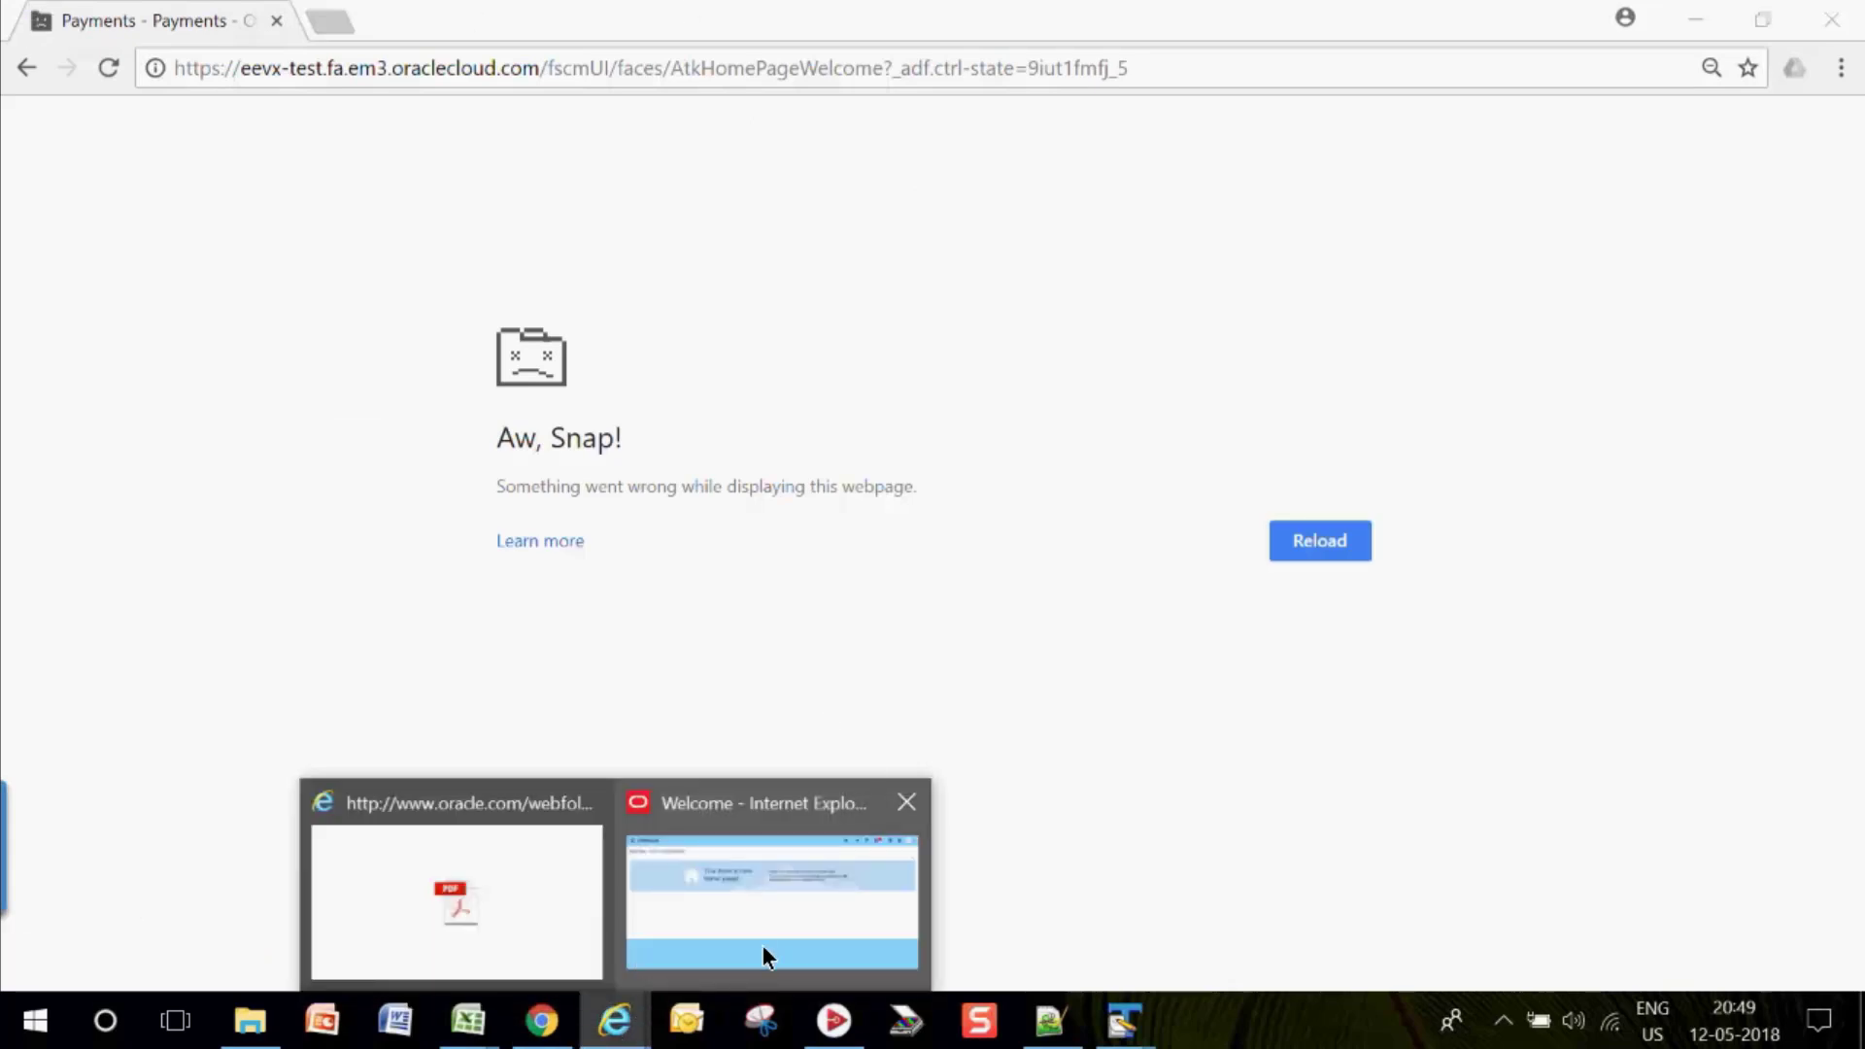
{"action": "left_click", "coordinate": [761, 944]}
{"action": "left_click", "coordinate": [41, 139]}
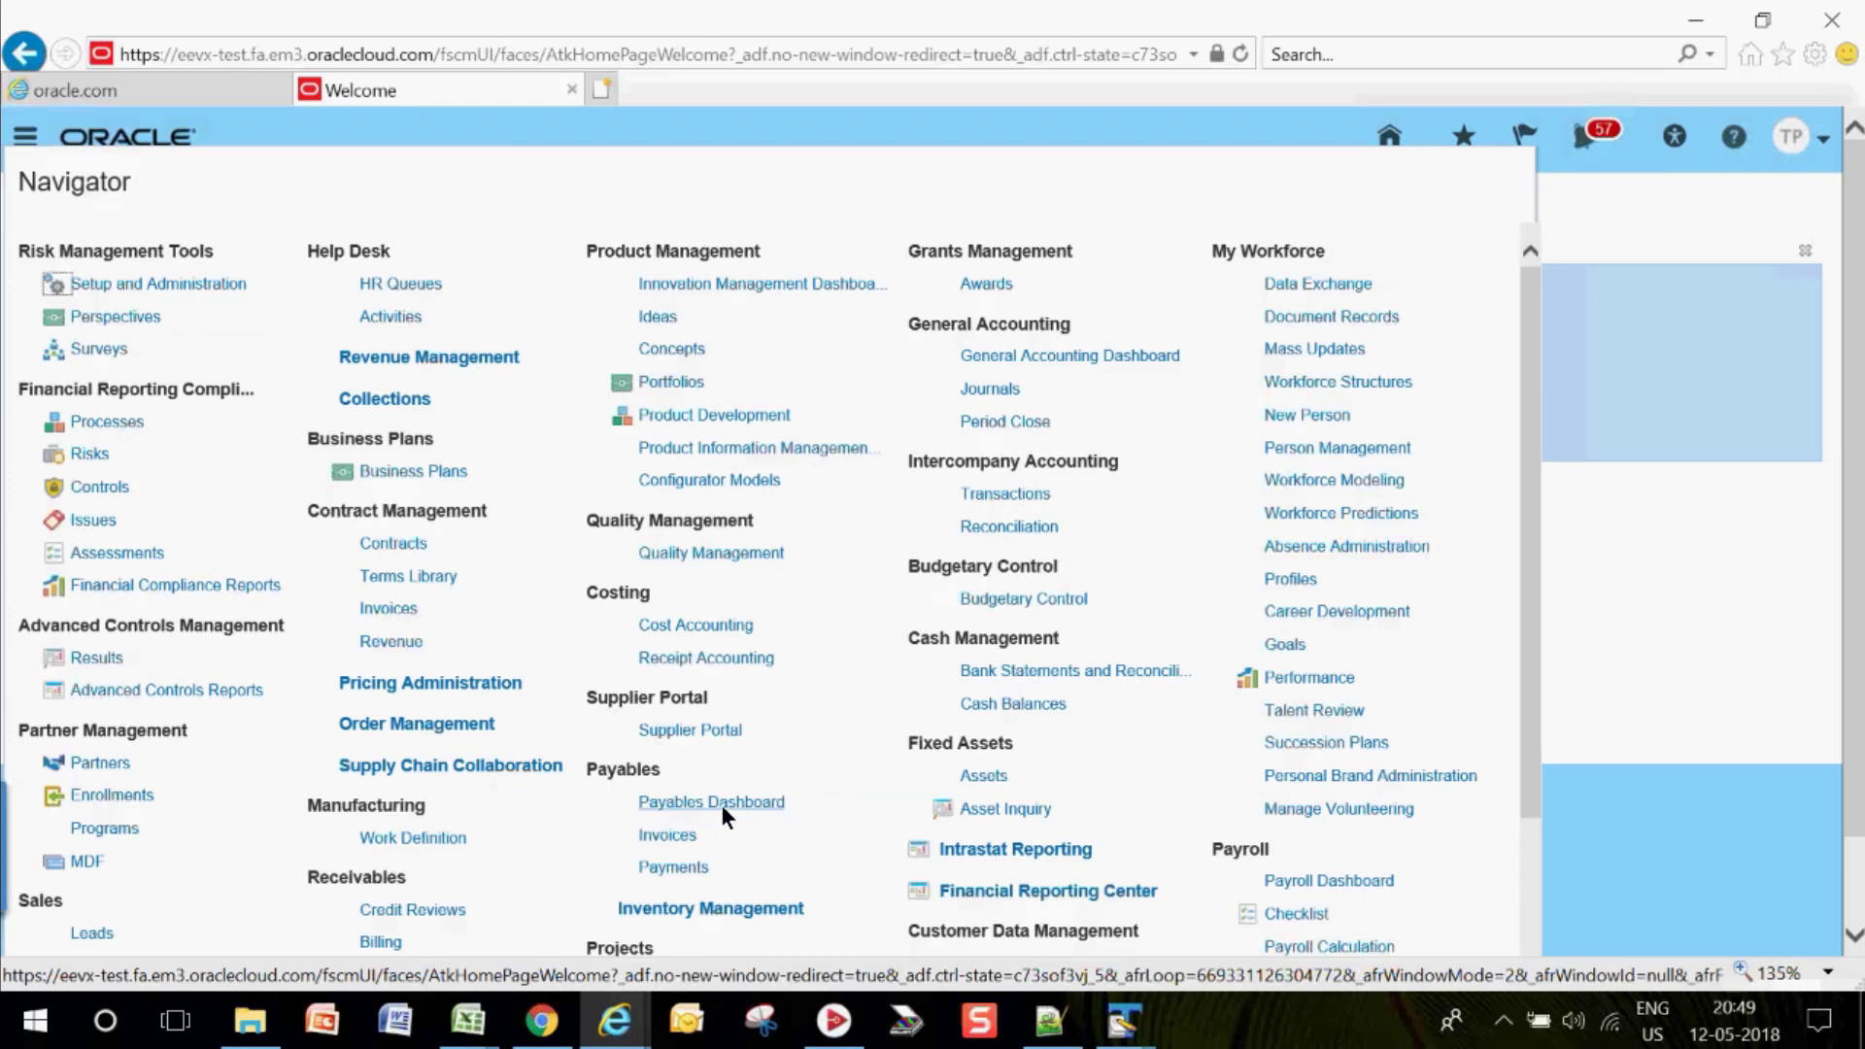
Go to Payables > Payments and start a new payment from the Create Payment task.
{"action": "left_click", "coordinate": [674, 867]}
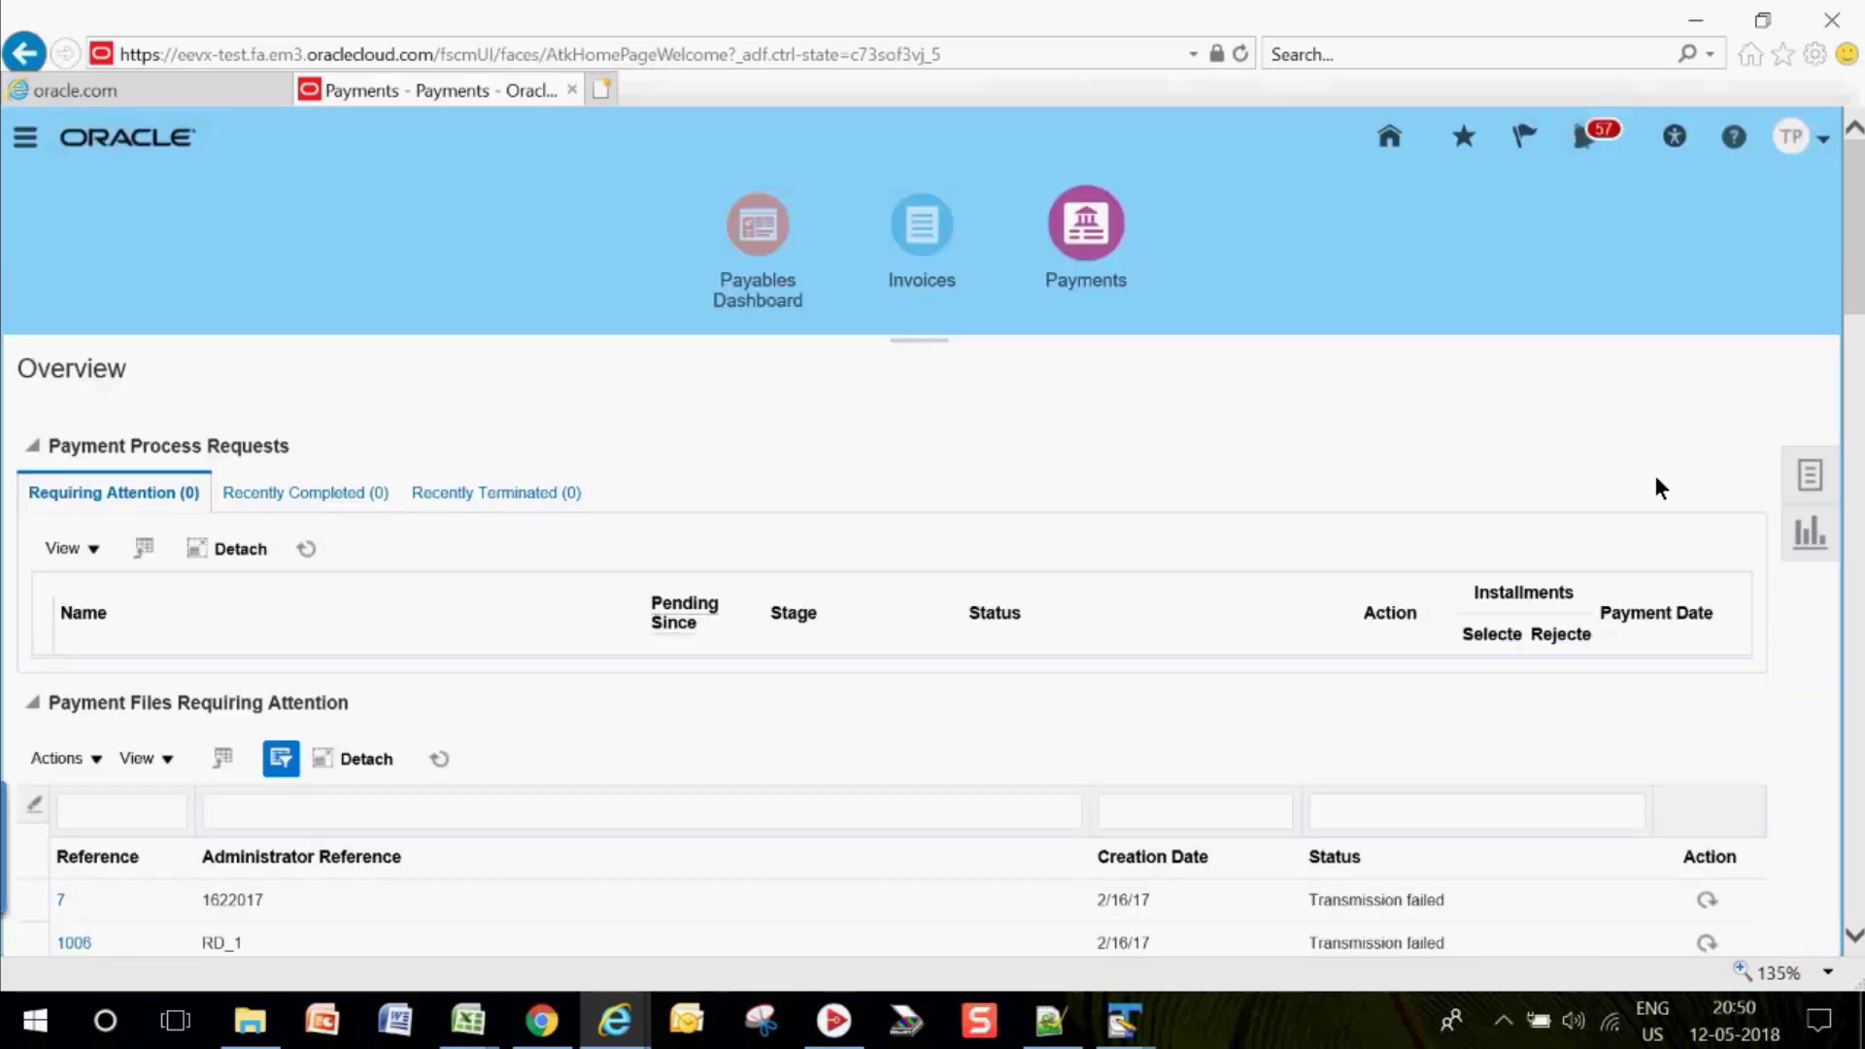
{"action": "left_click", "coordinate": [1814, 475]}
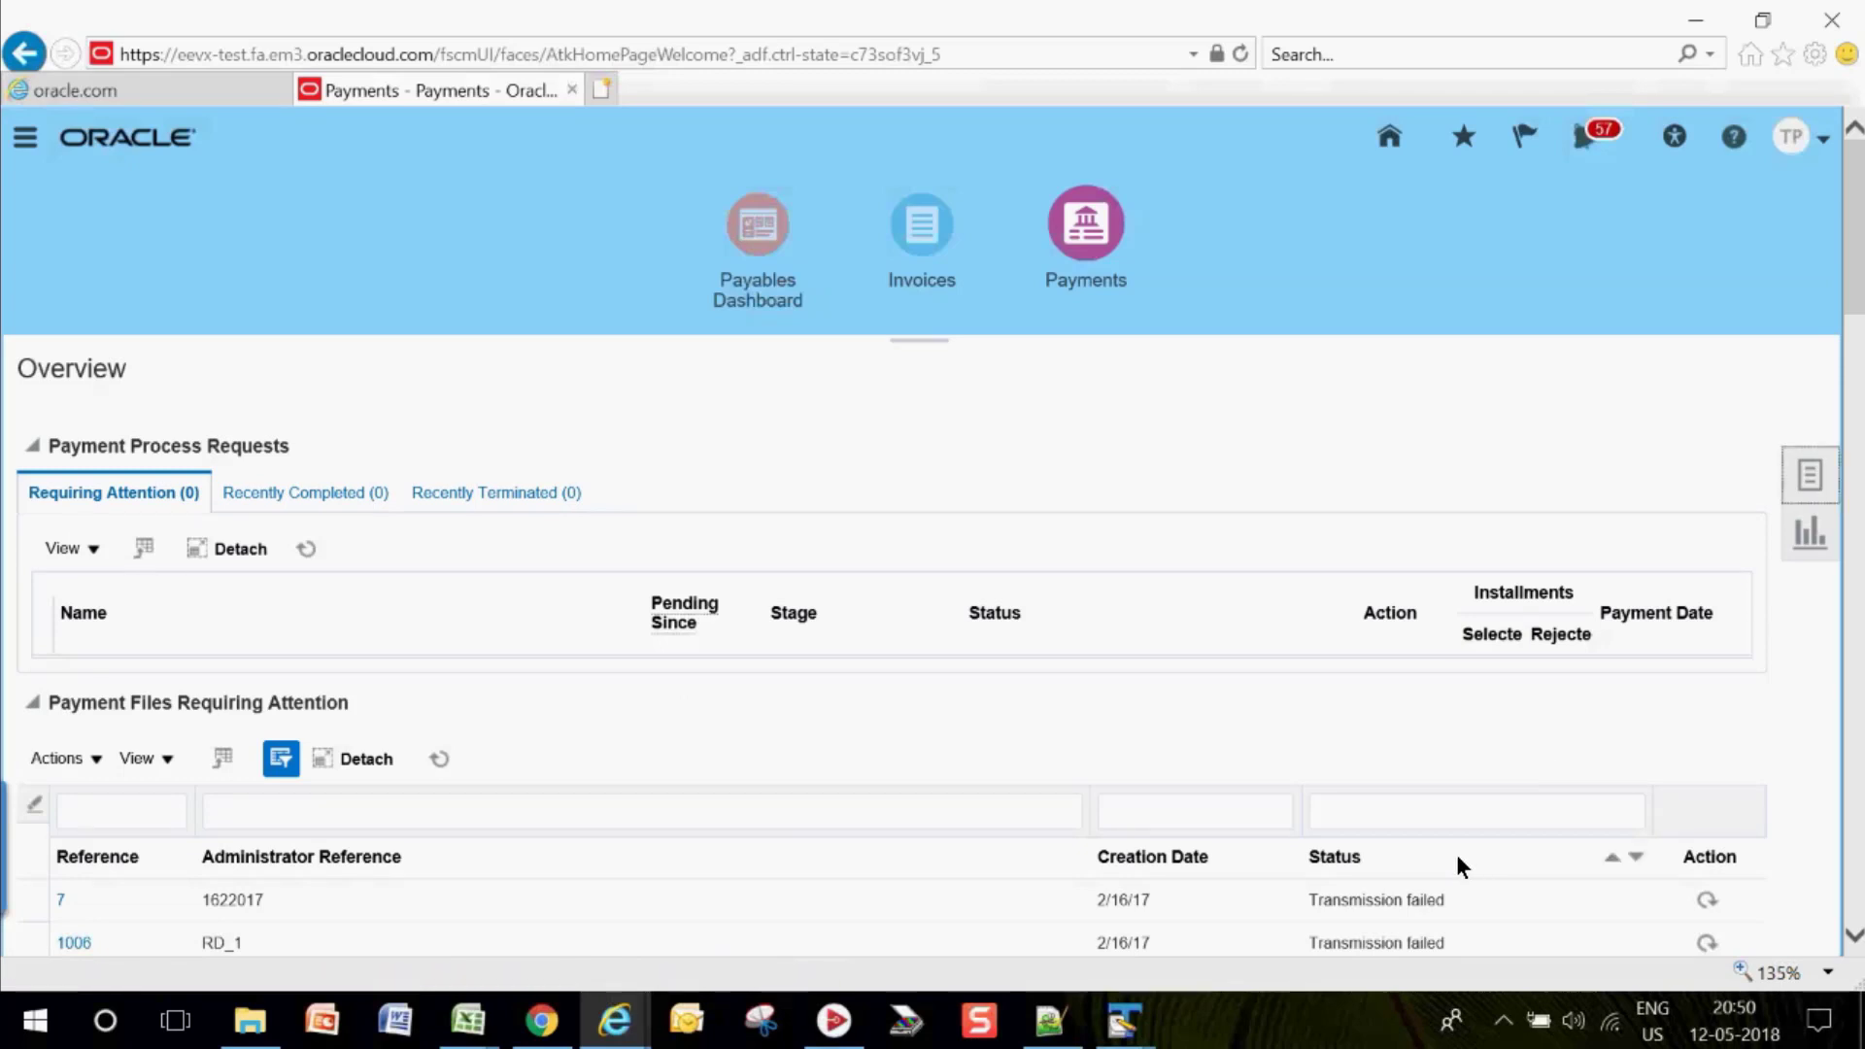
{"action": "left_click", "coordinate": [1812, 477]}
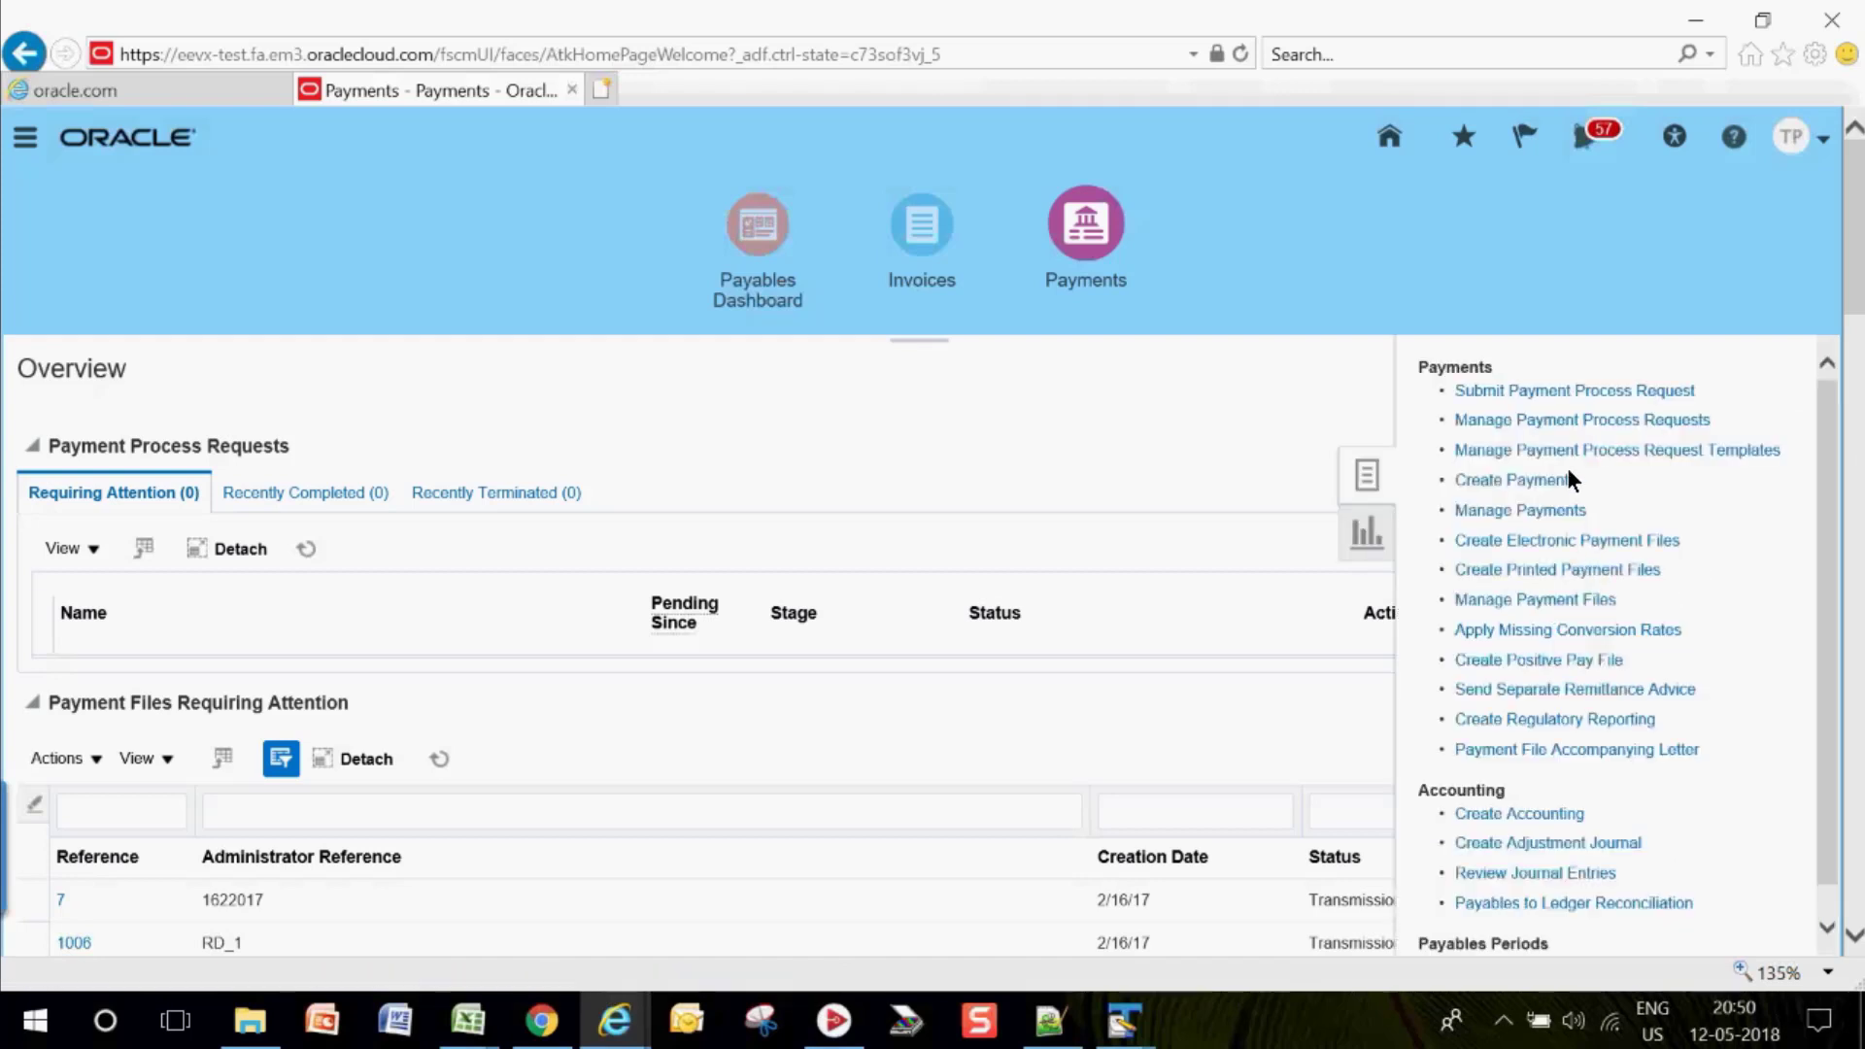
{"action": "left_click", "coordinate": [1507, 481]}
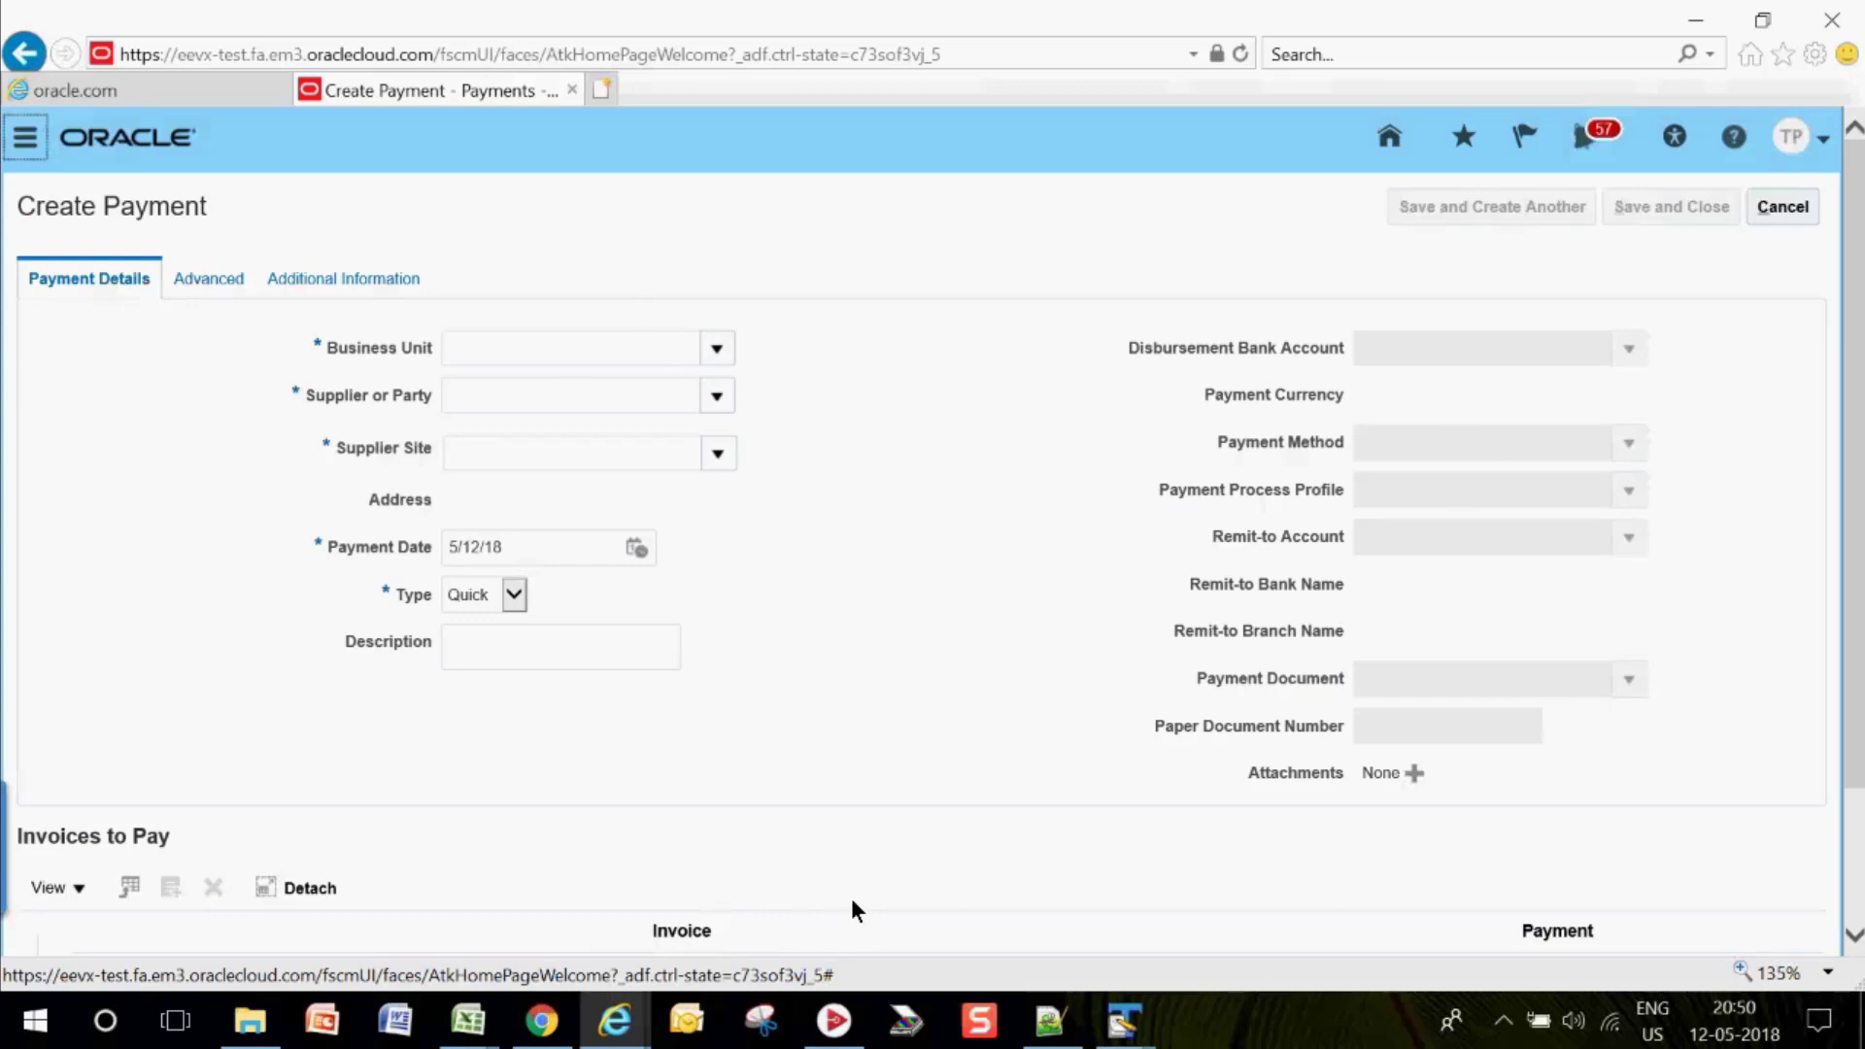
Set business unit MA2804 BU, supplier MA2804 Supplier with site MA2804, and keep type Quick.
{"action": "left_click", "coordinate": [721, 358]}
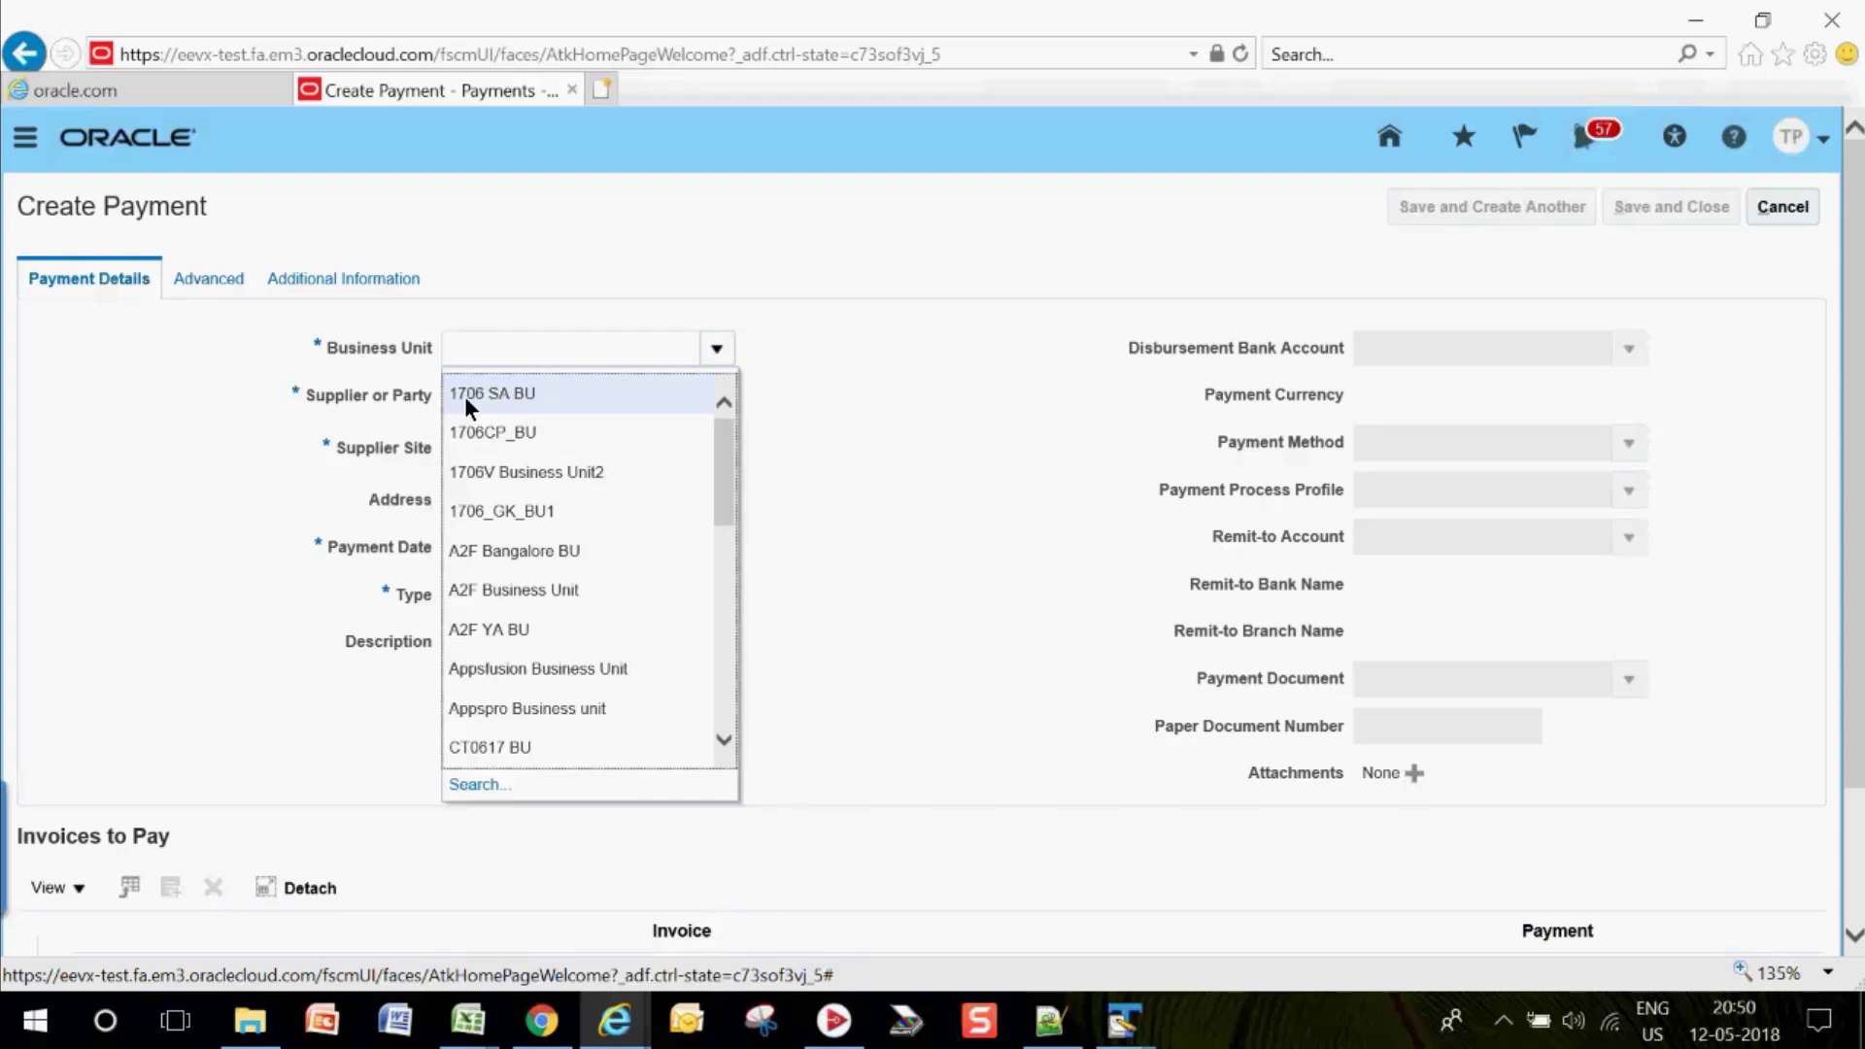
{"action": "left_click_drag", "start_coordinate": [727, 445], "coordinate": [730, 609]}
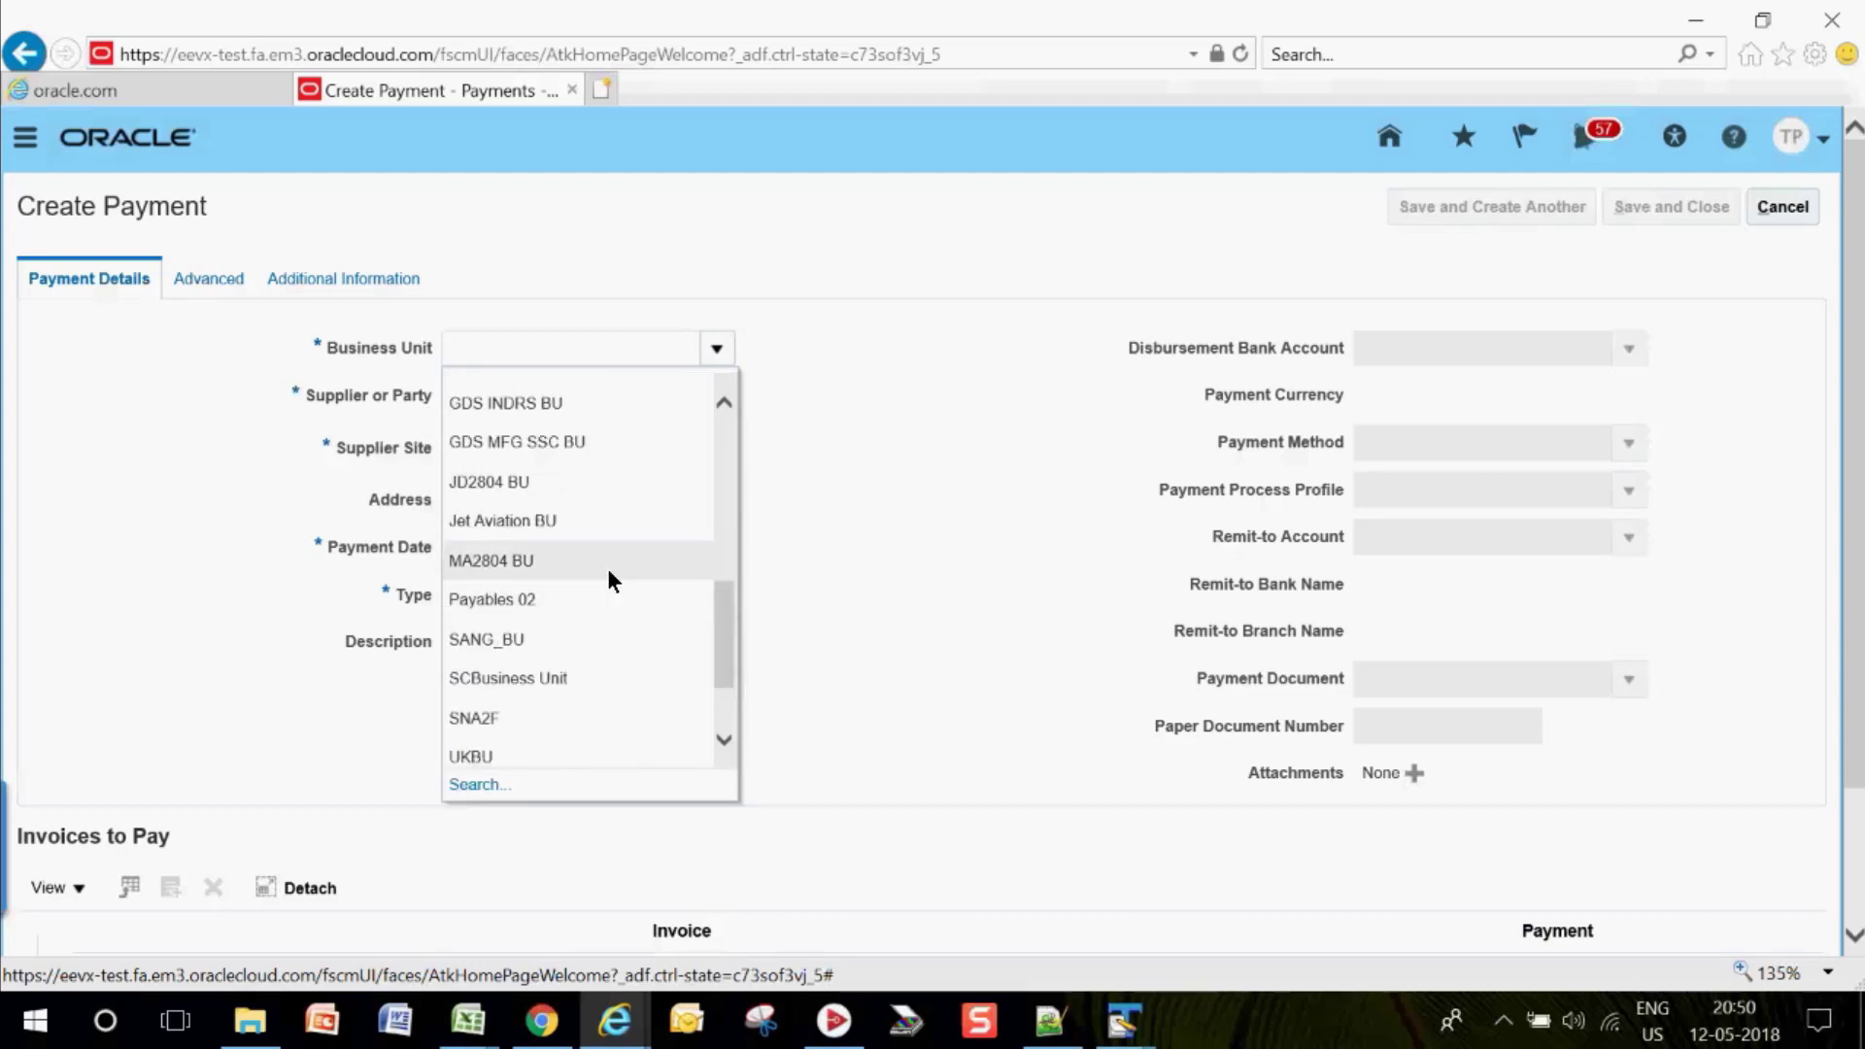
{"action": "left_click", "coordinate": [516, 557]}
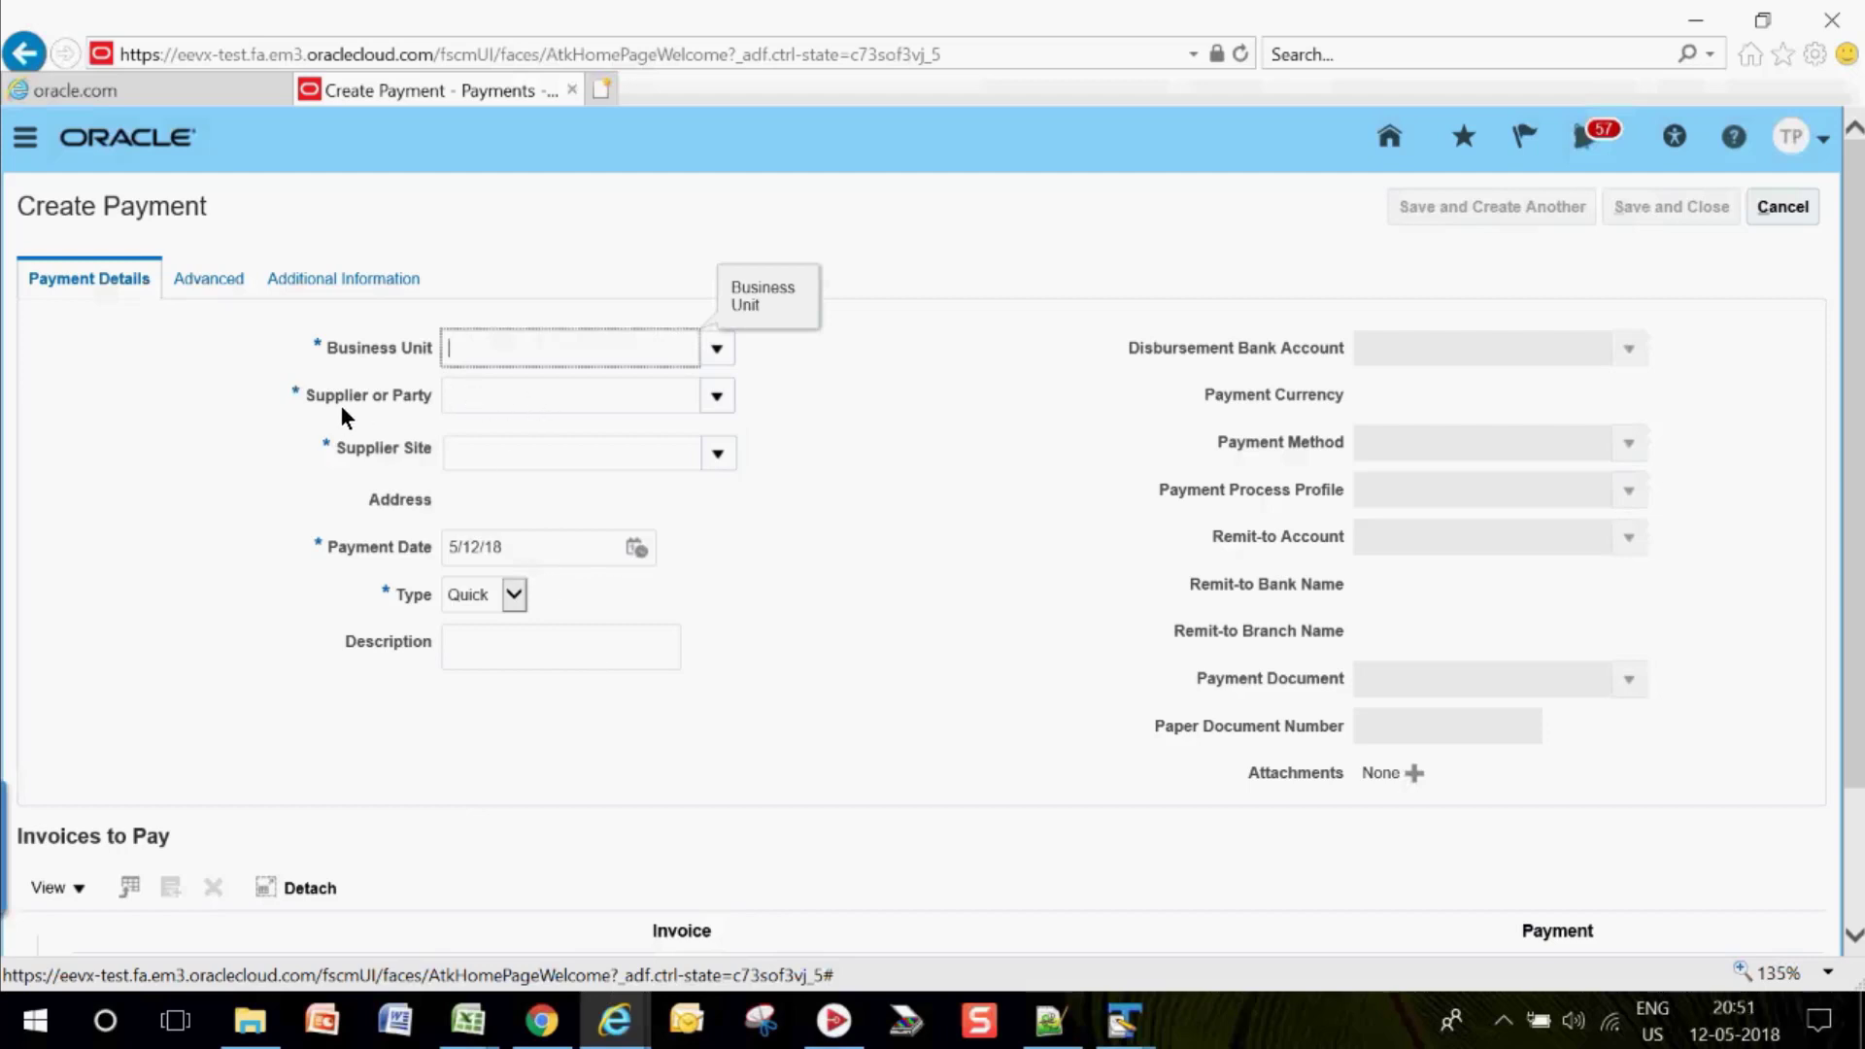
{"action": "left_click", "coordinate": [521, 398]}
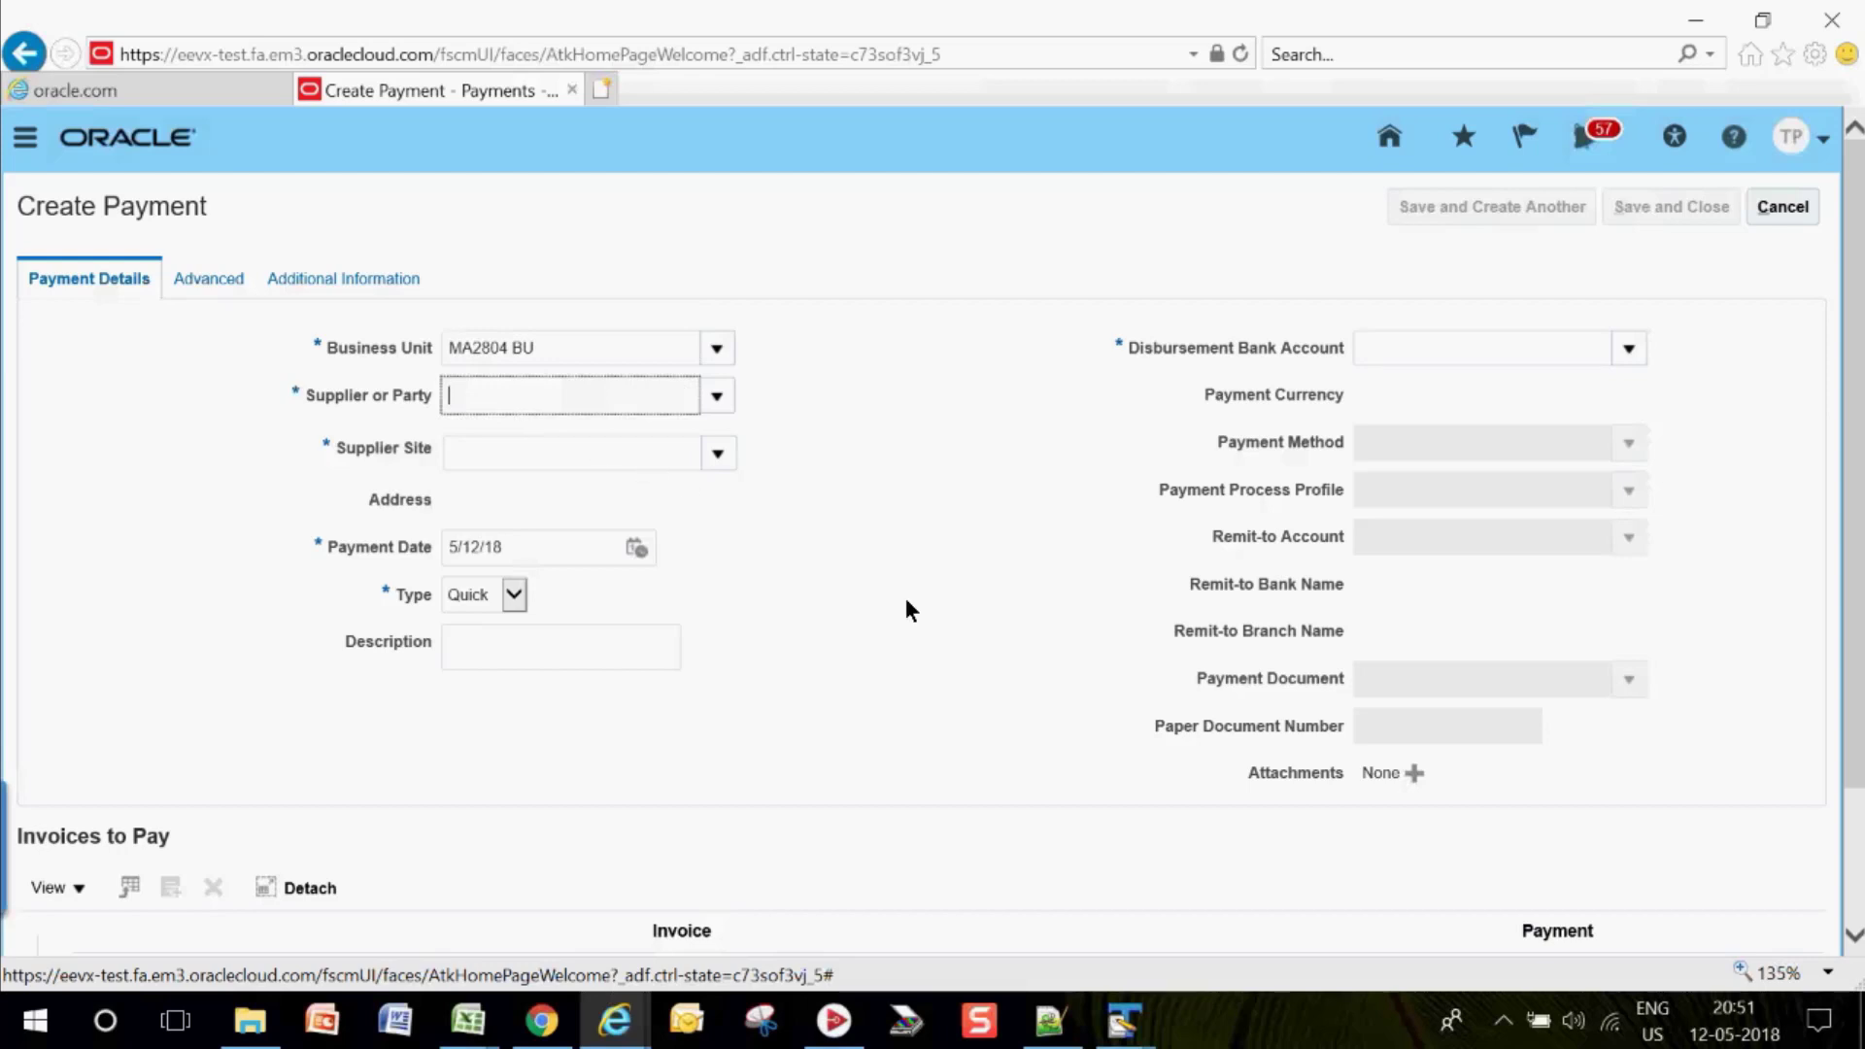
{"action": "type", "text": "MA2804"}
{"action": "key", "text": "Tab"}
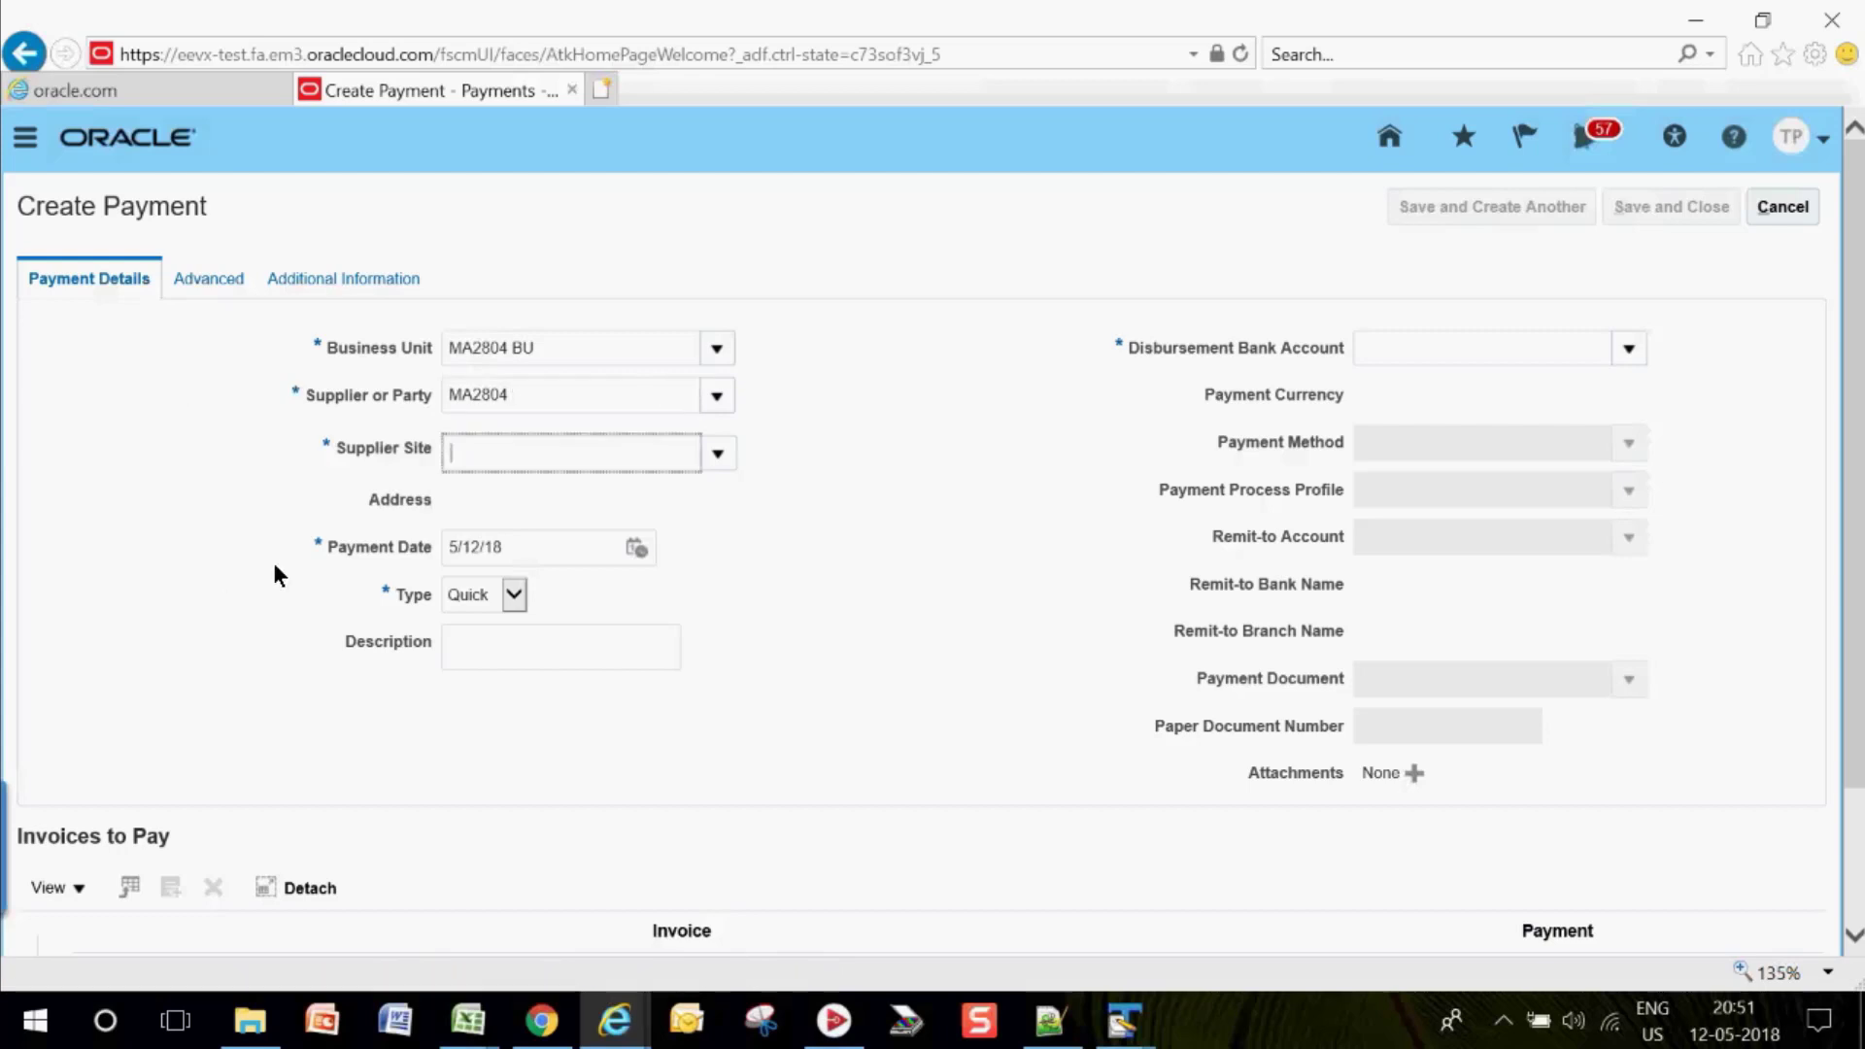
{"action": "left_click", "coordinate": [505, 602]}
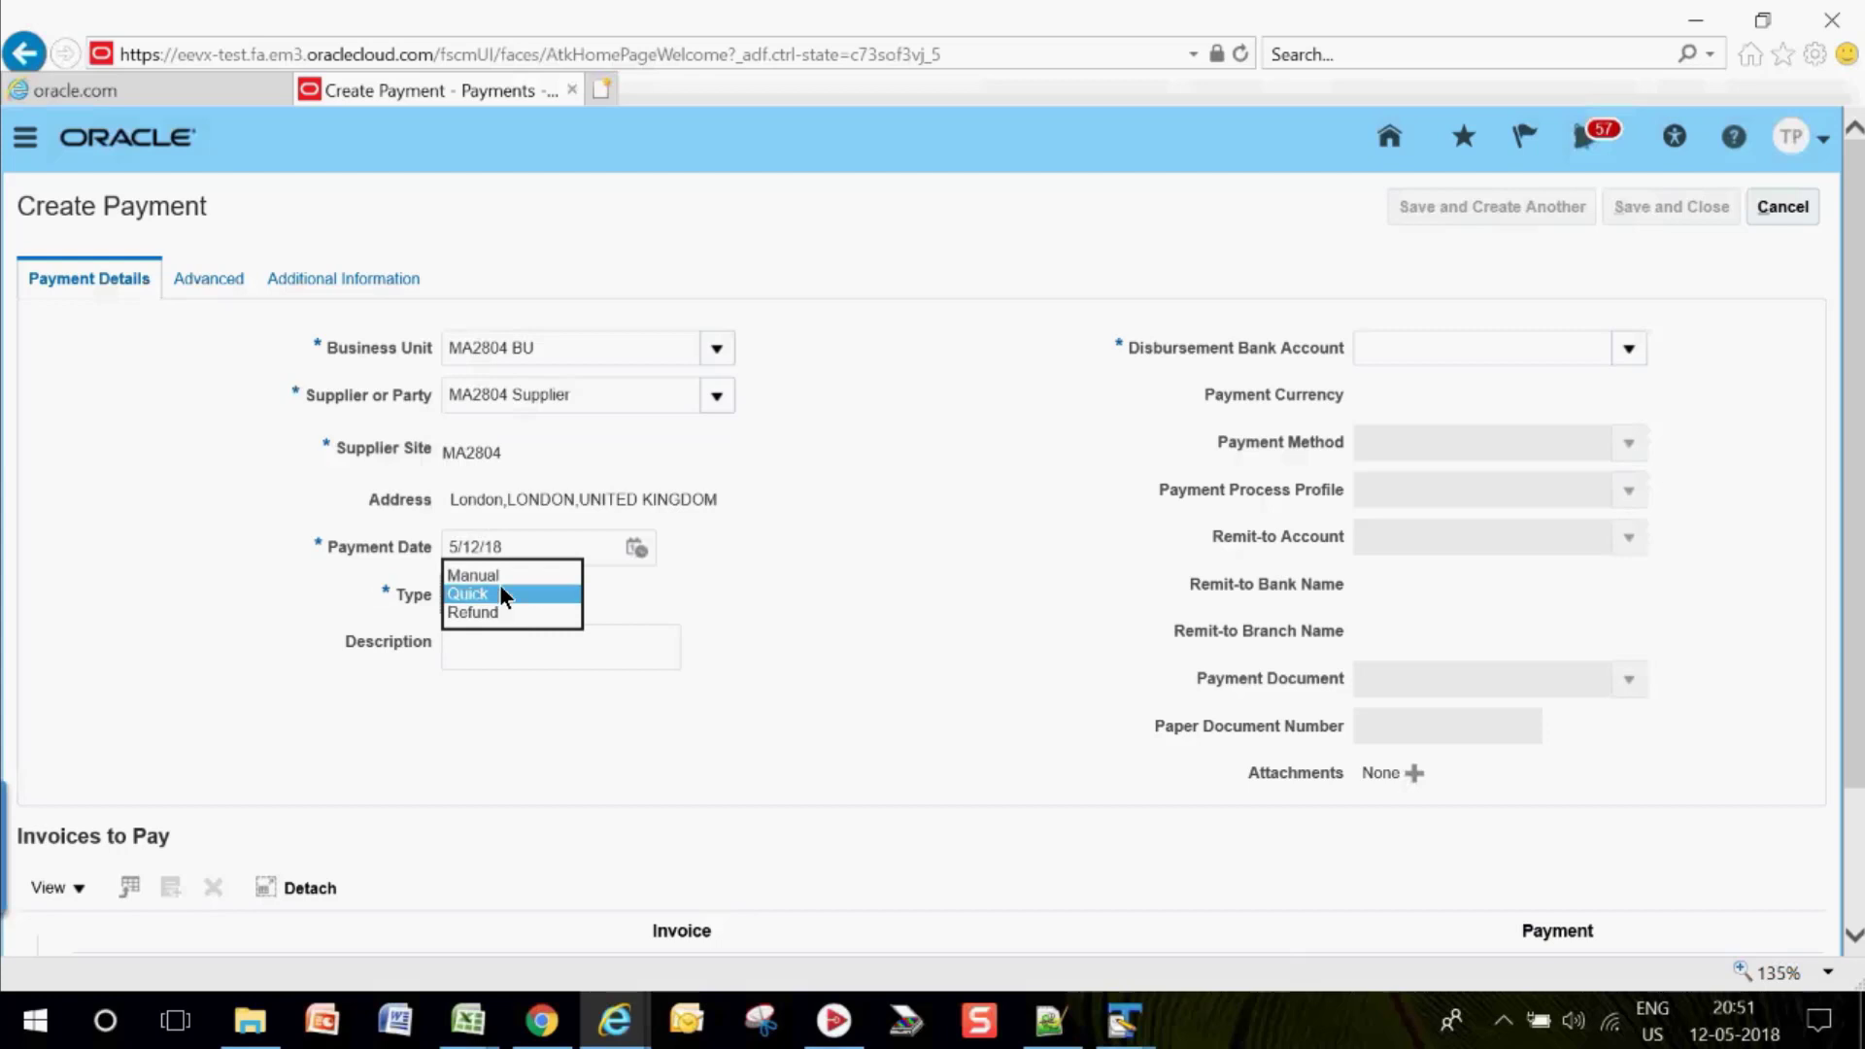
{"action": "left_click", "coordinate": [821, 681]}
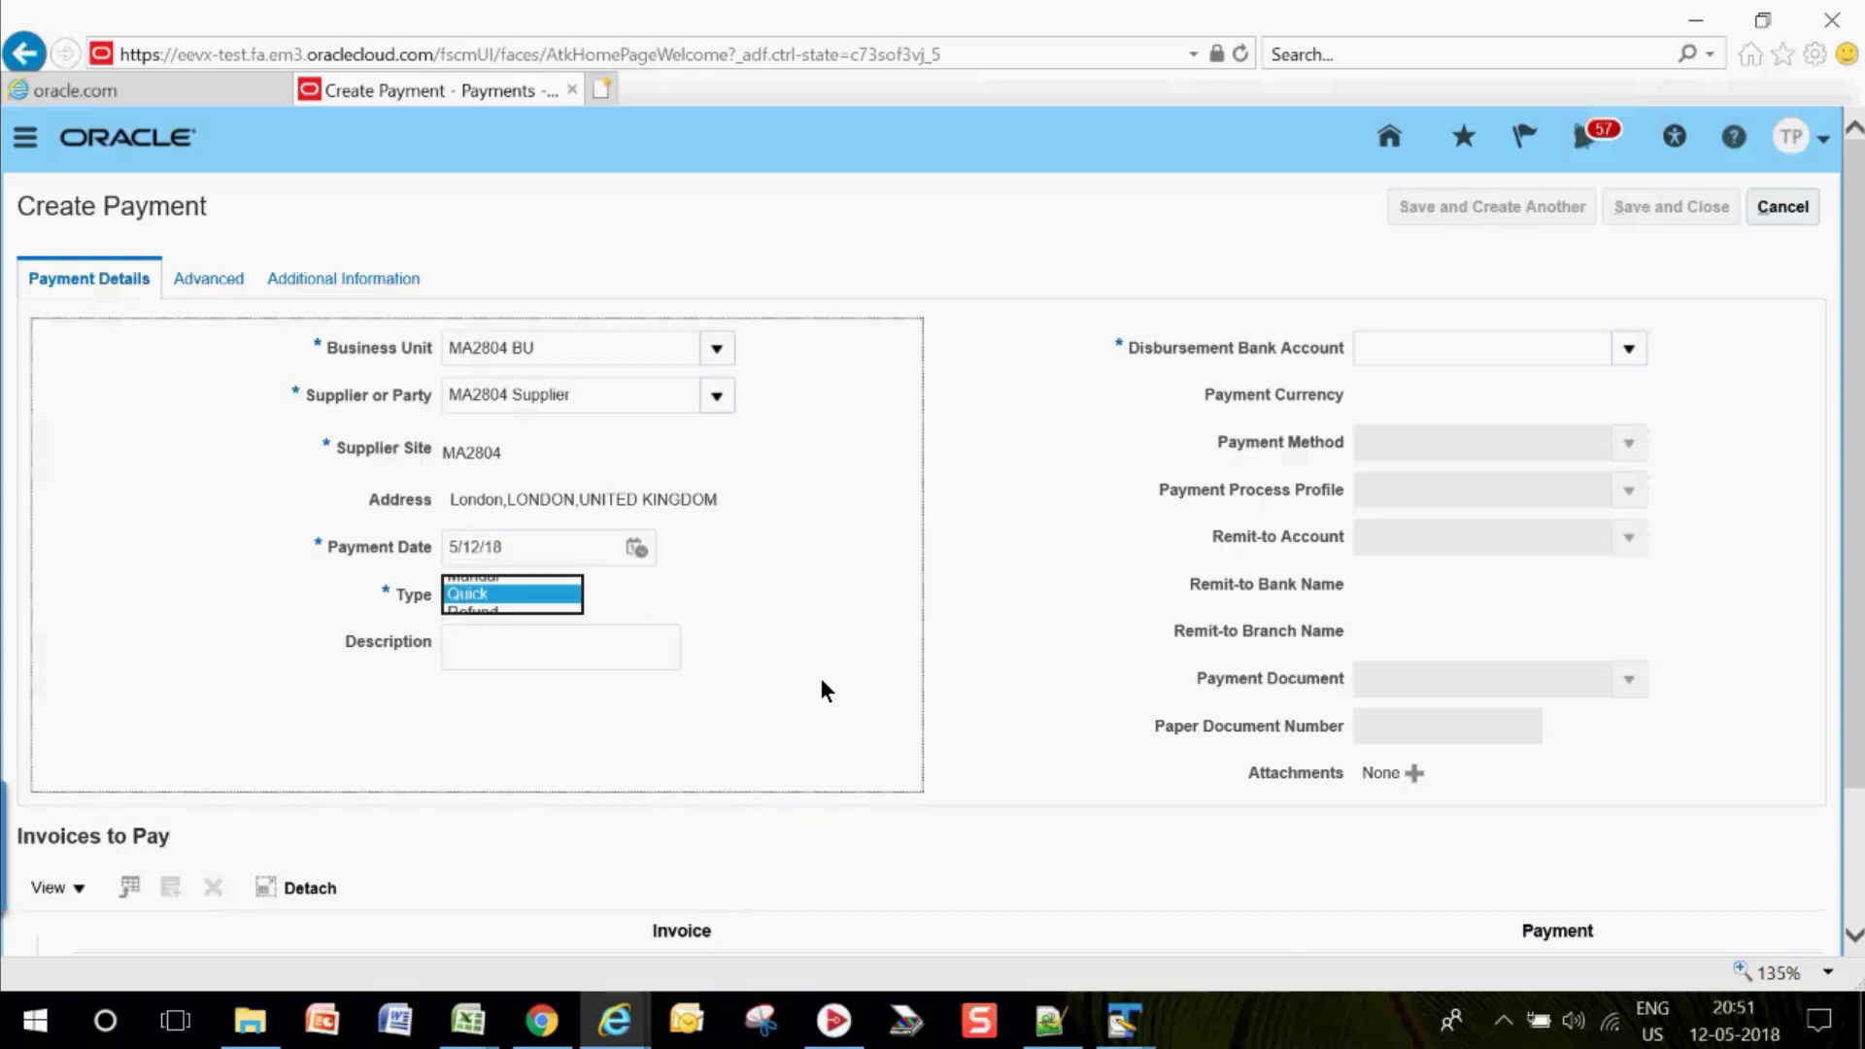